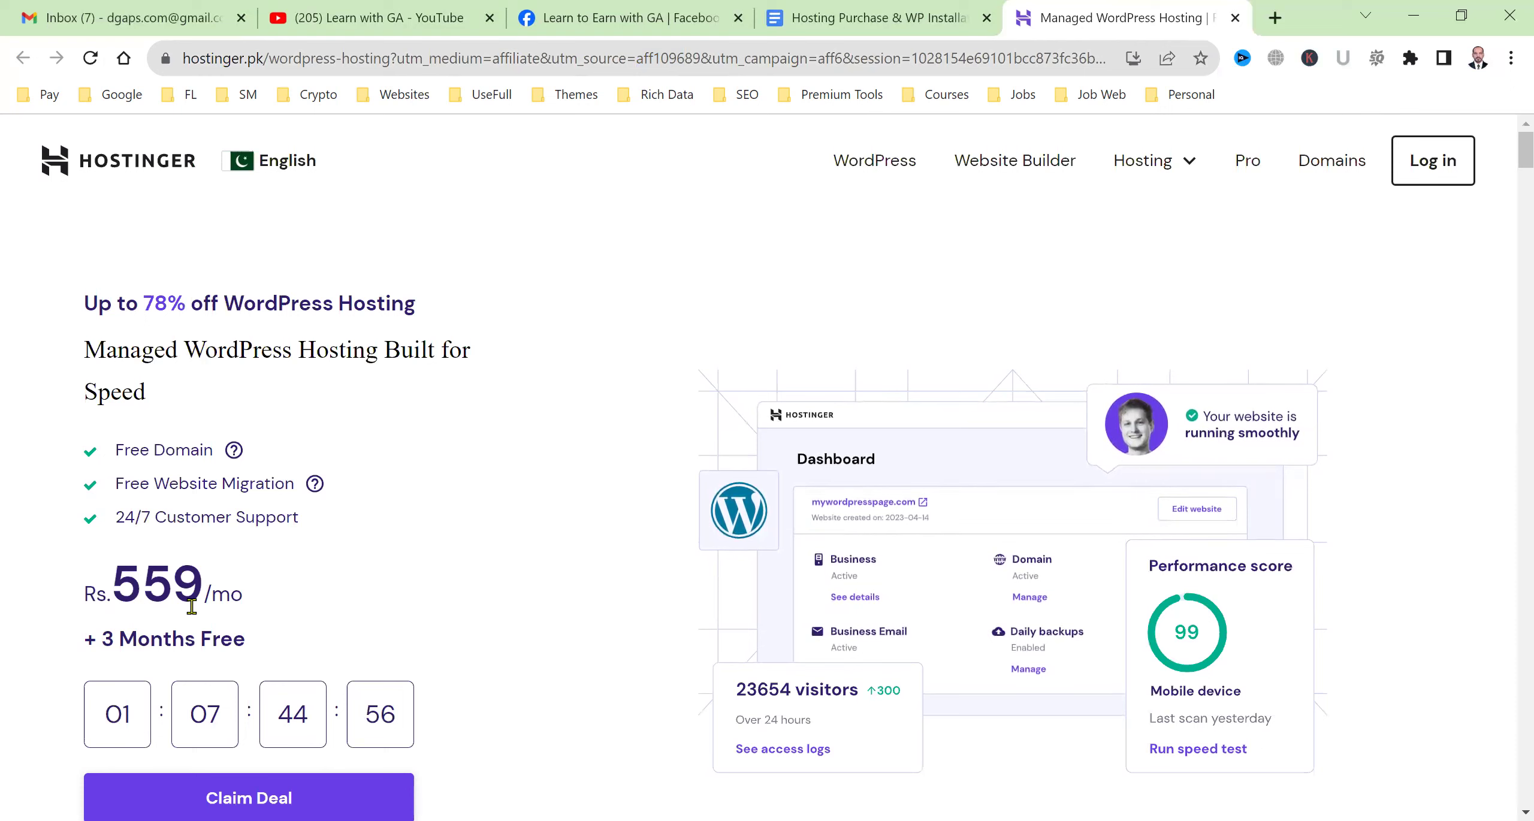
Switch the site's pricing region to United States, then back to Pakistan.
{"action": "left_click", "coordinate": [264, 169]}
{"action": "left_click", "coordinate": [203, 343]}
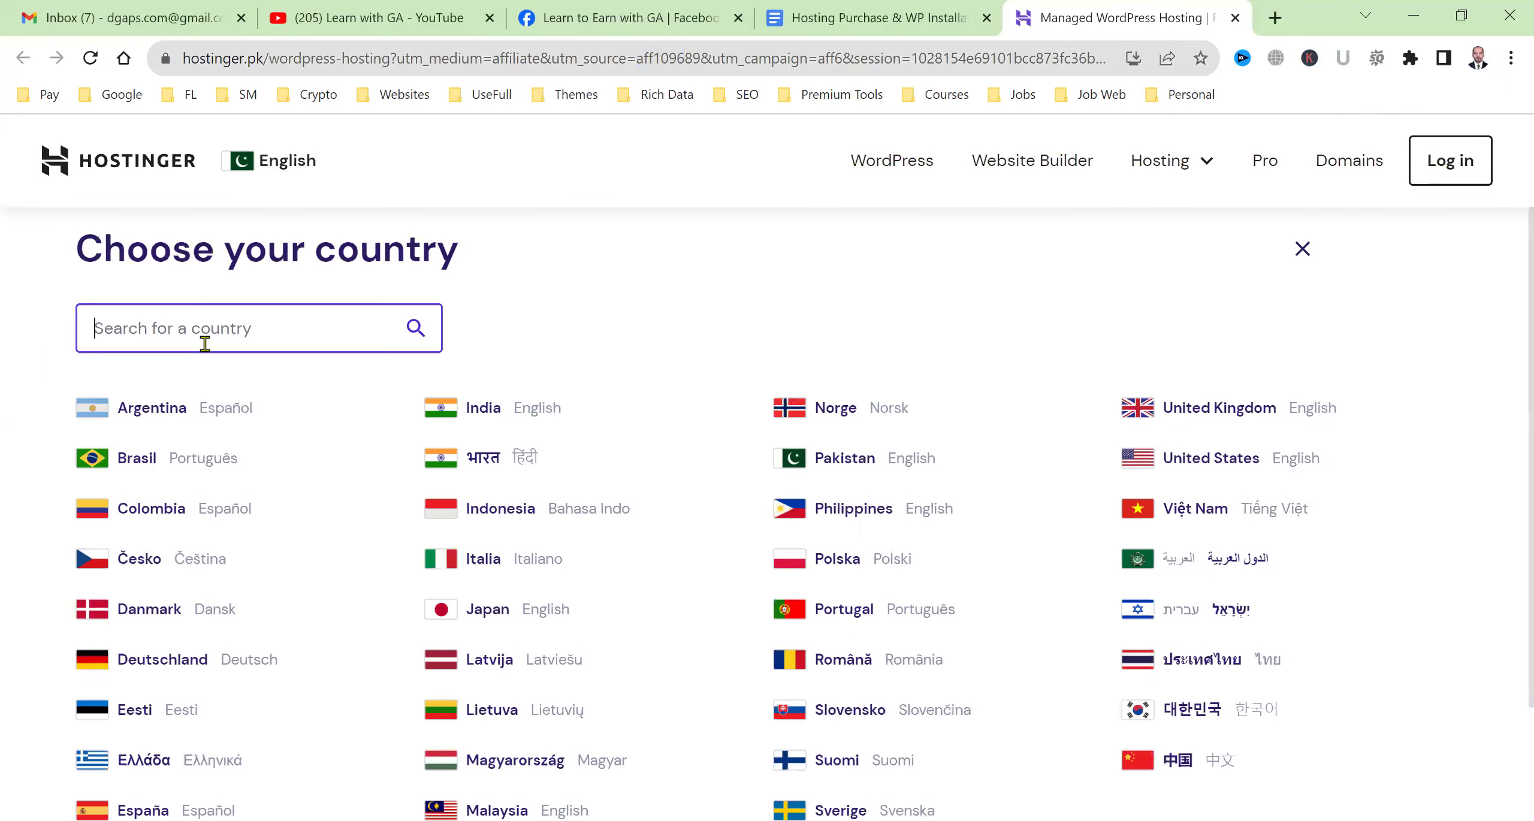
{"action": "type", "text": "uni"}
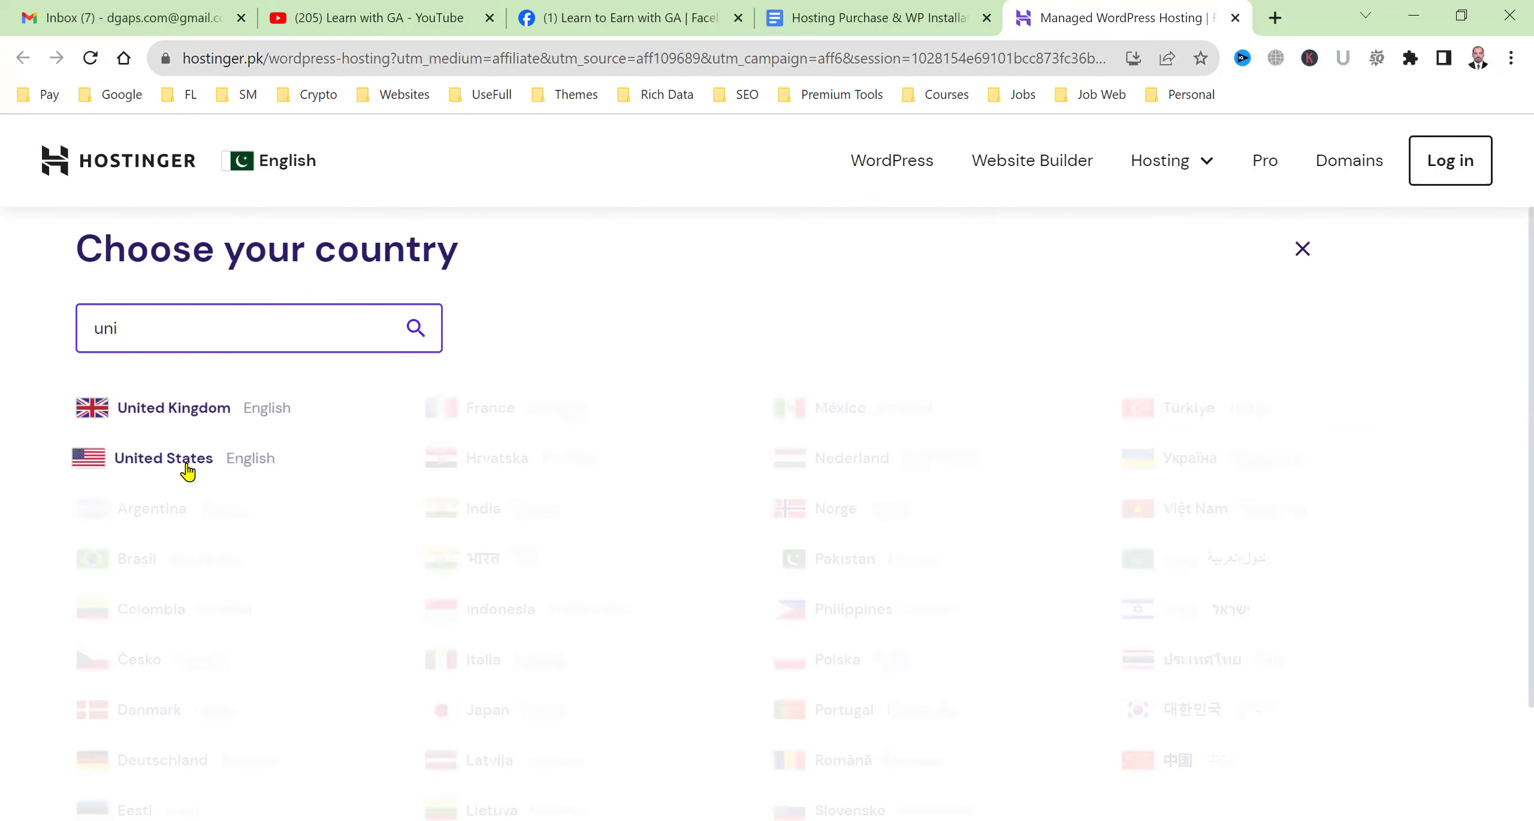
{"action": "left_click", "coordinate": [187, 472]}
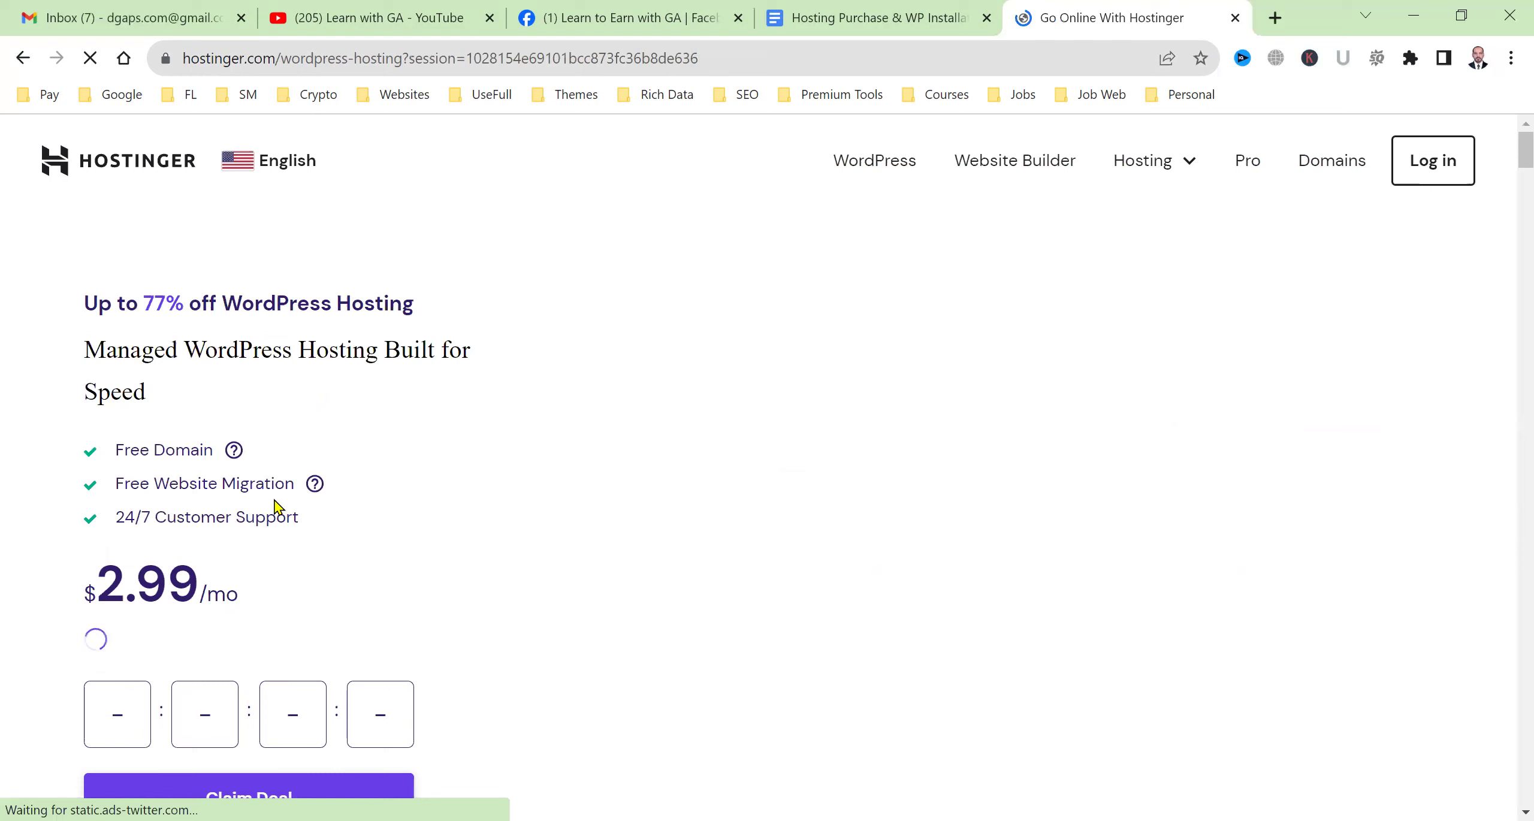
{"action": "left_click", "coordinate": [257, 174]}
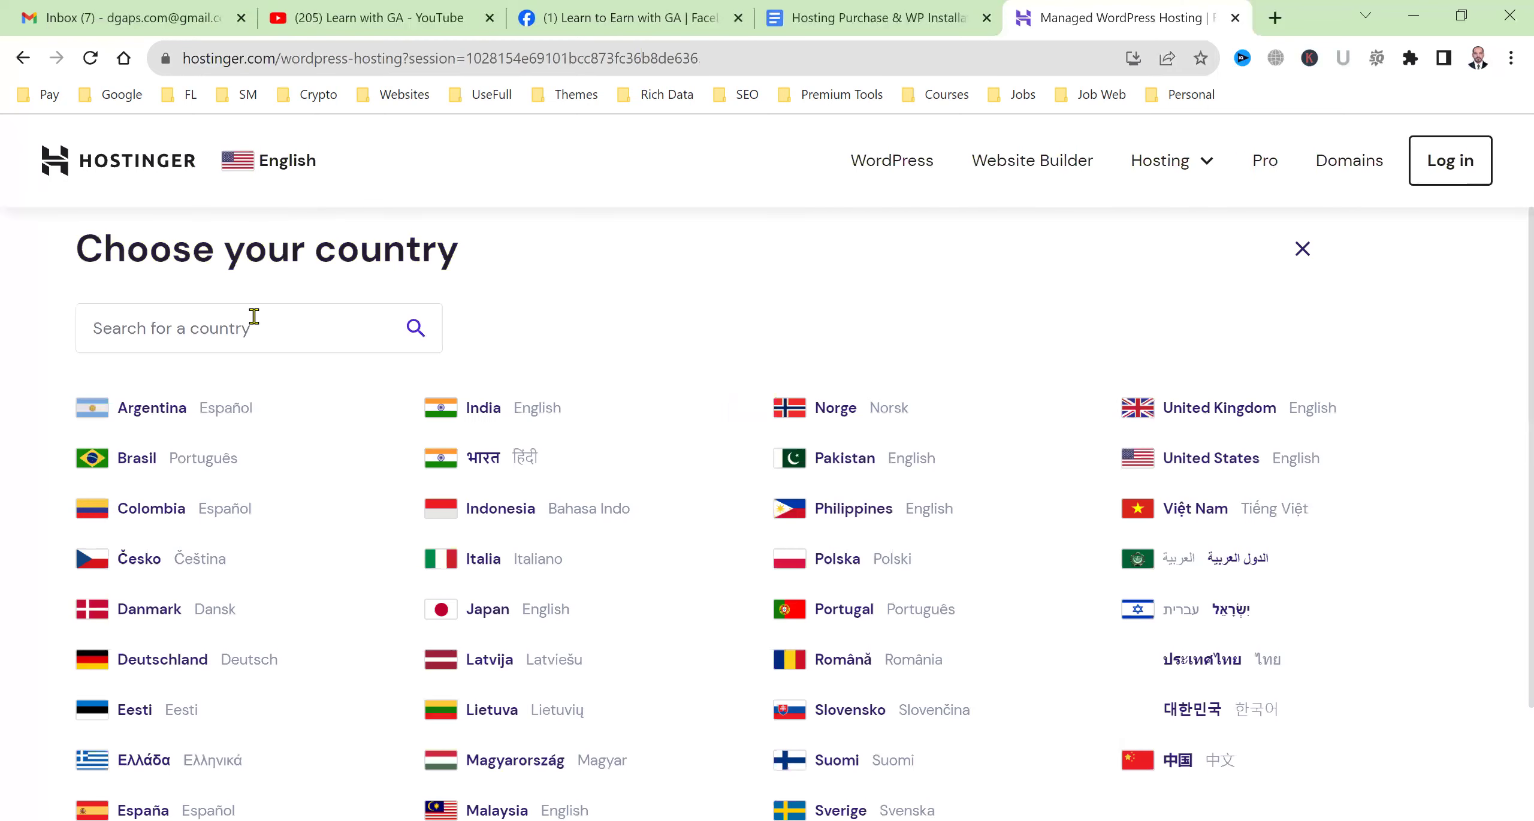
{"action": "type", "text": "paki"}
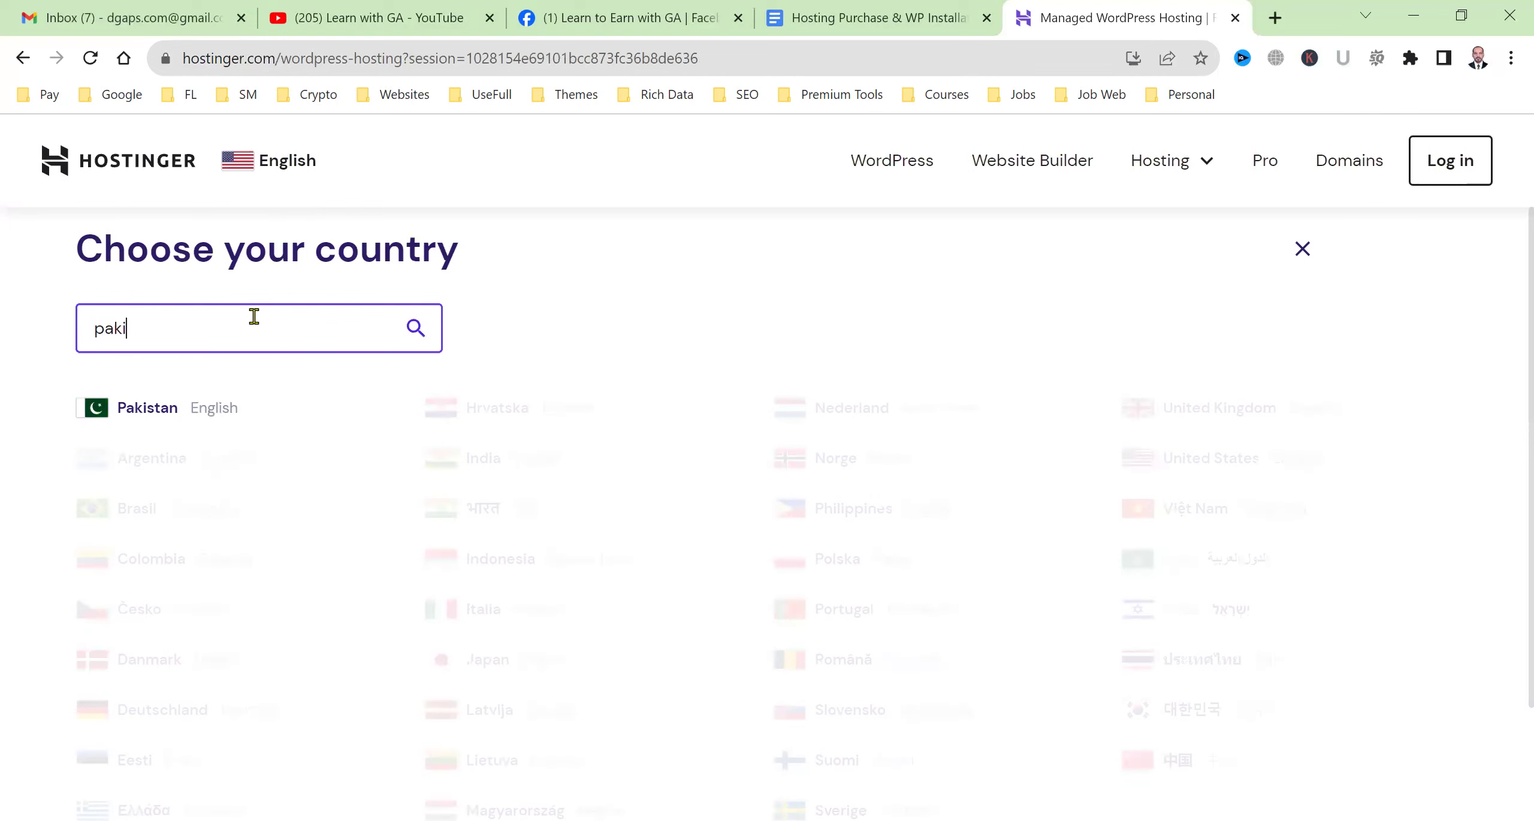
{"action": "left_click", "coordinate": [223, 424]}
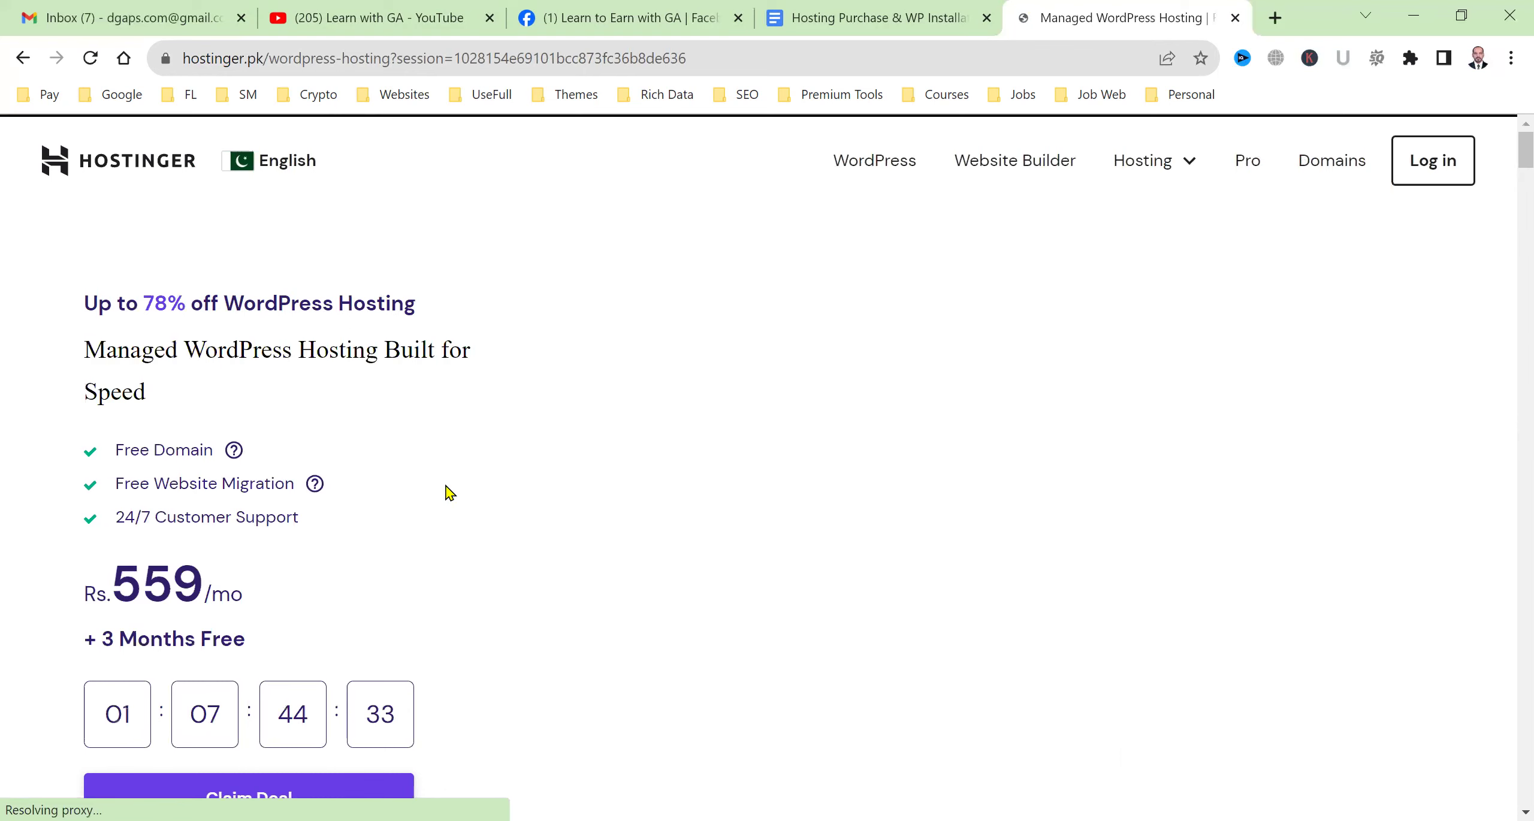
Compare the plan features, highlighting '100 Websites' and 'Up to 5x performance'.
{"action": "scroll", "coordinate": [445, 490], "scroll_direction": "down", "scroll_amount": 10}
{"action": "scroll", "coordinate": [361, 410], "scroll_direction": "down", "scroll_amount": 5}
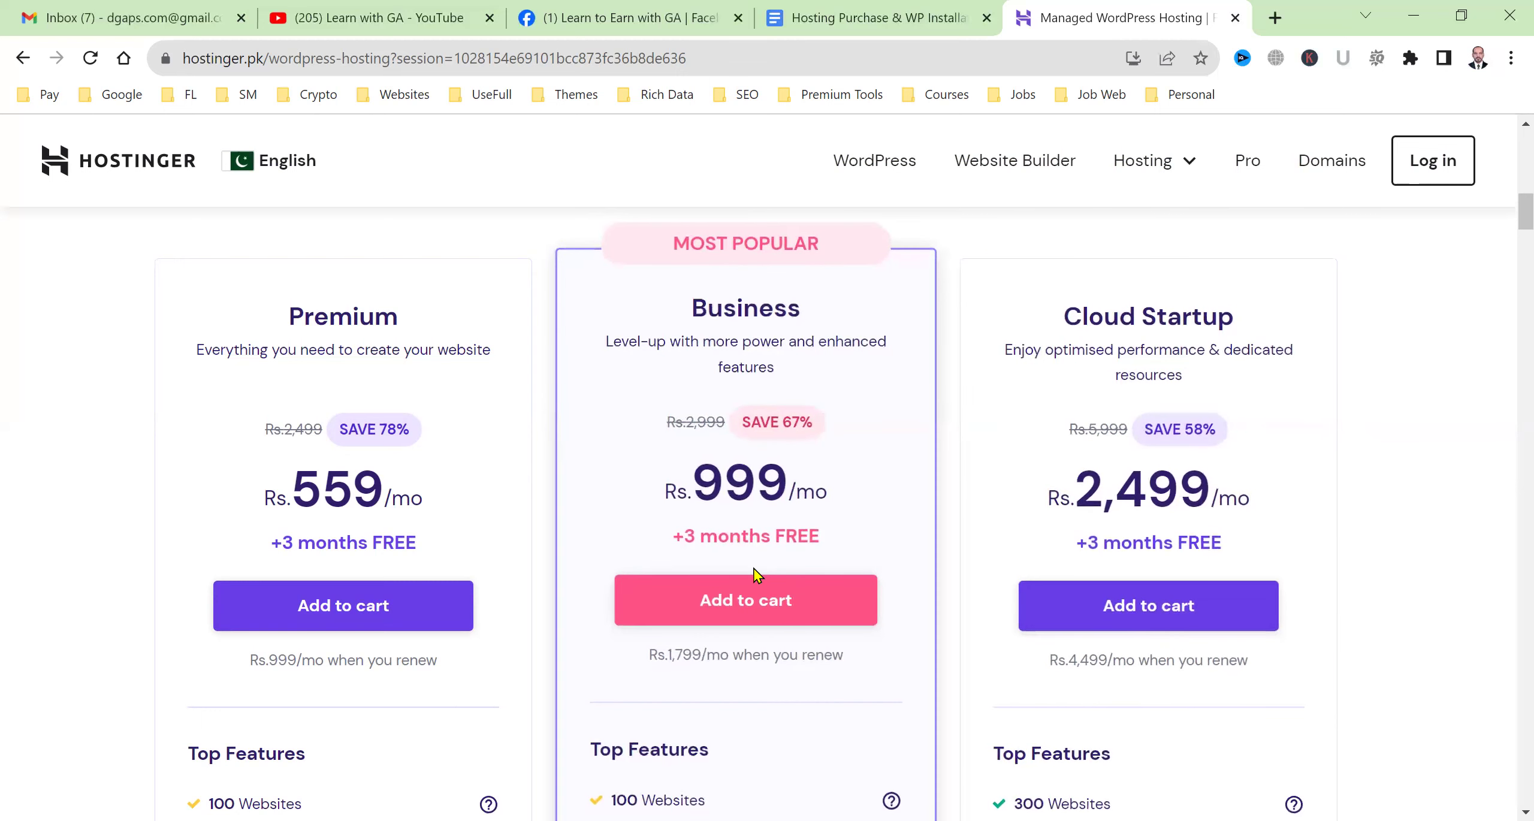
{"action": "scroll", "coordinate": [756, 574], "scroll_direction": "down", "scroll_amount": 3}
{"action": "scroll", "coordinate": [743, 423], "scroll_direction": "down", "scroll_amount": 3}
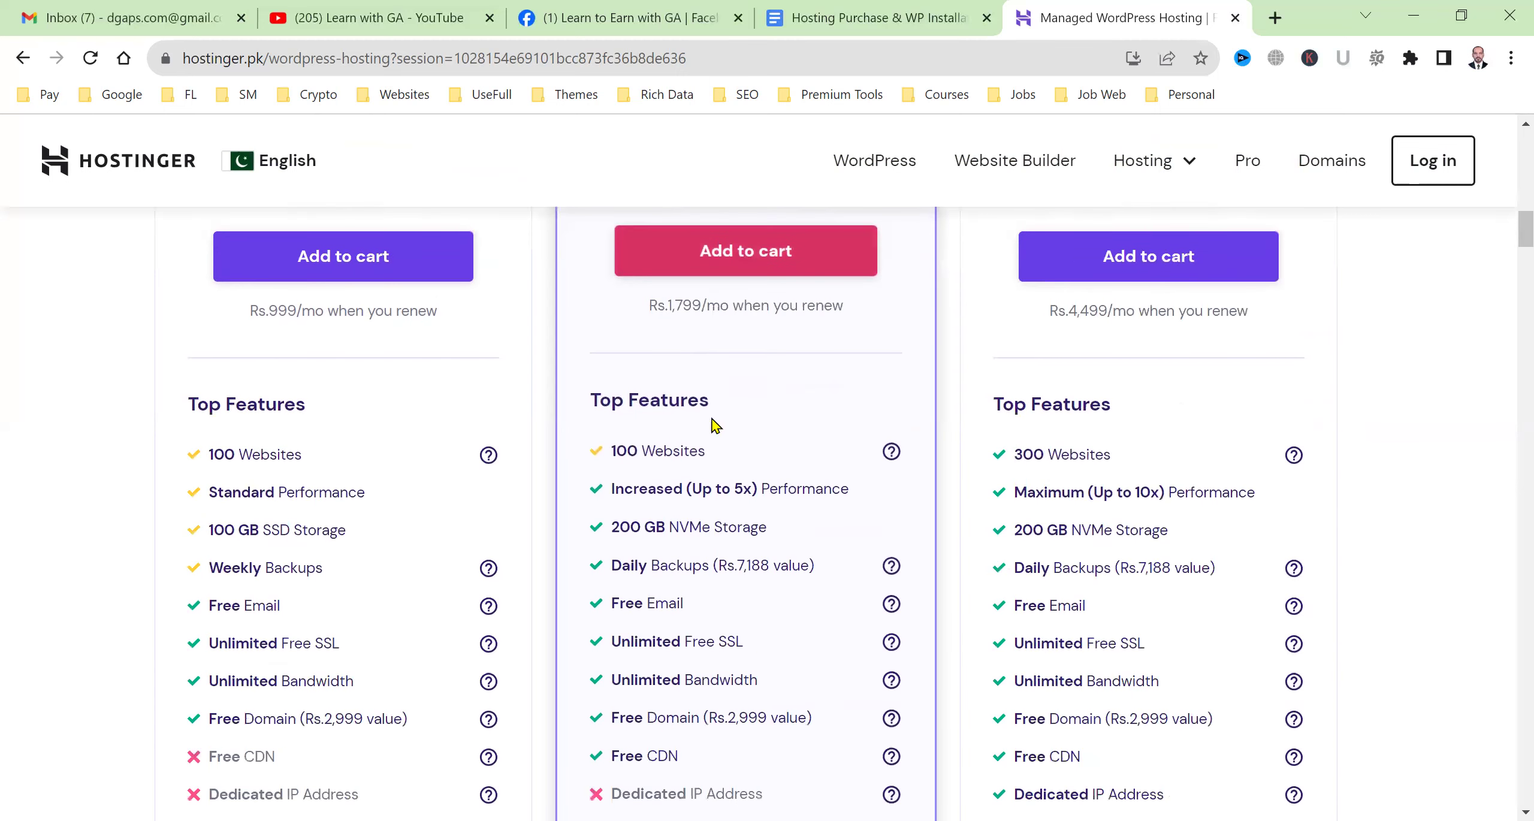
{"action": "left_click_drag", "start_coordinate": [616, 451], "coordinate": [682, 451]}
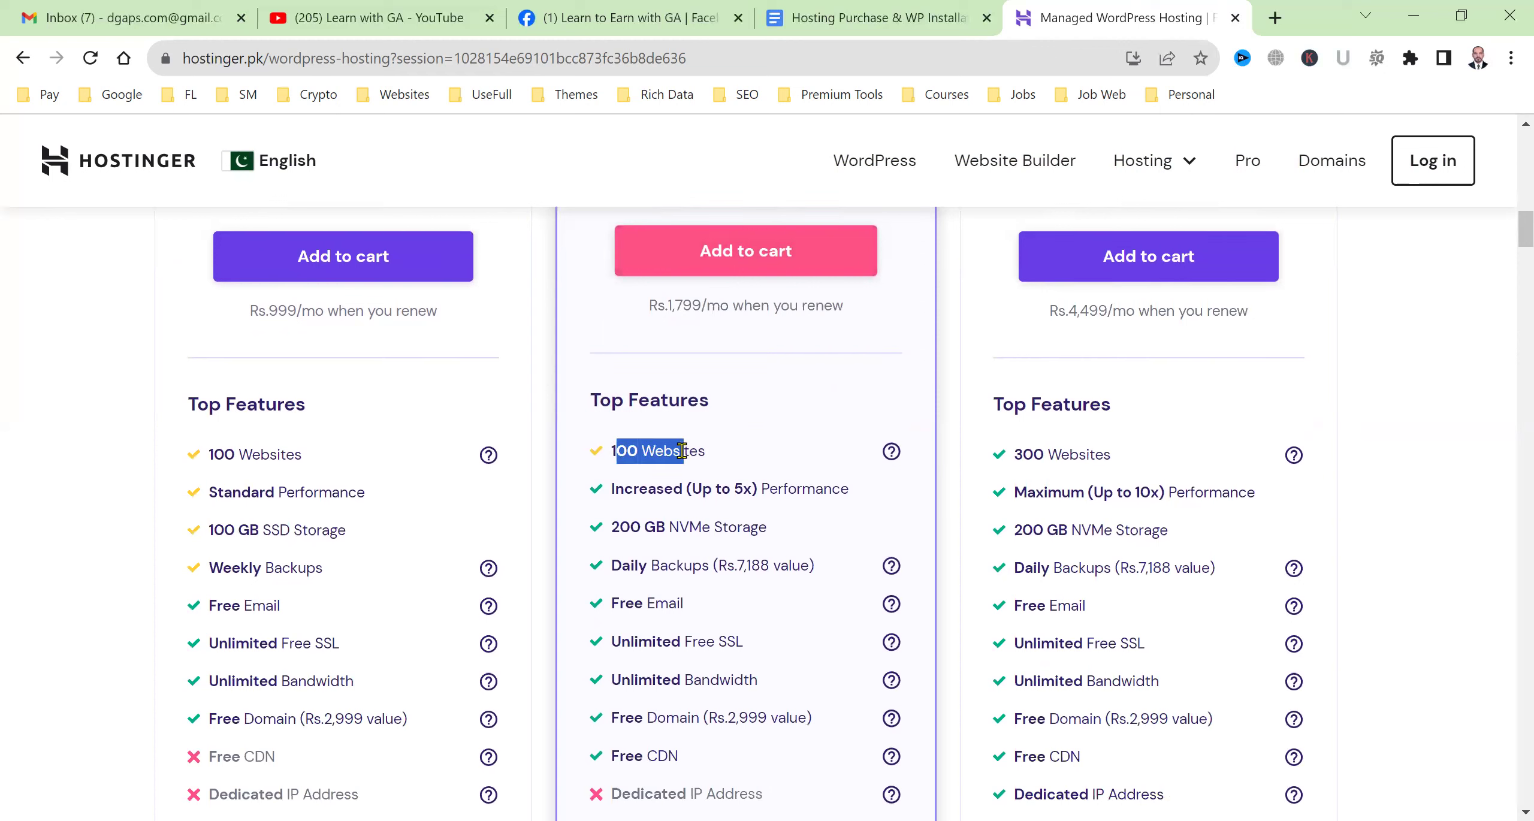
{"action": "left_click_drag", "start_coordinate": [687, 488], "coordinate": [749, 491]}
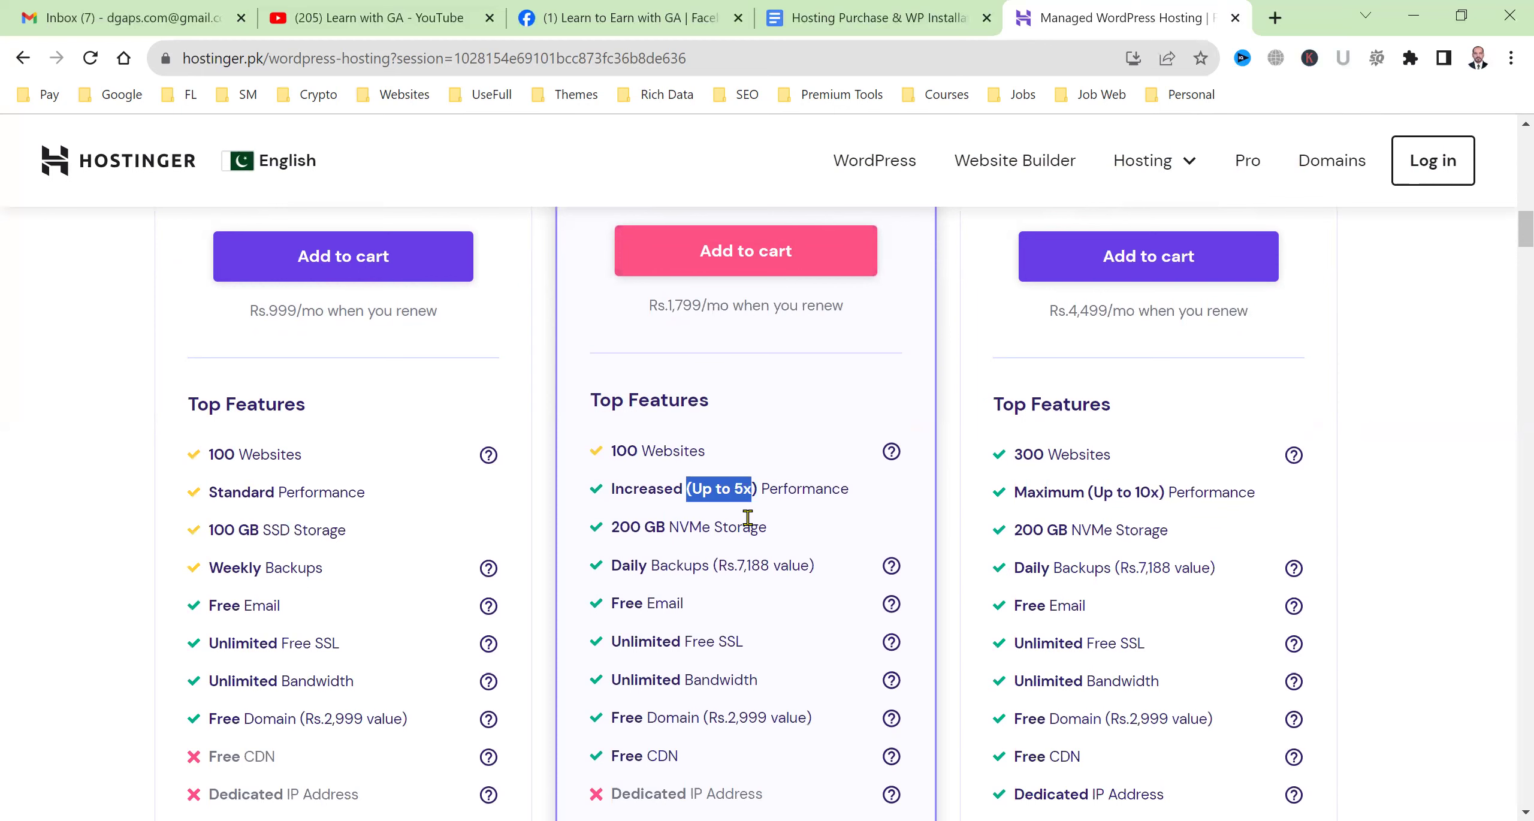
{"action": "scroll", "coordinate": [748, 517], "scroll_direction": "down", "scroll_amount": 3}
{"action": "left_click", "coordinate": [620, 356]}
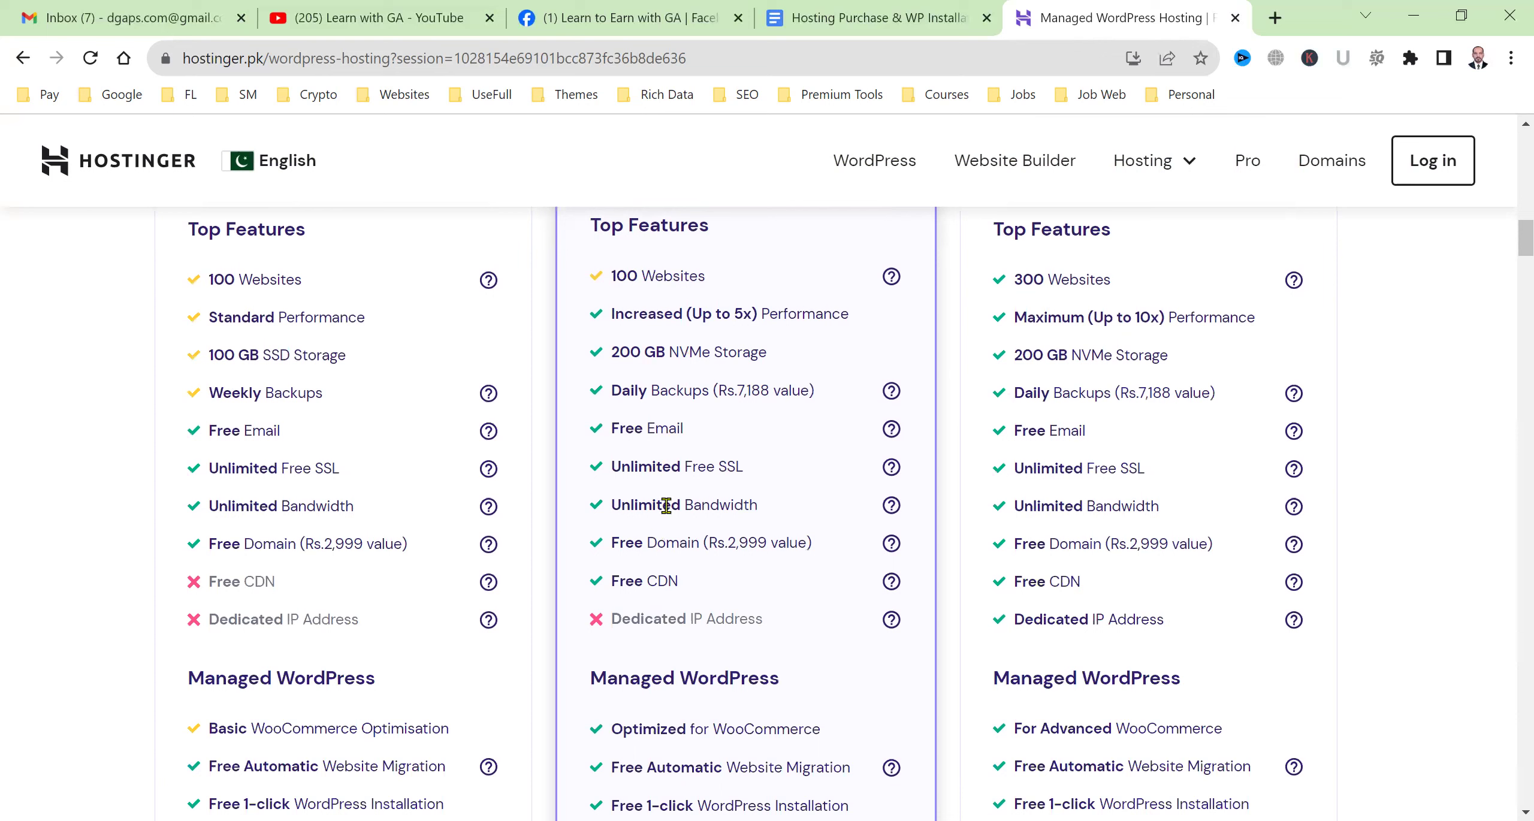
Add the Business plan at Rs.999/mo to the cart.
{"action": "scroll", "coordinate": [674, 488], "scroll_direction": "down", "scroll_amount": 5}
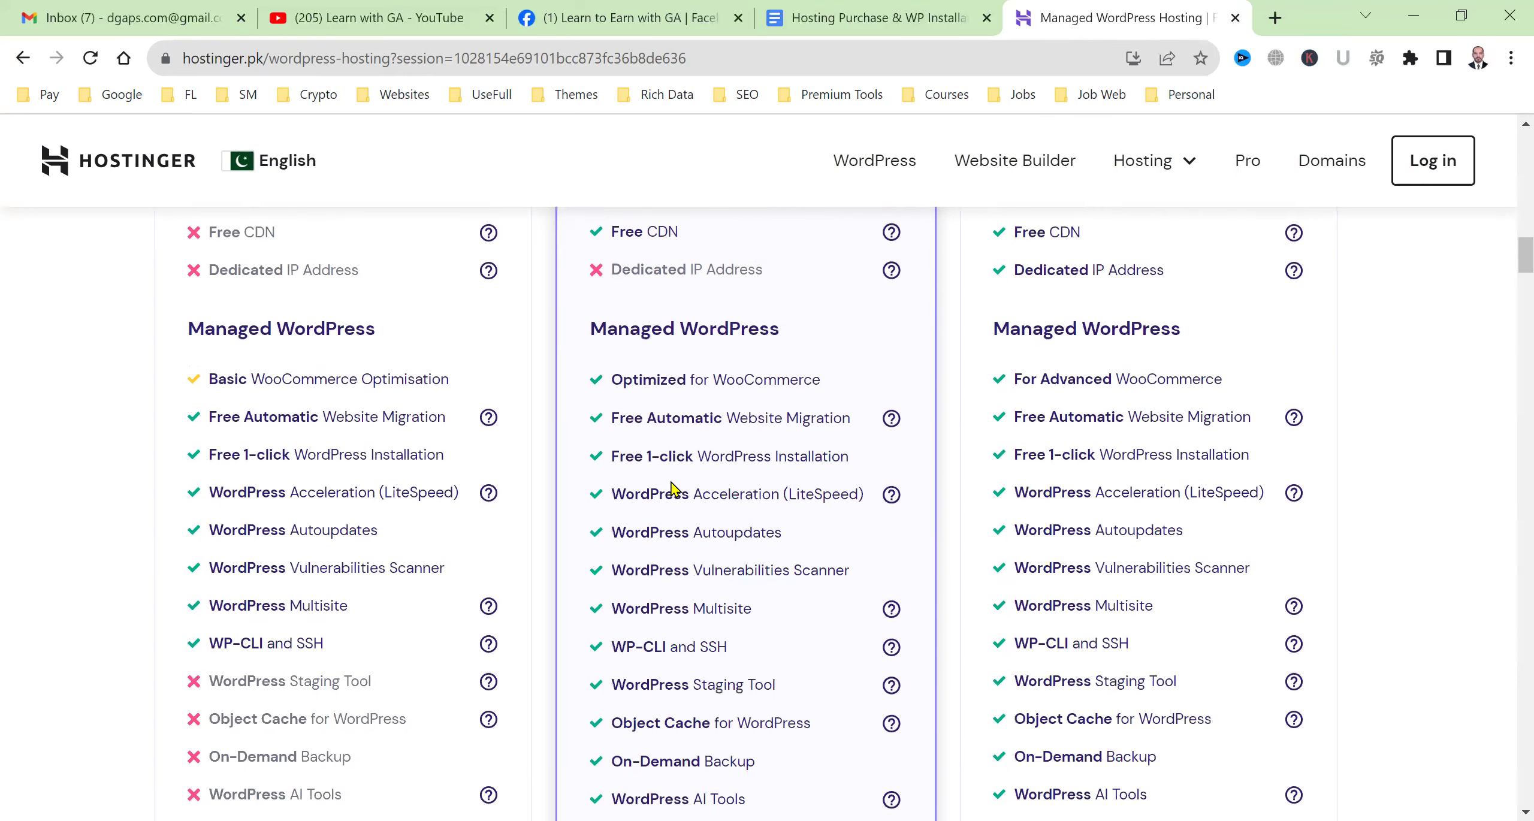
{"action": "scroll", "coordinate": [712, 429], "scroll_direction": "down", "scroll_amount": 5}
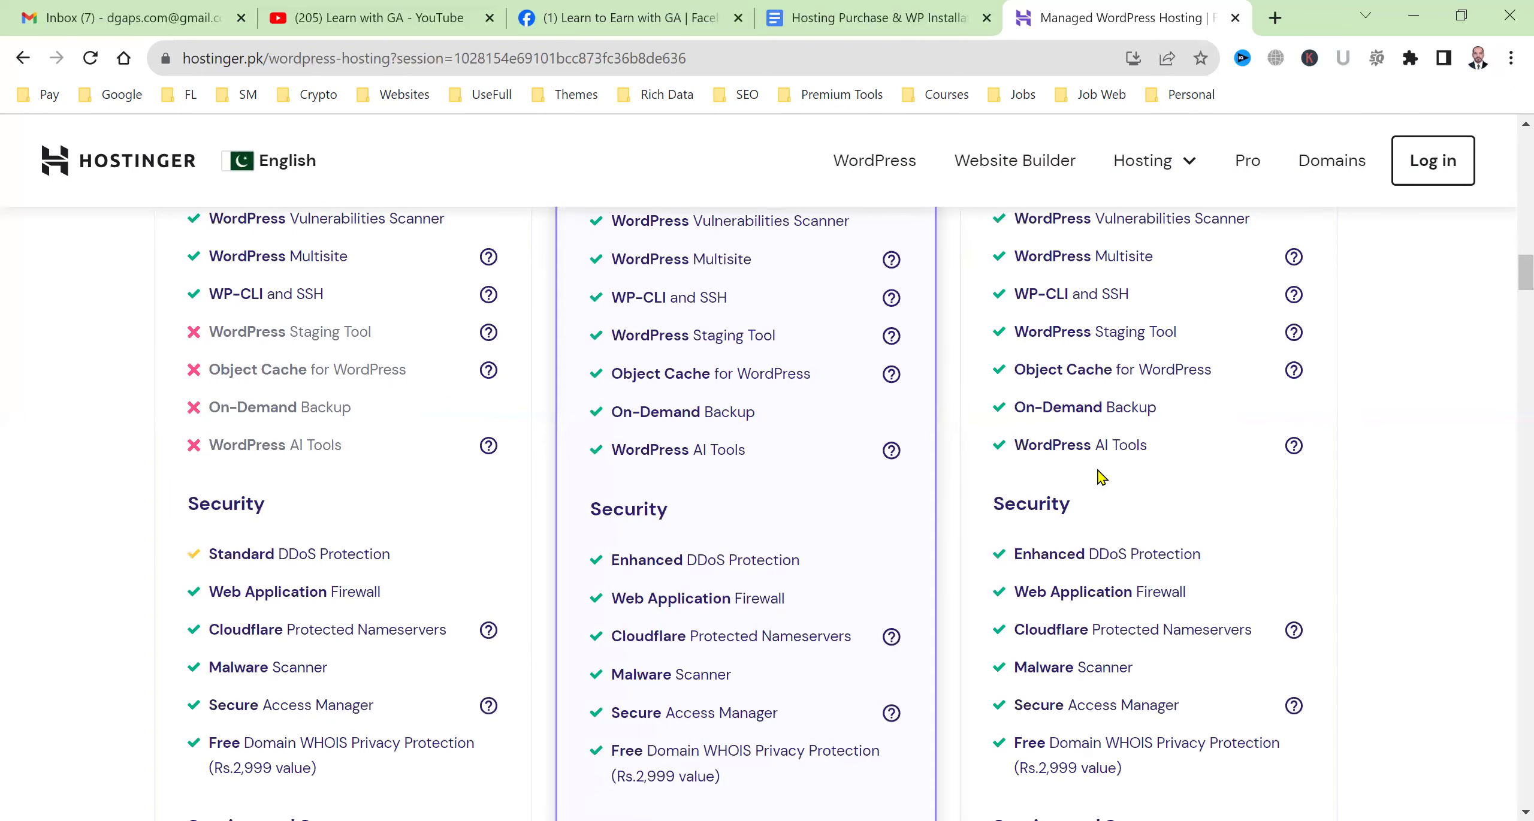
{"action": "scroll", "coordinate": [794, 550], "scroll_direction": "up", "scroll_amount": 5}
{"action": "scroll", "coordinate": [794, 550], "scroll_direction": "up", "scroll_amount": 6}
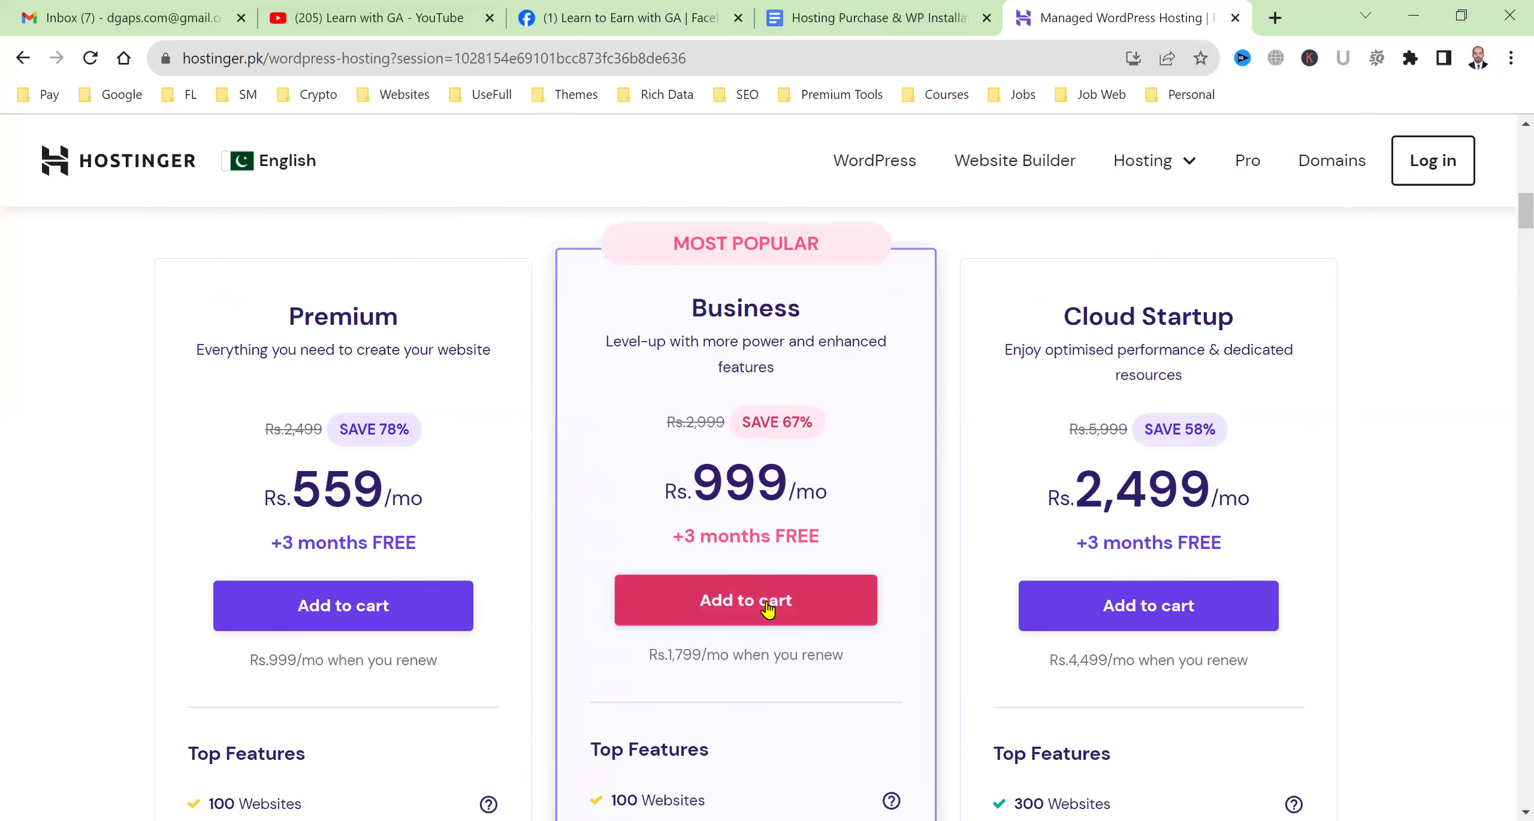
{"action": "left_click", "coordinate": [766, 604]}
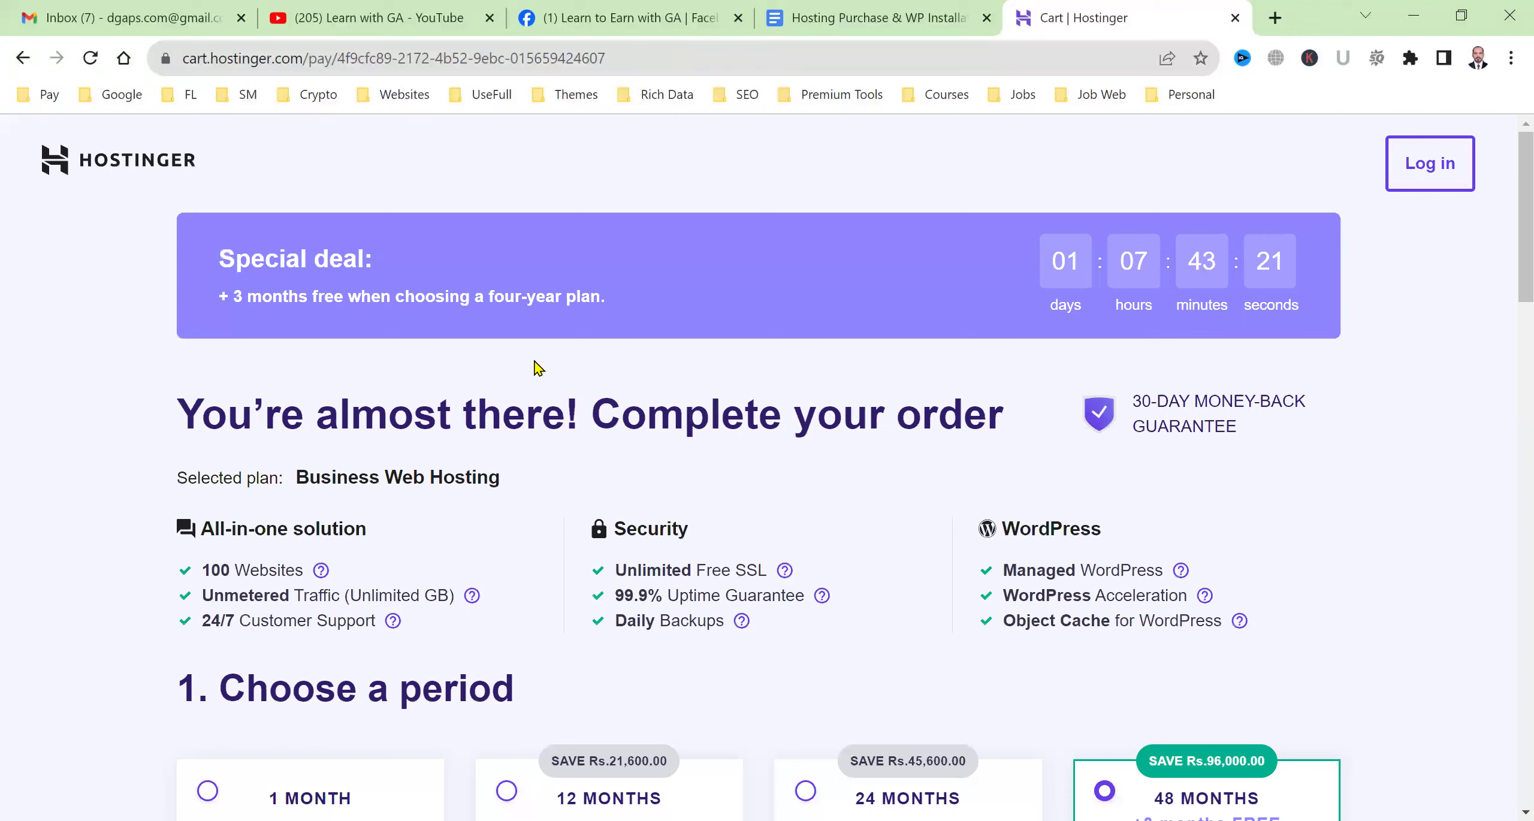
Try the 12- and 24-month periods, then settle on 48 months with 3 months free.
{"action": "scroll", "coordinate": [264, 593], "scroll_direction": "down", "scroll_amount": 5}
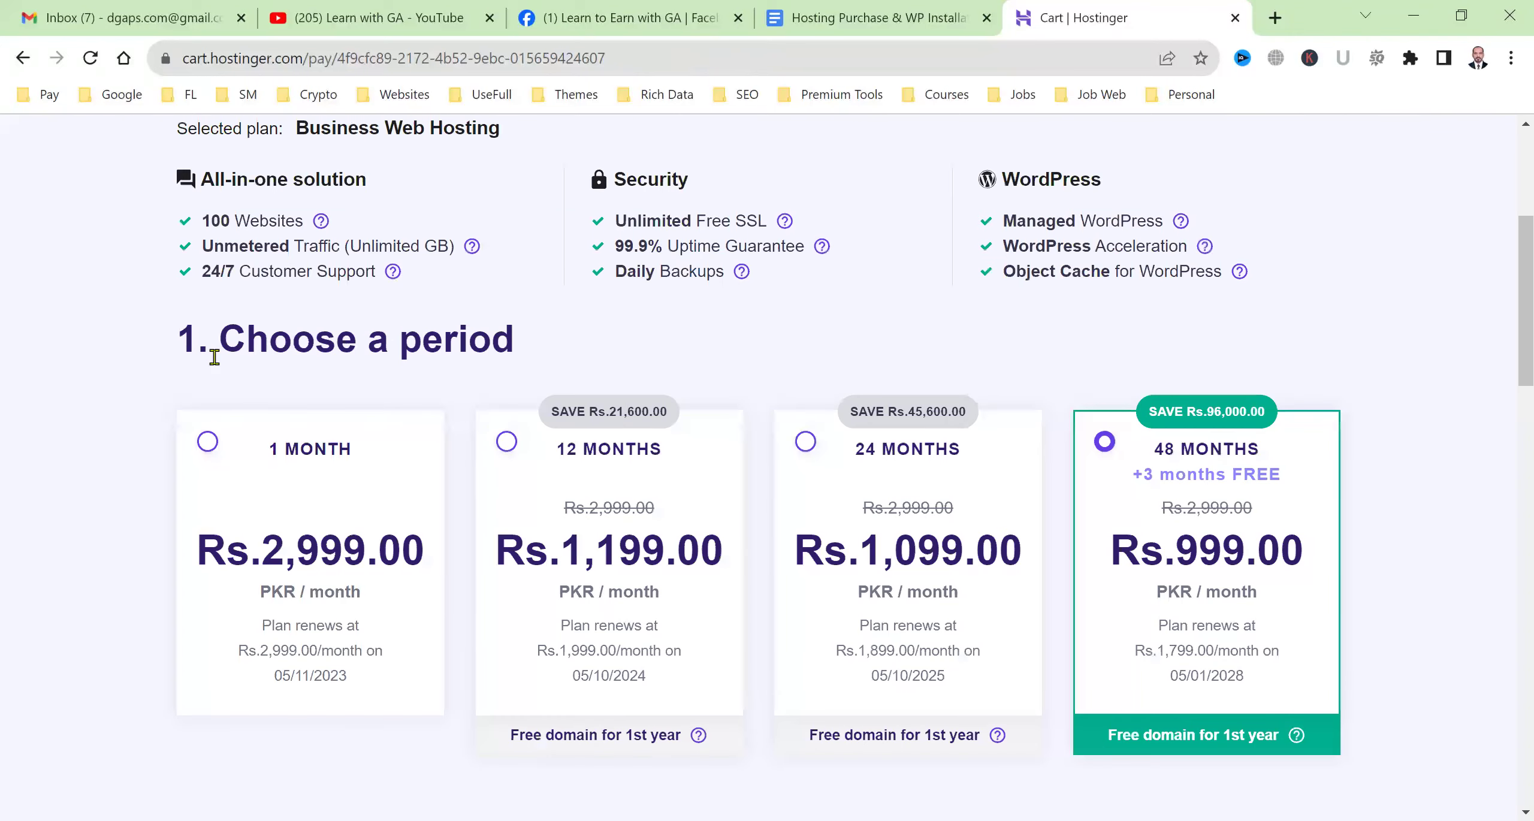
{"action": "left_click", "coordinate": [593, 484]}
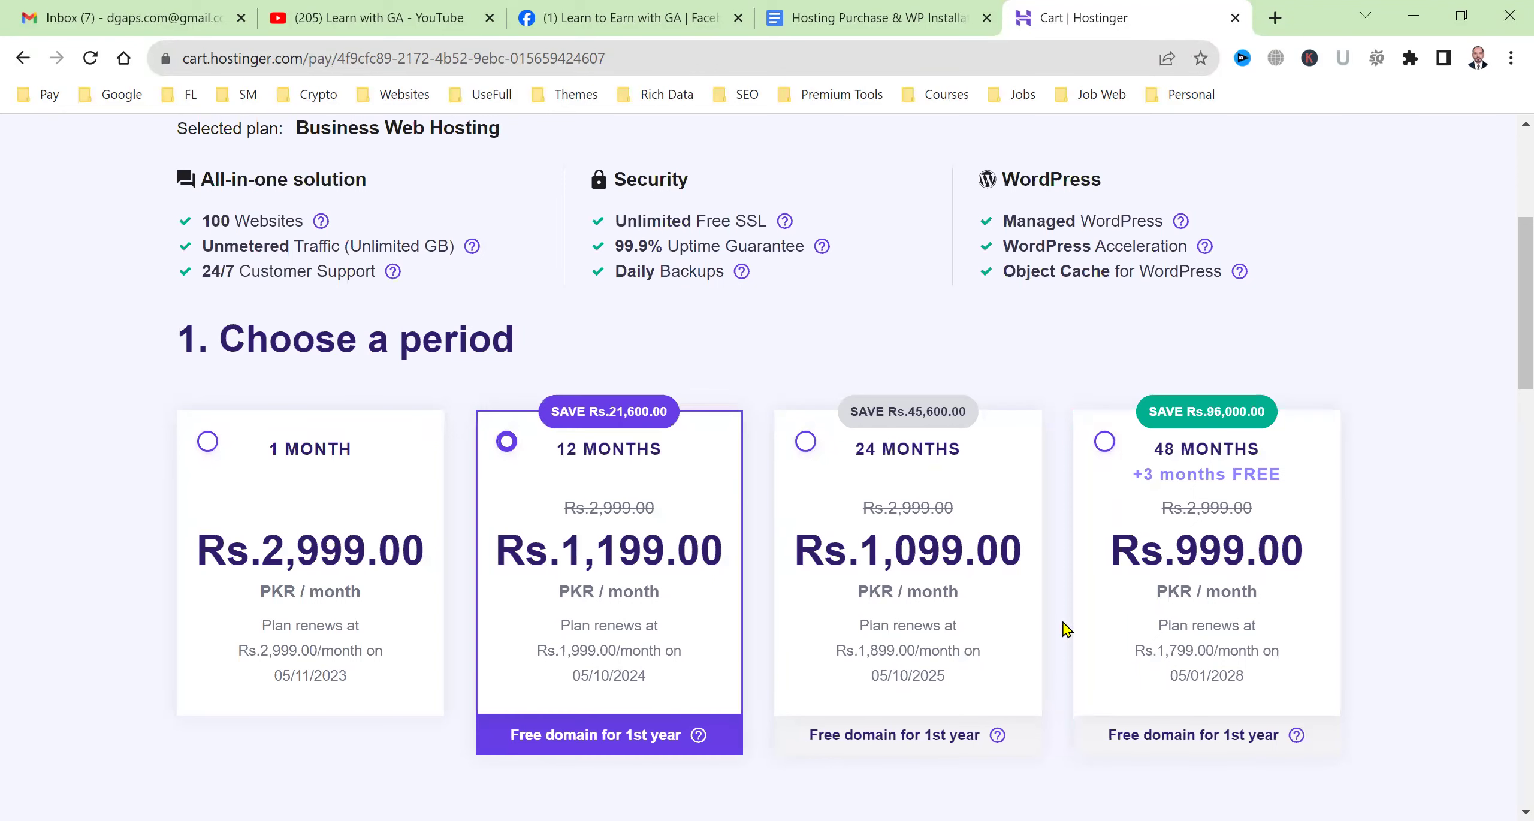
{"action": "left_click", "coordinate": [1155, 459]}
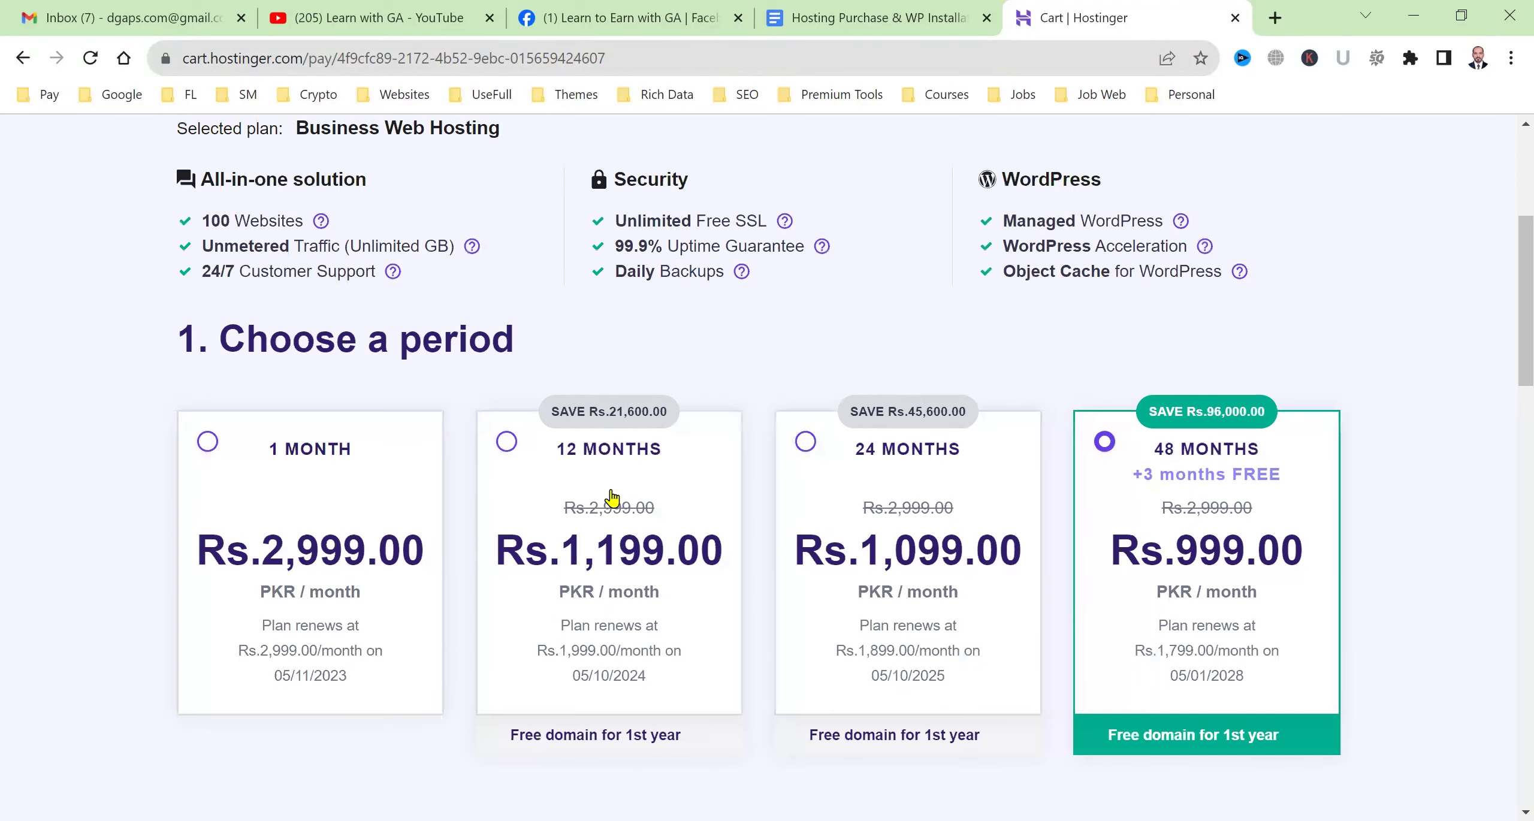
{"action": "left_click", "coordinate": [590, 569]}
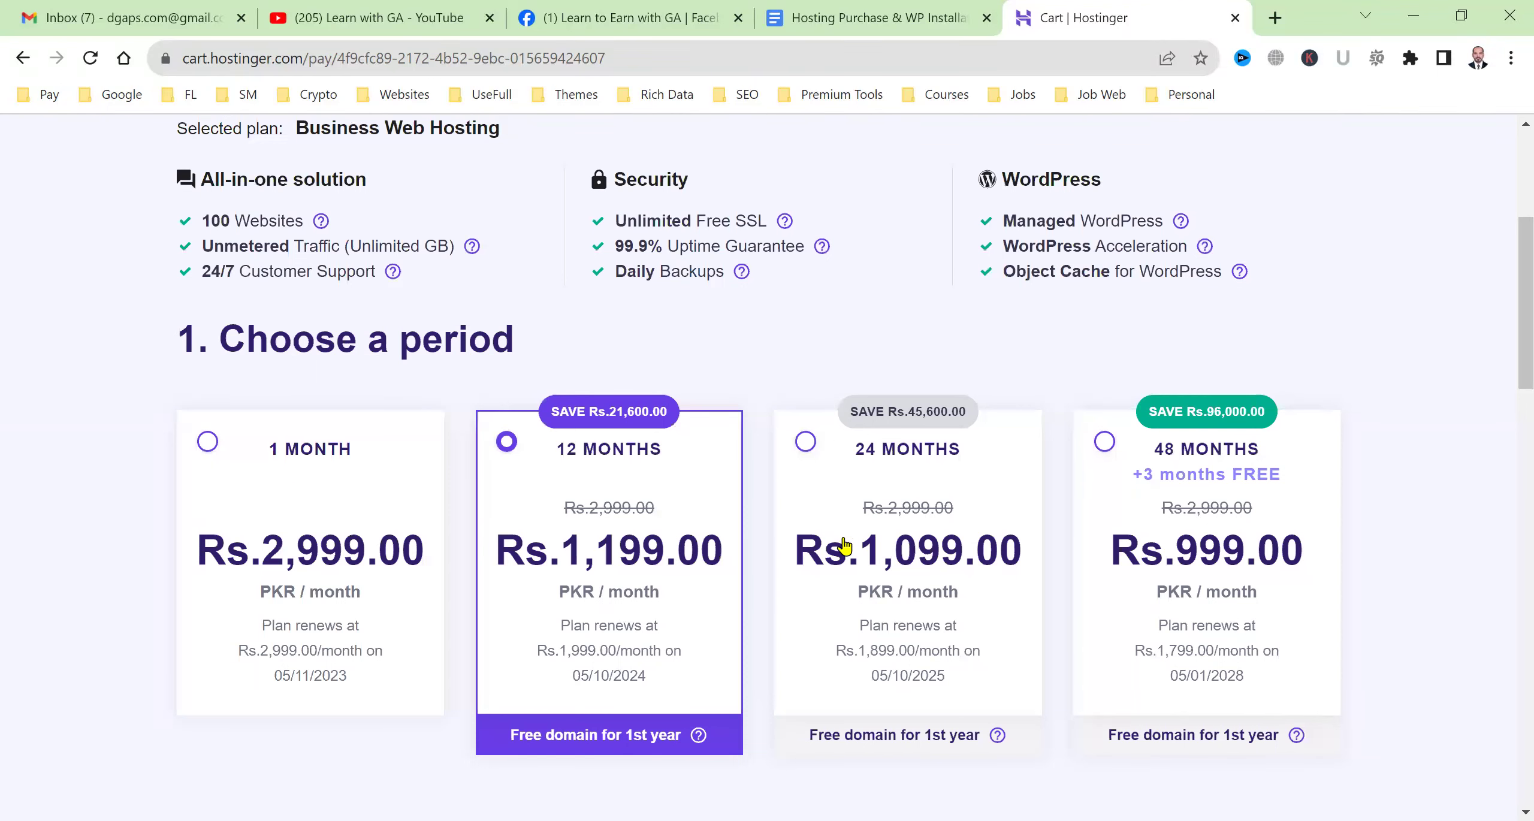
{"action": "left_click", "coordinate": [929, 466]}
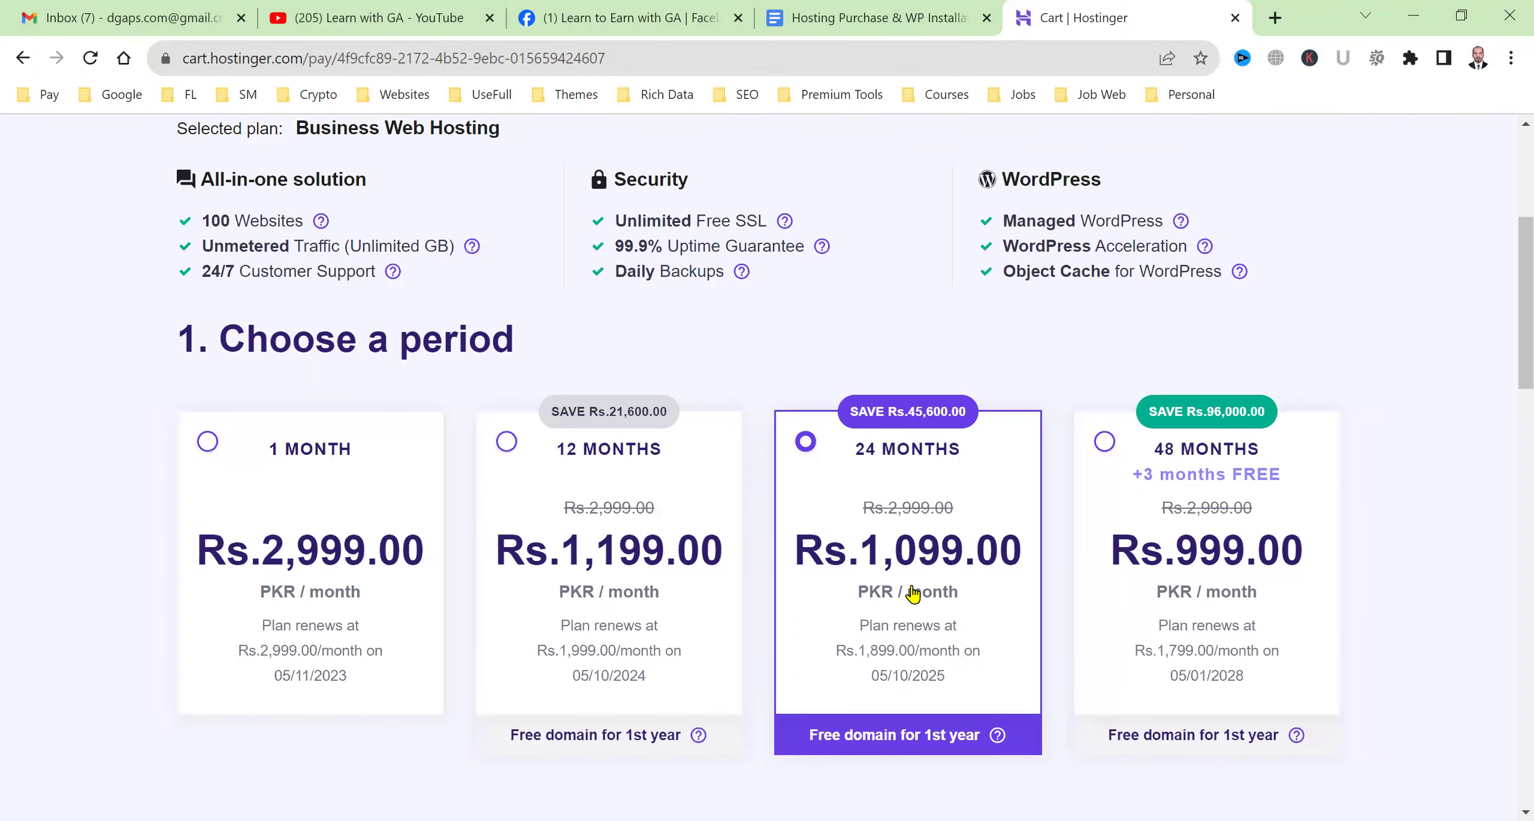
{"action": "left_click", "coordinate": [1108, 465]}
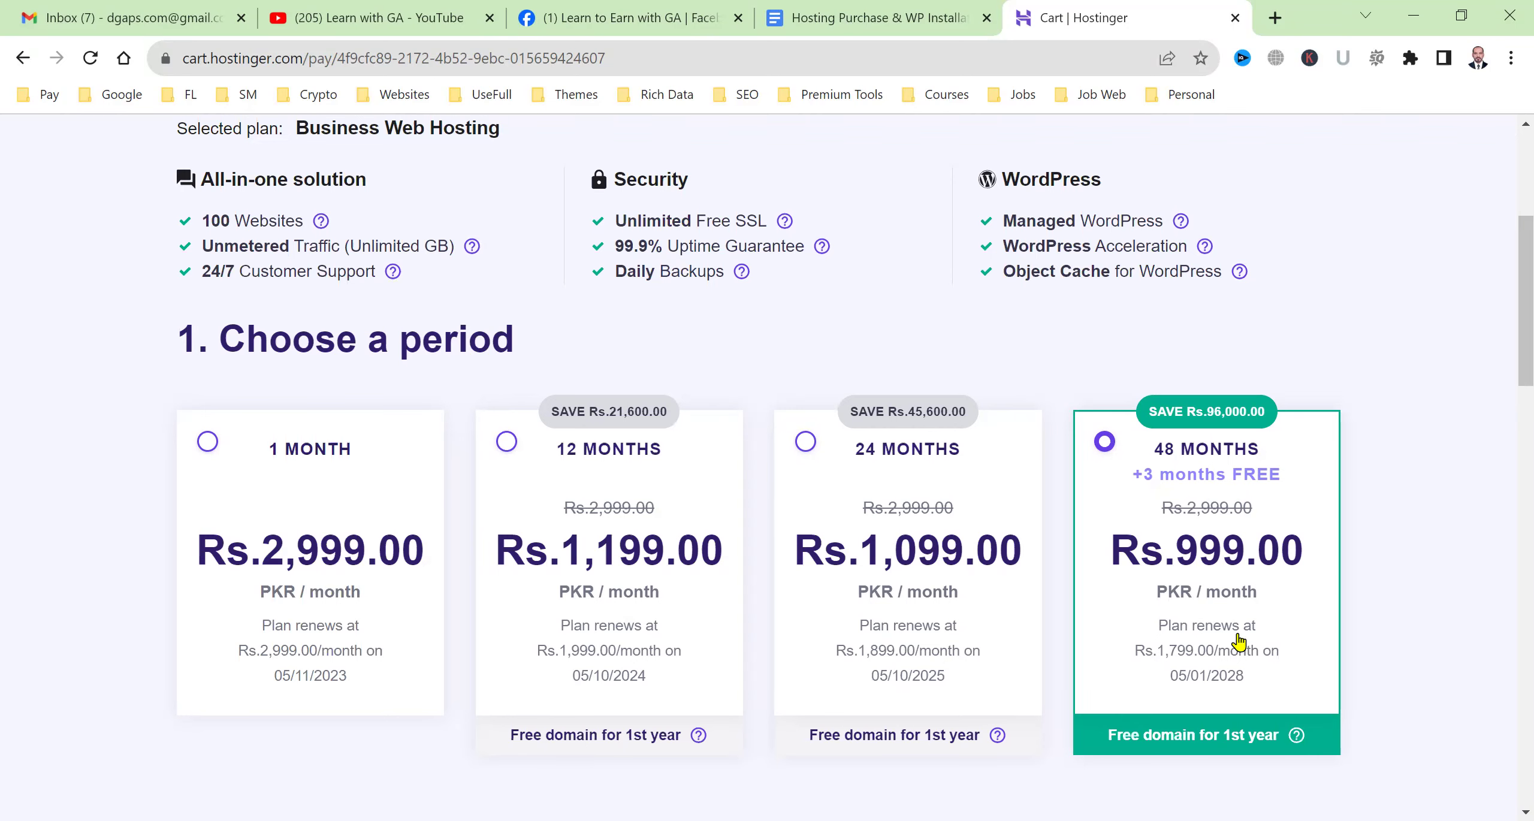
Step through the card's name, number, MM / YY and CVC fields, then return to the Rs.47,952.00 total.
{"action": "scroll", "coordinate": [1209, 569], "scroll_direction": "down", "scroll_amount": 7}
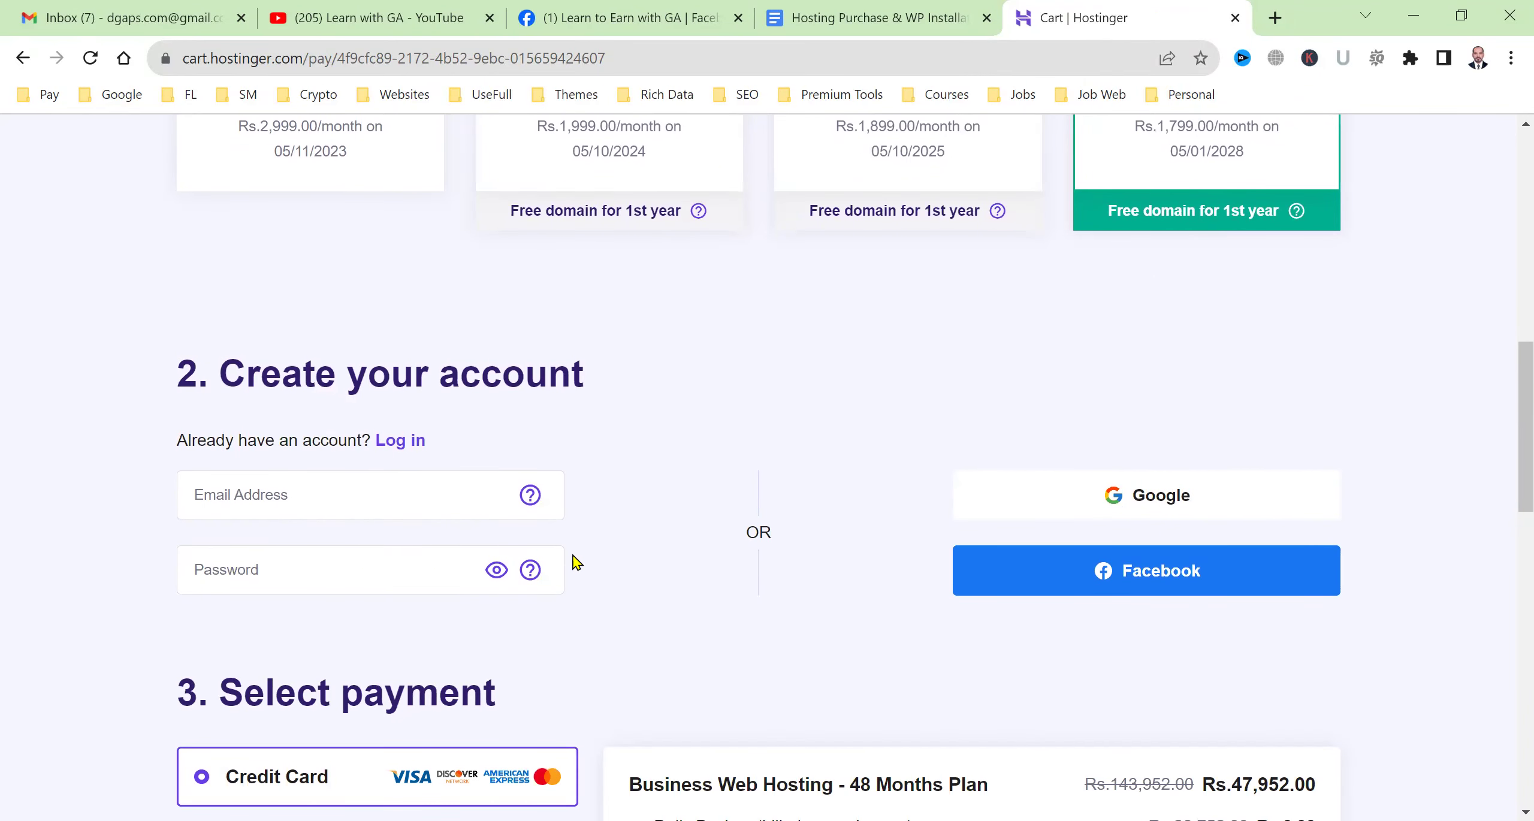
{"action": "scroll", "coordinate": [575, 563], "scroll_direction": "down", "scroll_amount": 3}
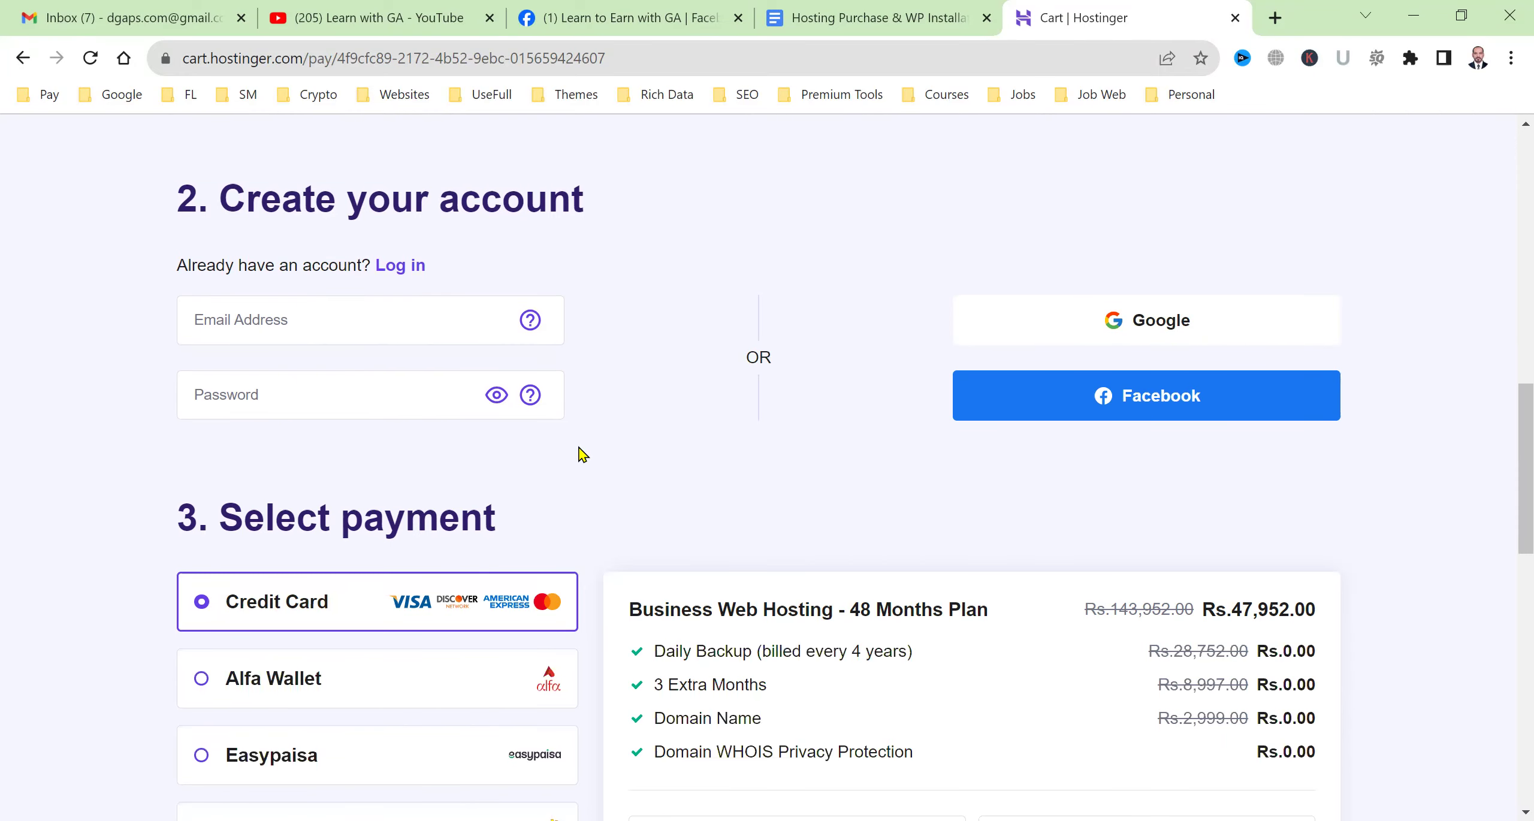
{"action": "scroll", "coordinate": [578, 452], "scroll_direction": "down", "scroll_amount": 3}
{"action": "scroll", "coordinate": [581, 453], "scroll_direction": "down", "scroll_amount": 6}
{"action": "scroll", "coordinate": [581, 450], "scroll_direction": "up", "scroll_amount": 3}
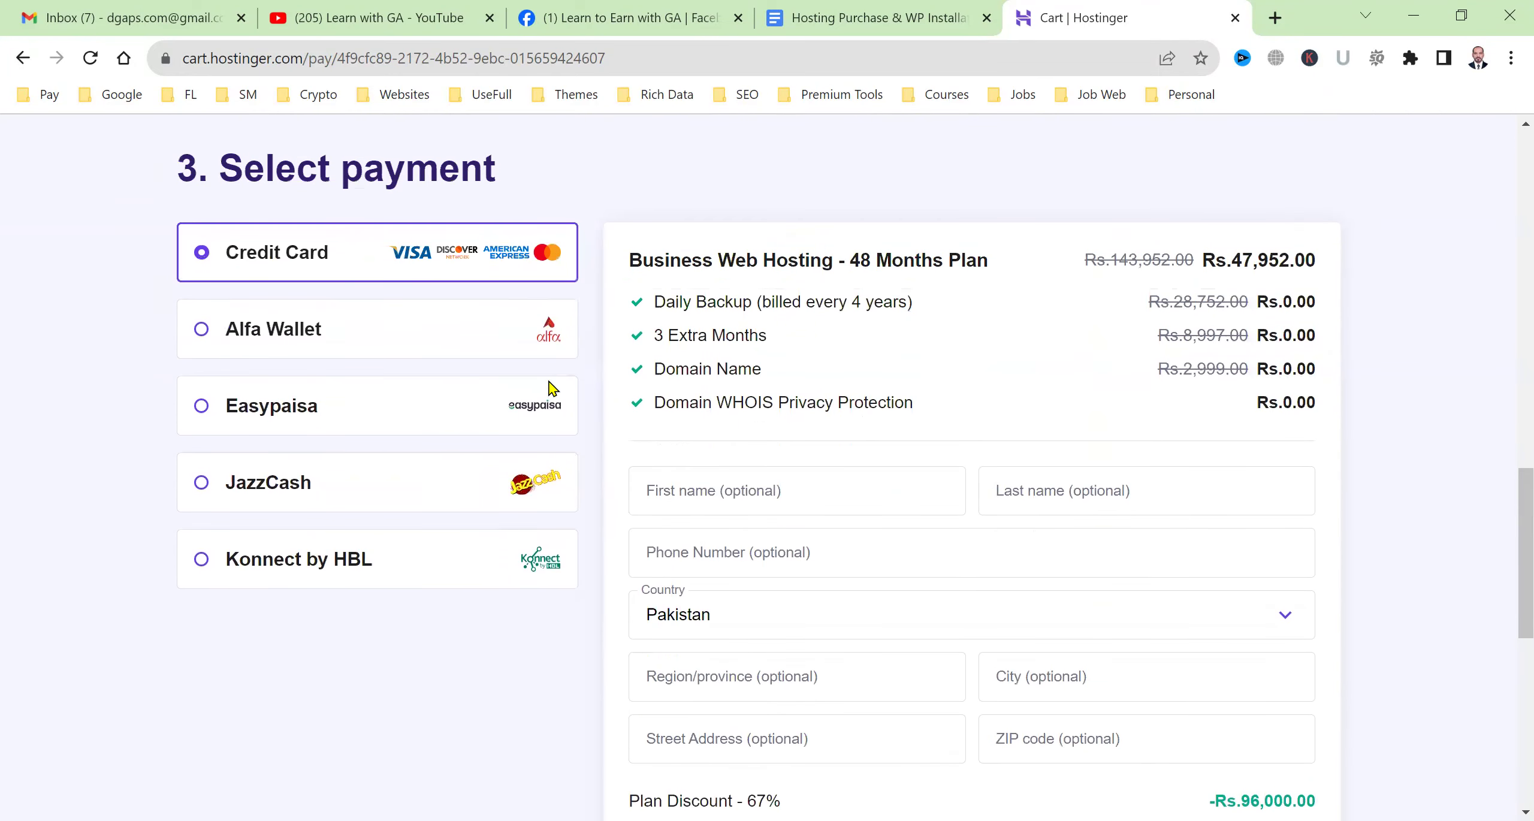
{"action": "scroll", "coordinate": [324, 270], "scroll_direction": "down", "scroll_amount": 2}
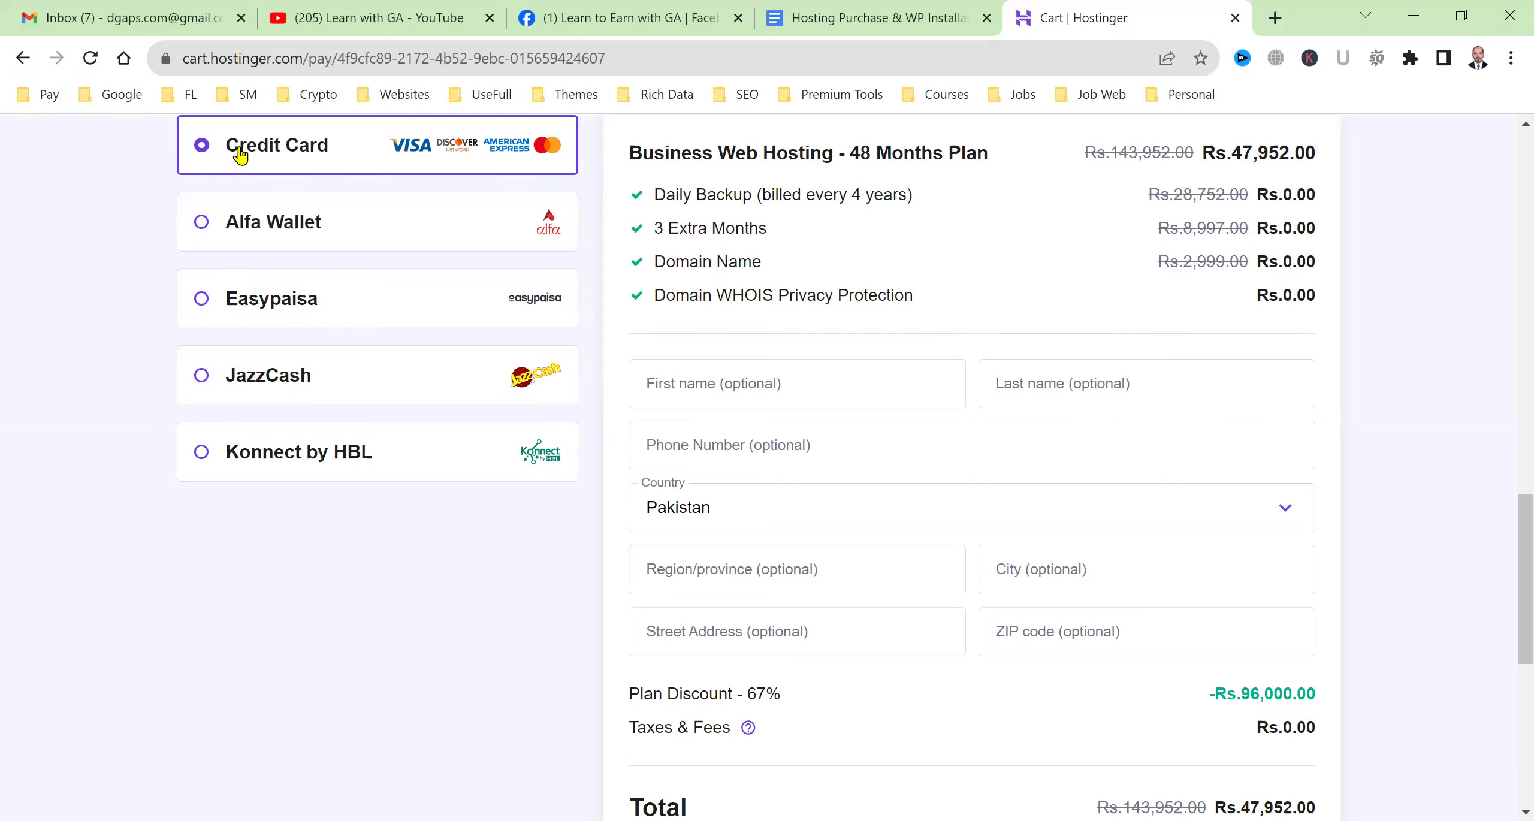
{"action": "scroll", "coordinate": [851, 408], "scroll_direction": "down", "scroll_amount": 5}
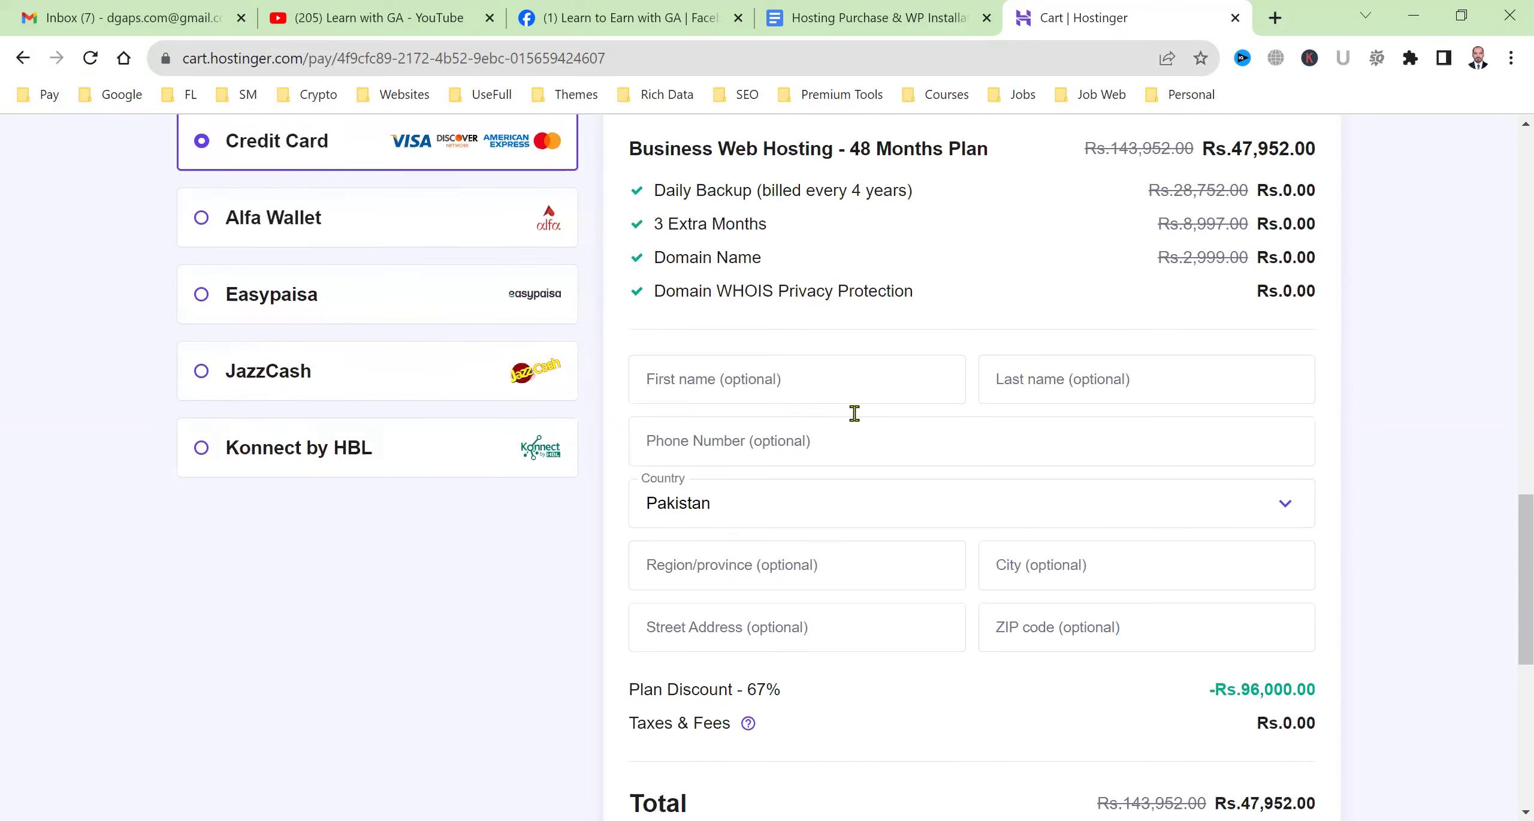
{"action": "scroll", "coordinate": [853, 430], "scroll_direction": "up", "scroll_amount": 3}
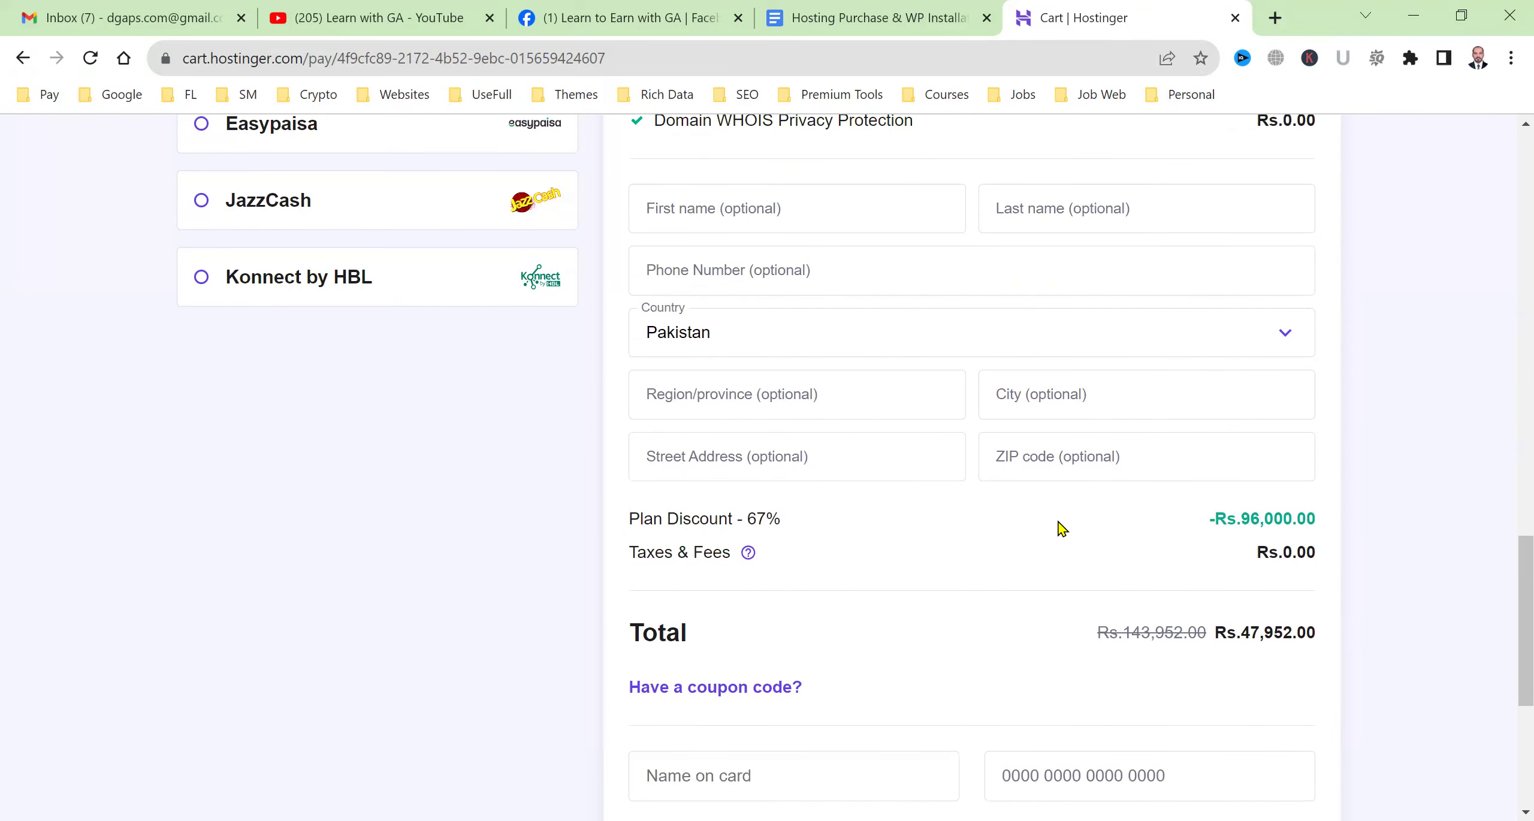
{"action": "scroll", "coordinate": [1037, 505], "scroll_direction": "down", "scroll_amount": 6}
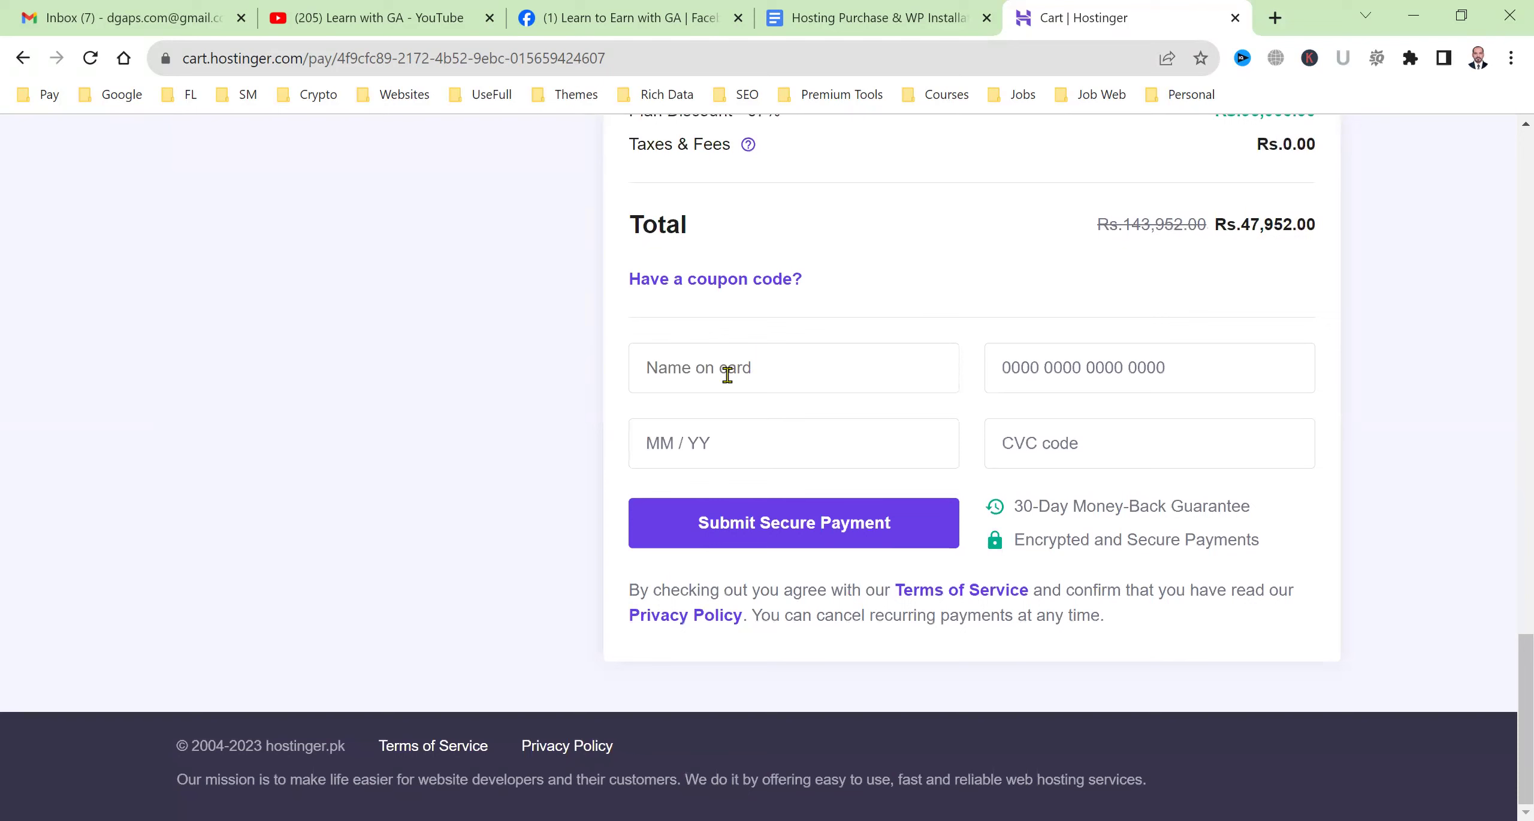
{"action": "left_click", "coordinate": [782, 367]}
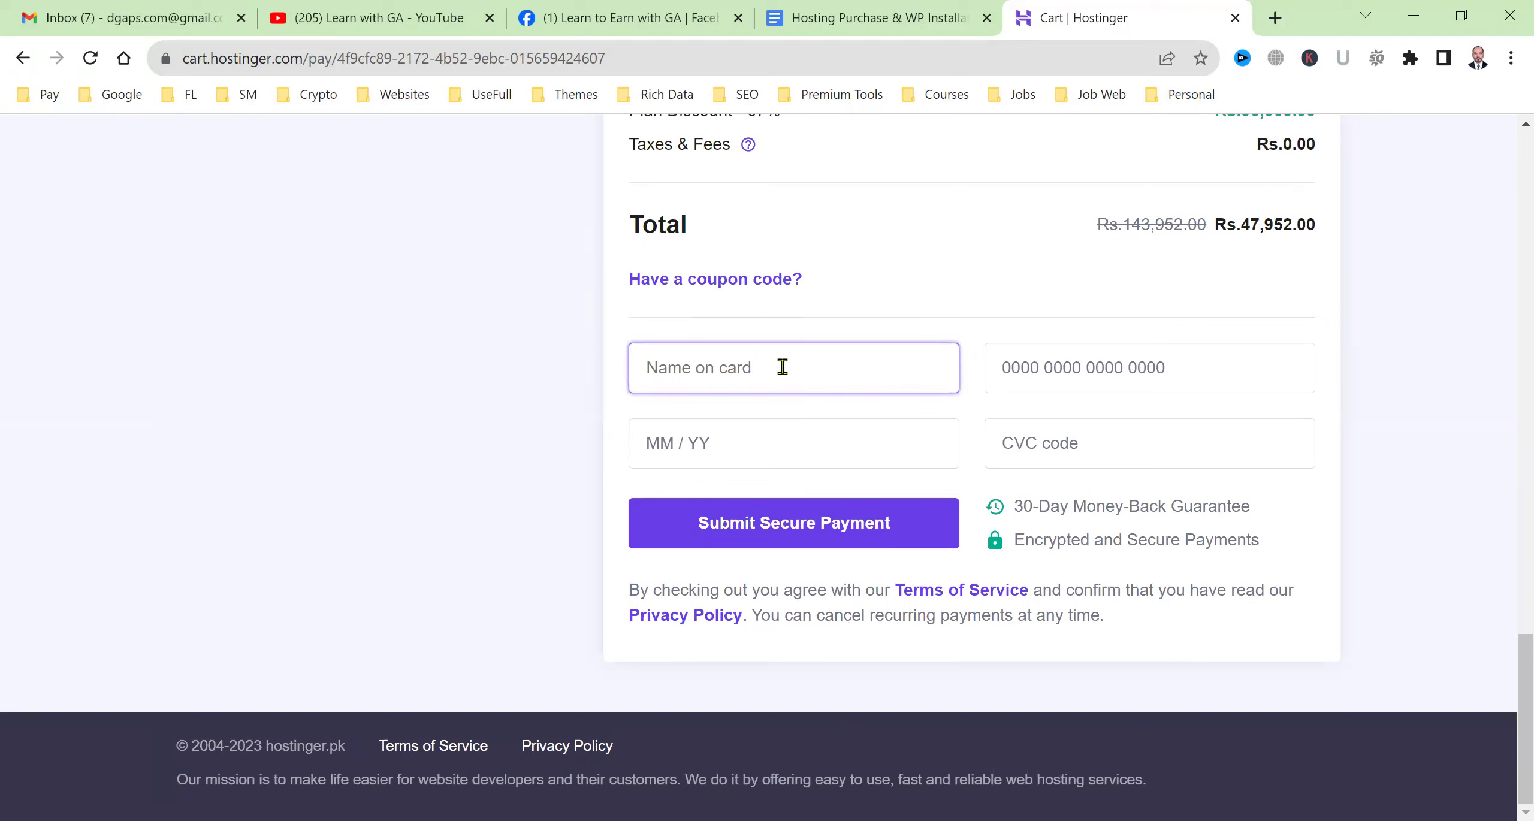
{"action": "left_click", "coordinate": [1214, 368]}
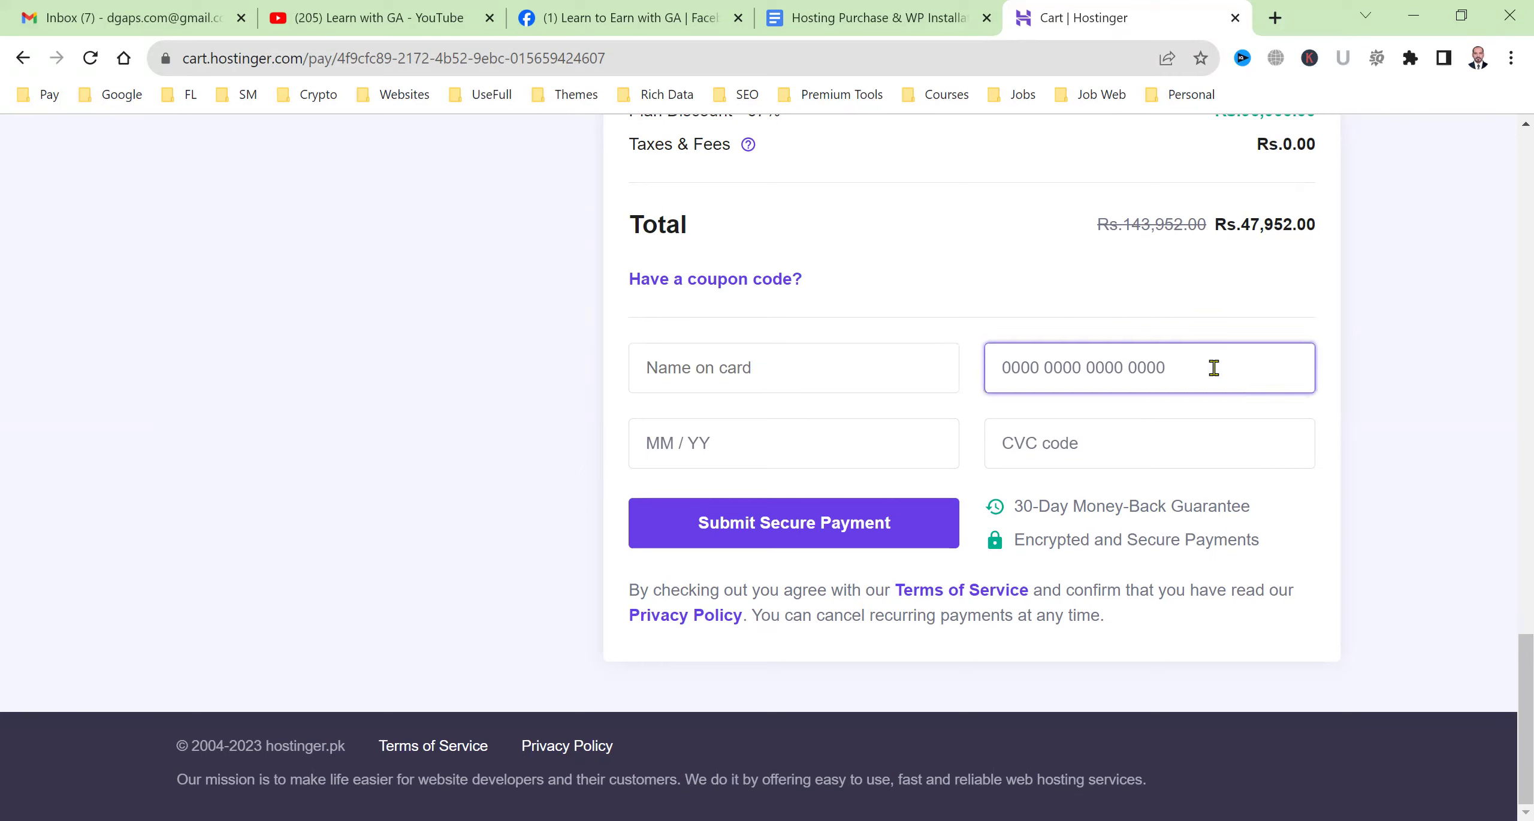
{"action": "left_click", "coordinate": [921, 445]}
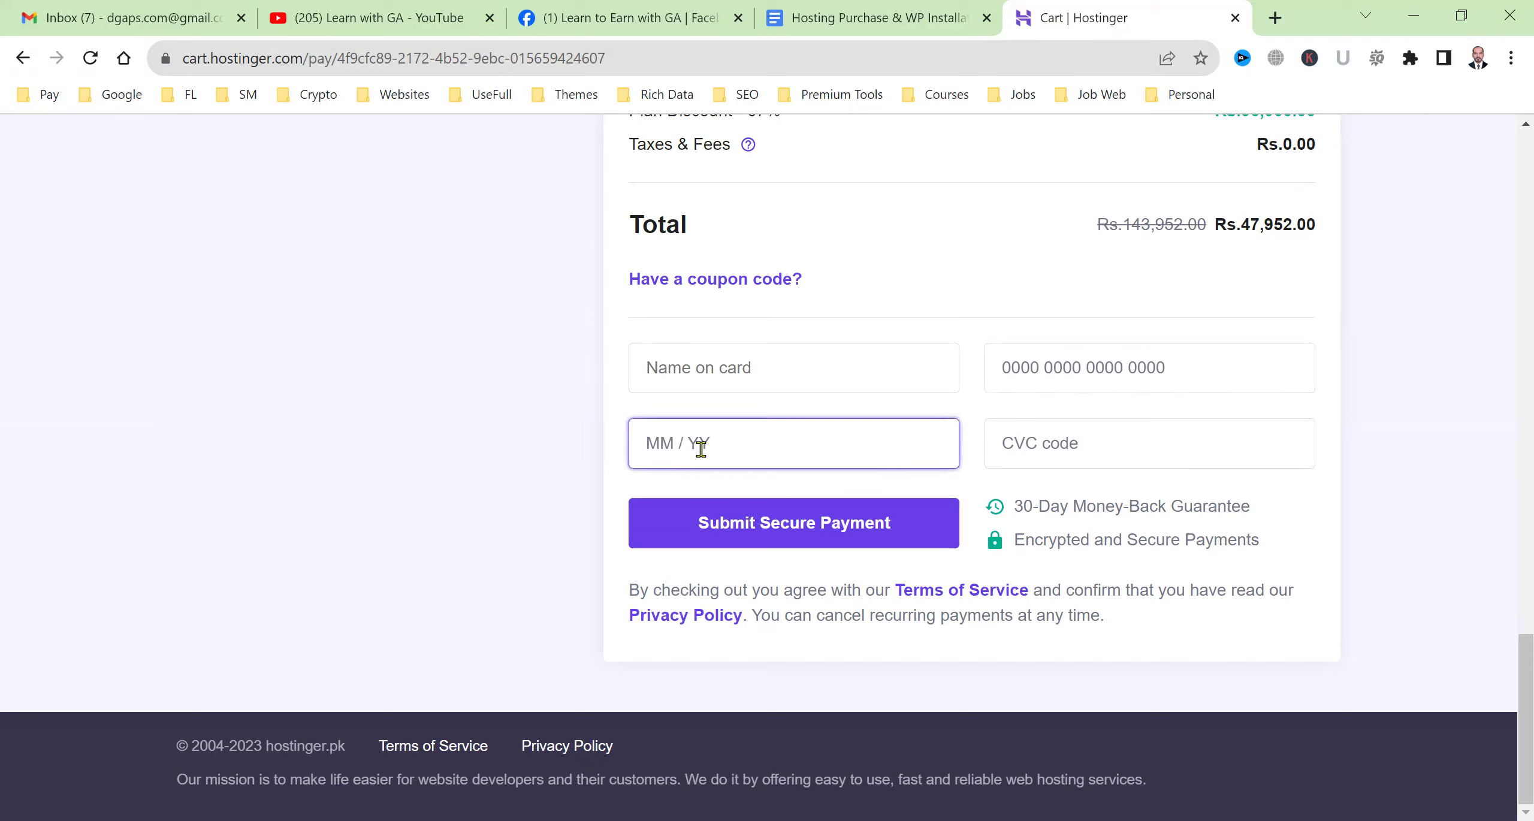
{"action": "left_click", "coordinate": [1101, 450]}
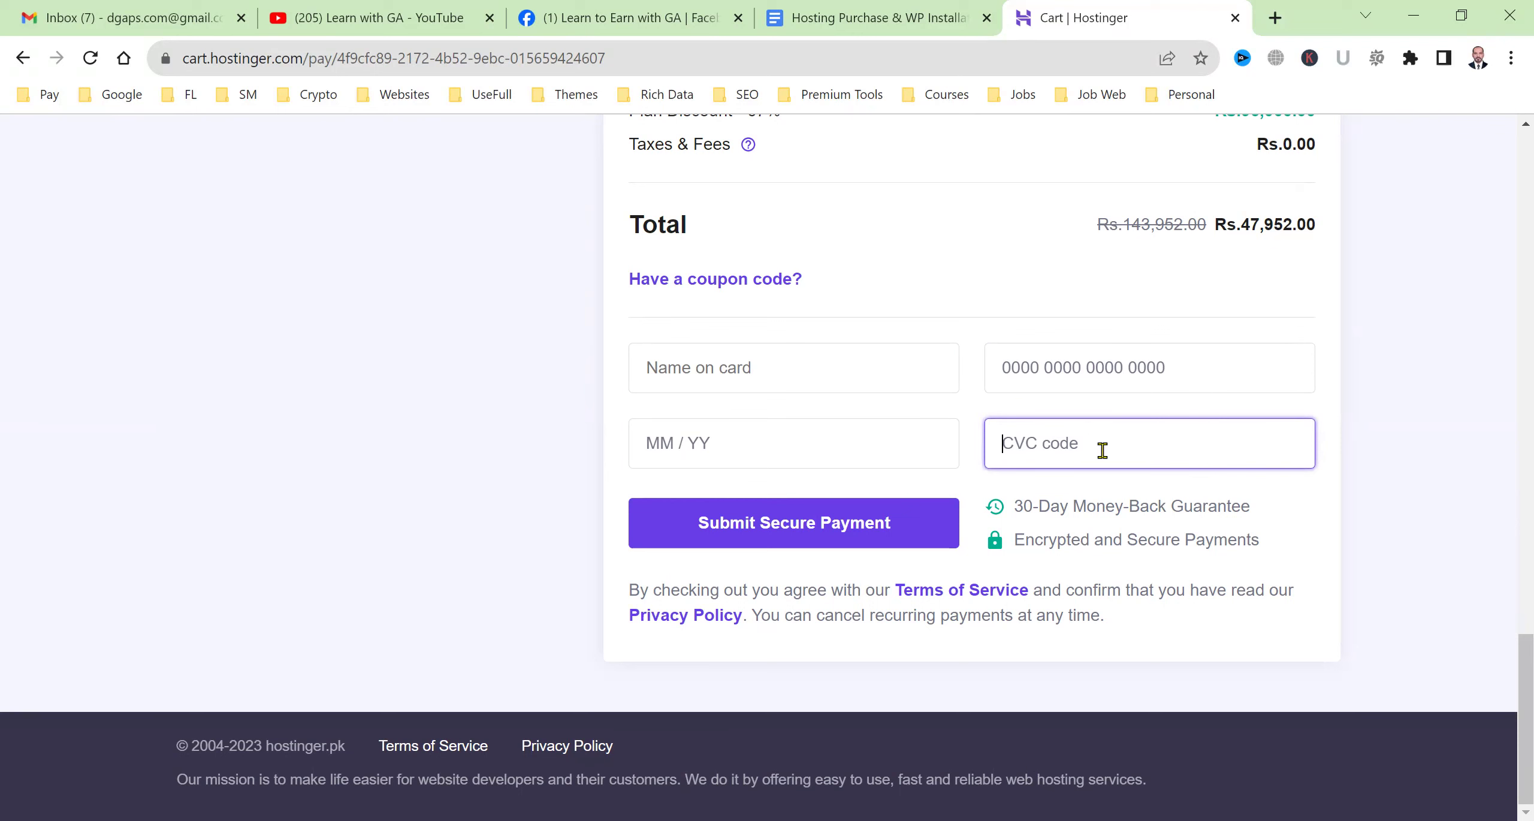
{"action": "scroll", "coordinate": [1103, 450], "scroll_direction": "up", "scroll_amount": 2}
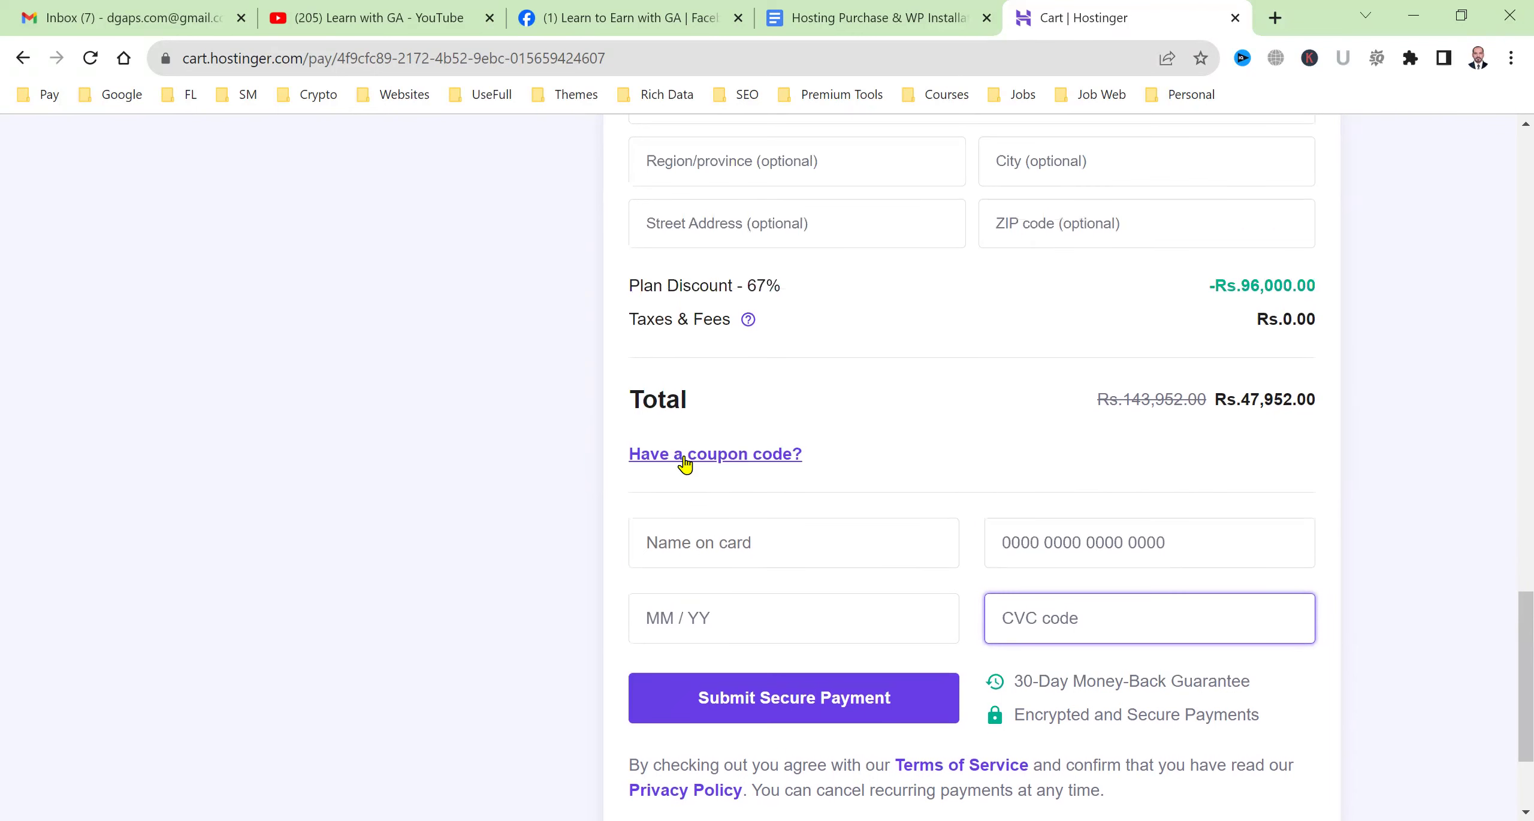
Apply coupon code LEARNWITHGA to the order, raising the discount to 70%.
{"action": "left_click", "coordinate": [755, 460]}
{"action": "left_click", "coordinate": [759, 516]}
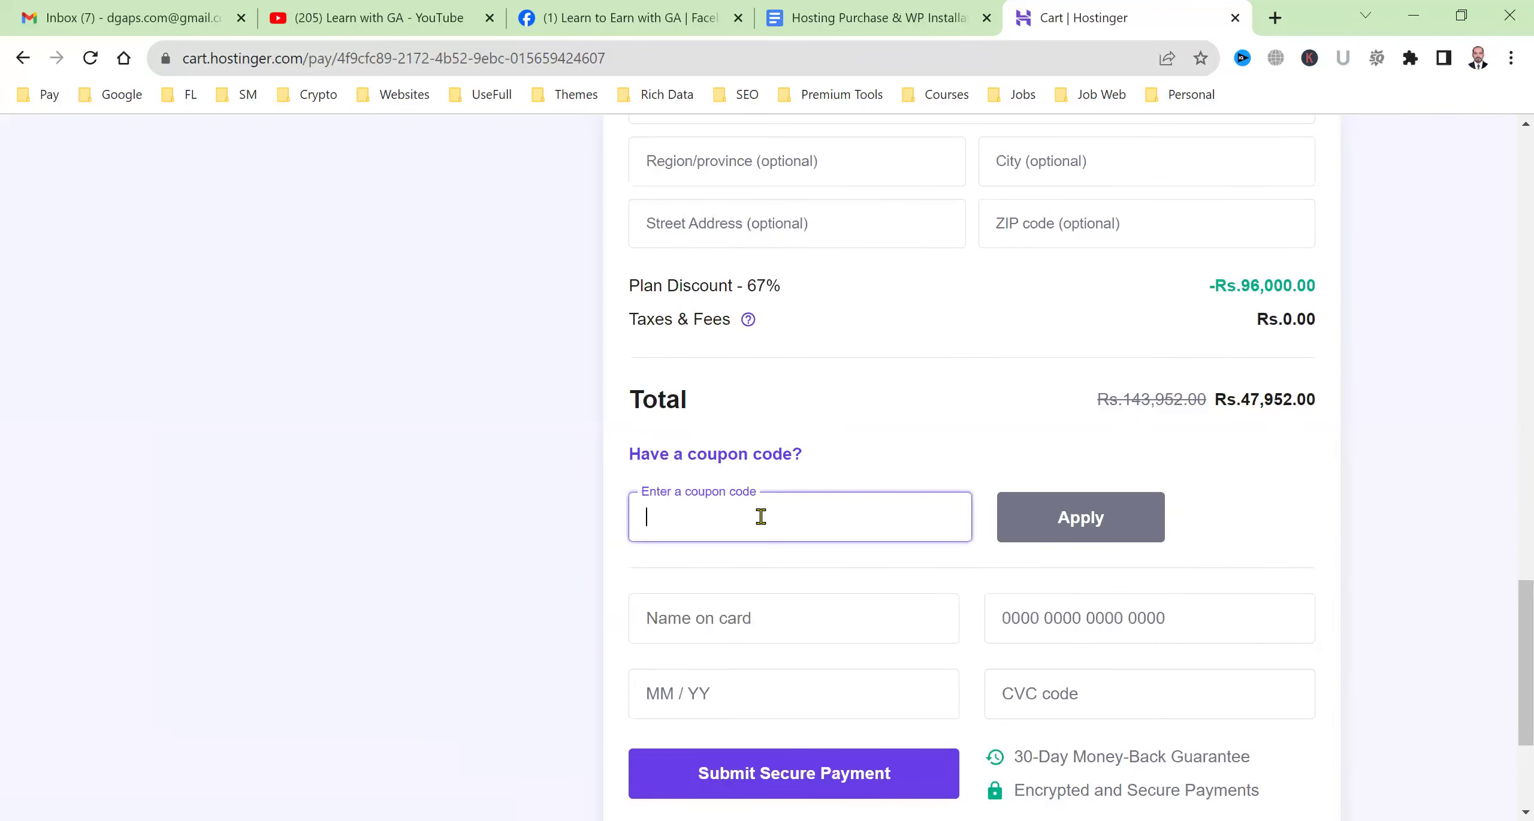
{"action": "type", "text": "LEARNWITH"}
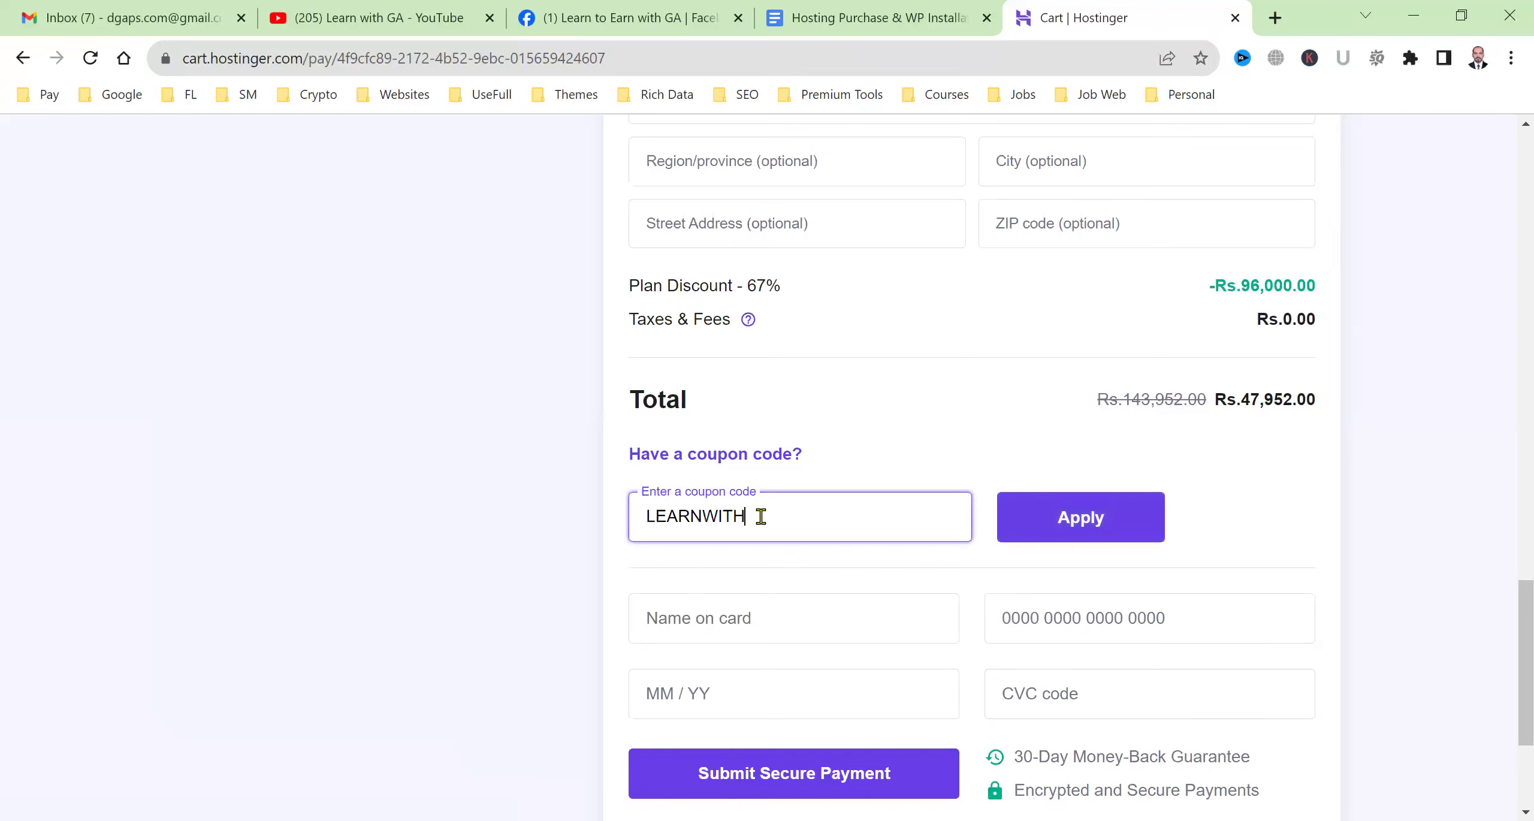
{"action": "left_click", "coordinate": [372, 18]}
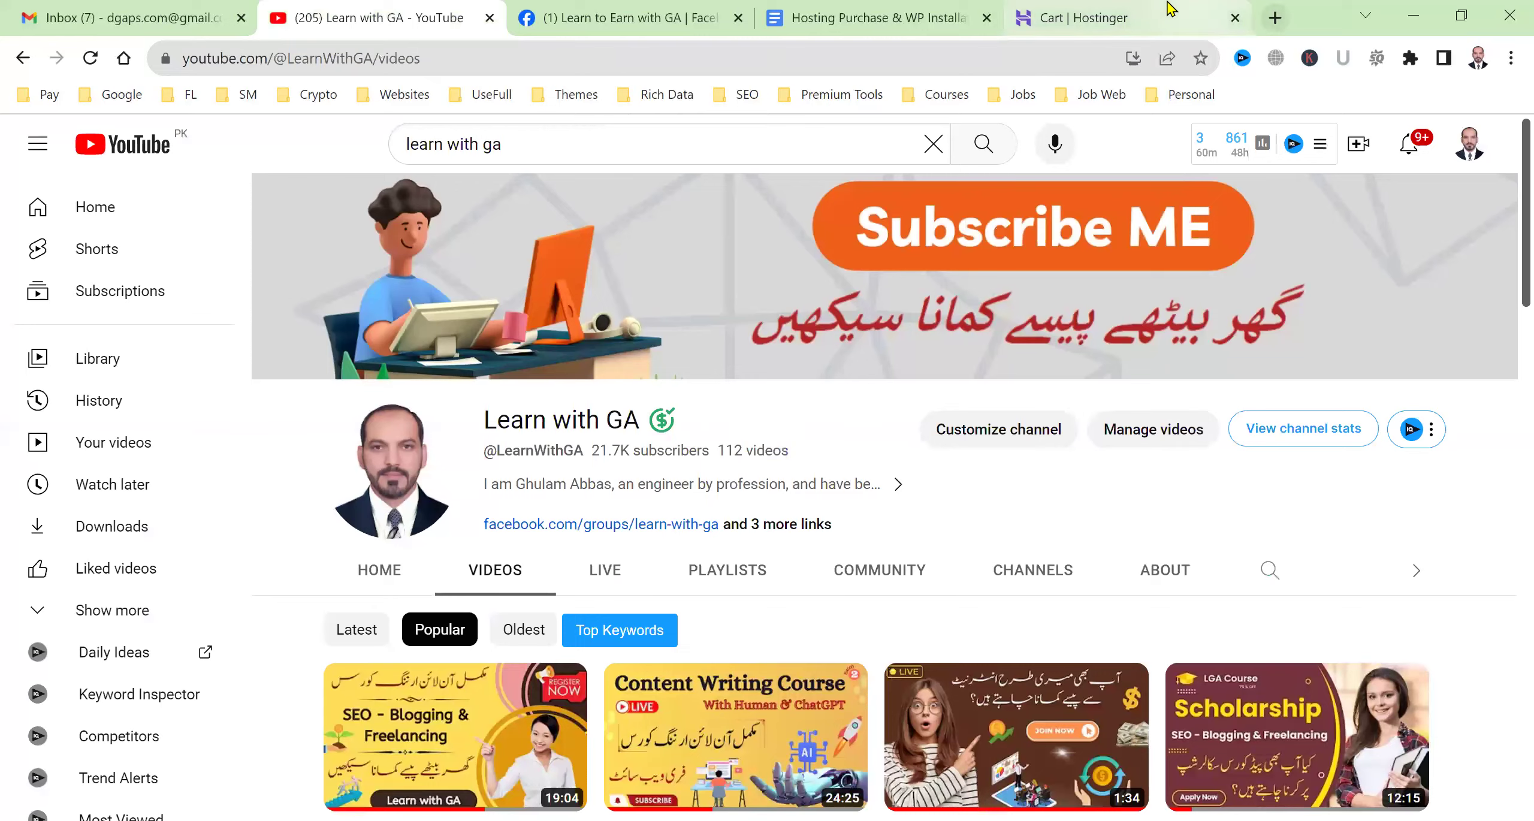
{"action": "left_click", "coordinate": [1072, 18]}
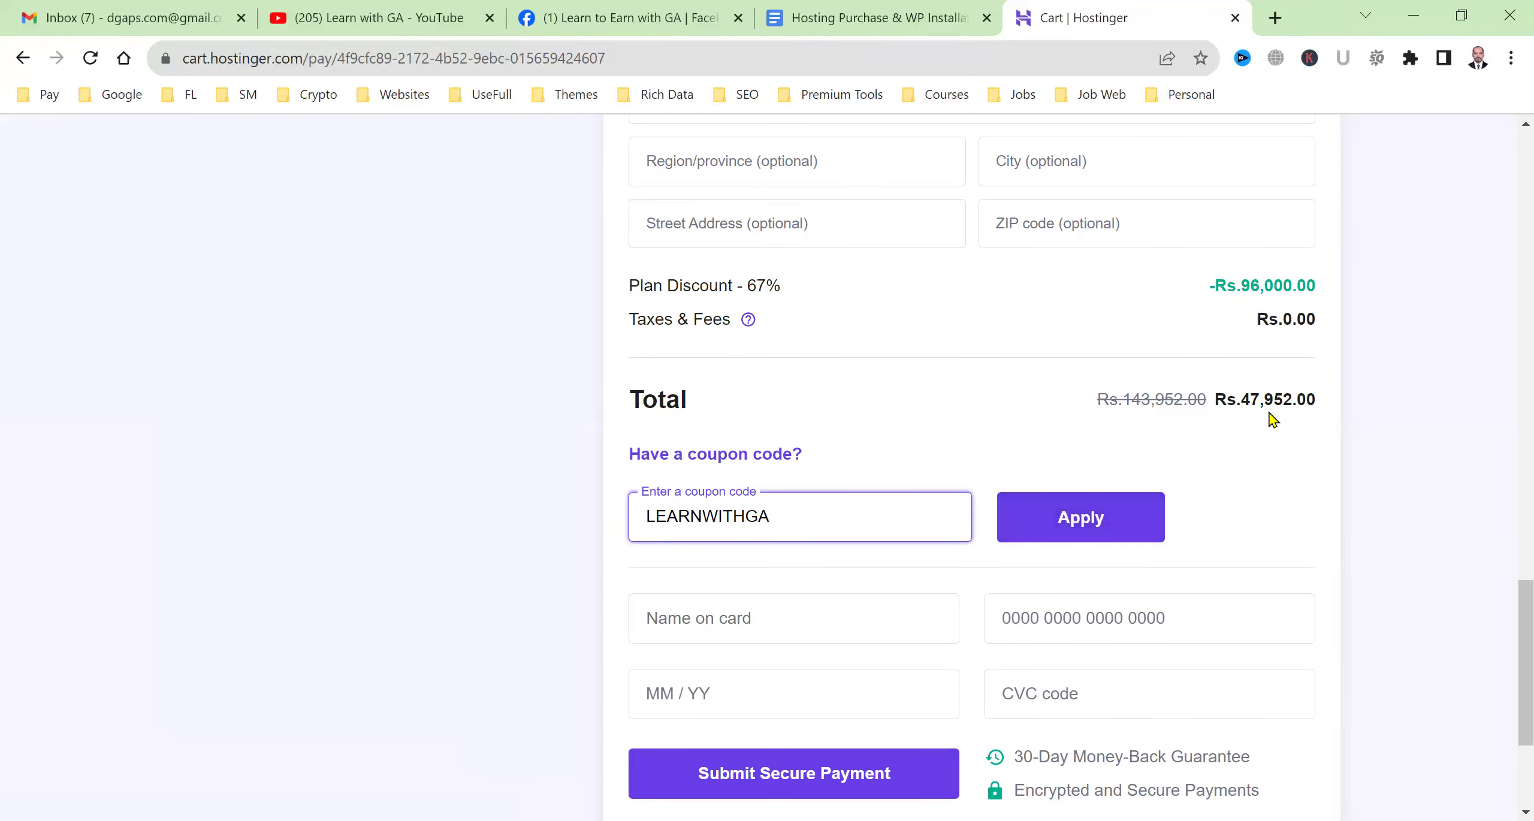
{"action": "left_click", "coordinate": [1083, 507]}
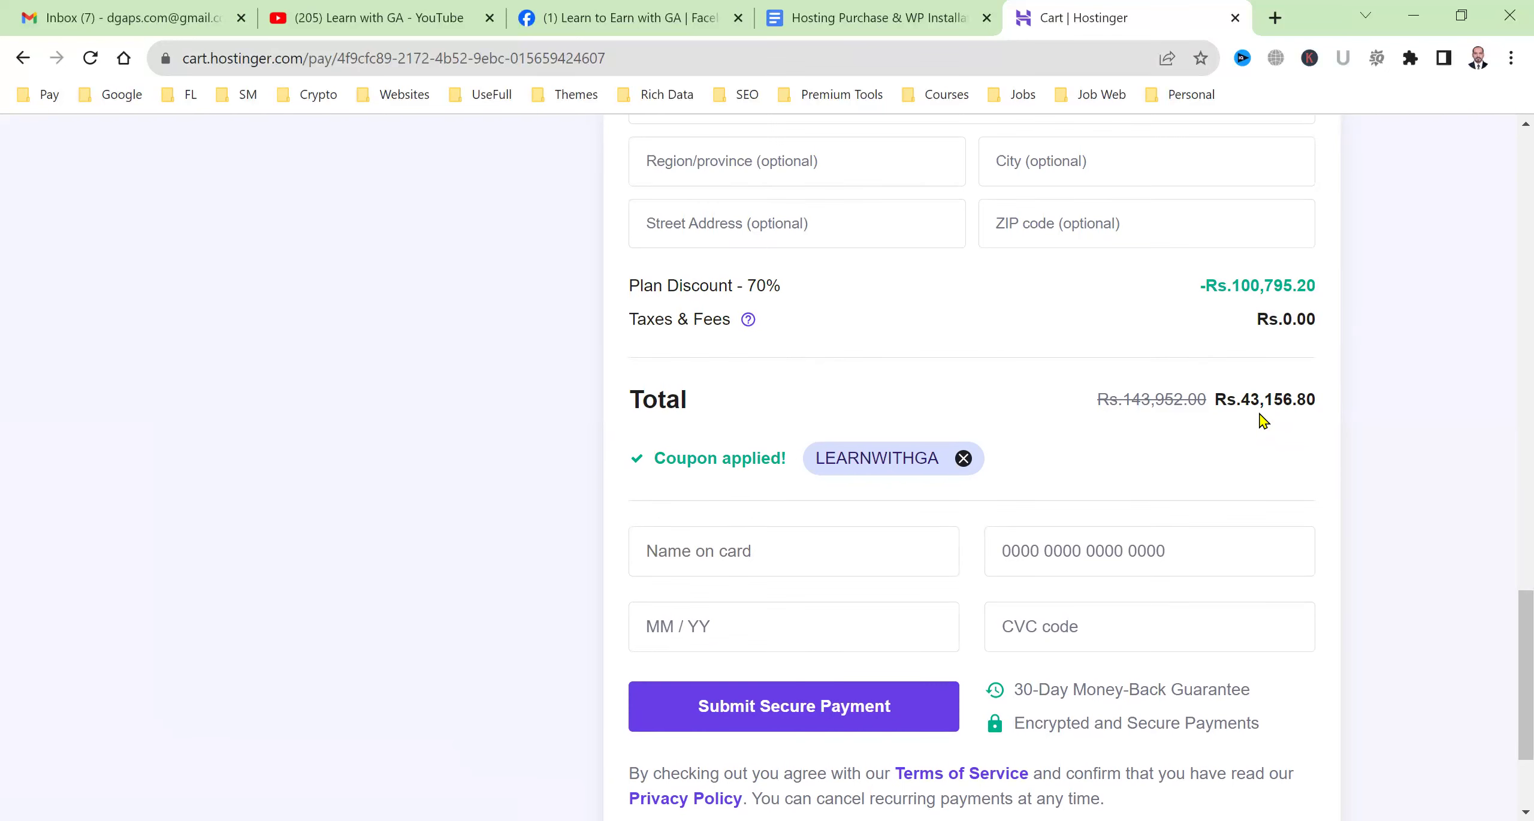
Review the Rs.43,156.80 total and submit the secure payment.
{"action": "scroll", "coordinate": [1260, 419], "scroll_direction": "up", "scroll_amount": 15}
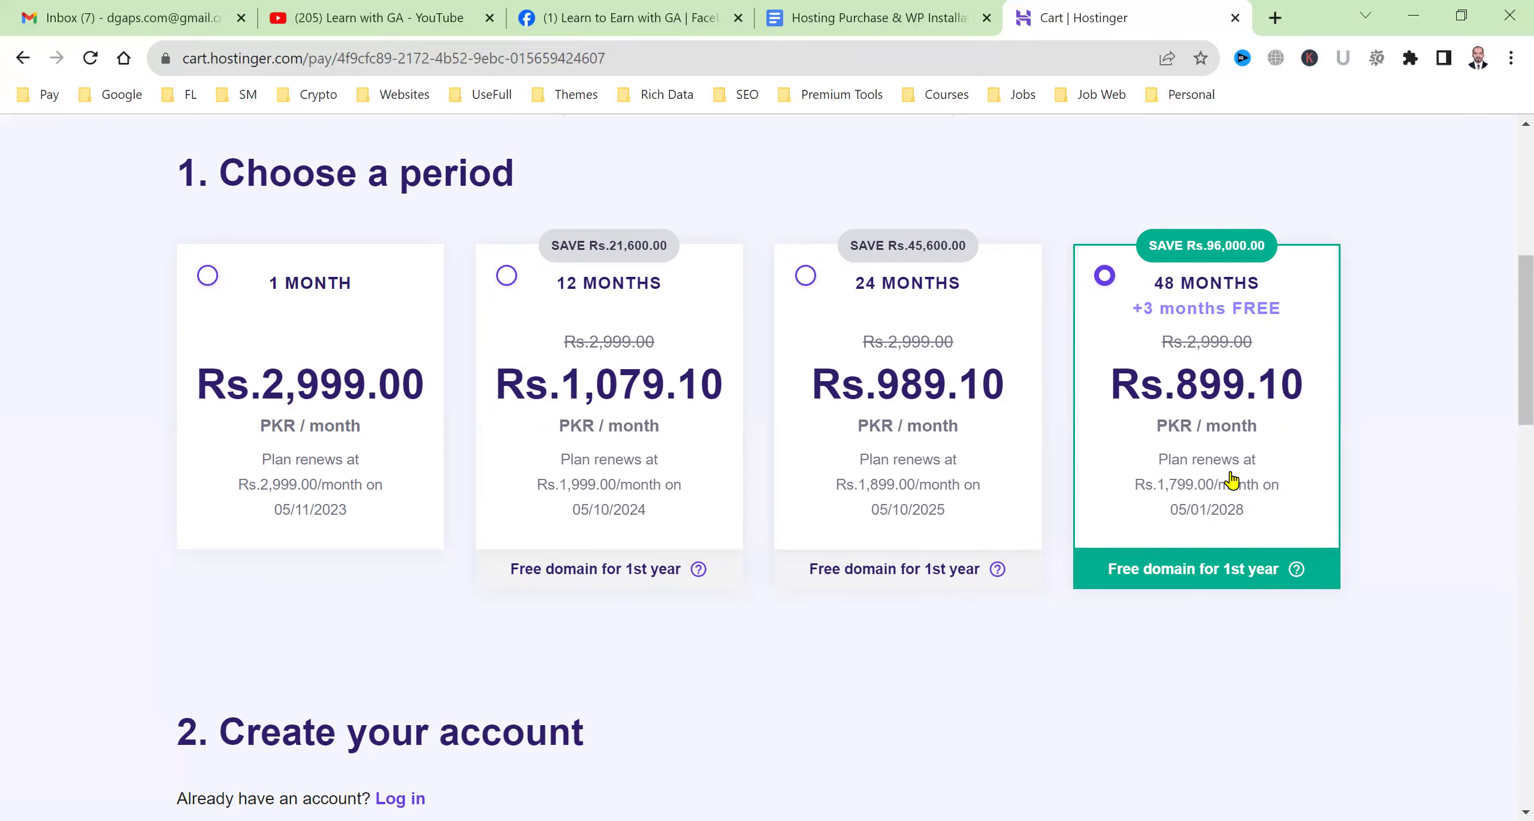
{"action": "scroll", "coordinate": [1231, 479], "scroll_direction": "down", "scroll_amount": 3}
{"action": "scroll", "coordinate": [1231, 479], "scroll_direction": "down", "scroll_amount": 15}
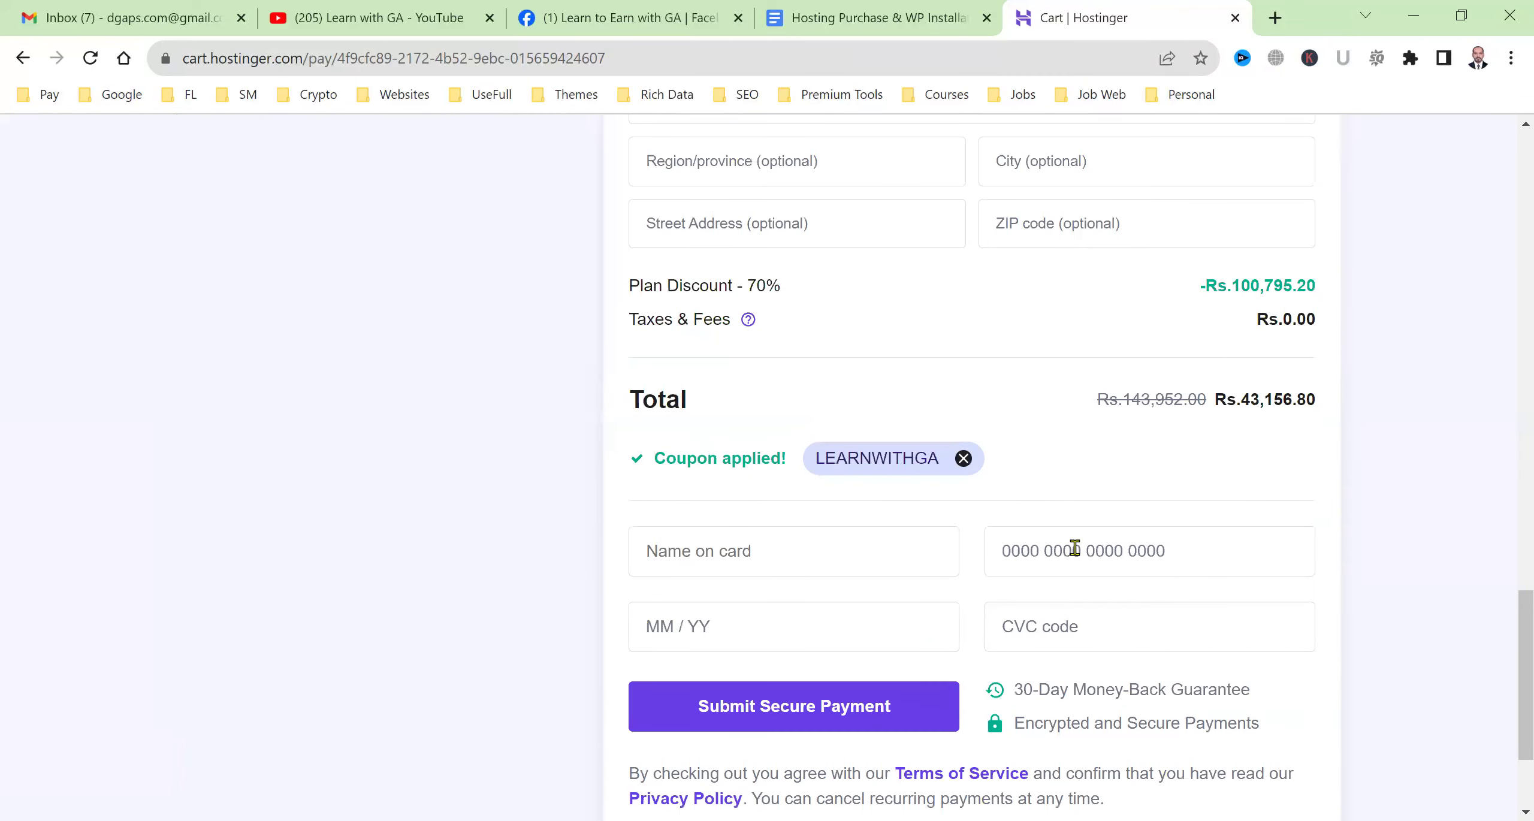
{"action": "left_click", "coordinate": [818, 712]}
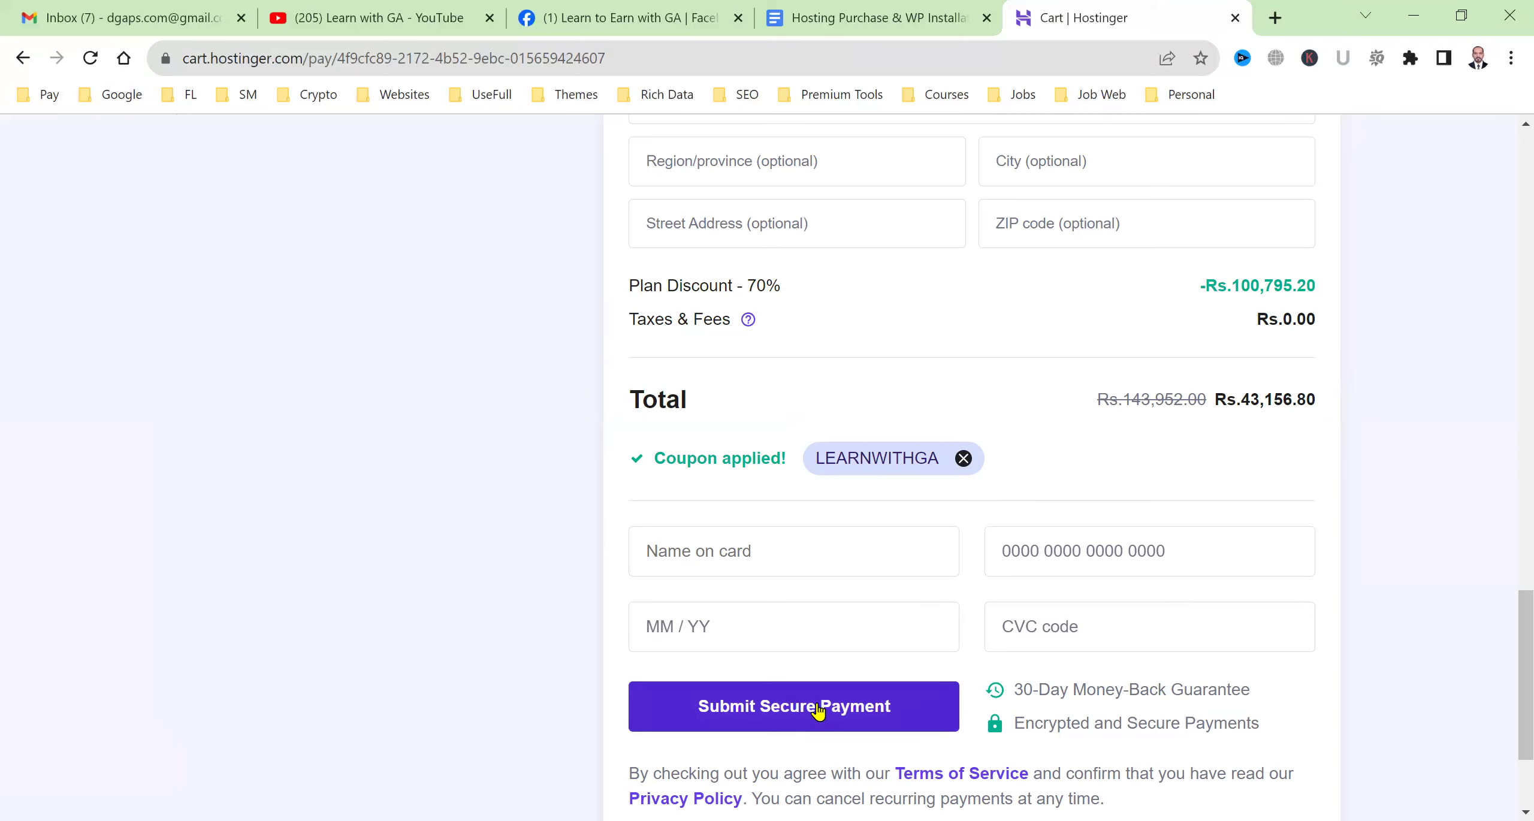
{"action": "scroll", "coordinate": [832, 671], "scroll_direction": "up", "scroll_amount": 15}
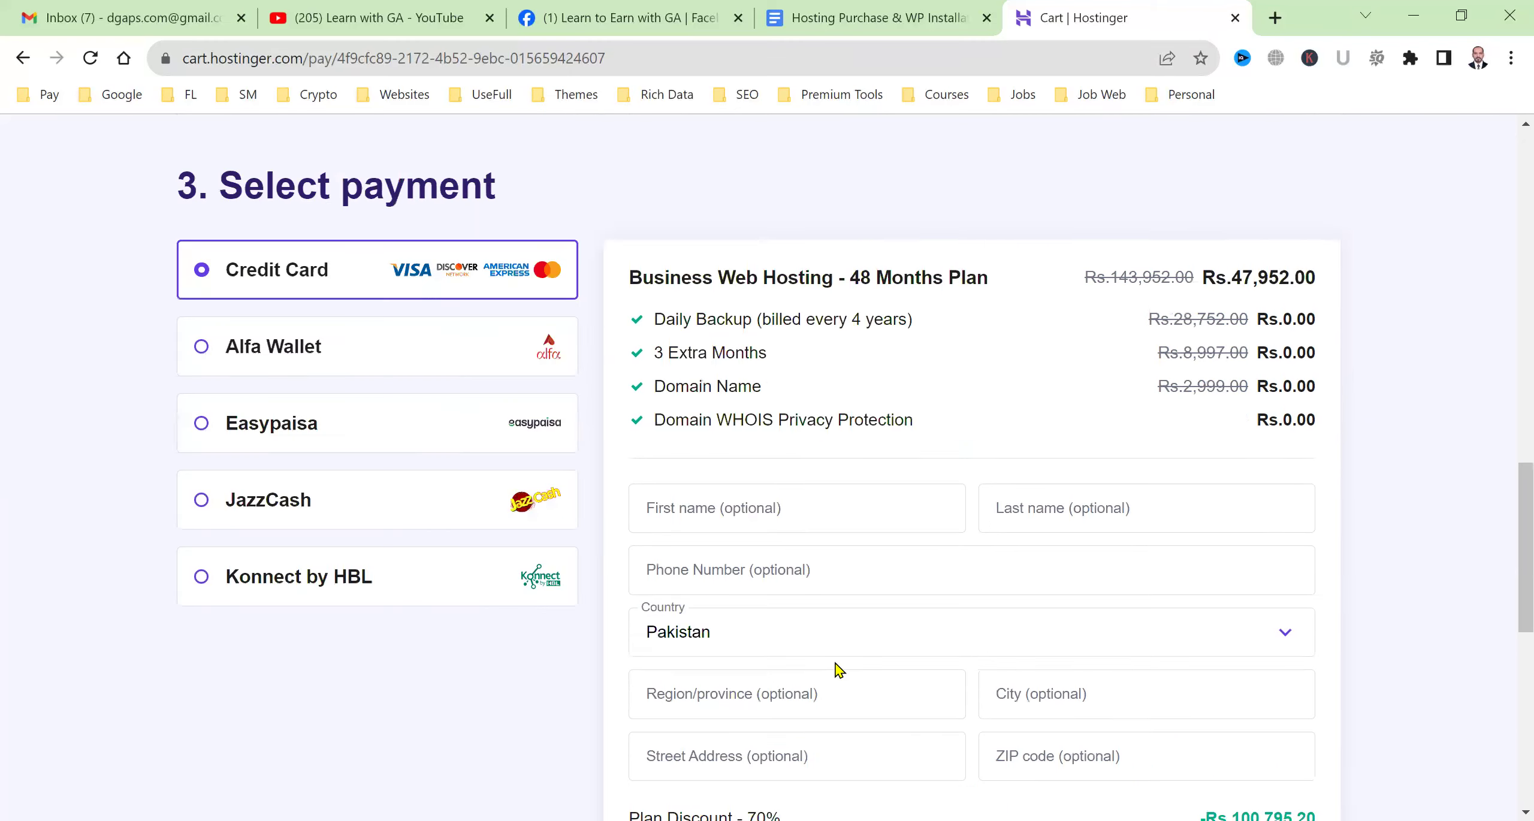
Load hostinger.com from the address bar, then go back to the hosting guide document.
{"action": "left_click", "coordinate": [233, 58]}
{"action": "type", "text": "host"}
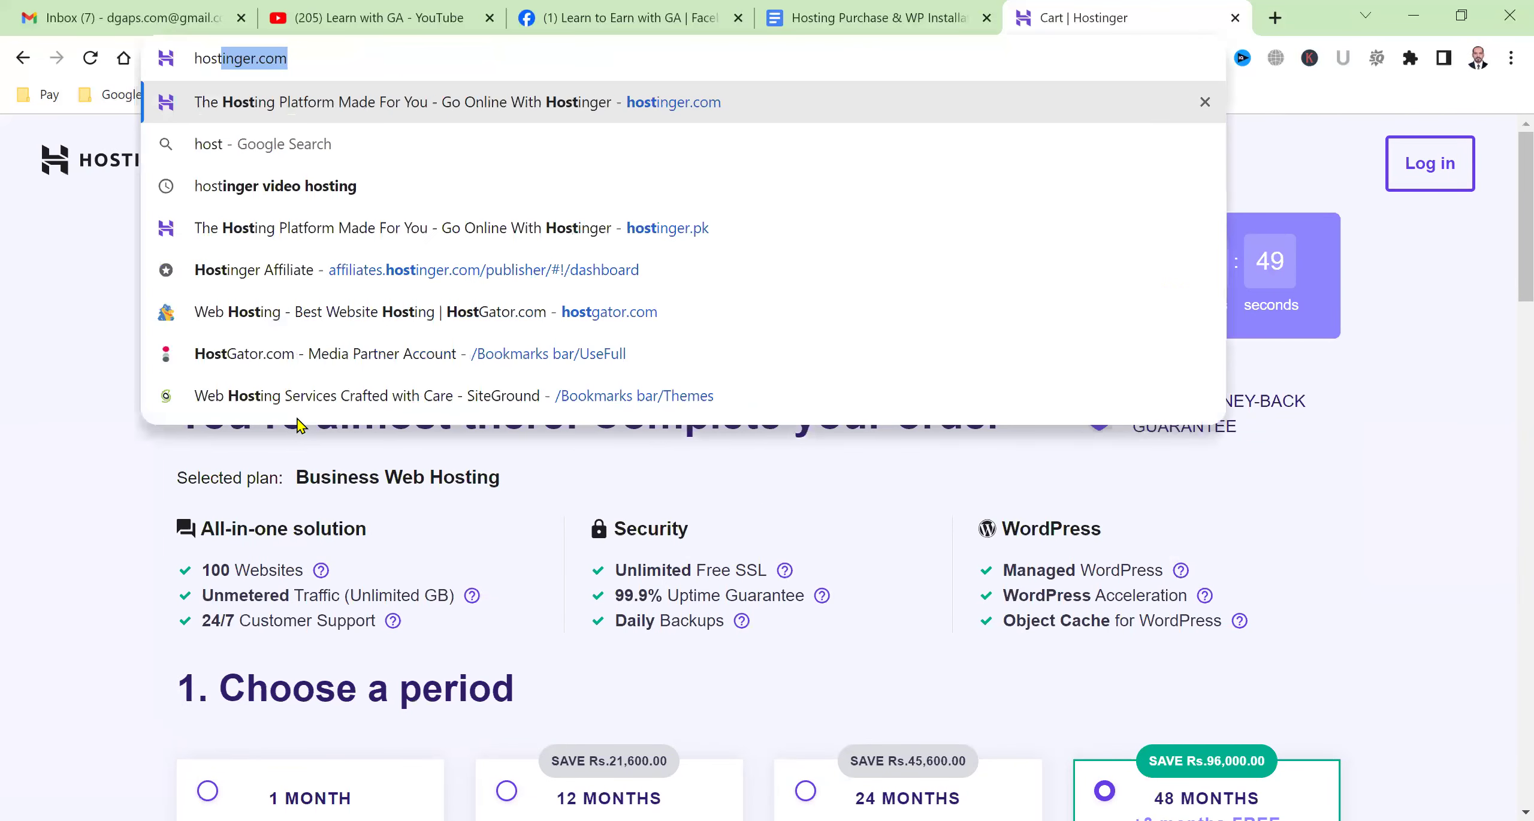
{"action": "key", "text": "Return"}
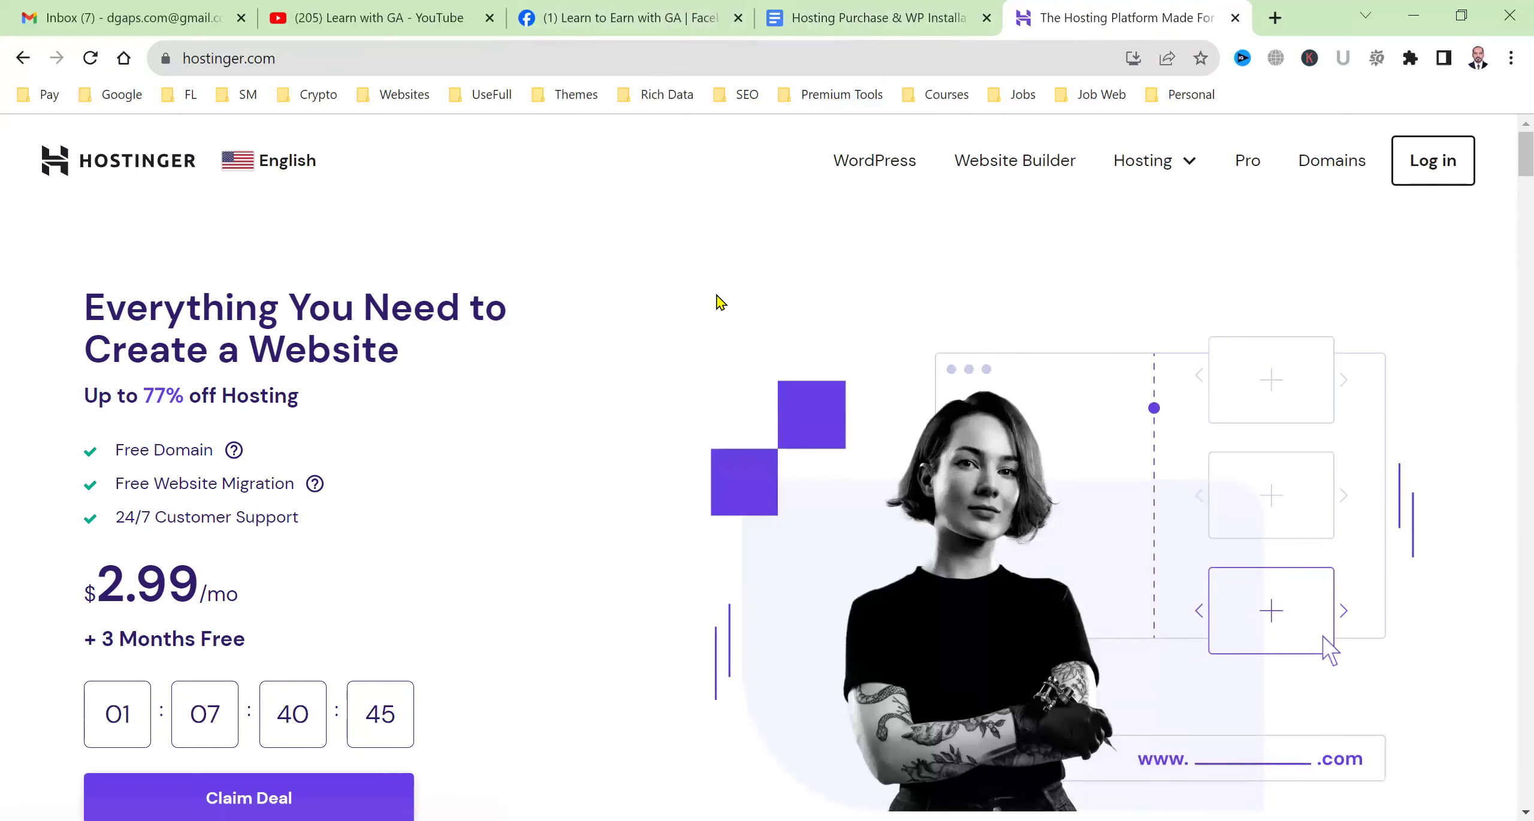
{"action": "left_click", "coordinate": [837, 12]}
{"action": "left_click", "coordinate": [526, 632]}
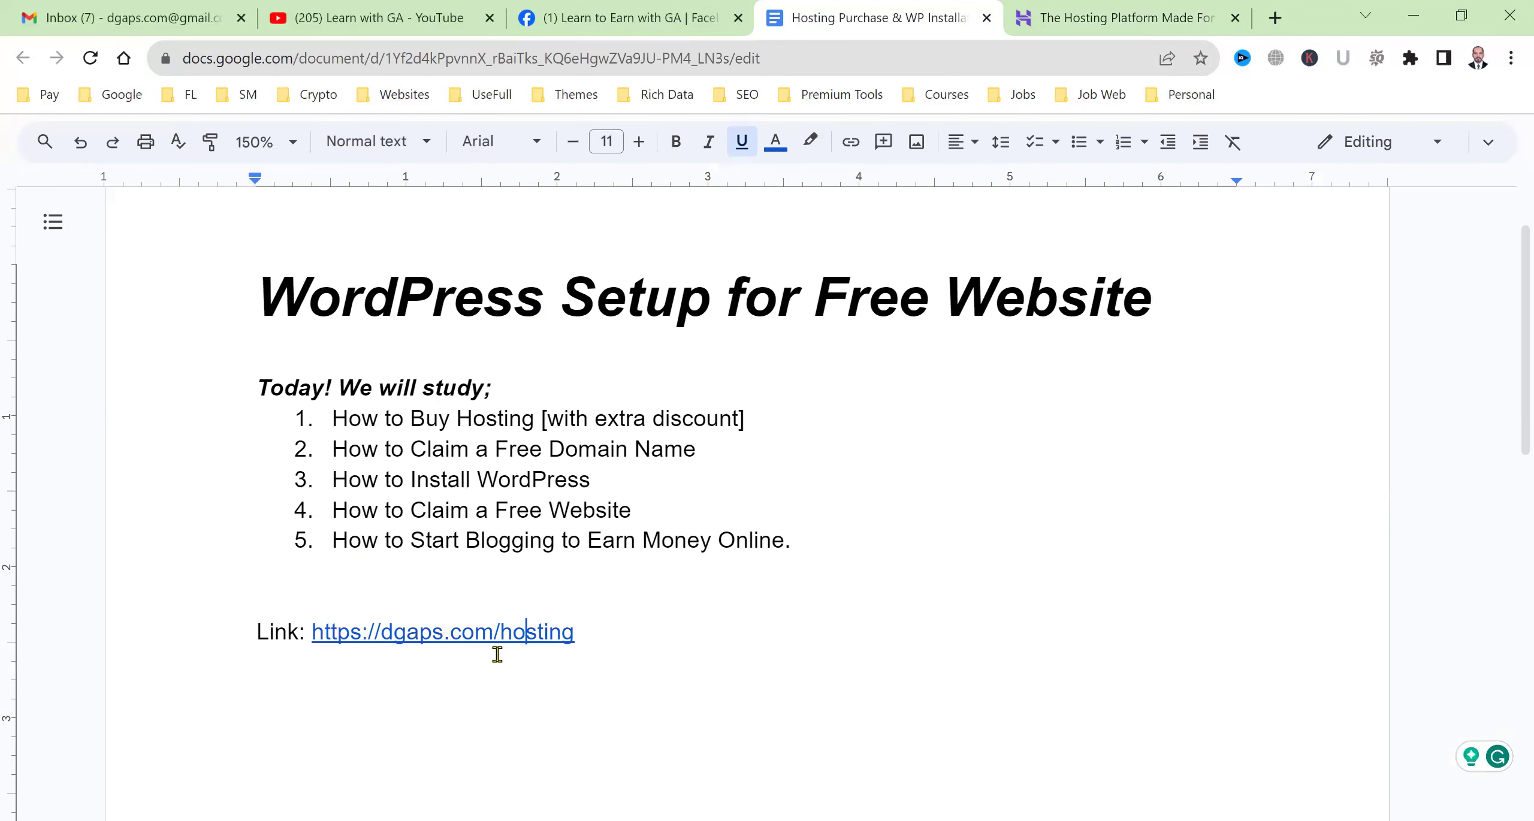
Add a 'Procedure' heading and make the link line numbered item 1, 'Open this'.
{"action": "left_click", "coordinate": [255, 631]}
{"action": "left_click", "coordinate": [282, 599]}
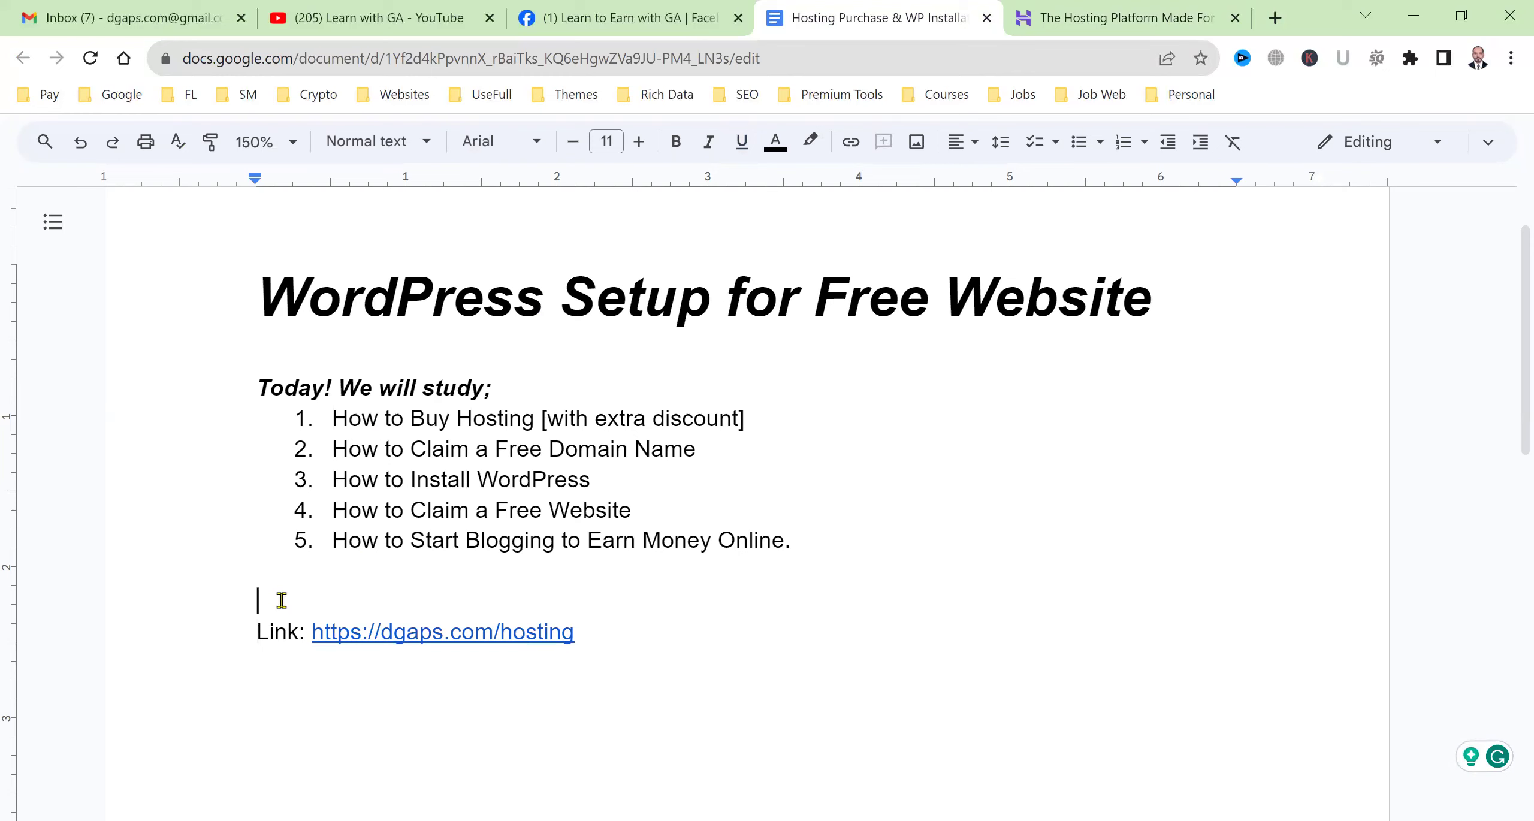
{"action": "type", "text": "Procedure:"}
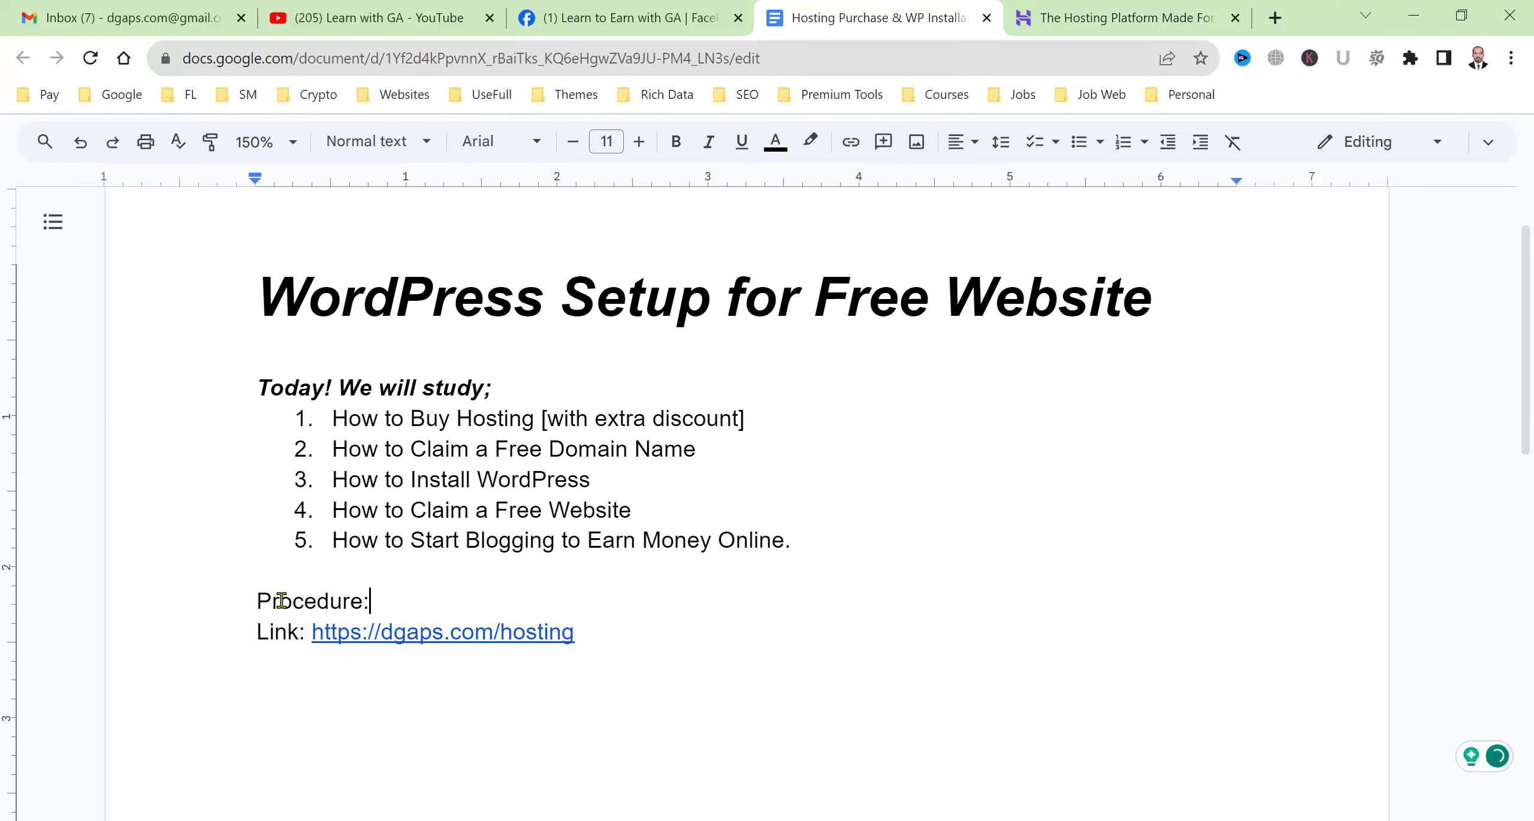
{"action": "key", "text": "Right"}
{"action": "key", "text": "ctrl+shift+7"}
{"action": "type", "text": "Open this"}
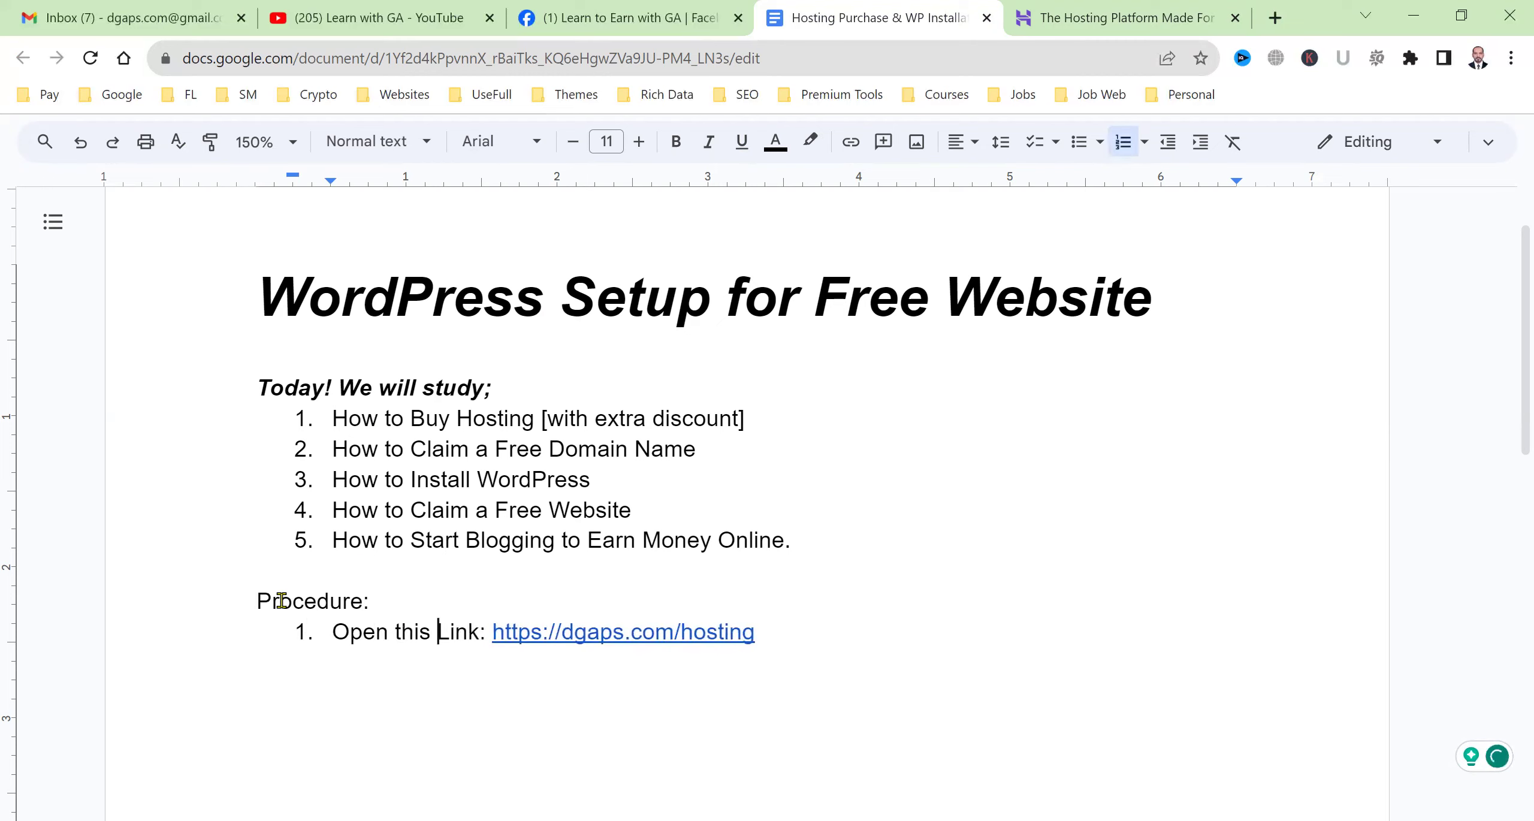
Add numbered item 2, 'Take a Screenshot'.
{"action": "key", "text": "Down"}
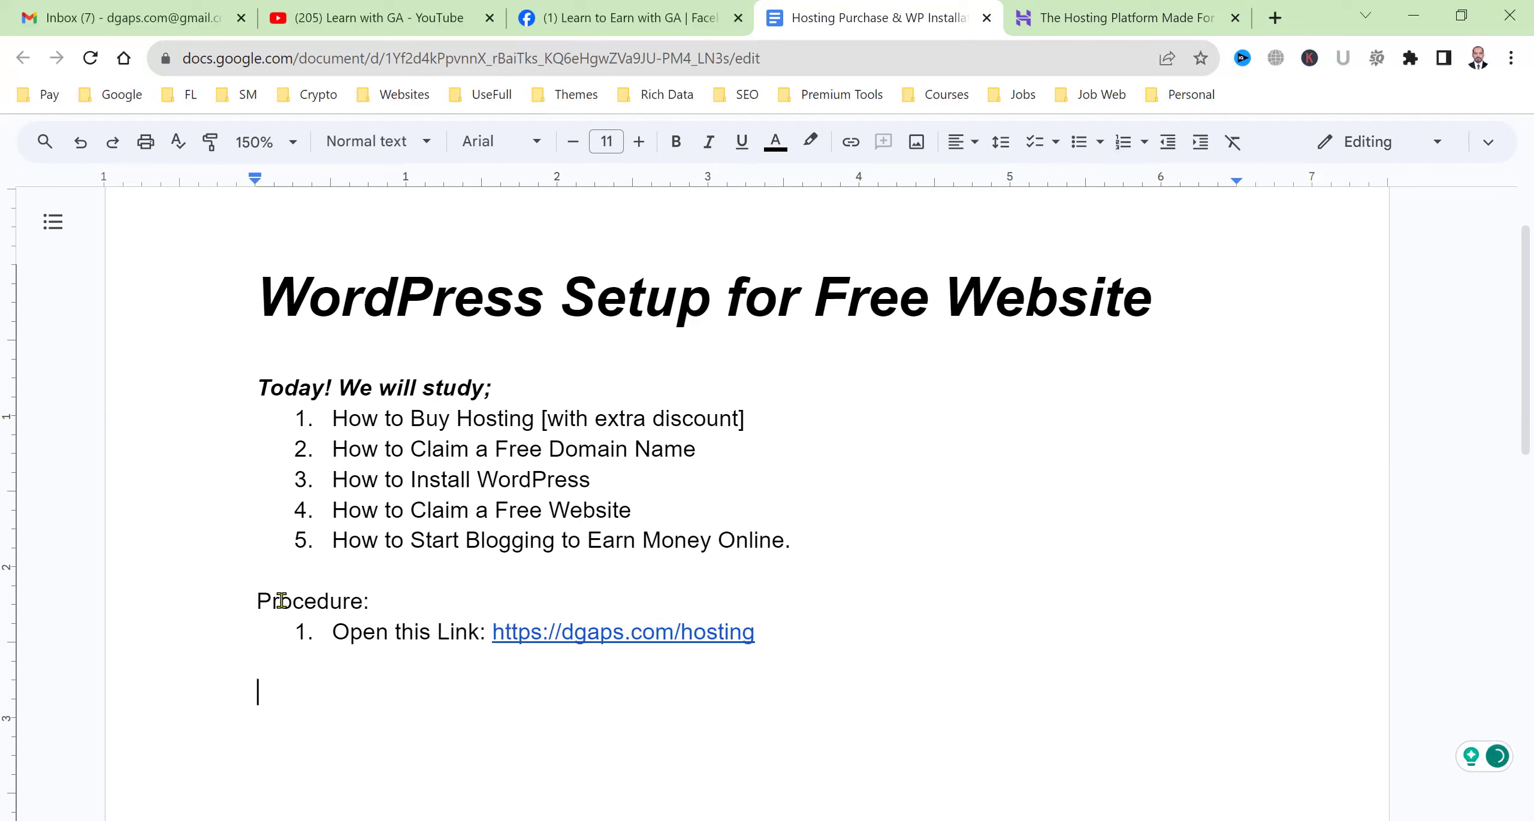
{"action": "key", "text": "ctrl+shift+7"}
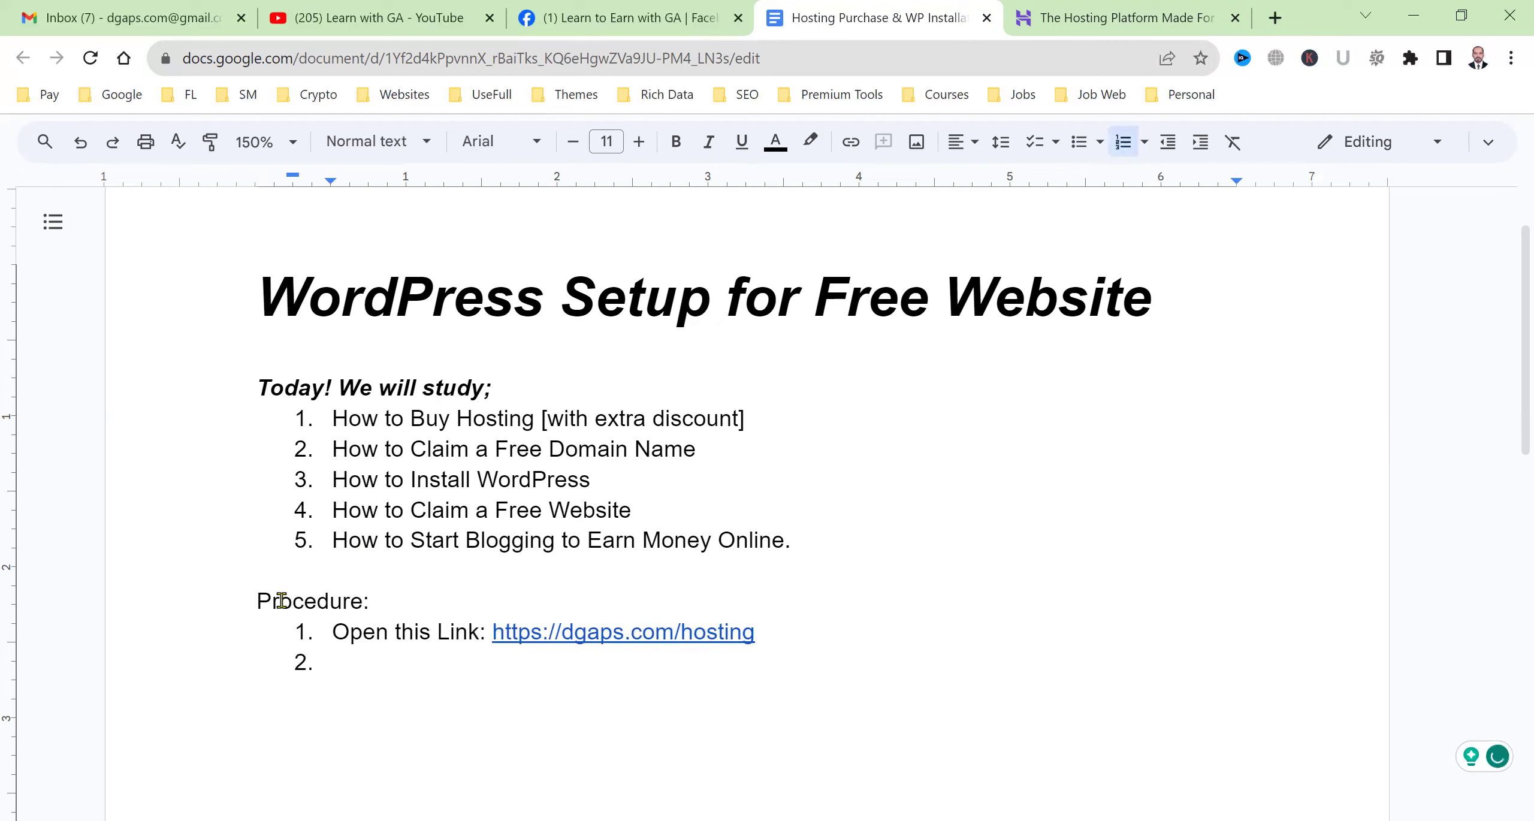
{"action": "type", "text": "Take a SS"}
{"action": "key", "text": "BackSpace"}
{"action": "type", "text": "c"}
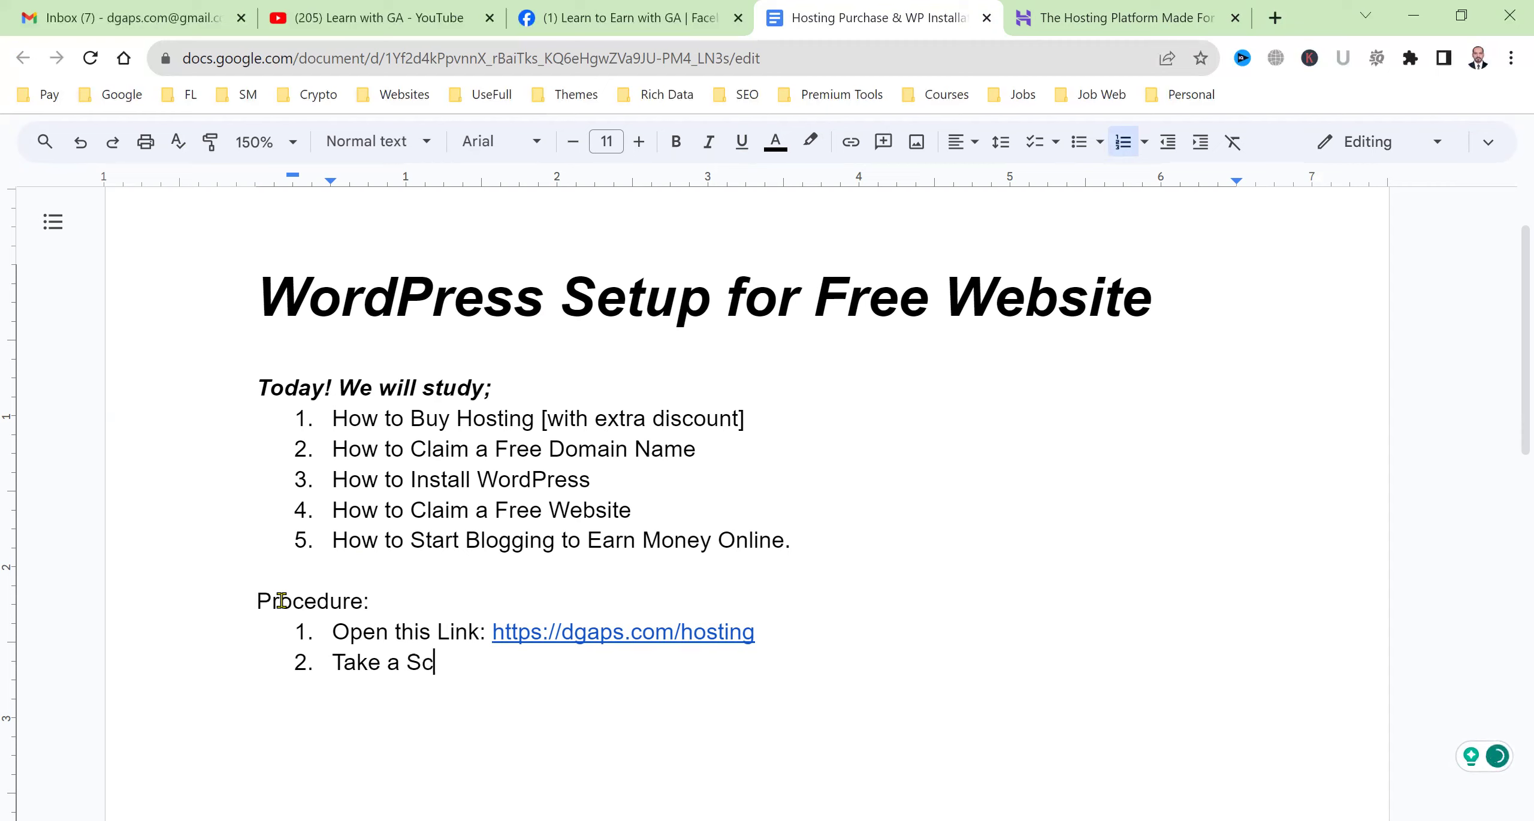
{"action": "type", "text": "reenshot"}
Add item 3 'Convert your currency into PKR' and item 4 'Then select your package and click on Add to Cart'.
{"action": "key", "text": "Return"}
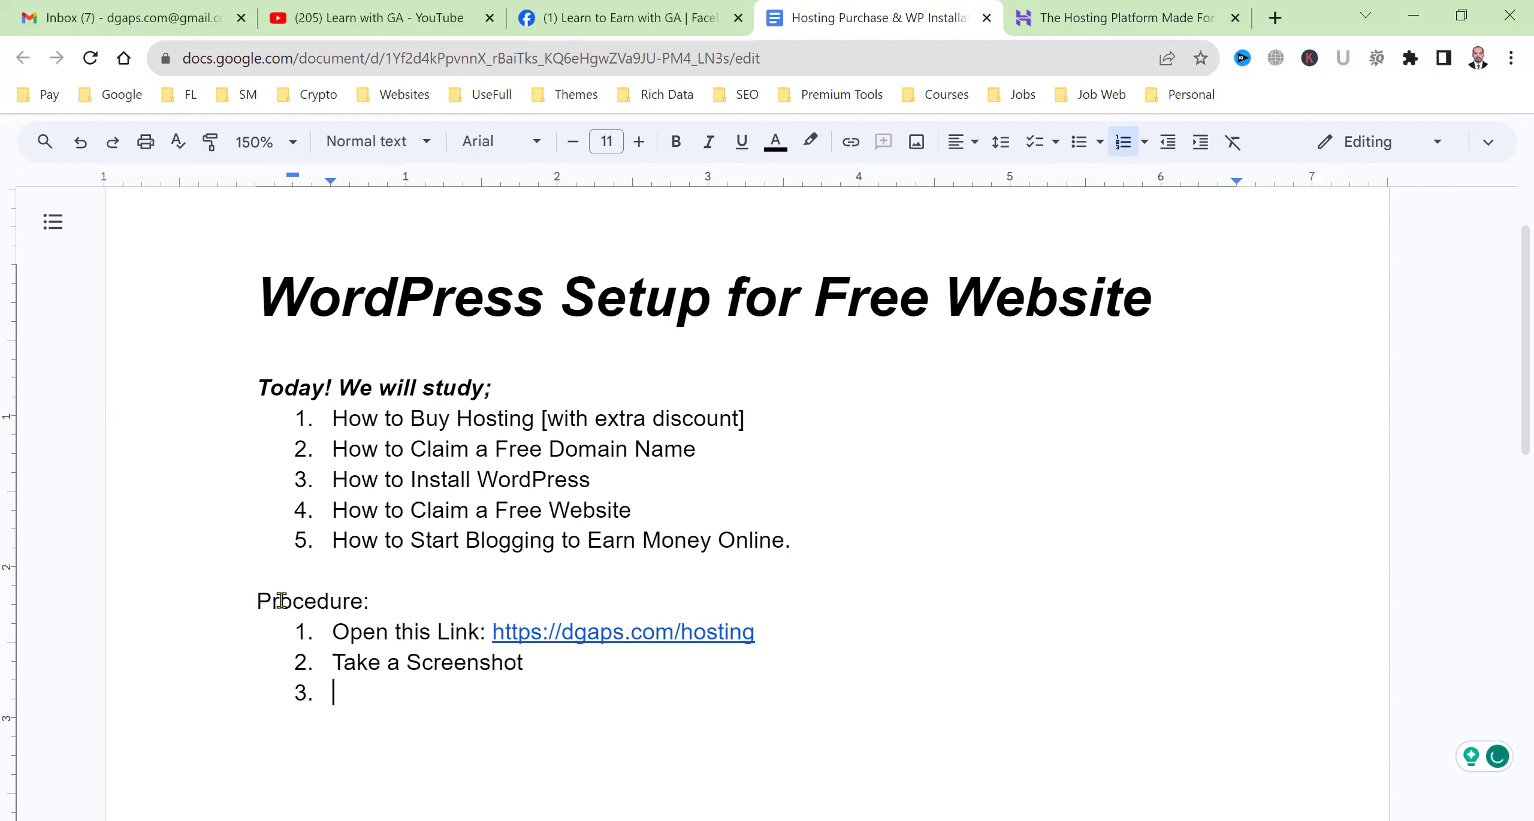
{"action": "type", "text": "Convert your currency into your"}
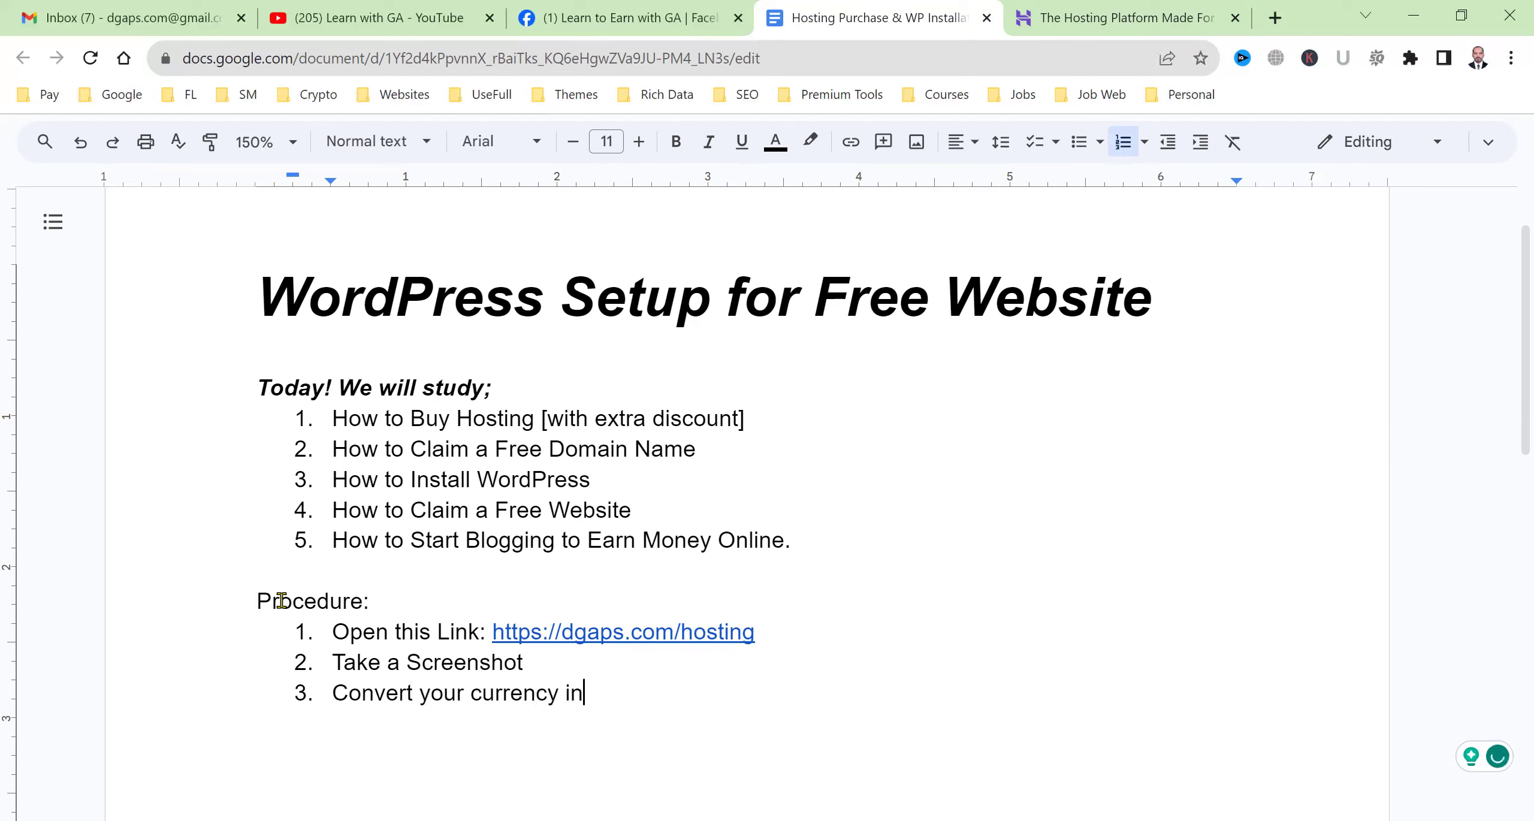
{"action": "key", "text": "BackSpace"}
{"action": "key", "text": "BackSpace"}
{"action": "key", "text": "BackSpace"}
{"action": "key", "text": "BackSpace"}
{"action": "key", "text": "BackSpace"}
{"action": "type", "text": "PKR"}
{"action": "key", "text": "Return"}
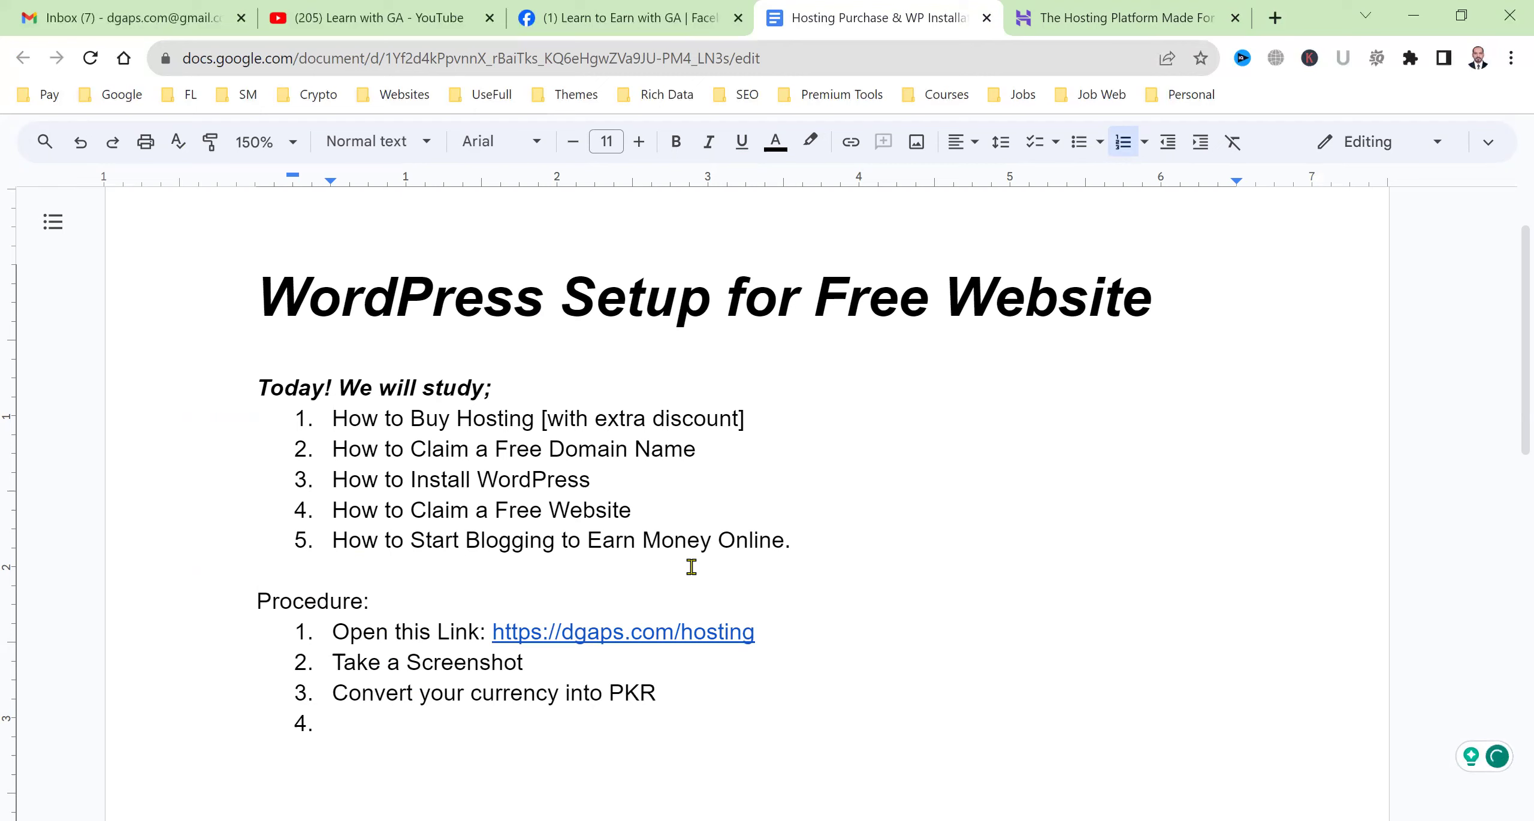
{"action": "scroll", "coordinate": [692, 566], "scroll_direction": "down", "scroll_amount": 3}
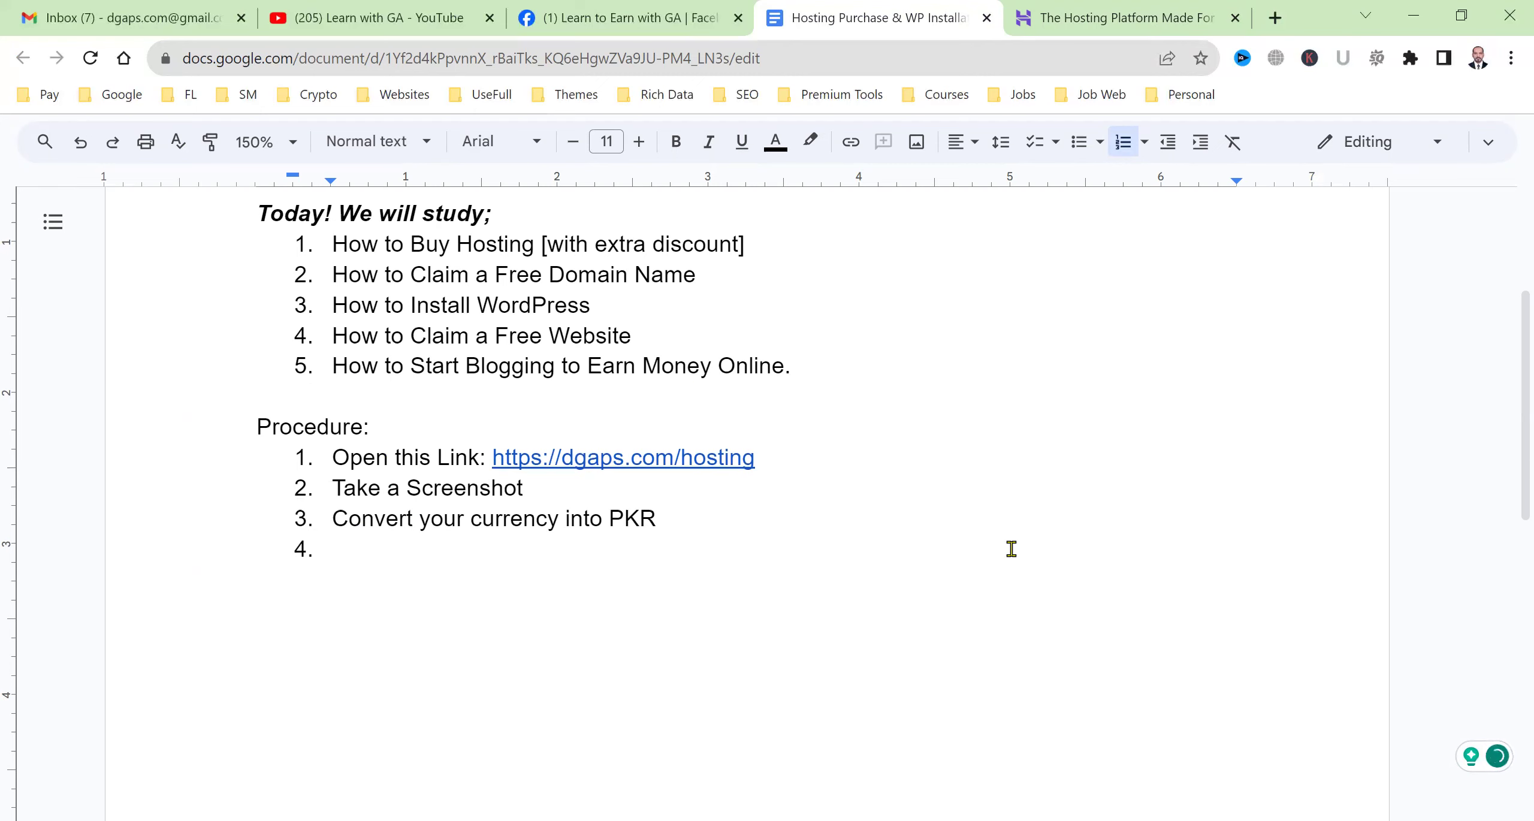
{"action": "type", "text": "Then select your pack"}
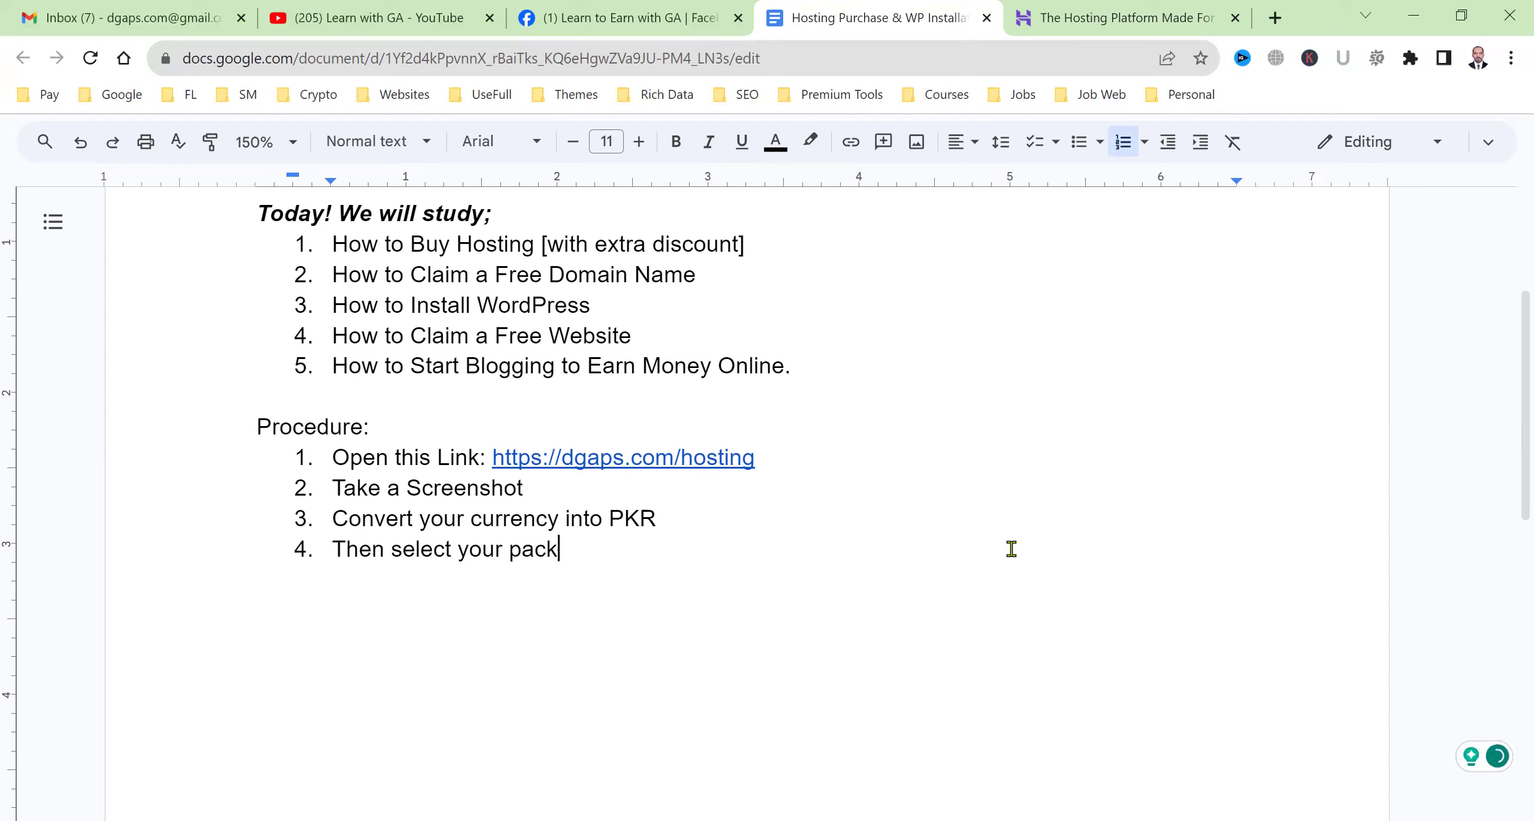
{"action": "type", "text": "age and click "}
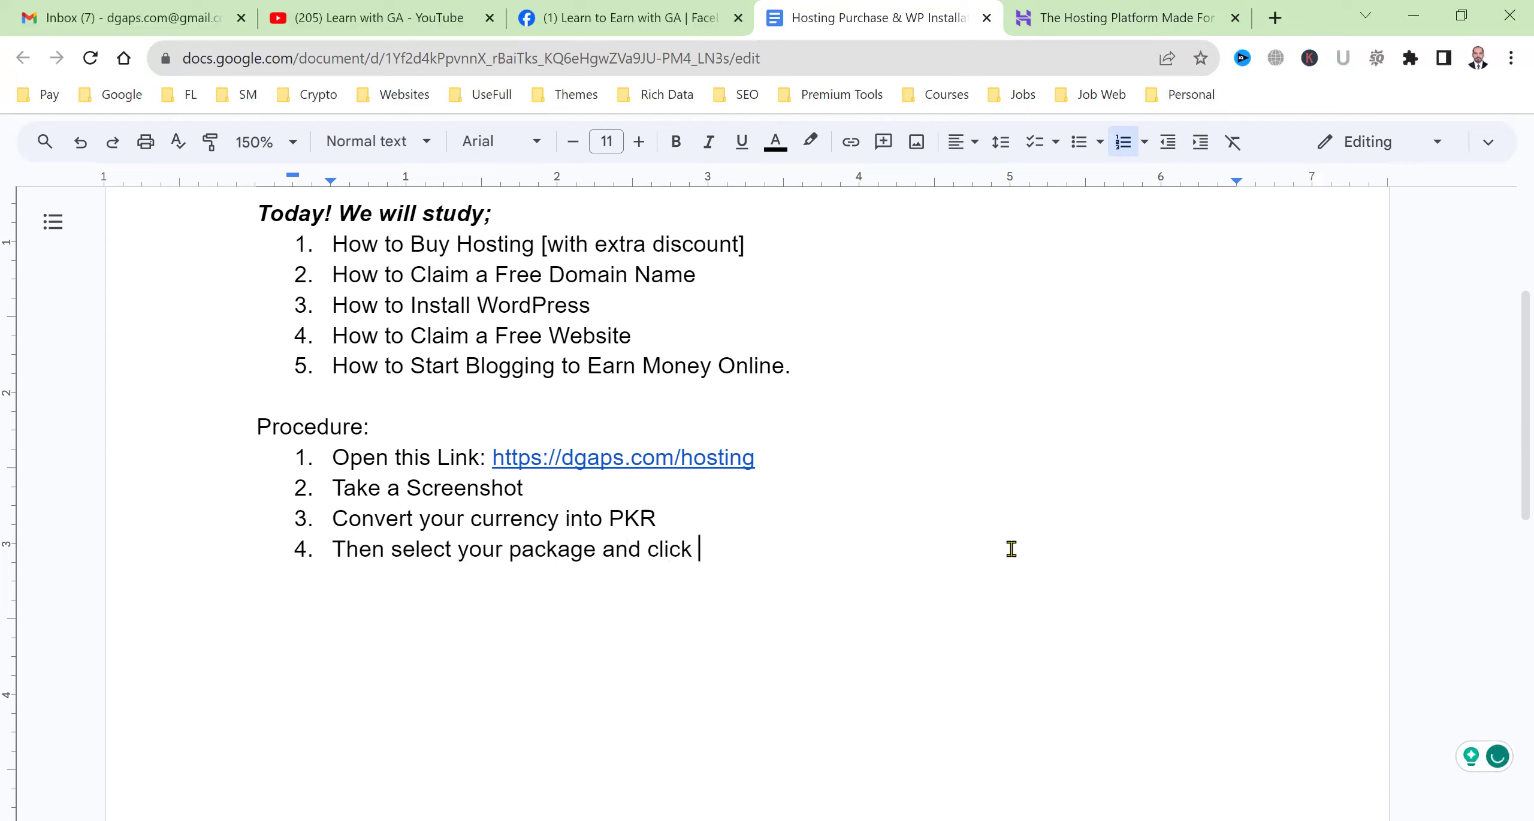
{"action": "type", "text": "on Add to Cart"}
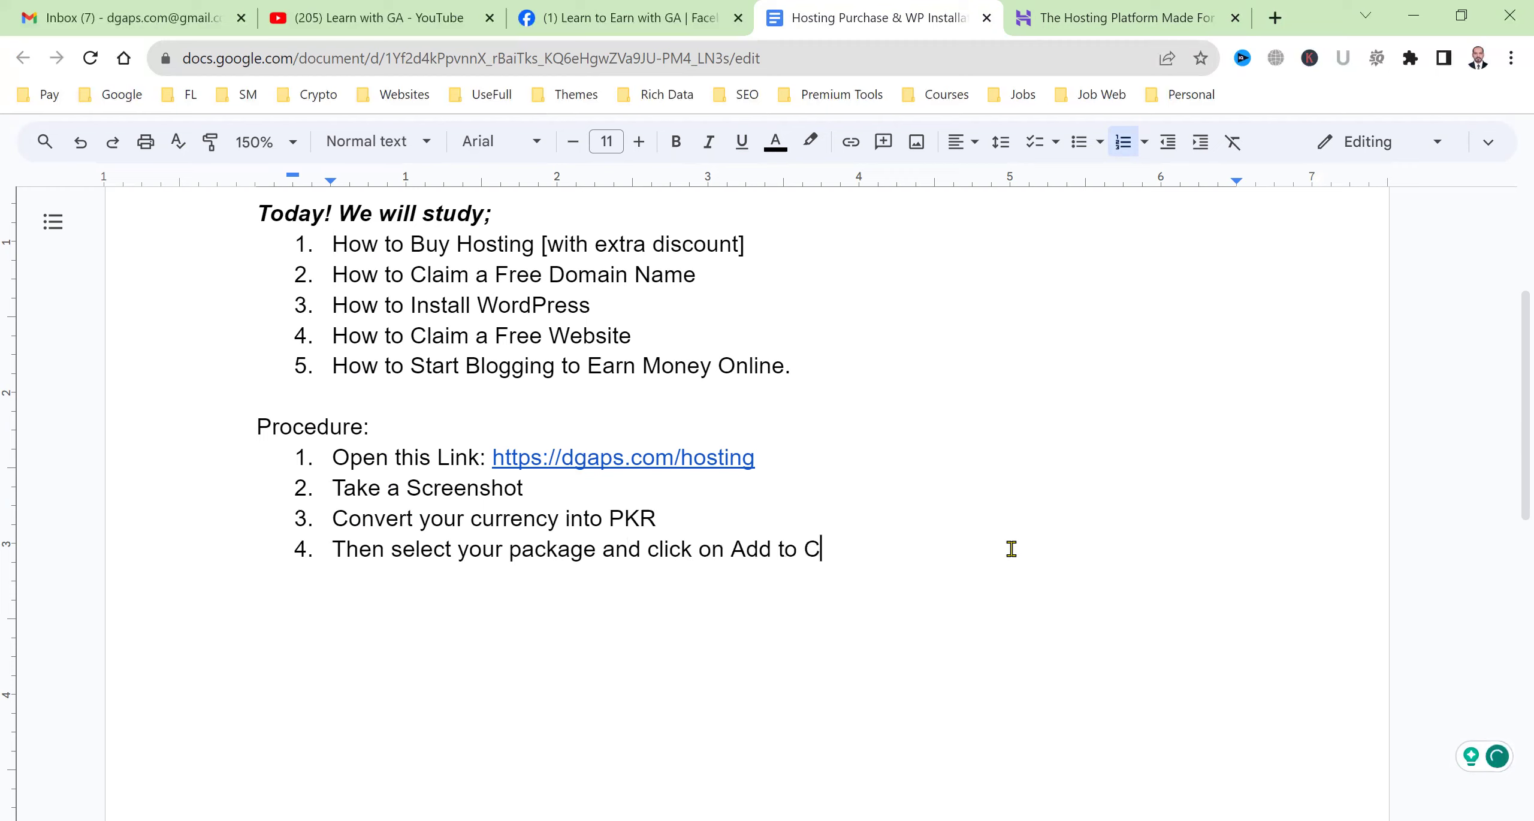
Add item 5, 'Select your Time Period for example: 4 Years'.
{"action": "key", "text": "Return"}
{"action": "type", "text": "Select your Time Period for"}
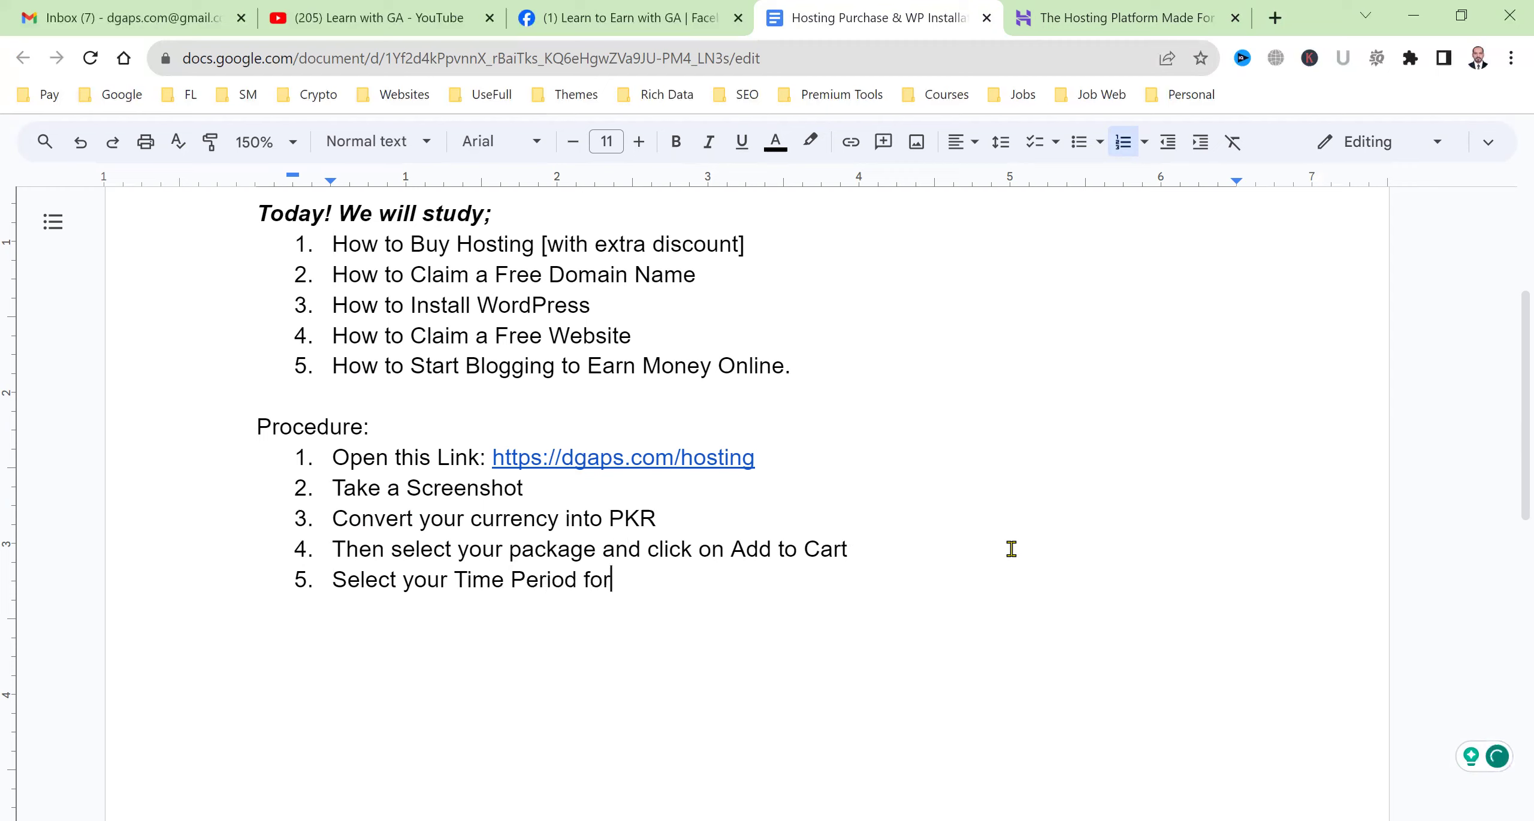
{"action": "type", "text": " example: 3"}
{"action": "key", "text": "BackSpace"}
{"action": "type", "text": "4 Years"}
{"action": "key", "text": "Return"}
Add item 6, 'Enter your email, and credit / debit card detail and purchase.'.
{"action": "type", "text": "Enter your email, and care"}
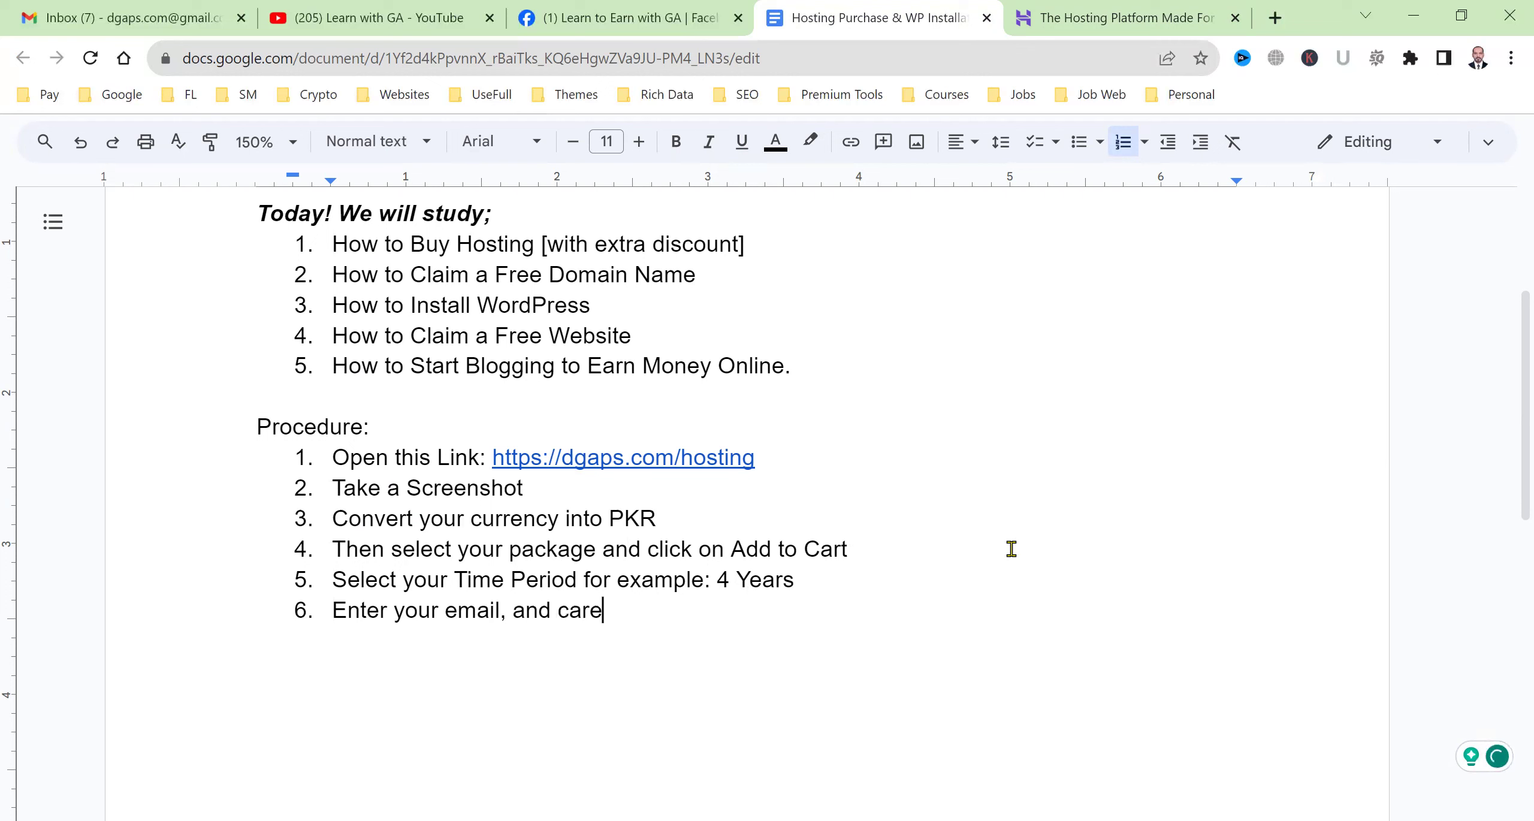
{"action": "key", "text": "BackSpace"}
{"action": "key", "text": "BackSpace"}
{"action": "type", "text": "redit / debit card detail and purchase."}
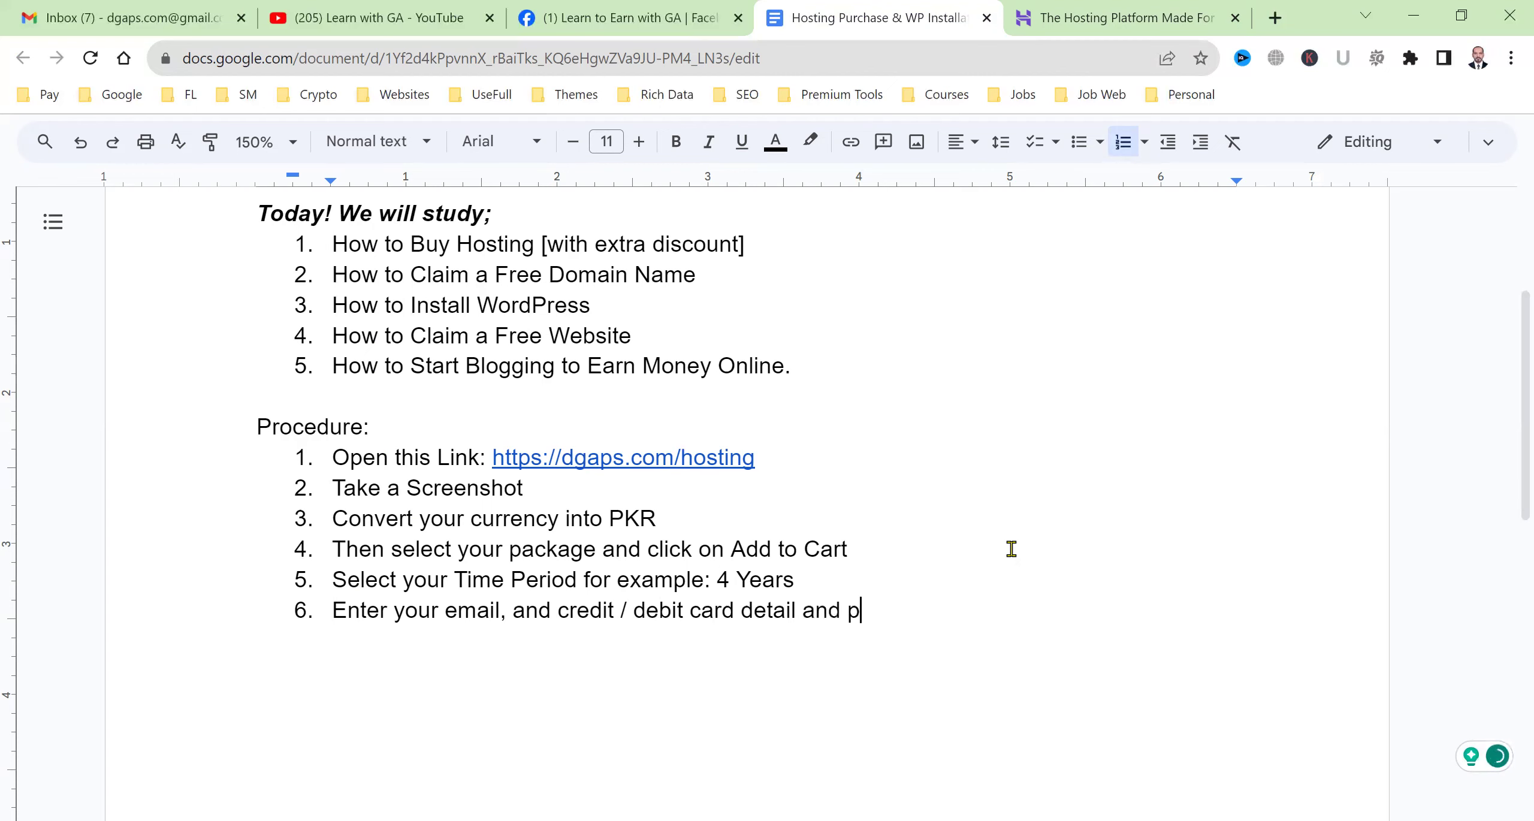
{"action": "key", "text": "Return"}
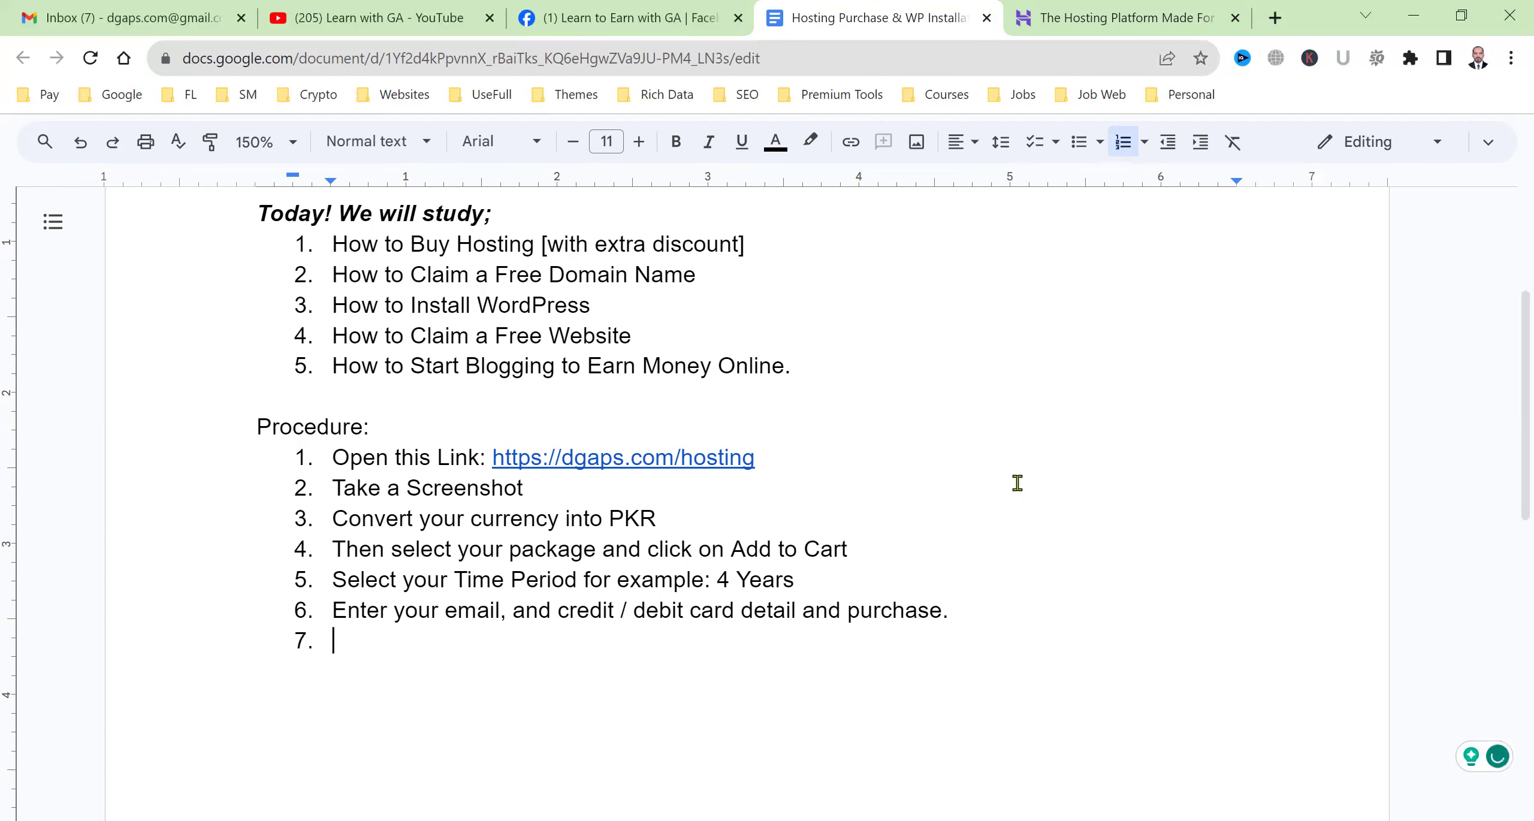
{"action": "left_click", "coordinate": [1159, 12]}
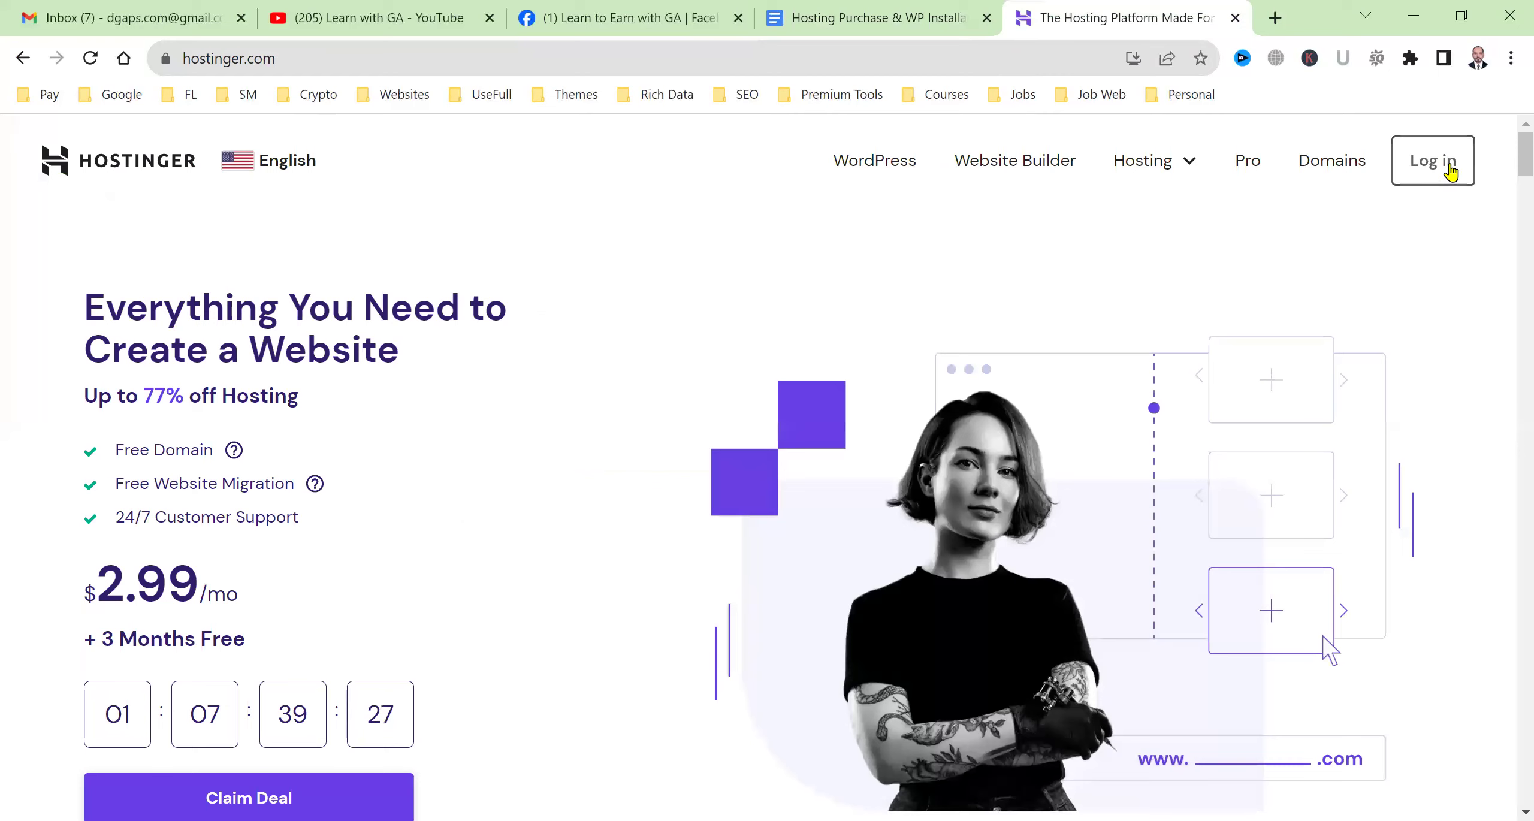
Log out of the Hostinger account from its account menu and return to the guide.
{"action": "left_click", "coordinate": [1448, 171]}
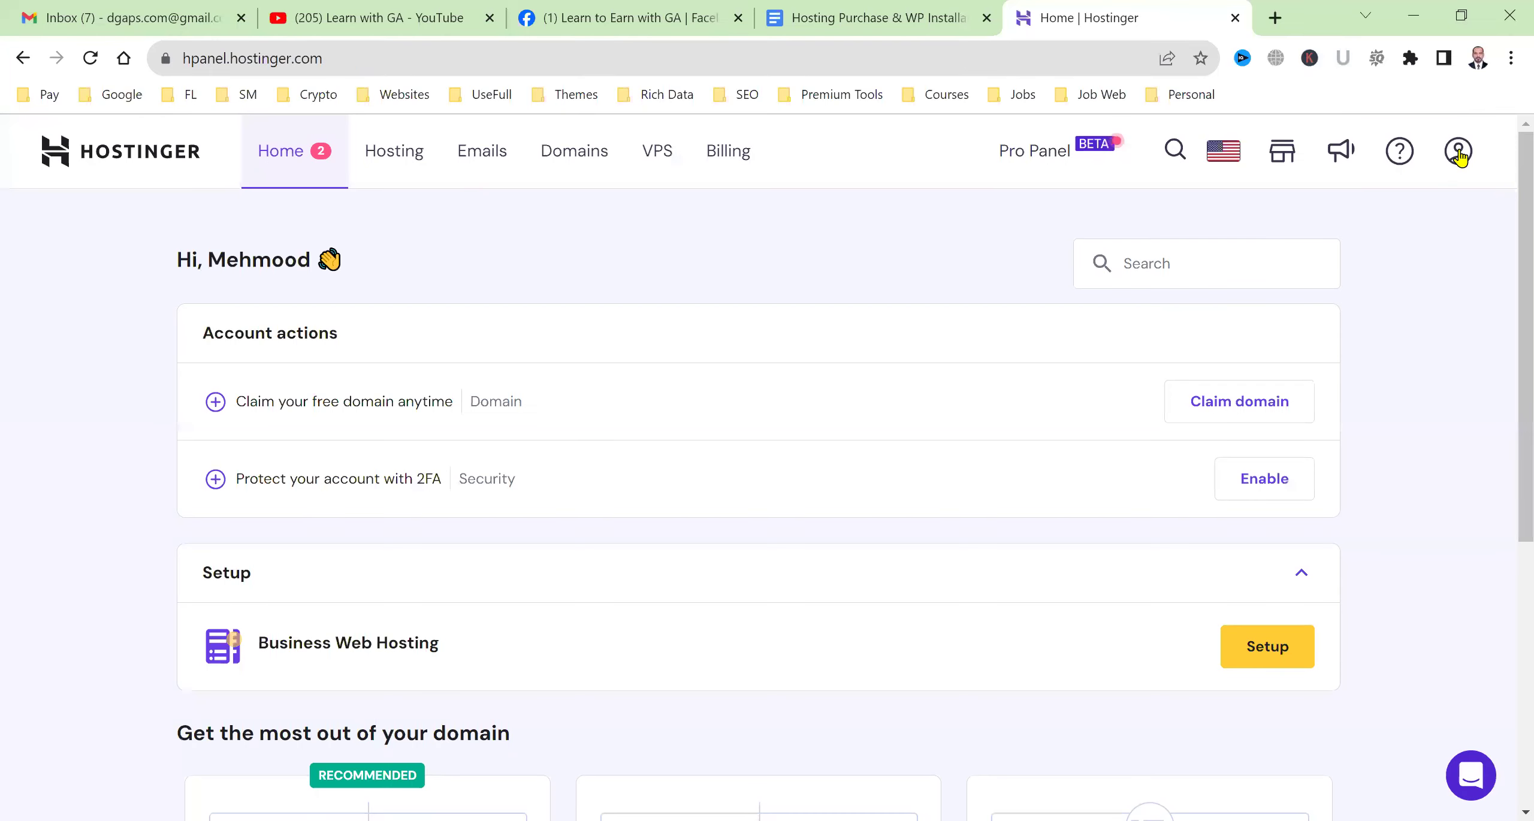
{"action": "left_click", "coordinate": [1458, 151]}
{"action": "left_click", "coordinate": [1325, 643]}
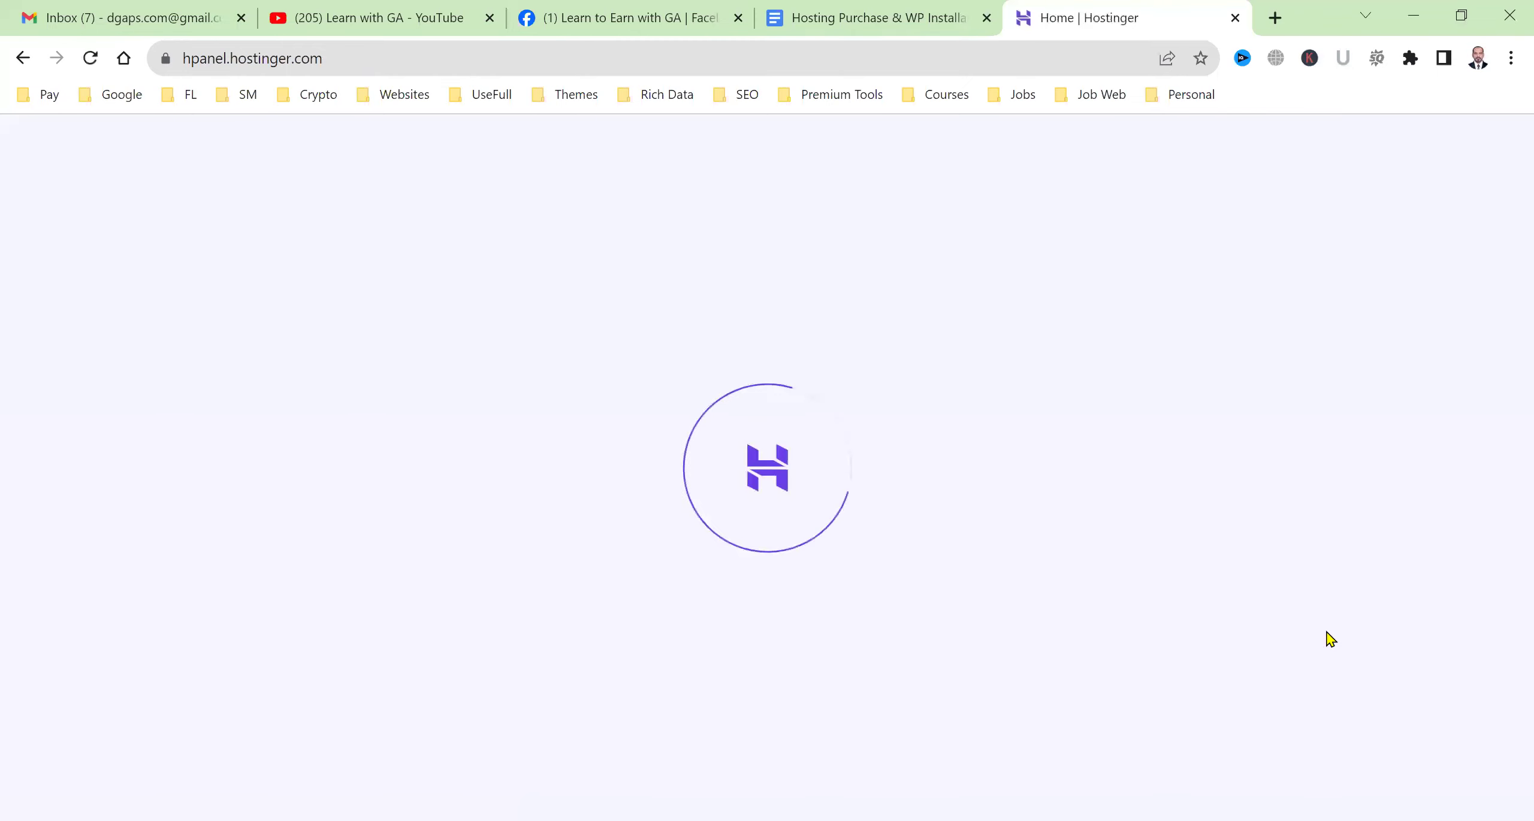
{"action": "left_click", "coordinate": [895, 9]}
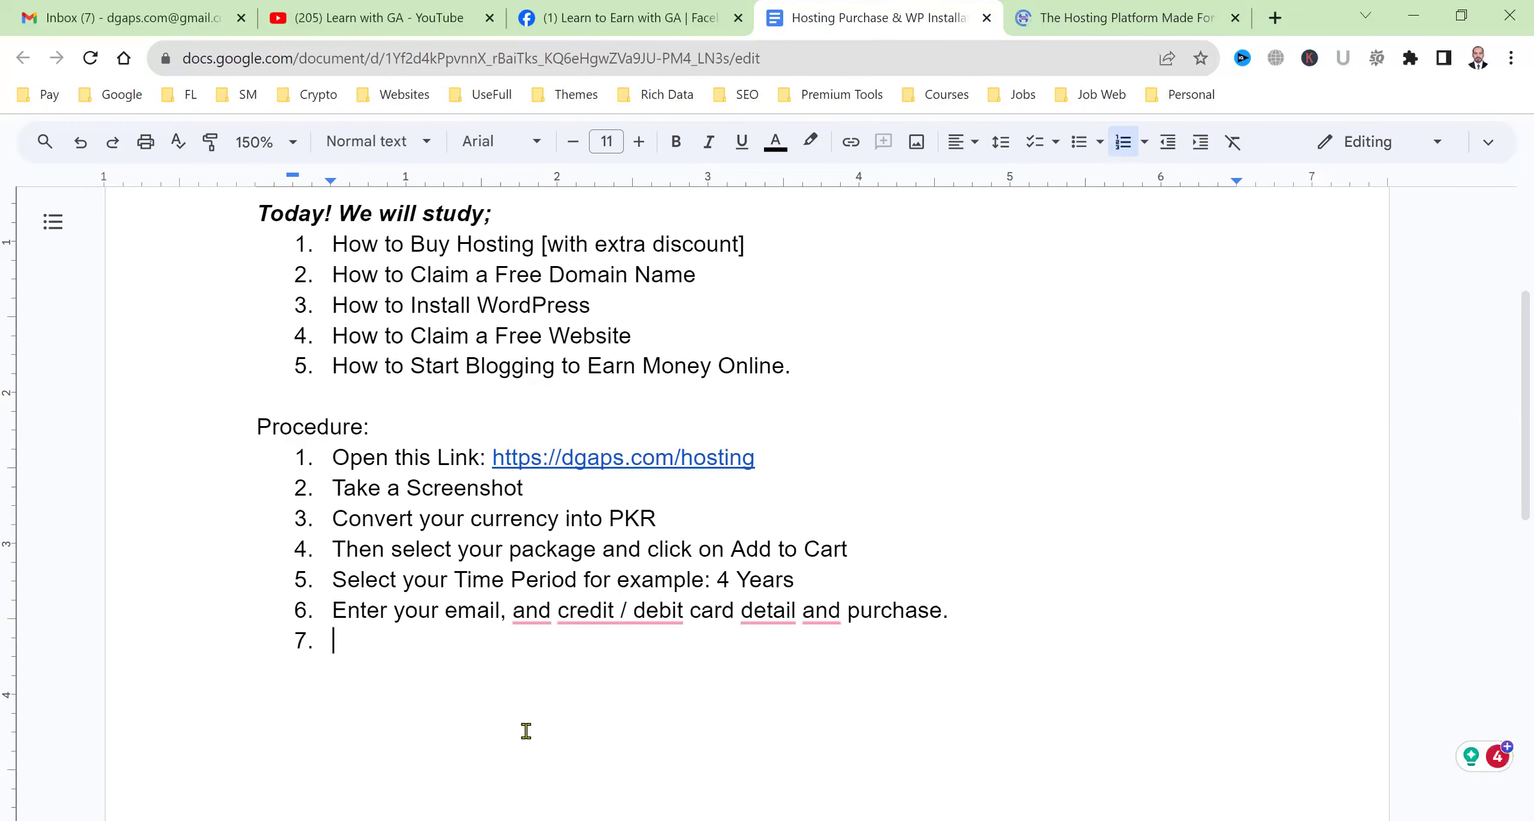
Add step 7, 'Now your hosting has been purchased successfully.', and a 'Next Step:' line.
{"action": "type", "text": "Now your "}
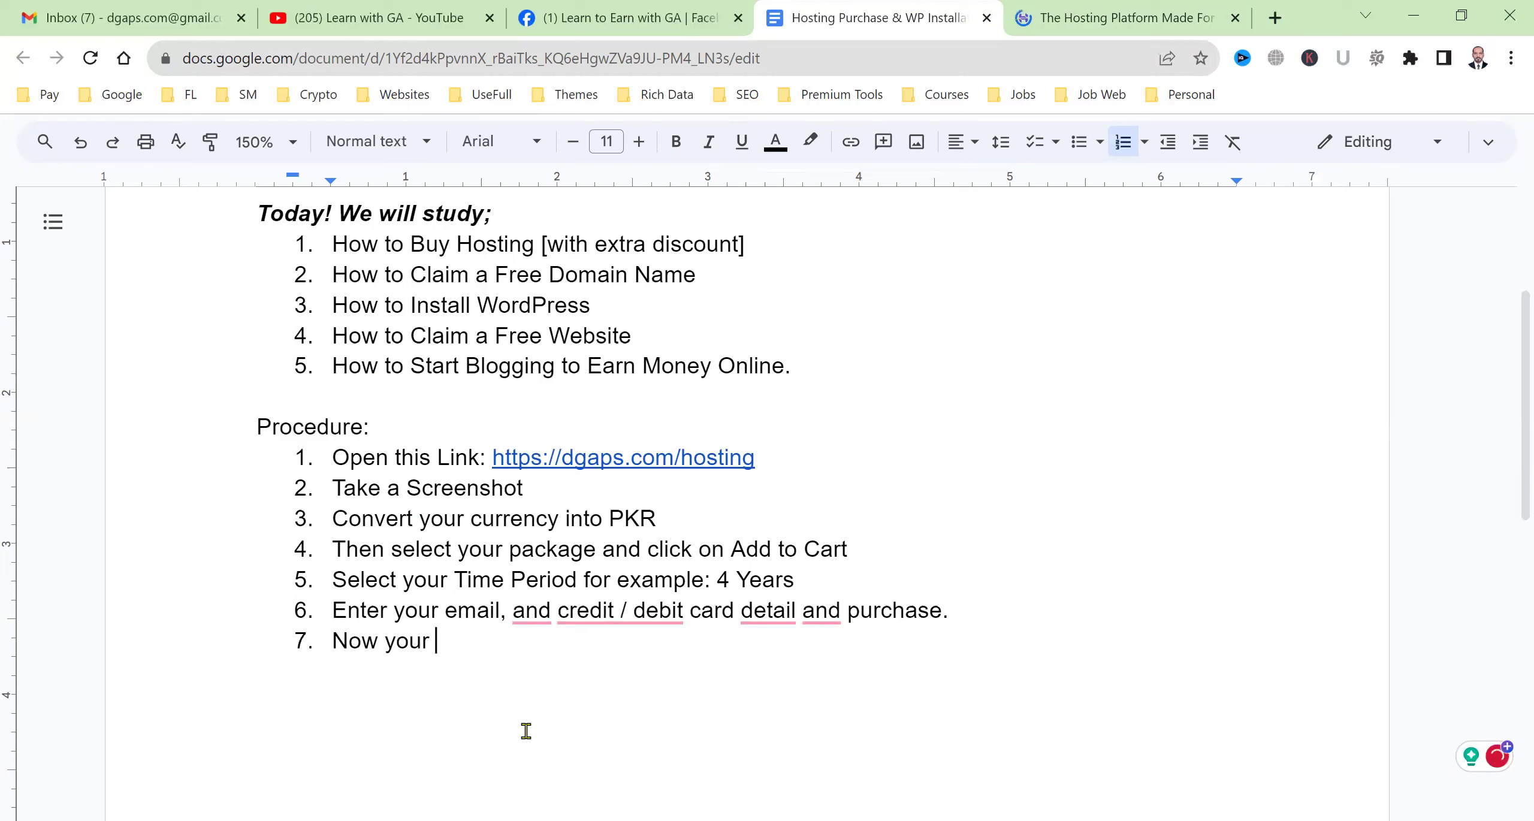
{"action": "type", "text": "hosting has b"}
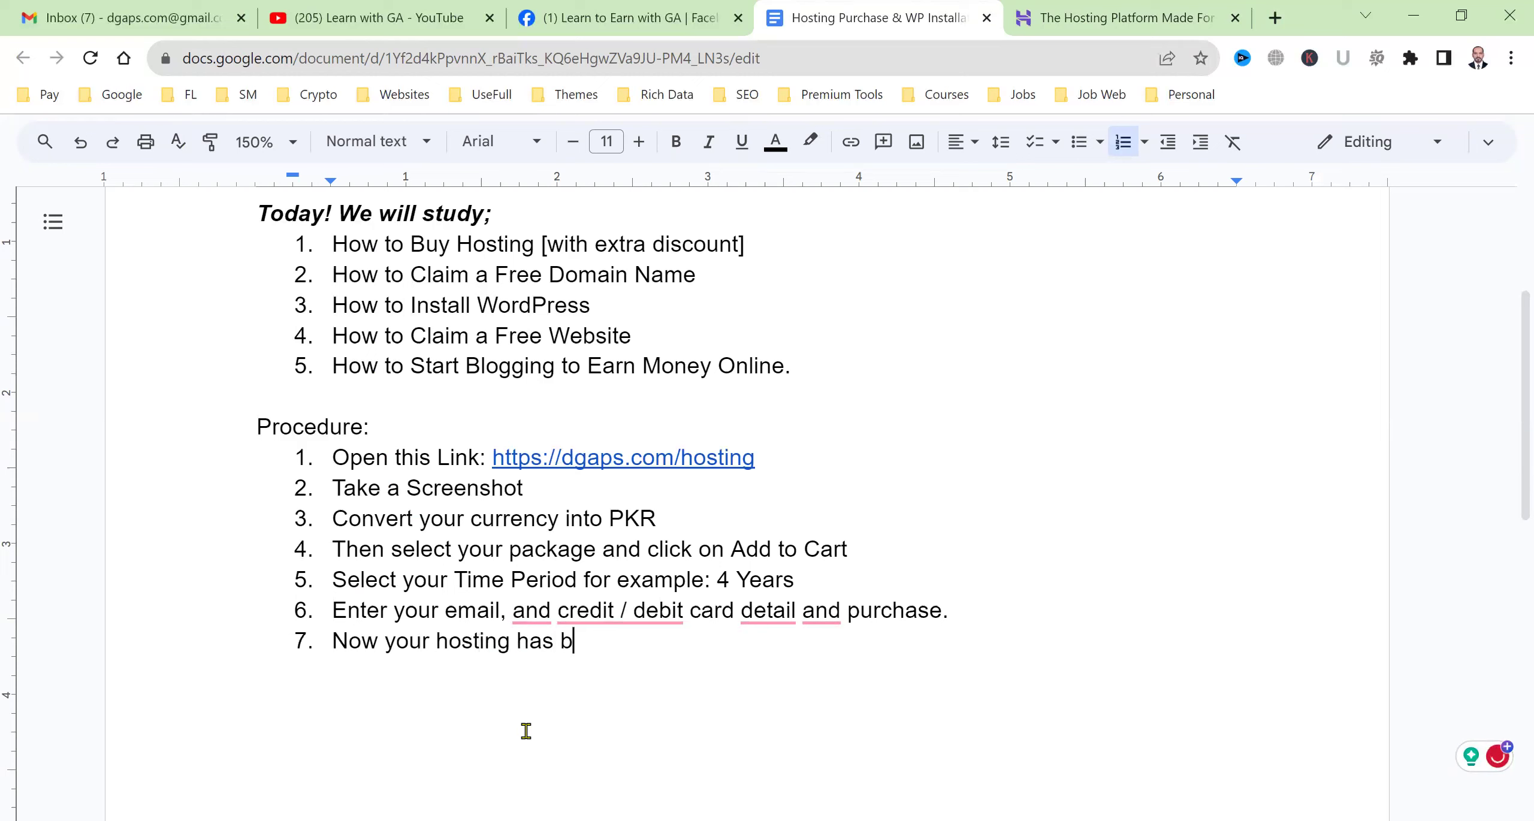
{"action": "type", "text": "een purchased"}
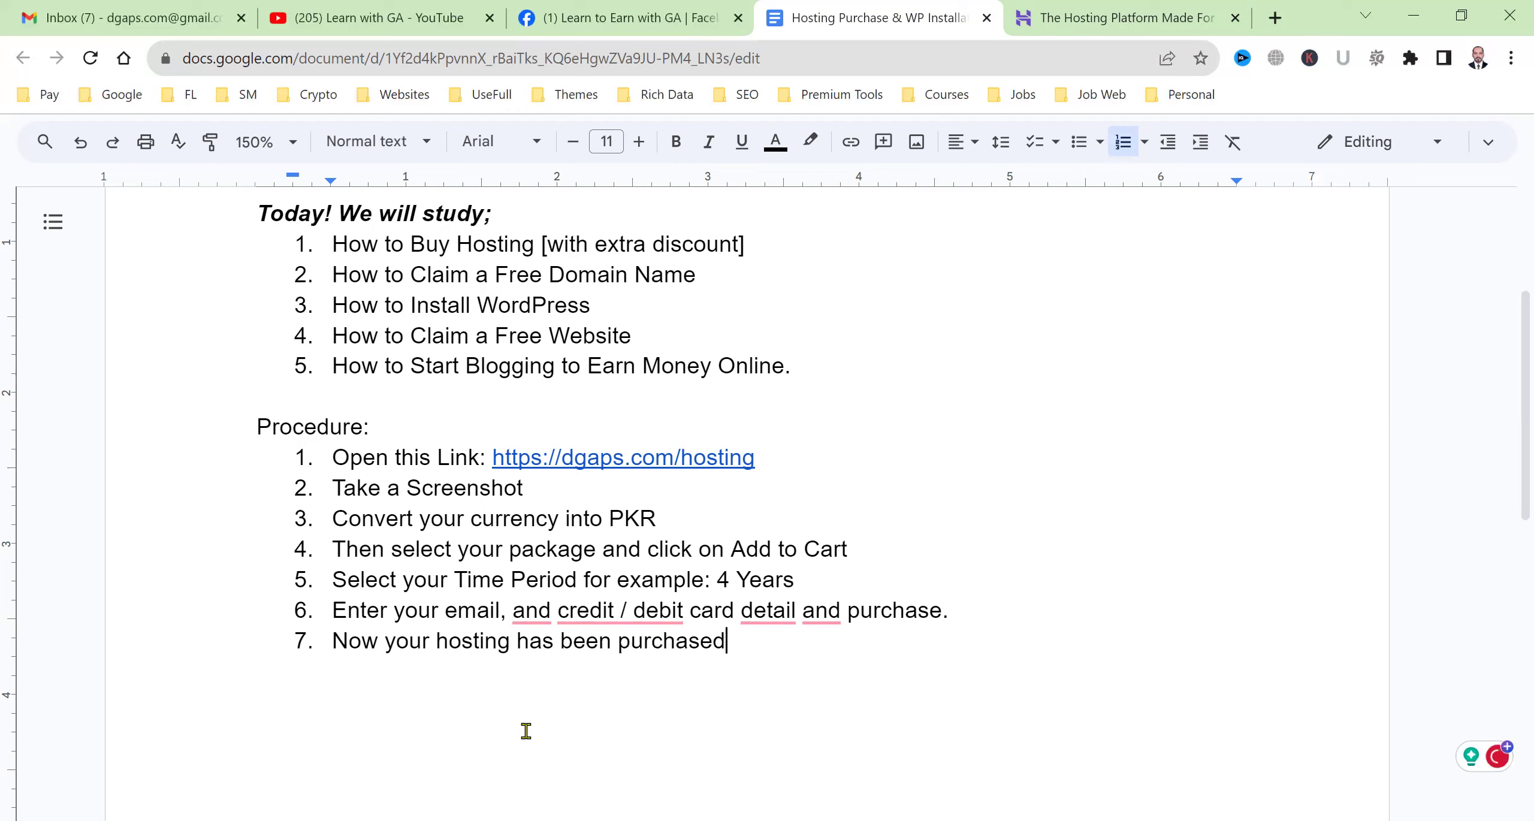
{"action": "type", "text": " successfully."}
{"action": "key", "text": "Return"}
{"action": "key", "text": "Return"}
{"action": "type", "text": "Next Step:"}
{"action": "key", "text": "Return"}
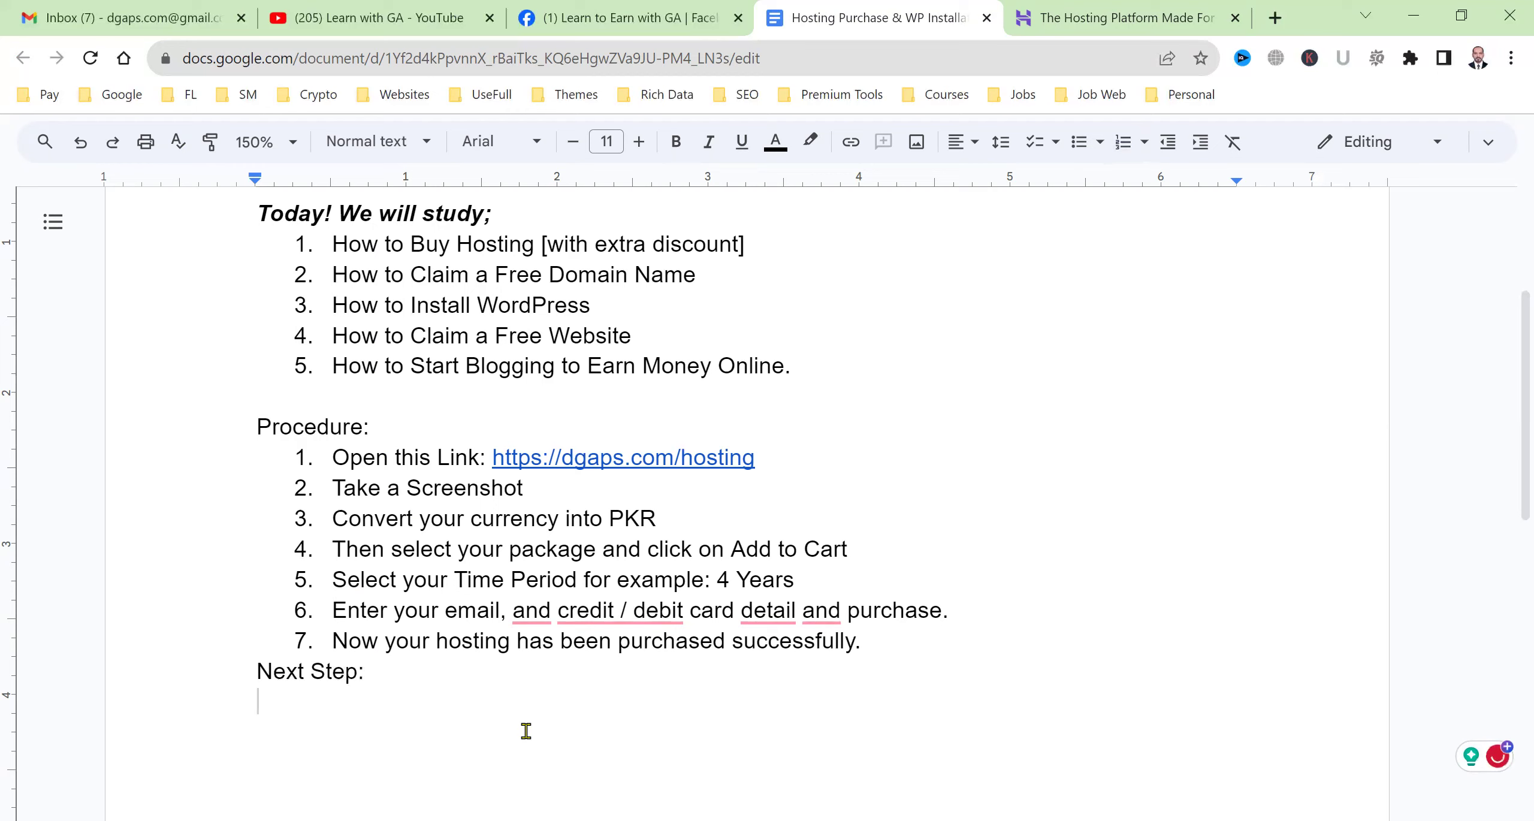
Start the Next Step list with '1. Login into hostinger .com' below a blank line.
{"action": "key", "text": "Up"}
{"action": "key", "text": "Return"}
{"action": "key", "text": "Down"}
{"action": "type", "text": "1."}
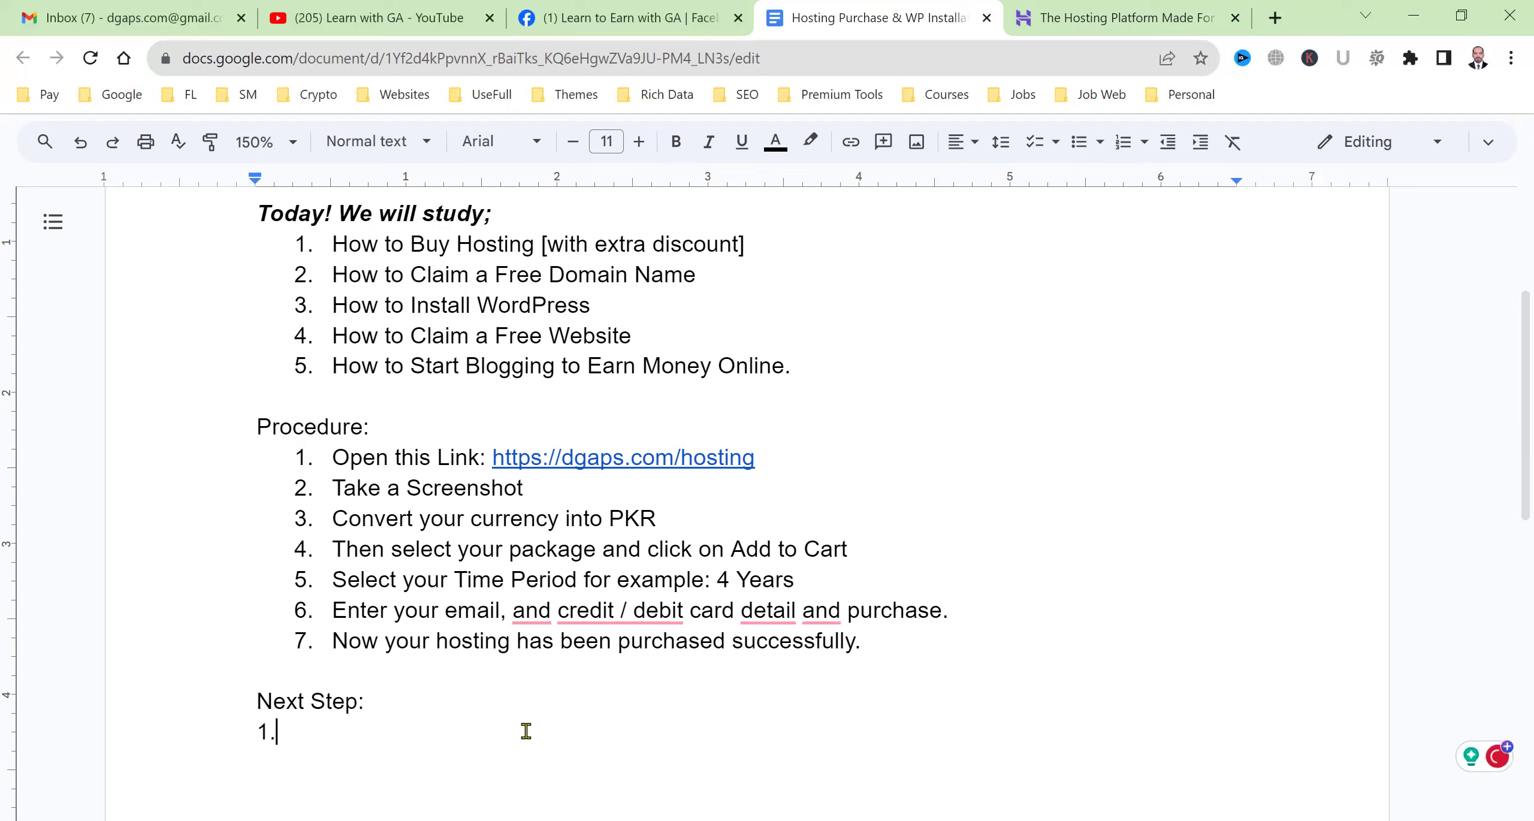
{"action": "type", "text": " Login in"}
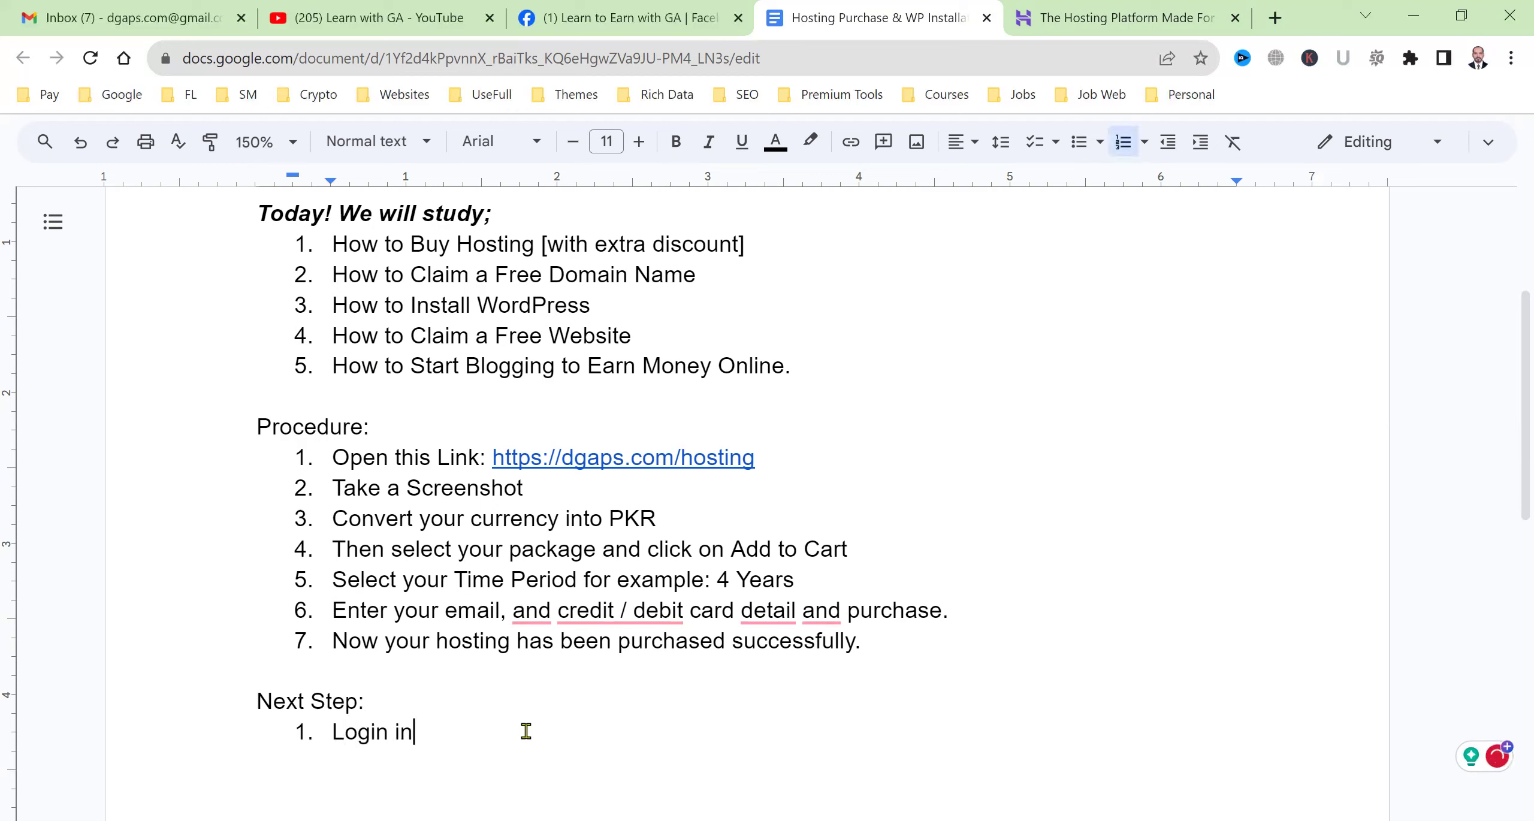
{"action": "type", "text": "to hostinger .com"}
{"action": "key", "text": "Return"}
{"action": "scroll", "coordinate": [525, 730], "scroll_direction": "down", "scroll_amount": 3}
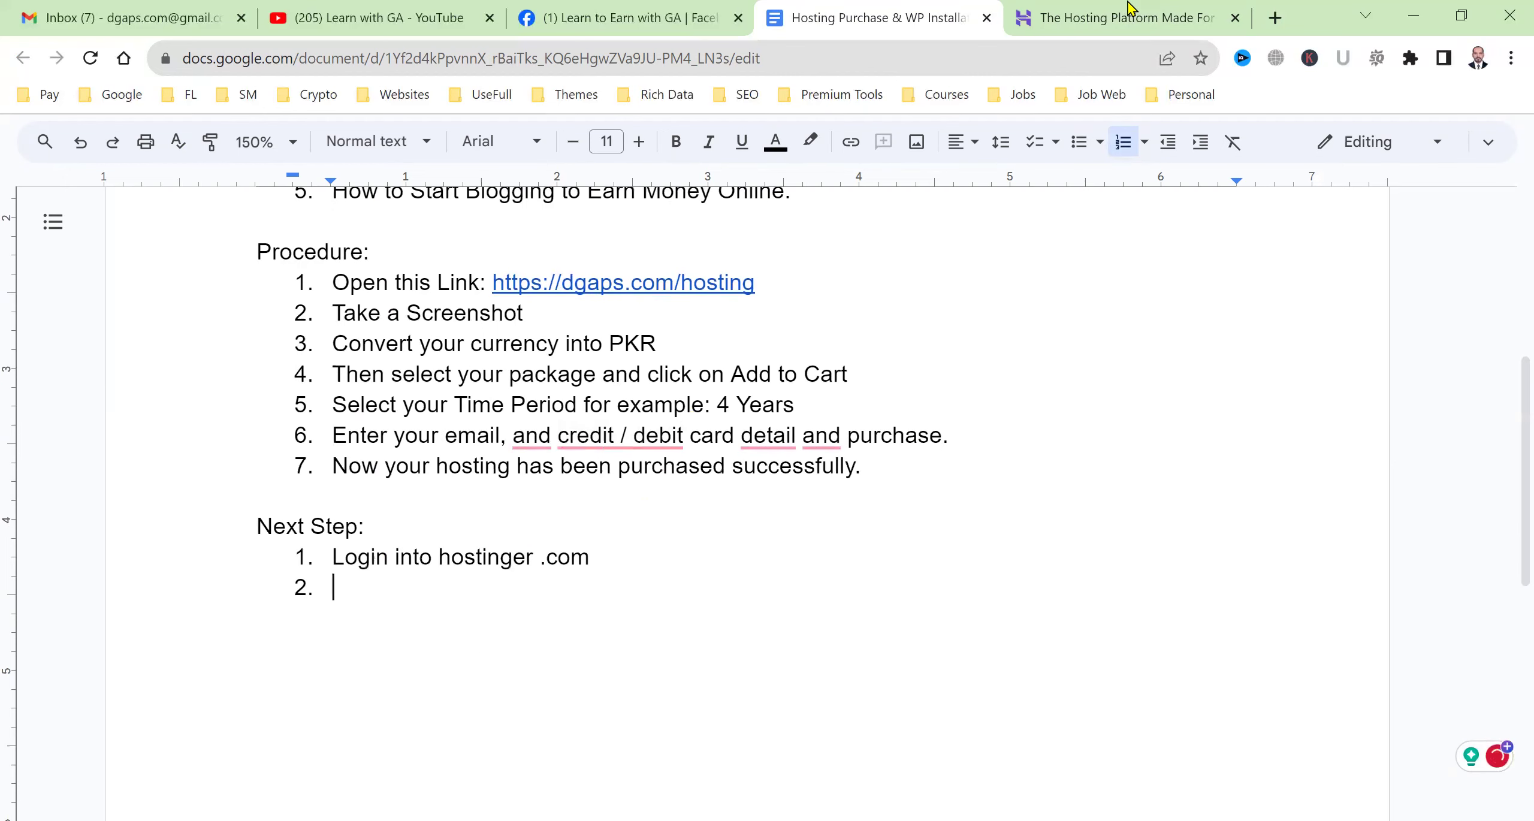
Sign back in to Hostinger with the saved login to reach the hPanel dashboard.
{"action": "left_click", "coordinate": [1126, 17]}
{"action": "left_click", "coordinate": [1440, 160]}
{"action": "left_click", "coordinate": [808, 393]}
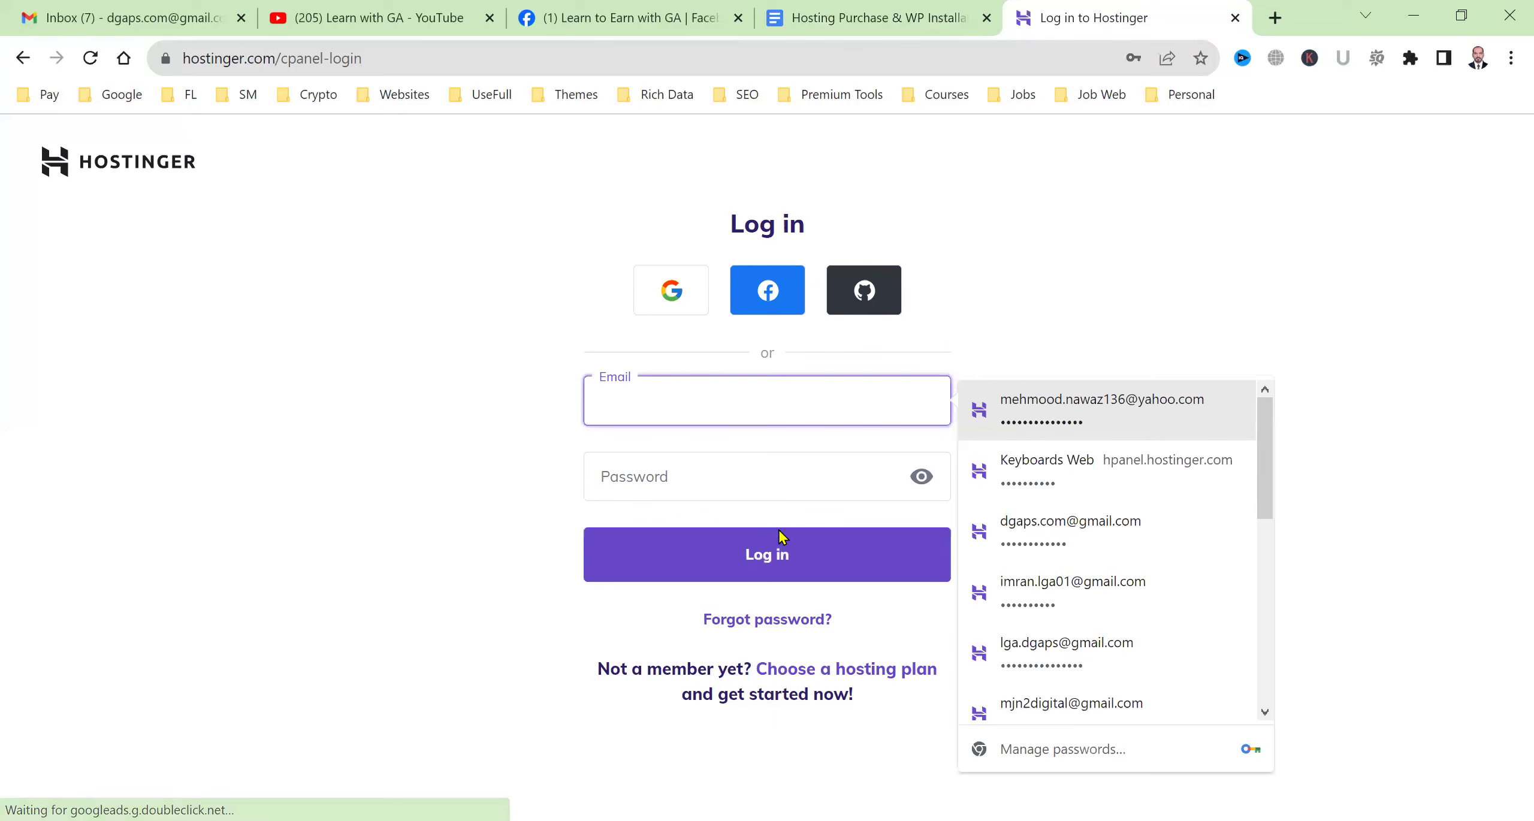
{"action": "key", "text": "Return"}
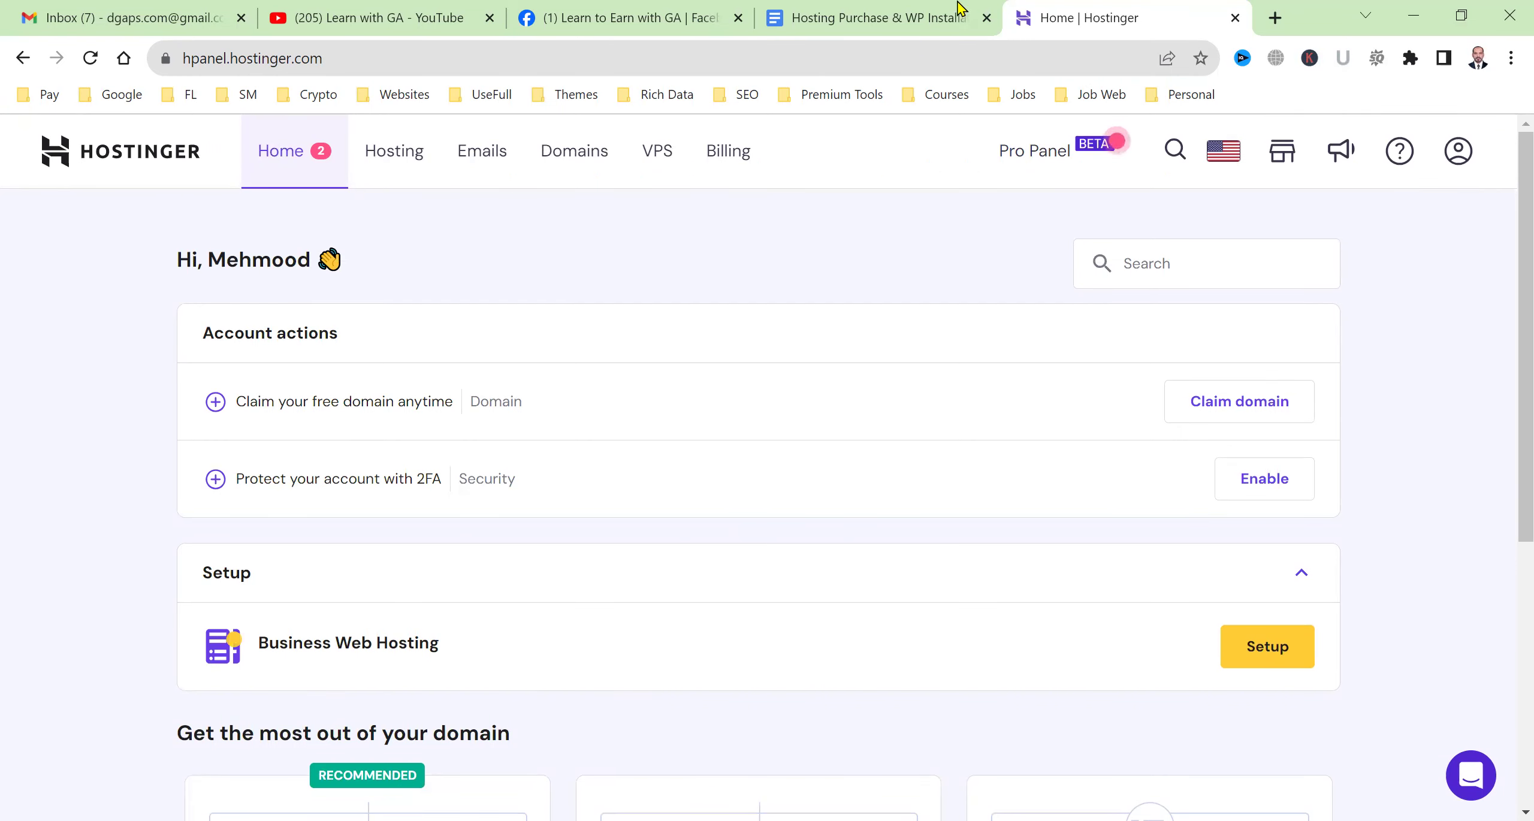
{"action": "left_click", "coordinate": [959, 26]}
Type 'Claim your Free Domain' as Next Step item 2 and begin item 3.
{"action": "type", "text": "Claim"}
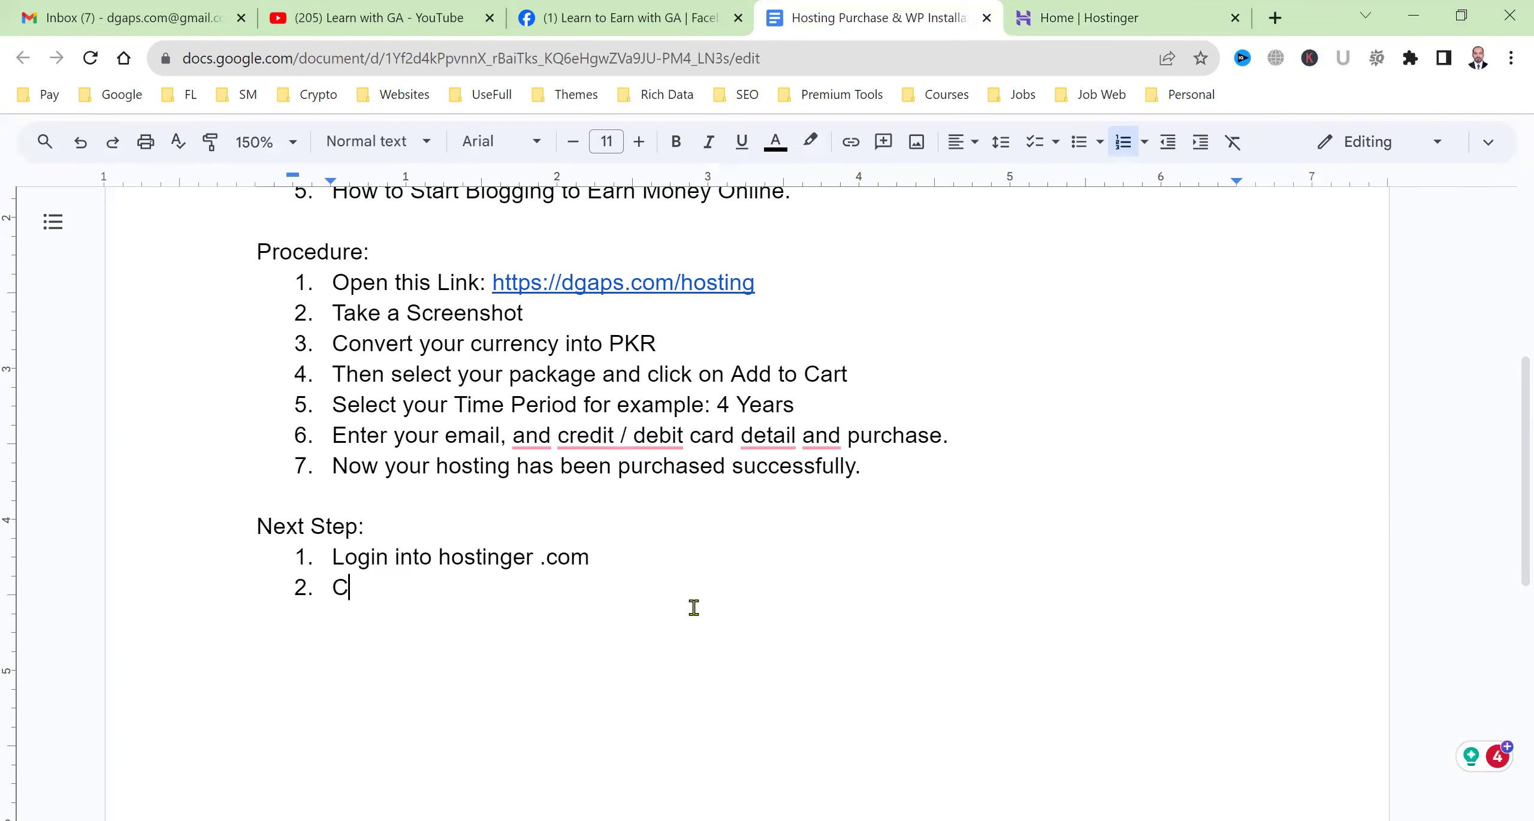
{"action": "type", "text": "Free Domain"}
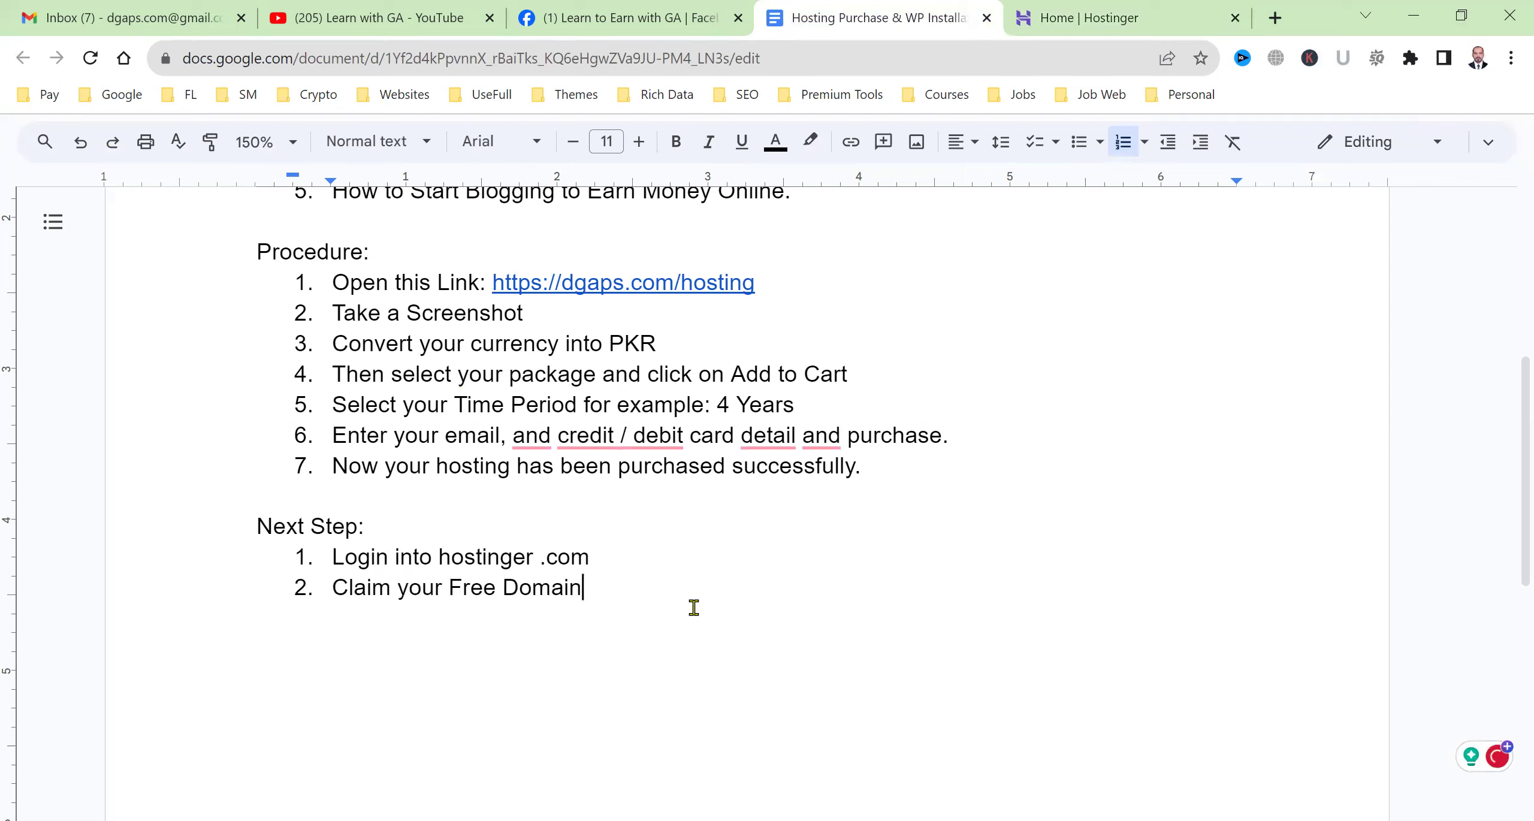
{"action": "key", "text": "Return"}
{"action": "left_click", "coordinate": [1192, 8]}
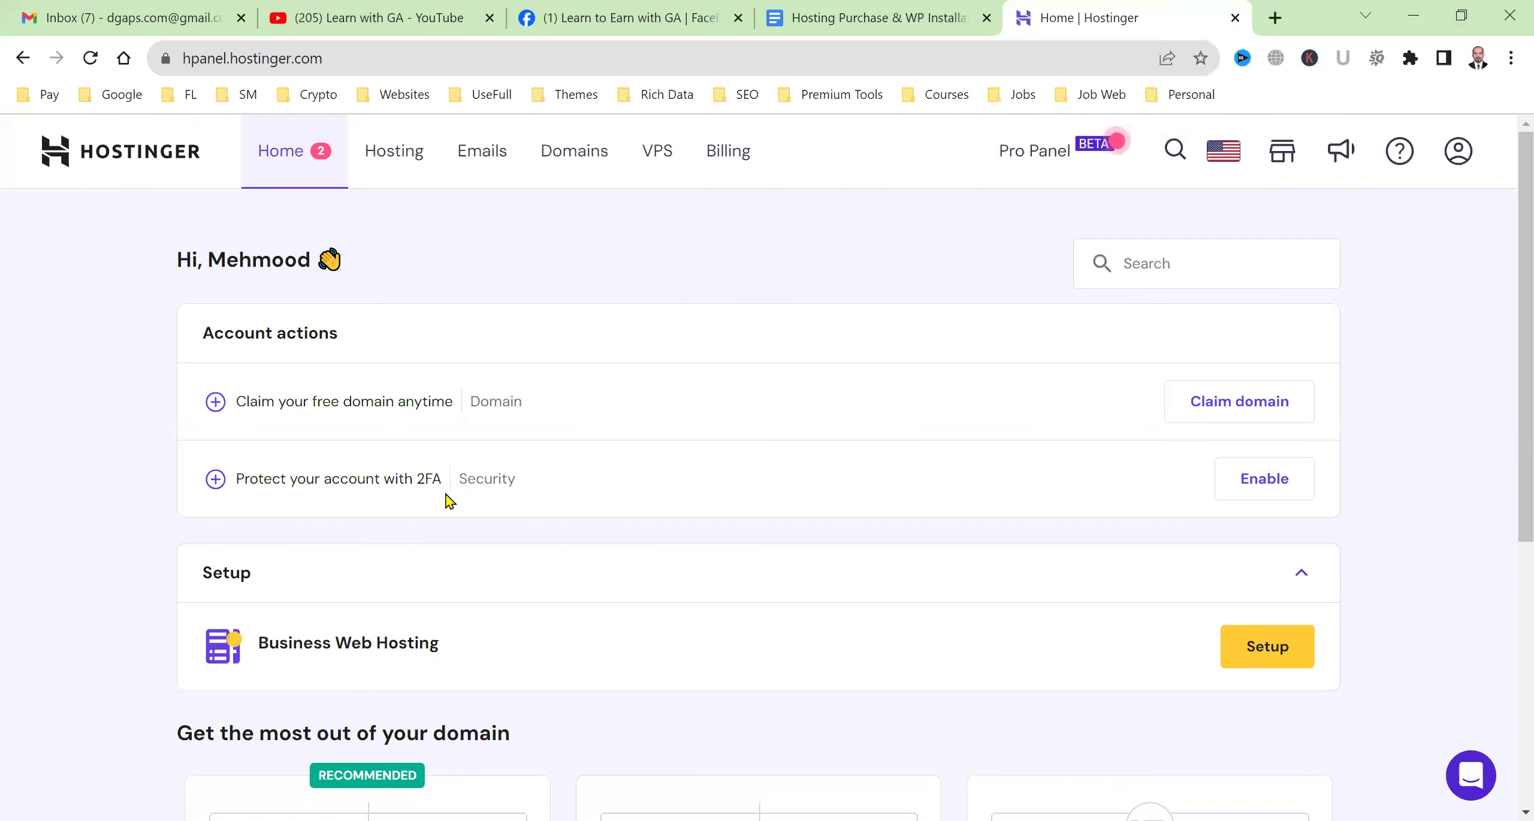
Review the dashboard's 'Claim your free domain anytime' offer, then open a new blank tab.
{"action": "scroll", "coordinate": [763, 297], "scroll_direction": "down", "scroll_amount": 5}
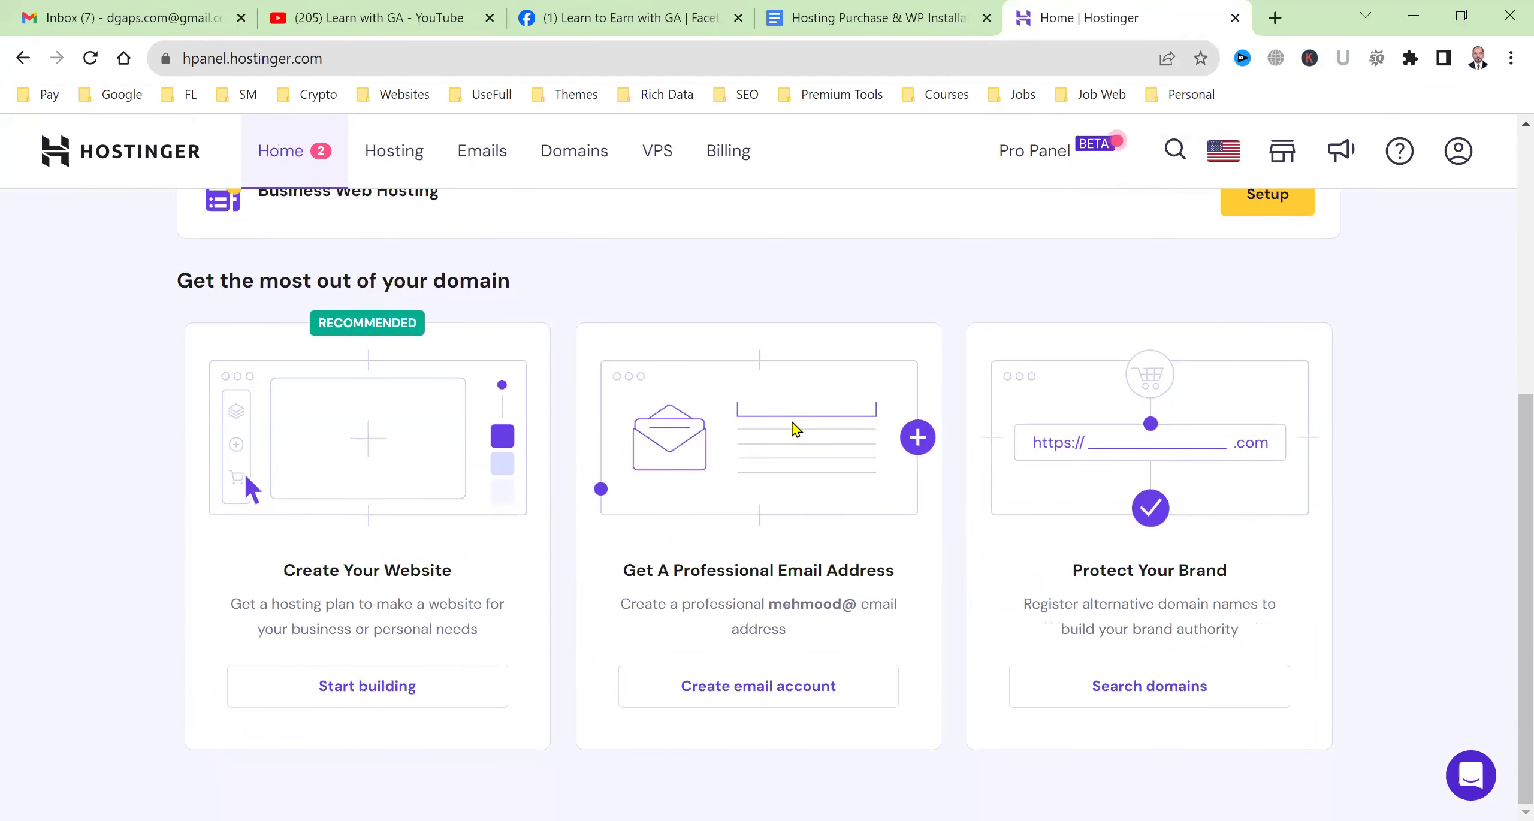
{"action": "scroll", "coordinate": [335, 540], "scroll_direction": "up", "scroll_amount": 4}
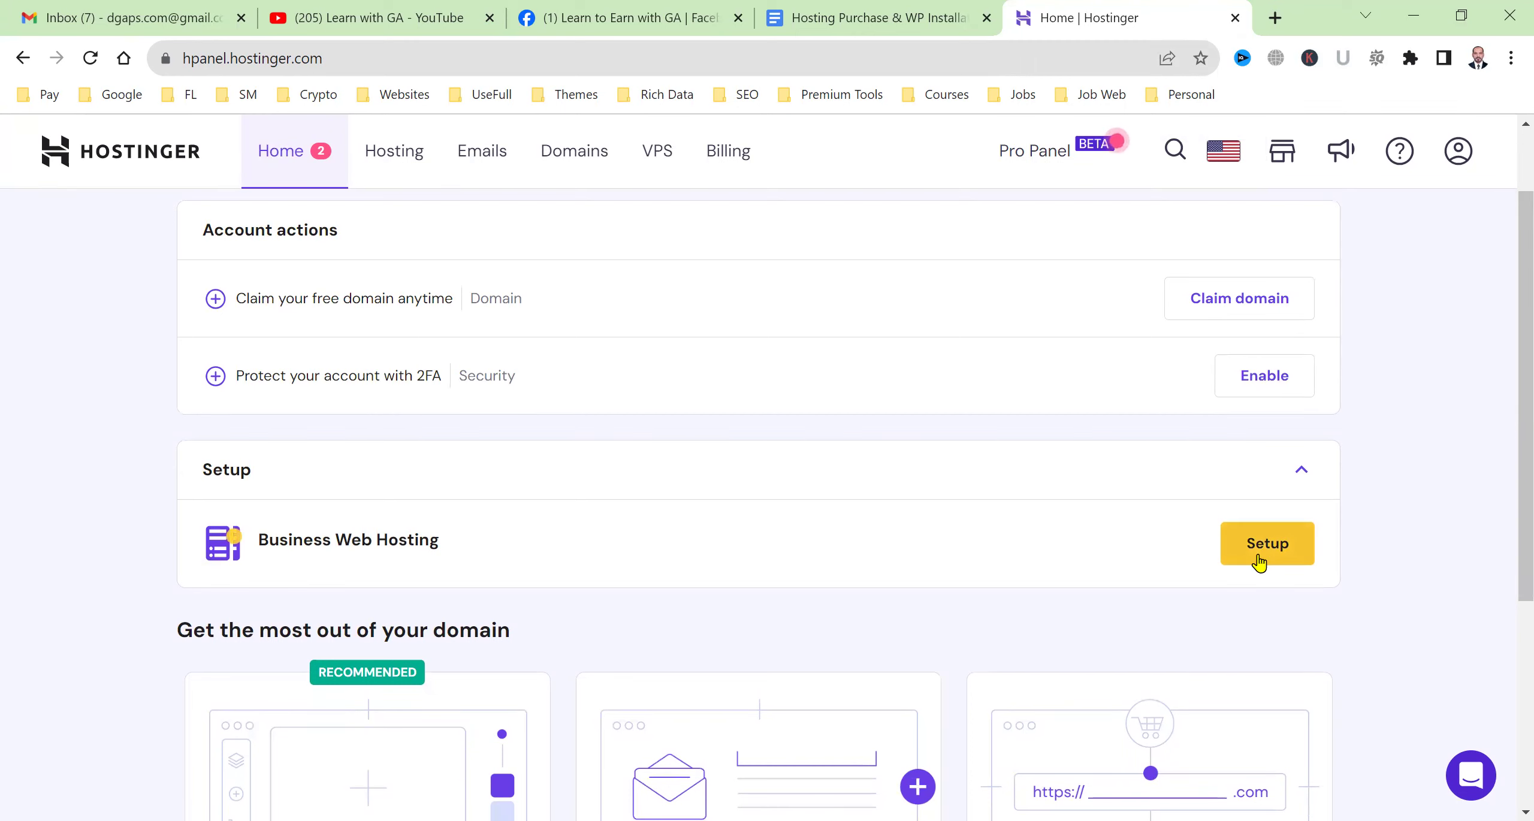
{"action": "scroll", "coordinate": [632, 521], "scroll_direction": "up", "scroll_amount": 2}
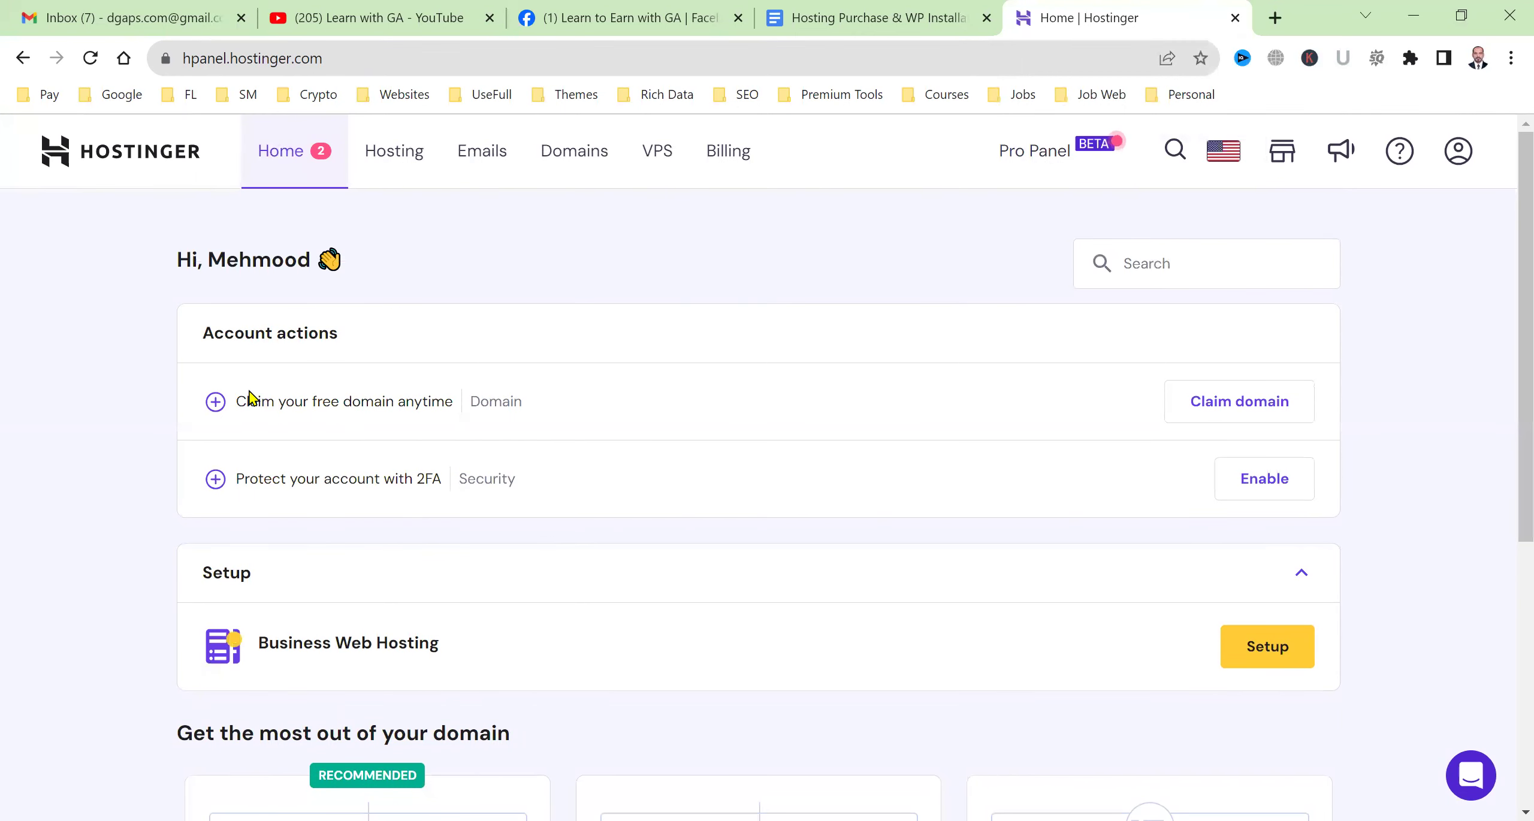
{"action": "left_click_drag", "start_coordinate": [248, 392], "coordinate": [444, 401]}
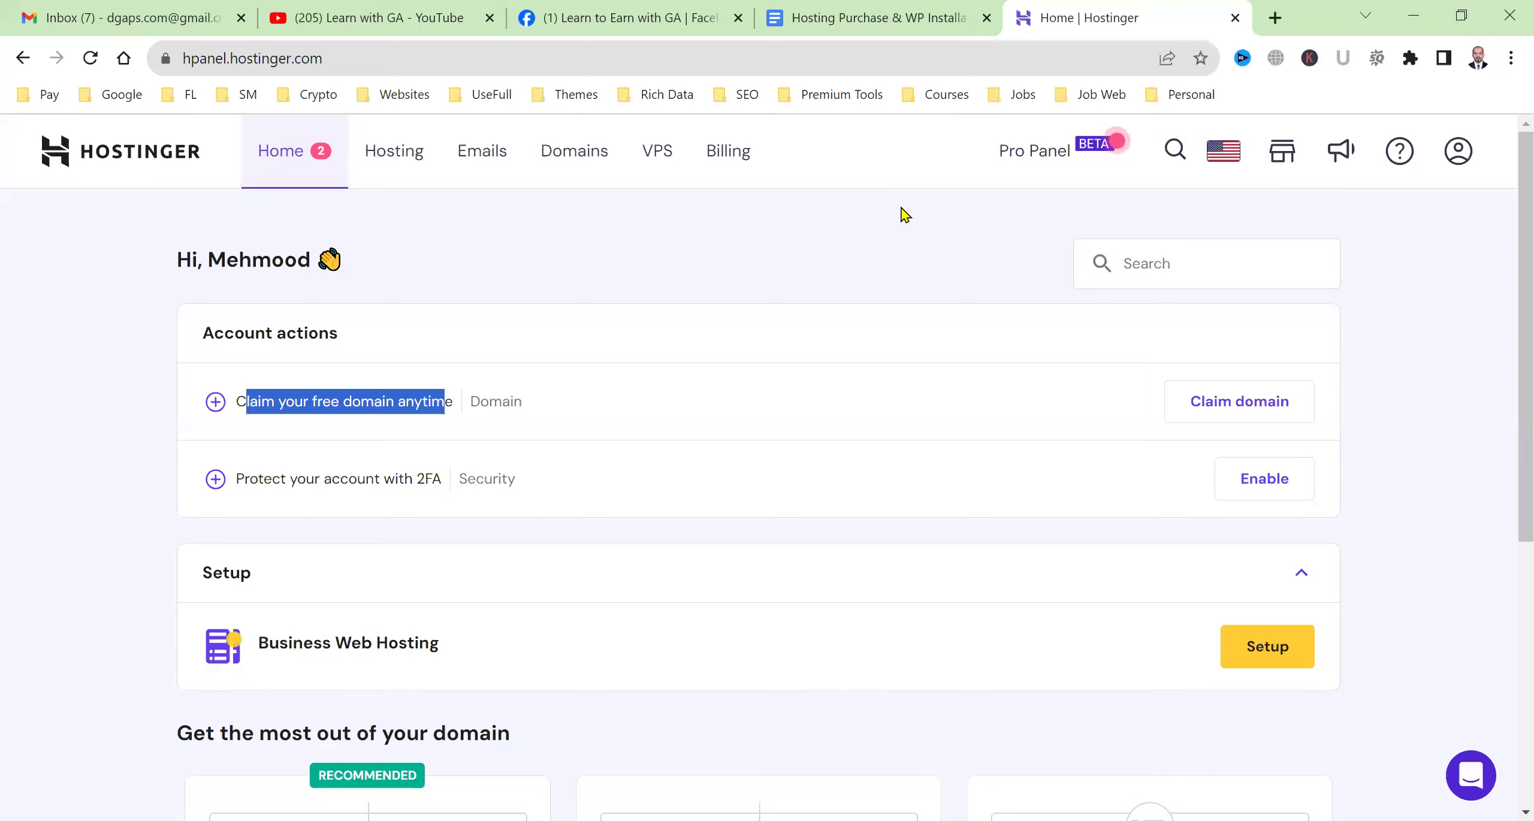
{"action": "left_click", "coordinate": [1273, 16]}
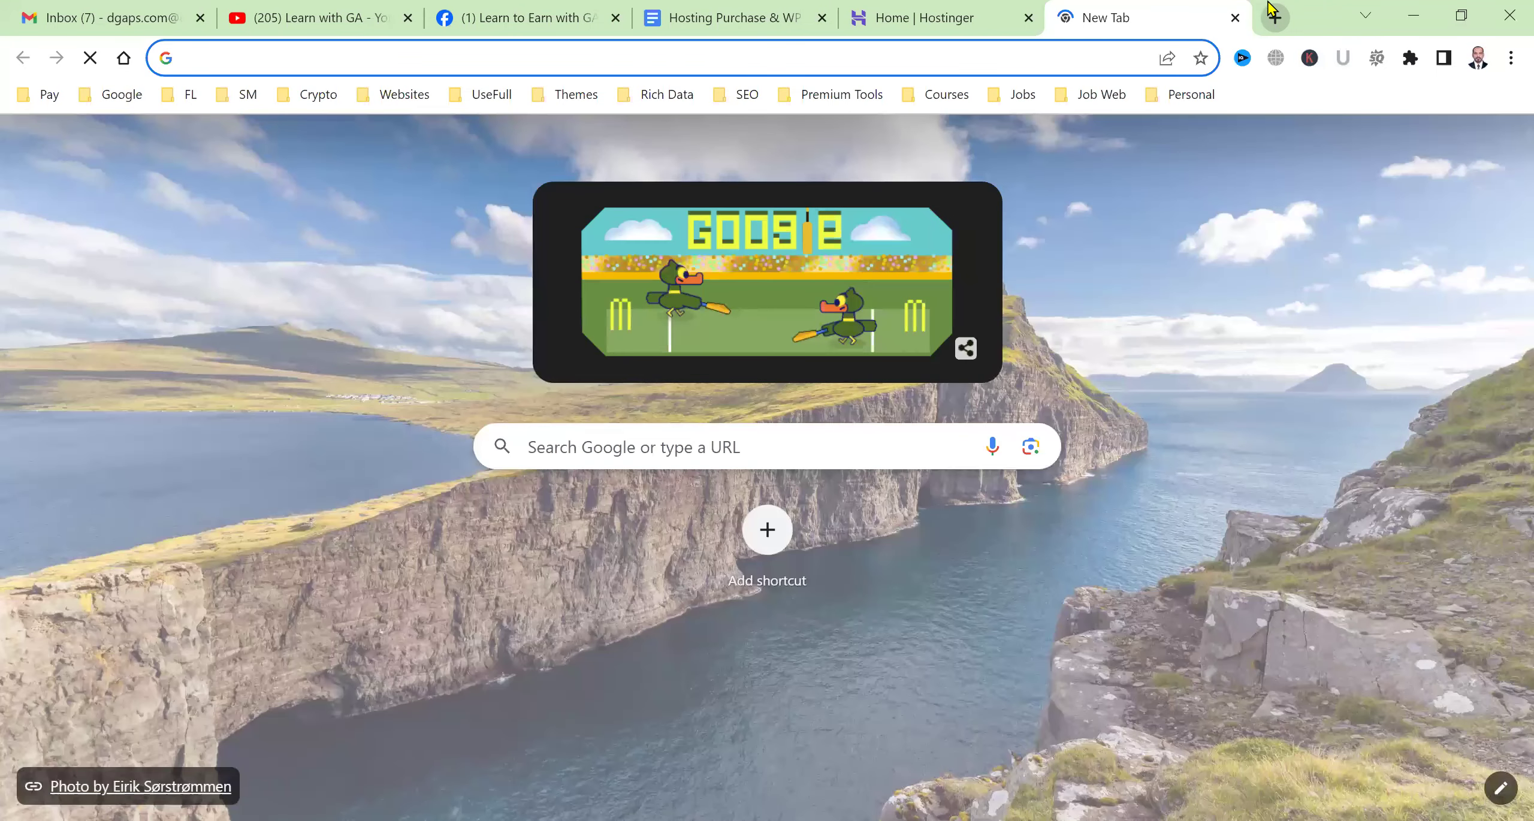
Search instantdomainsearch.com for 'aitech' and load more domain name results.
{"action": "type", "text": "instantdomainsearch.com"}
{"action": "key", "text": "Return"}
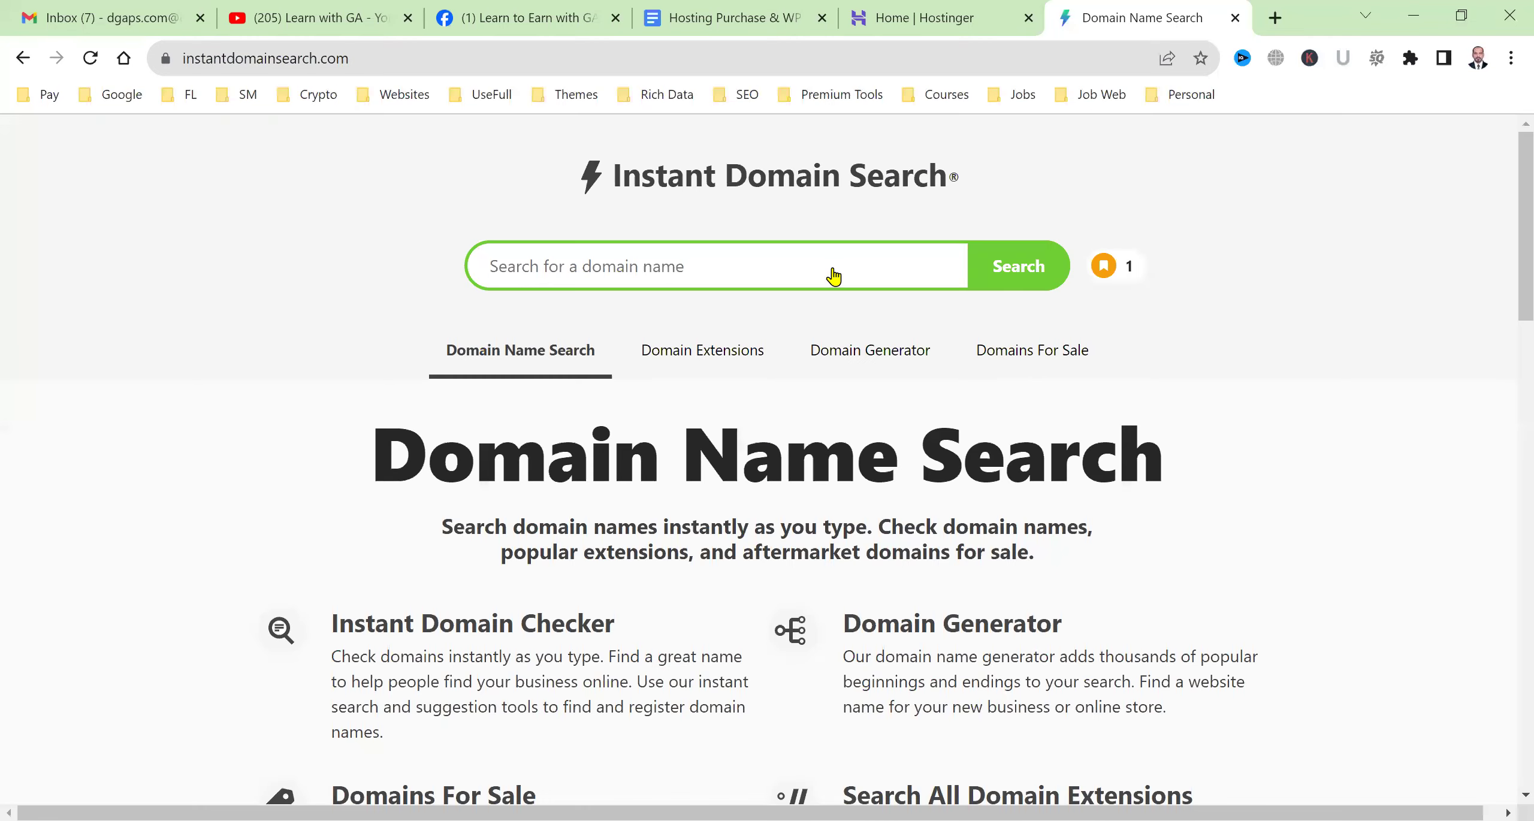
{"action": "type", "text": "aitech"}
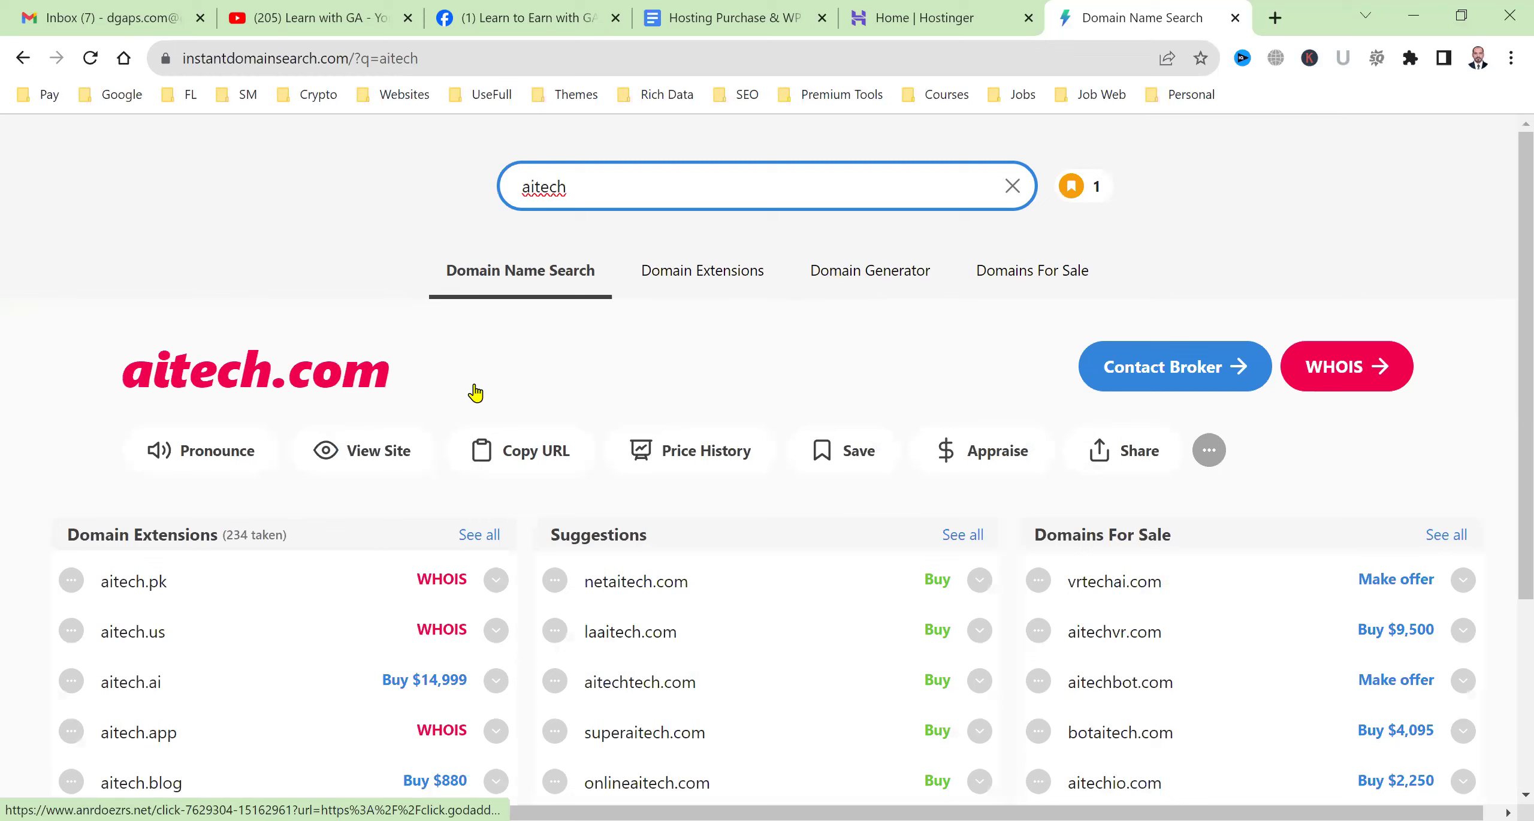
{"action": "scroll", "coordinate": [599, 451], "scroll_direction": "down", "scroll_amount": 1}
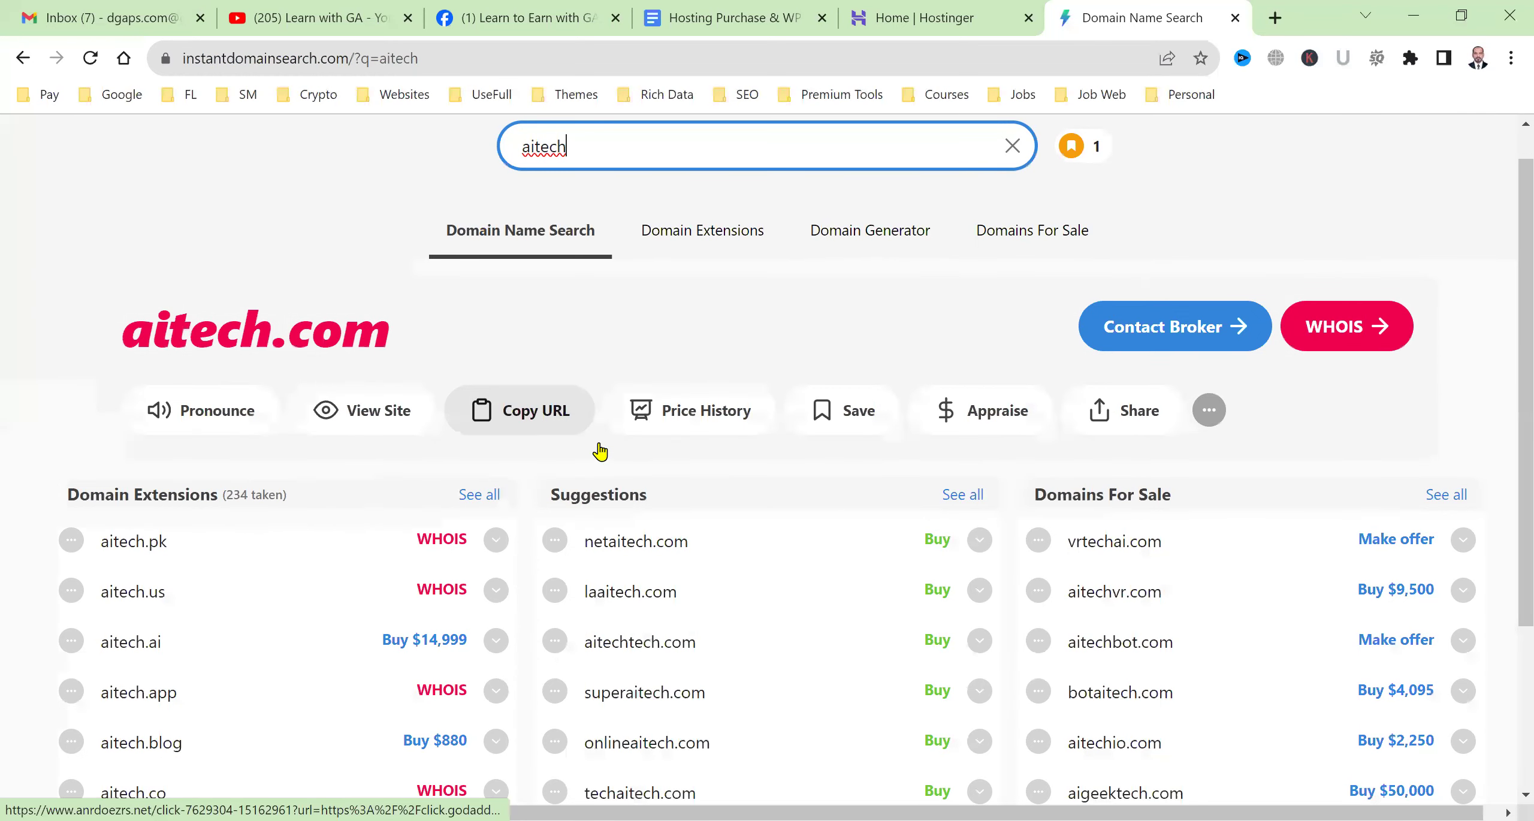
{"action": "scroll", "coordinate": [791, 758], "scroll_direction": "down", "scroll_amount": 4}
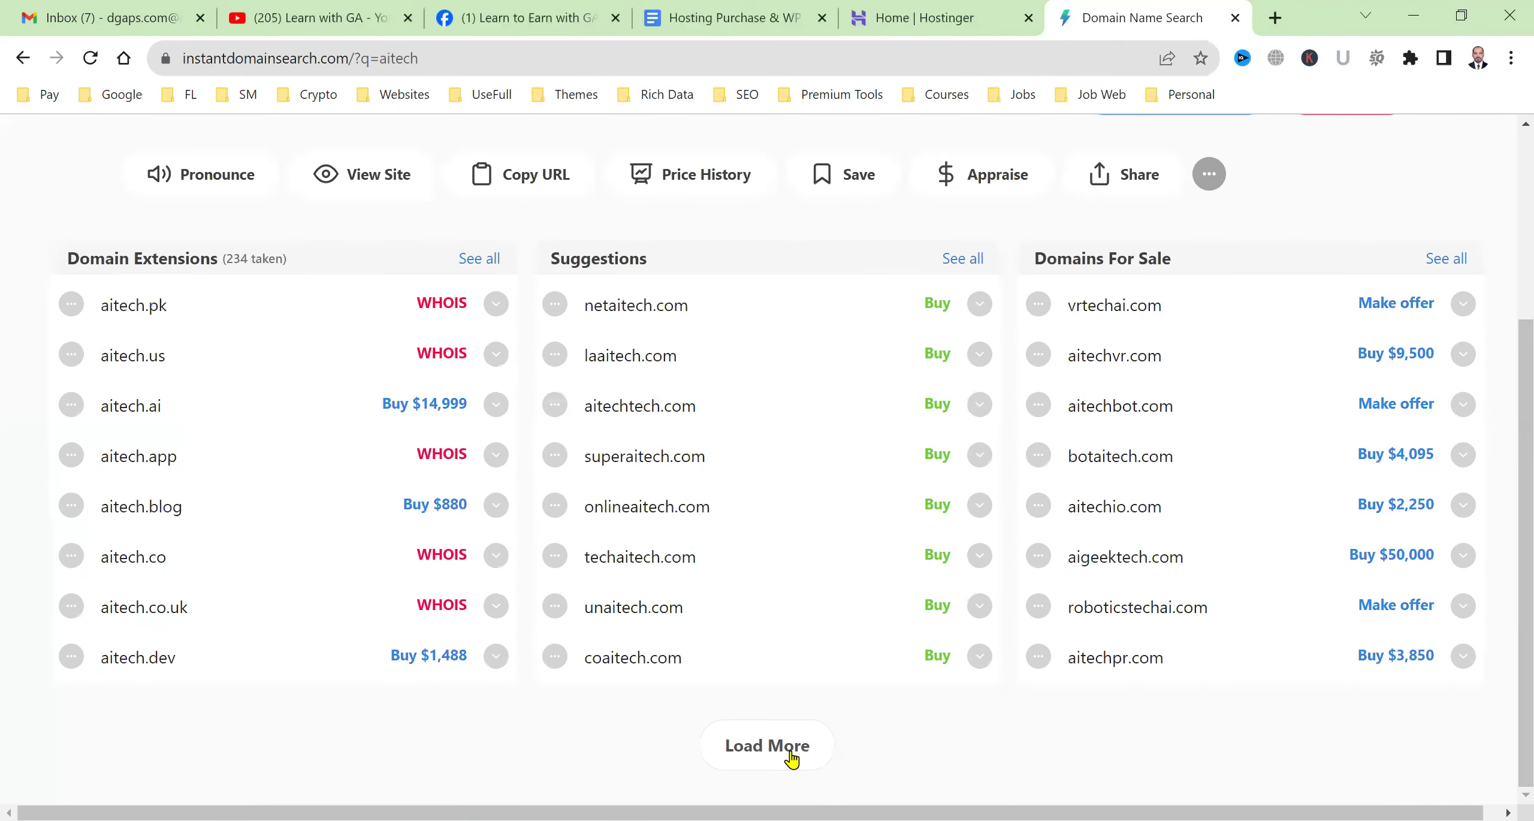
{"action": "left_click", "coordinate": [791, 757]}
Browse the Suggestions column of the aitech results.
{"action": "scroll", "coordinate": [767, 581], "scroll_direction": "down", "scroll_amount": 15}
{"action": "scroll", "coordinate": [743, 539], "scroll_direction": "up", "scroll_amount": 12}
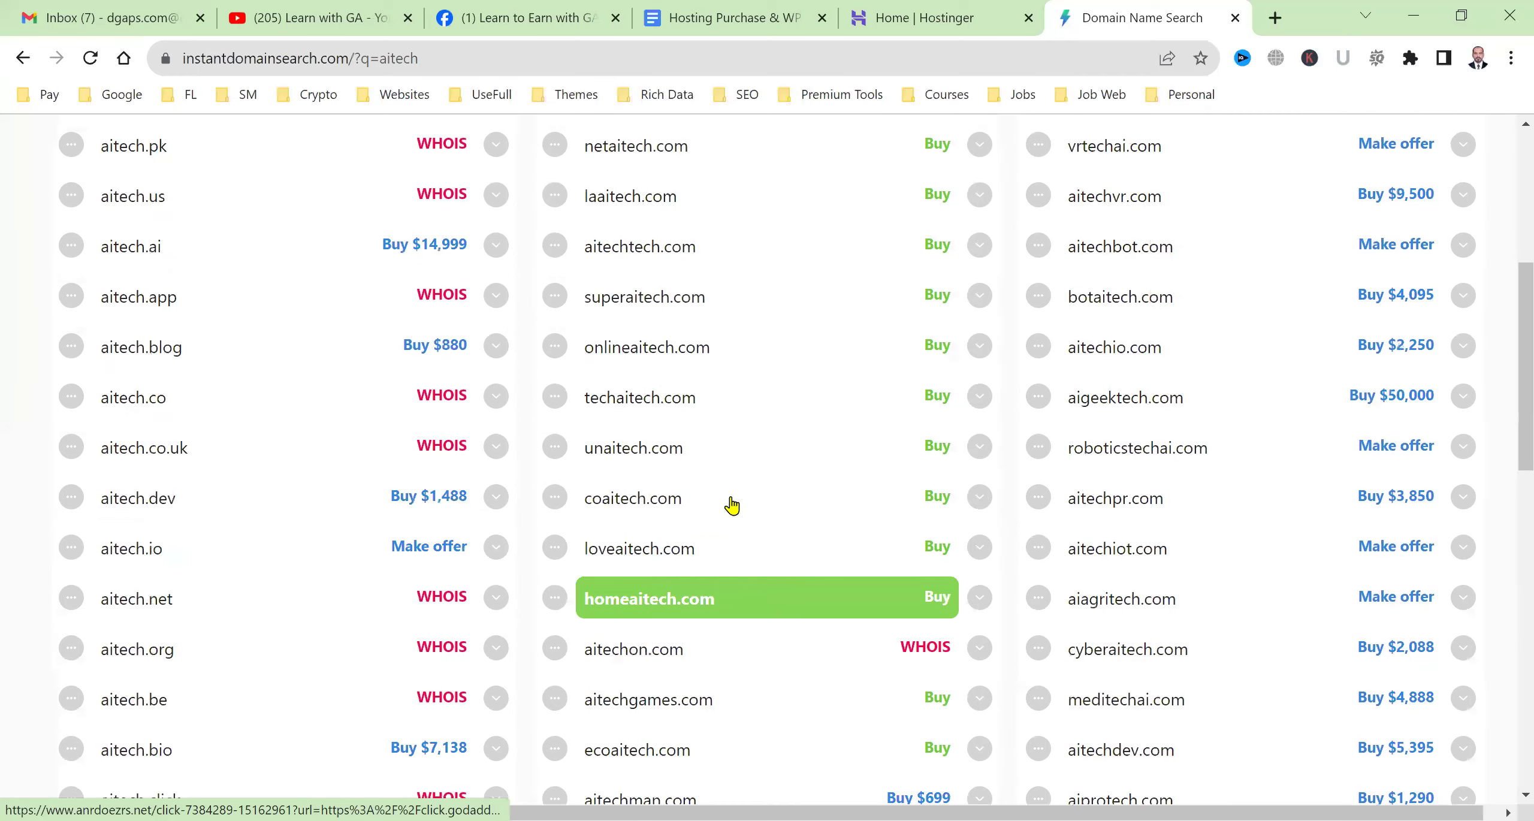
{"action": "scroll", "coordinate": [748, 503], "scroll_direction": "up", "scroll_amount": 6}
{"action": "scroll", "coordinate": [768, 500], "scroll_direction": "down", "scroll_amount": 3}
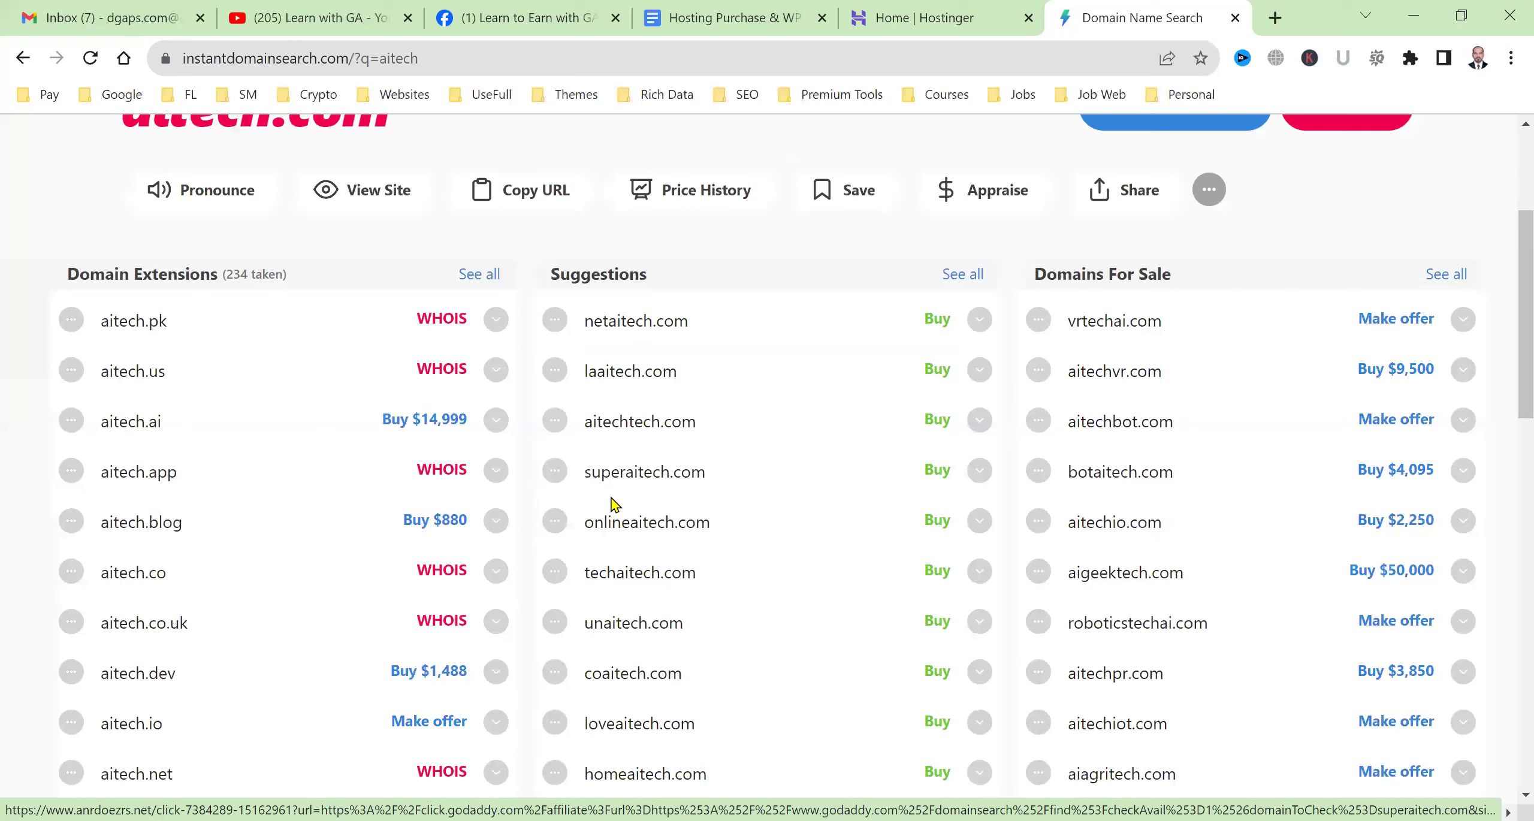
{"action": "scroll", "coordinate": [701, 639], "scroll_direction": "down", "scroll_amount": 3}
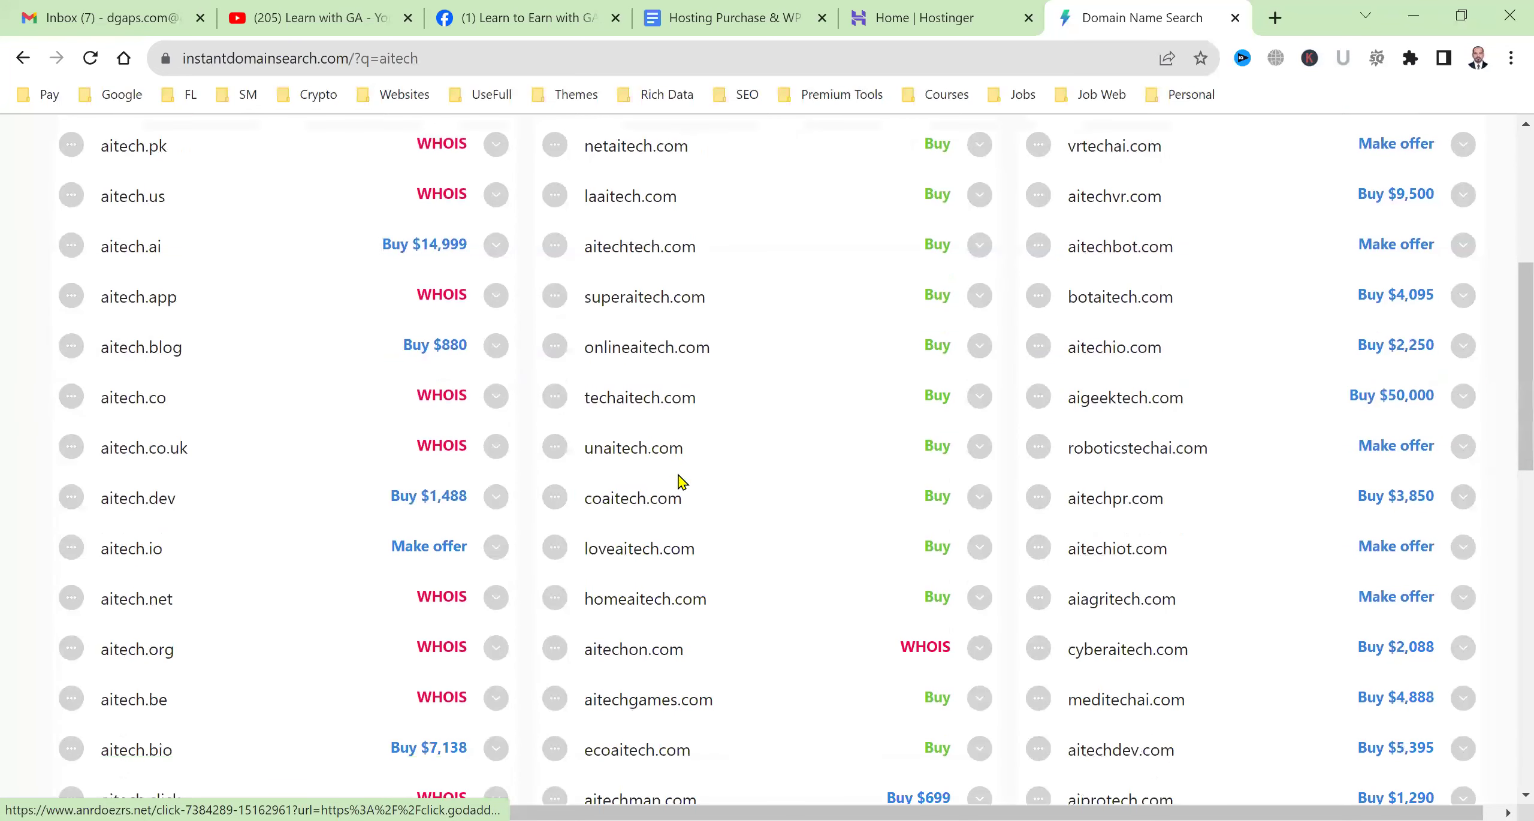
{"action": "scroll", "coordinate": [706, 620], "scroll_direction": "down", "scroll_amount": 1}
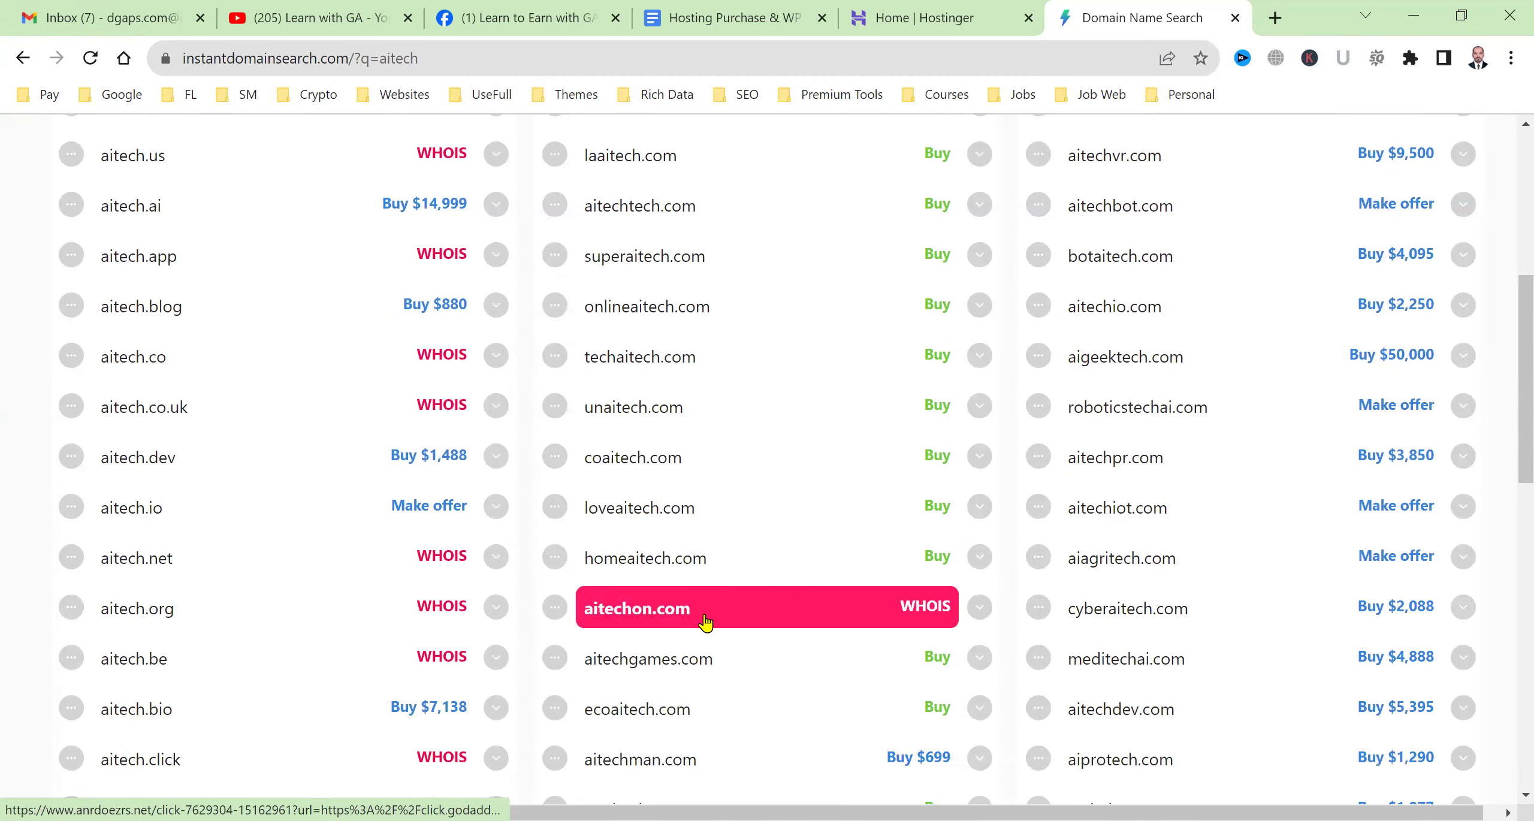
{"action": "scroll", "coordinate": [701, 632], "scroll_direction": "down", "scroll_amount": 2}
{"action": "scroll", "coordinate": [713, 638], "scroll_direction": "down", "scroll_amount": 3}
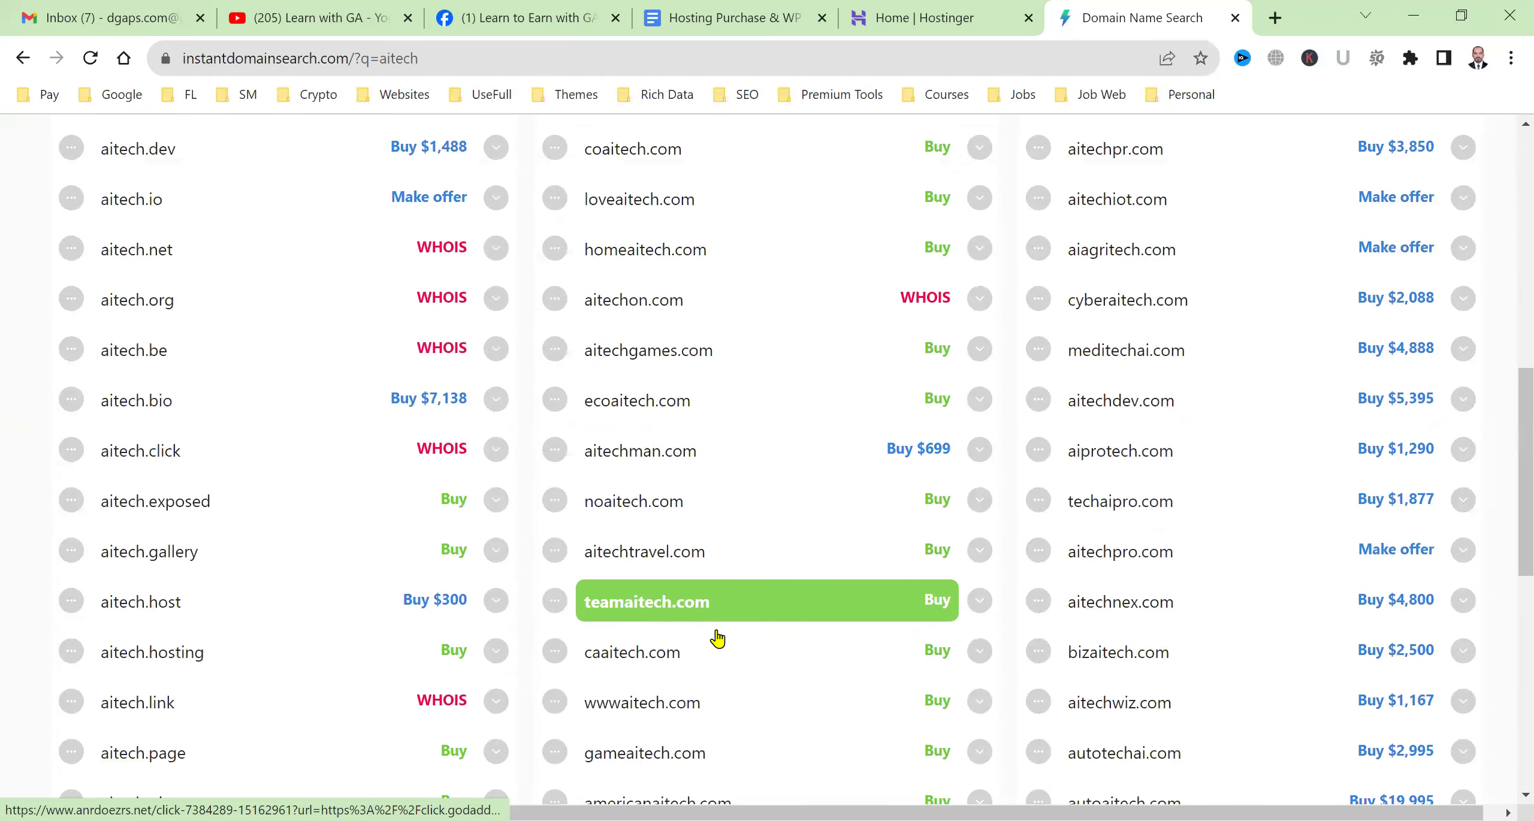
Single out superaitech.com as an available .com and start claiming Hostinger's free domain.
{"action": "scroll", "coordinate": [717, 639], "scroll_direction": "down", "scroll_amount": 6}
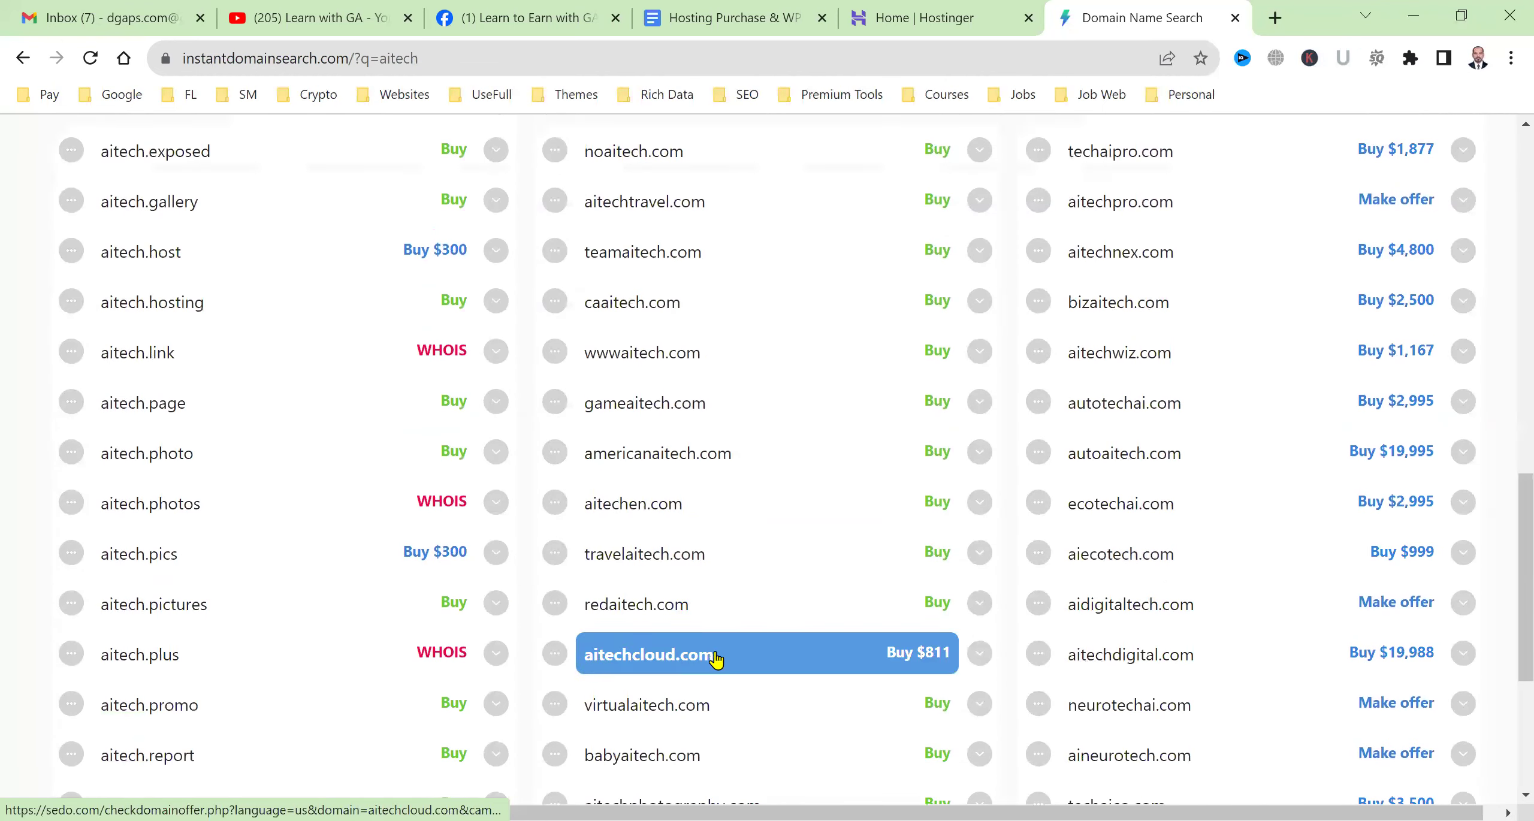
{"action": "scroll", "coordinate": [715, 657], "scroll_direction": "down", "scroll_amount": 6}
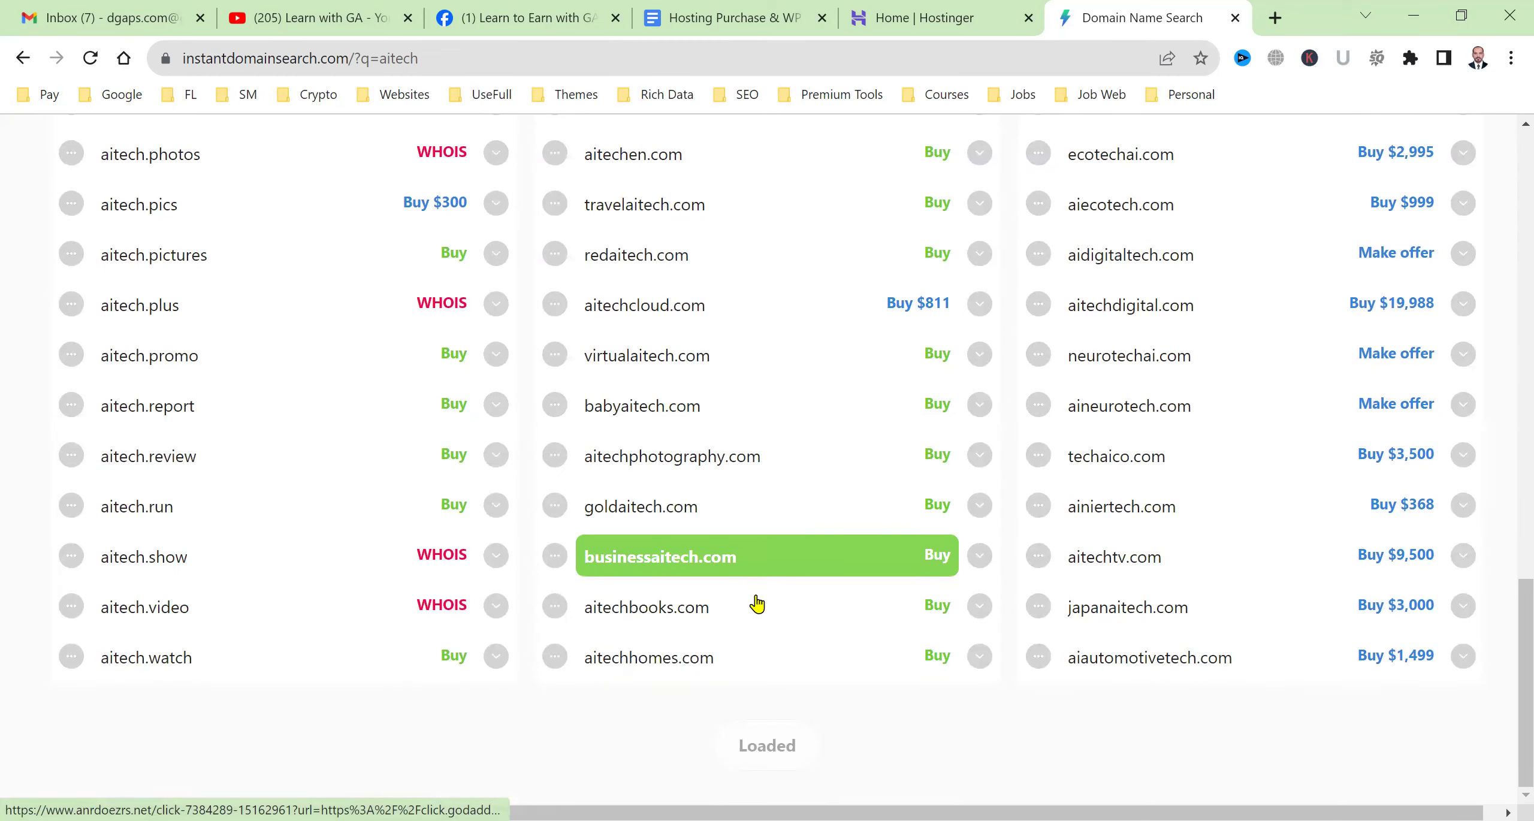
{"action": "scroll", "coordinate": [742, 635], "scroll_direction": "up", "scroll_amount": 6}
{"action": "scroll", "coordinate": [737, 610], "scroll_direction": "up", "scroll_amount": 14}
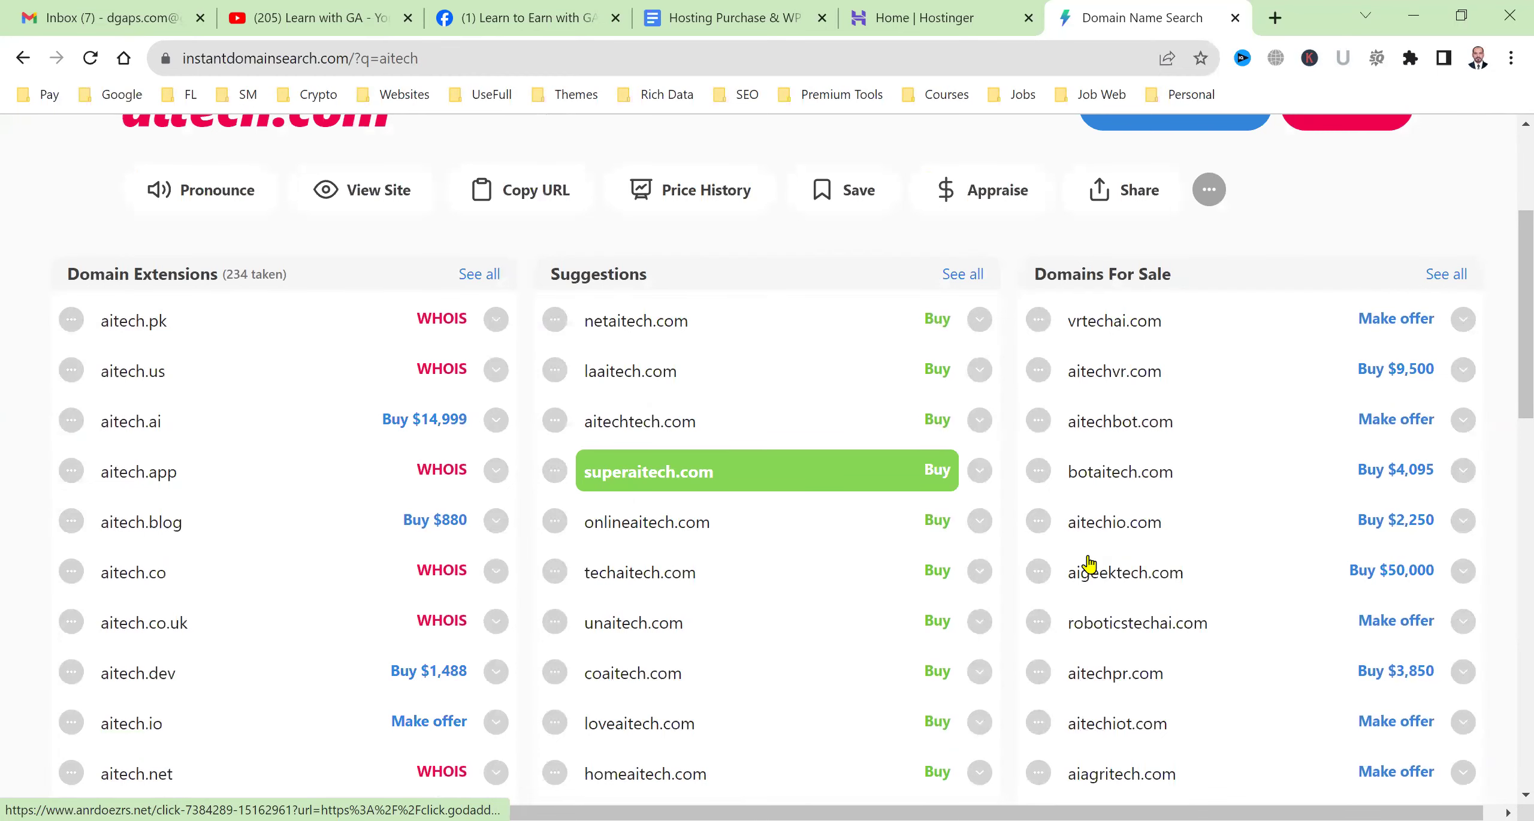
{"action": "key", "text": "ctrl+Page_Up"}
{"action": "left_click", "coordinate": [1183, 407]}
Check superaitech.com availability with the .com extension and claim it as the free domain.
{"action": "left_click", "coordinate": [811, 481]}
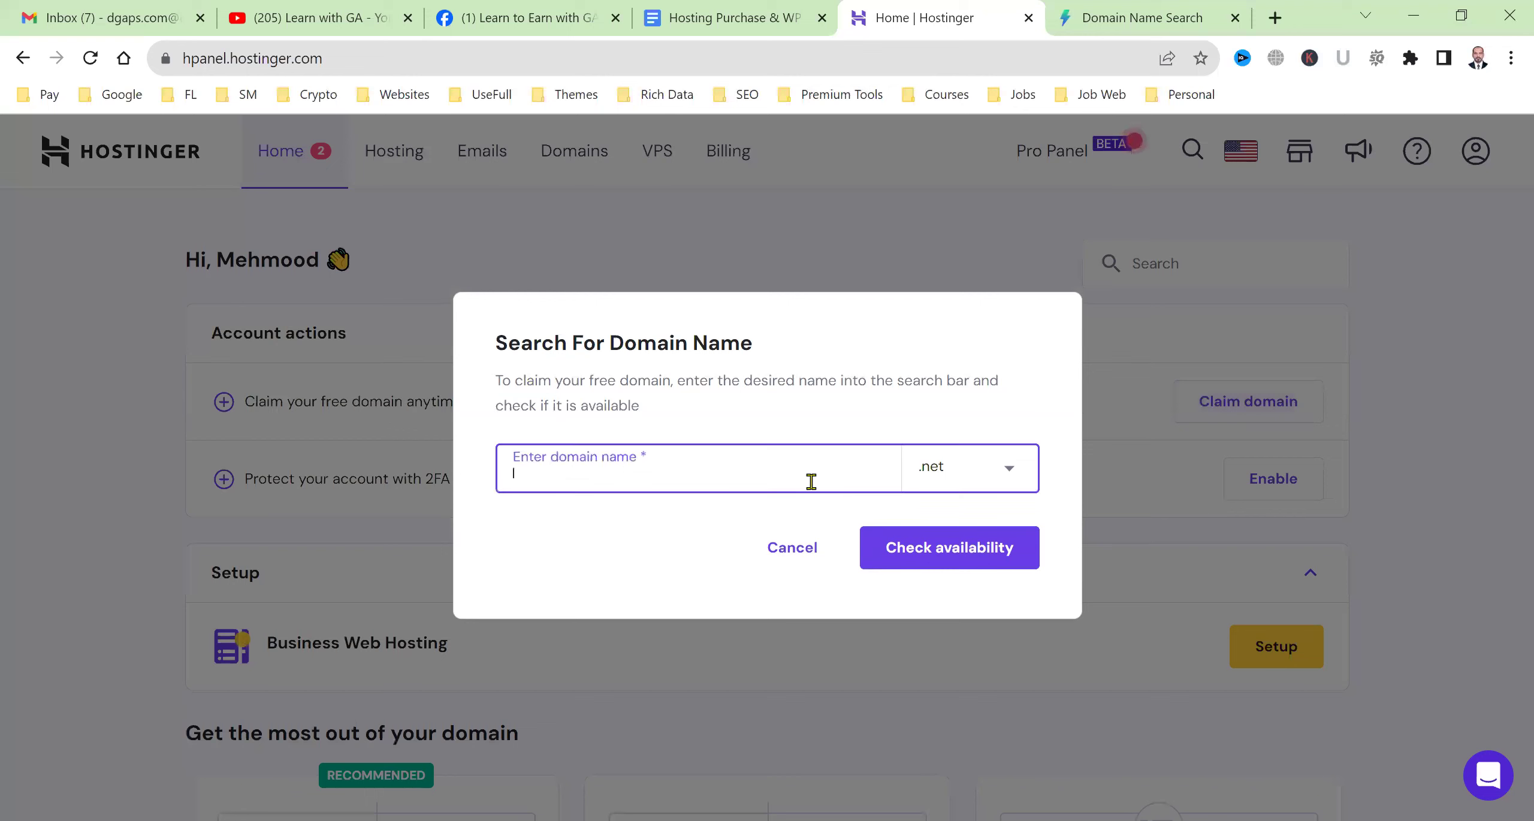
{"action": "type", "text": "superaitech"}
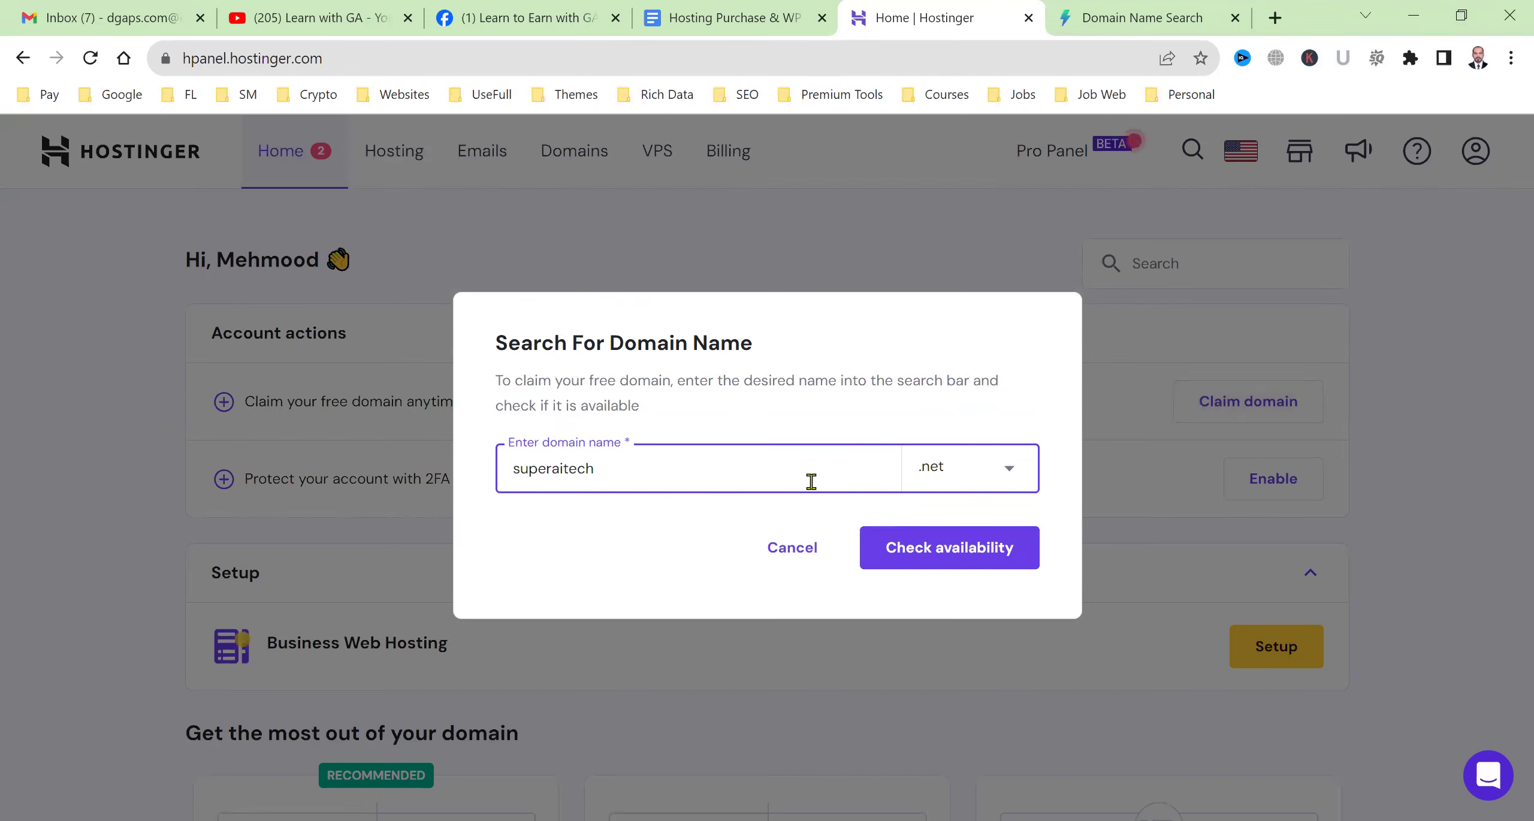
{"action": "left_click", "coordinate": [930, 488]}
{"action": "type", "text": ".com"}
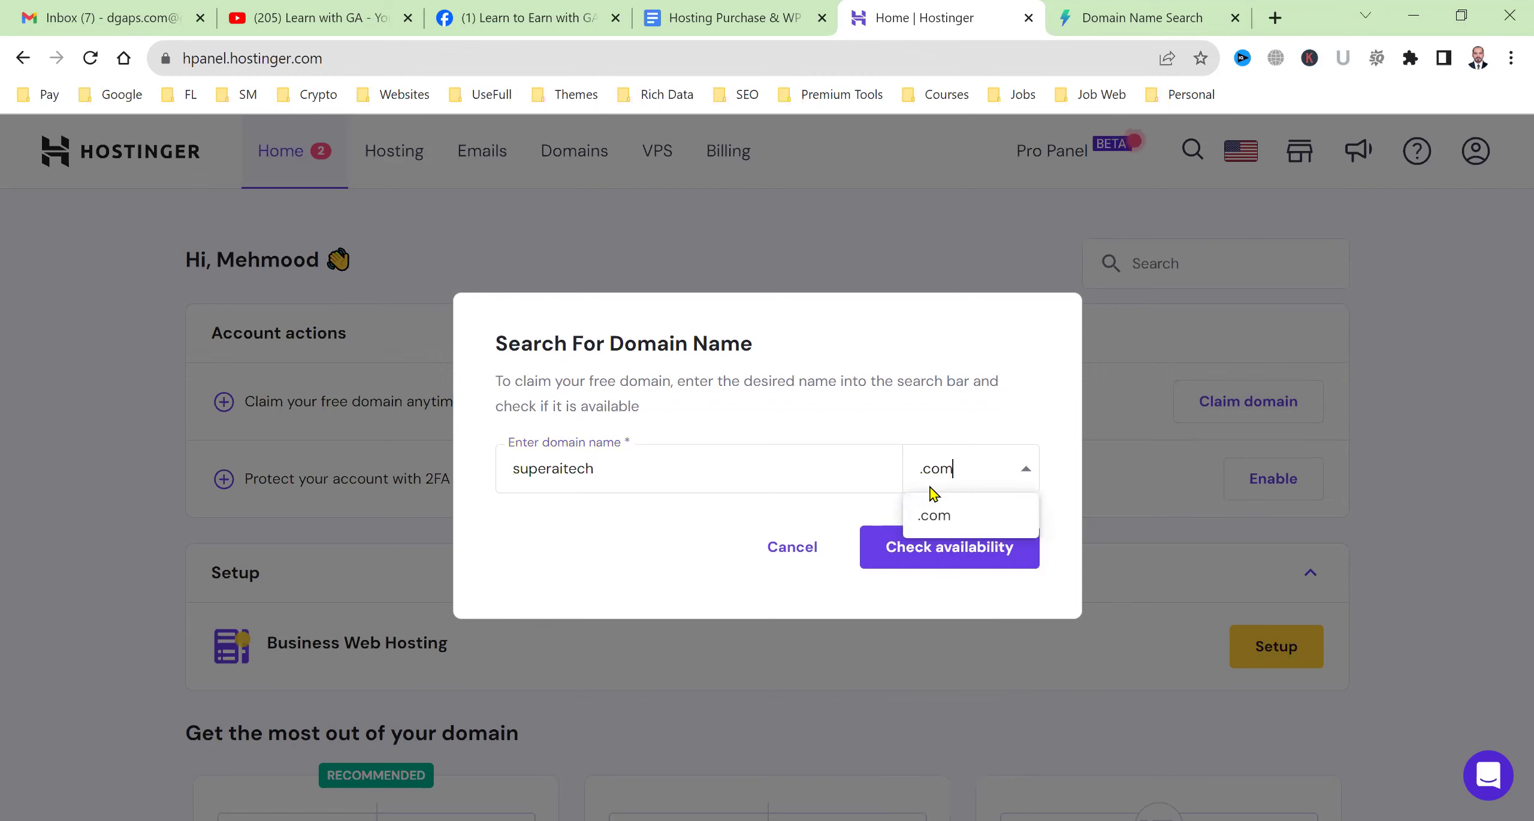
{"action": "left_click", "coordinate": [945, 515]}
{"action": "left_click", "coordinate": [959, 543]}
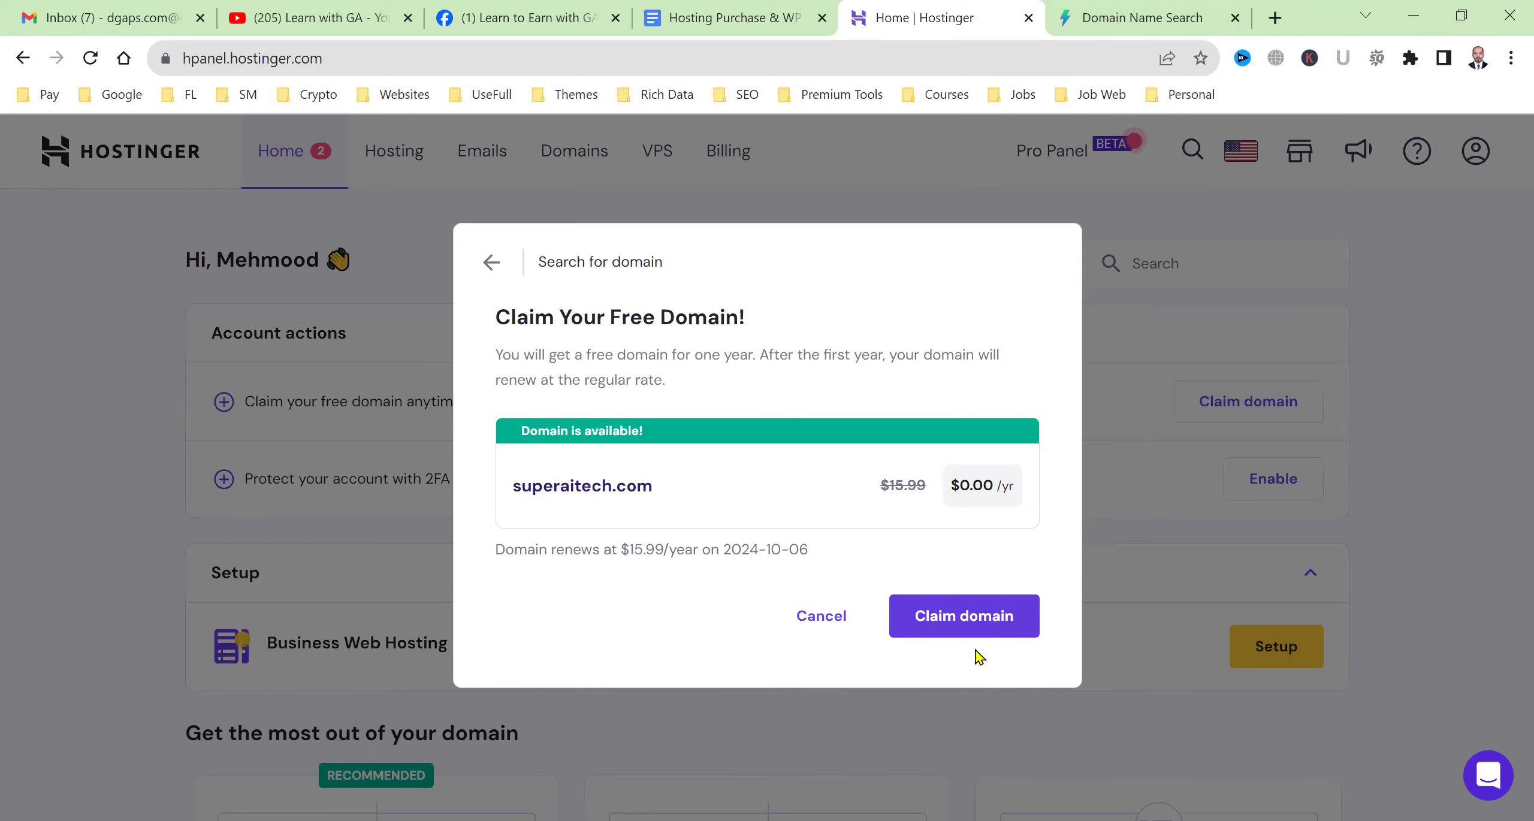
{"action": "left_click", "coordinate": [974, 629]}
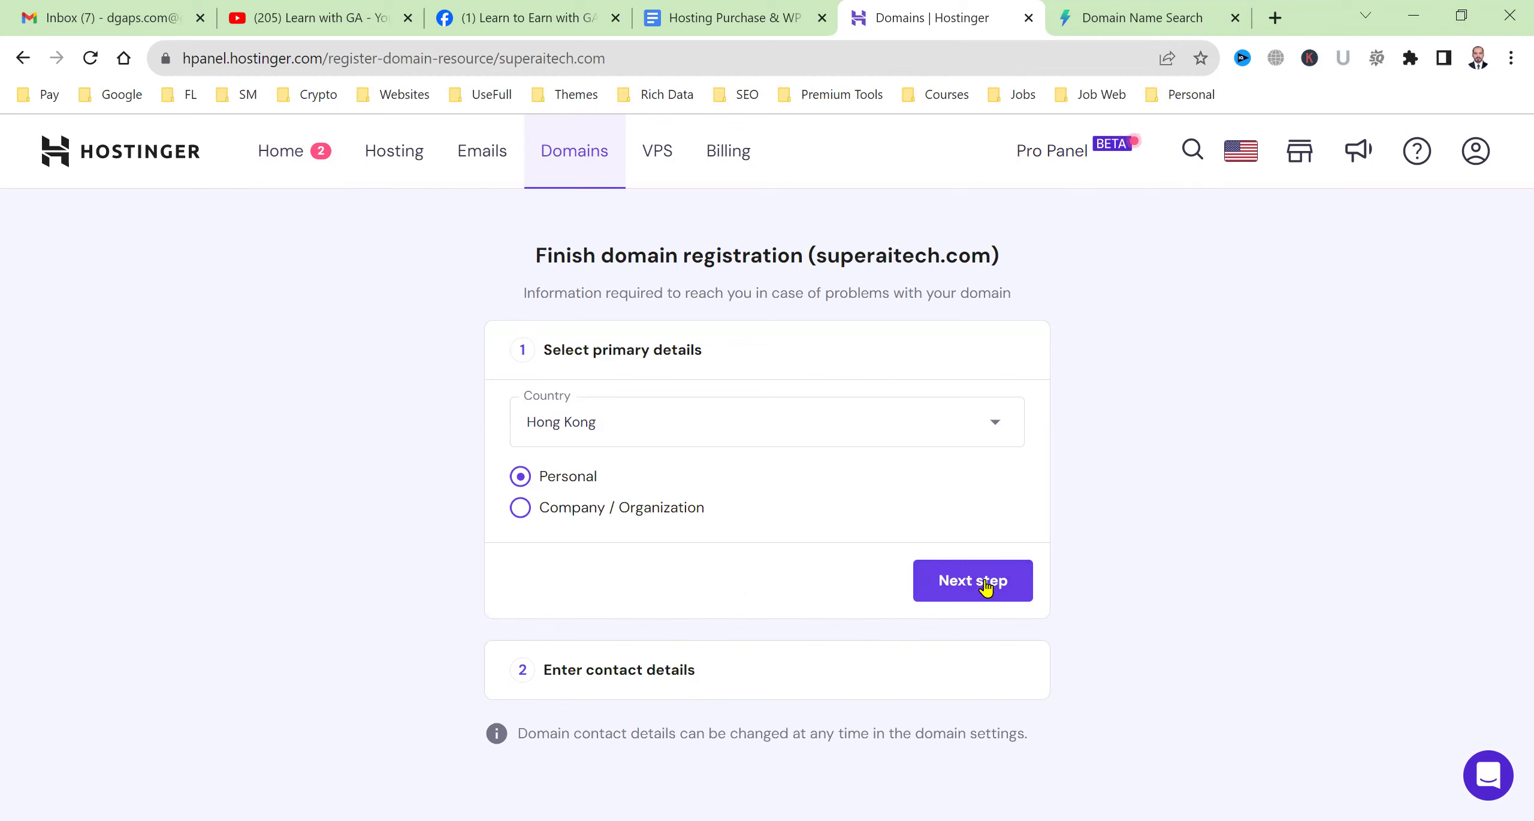
Move to the contact details step and fill in the city and address fields.
{"action": "left_click", "coordinate": [944, 599]}
{"action": "scroll", "coordinate": [739, 579], "scroll_direction": "down", "scroll_amount": 5}
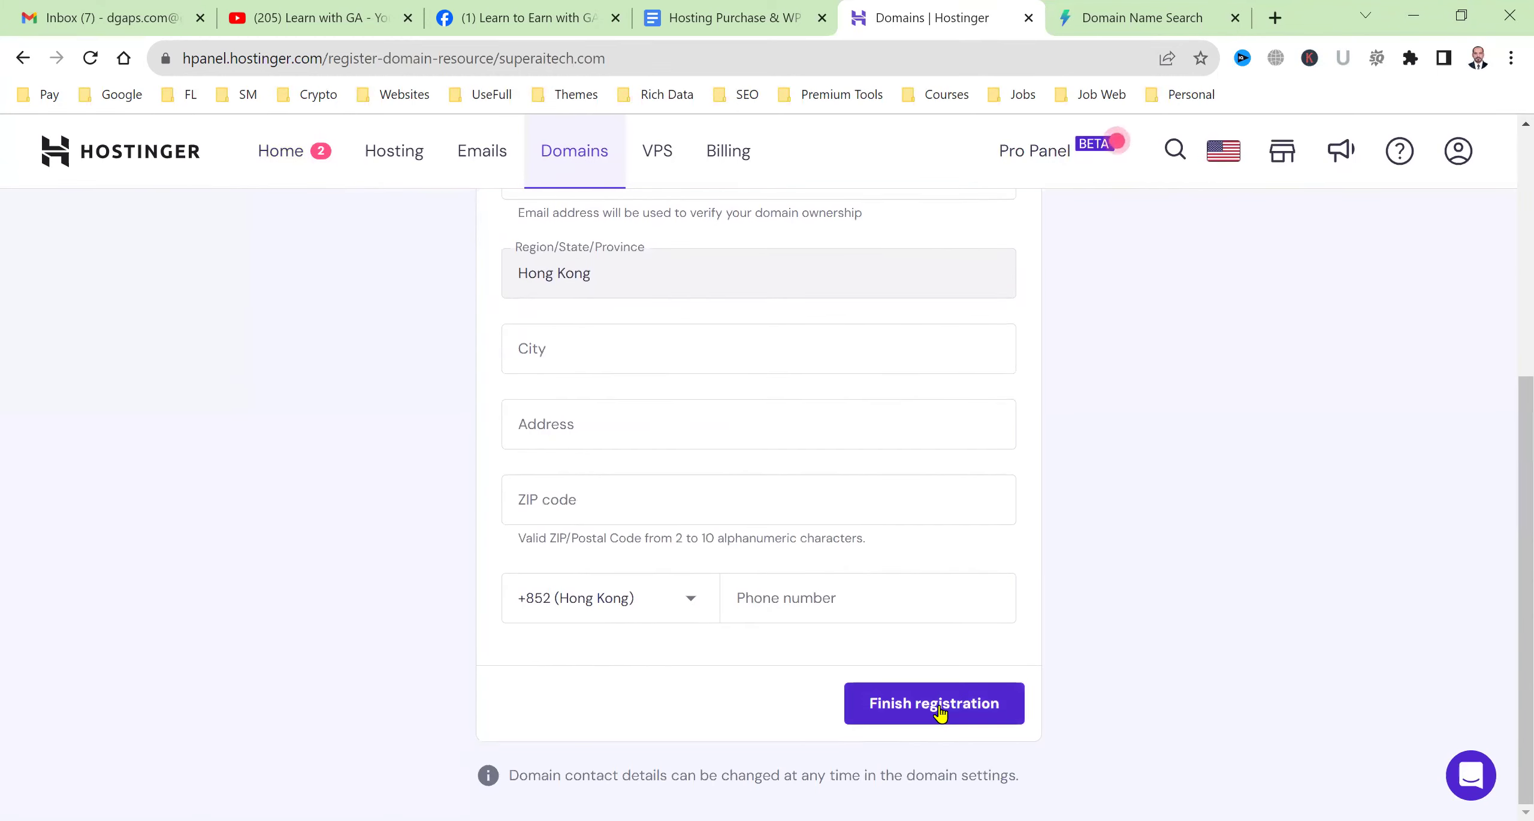
{"action": "left_click", "coordinate": [941, 713]}
{"action": "left_click", "coordinate": [673, 354]}
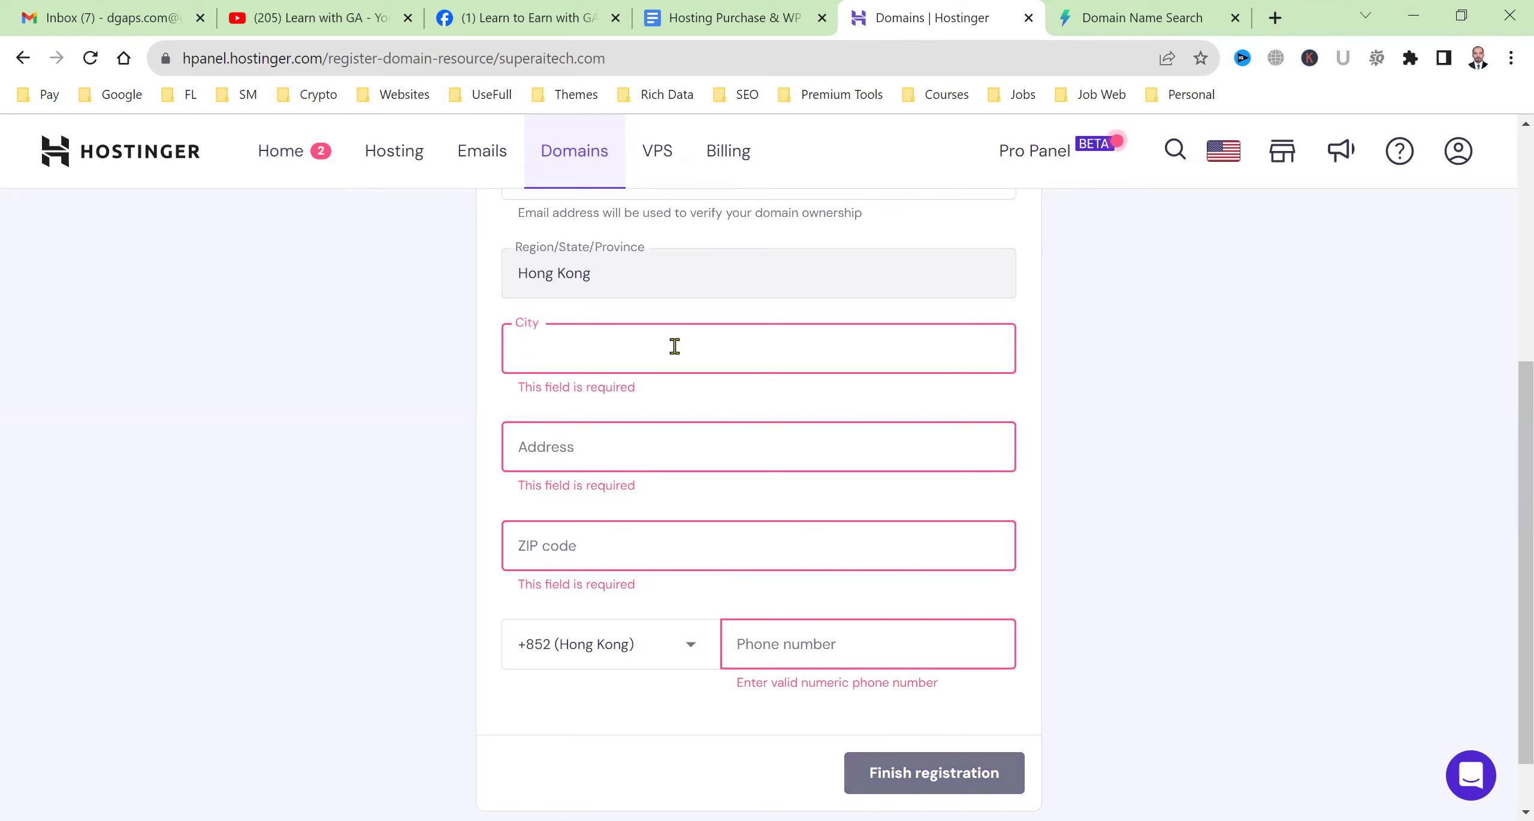
{"action": "type", "text": "Hongkong"}
{"action": "key", "text": "Tab"}
{"action": "type", "text": "B"}
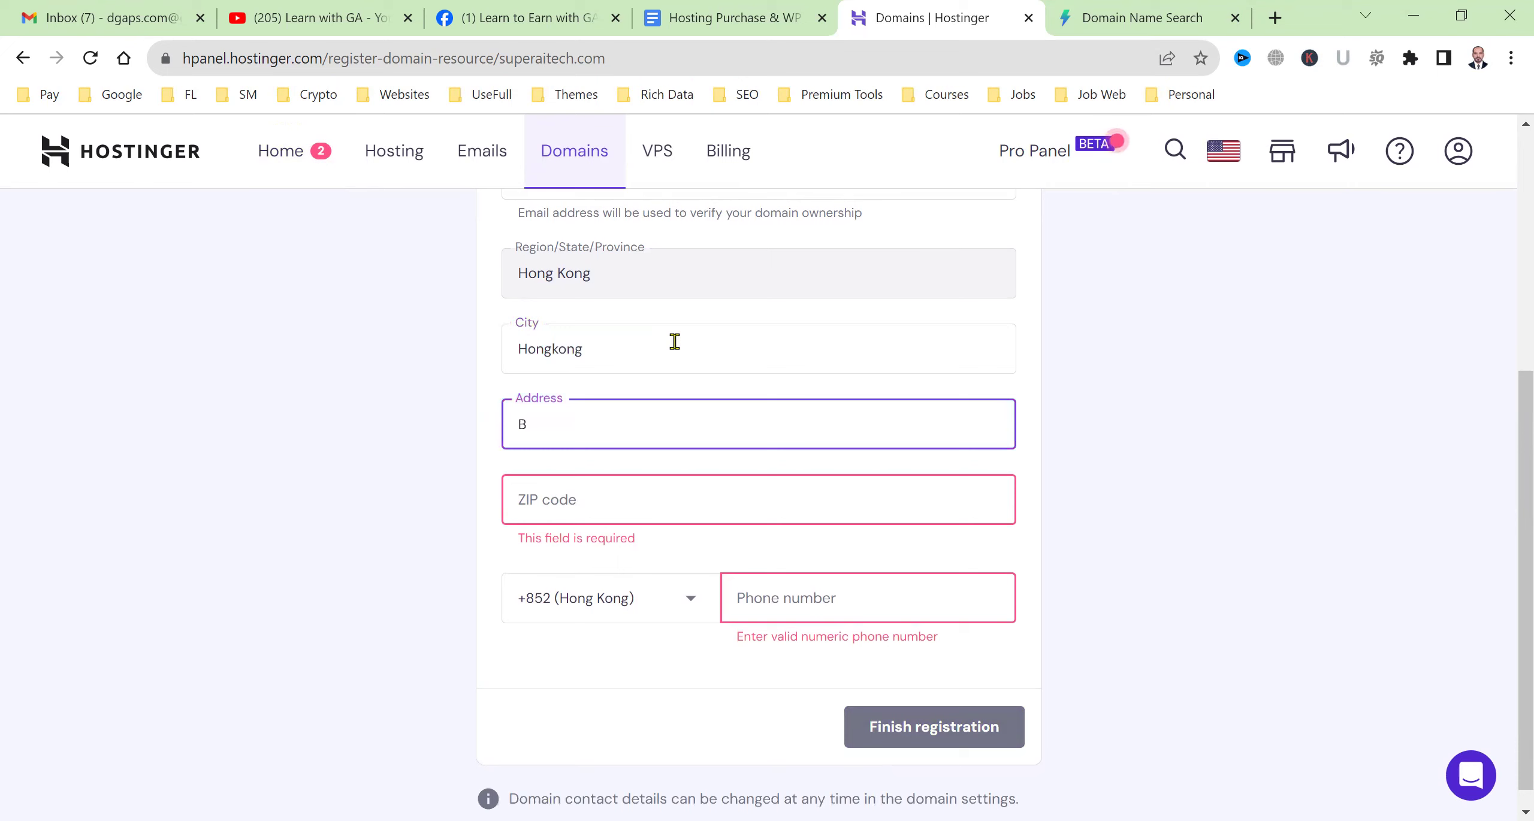
{"action": "key", "text": "Tab"}
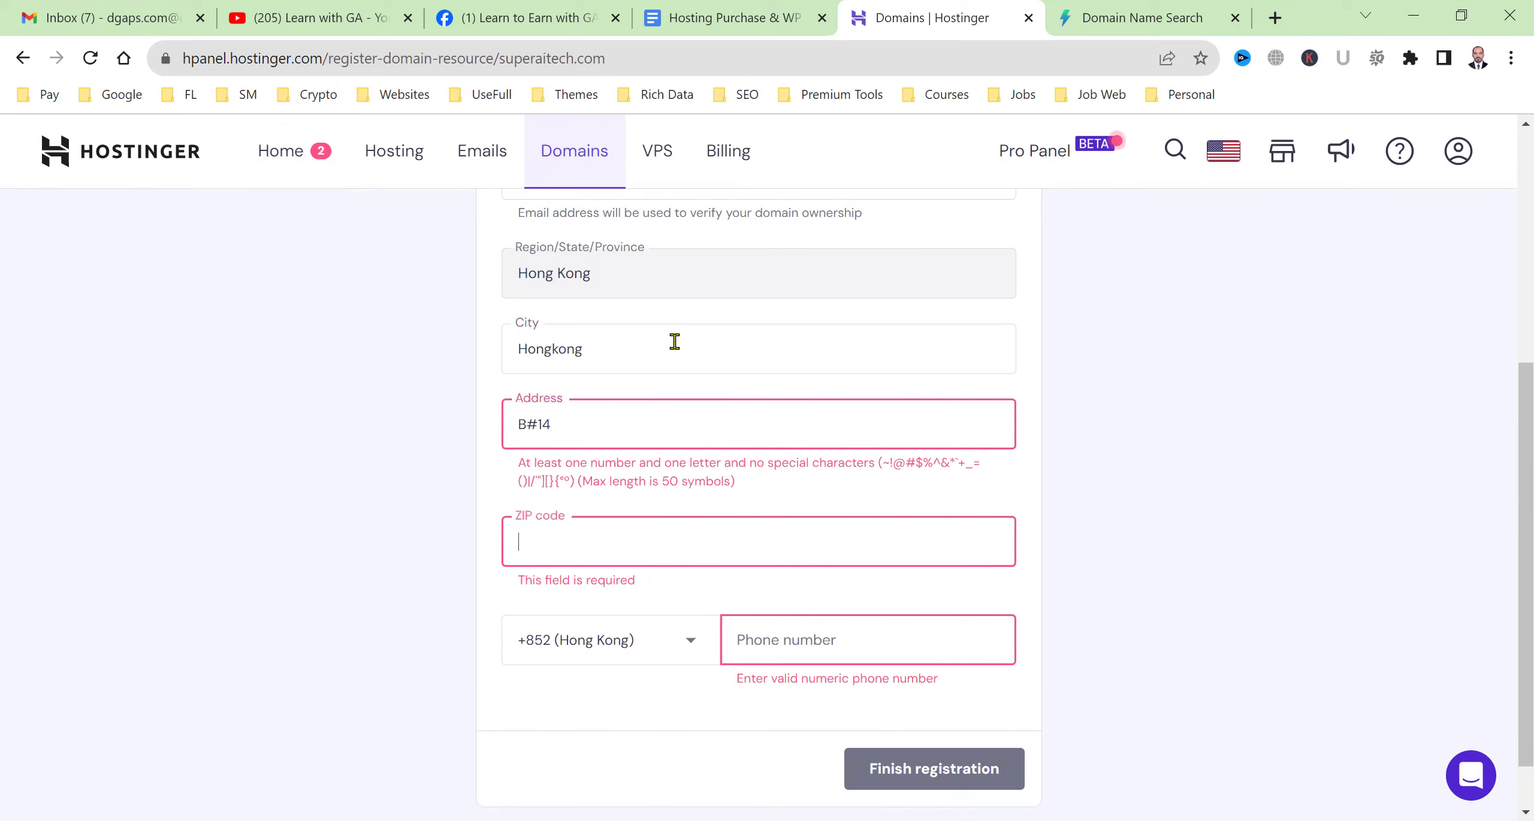
{"action": "left_click", "coordinate": [540, 437]}
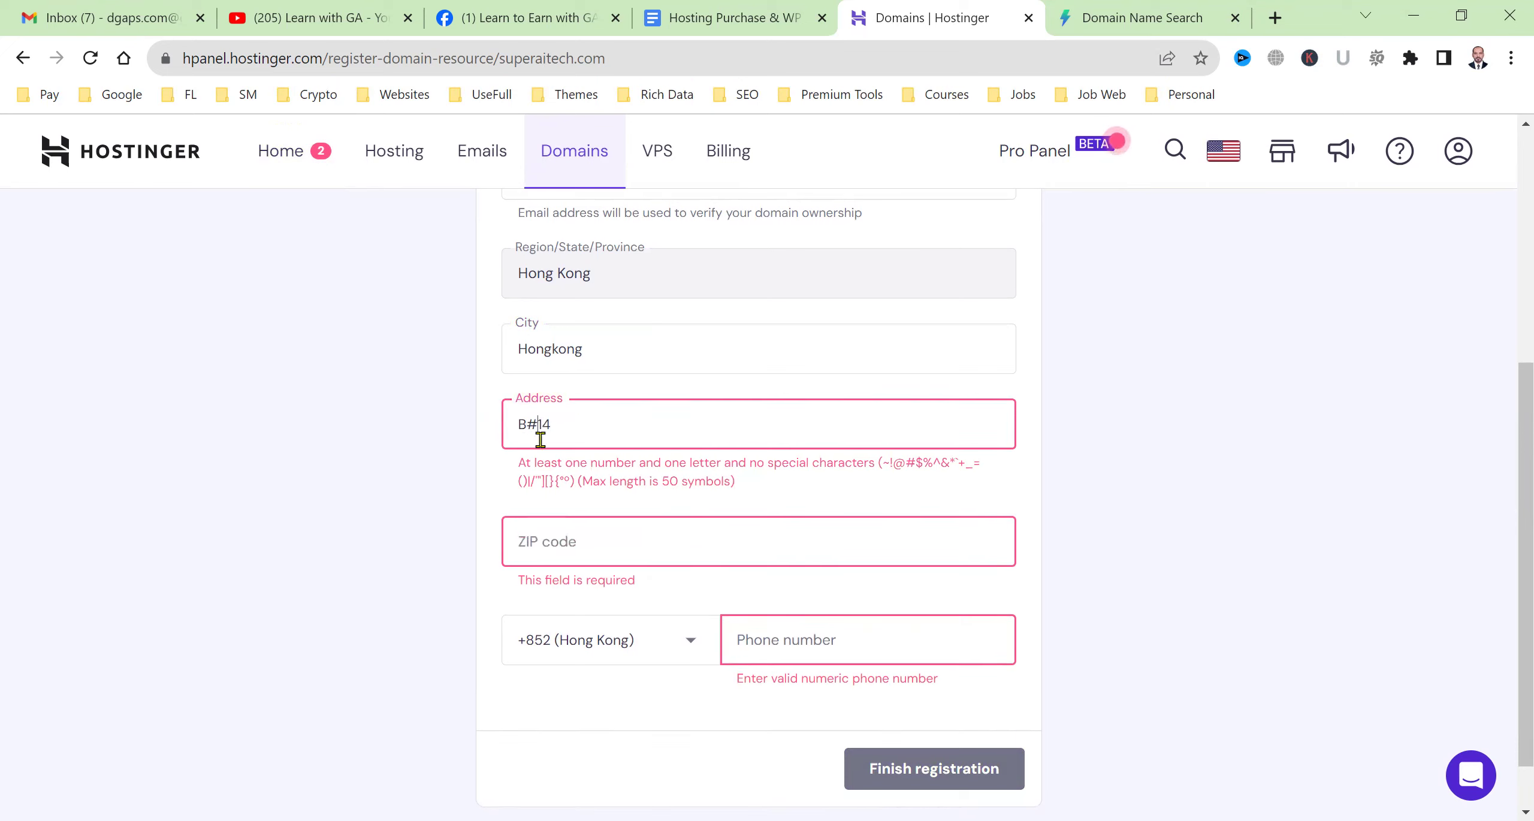
{"action": "key", "text": "BackSpace"}
Enter the ZIP code and phone number without spaces, then finish the domain registration.
{"action": "left_click", "coordinate": [620, 503]}
{"action": "type", "text": "58150"}
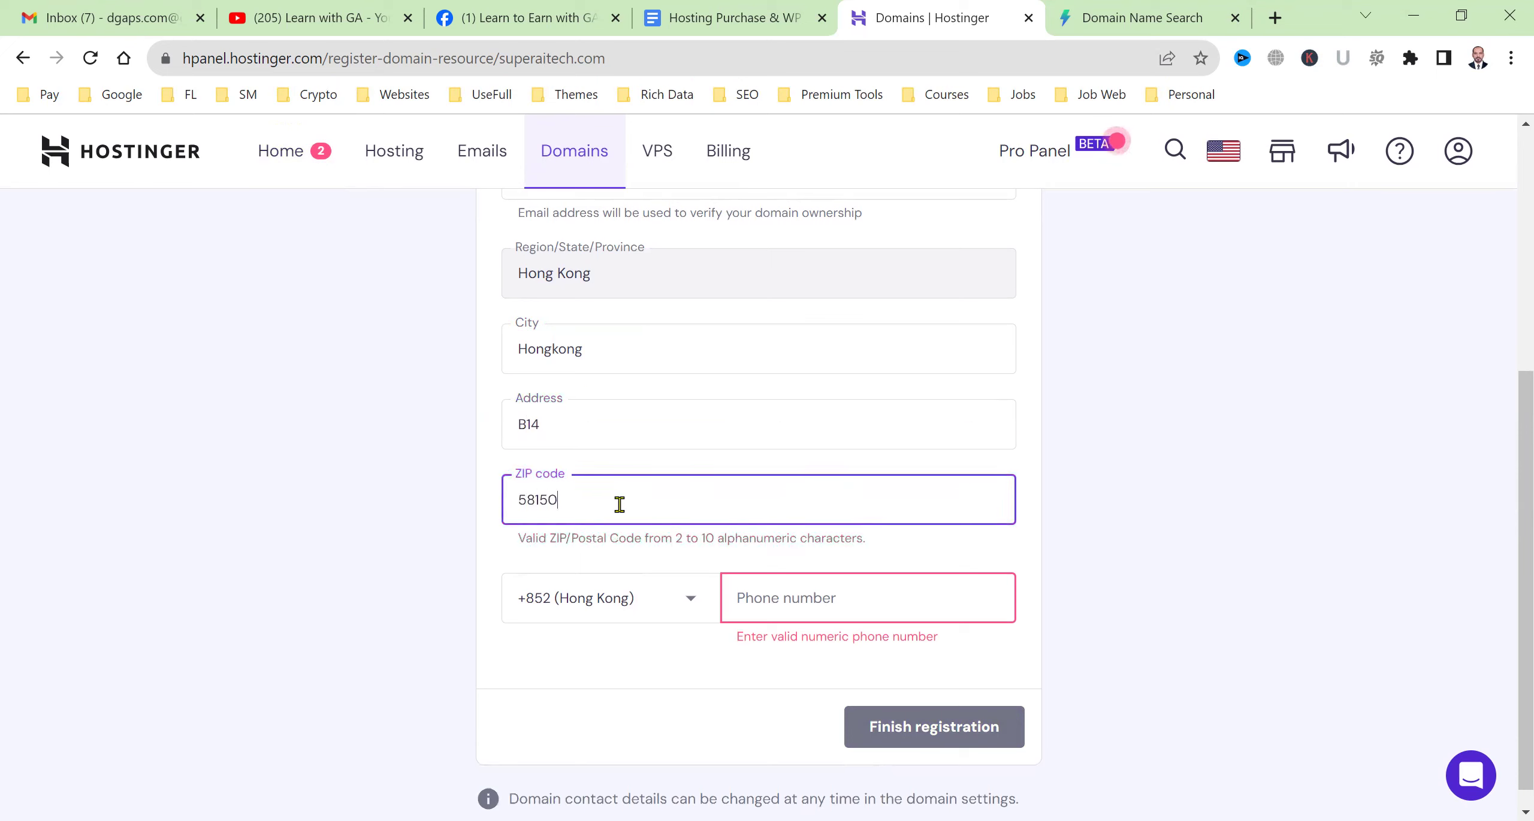
{"action": "left_click", "coordinate": [766, 595]}
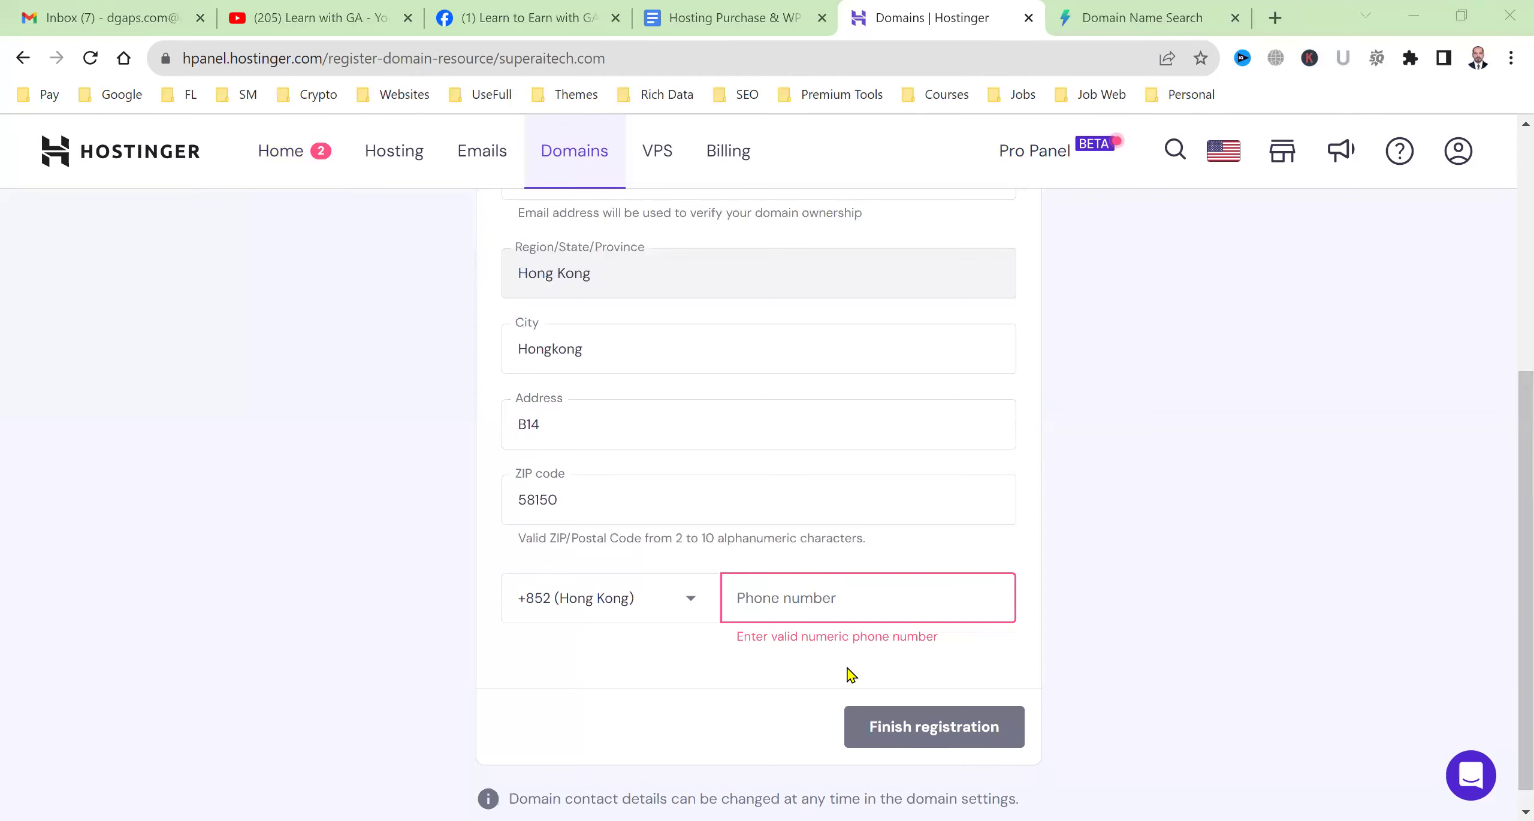
{"action": "type", "text": "9584 0541"}
{"action": "left_click", "coordinate": [777, 604]}
{"action": "key", "text": "BackSpace"}
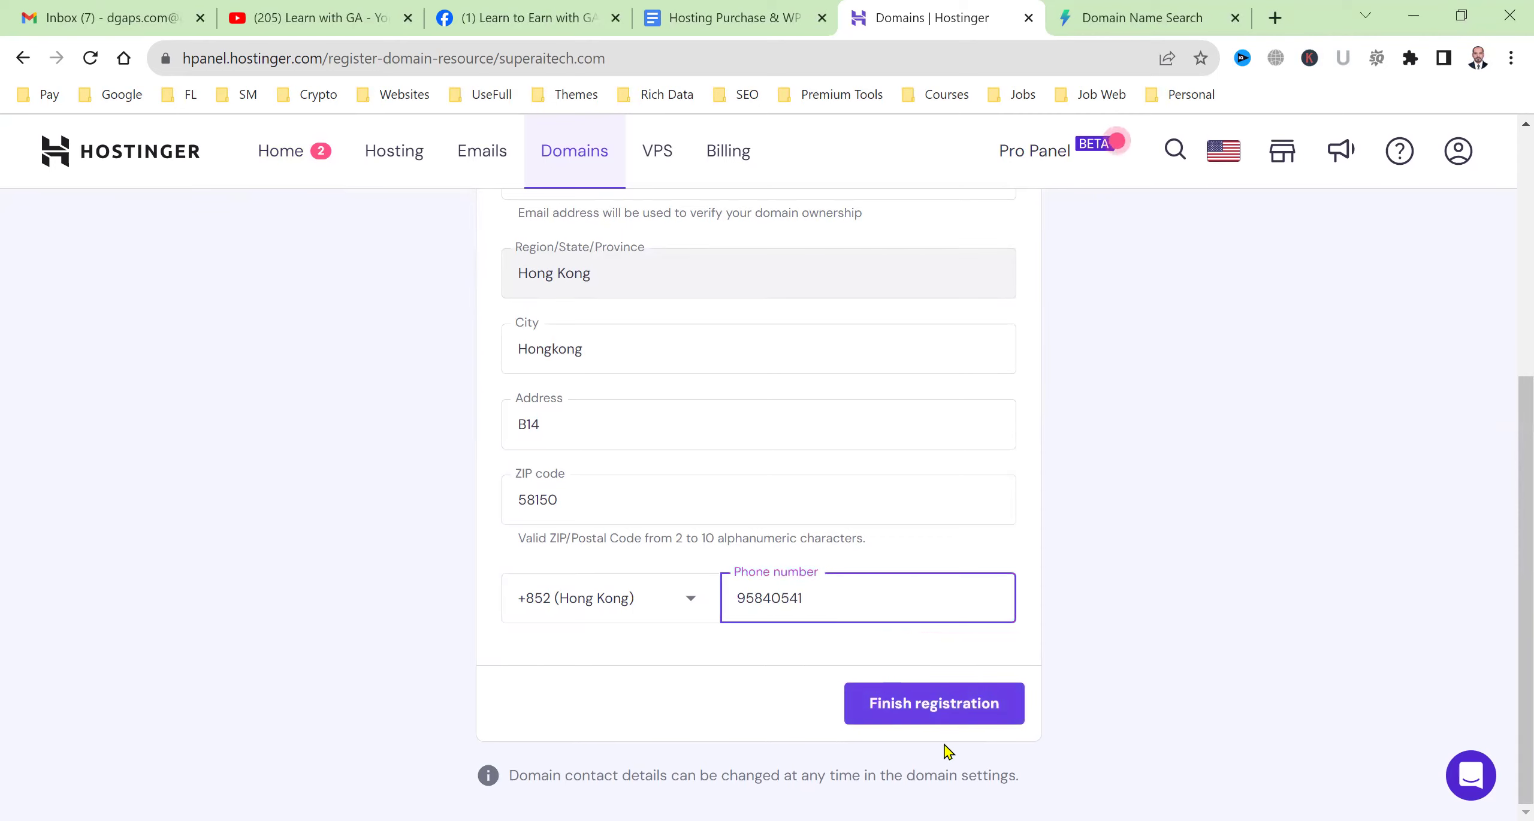
{"action": "left_click", "coordinate": [916, 725]}
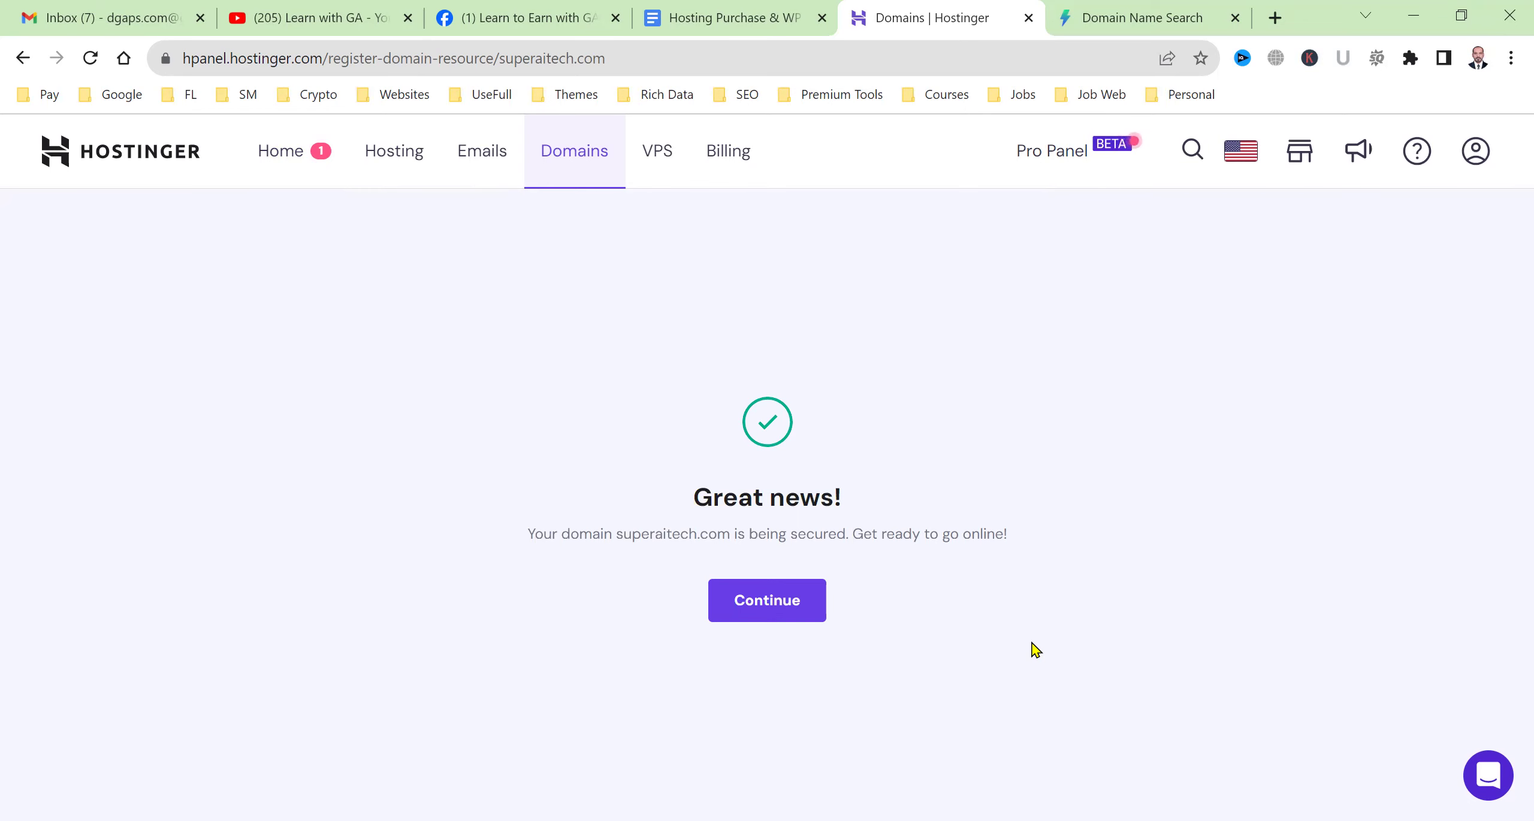
Continue past the Great news confirmation to the $1.99/mo Web Hosting offer.
{"action": "left_click", "coordinate": [1102, 13]}
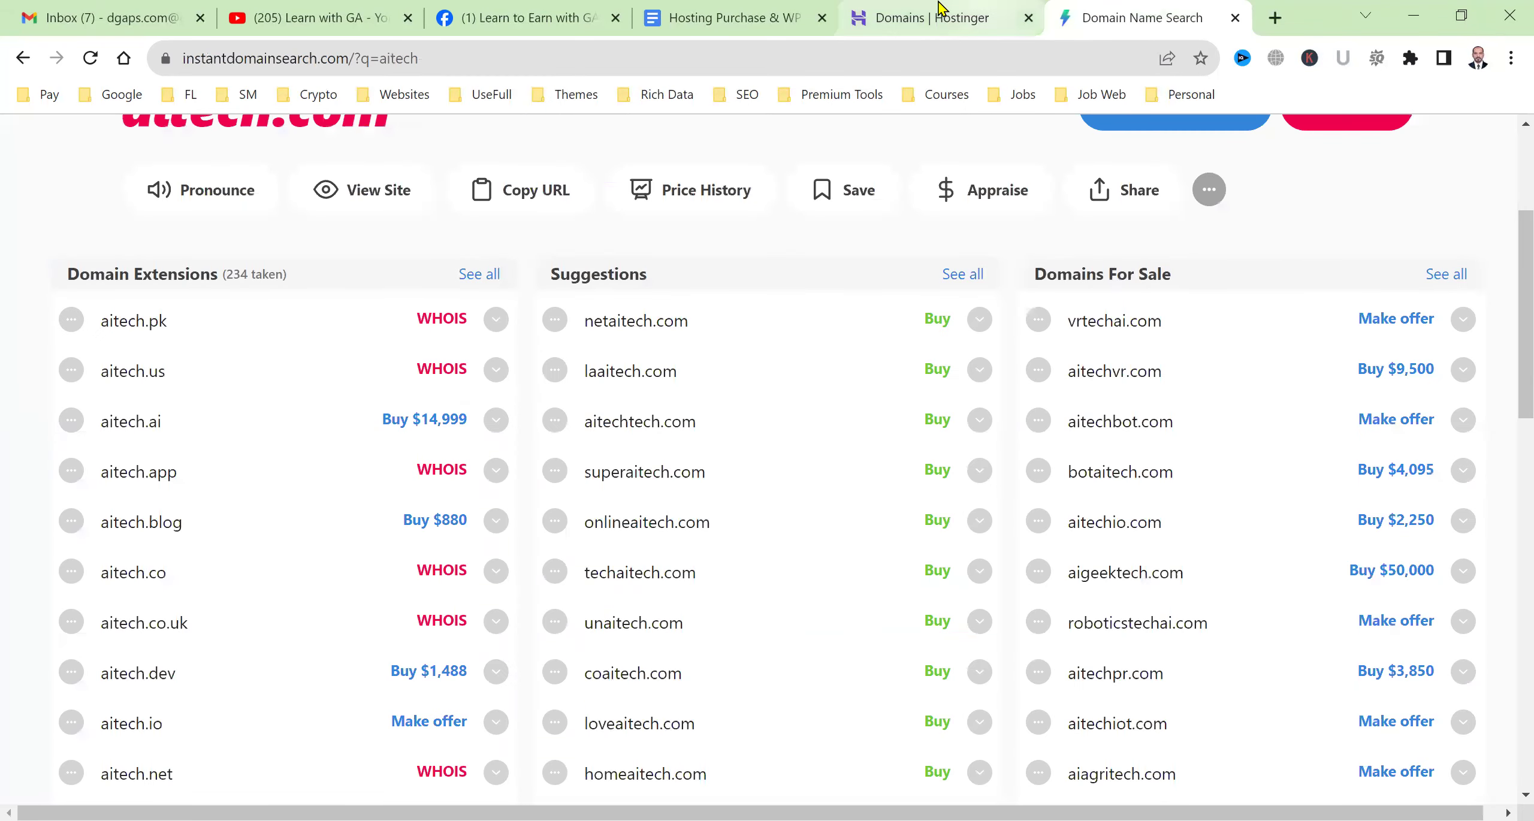
{"action": "left_click", "coordinate": [935, 18]}
{"action": "left_click", "coordinate": [758, 602]}
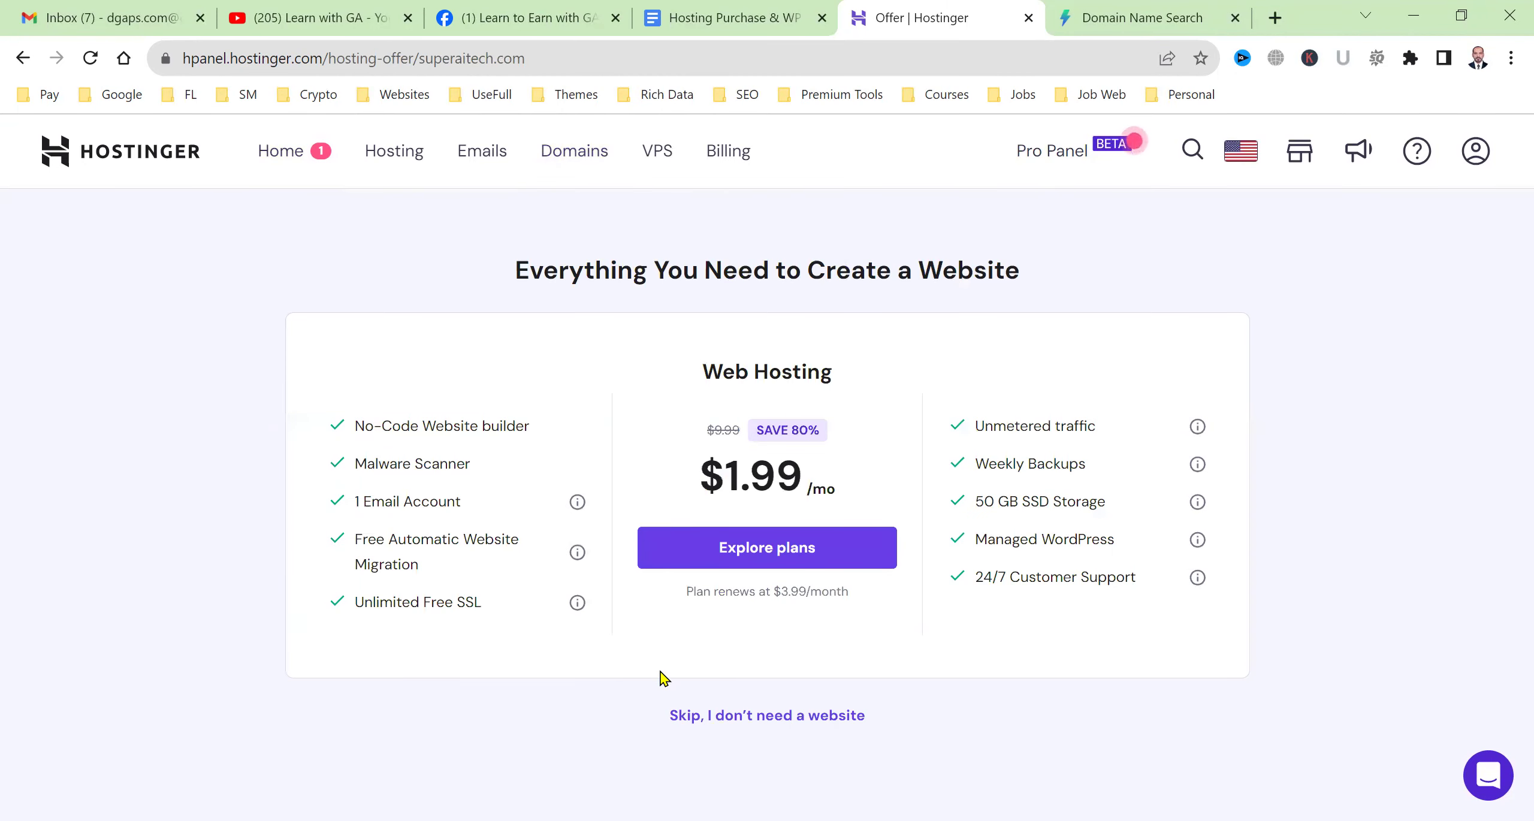
Add item 3 'Search your domain from: instantdomainsearch.com' to the guide's Next Step list.
{"action": "left_click", "coordinate": [735, 15]}
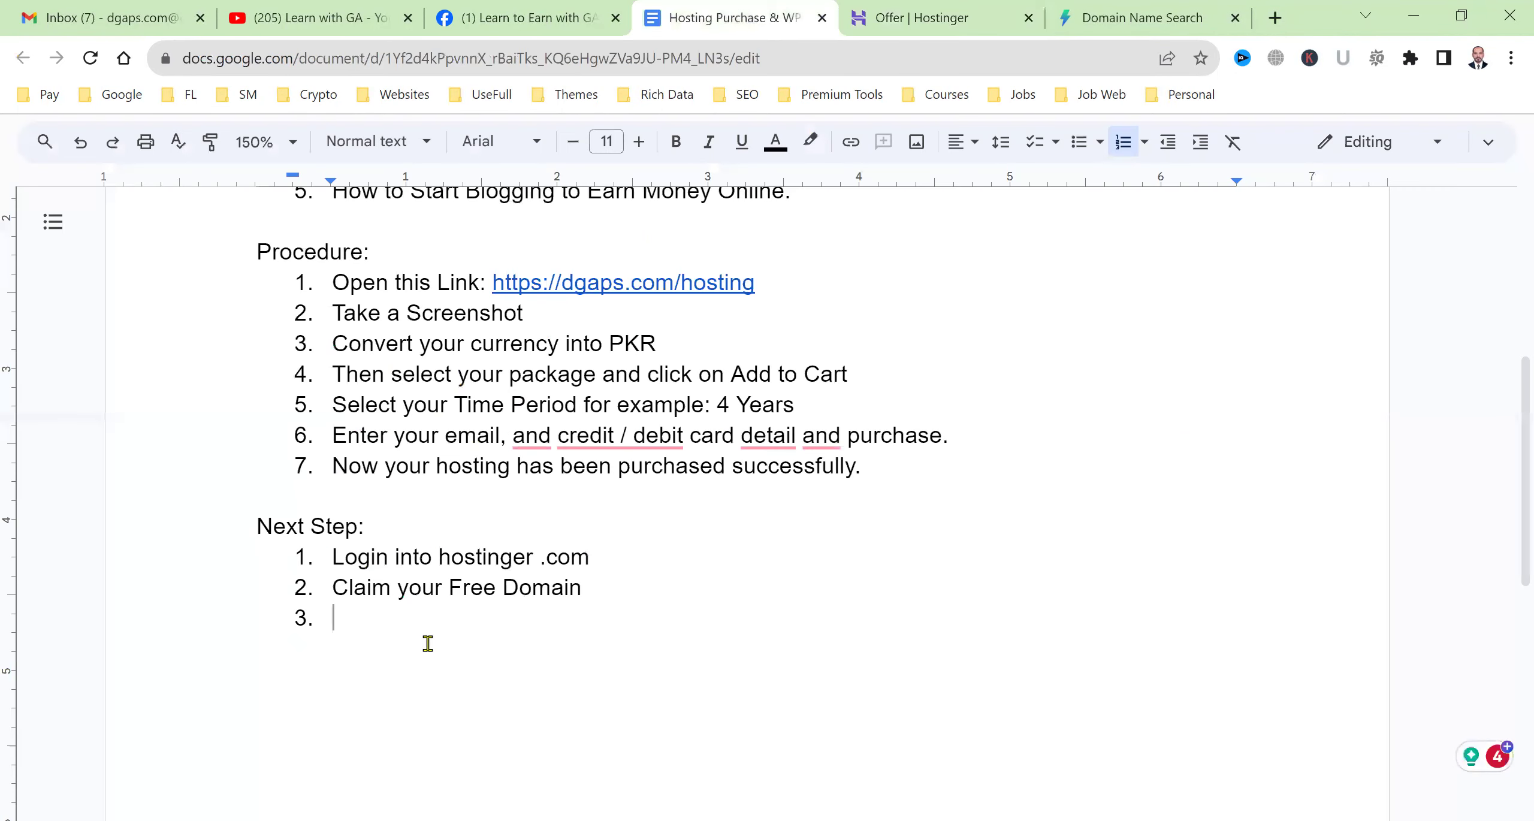
{"action": "type", "text": "I sear"}
{"action": "key", "text": "BackSpace"}
{"action": "key", "text": "BackSpace"}
{"action": "key", "text": "BackSpace"}
{"action": "key", "text": "BackSpace"}
{"action": "key", "text": "BackSpace"}
{"action": "key", "text": "BackSpace"}
{"action": "type", "text": "Search your "}
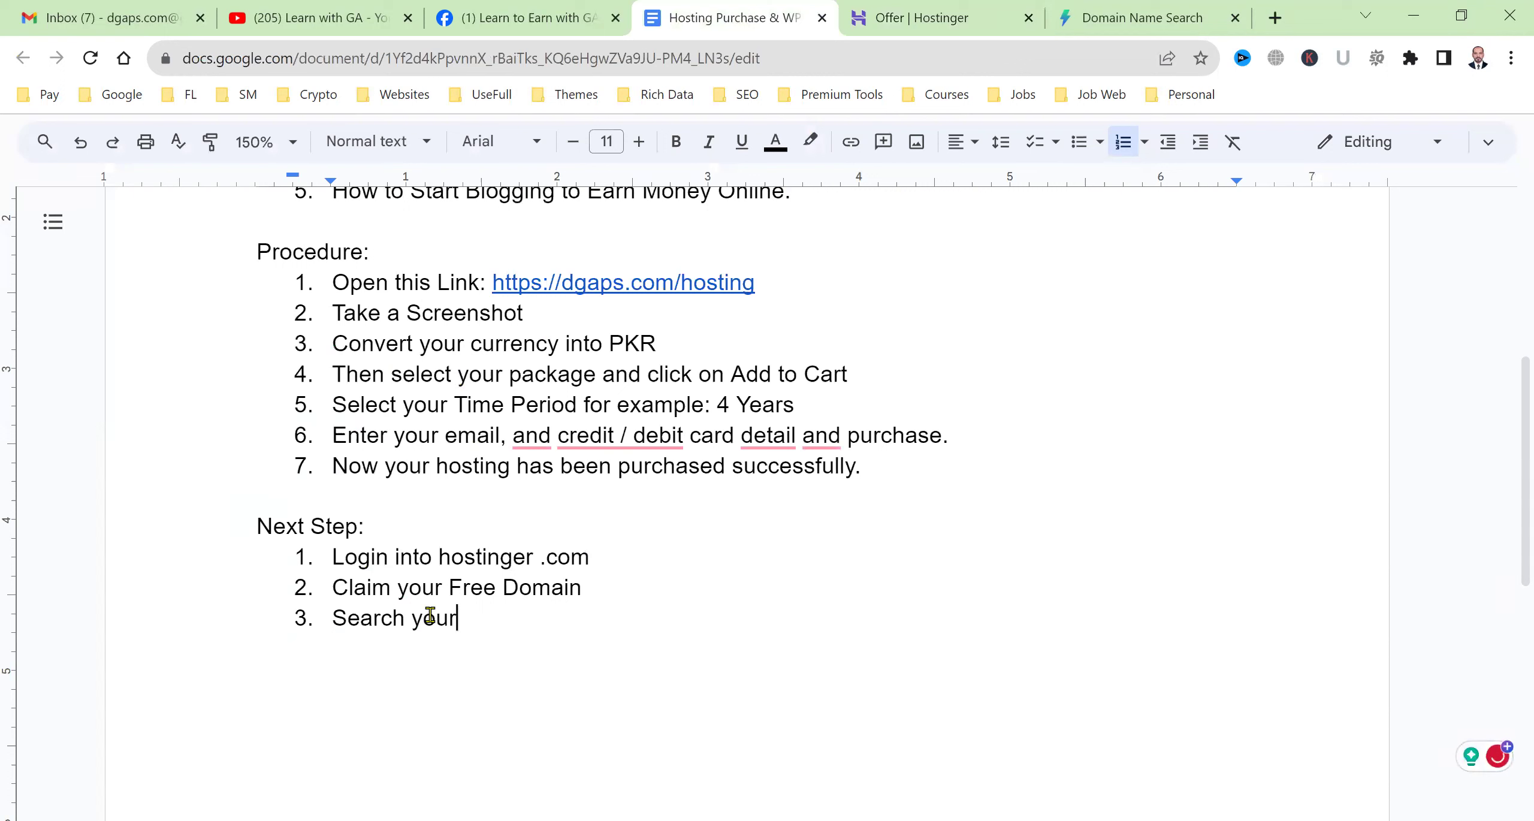
{"action": "type", "text": "domain from"}
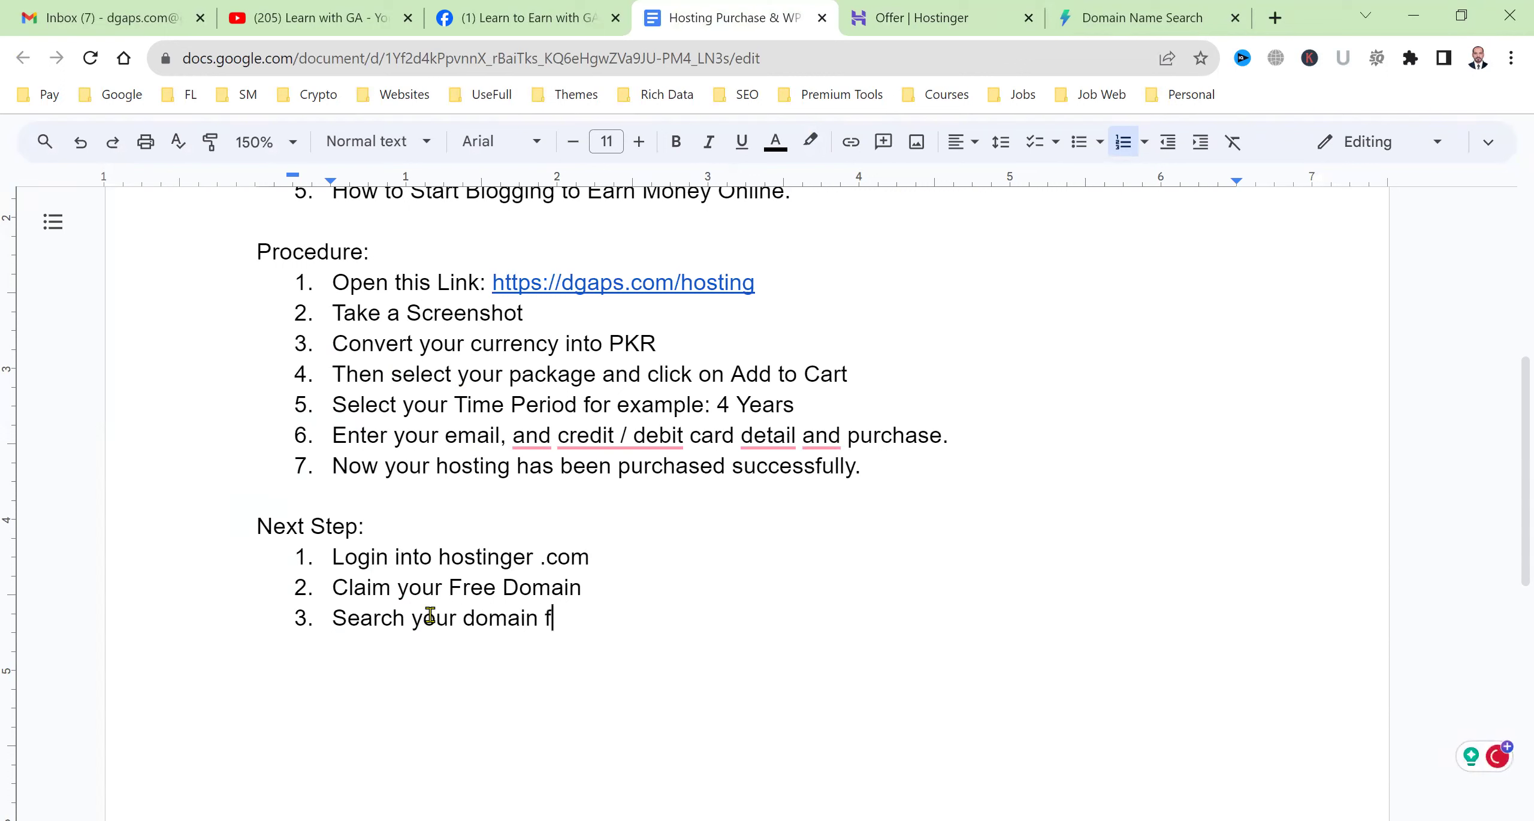
{"action": "key", "text": "BackSpace"}
{"action": "type", "text": ": instant domainsearch.com"}
{"action": "key", "text": "Return"}
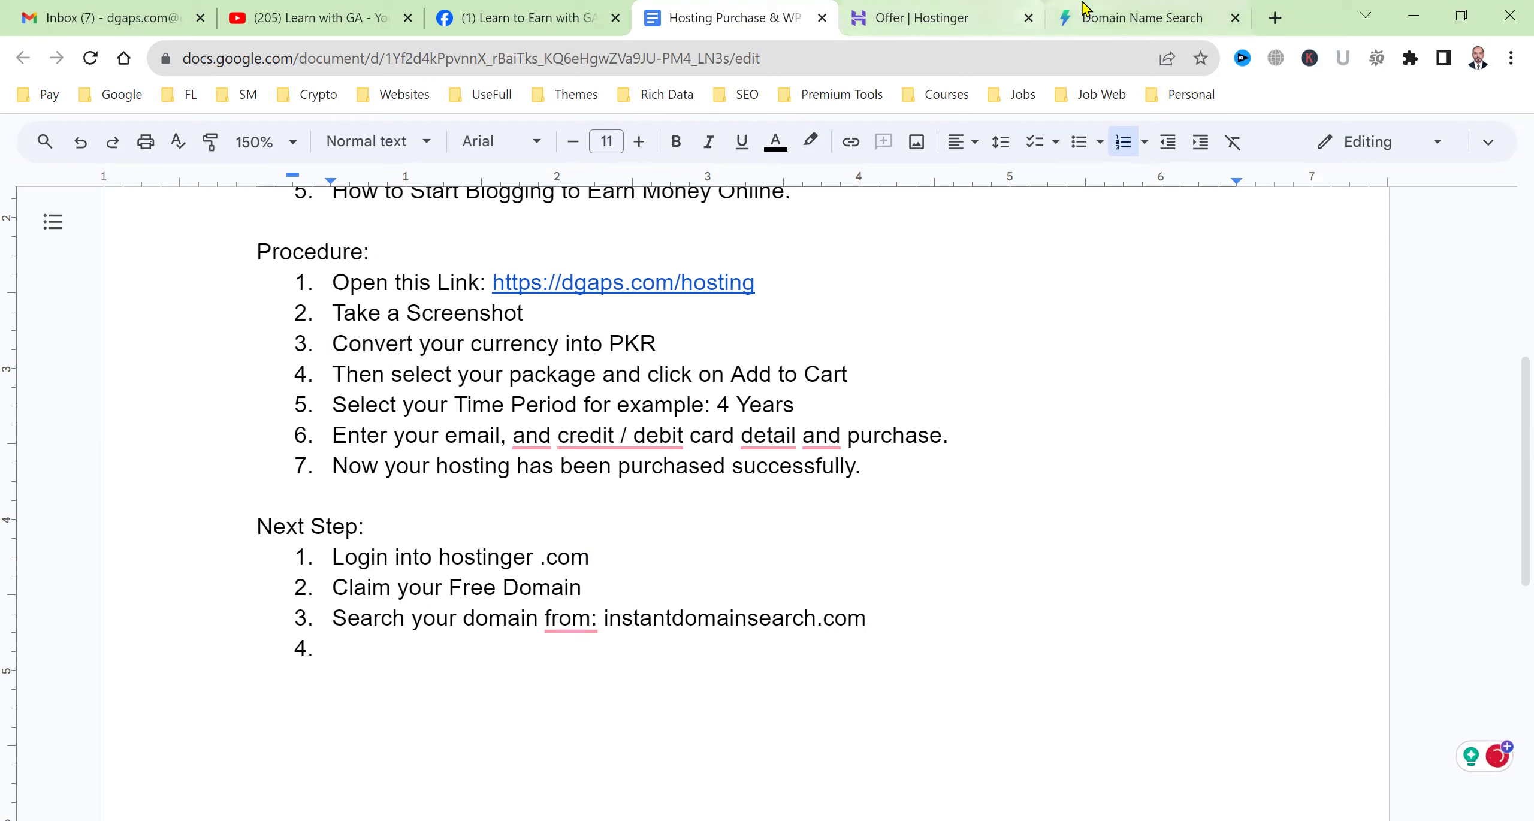
{"action": "left_click", "coordinate": [1083, 8]}
{"action": "left_click", "coordinate": [1007, 9]}
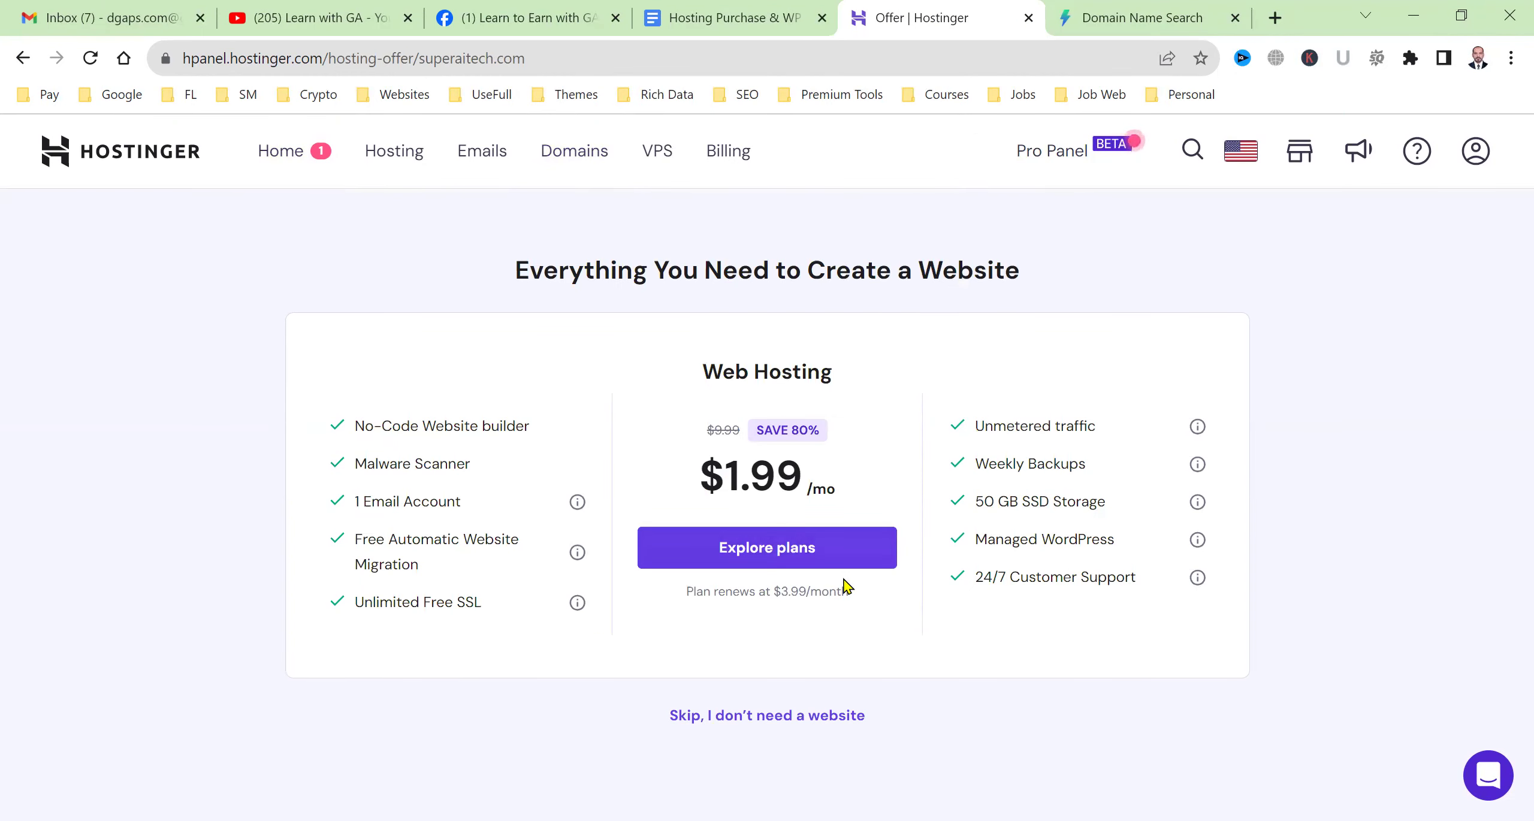
Skip the hosting offer, check the active superaitech.com overview, and open the Hosting section.
{"action": "left_click", "coordinate": [796, 719]}
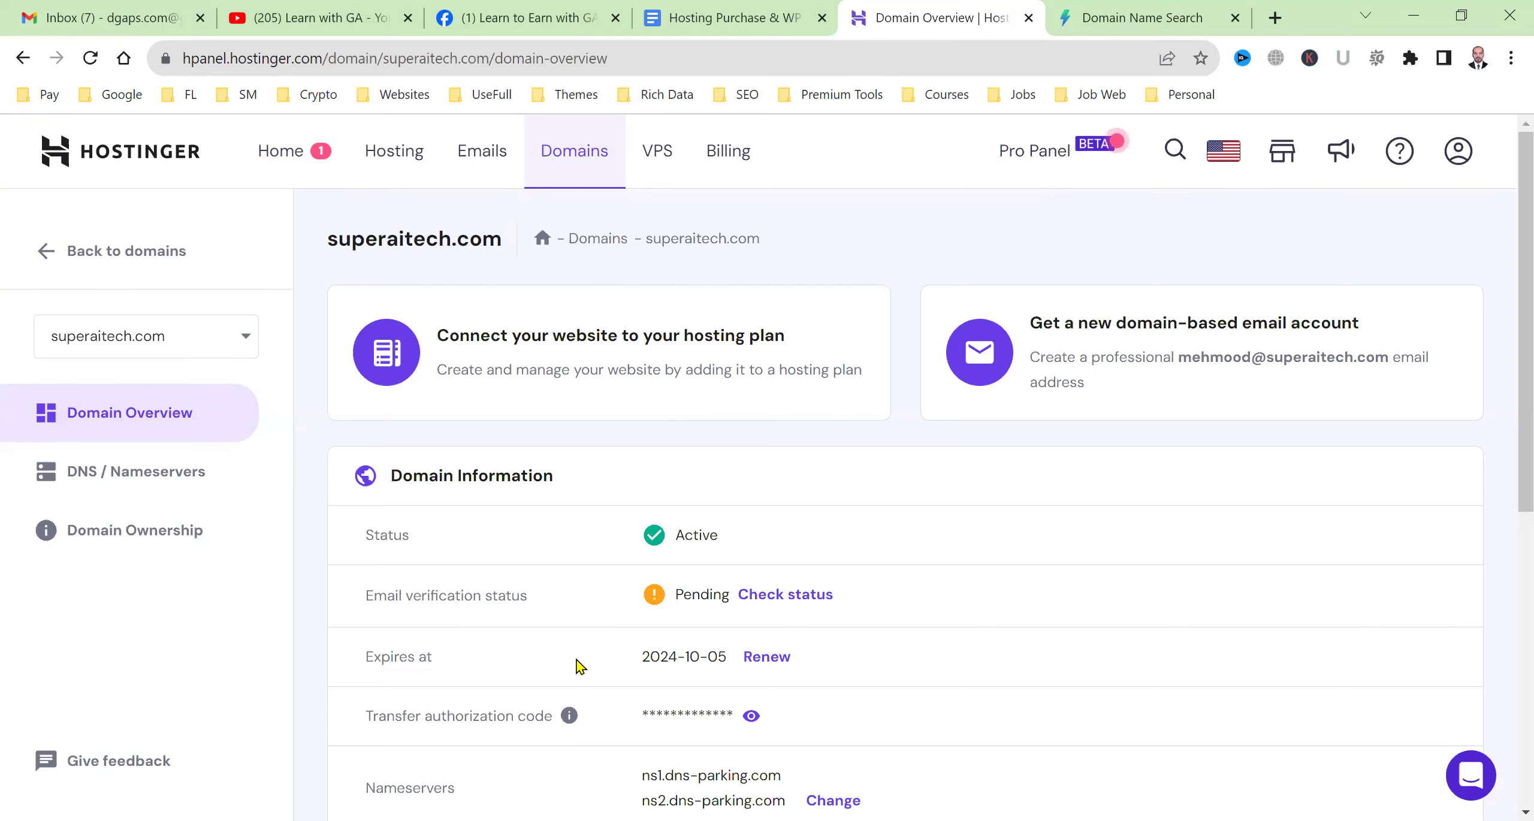
{"action": "scroll", "coordinate": [577, 664], "scroll_direction": "down", "scroll_amount": 5}
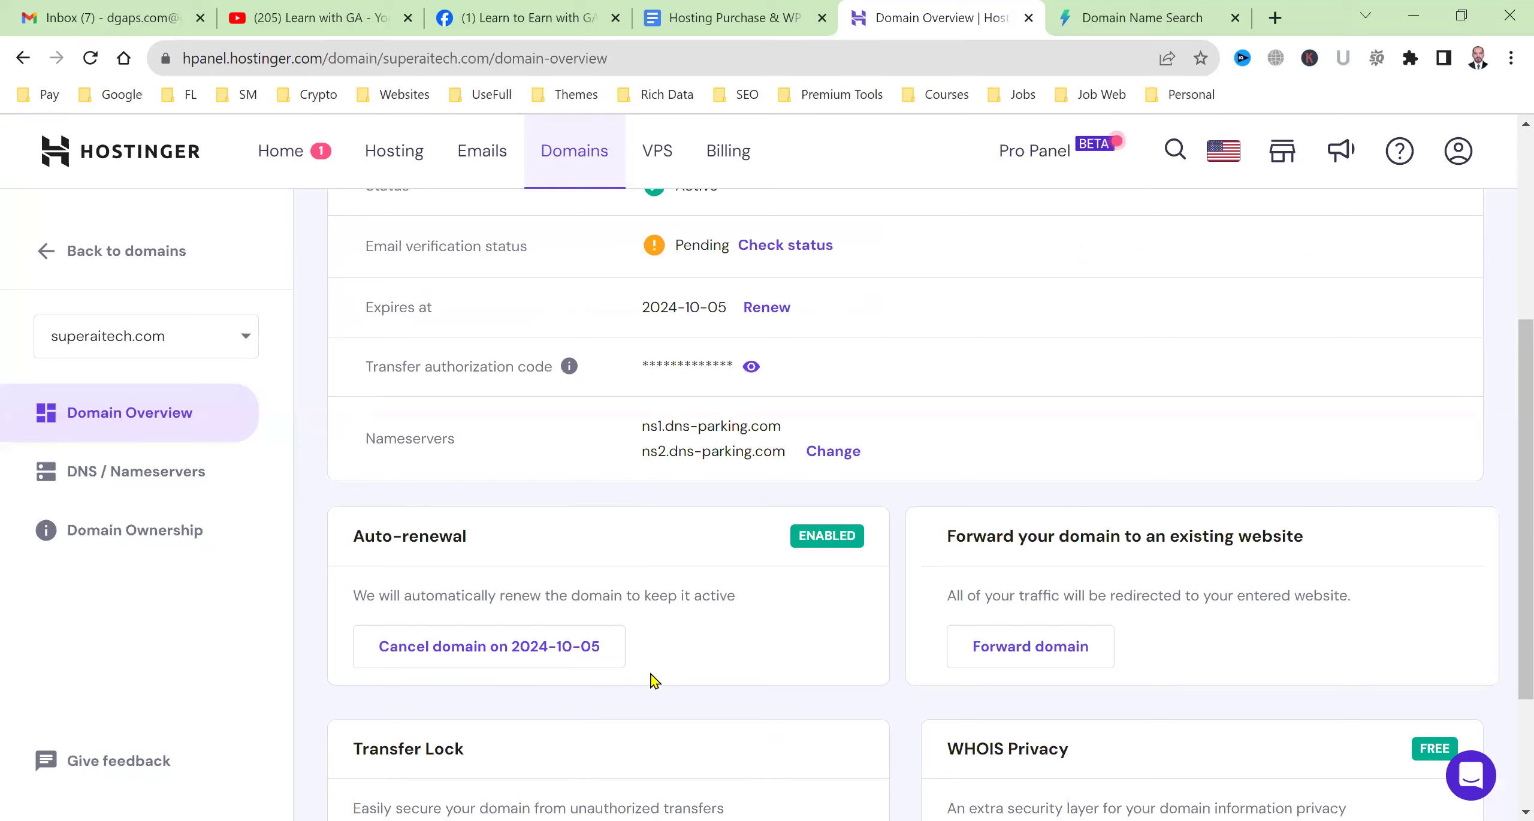
{"action": "scroll", "coordinate": [689, 677], "scroll_direction": "up", "scroll_amount": 5}
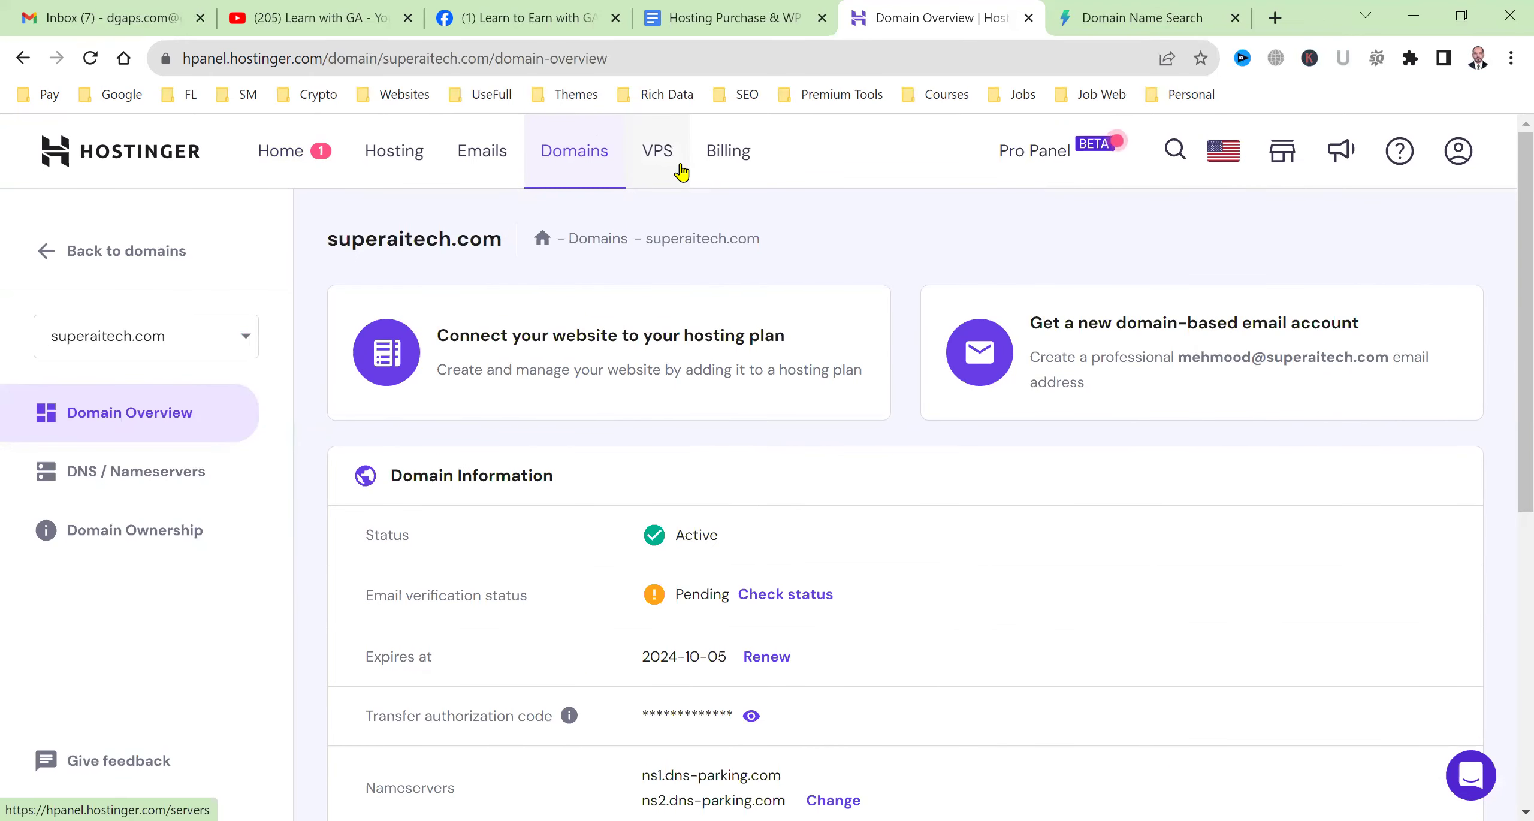
{"action": "left_click", "coordinate": [747, 12]}
{"action": "scroll", "coordinate": [716, 587], "scroll_direction": "up", "scroll_amount": 6}
{"action": "left_click_drag", "start_coordinate": [414, 483], "coordinate": [605, 451]}
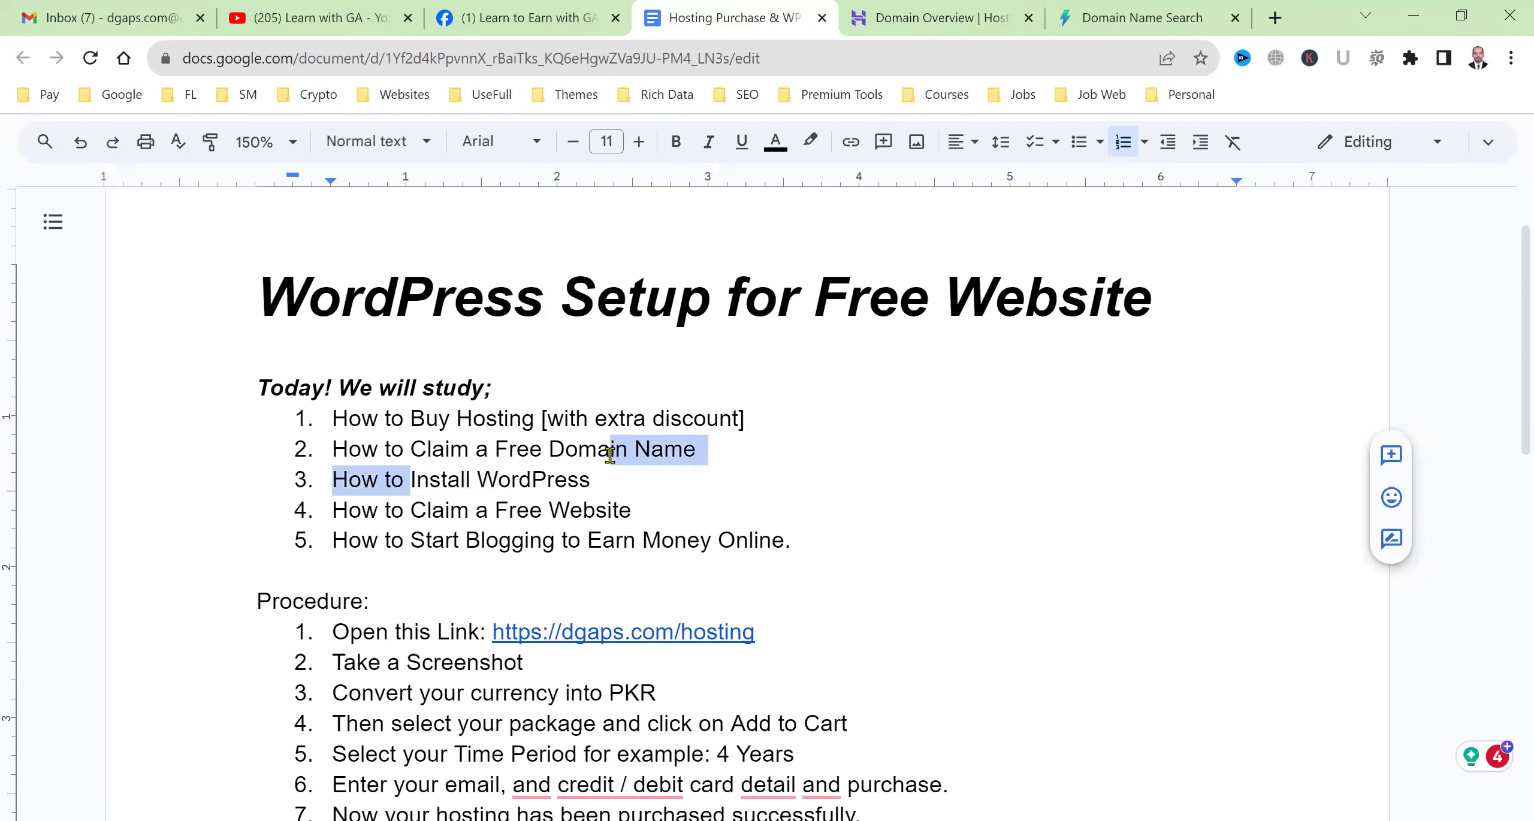
{"action": "left_click", "coordinate": [890, 11]}
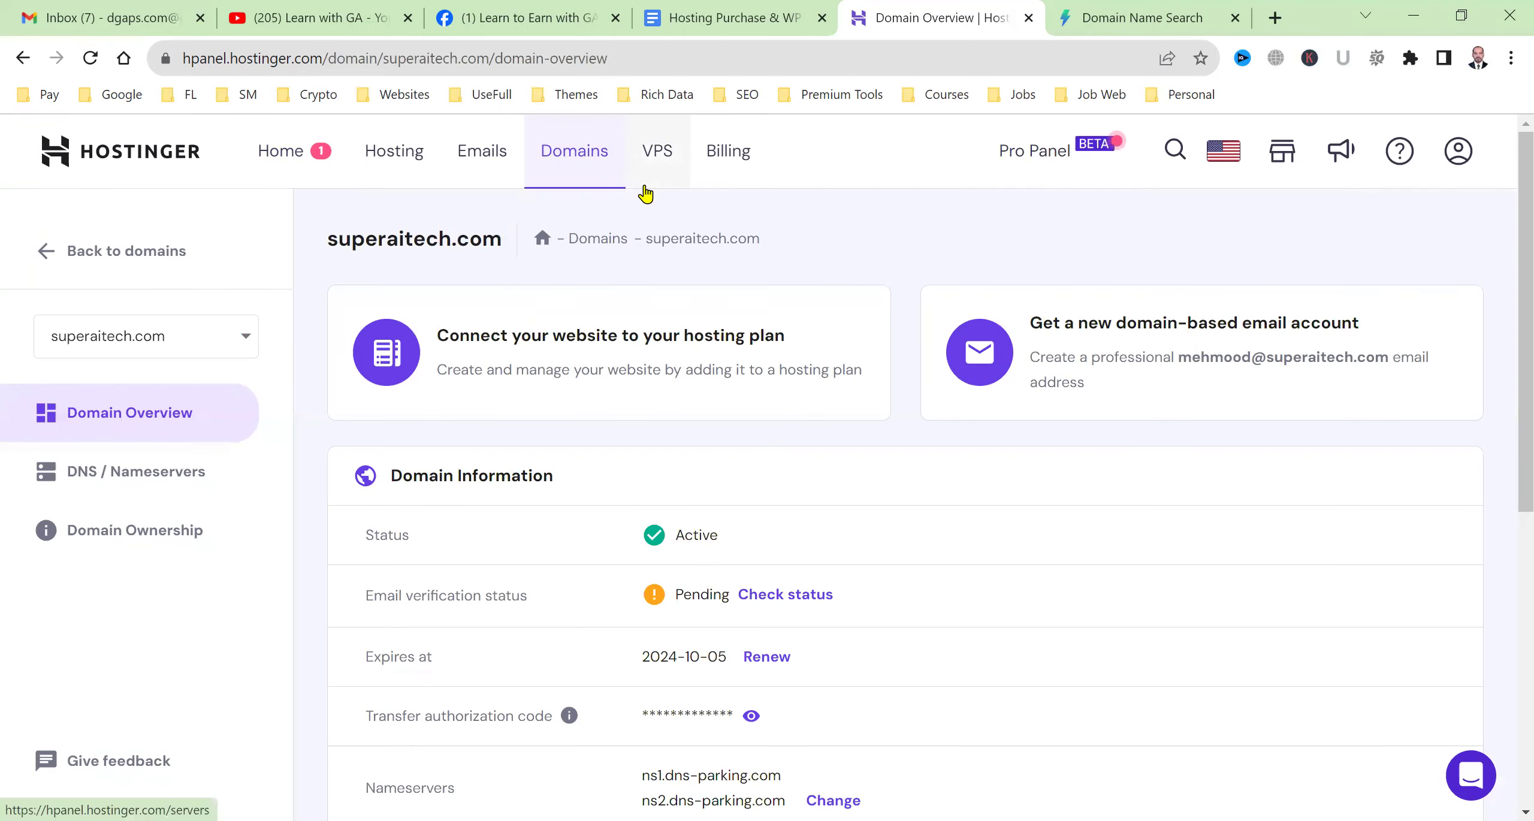
{"action": "left_click", "coordinate": [413, 152]}
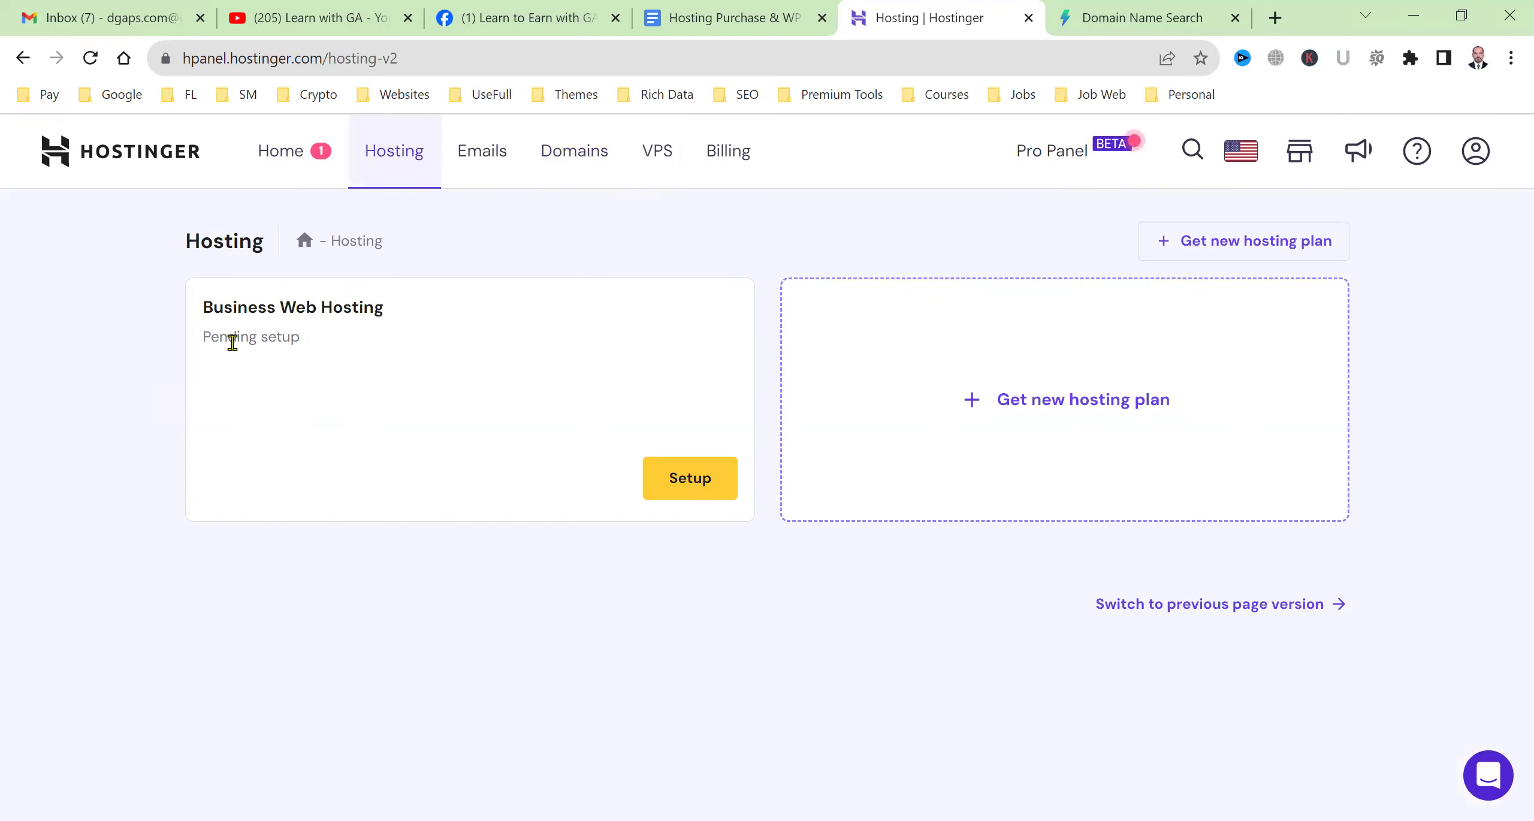
Start the Business Web Hosting setup, skipping the survey and platform choice to build from scratch.
{"action": "left_click_drag", "start_coordinate": [328, 348], "coordinate": [202, 352]}
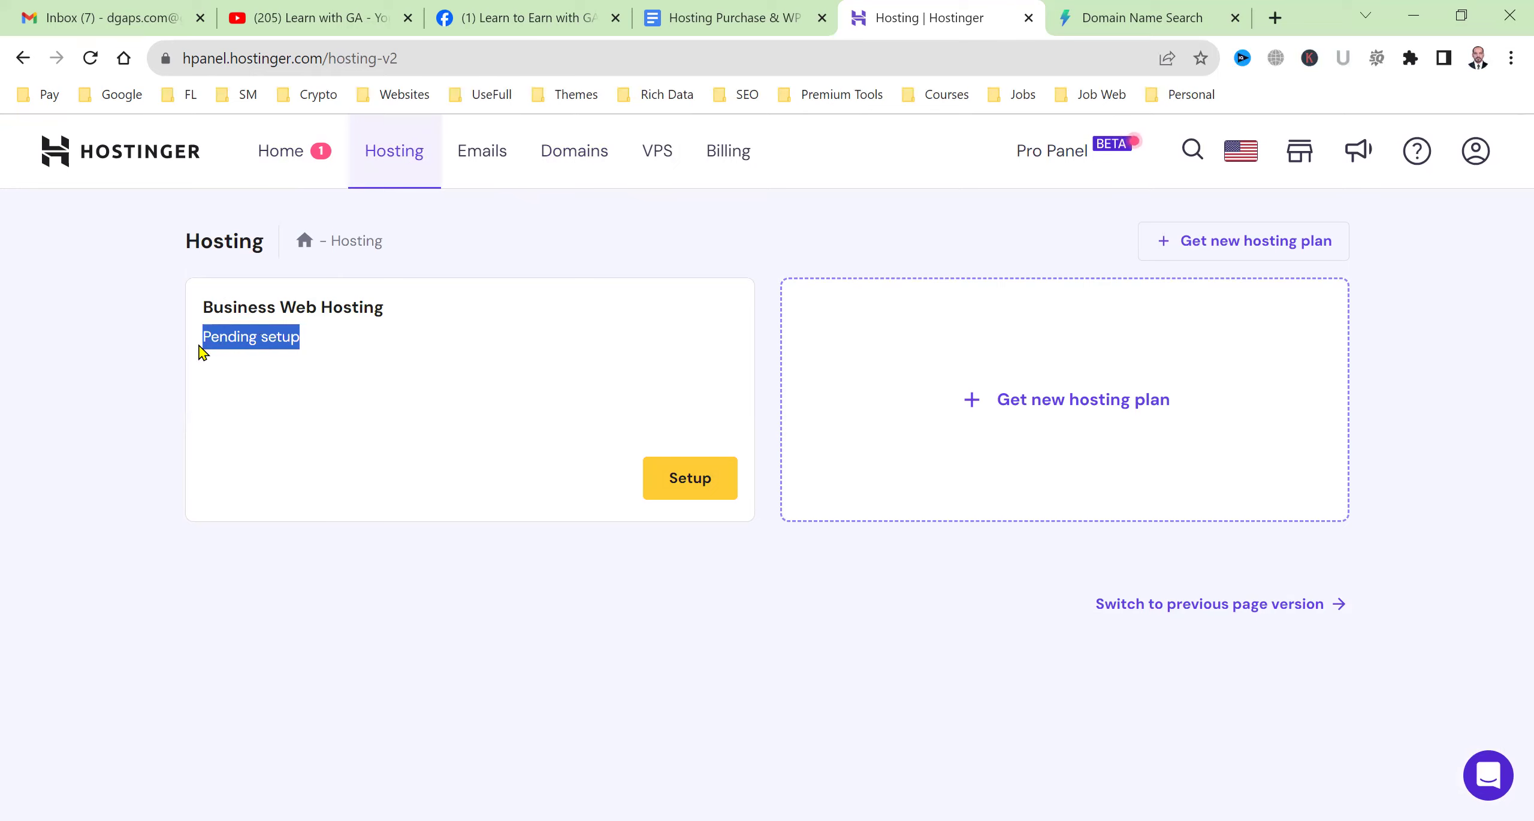
{"action": "left_click", "coordinate": [683, 476]}
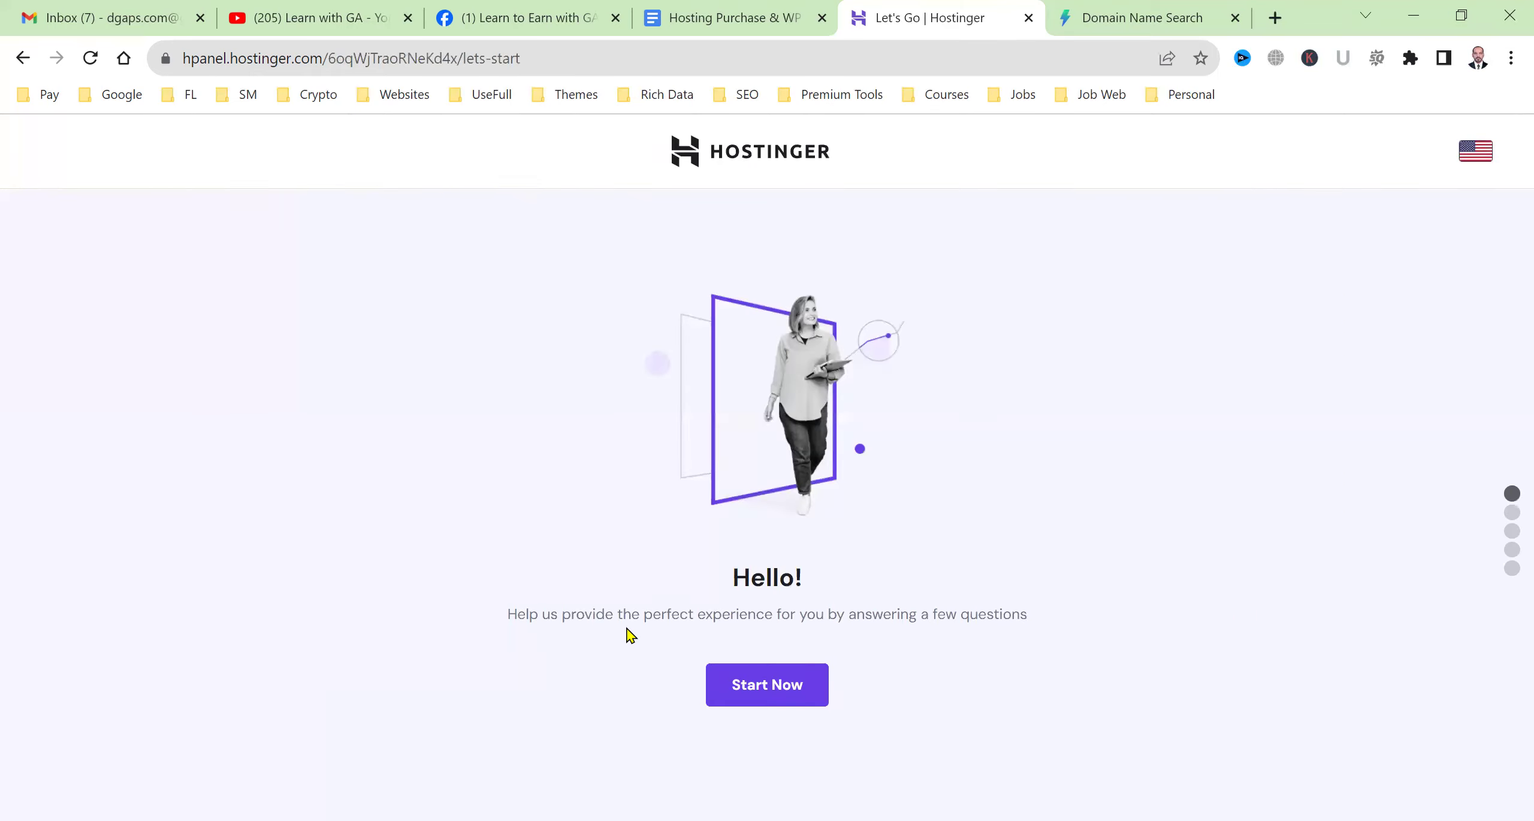
{"action": "left_click", "coordinate": [809, 688]}
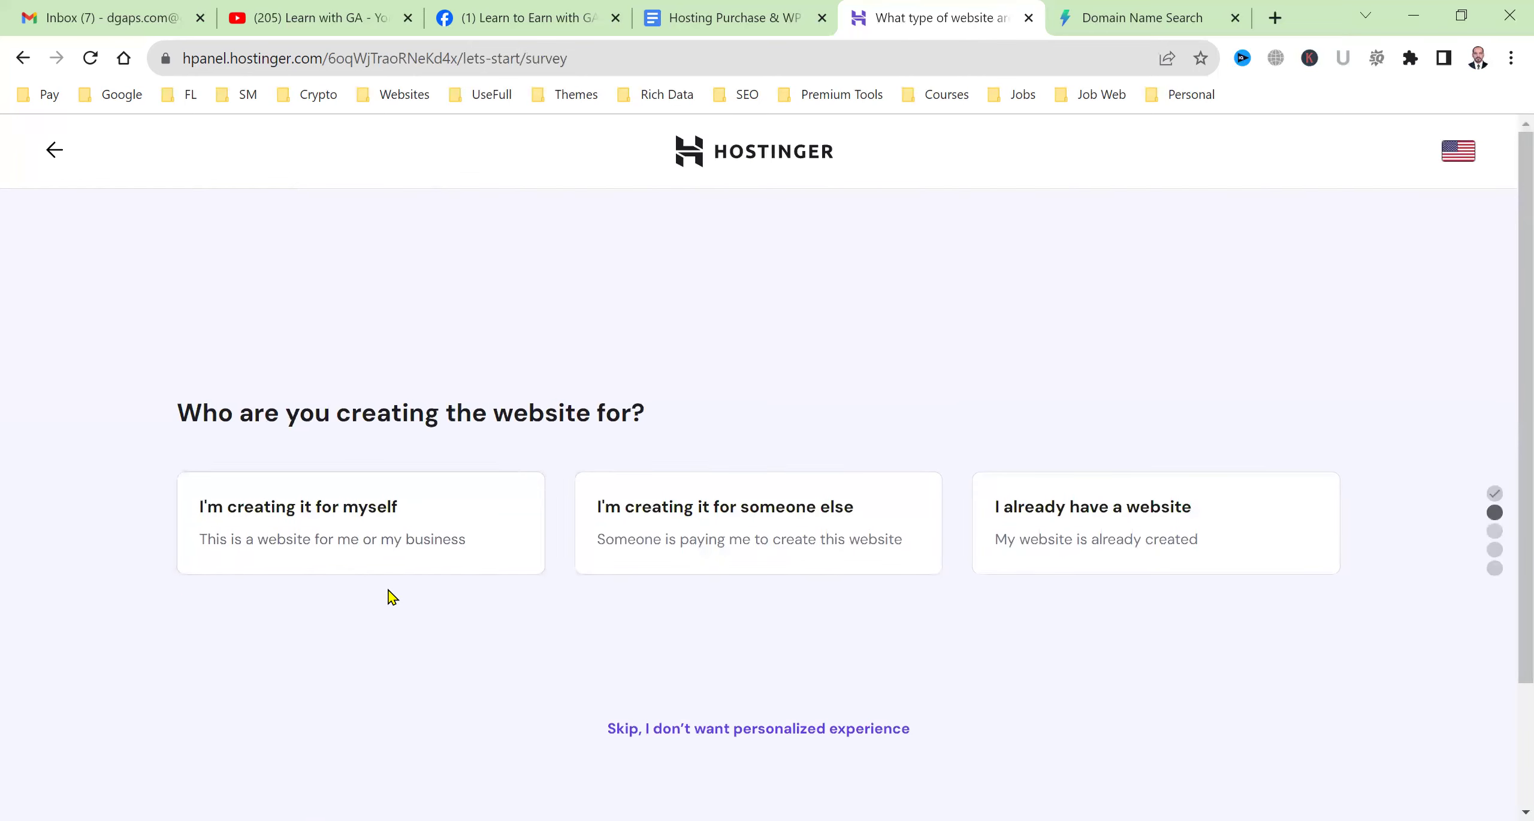
{"action": "scroll", "coordinate": [390, 596], "scroll_direction": "down", "scroll_amount": 3}
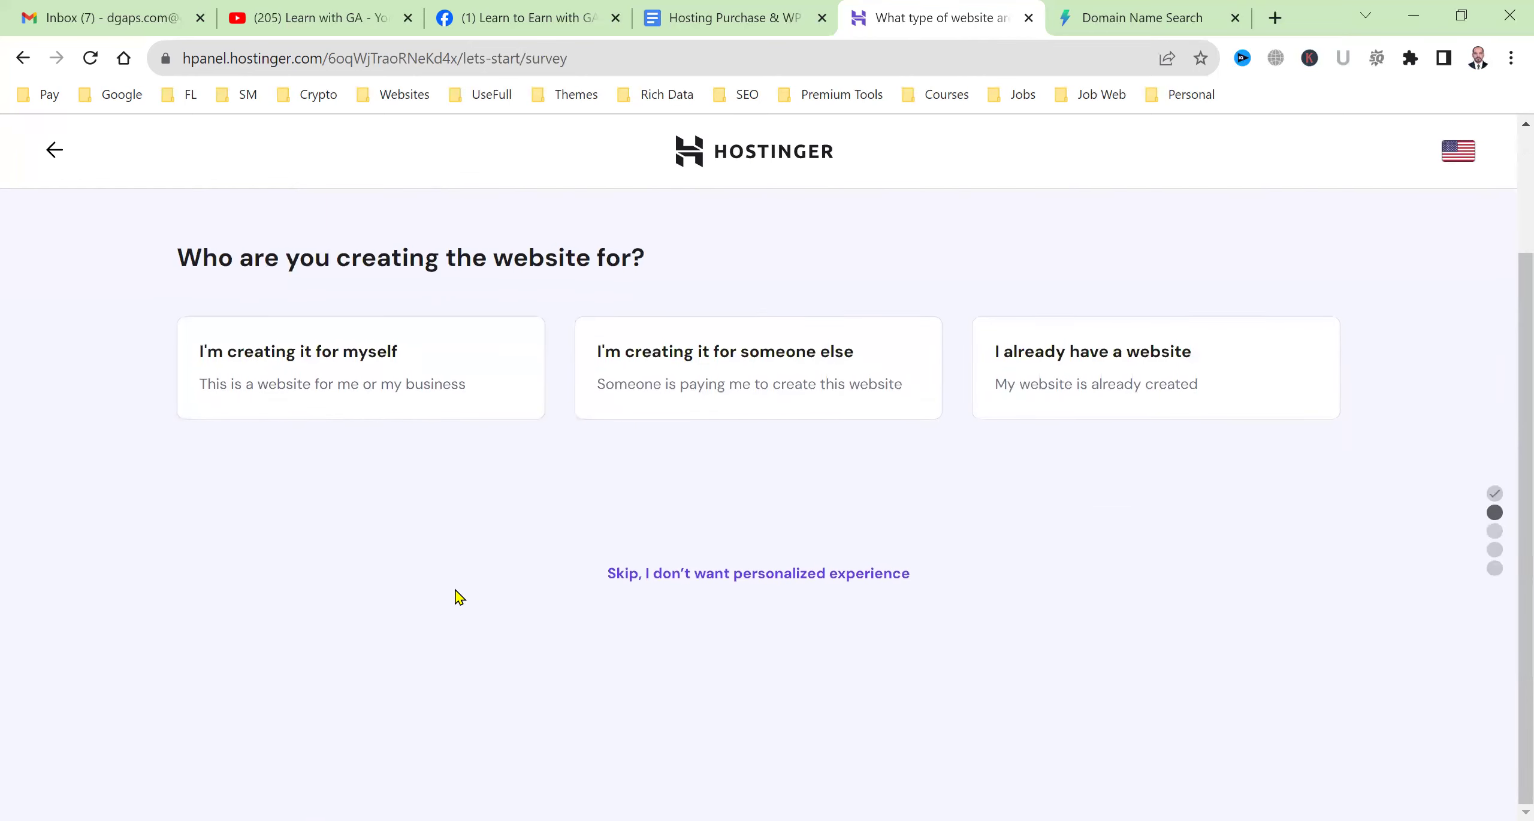
{"action": "left_click", "coordinate": [736, 576]}
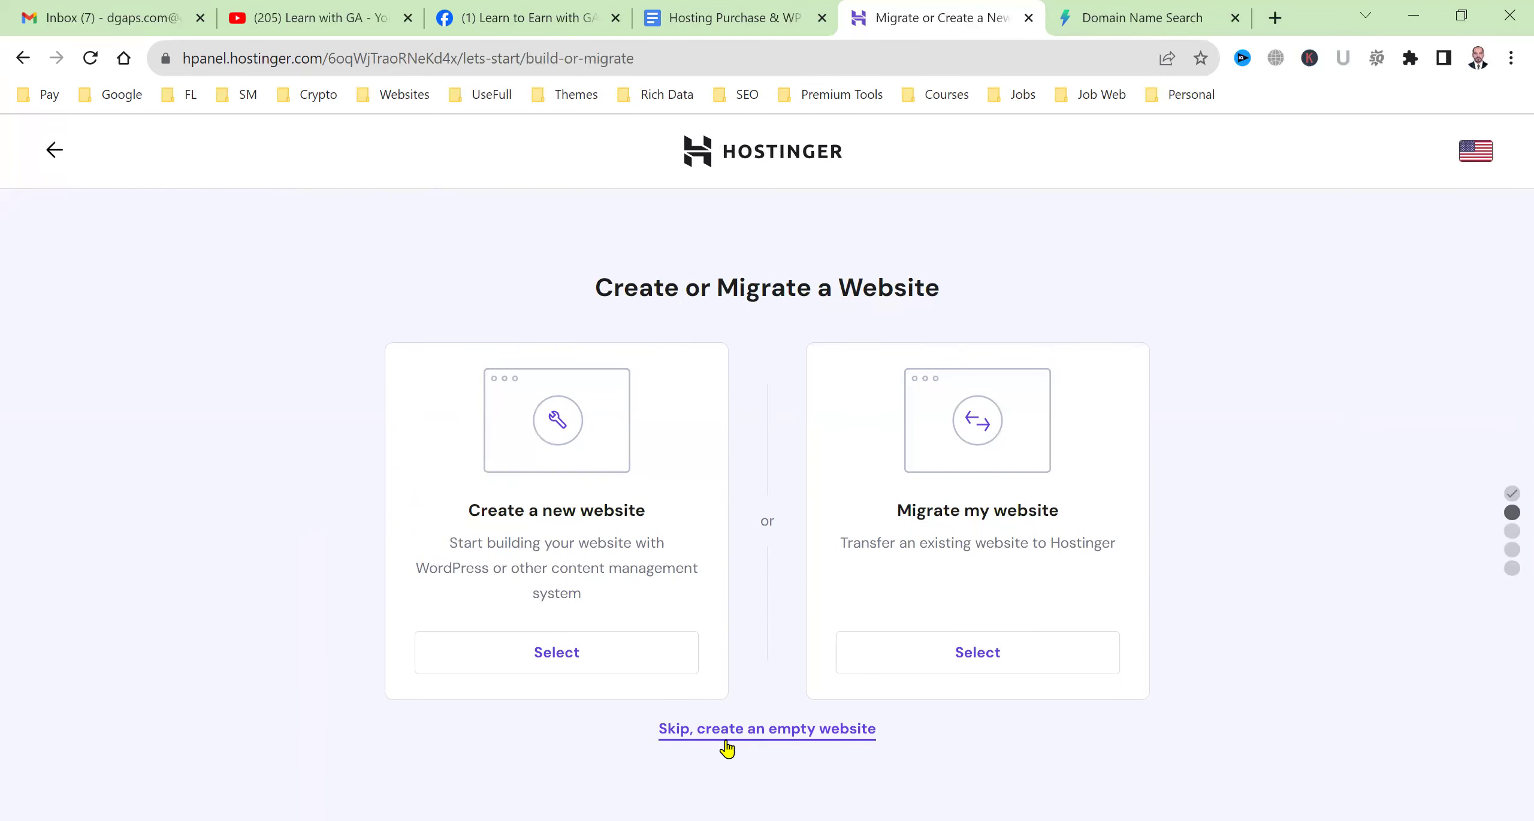
{"action": "left_click", "coordinate": [538, 646]}
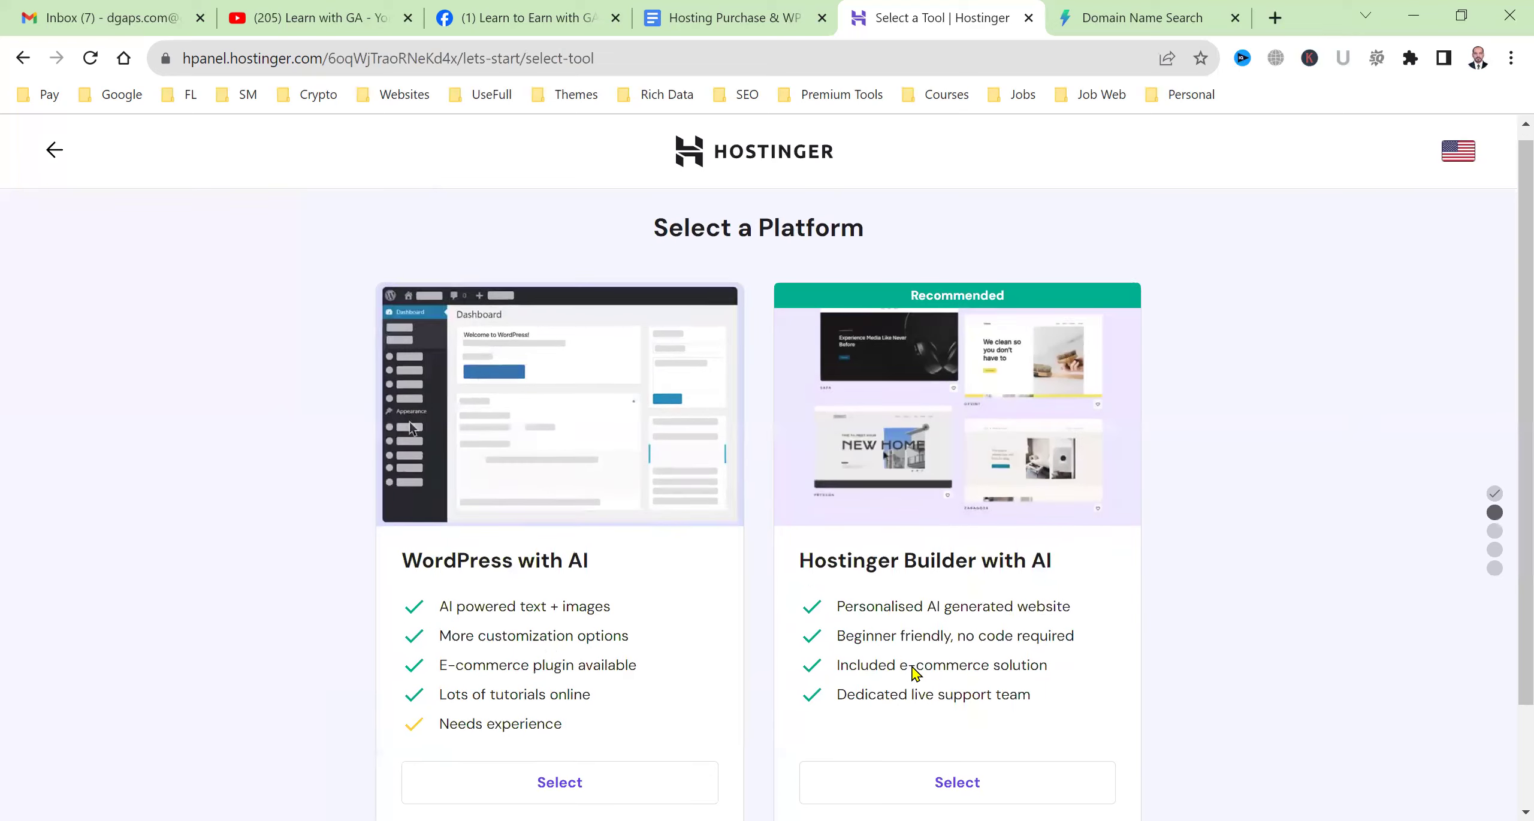
{"action": "scroll", "coordinate": [839, 539], "scroll_direction": "down", "scroll_amount": 2}
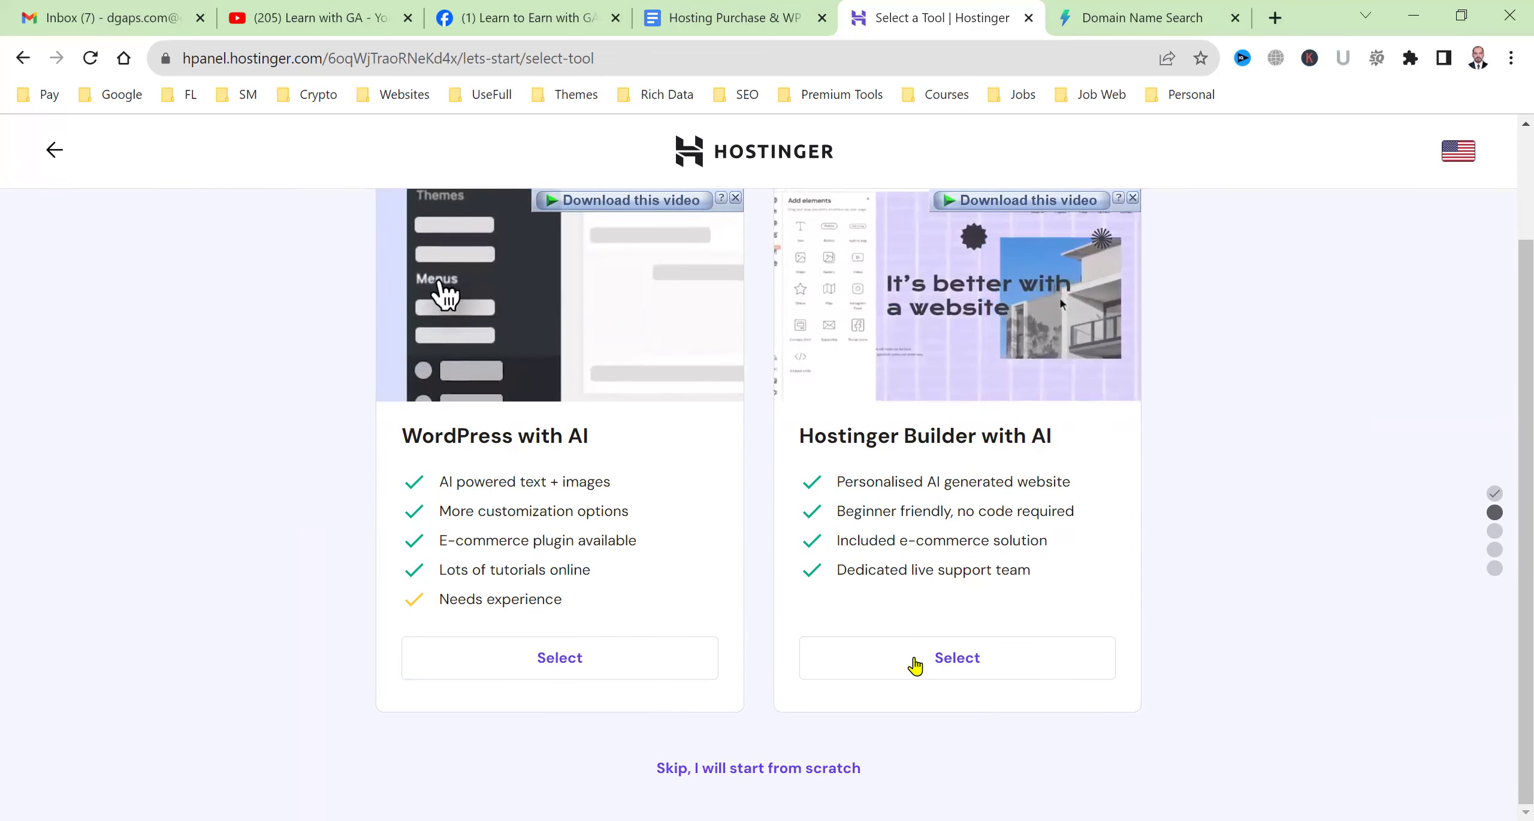
{"action": "left_click", "coordinate": [759, 773]}
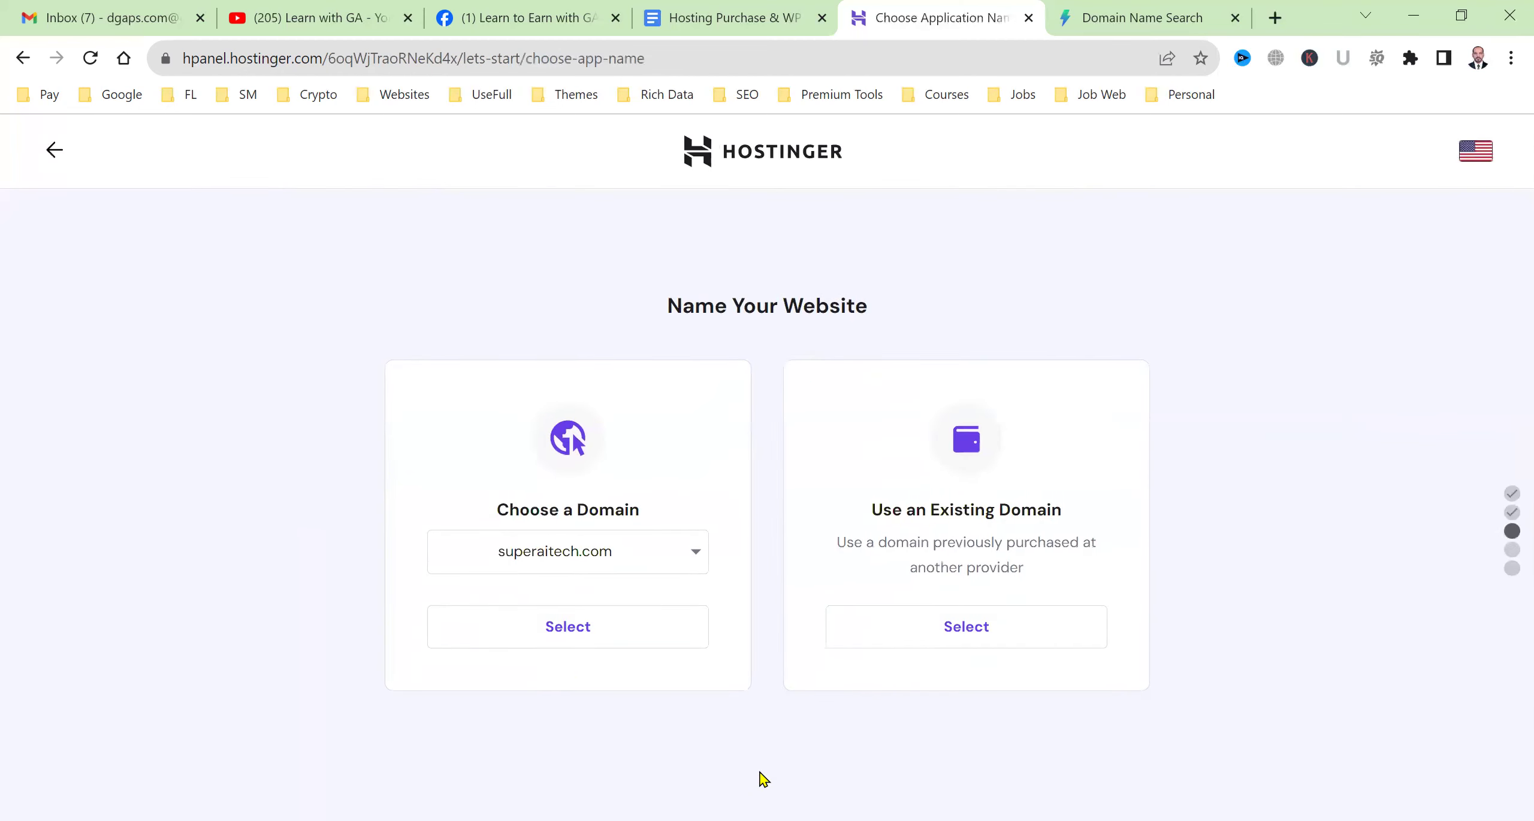
Choose superaitech.com as the website domain and finish the setup.
{"action": "left_click", "coordinate": [692, 556]}
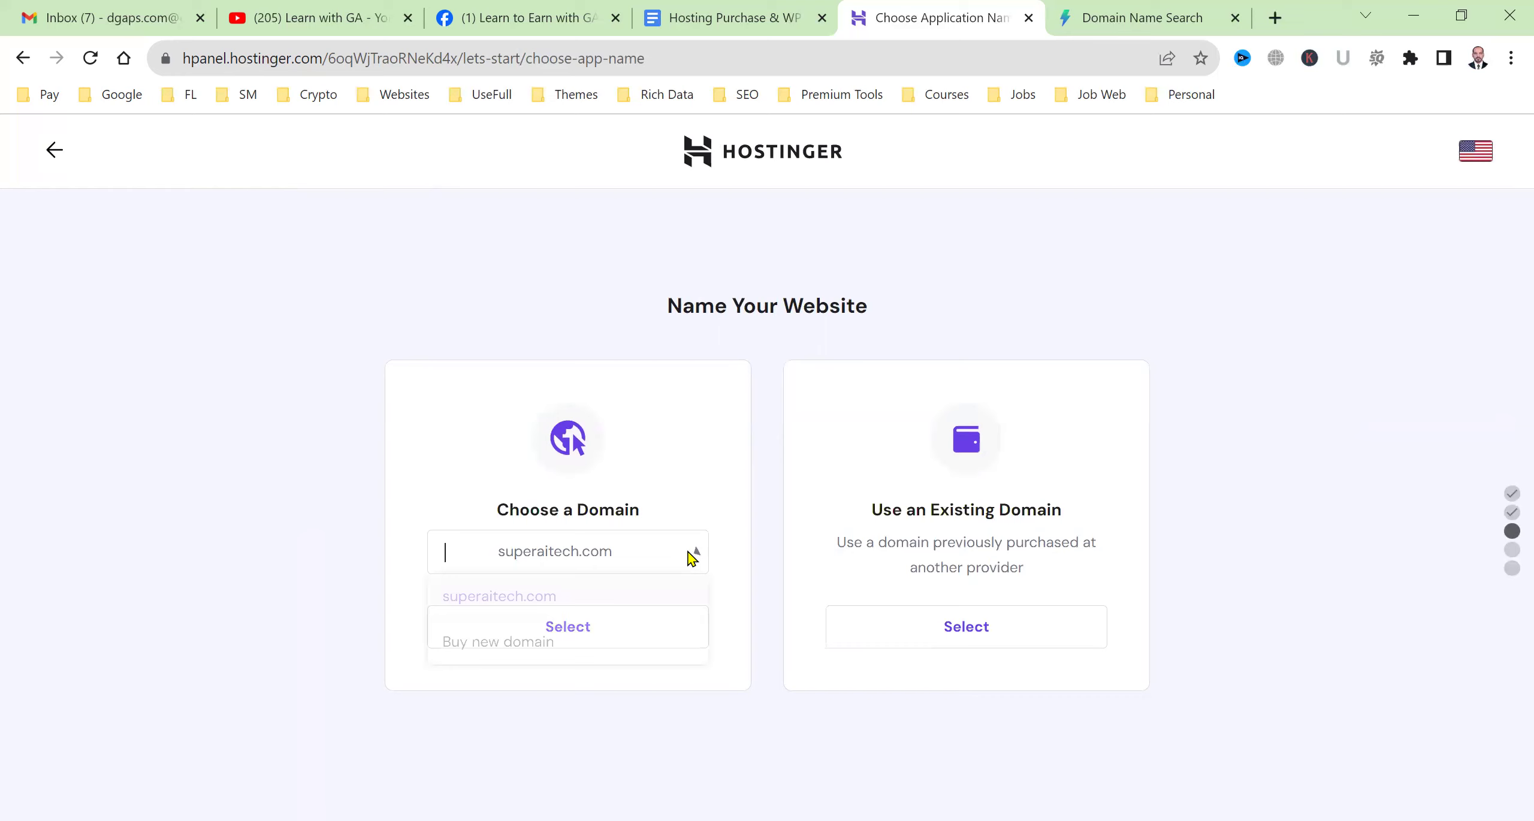
{"action": "left_click", "coordinate": [590, 599]}
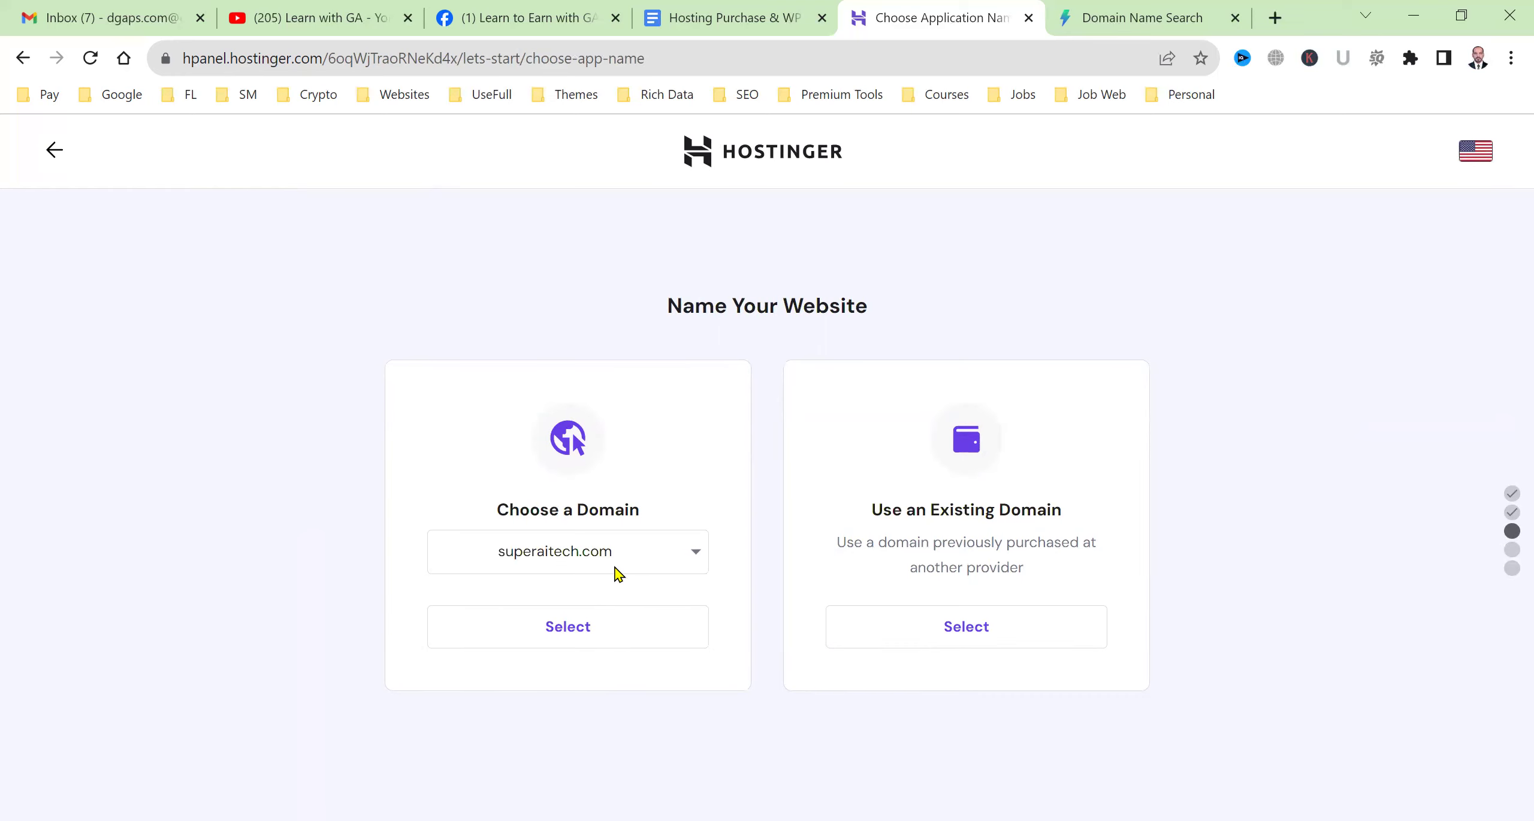
{"action": "left_click", "coordinate": [592, 556]}
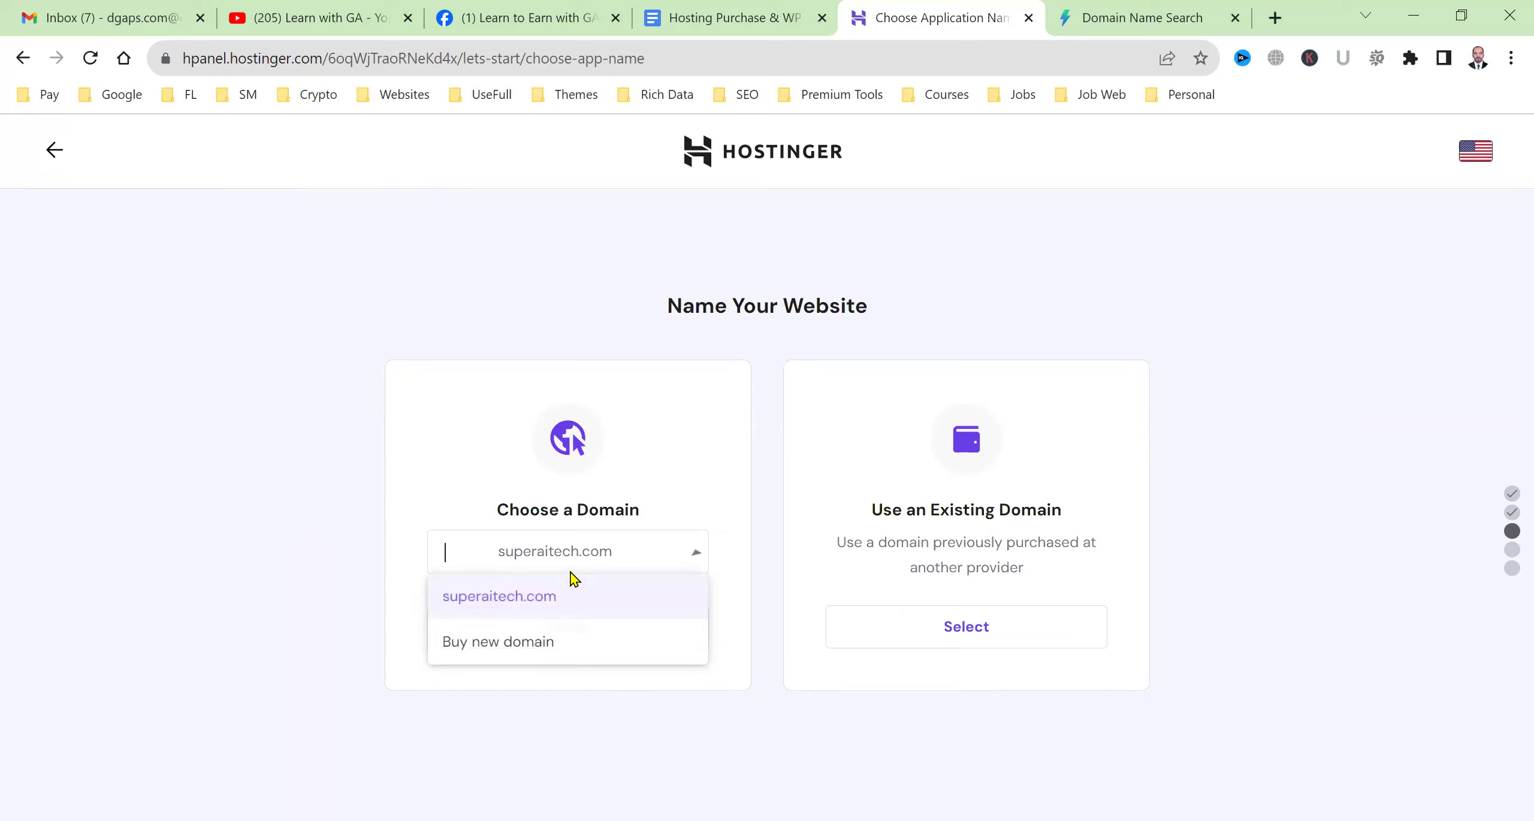
{"action": "left_click", "coordinate": [550, 608]}
{"action": "left_click", "coordinate": [626, 570]}
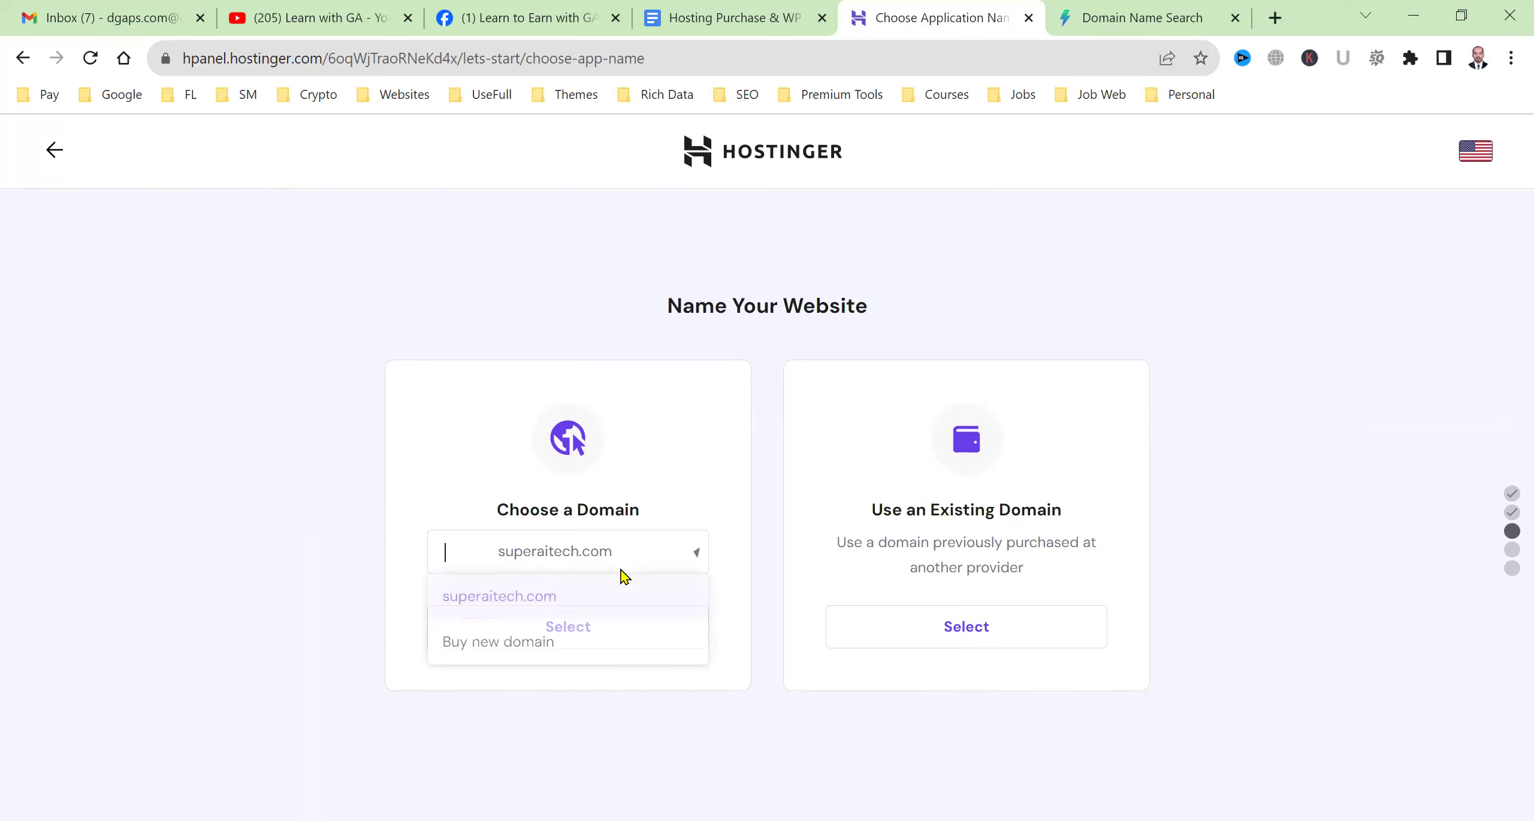
{"action": "left_click", "coordinate": [201, 542]}
{"action": "left_click", "coordinate": [556, 634]}
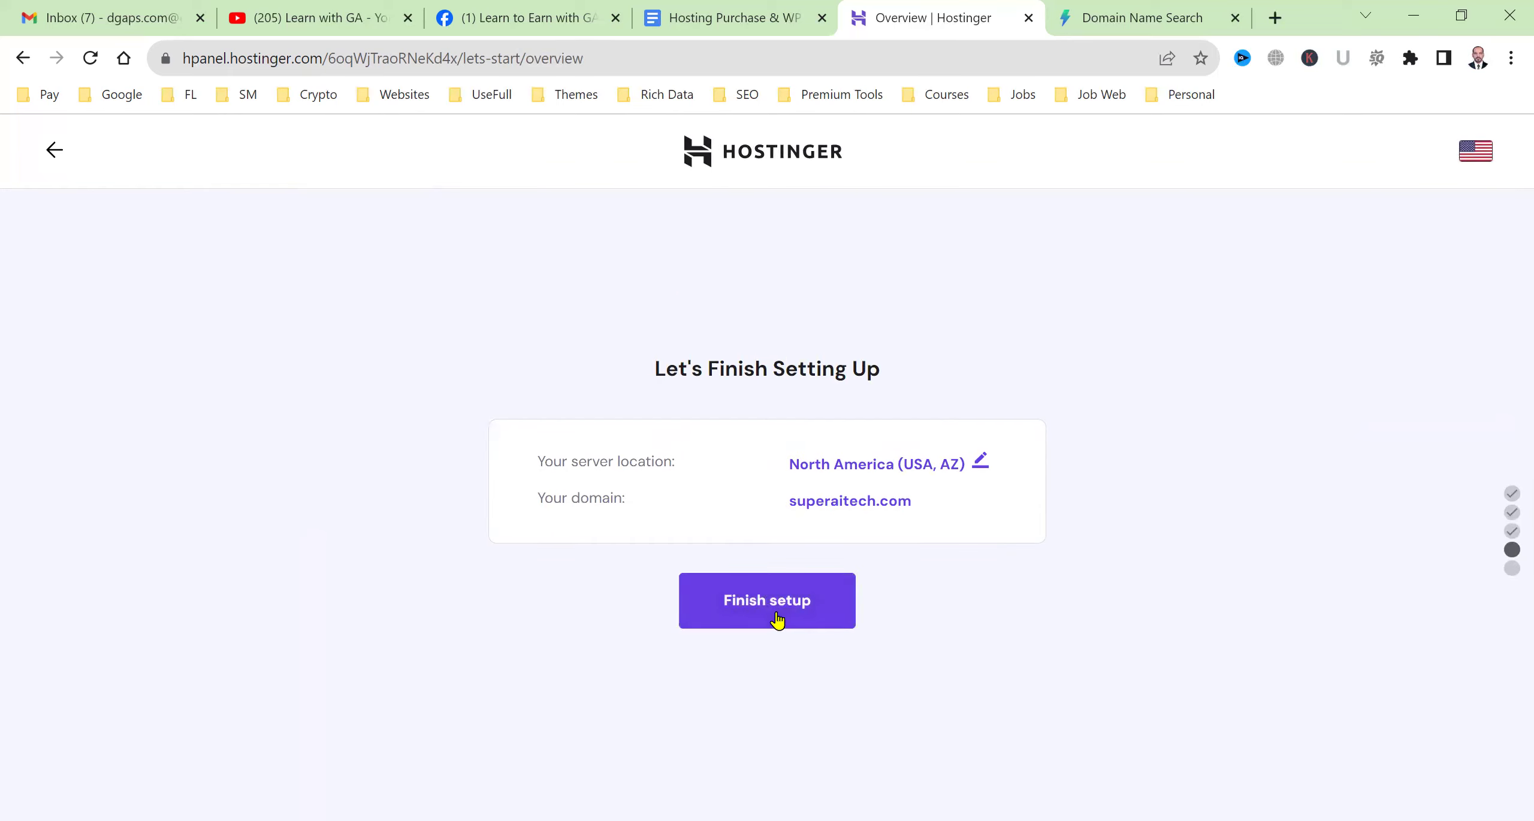
{"action": "left_click", "coordinate": [778, 626]}
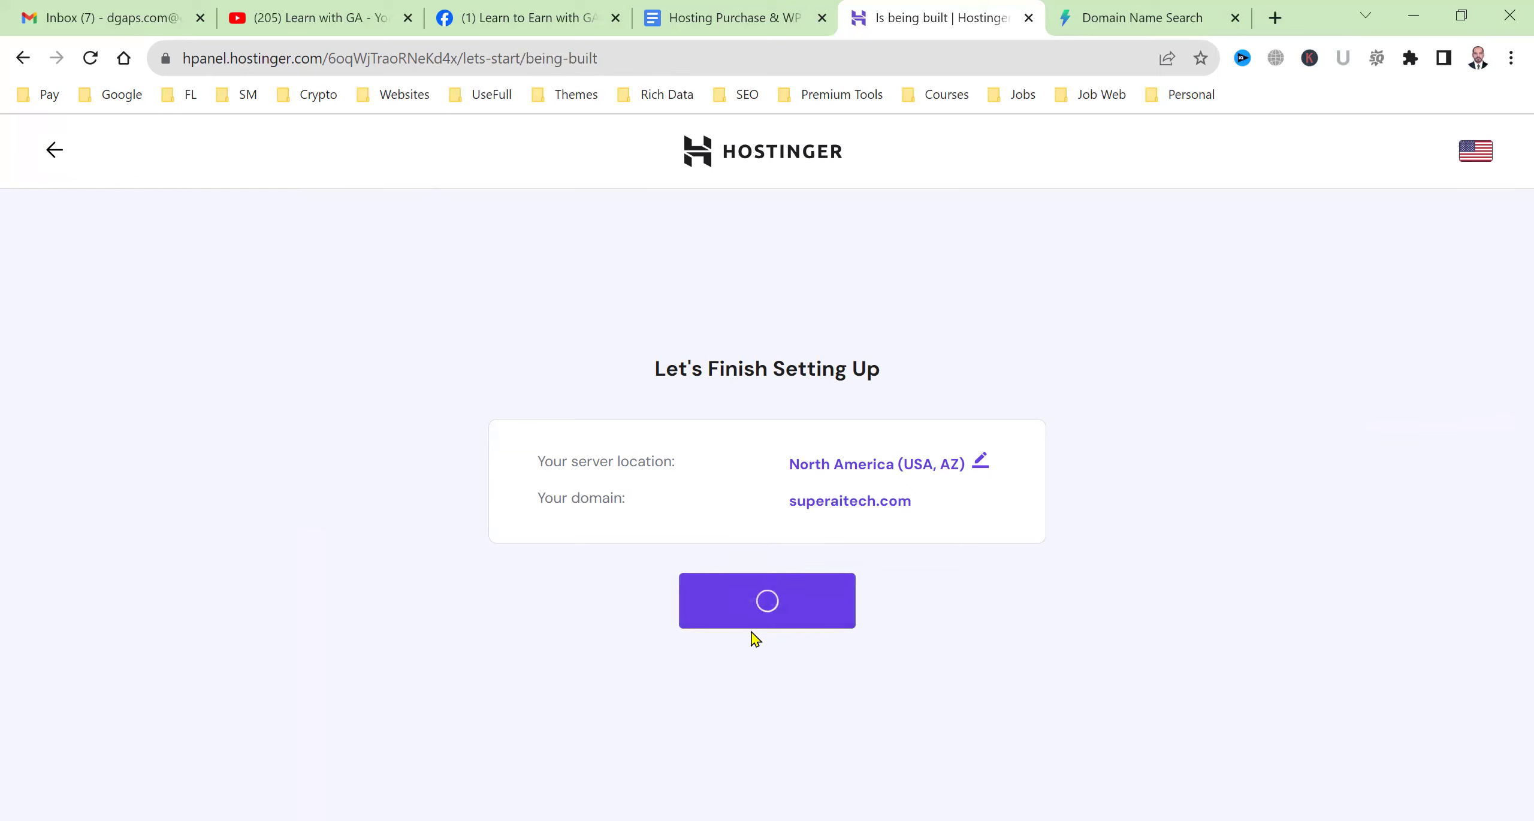
{"action": "scroll", "coordinate": [746, 602], "scroll_direction": "down", "scroll_amount": 2}
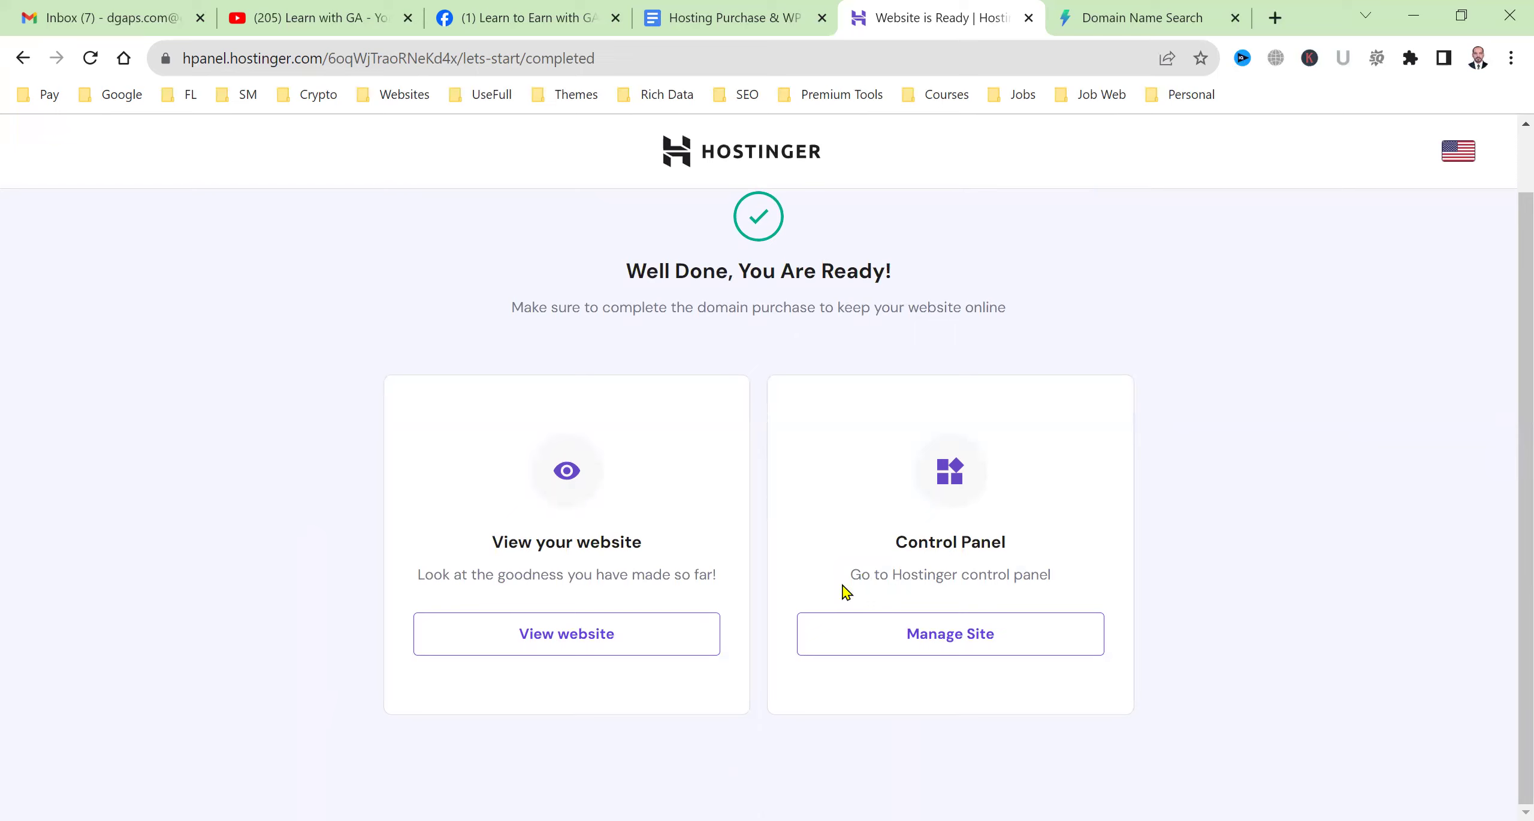
Load superaitech.com in a new tab to confirm its 'You Are All Set to Go!' page.
{"action": "left_click", "coordinate": [547, 659]}
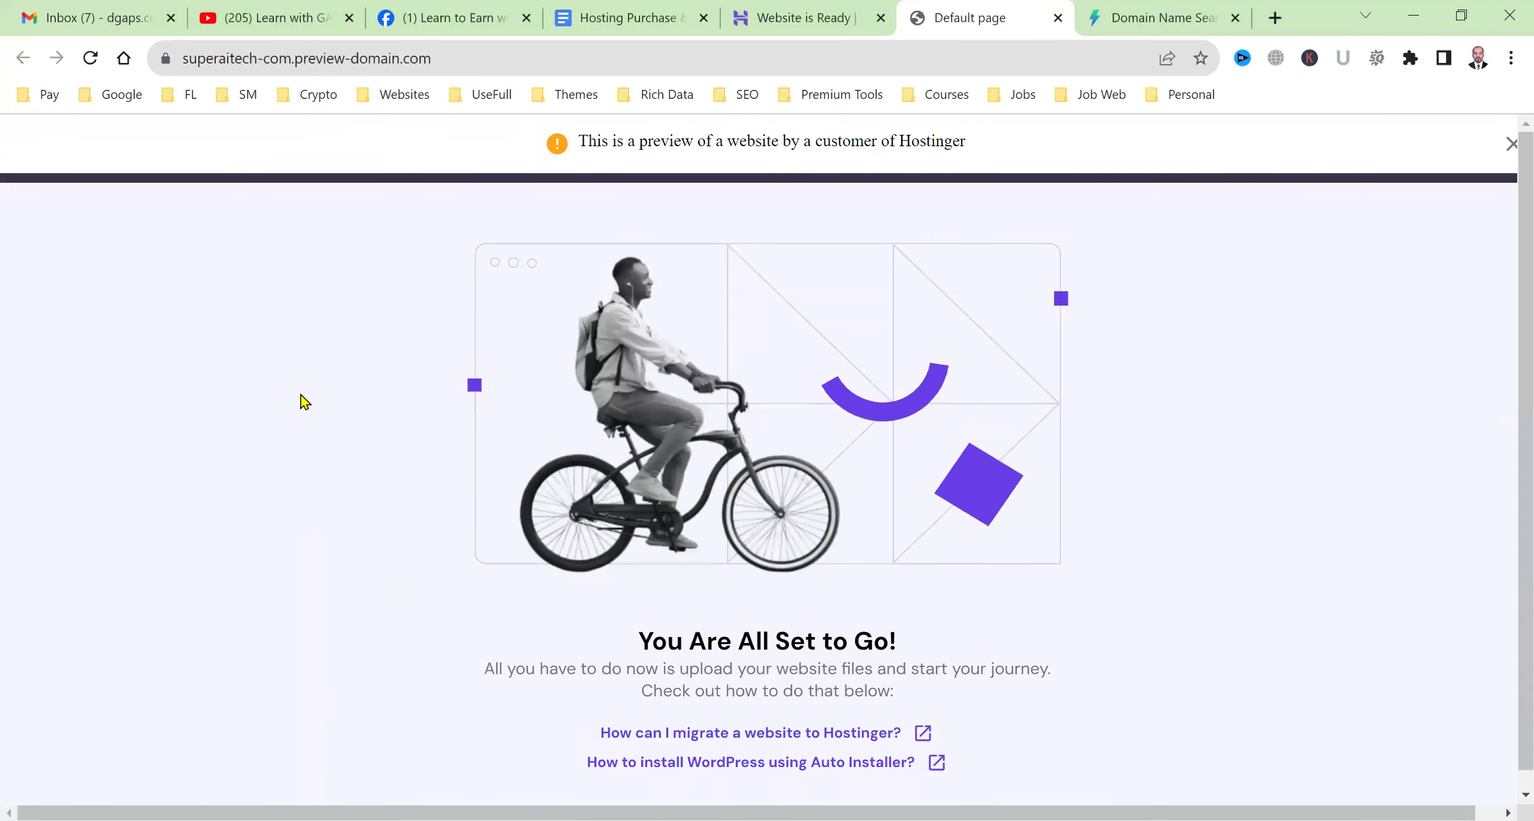
{"action": "scroll", "coordinate": [821, 498], "scroll_direction": "down", "scroll_amount": 1}
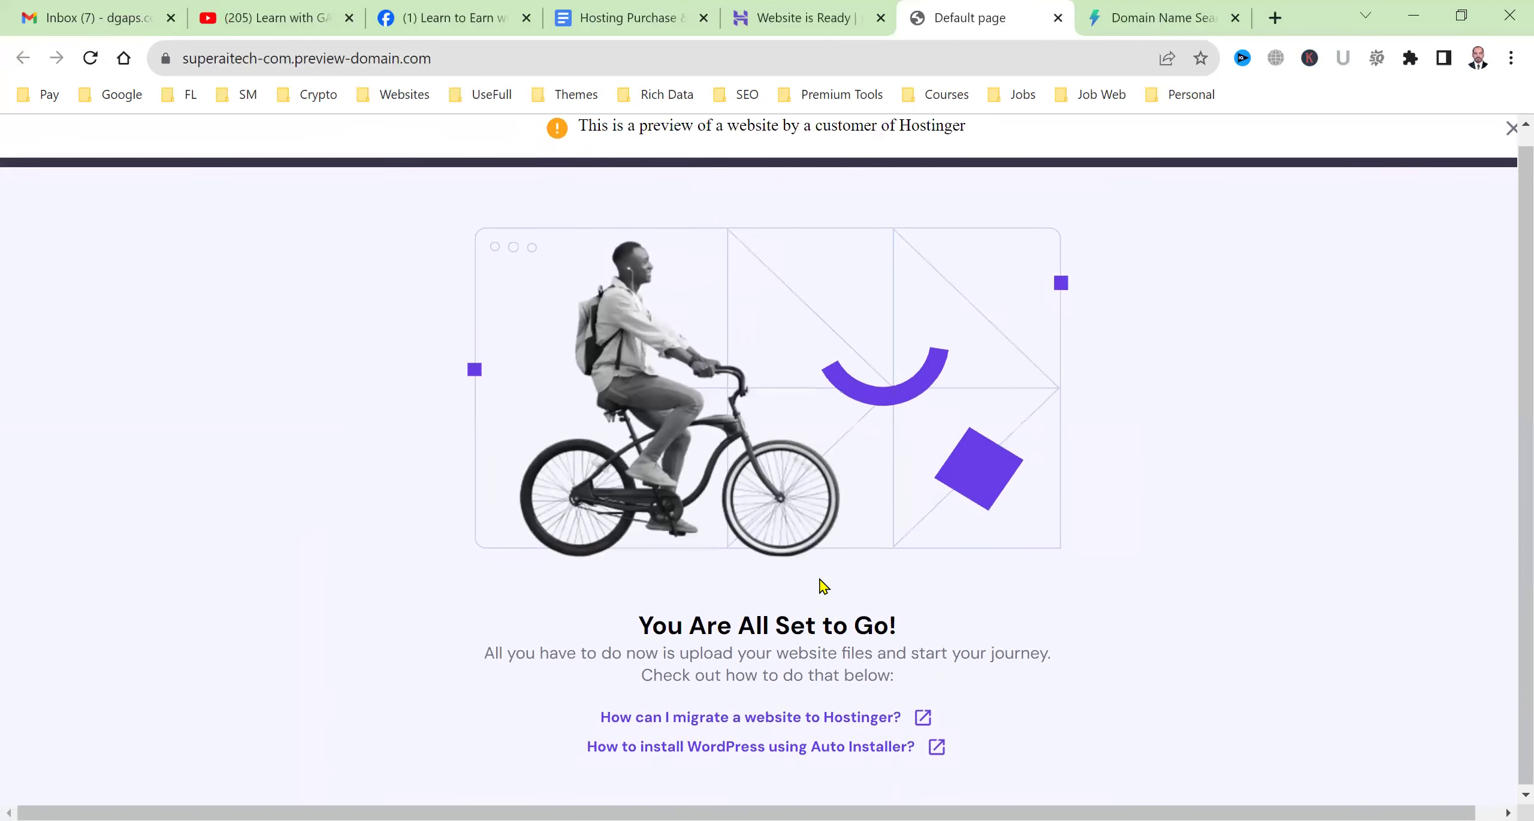
{"action": "left_click", "coordinate": [252, 60]}
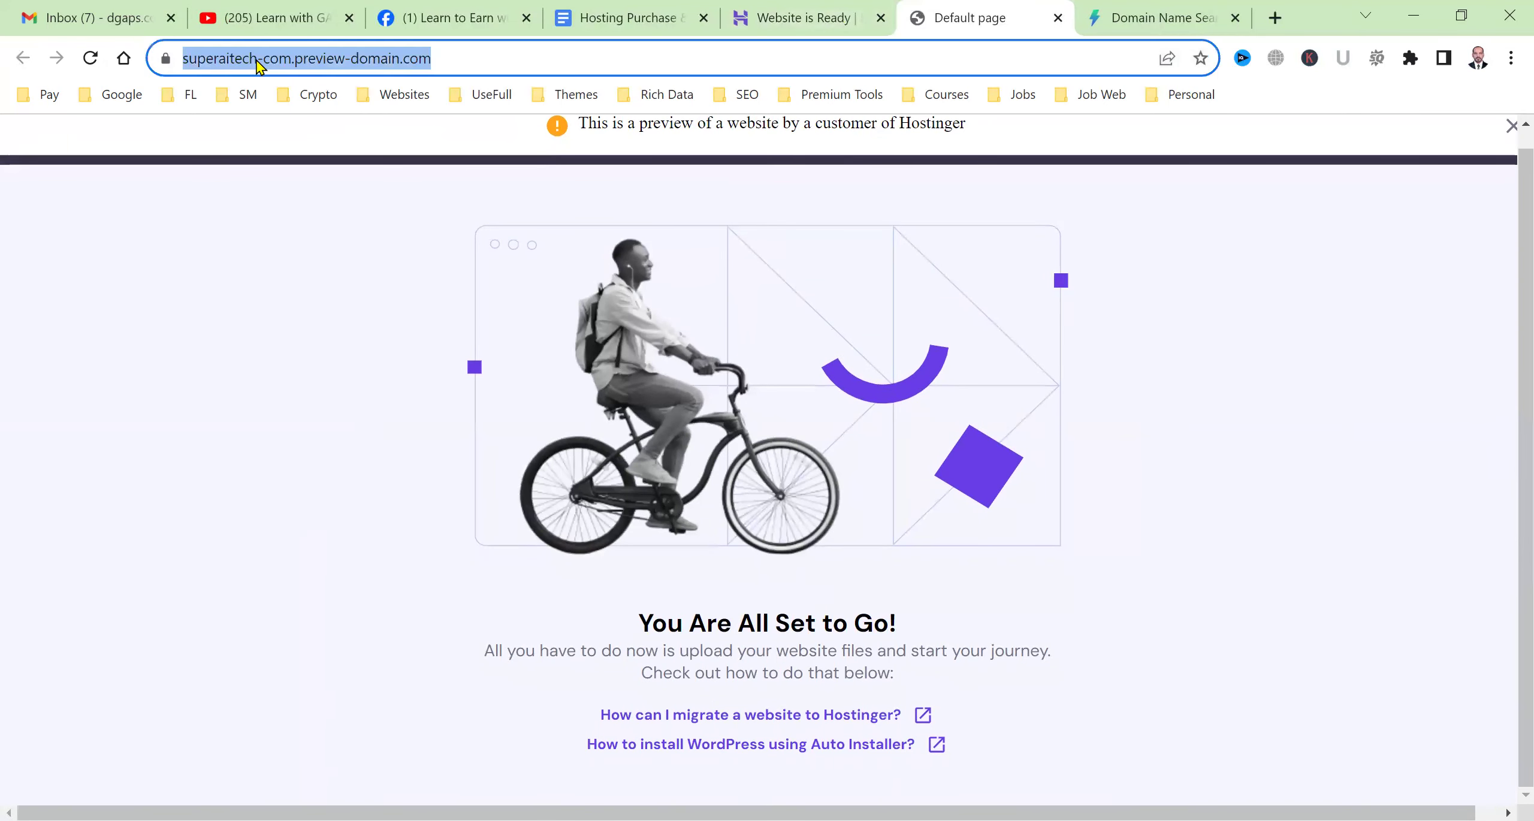
{"action": "type", "text": "superaitech.com"}
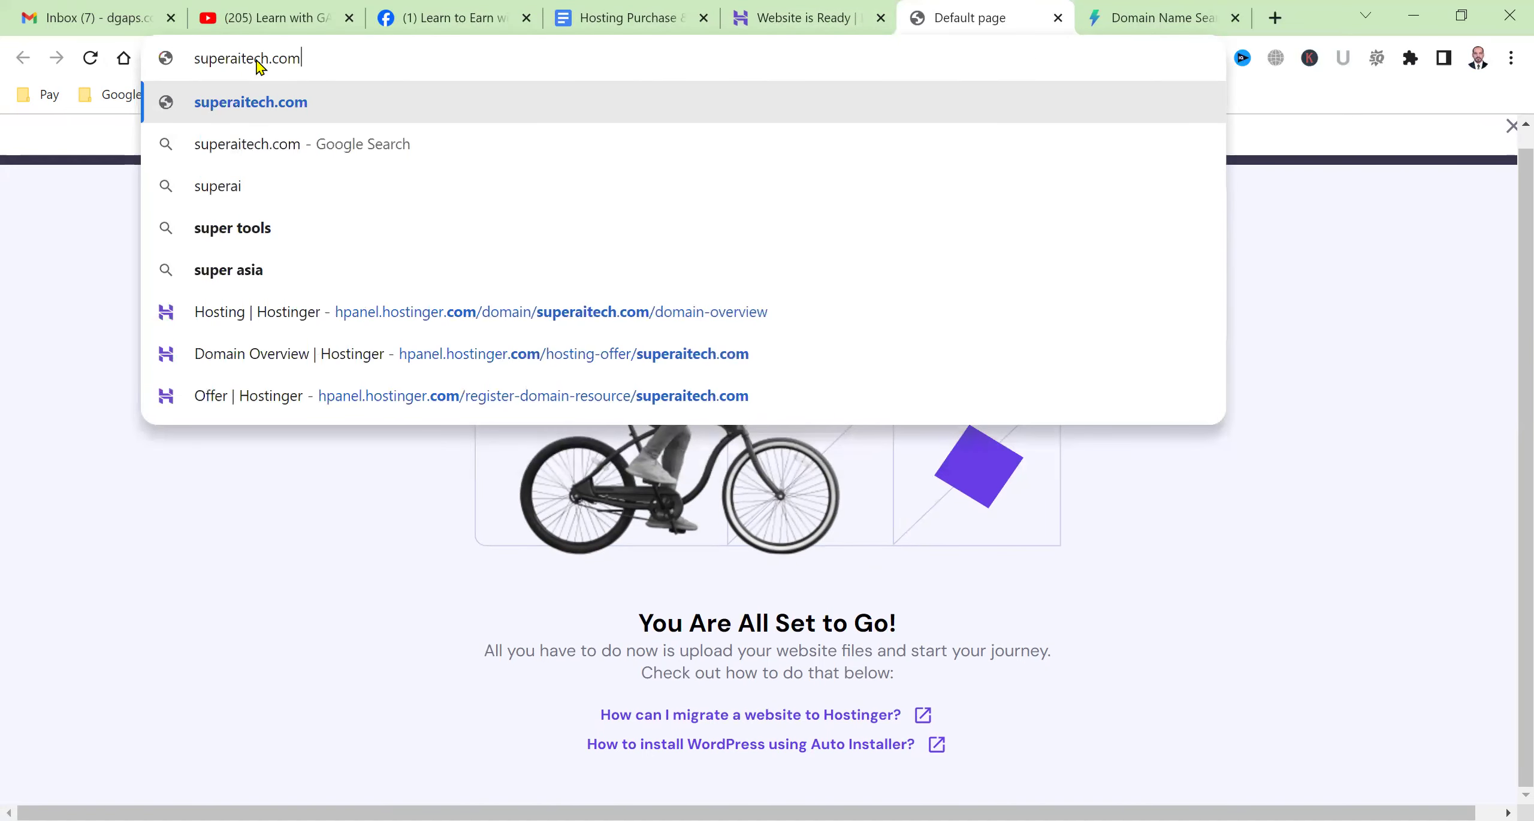
{"action": "key", "text": "Return"}
{"action": "left_click", "coordinate": [506, 563]}
{"action": "left_click", "coordinate": [821, 18]}
{"action": "left_click", "coordinate": [966, 14]}
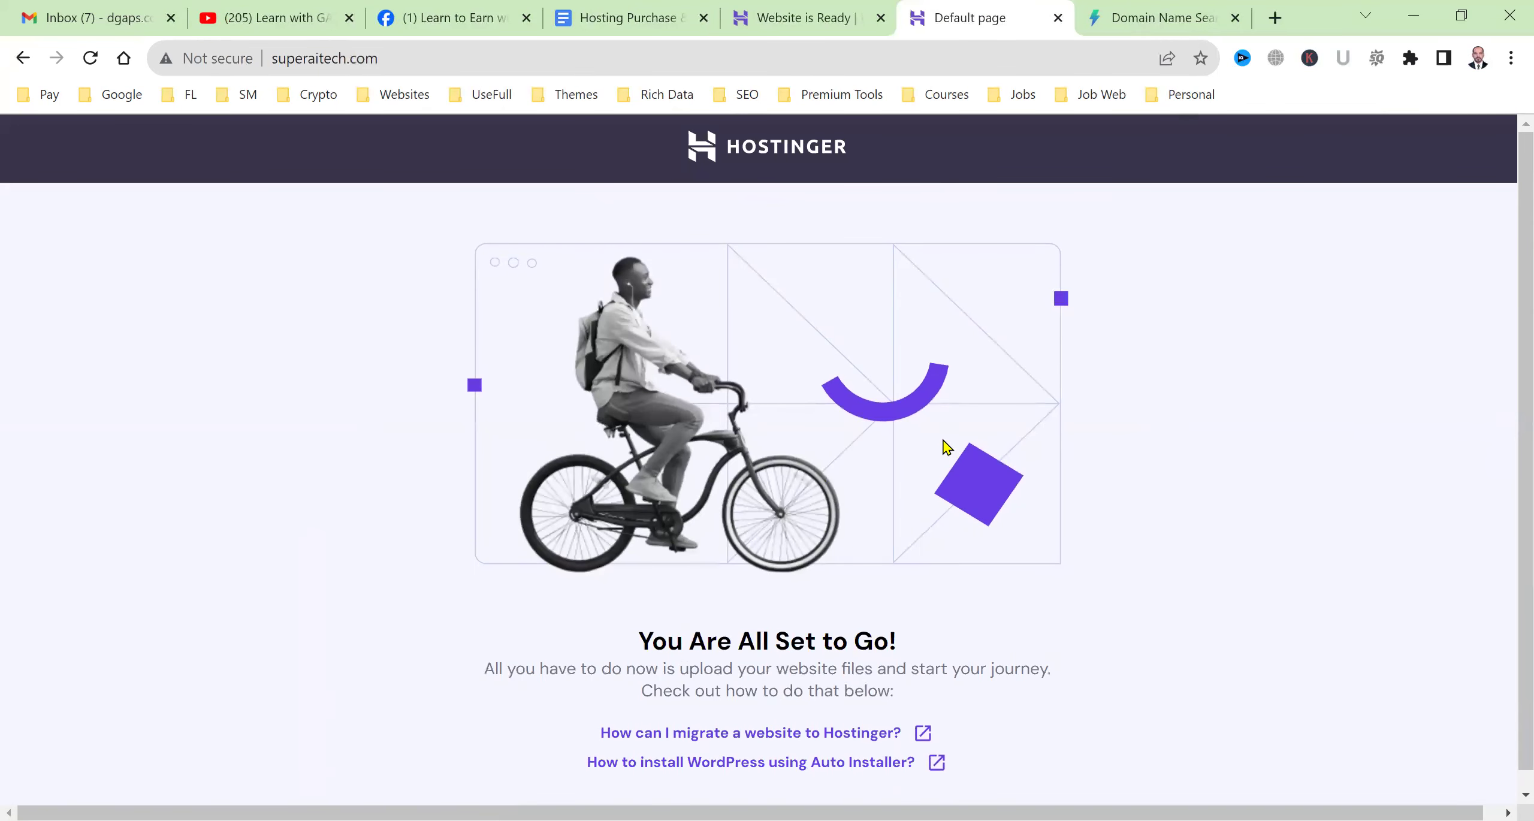
{"action": "left_click", "coordinate": [839, 16]}
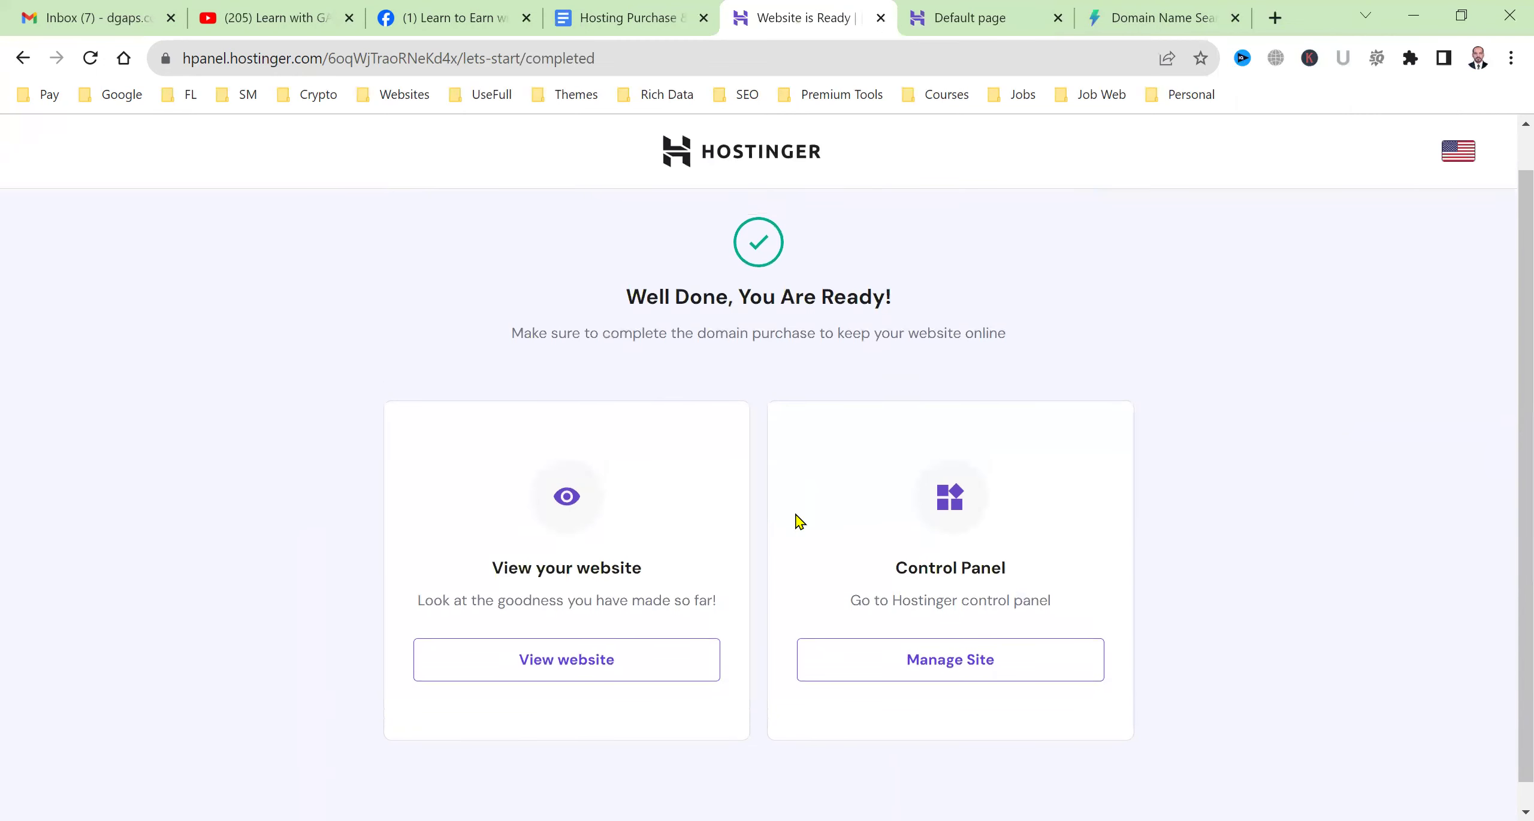
{"action": "scroll", "coordinate": [794, 546], "scroll_direction": "down", "scroll_amount": 1}
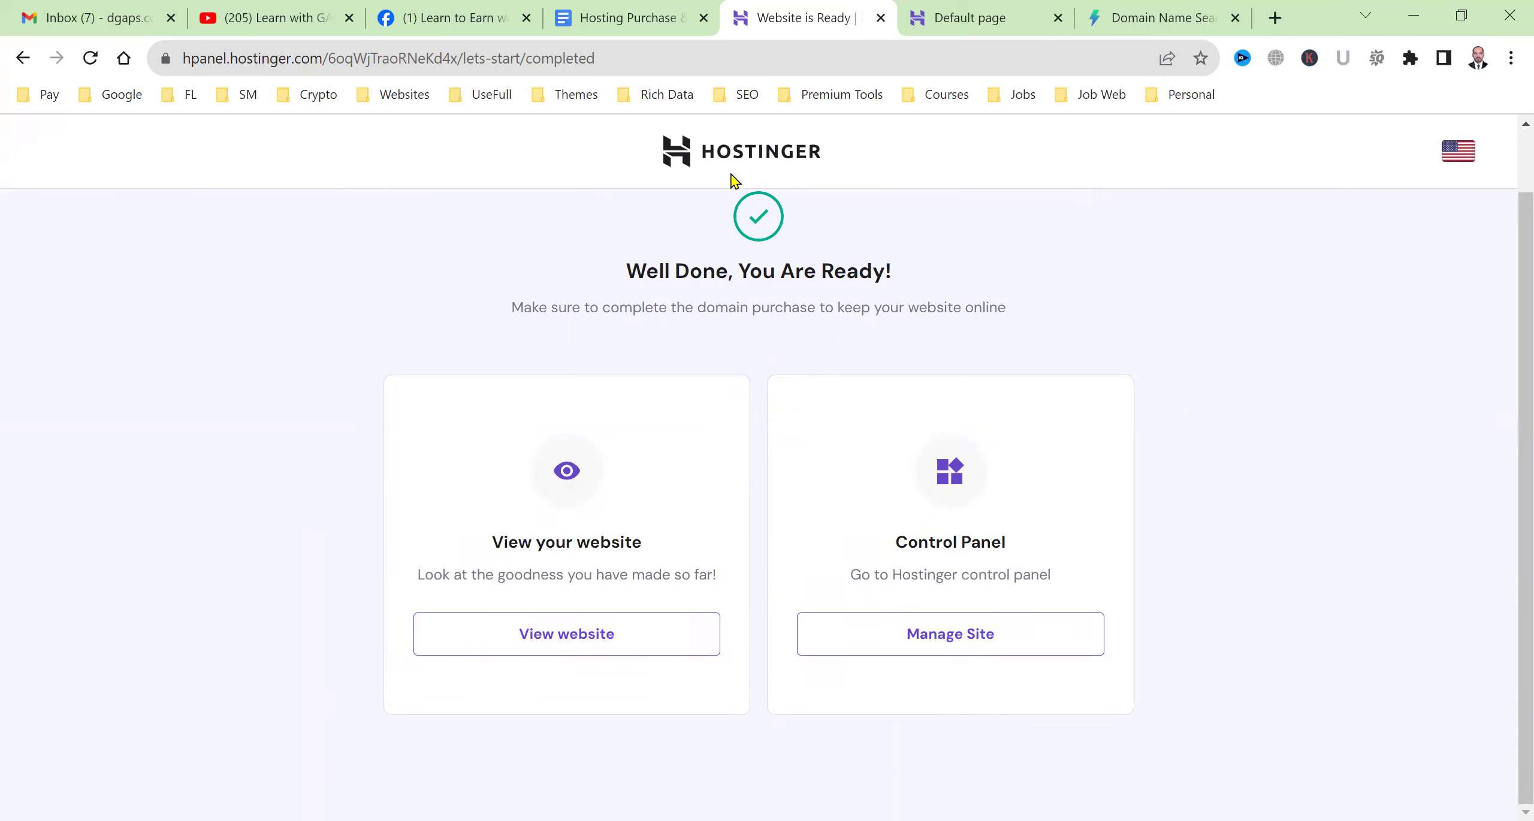
Dismiss the phishing warning and open superaitech.com's management dashboard from the websites list.
{"action": "left_click", "coordinate": [932, 637]}
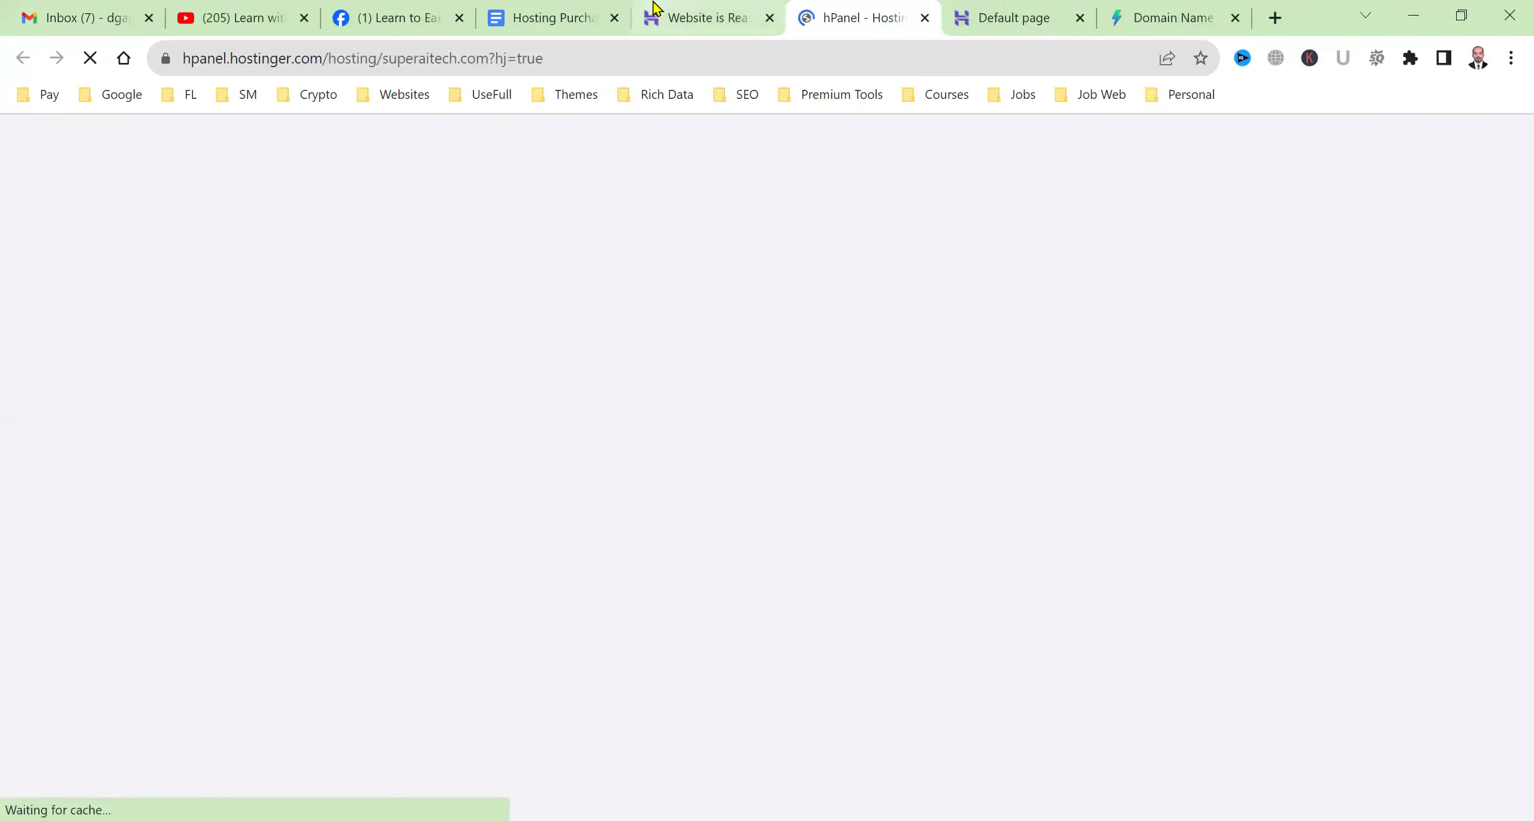
{"action": "left_click", "coordinate": [659, 9]}
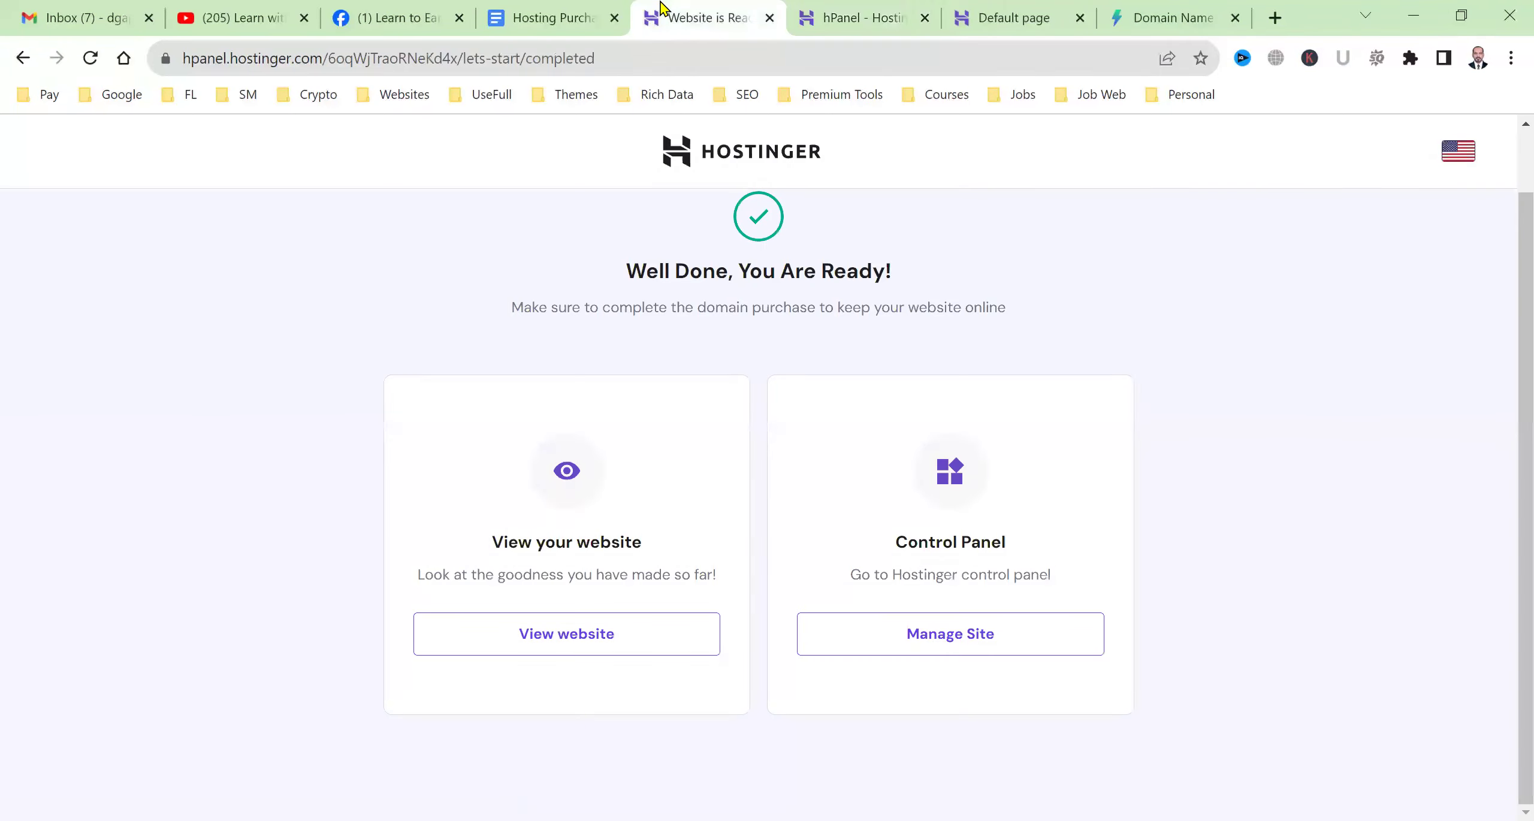
{"action": "left_click", "coordinate": [821, 9]}
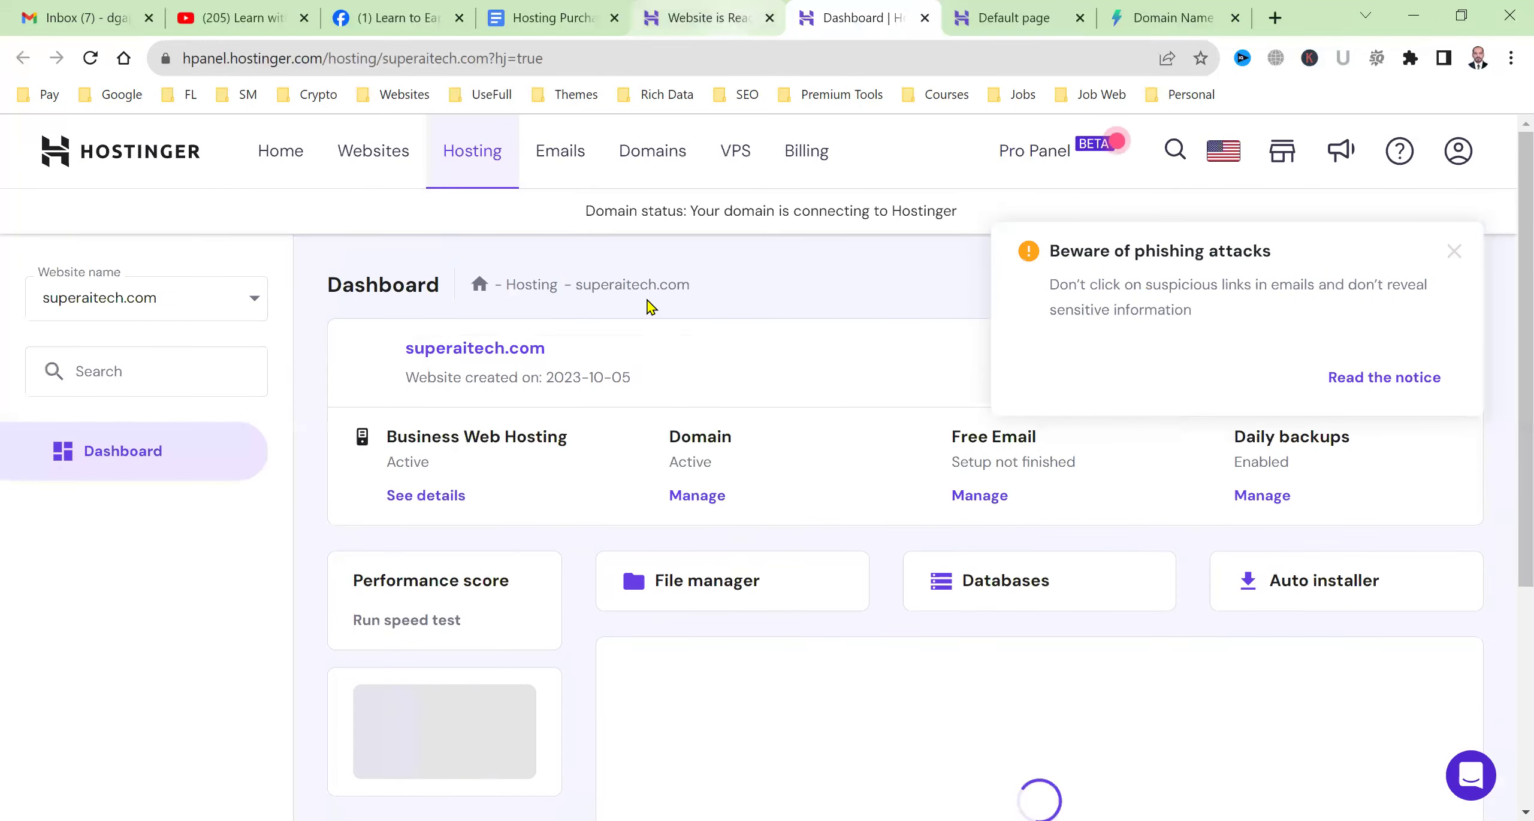
{"action": "left_click", "coordinate": [1452, 254]}
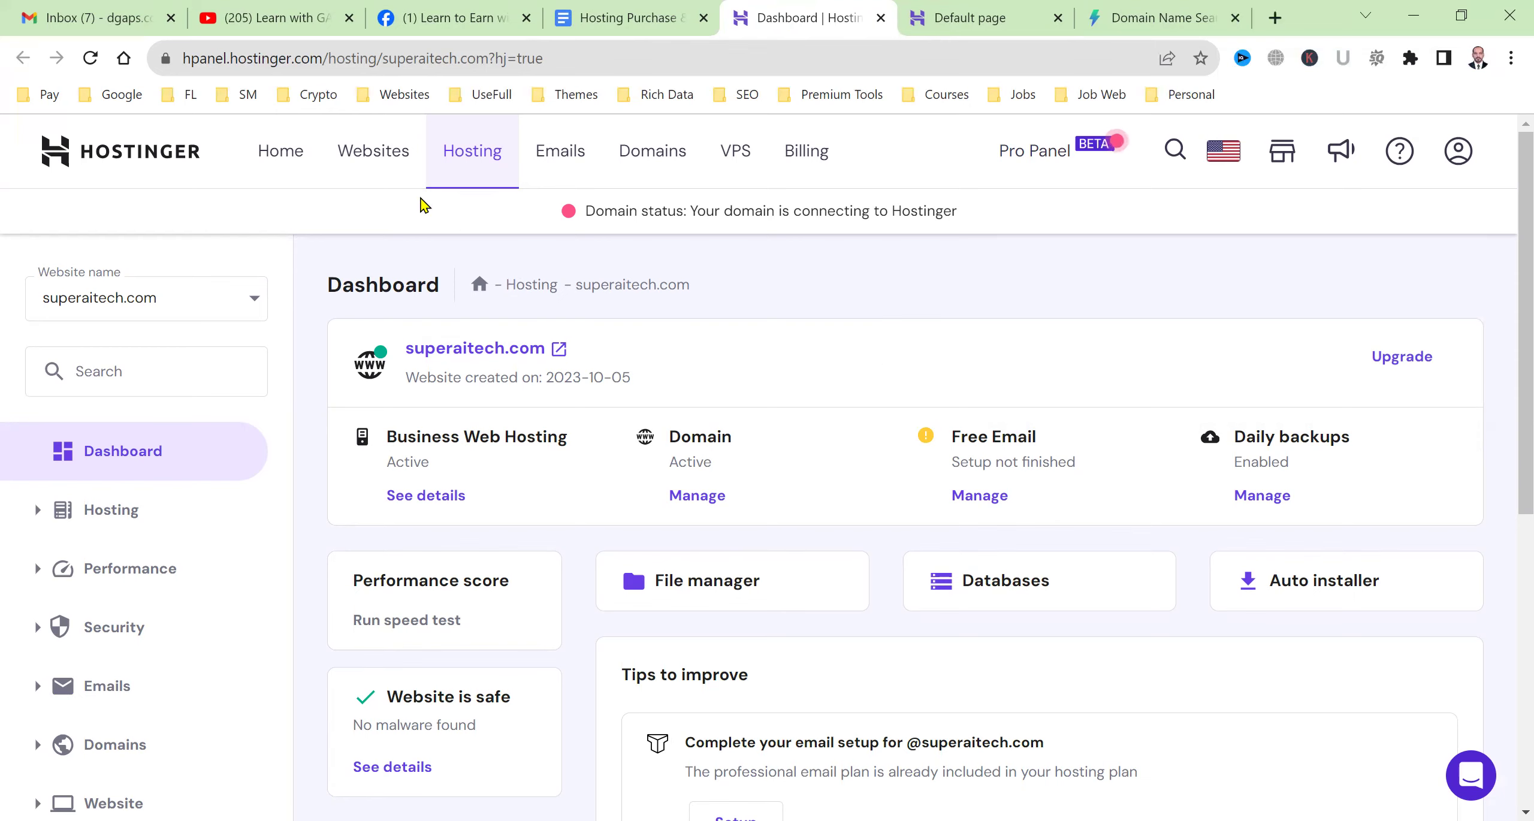
{"action": "left_click", "coordinate": [391, 179]}
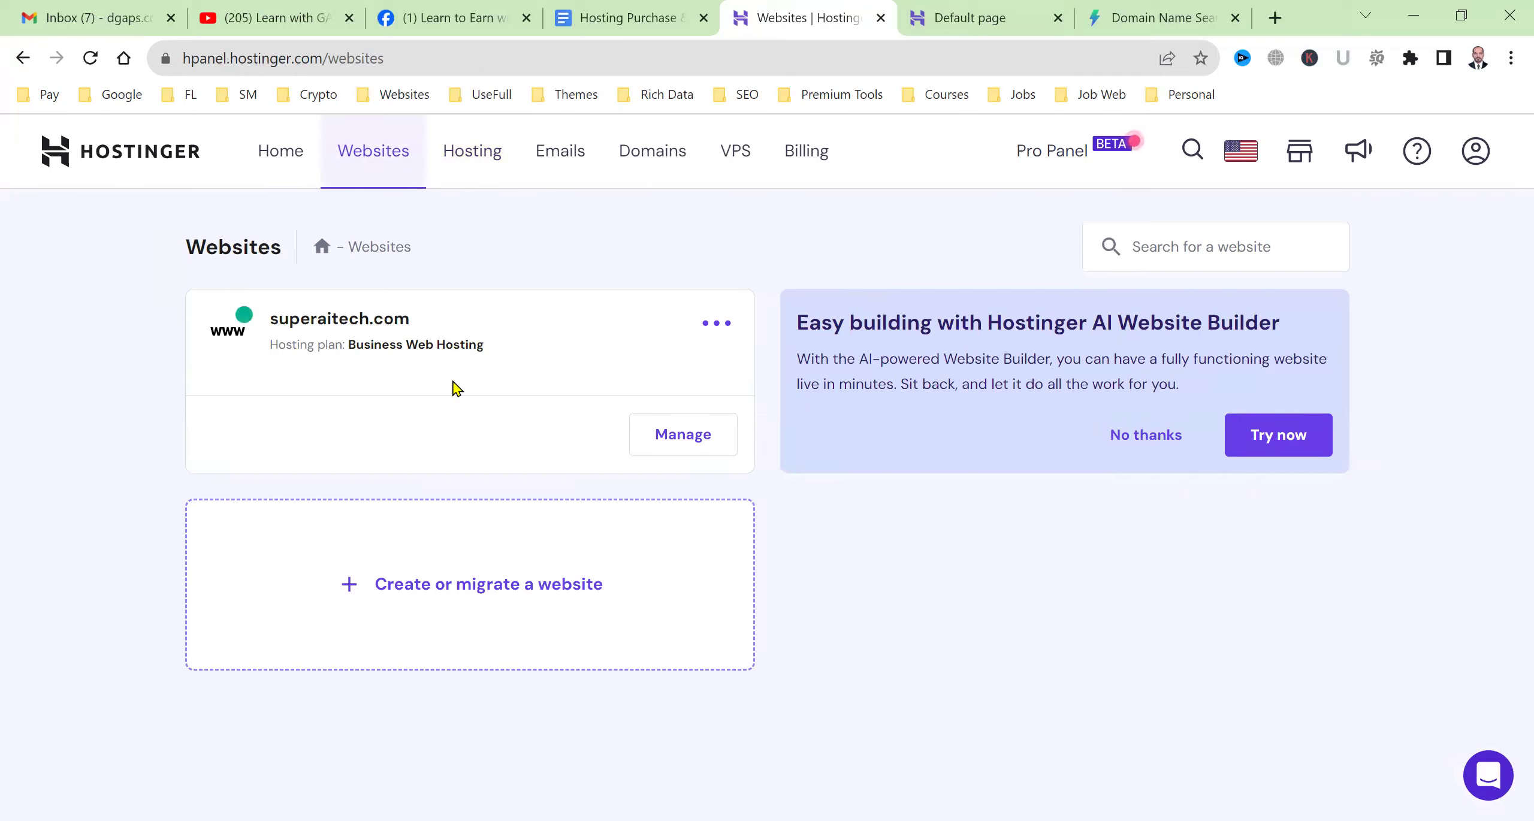
{"action": "left_click", "coordinate": [662, 438]}
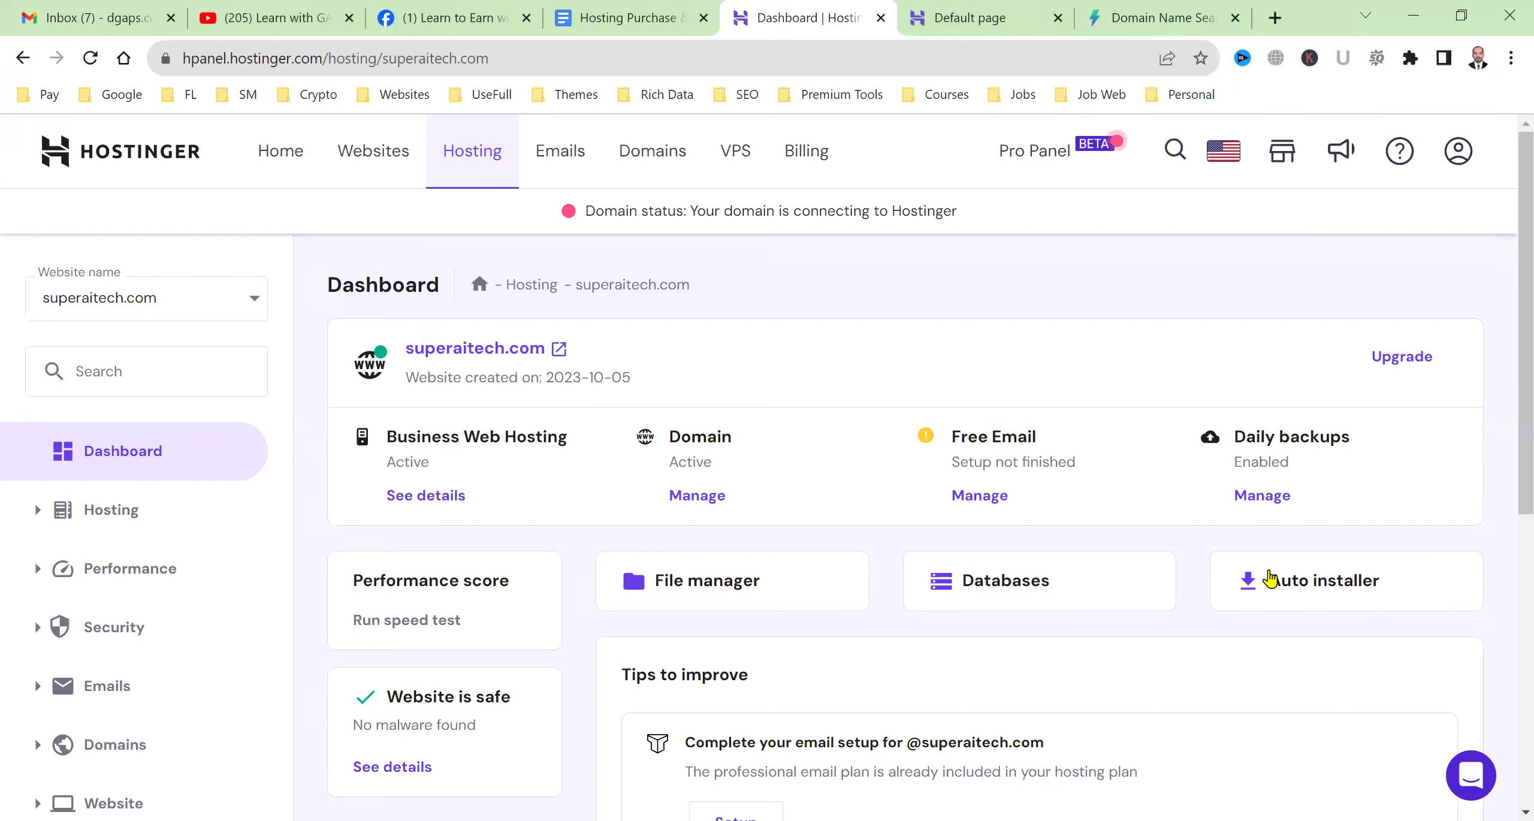
Start a WordPress install from the Auto installer with website title 'Super AI Tech'.
{"action": "left_click", "coordinate": [1356, 578]}
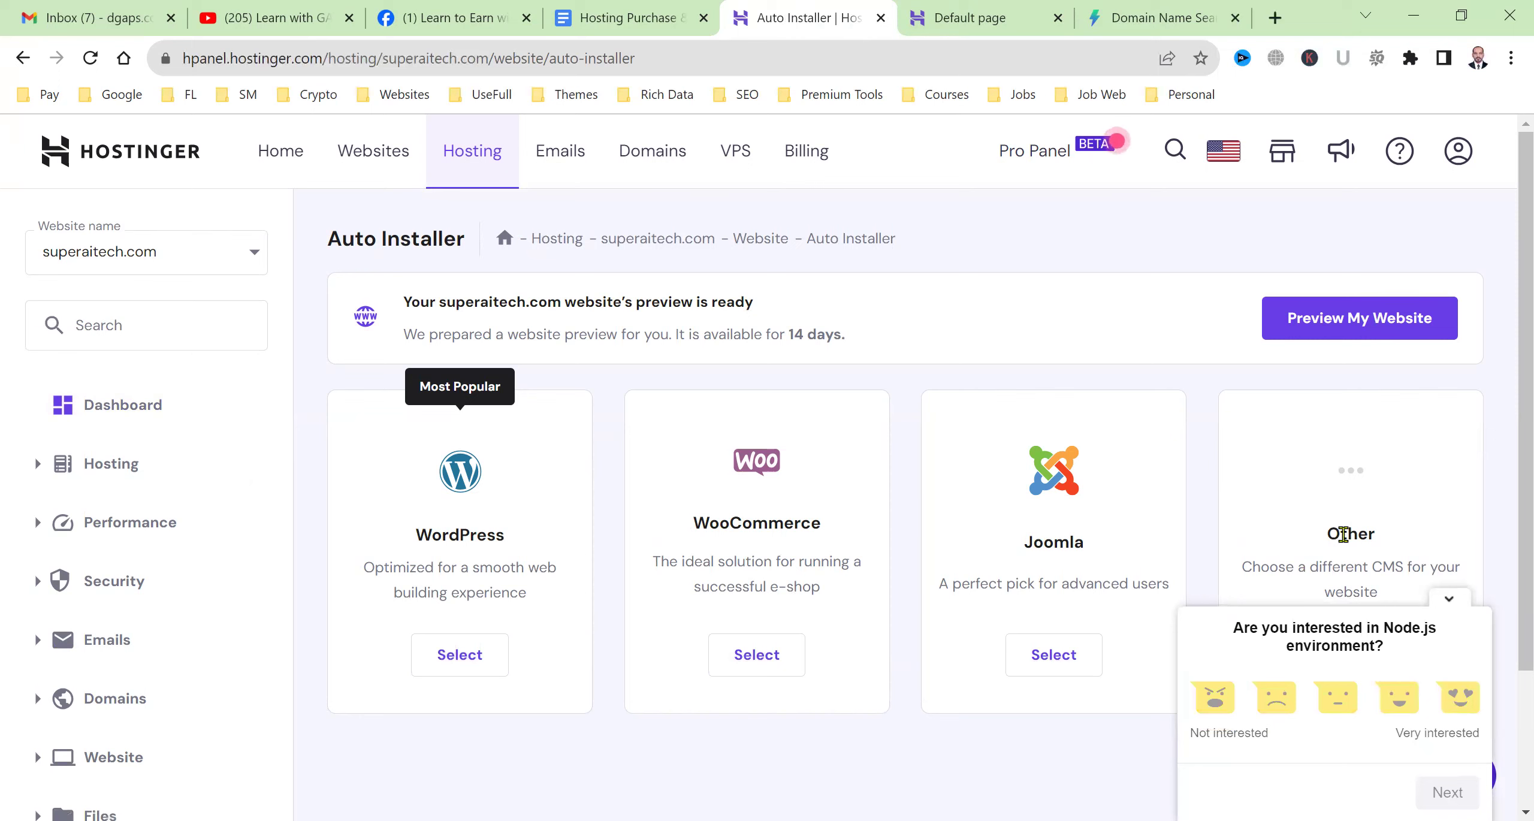
{"action": "left_click", "coordinate": [440, 657]}
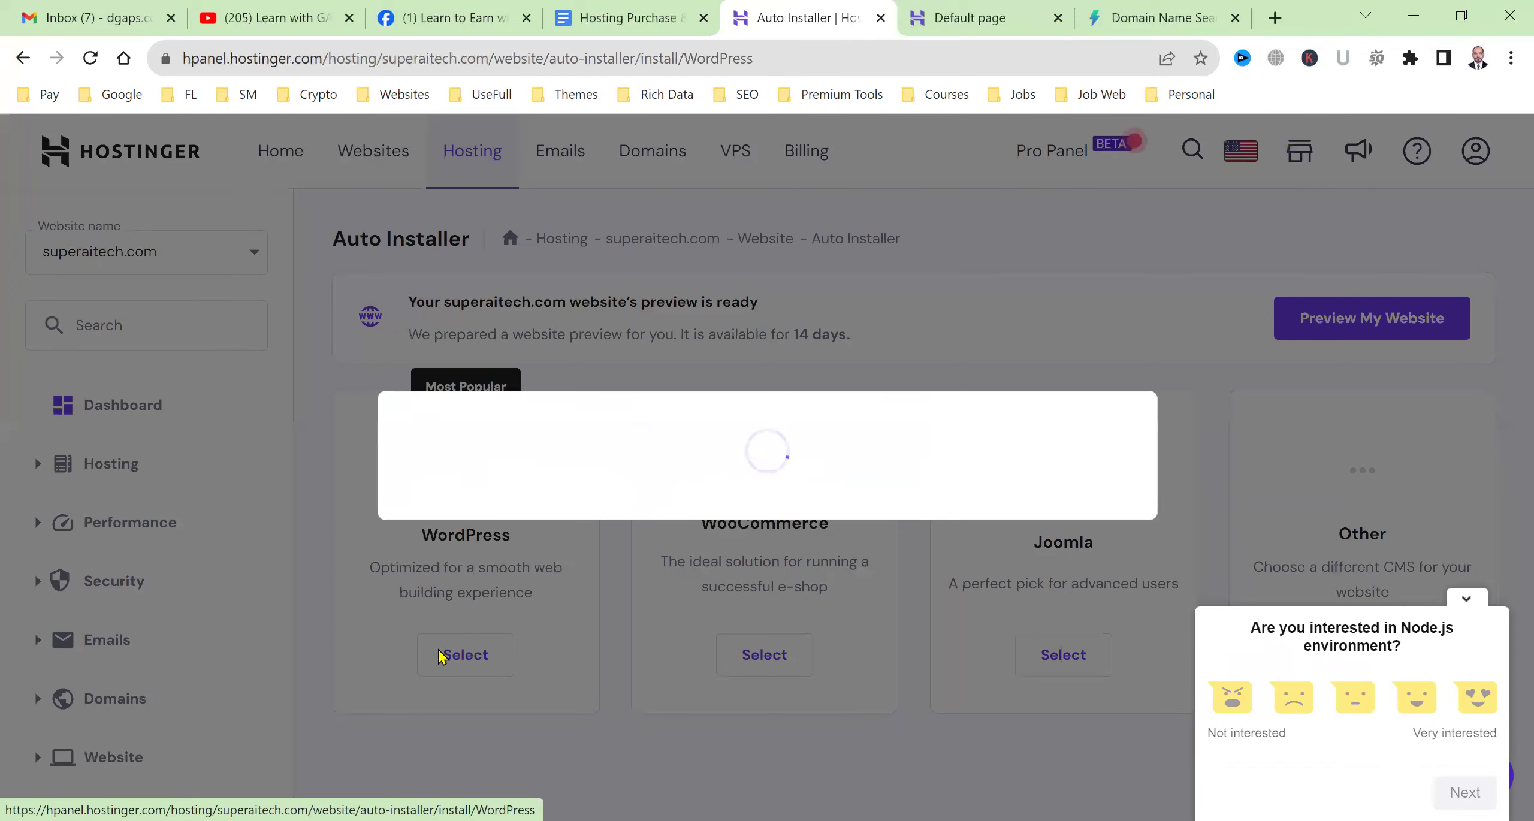
{"action": "left_click", "coordinate": [564, 411]}
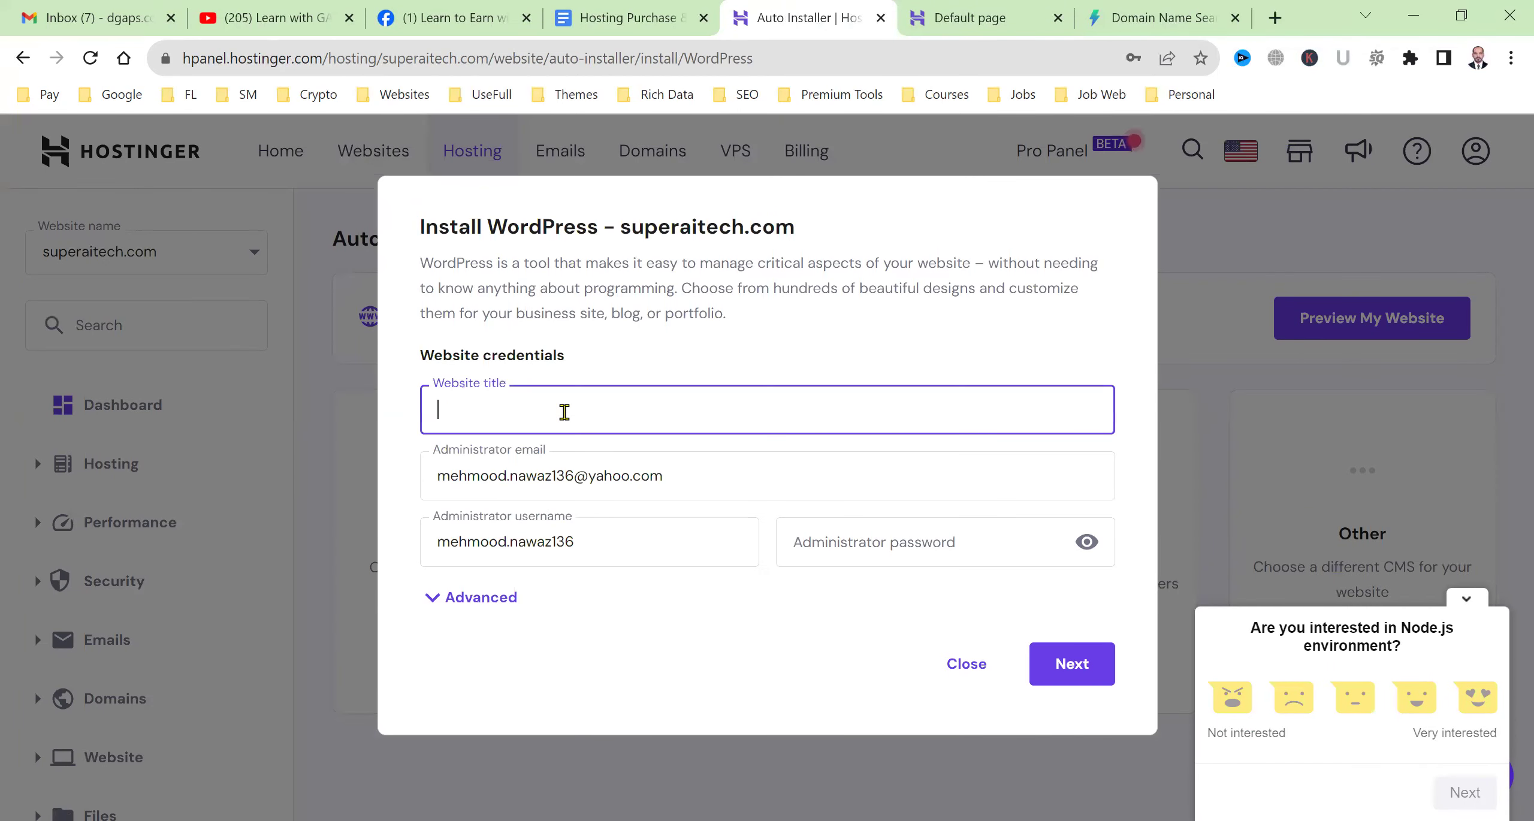
{"action": "type", "text": "Super AI Tech"}
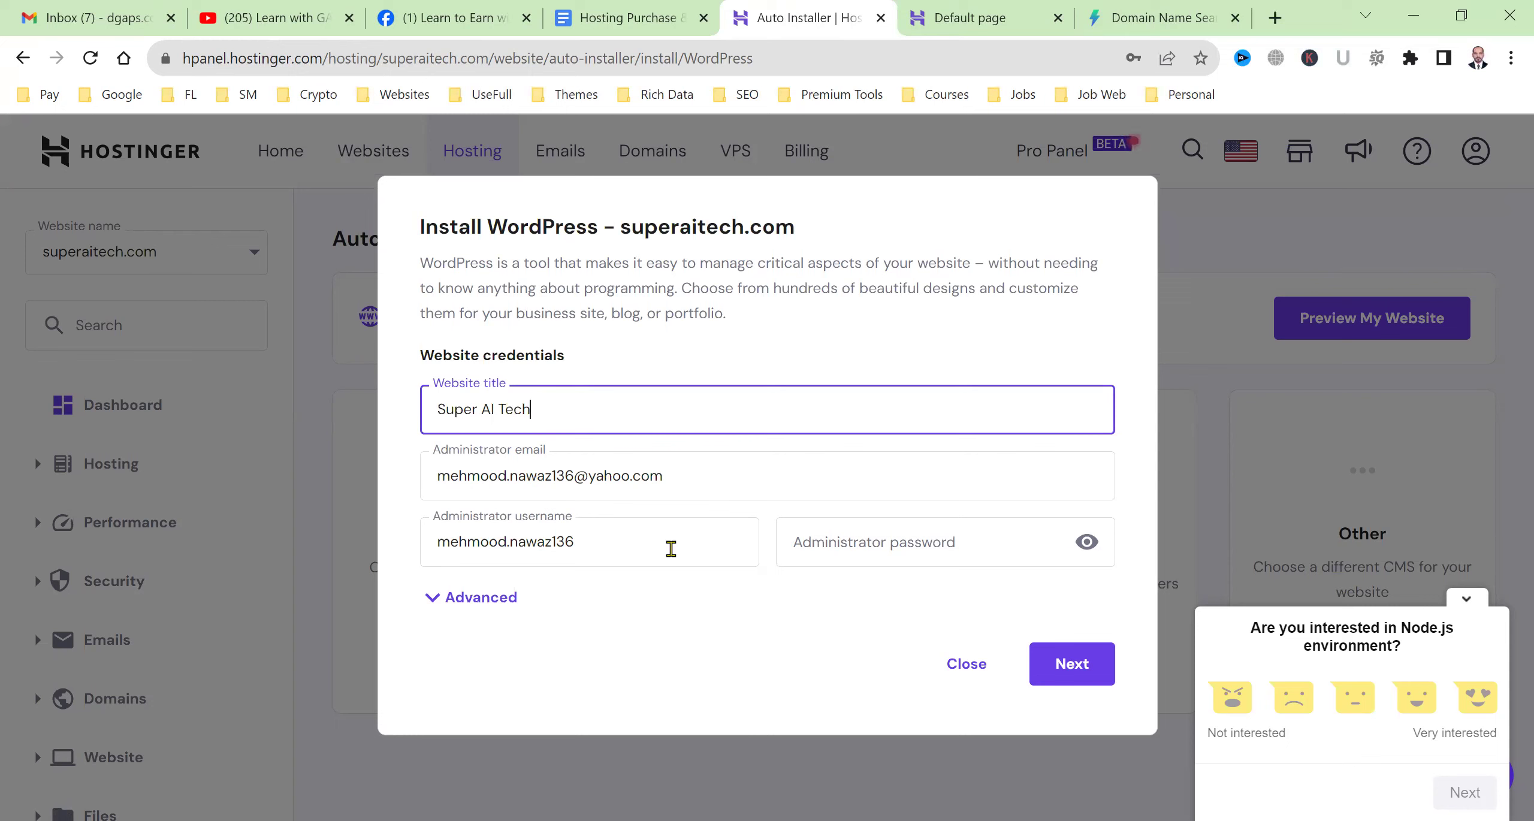
Replace the prefilled administrator username and enter a new administrator password.
{"action": "double_click", "coordinate": [636, 548]}
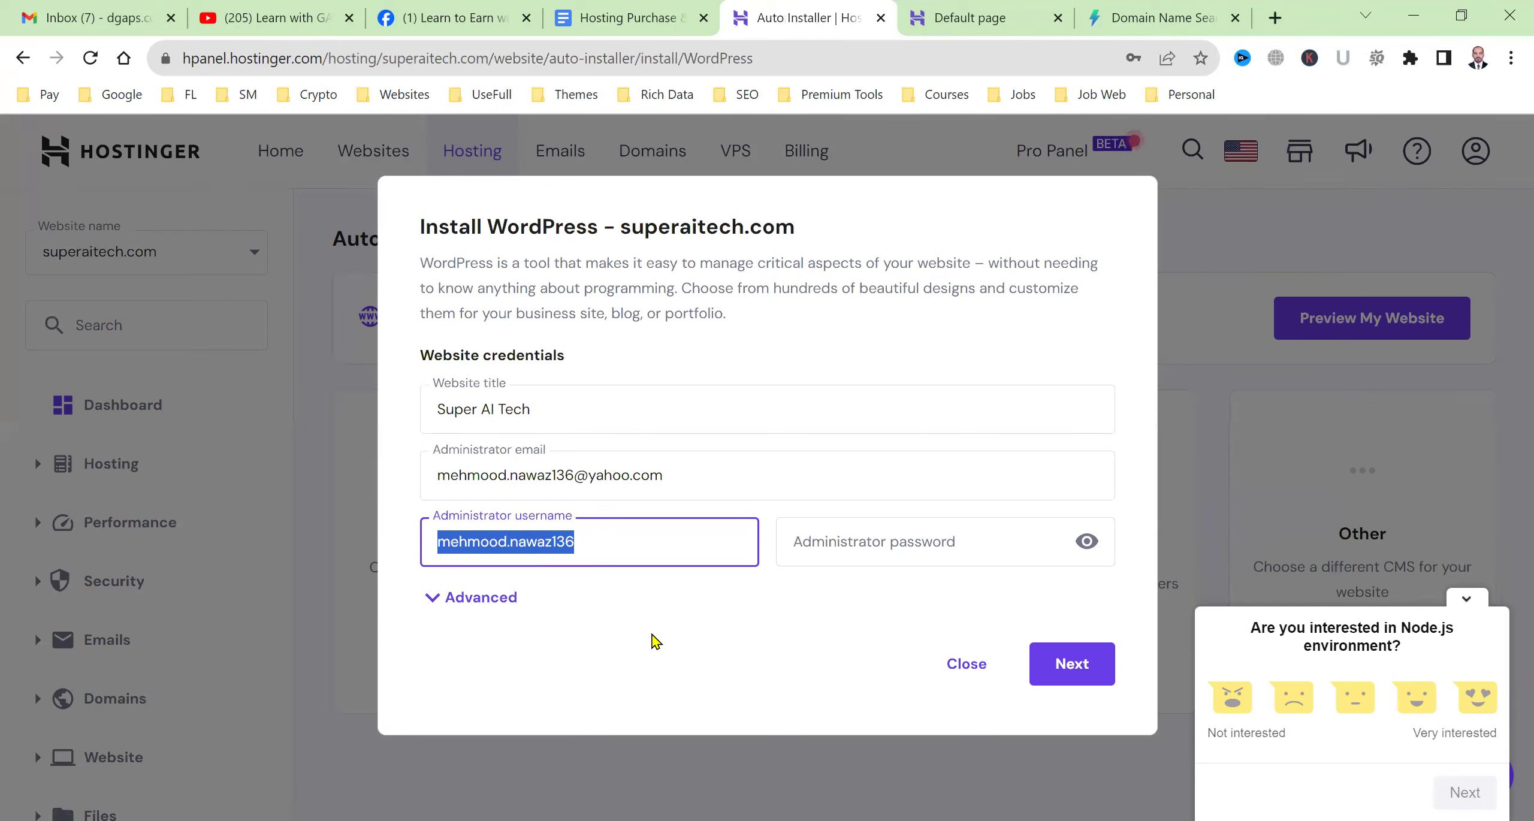
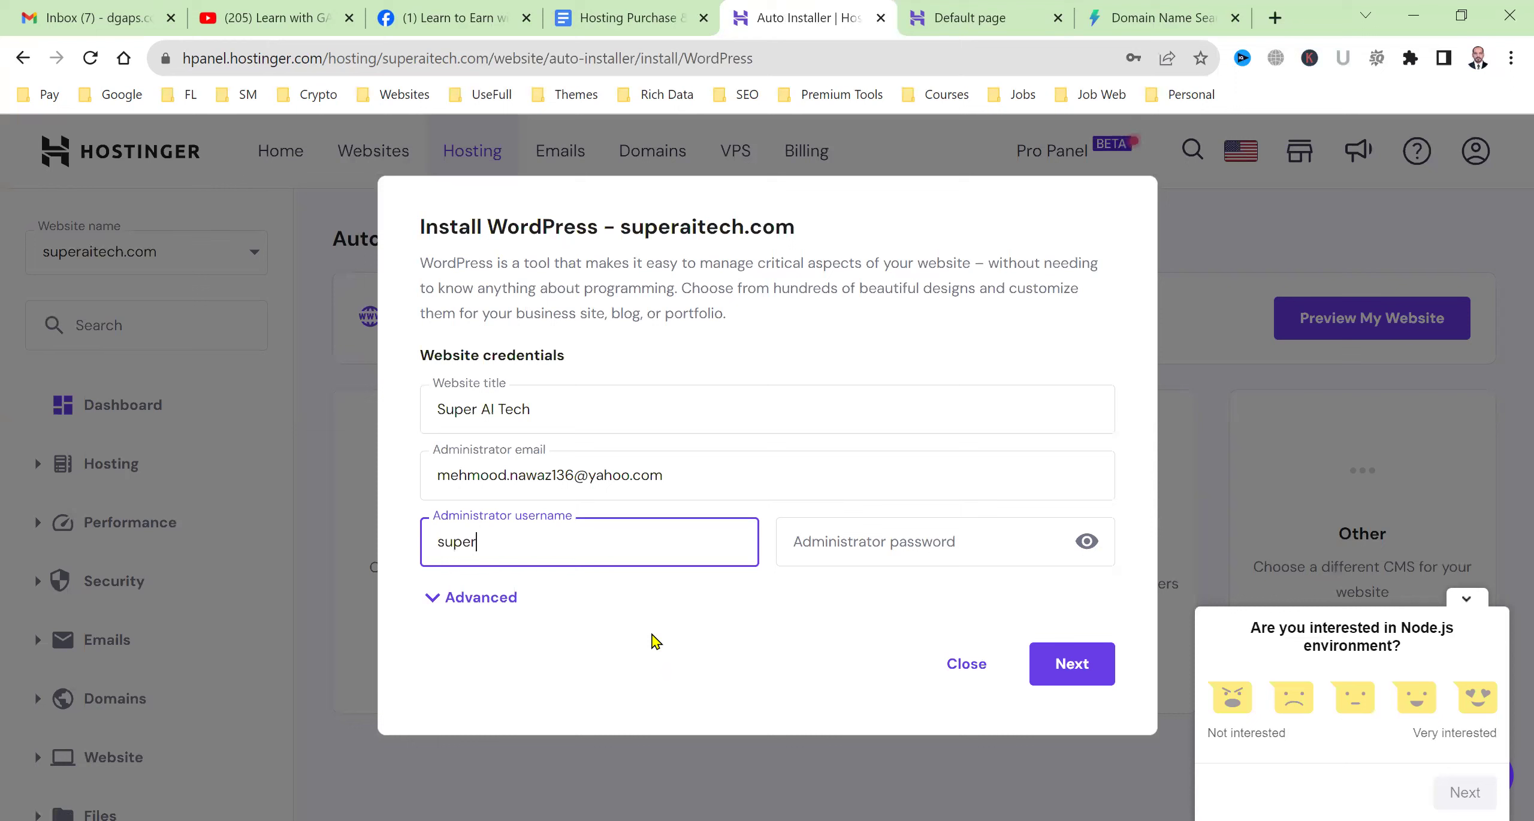
{"action": "key", "text": "BackSpace"}
{"action": "key", "text": "BackSpace"}
{"action": "key", "text": "Tab"}
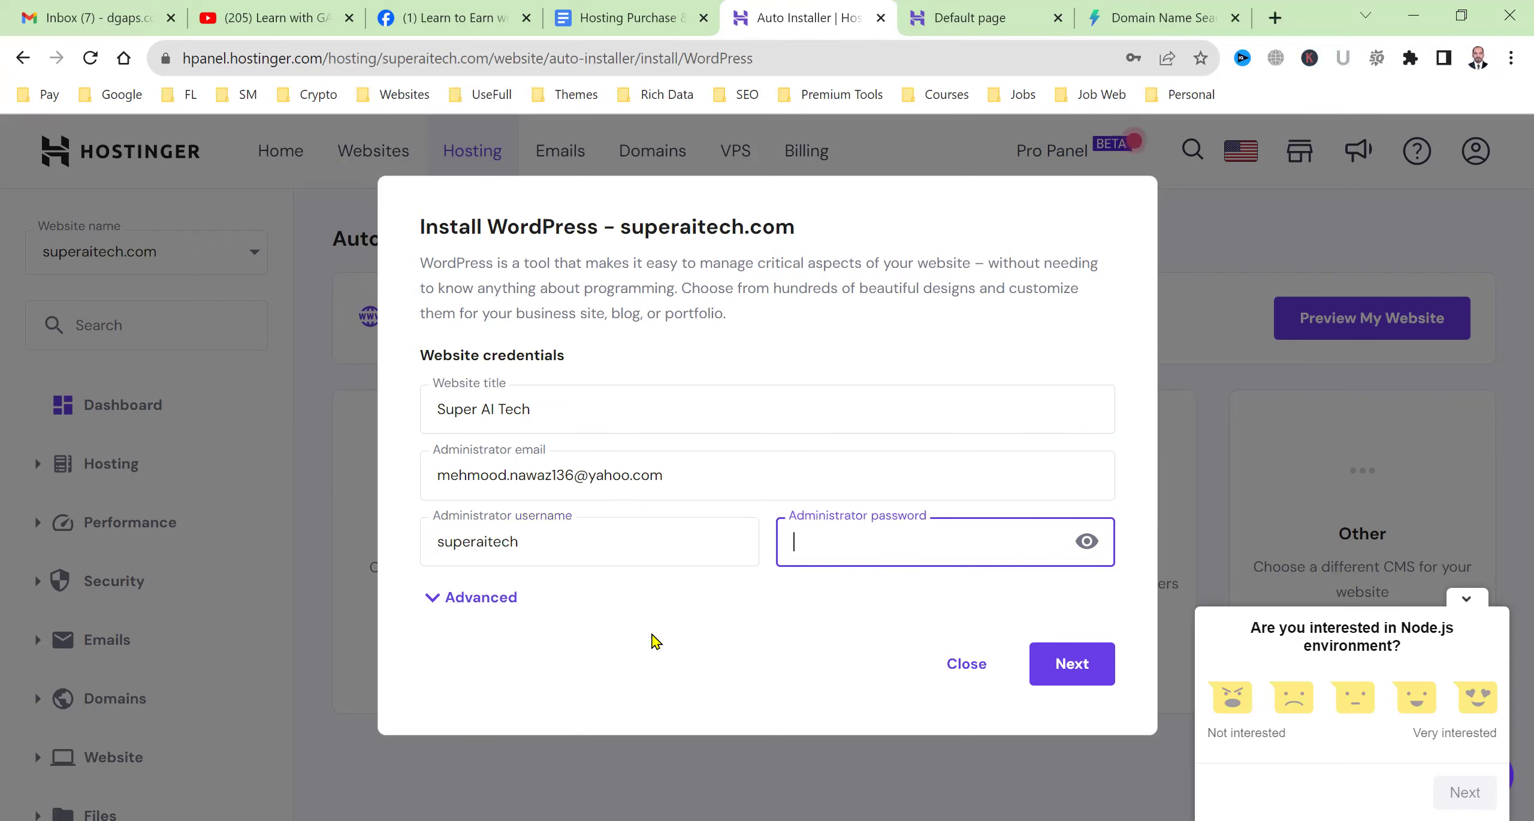
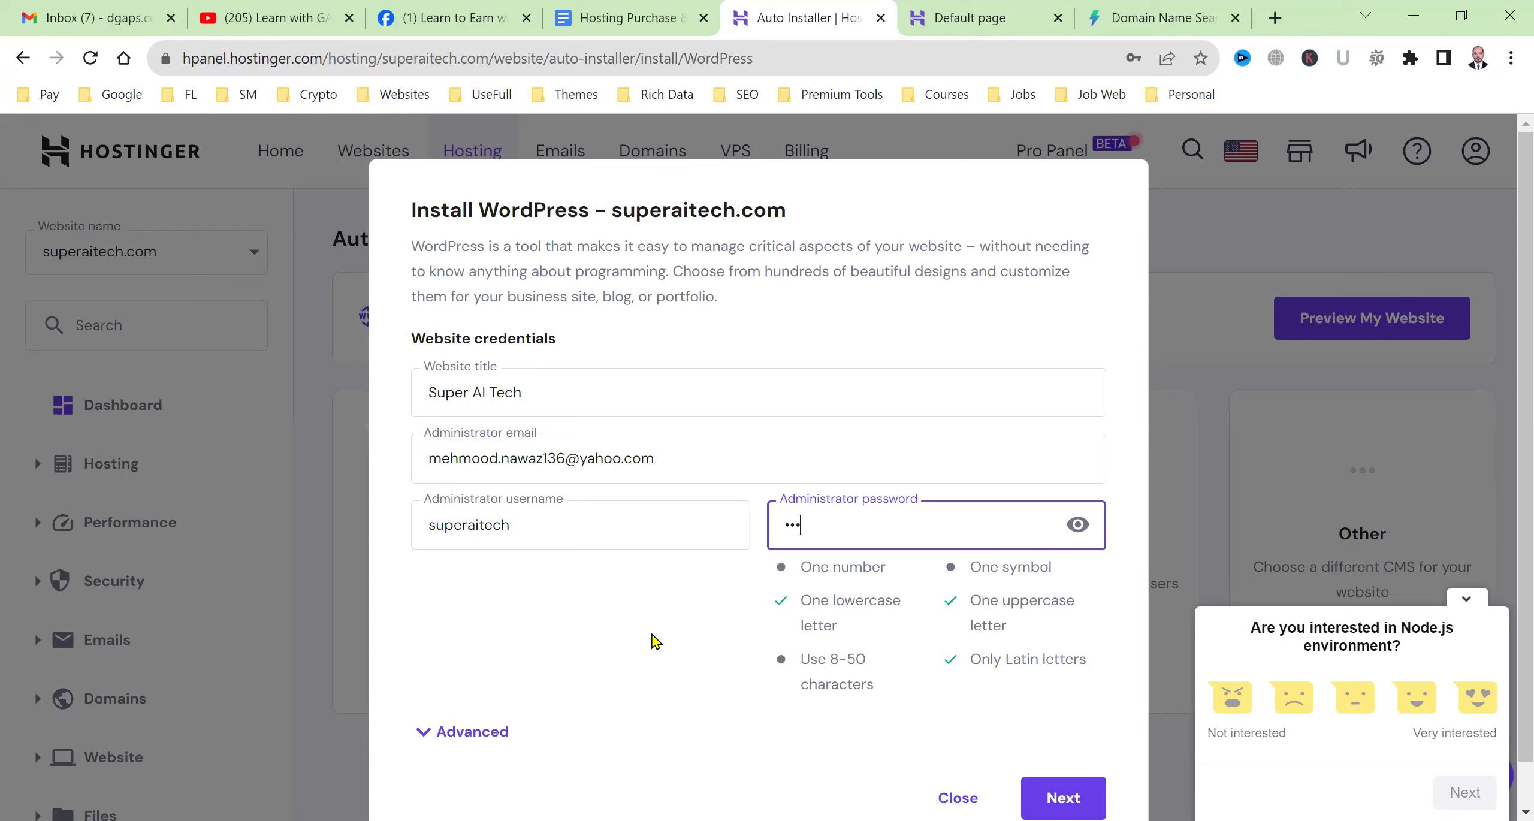
{"action": "left_click", "coordinate": [655, 641]}
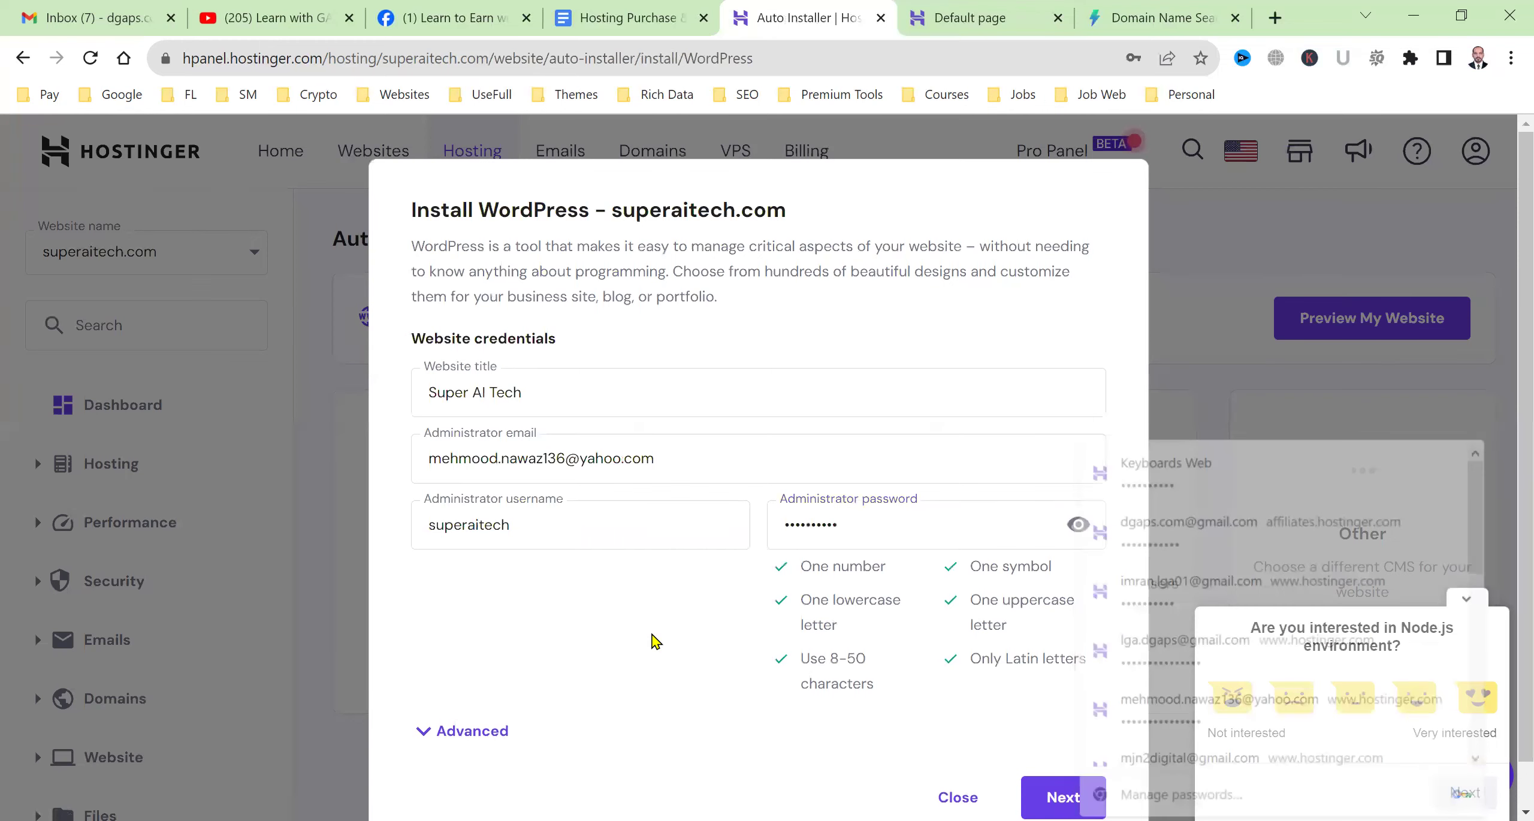
{"action": "left_click", "coordinate": [521, 534]}
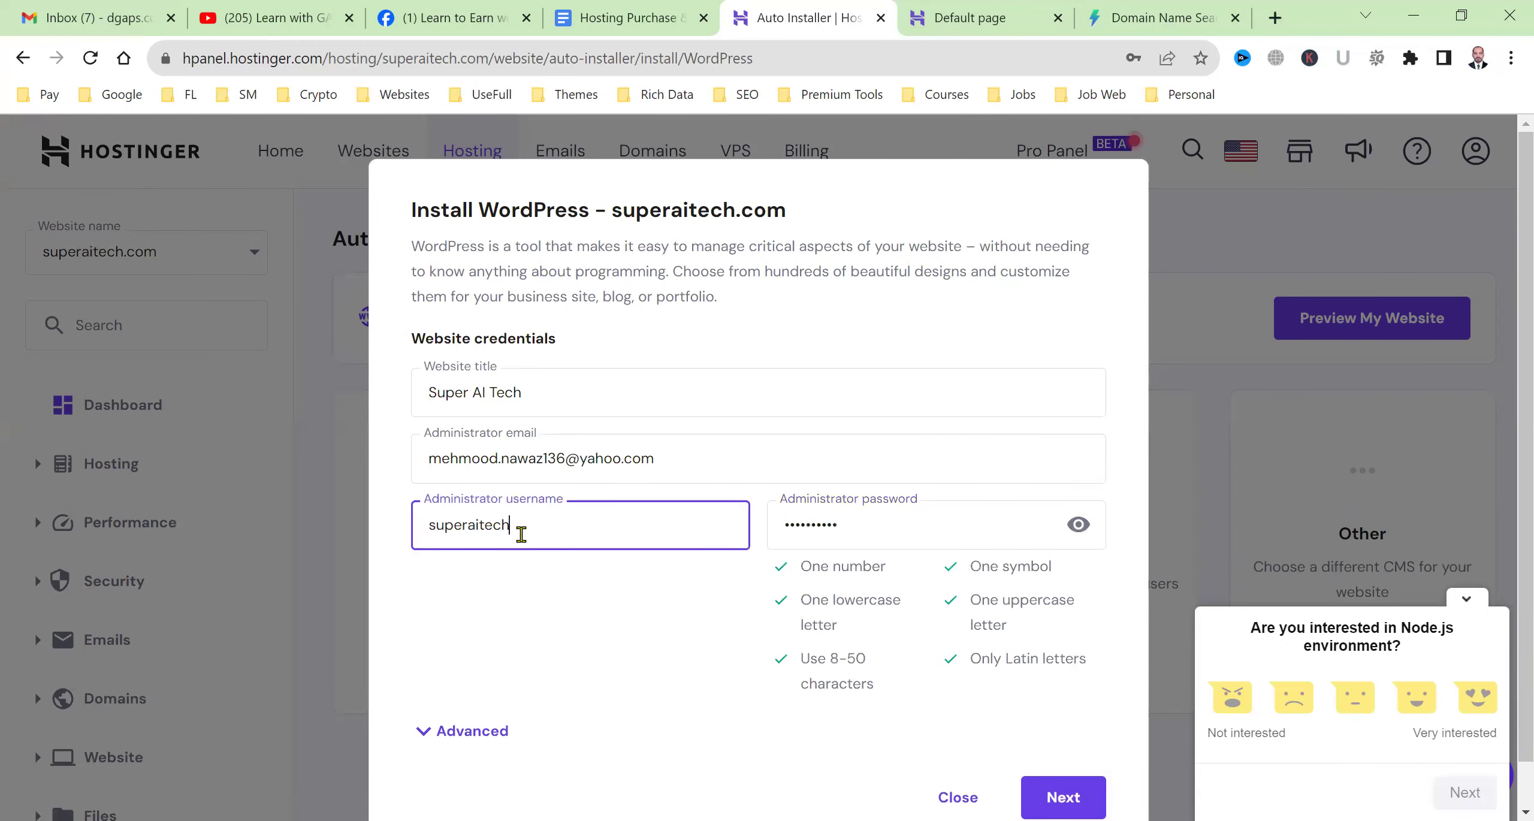
{"action": "left_click", "coordinate": [843, 533]}
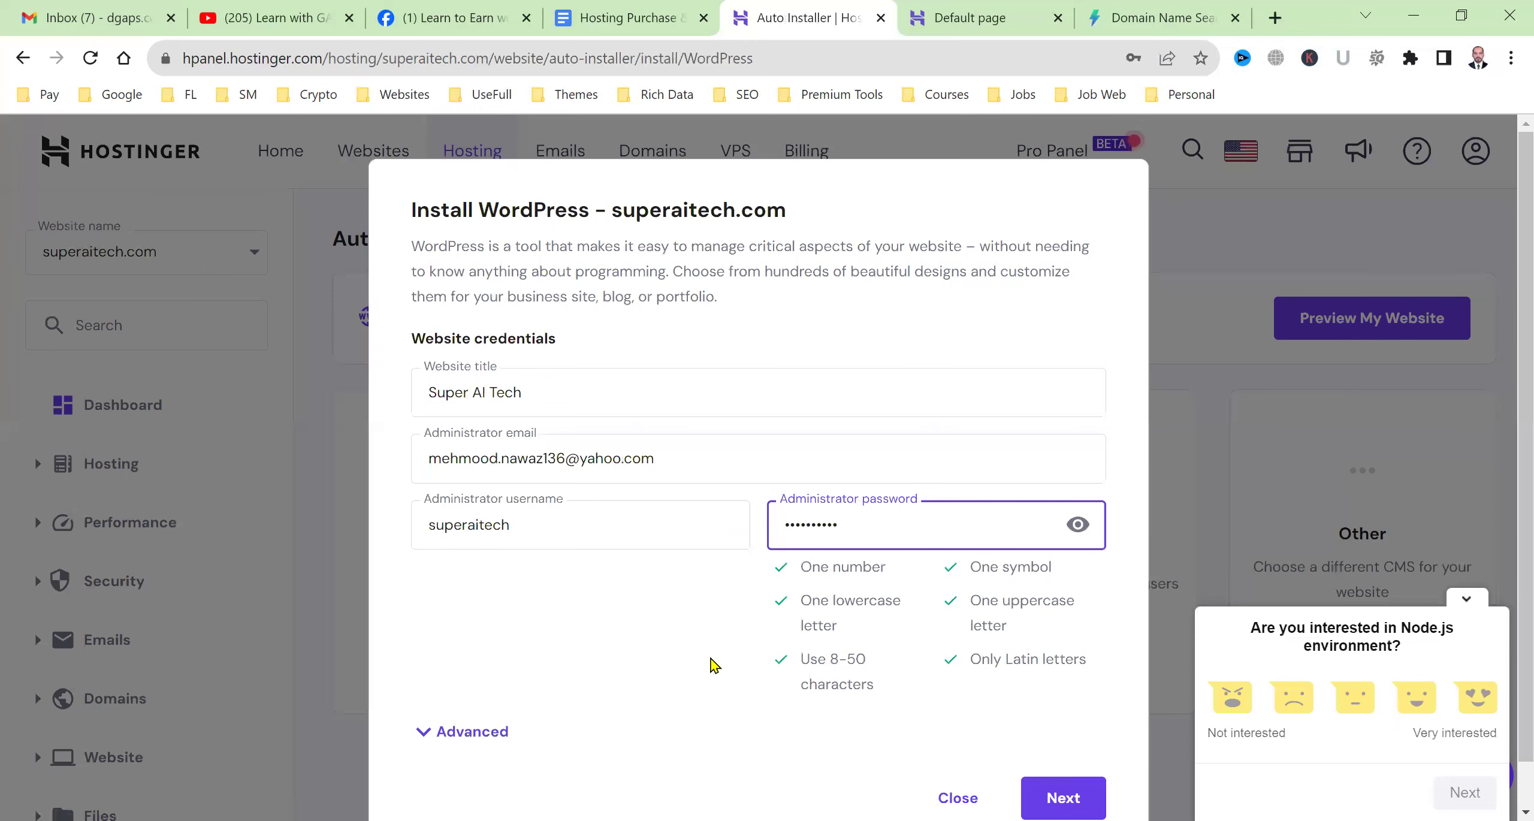
{"action": "scroll", "coordinate": [707, 718], "scroll_direction": "down", "scroll_amount": 1}
Try installing WordPress 6.3.1 in English, which fails on a leaked password, then reopen superaitech.com's dashboard.
{"action": "left_click", "coordinate": [1082, 768]}
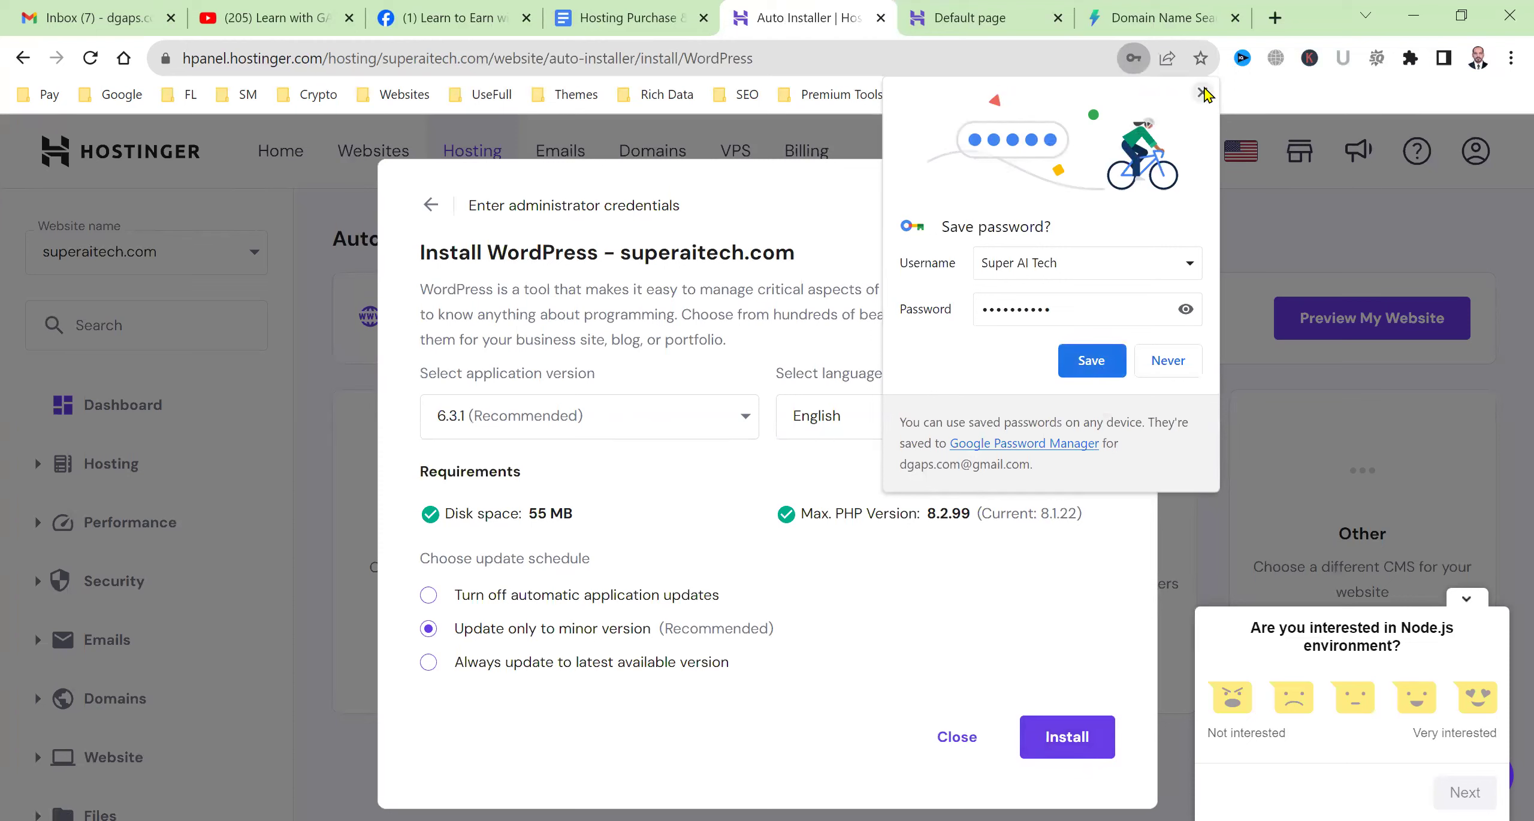
{"action": "left_click", "coordinate": [541, 440]}
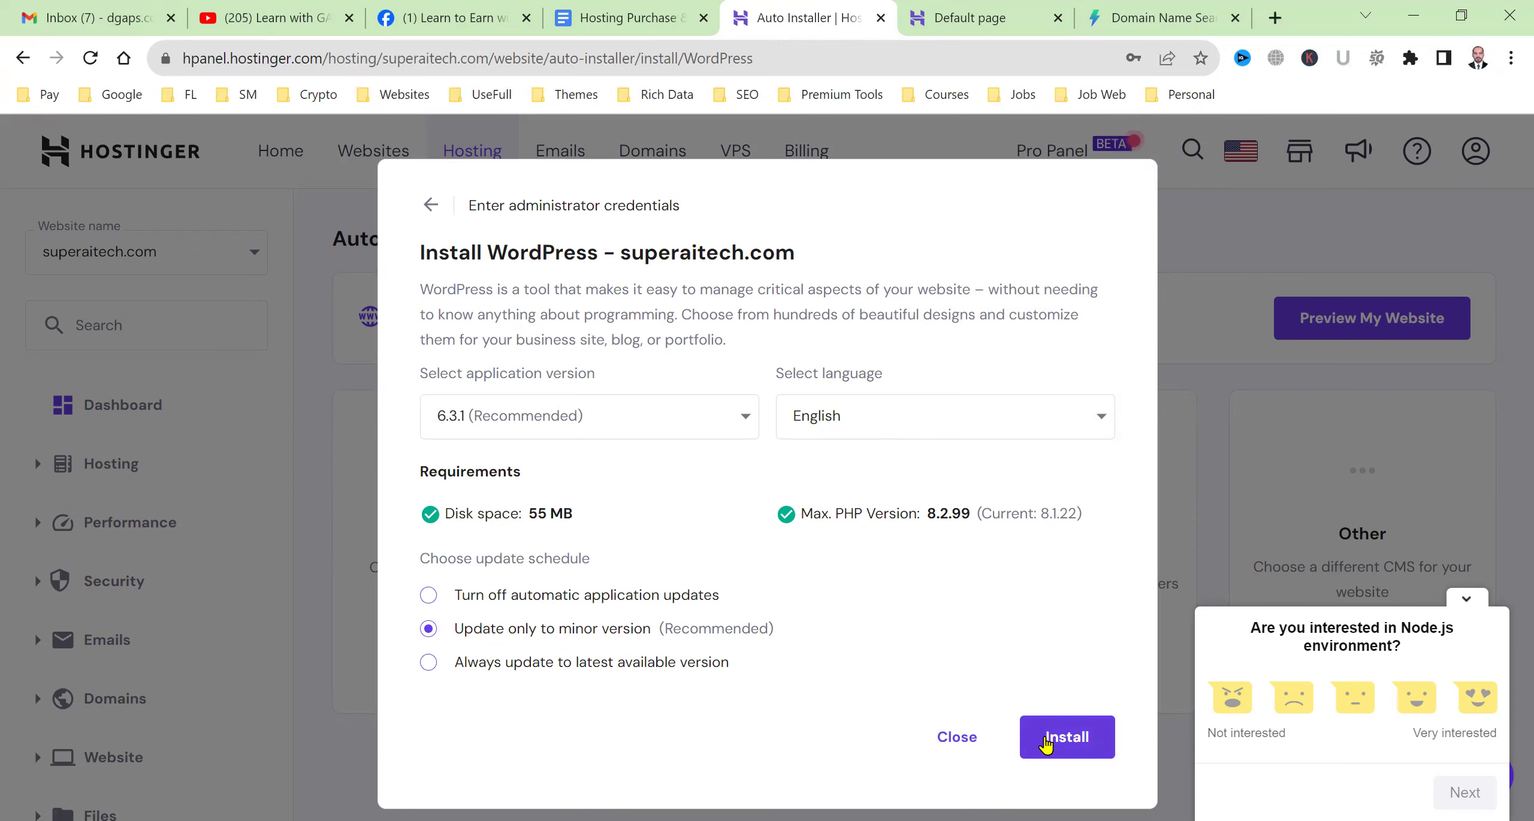
{"action": "left_click", "coordinate": [1045, 743]}
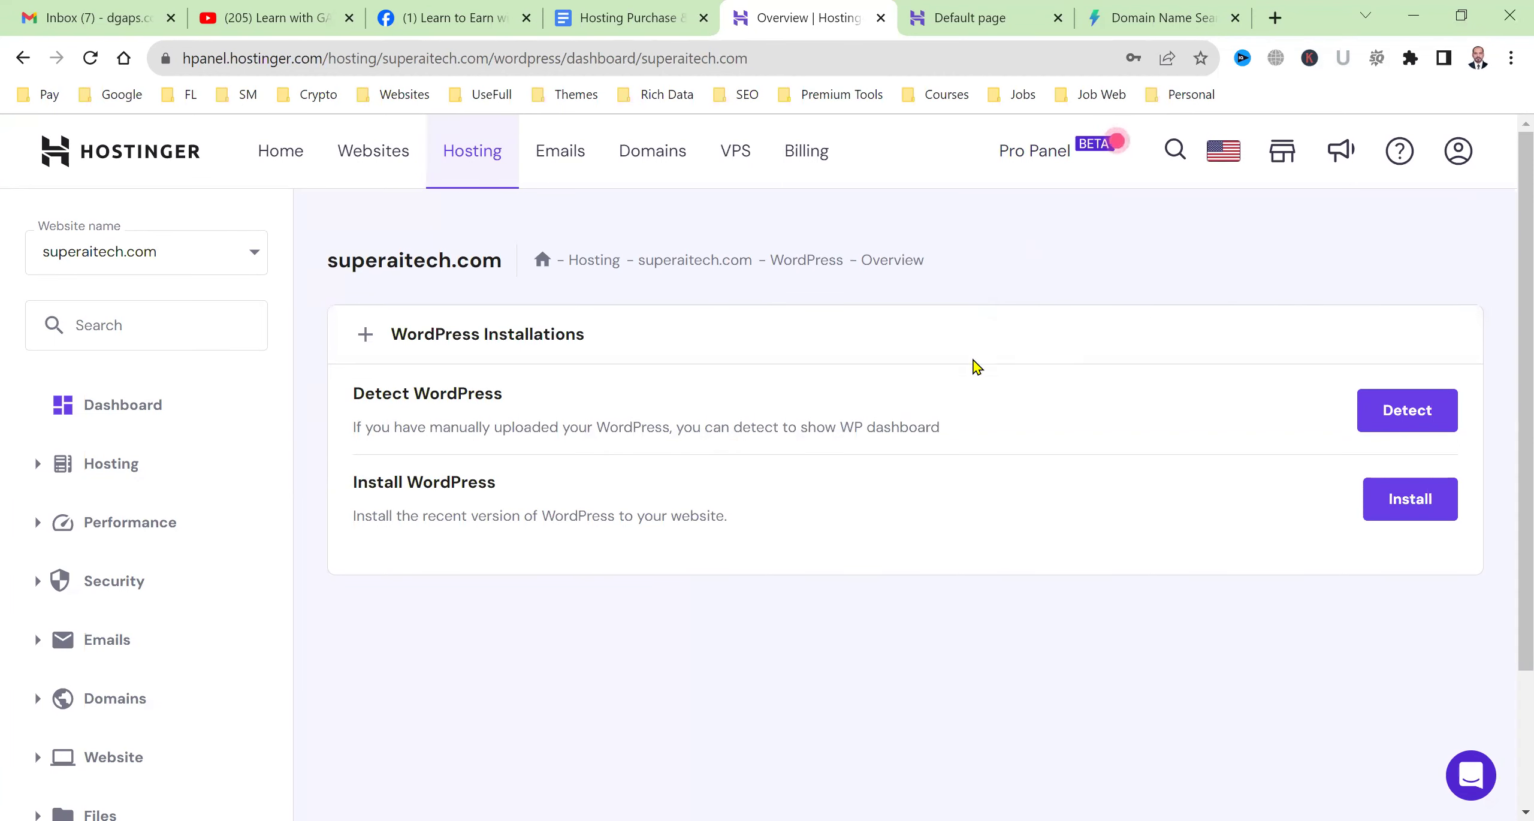
{"action": "left_click", "coordinate": [421, 165]}
{"action": "left_click", "coordinate": [700, 434]}
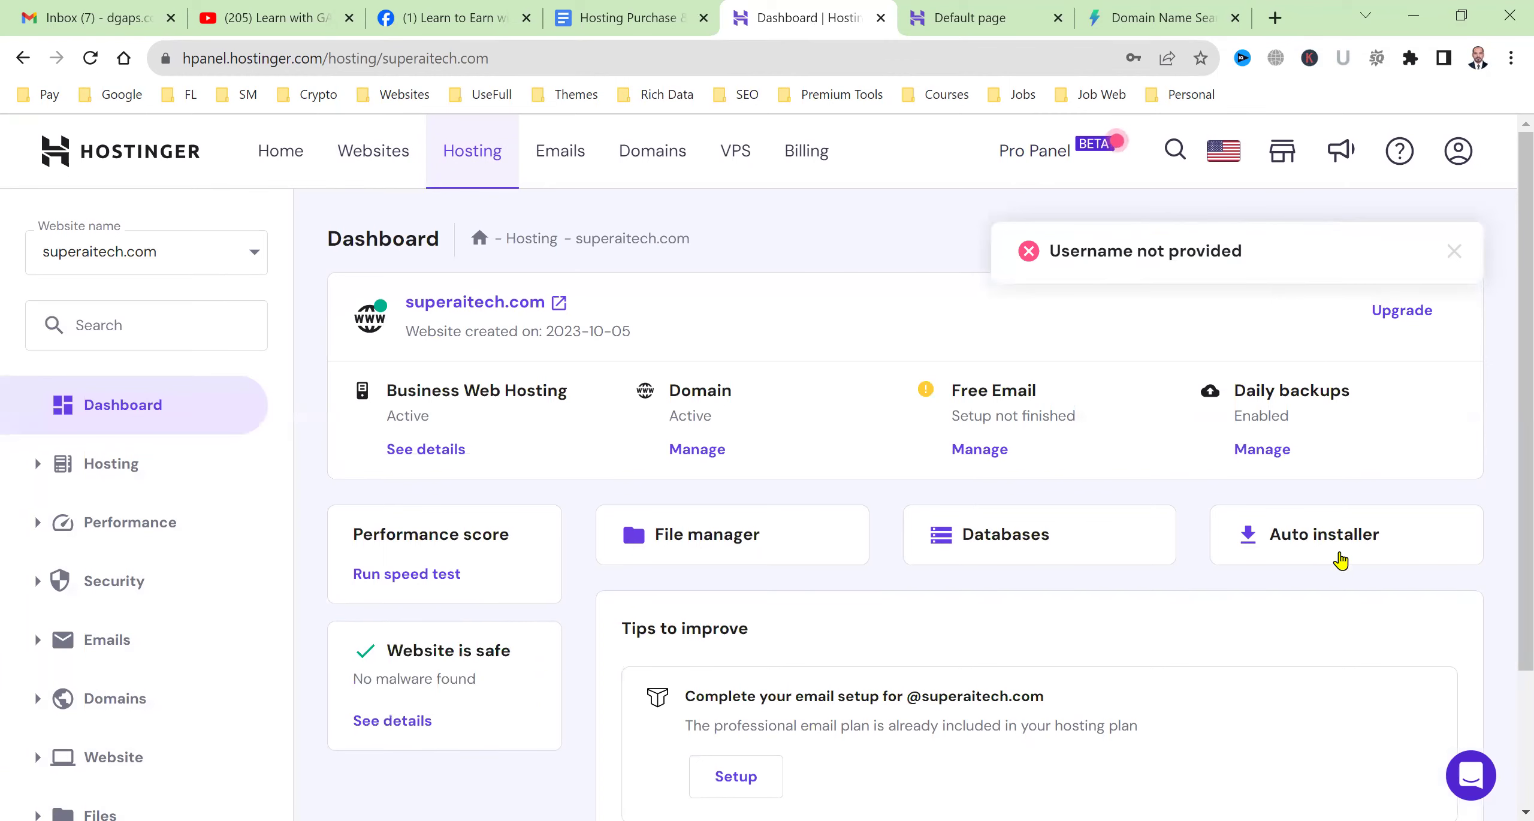
Choose WordPress in the Auto Installer and enter a new administrator password.
{"action": "left_click", "coordinate": [1340, 558]}
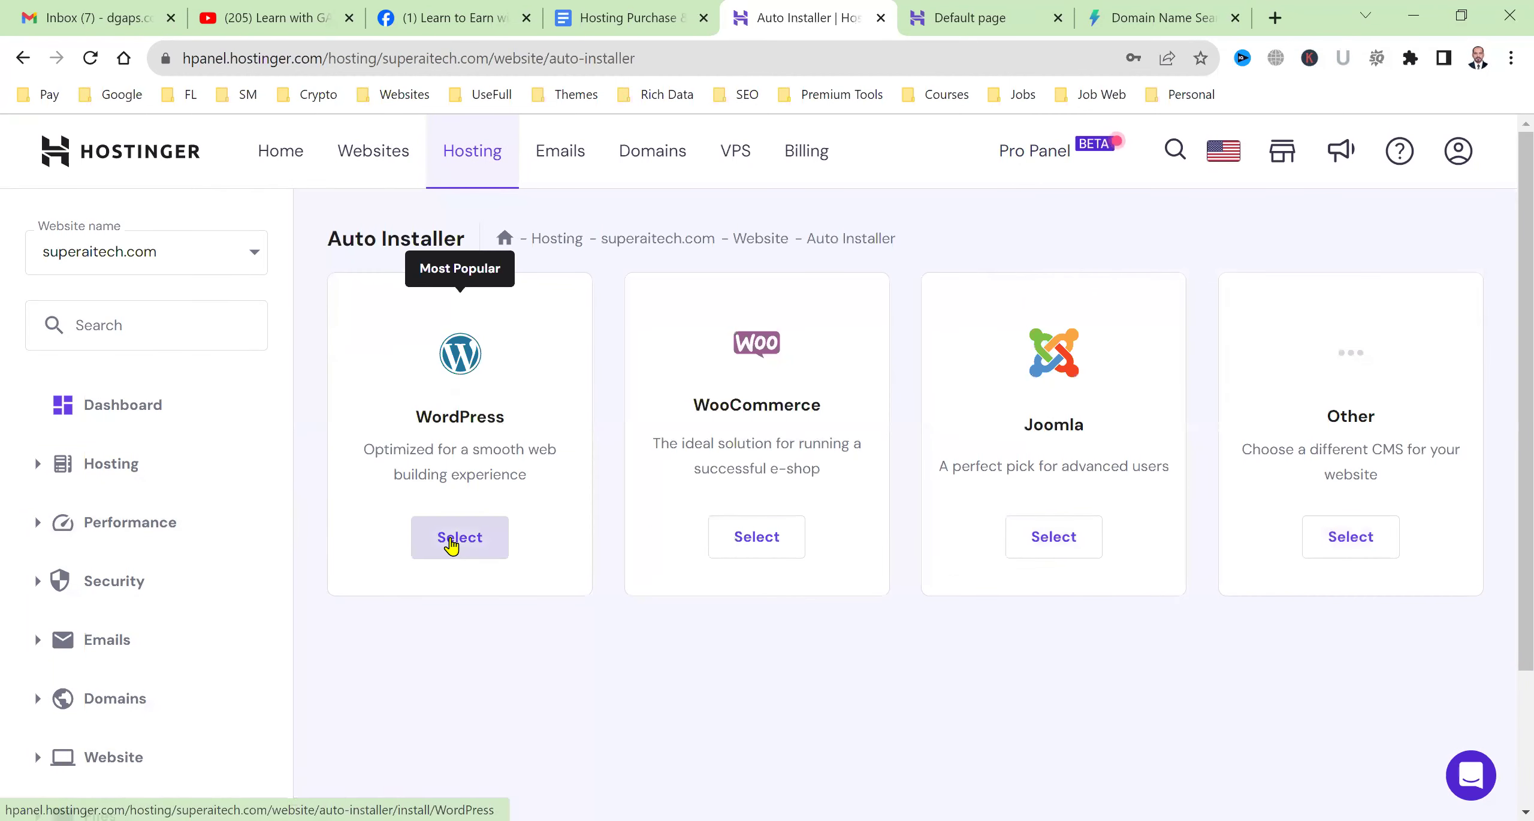
{"action": "left_click", "coordinate": [449, 537]}
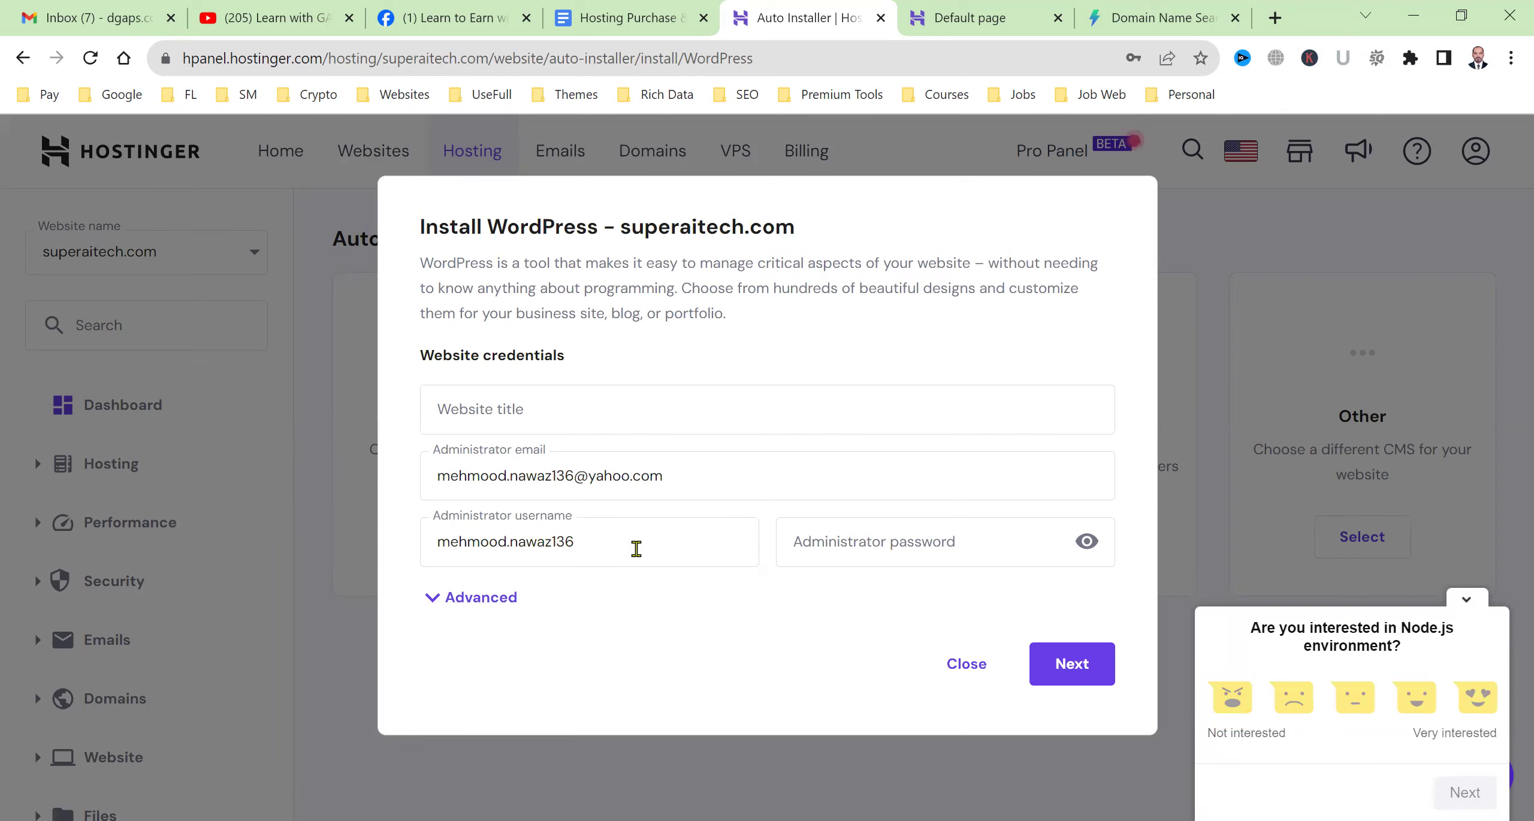
{"action": "left_click", "coordinate": [629, 547]}
{"action": "left_click", "coordinate": [637, 604]}
{"action": "left_click", "coordinate": [848, 557]}
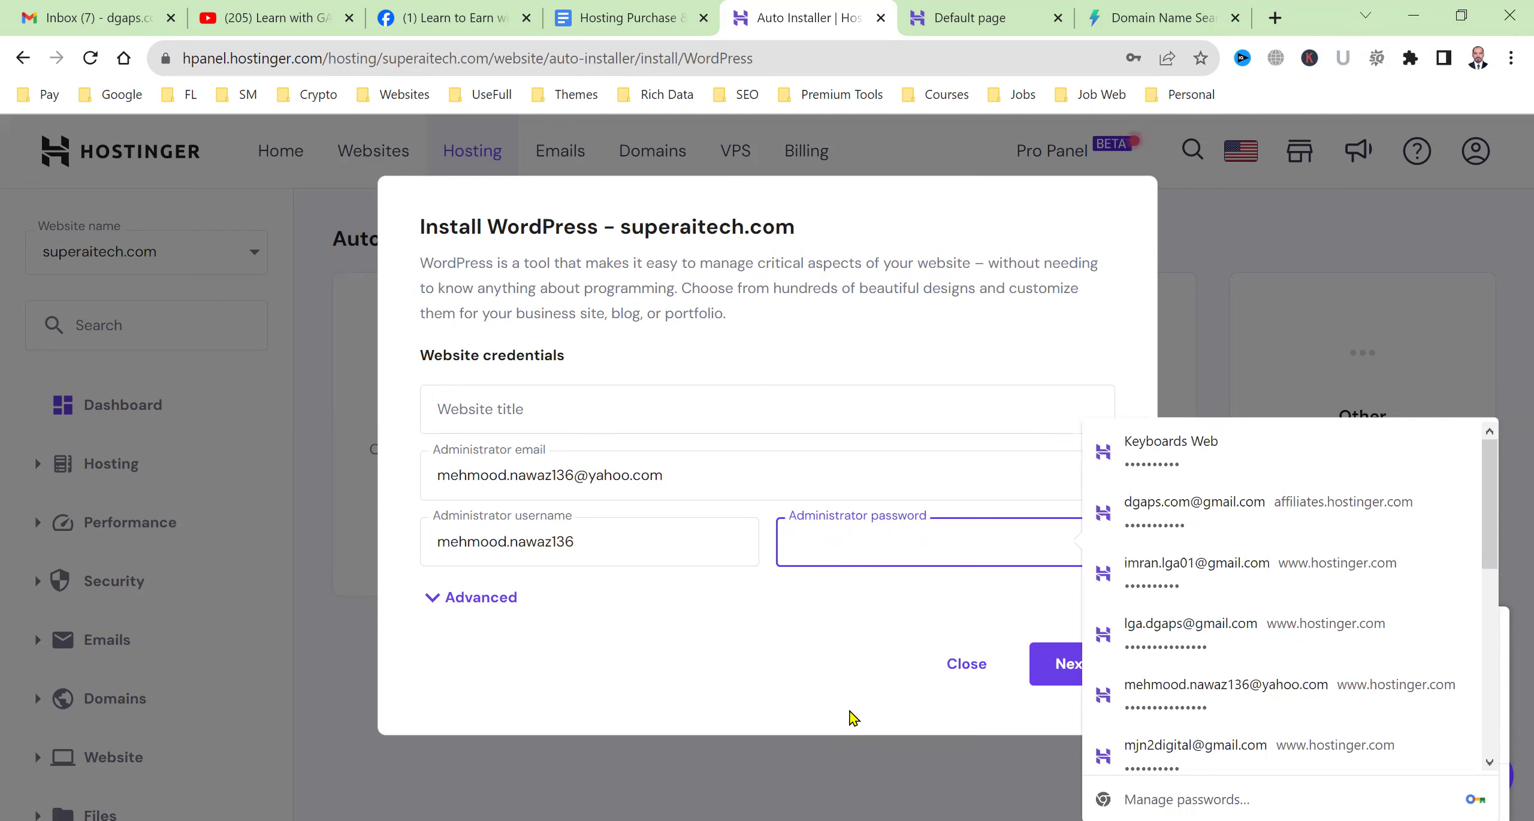
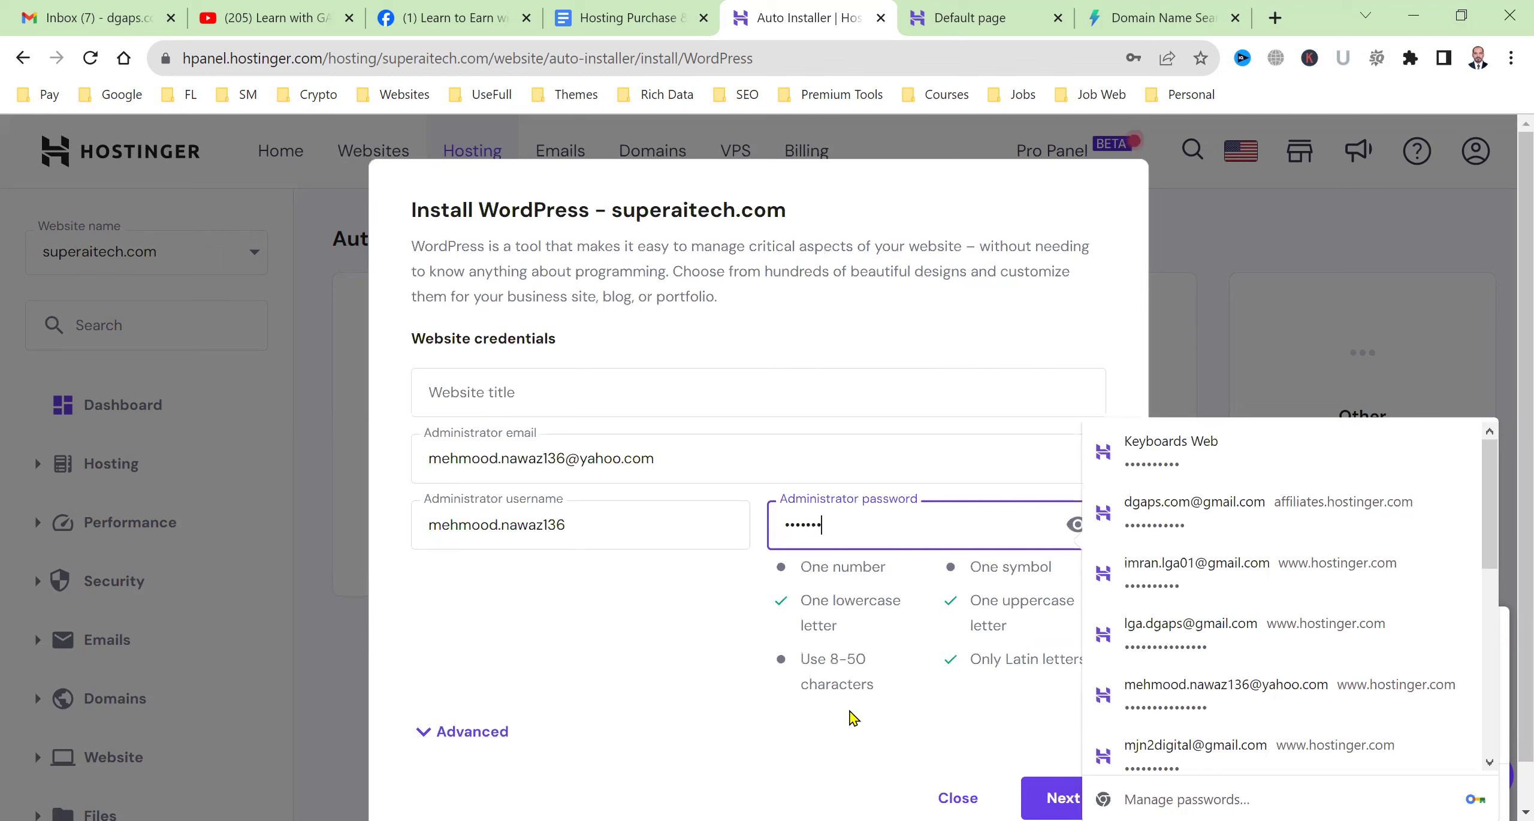
{"action": "left_click", "coordinate": [726, 715]}
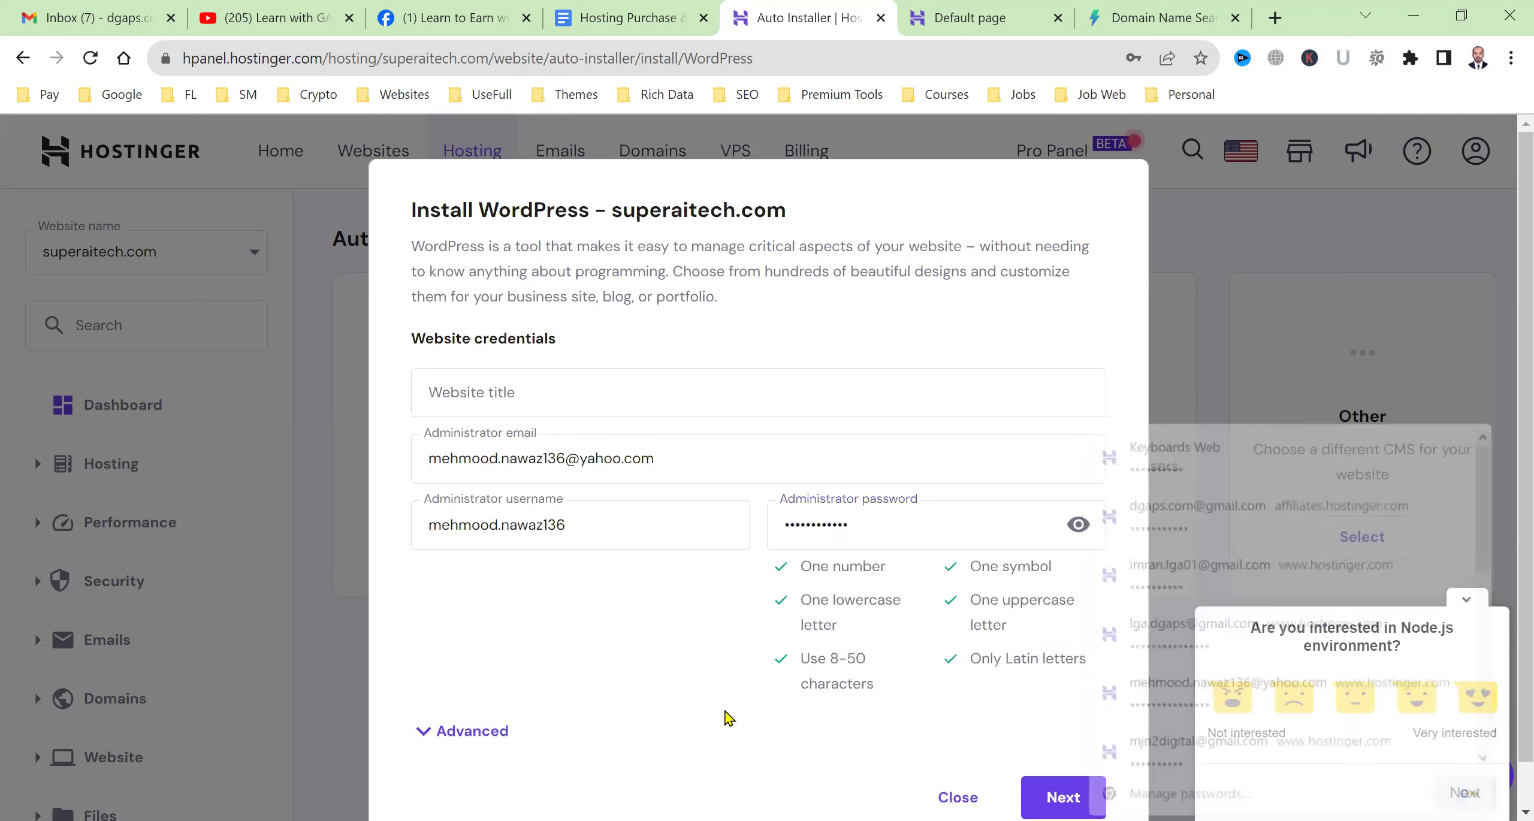
Title the site 'Super AI Tech' and run the WordPress installation.
{"action": "left_click", "coordinate": [632, 393]}
{"action": "type", "text": "Super A"}
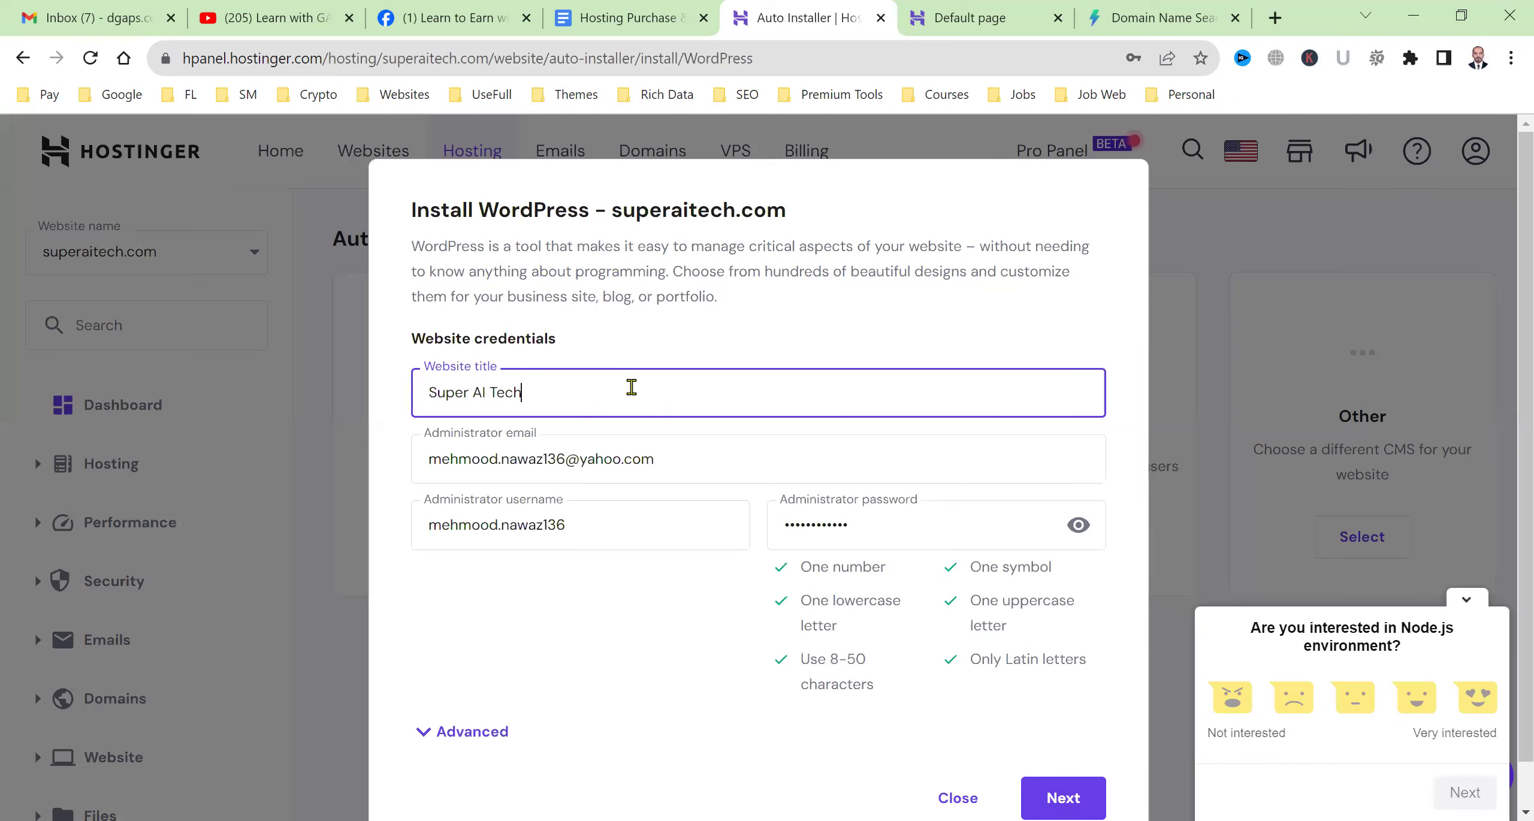
{"action": "type", "text": "I Tech"}
{"action": "scroll", "coordinate": [1122, 705], "scroll_direction": "down", "scroll_amount": 1}
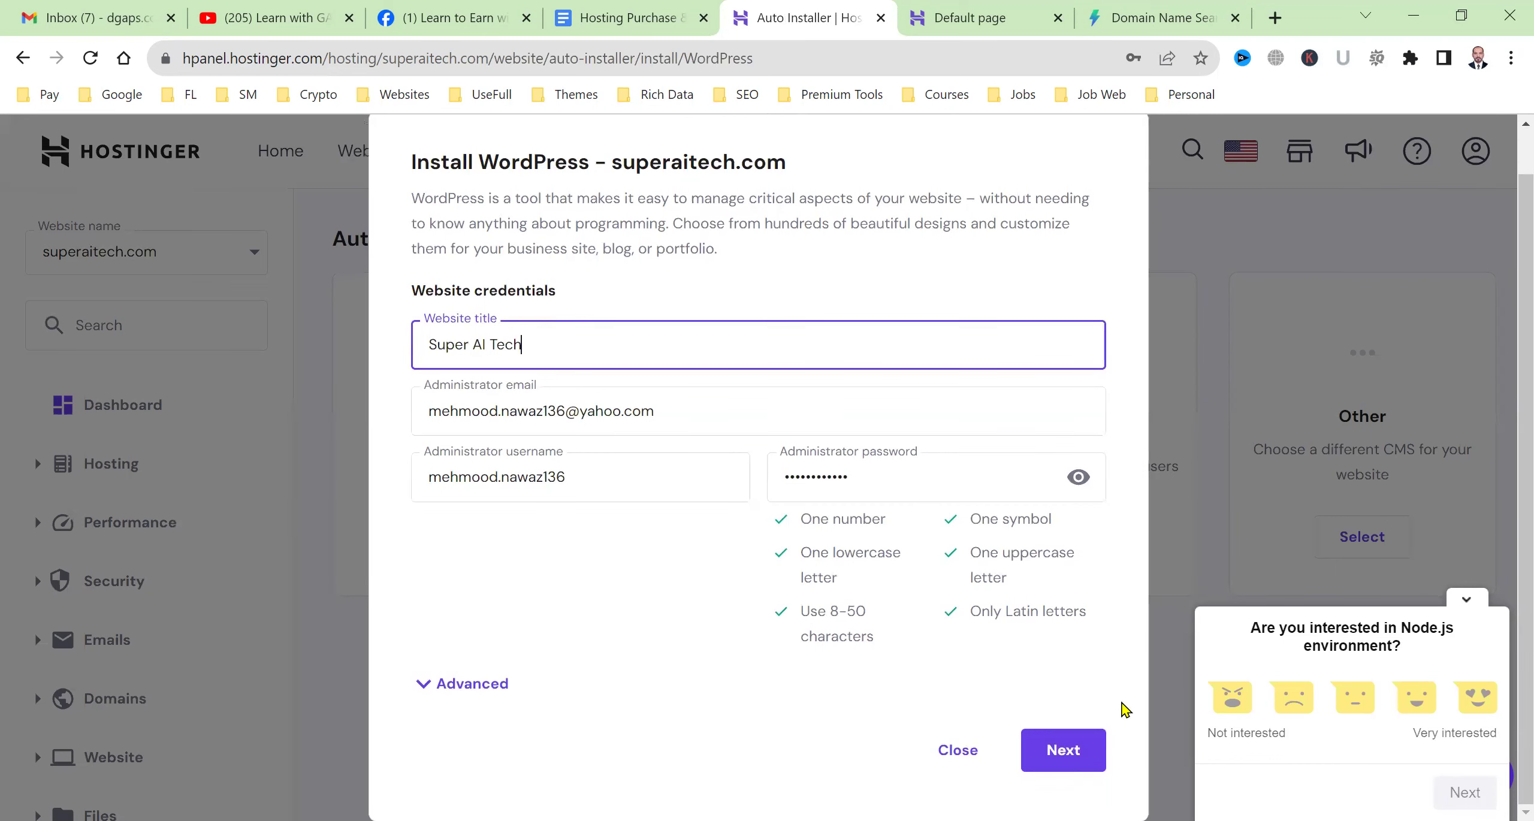
{"action": "left_click", "coordinate": [1053, 769]}
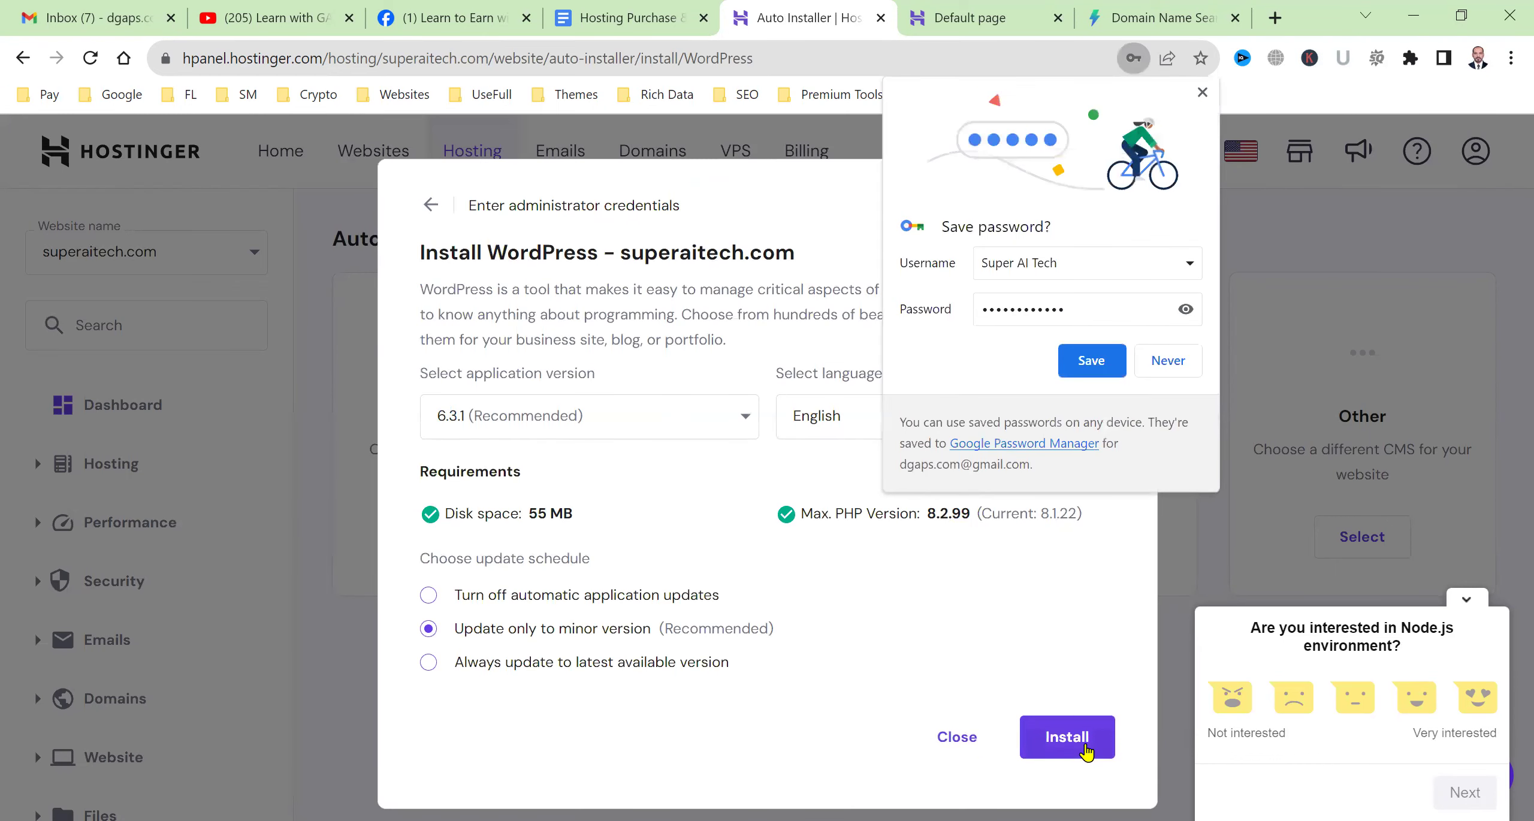
{"action": "left_click", "coordinate": [1081, 749]}
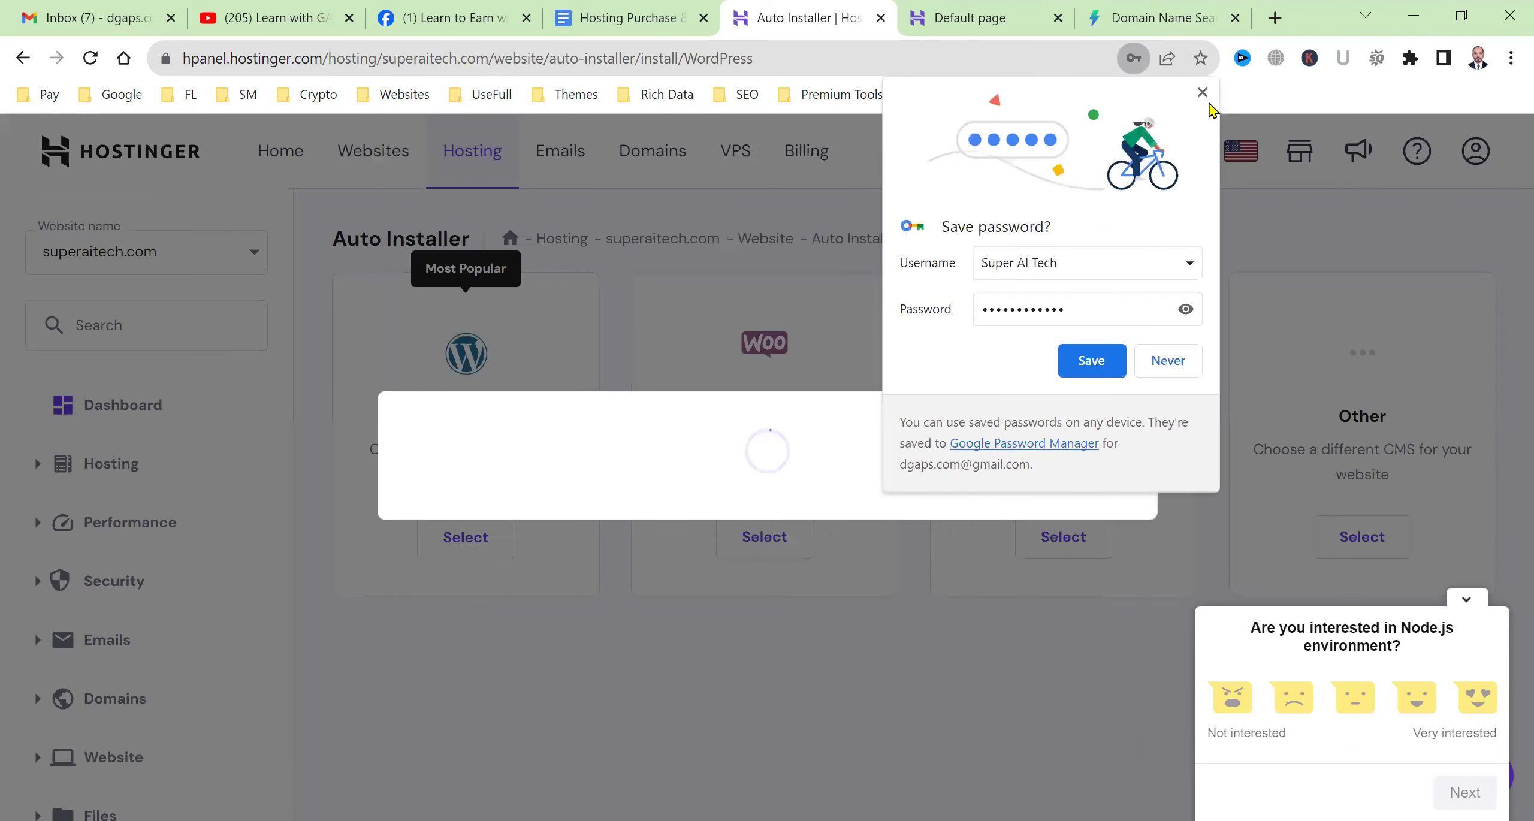
{"action": "left_click", "coordinate": [887, 514]}
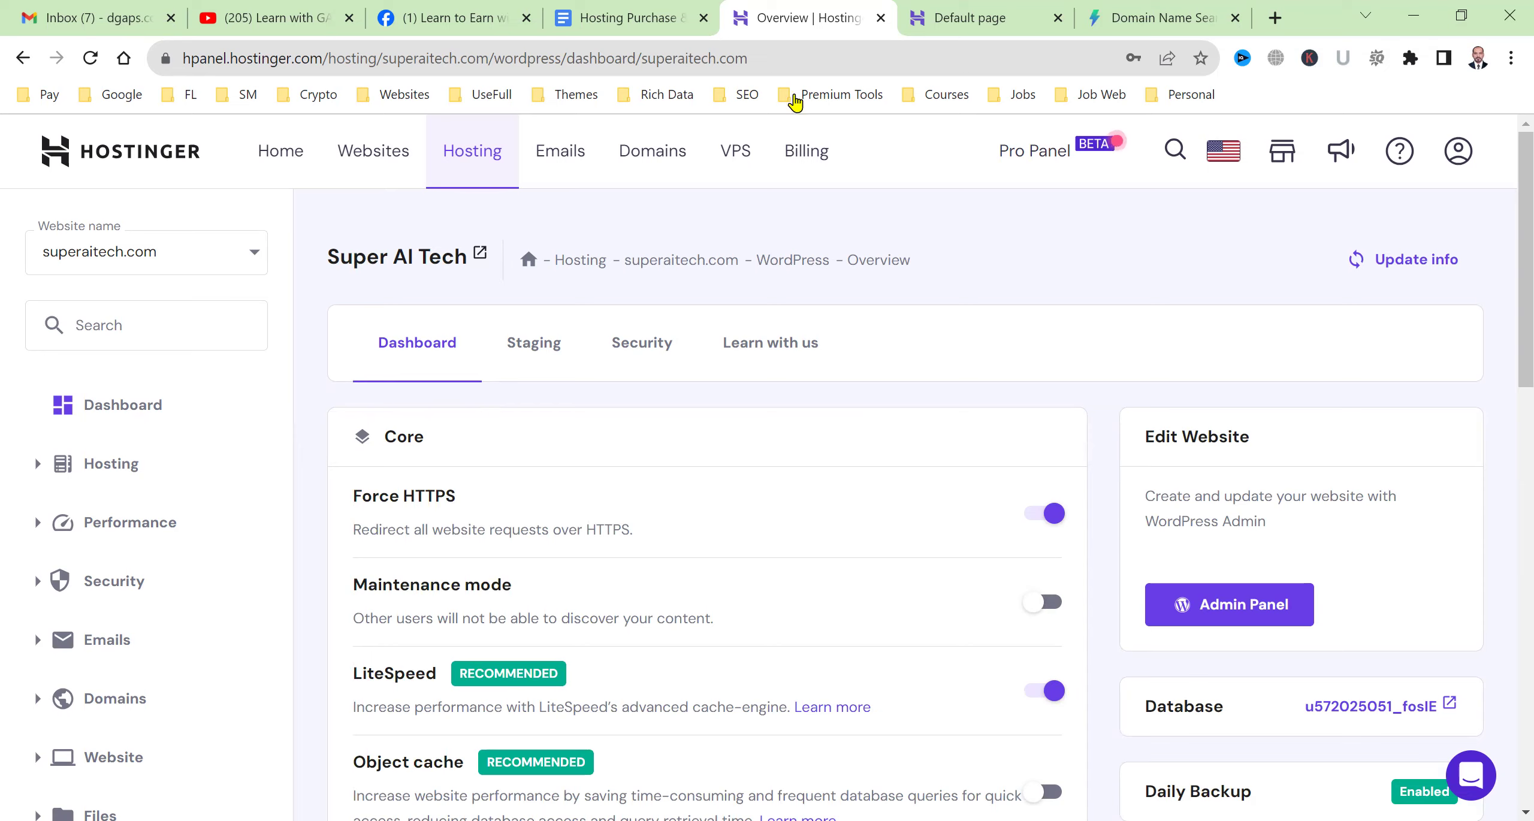
{"action": "left_click", "coordinate": [657, 8]}
Finish step 4 as 'Connect Domain with Hosting' and add a 'Next Step:' heading with a numbered list.
{"action": "scroll", "coordinate": [689, 486], "scroll_direction": "down", "scroll_amount": 5}
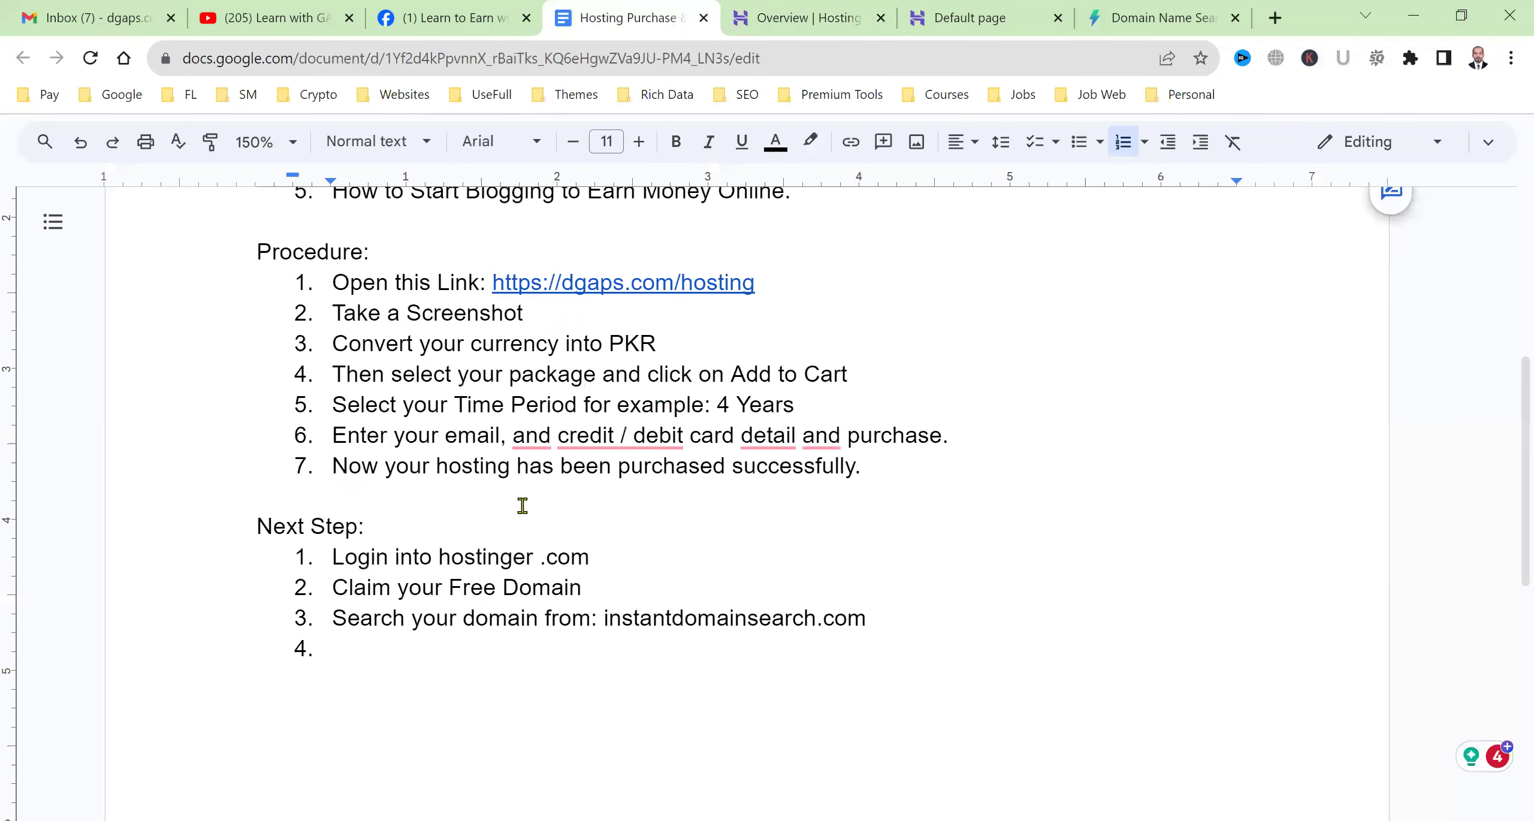
{"action": "scroll", "coordinate": [515, 497], "scroll_direction": "down", "scroll_amount": 3}
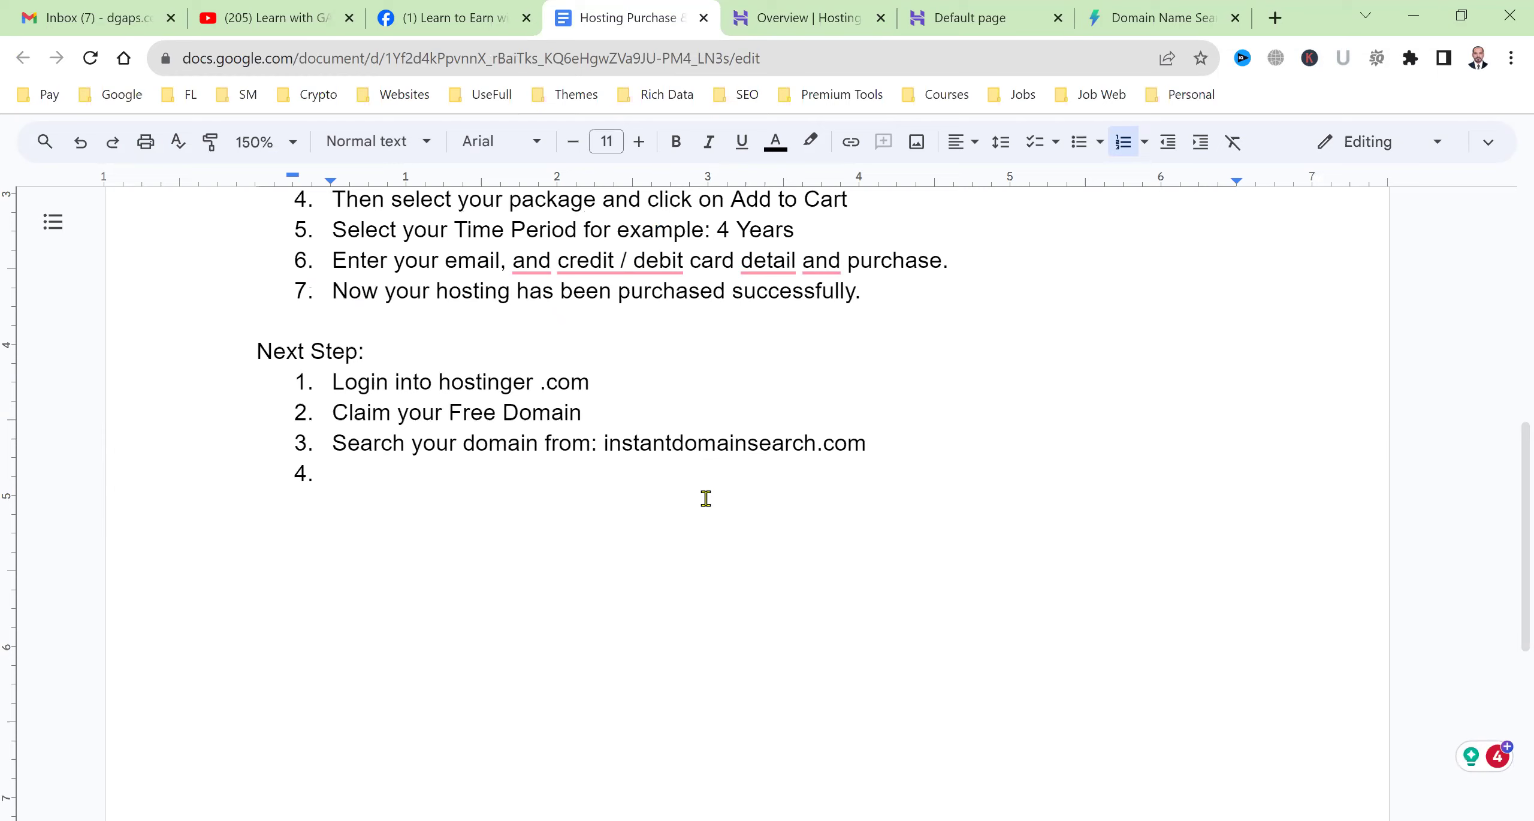
{"action": "type", "text": "Connect Domain with Hosting"}
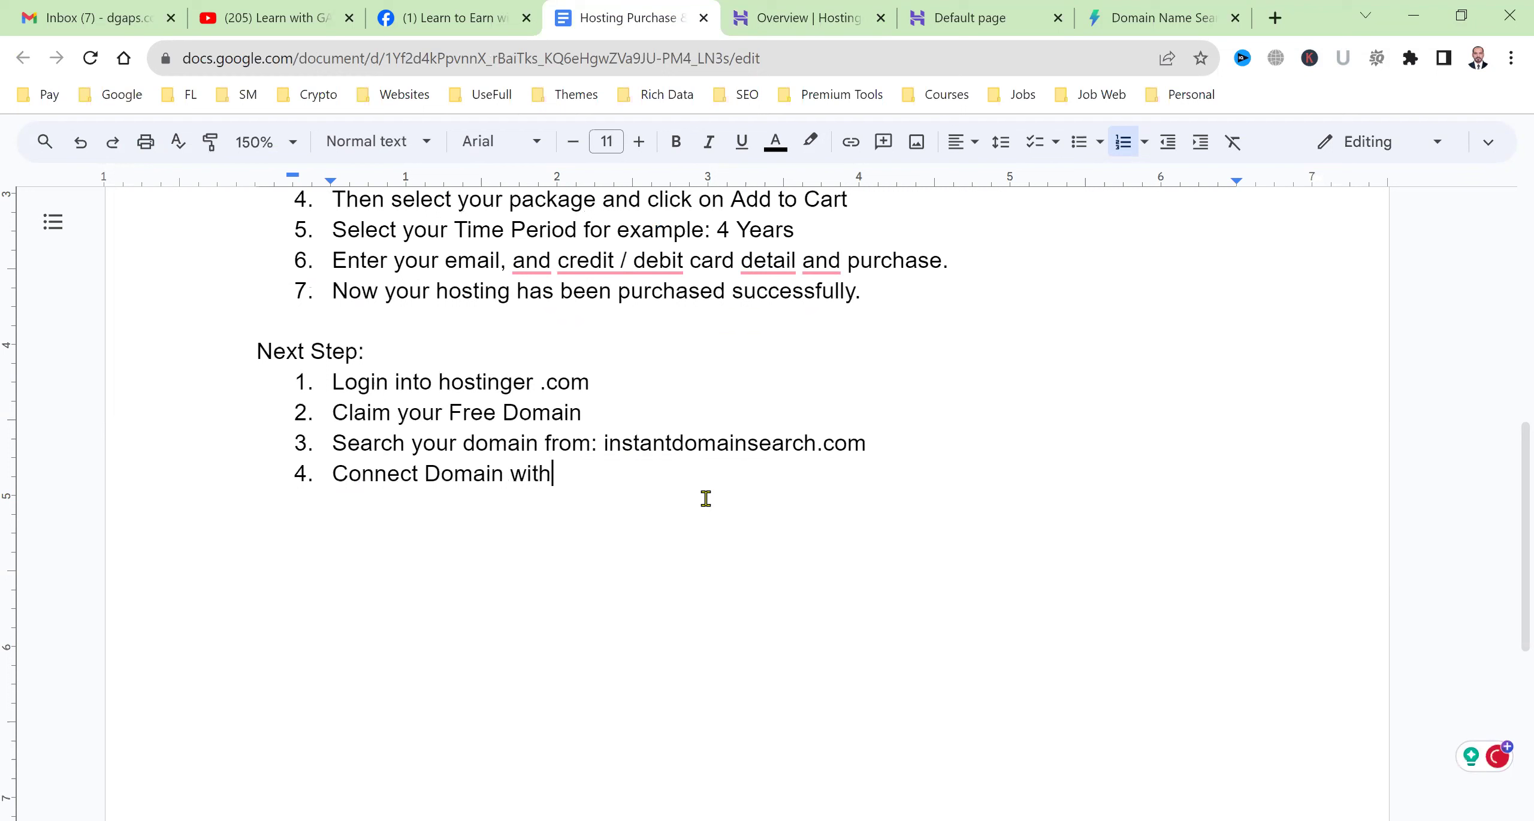
{"action": "key", "text": "Return"}
{"action": "type", "text": "Then"}
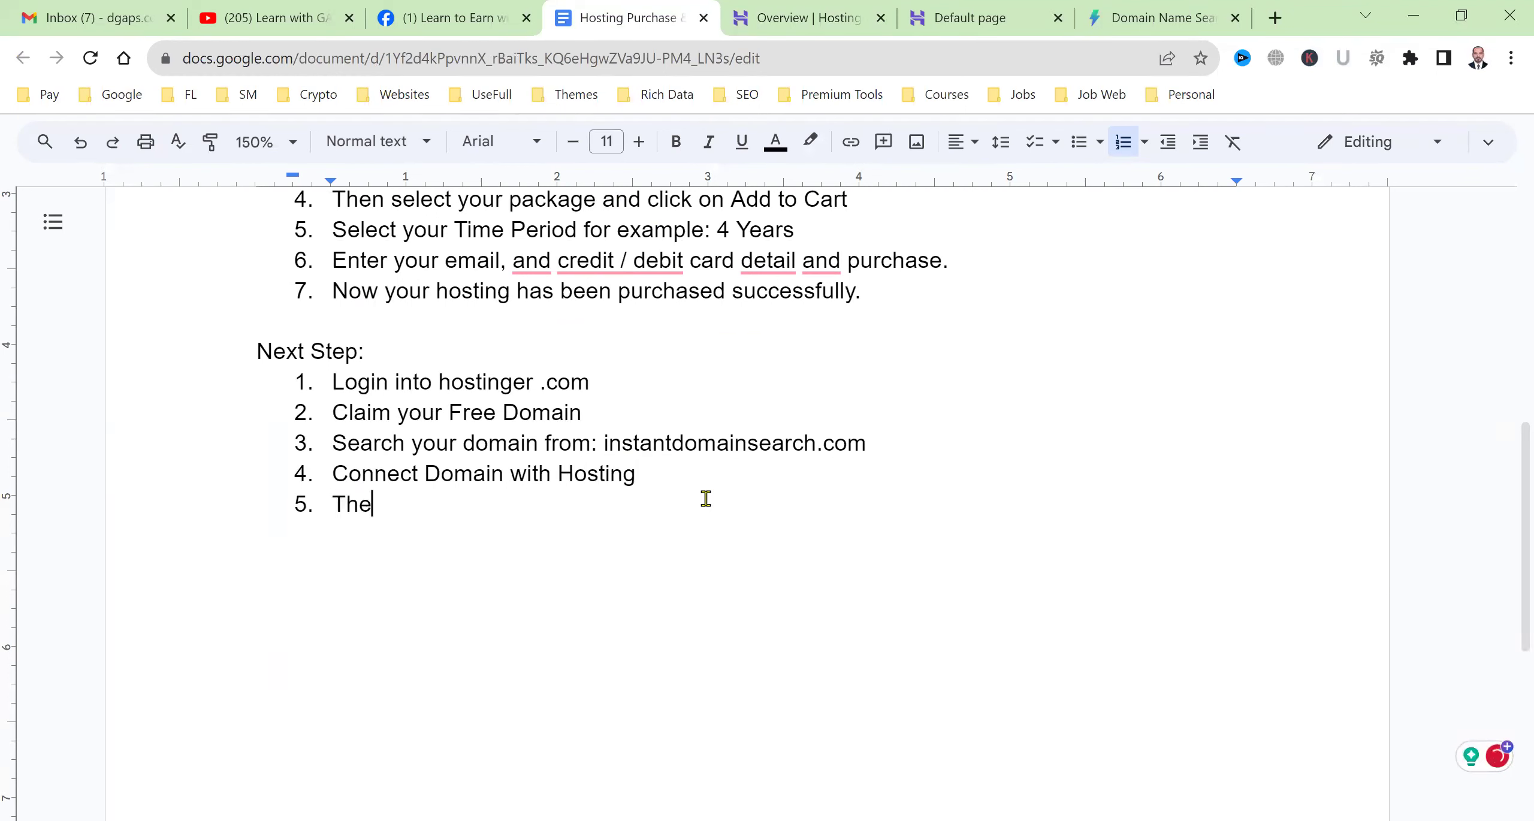
{"action": "key", "text": "BackSpace"}
{"action": "key", "text": "BackSpace"}
{"action": "key", "text": "BackSpace"}
{"action": "key", "text": "BackSpace"}
{"action": "key", "text": "BackSpace"}
{"action": "key", "text": "BackSpace"}
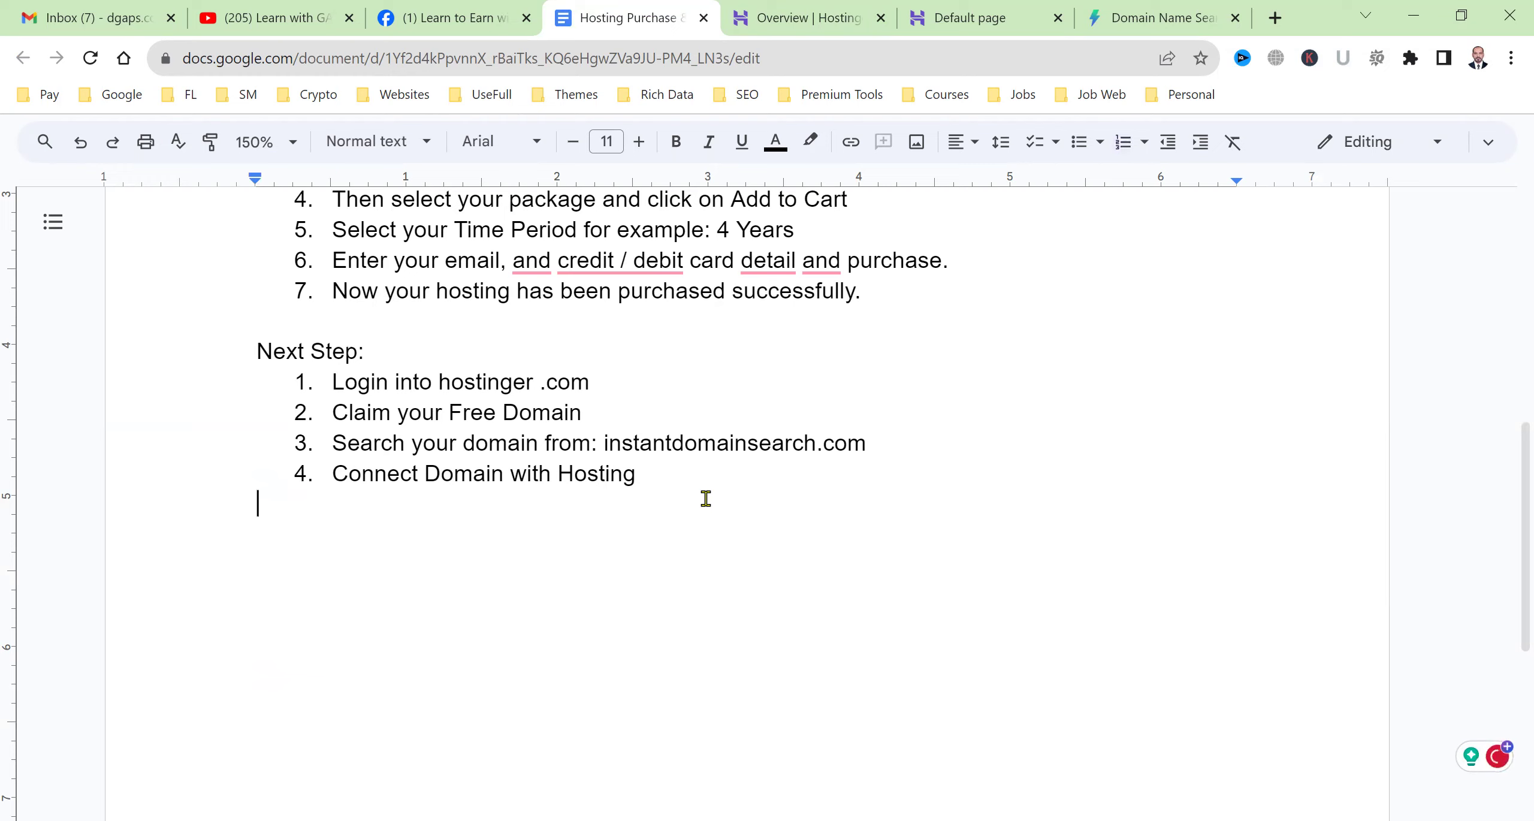
{"action": "type", "text": "Next Step:"}
{"action": "key", "text": "Return"}
List items 1–4: click on Website, then Manage, then Auto Installer, then WordPress.
{"action": "type", "text": "1. Click on"}
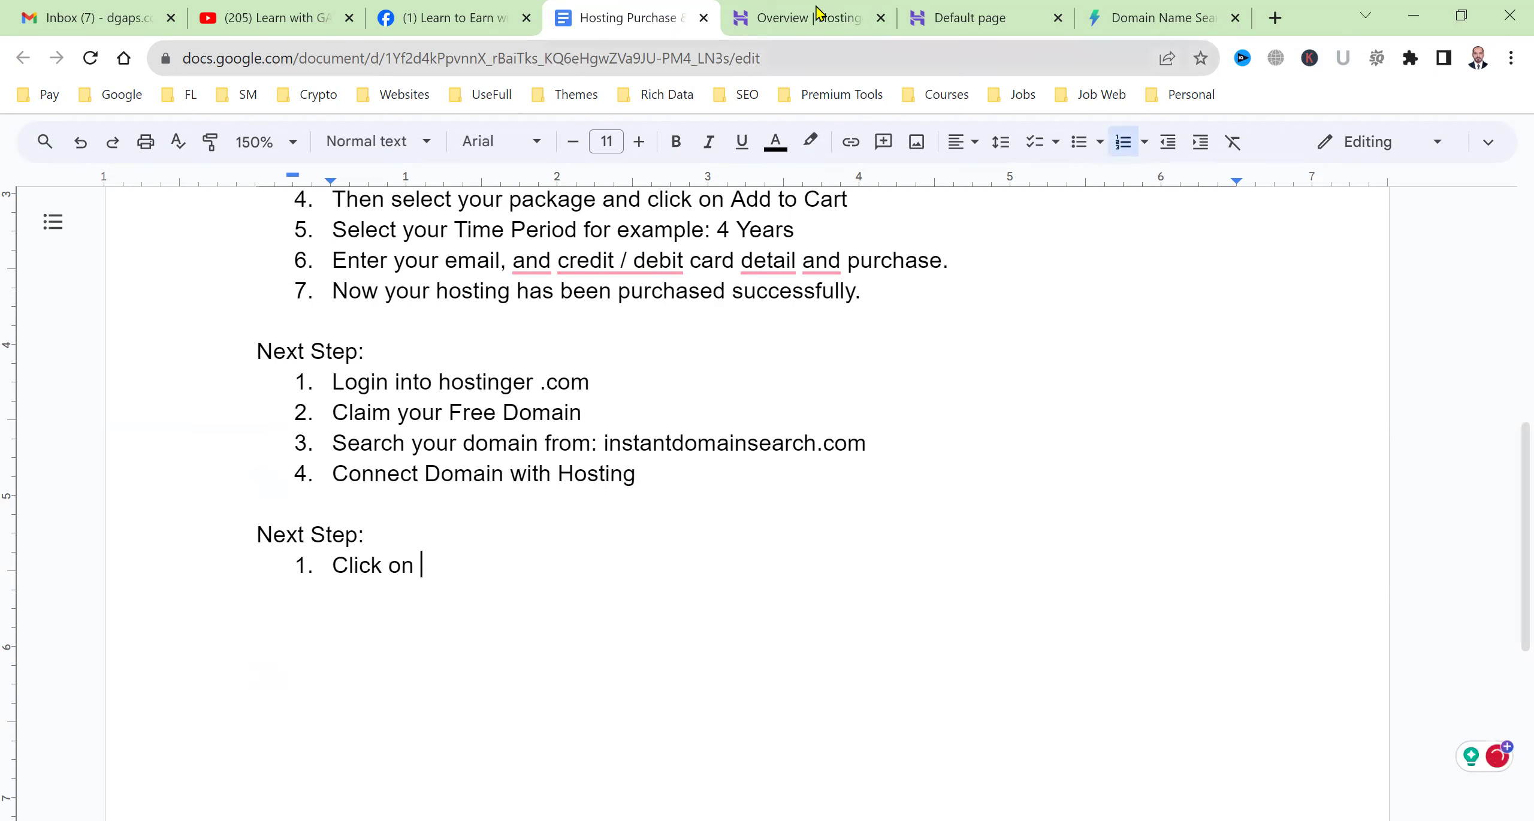
{"action": "left_click", "coordinate": [809, 17]}
{"action": "left_click", "coordinate": [616, 9]}
{"action": "type", "text": "on Website"}
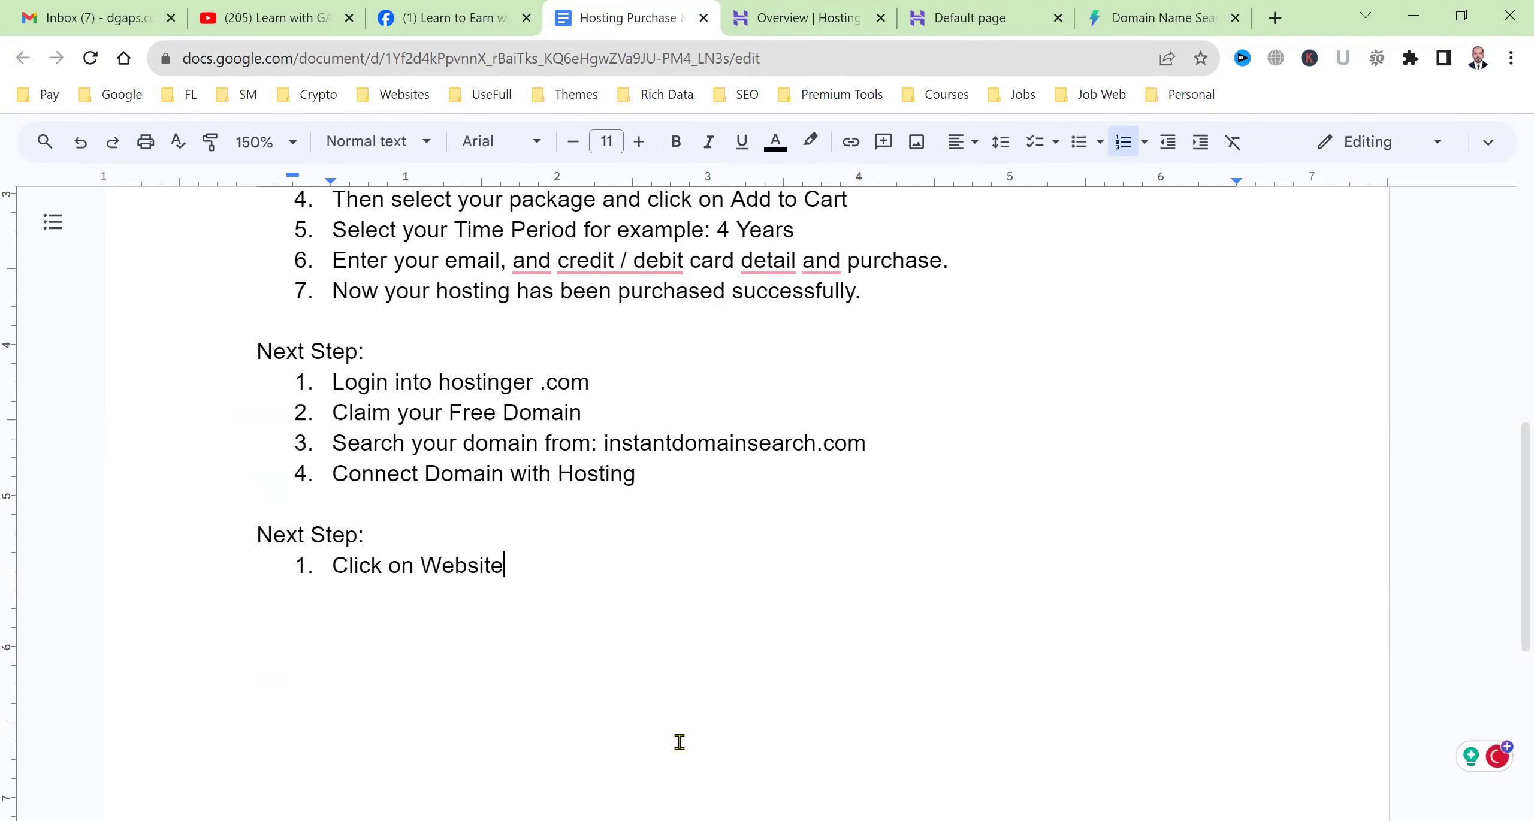
{"action": "type", "text": " & Sele"}
{"action": "key", "text": "BackSpace"}
{"action": "key", "text": "BackSpace"}
{"action": "key", "text": "BackSpace"}
{"action": "key", "text": "BackSpace"}
{"action": "key", "text": "BackSpace"}
{"action": "key", "text": "BackSpace"}
{"action": "key", "text": "BackSpace"}
{"action": "key", "text": "BackSpace"}
{"action": "key", "text": "BackSpace"}
{"action": "key", "text": "BackSpace"}
{"action": "key", "text": "BackSpace"}
{"action": "key", "text": "BackSpace"}
{"action": "key", "text": "BackSpace"}
{"action": "key", "text": "BackSpace"}
{"action": "key", "text": "BackSpace"}
{"action": "key", "text": "BackSpace"}
{"action": "key", "text": "BackSpace"}
{"action": "key", "text": "BackSpace"}
{"action": "key", "text": "BackSpace"}
{"action": "key", "text": "BackSpace"}
{"action": "key", "text": "BackSpace"}
{"action": "type", "text": "Click on "}
{"action": "type", "text": "Website &"}
{"action": "type", "text": " the"}
{"action": "key", "text": "BackSpace"}
{"action": "key", "text": "BackSpace"}
{"action": "key", "text": "BackSpace"}
{"action": "key", "text": "BackSpace"}
{"action": "key", "text": "BackSpace"}
{"action": "key", "text": "Return"}
{"action": "type", "text": "then click on Manage"}
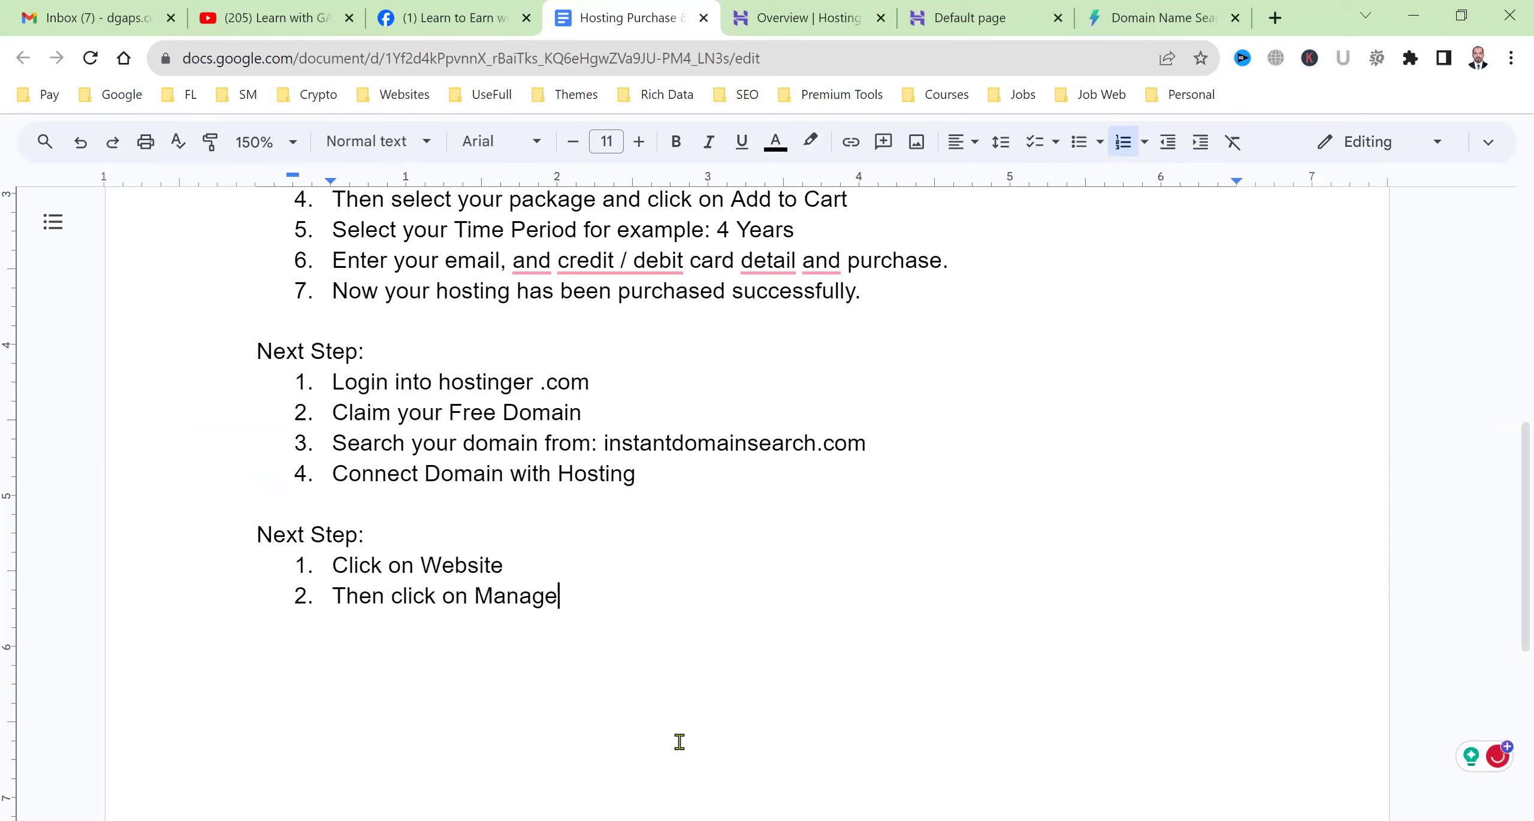
{"action": "key", "text": "Return"}
{"action": "type", "text": "Then click on Auto "}
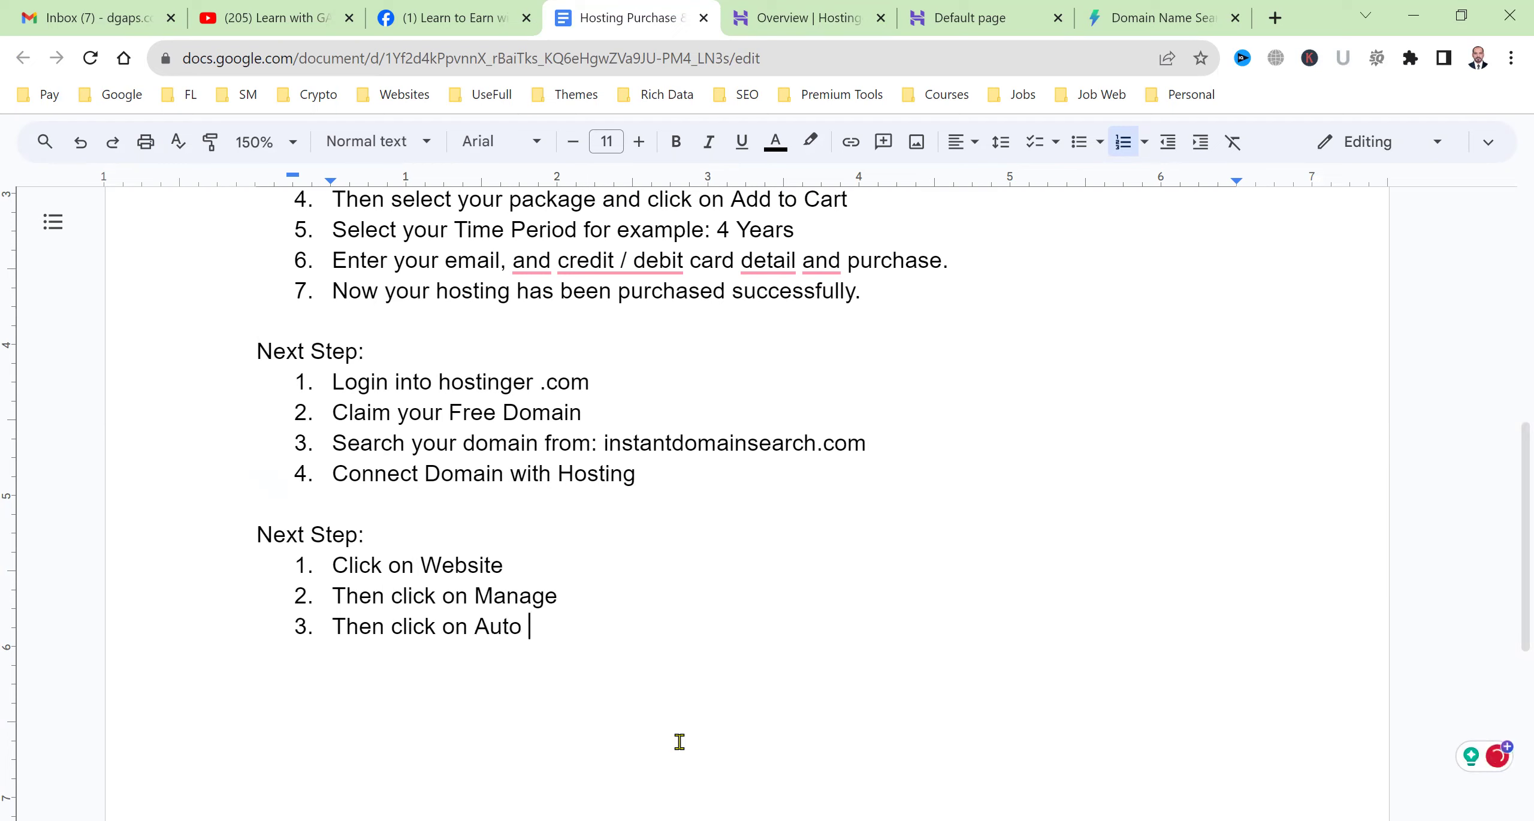
{"action": "type", "text": "Installer"}
{"action": "key", "text": "Return"}
{"action": "type", "text": "T"}
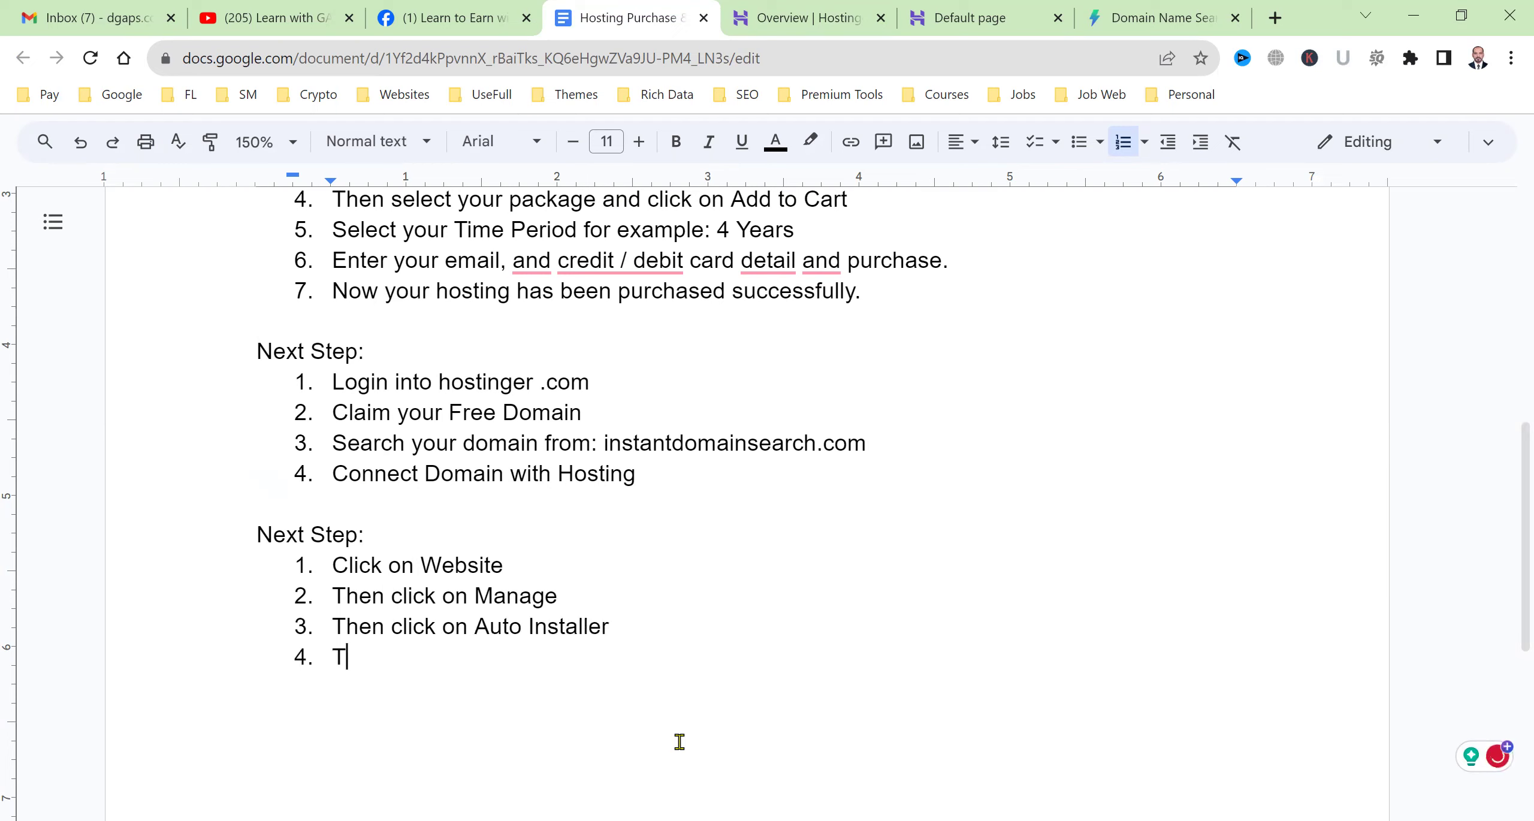
{"action": "type", "text": "hen Click on Wordp"}
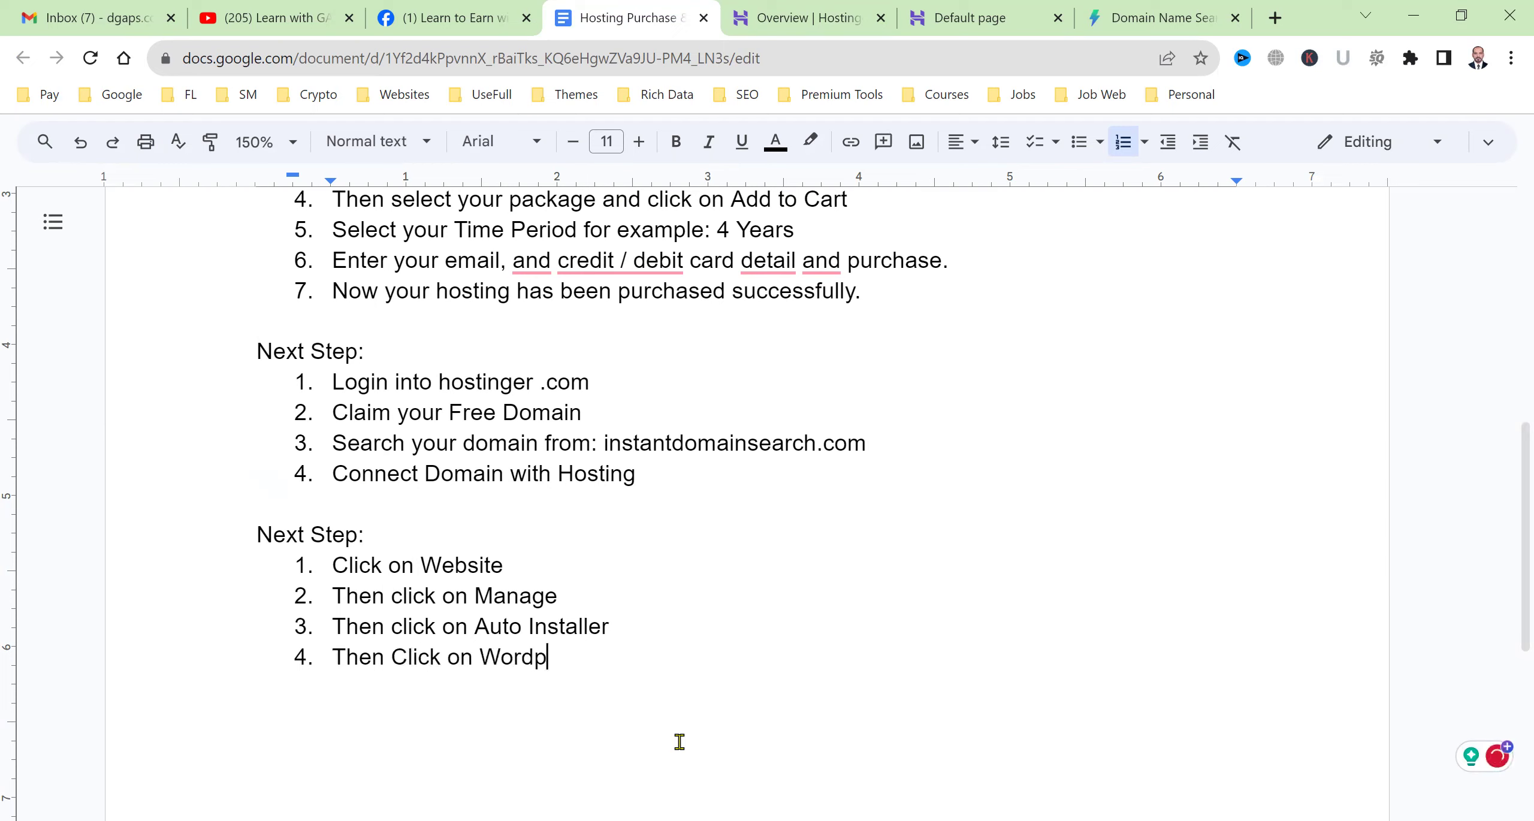
{"action": "type", "text": "ress"}
Add item 5 'Enter the required data to install WordPress' and item 6 about keeping WP Admin login details.
{"action": "key", "text": "Return"}
{"action": "type", "text": "Enter the da"}
{"action": "key", "text": "BackSpace"}
{"action": "key", "text": "BackSpace"}
{"action": "type", "text": "required "}
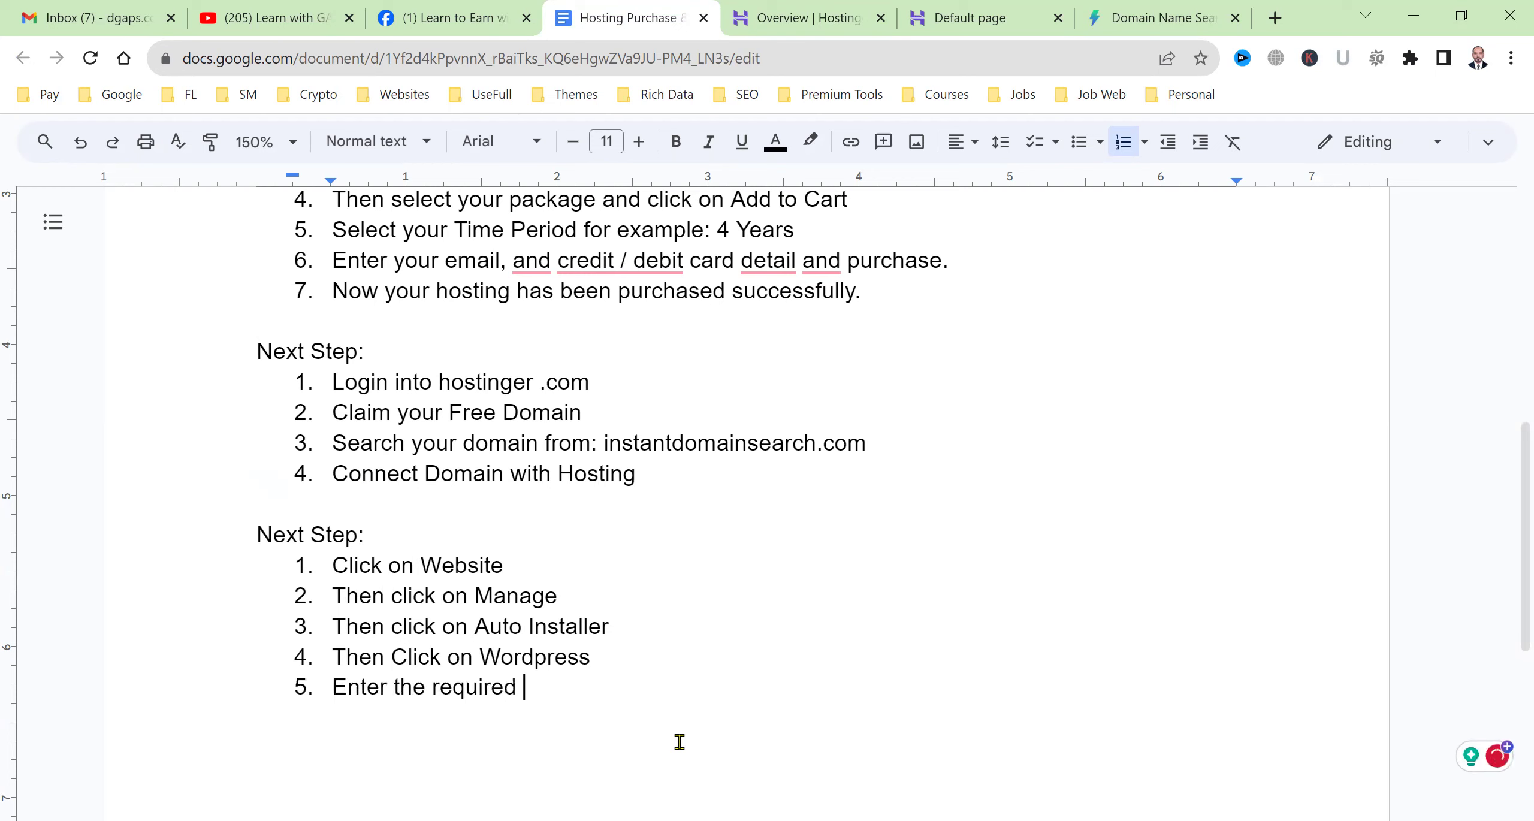
{"action": "type", "text": "data to install "}
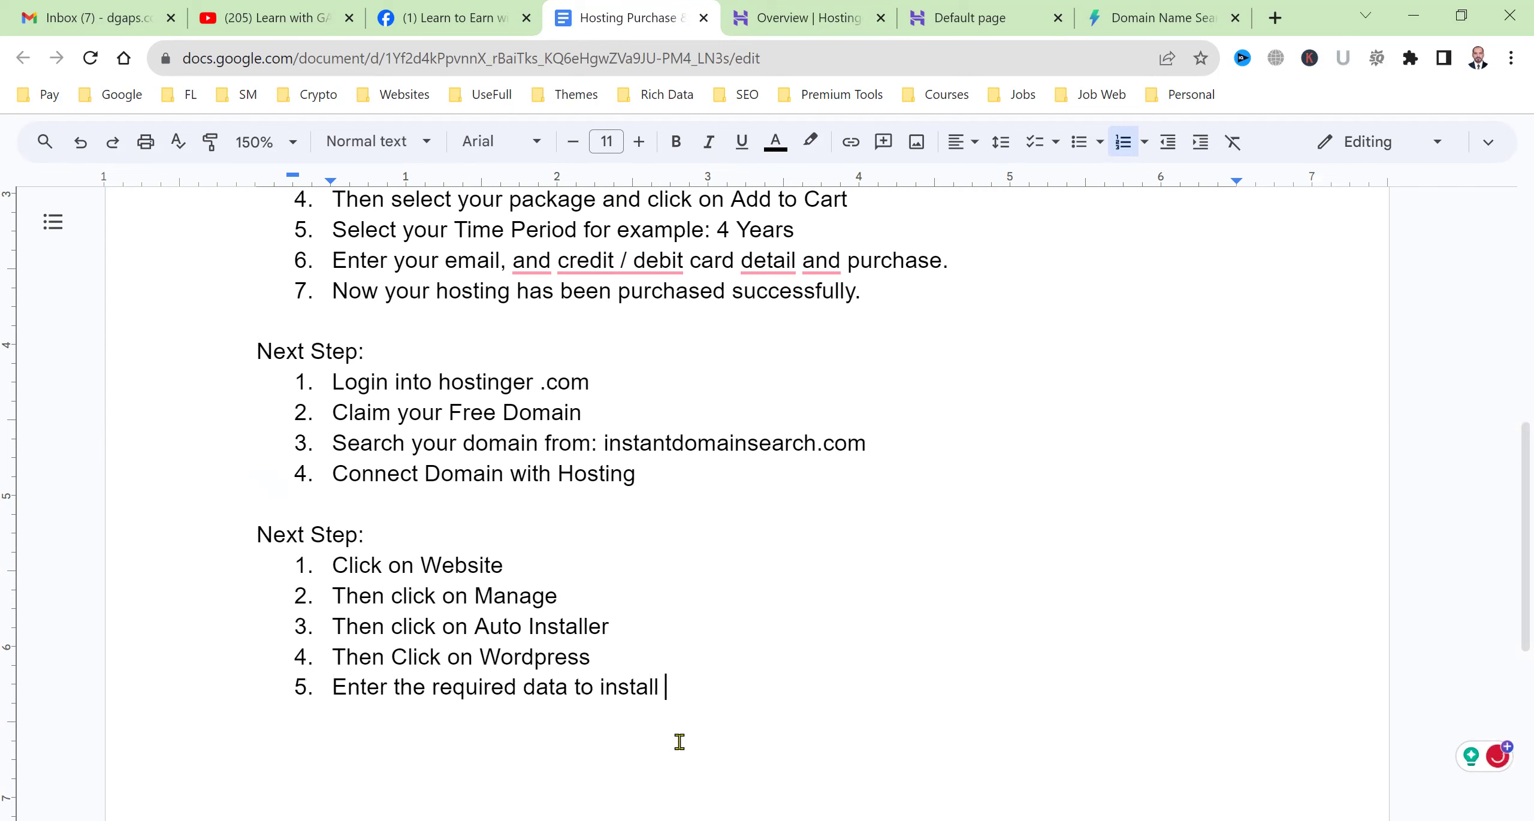
{"action": "type", "text": "WordPress"}
{"action": "key", "text": "Return"}
{"action": "scroll", "coordinate": [749, 618], "scroll_direction": "down", "scroll_amount": 3}
{"action": "type", "text": "Keep rememe"}
{"action": "key", "text": "BackSpace"}
{"action": "key", "text": "BackSpace"}
{"action": "type", "text": "mber "}
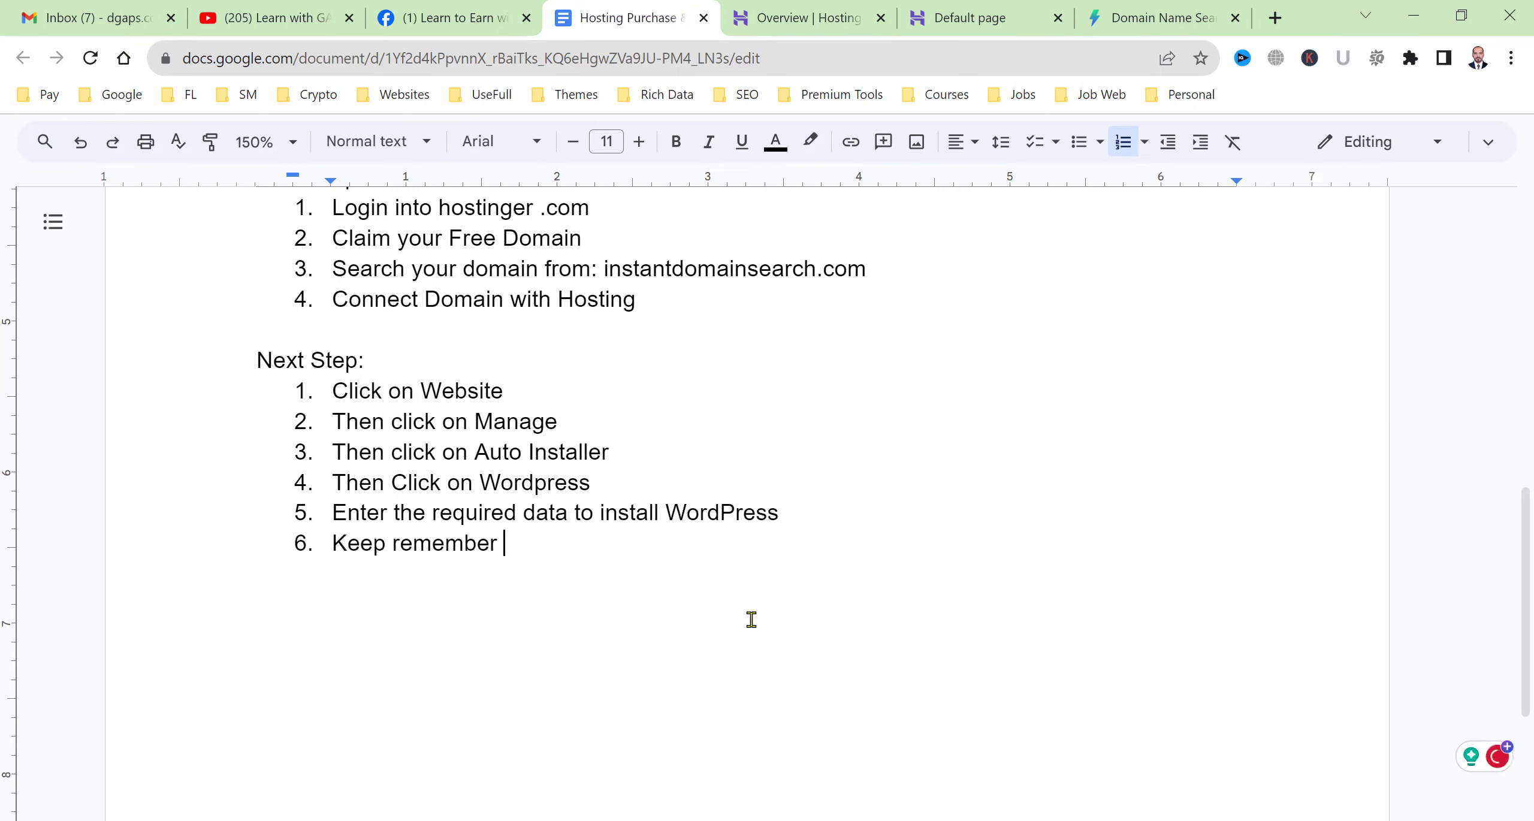
{"action": "type", "text": "your username and password"}
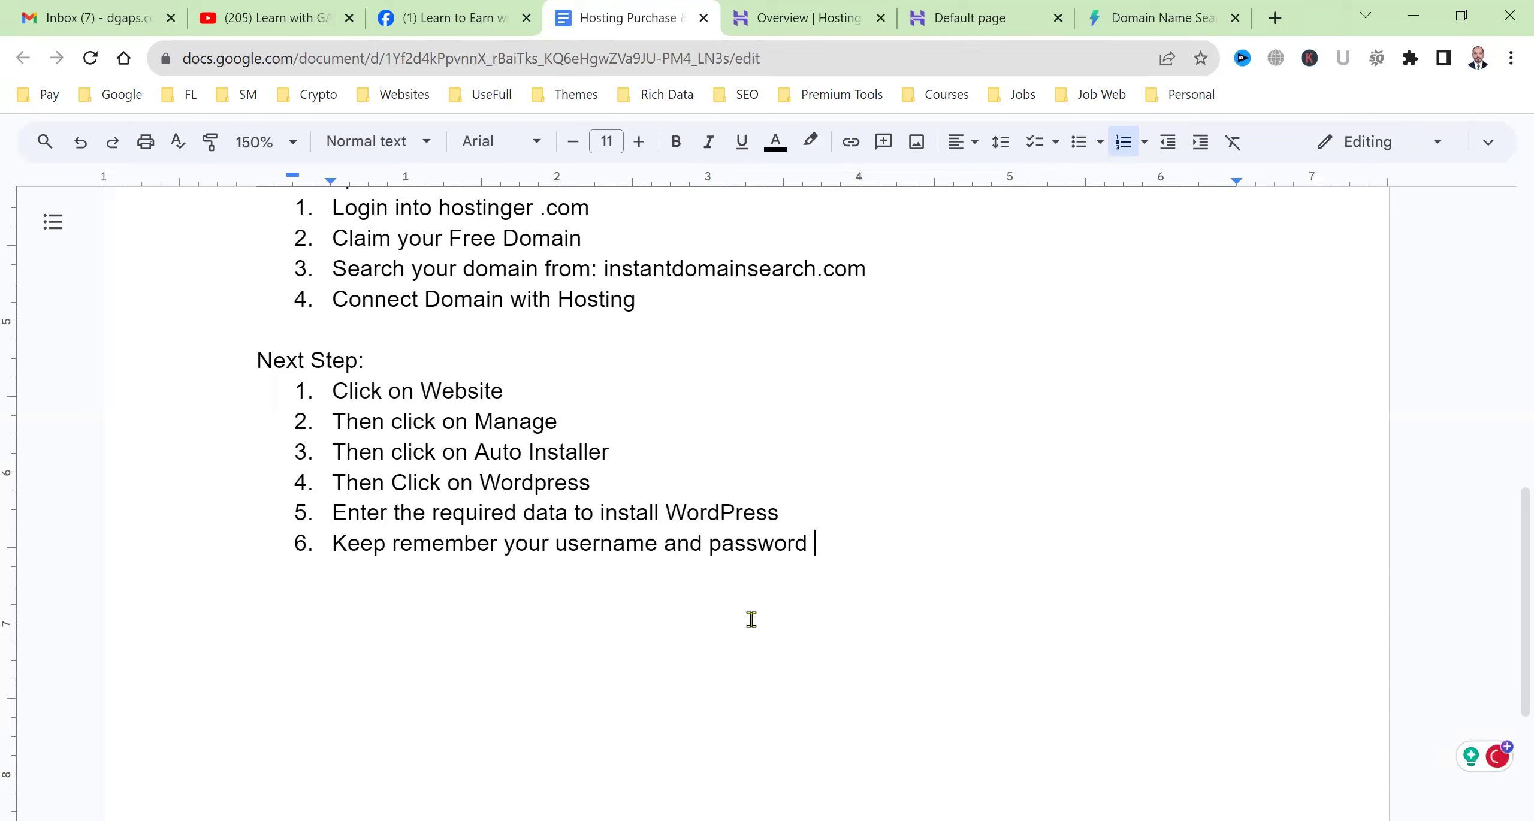
{"action": "type", "text": ", this will be requi"}
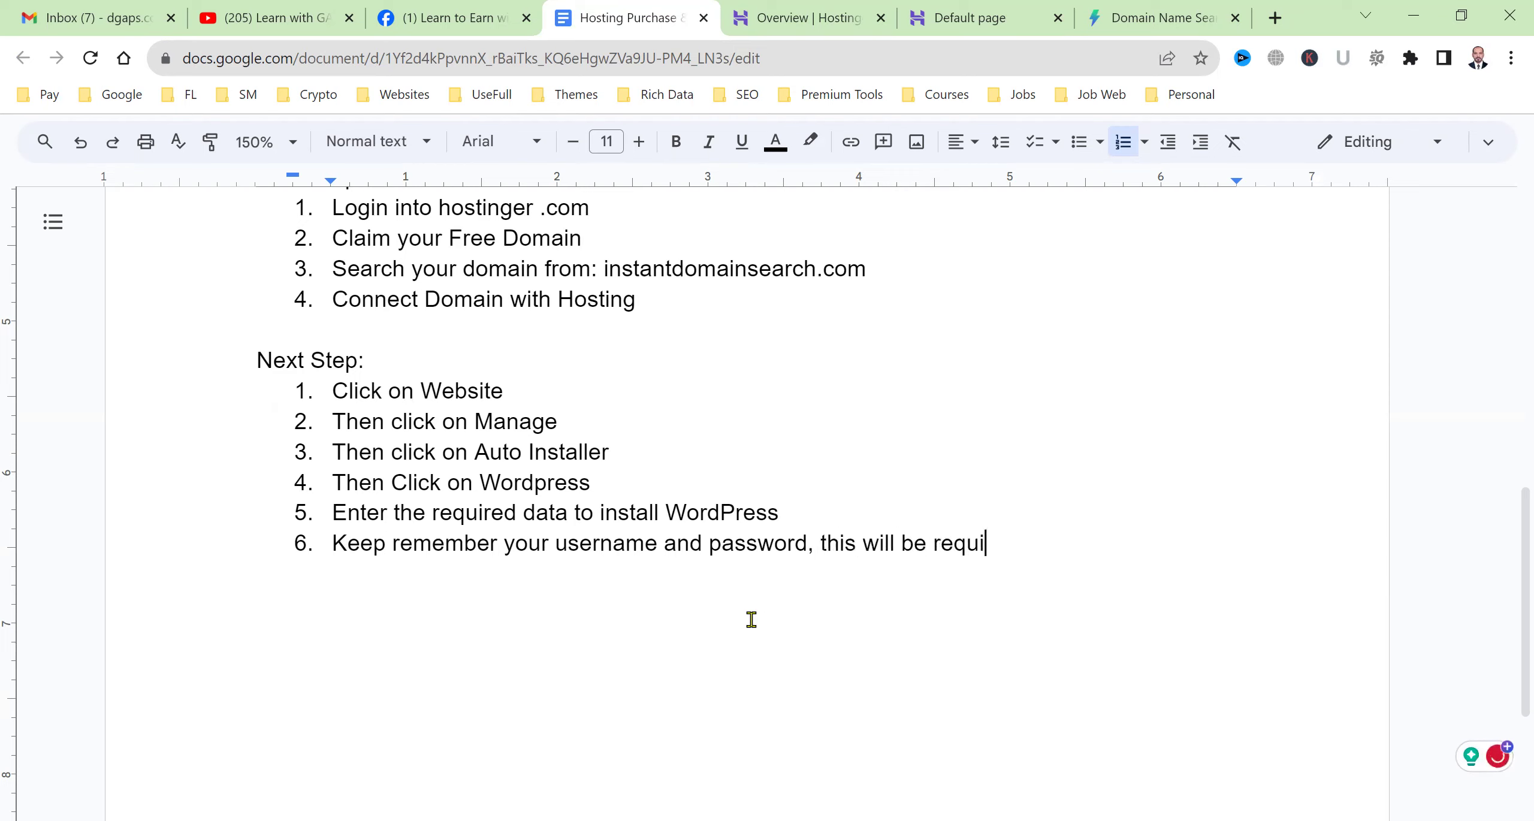
{"action": "type", "text": "red to login int"}
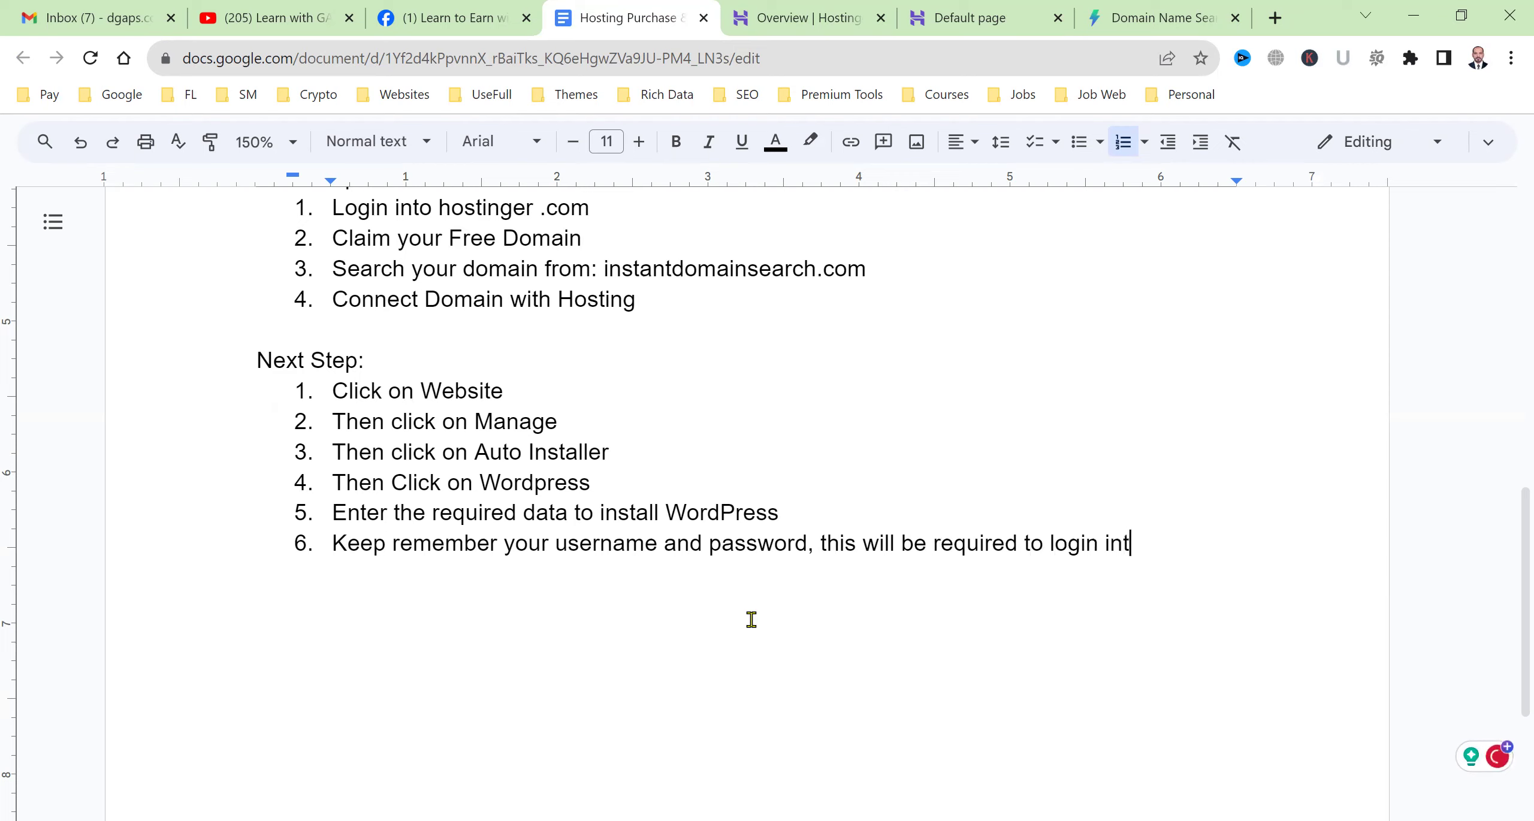
{"action": "type", "text": "o you WP Admiun "}
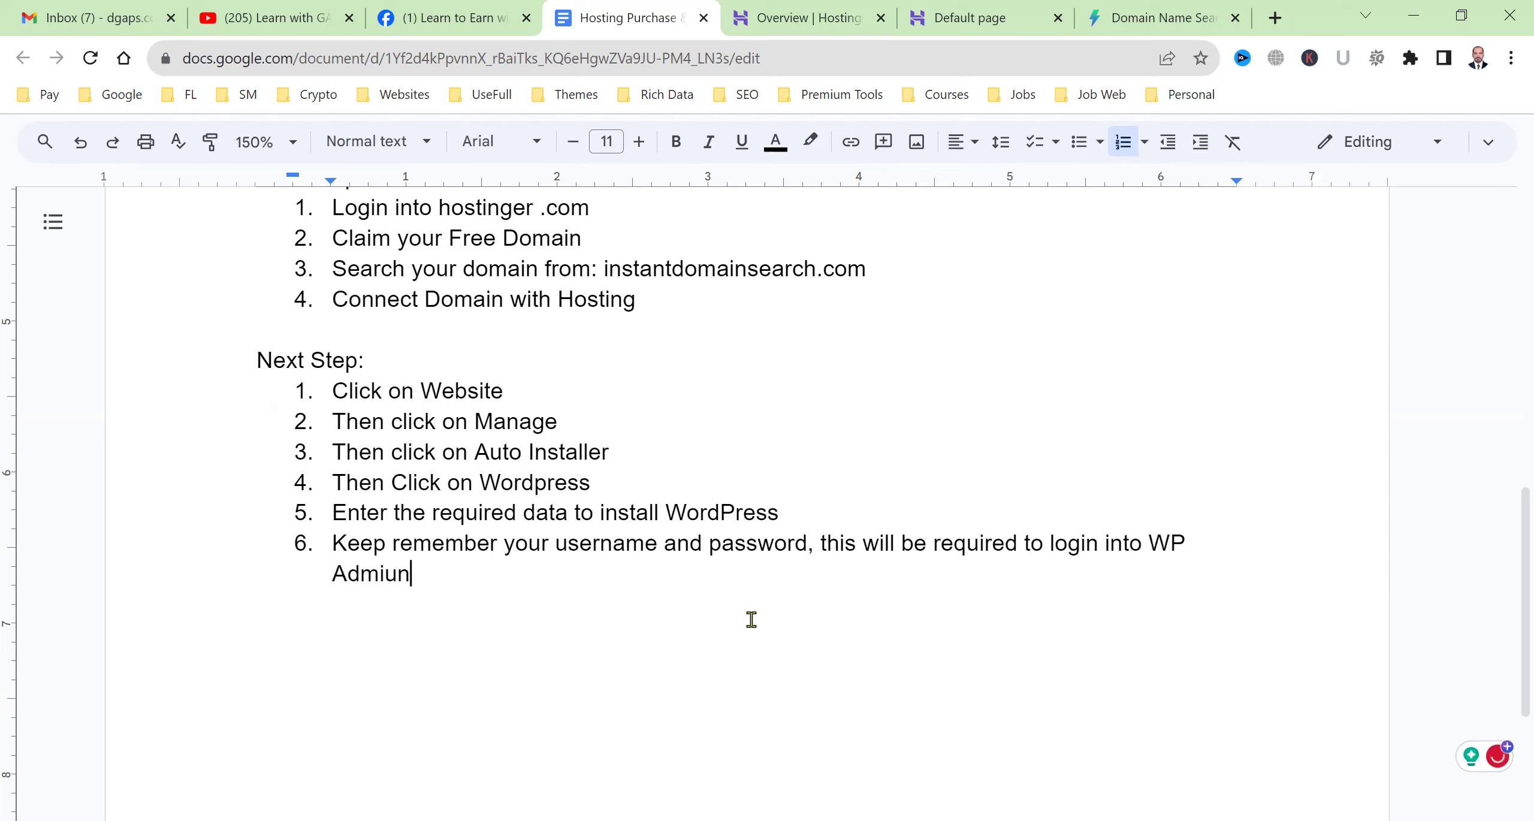
{"action": "type", "text": " Panel."}
{"action": "key", "text": "Return"}
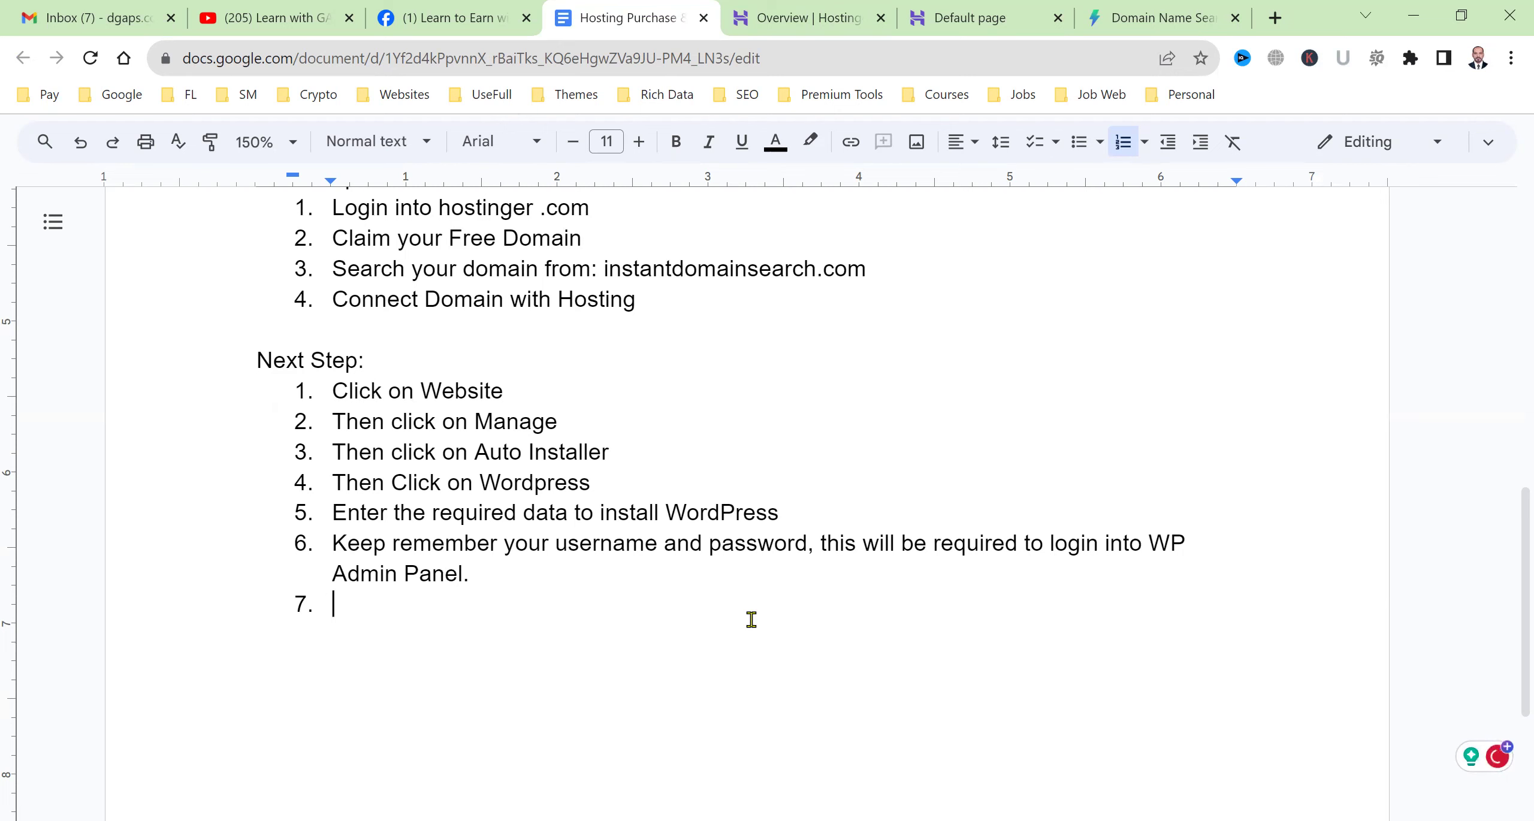
{"action": "left_click", "coordinate": [1000, 15]}
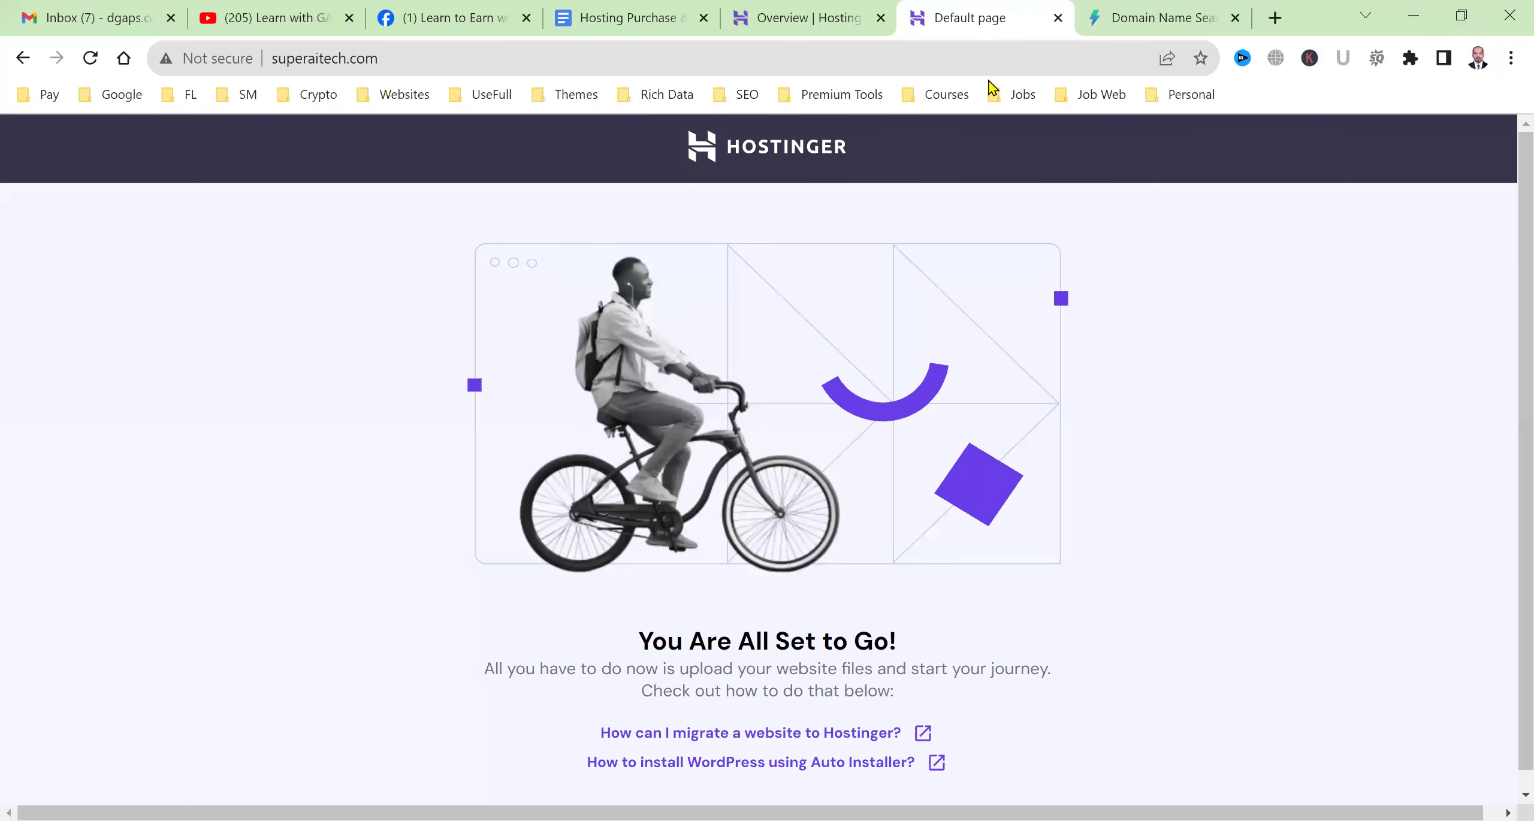
Close the default page and turn on Object cache in superaitech.com's WordPress overview.
{"action": "key", "text": "ctrl+w"}
{"action": "left_click", "coordinate": [779, 17]}
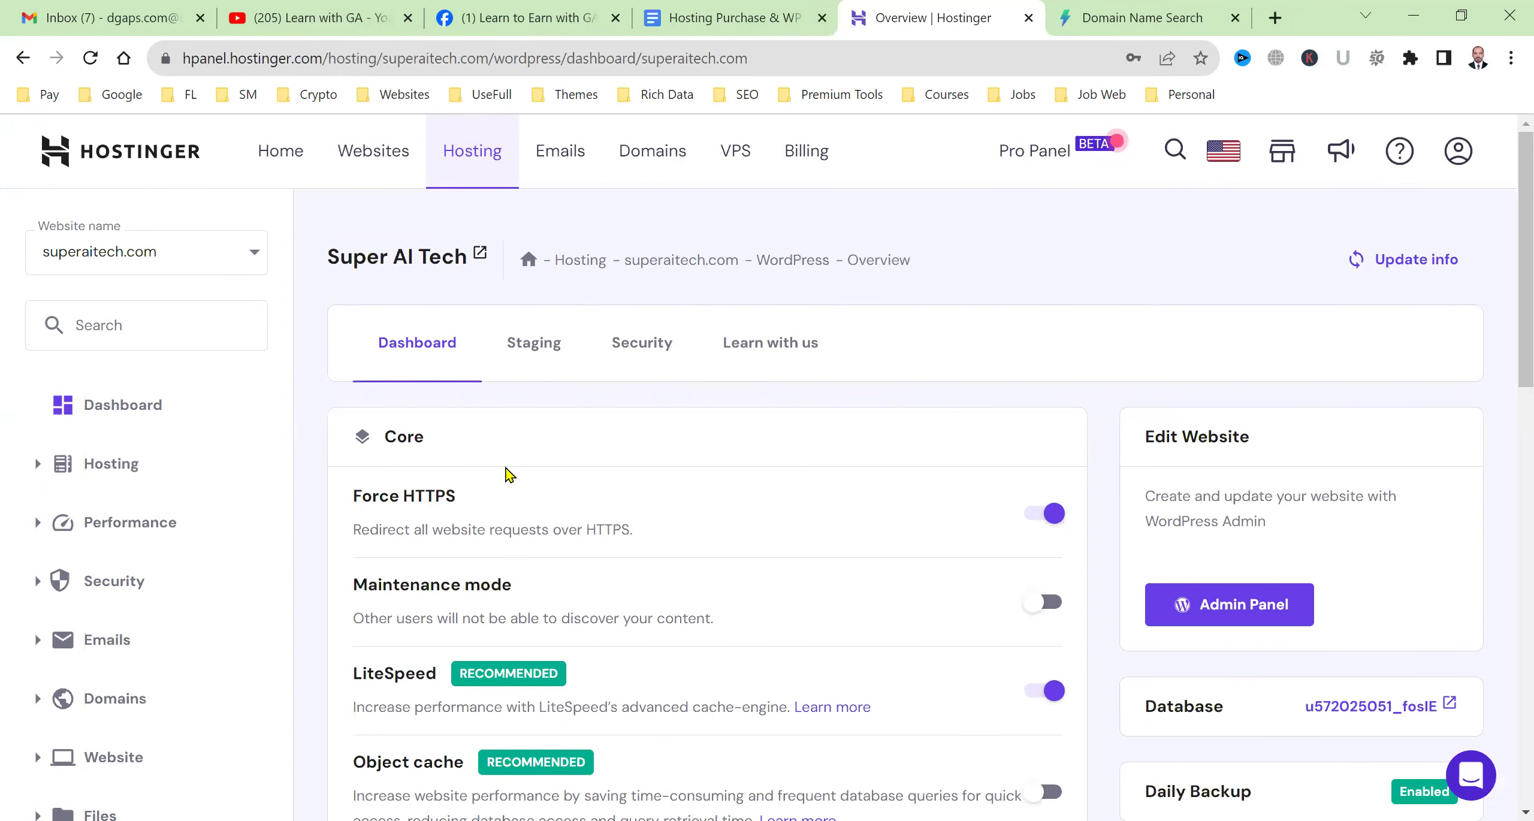
{"action": "scroll", "coordinate": [511, 476], "scroll_direction": "down", "scroll_amount": 3}
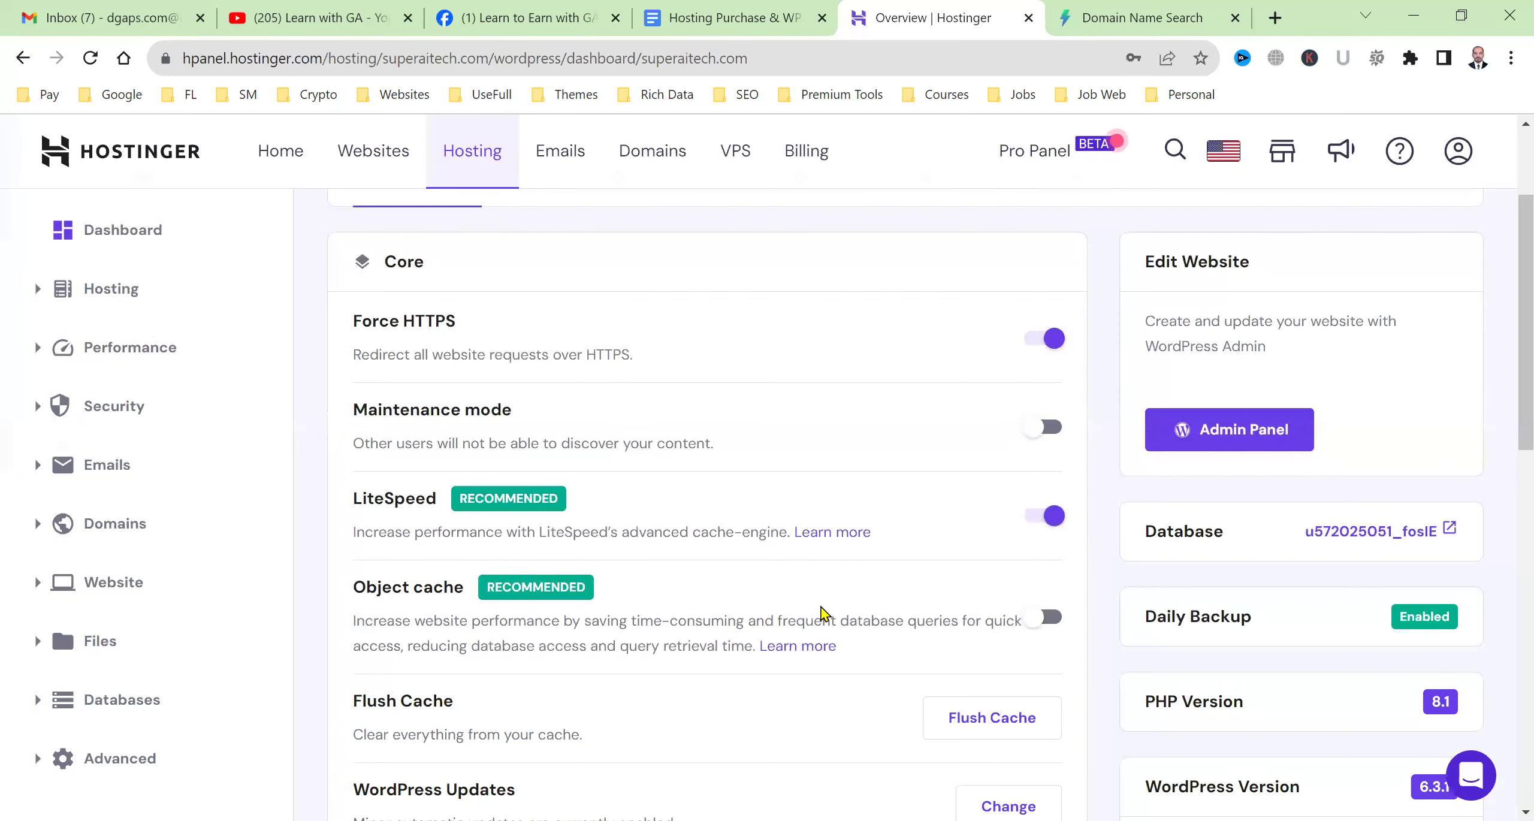
{"action": "scroll", "coordinate": [713, 569], "scroll_direction": "down", "scroll_amount": 3}
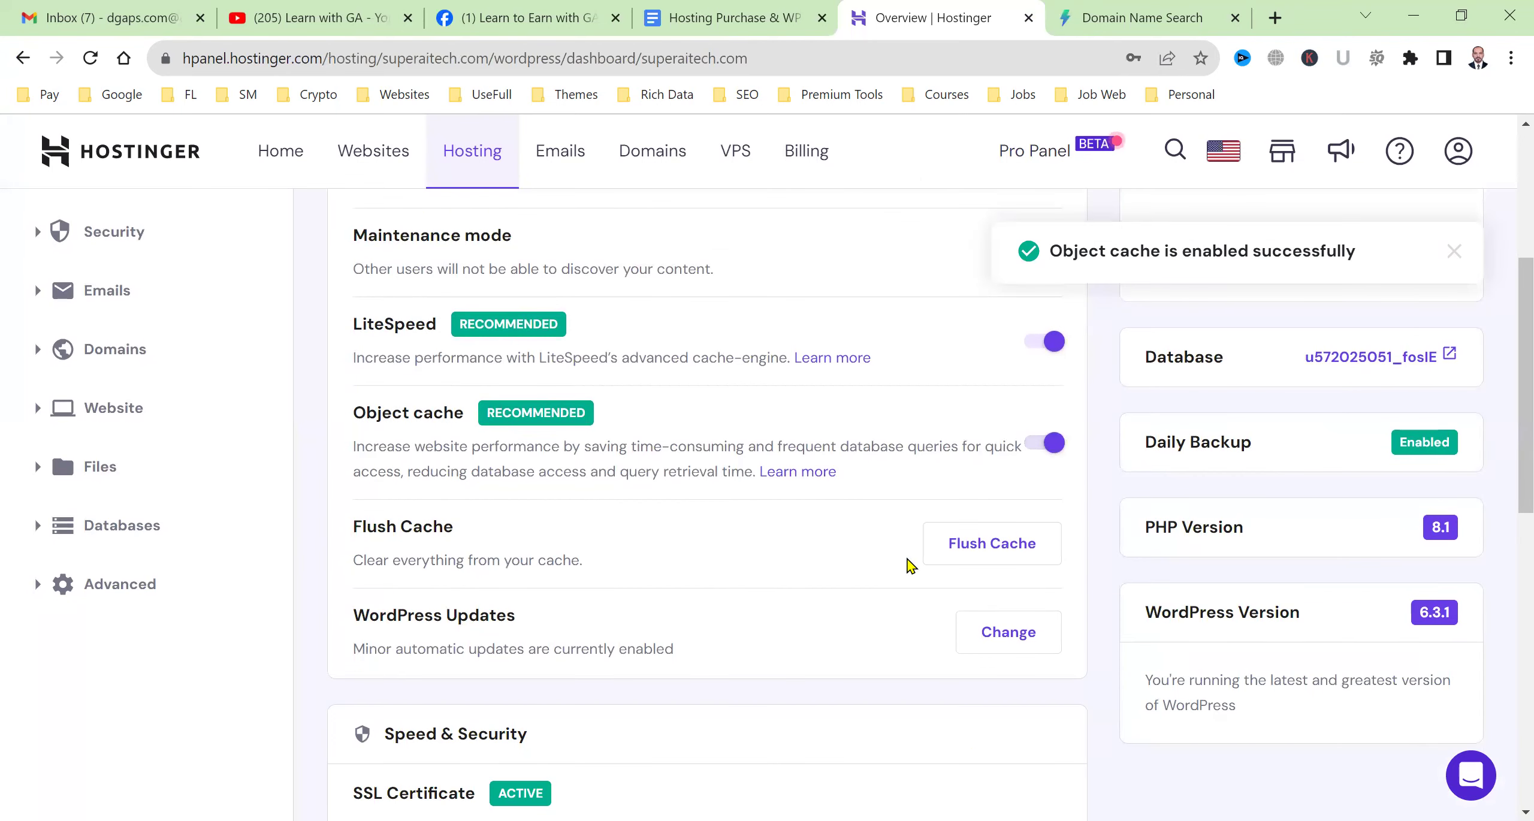
{"action": "scroll", "coordinate": [964, 623], "scroll_direction": "down", "scroll_amount": 3}
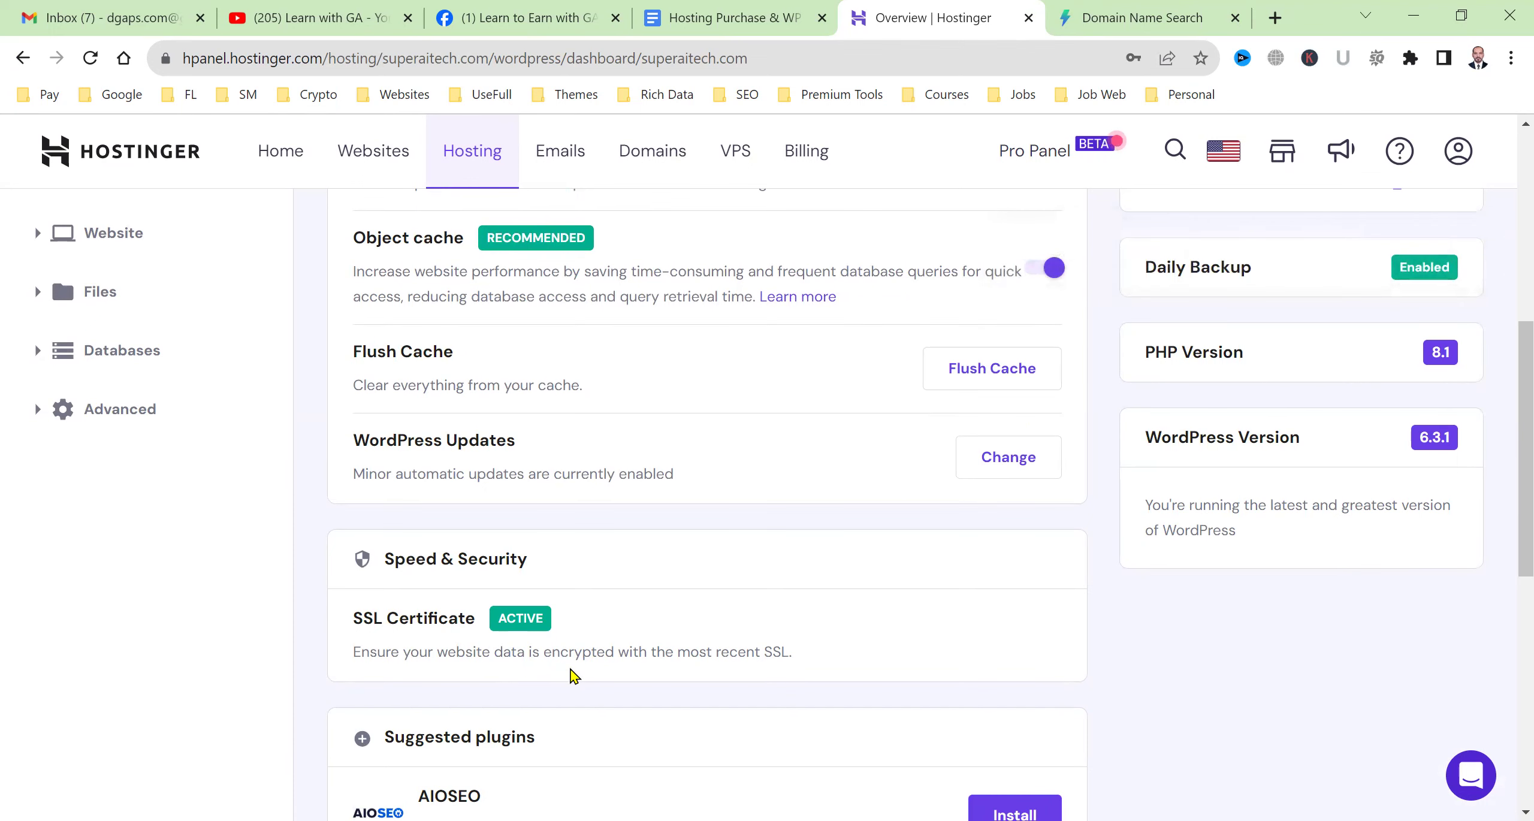
{"action": "scroll", "coordinate": [574, 675], "scroll_direction": "down", "scroll_amount": 9}
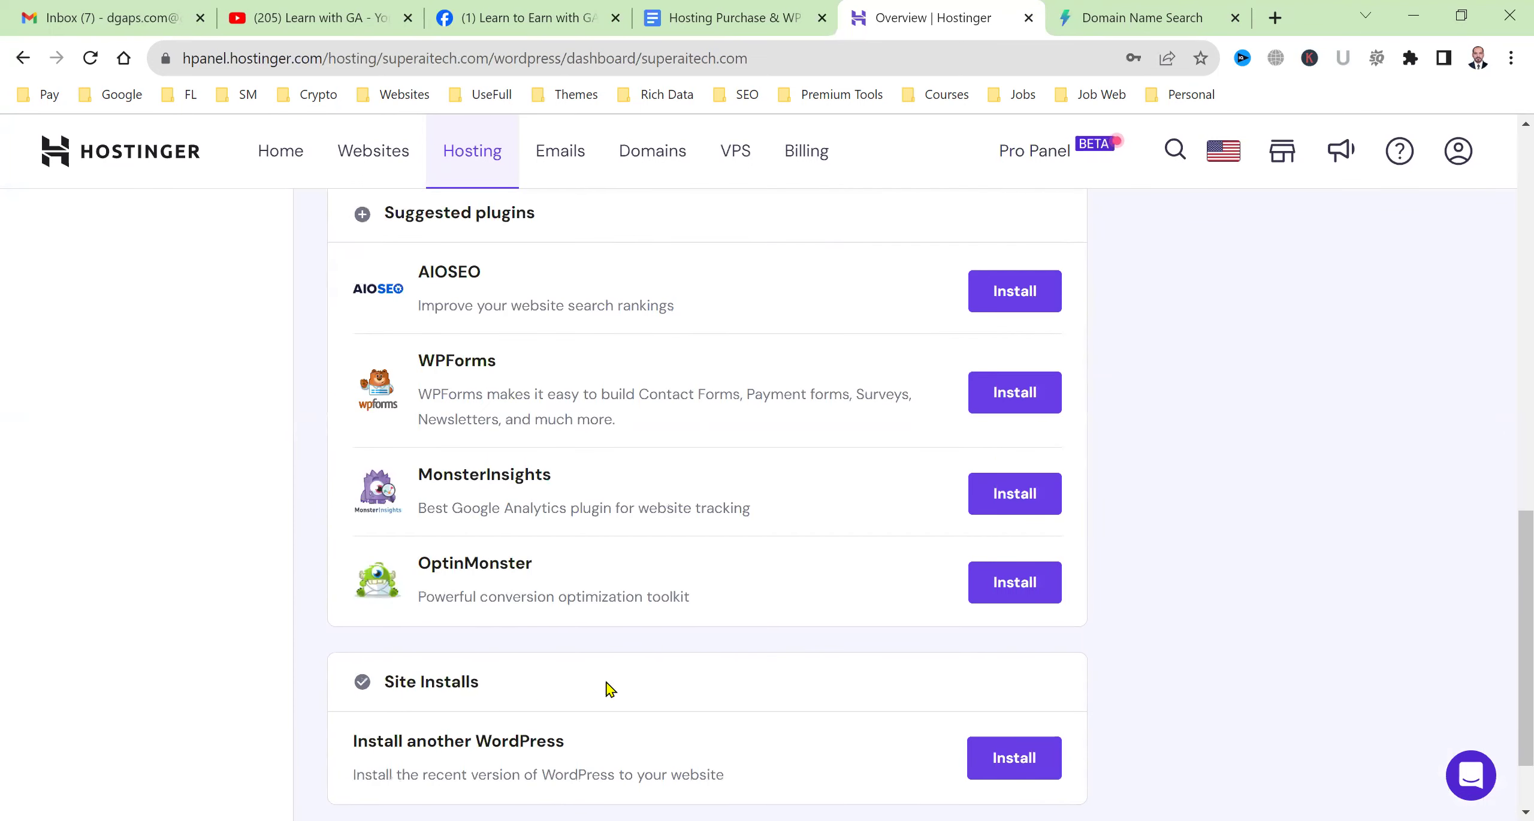
{"action": "scroll", "coordinate": [789, 701], "scroll_direction": "down", "scroll_amount": 2}
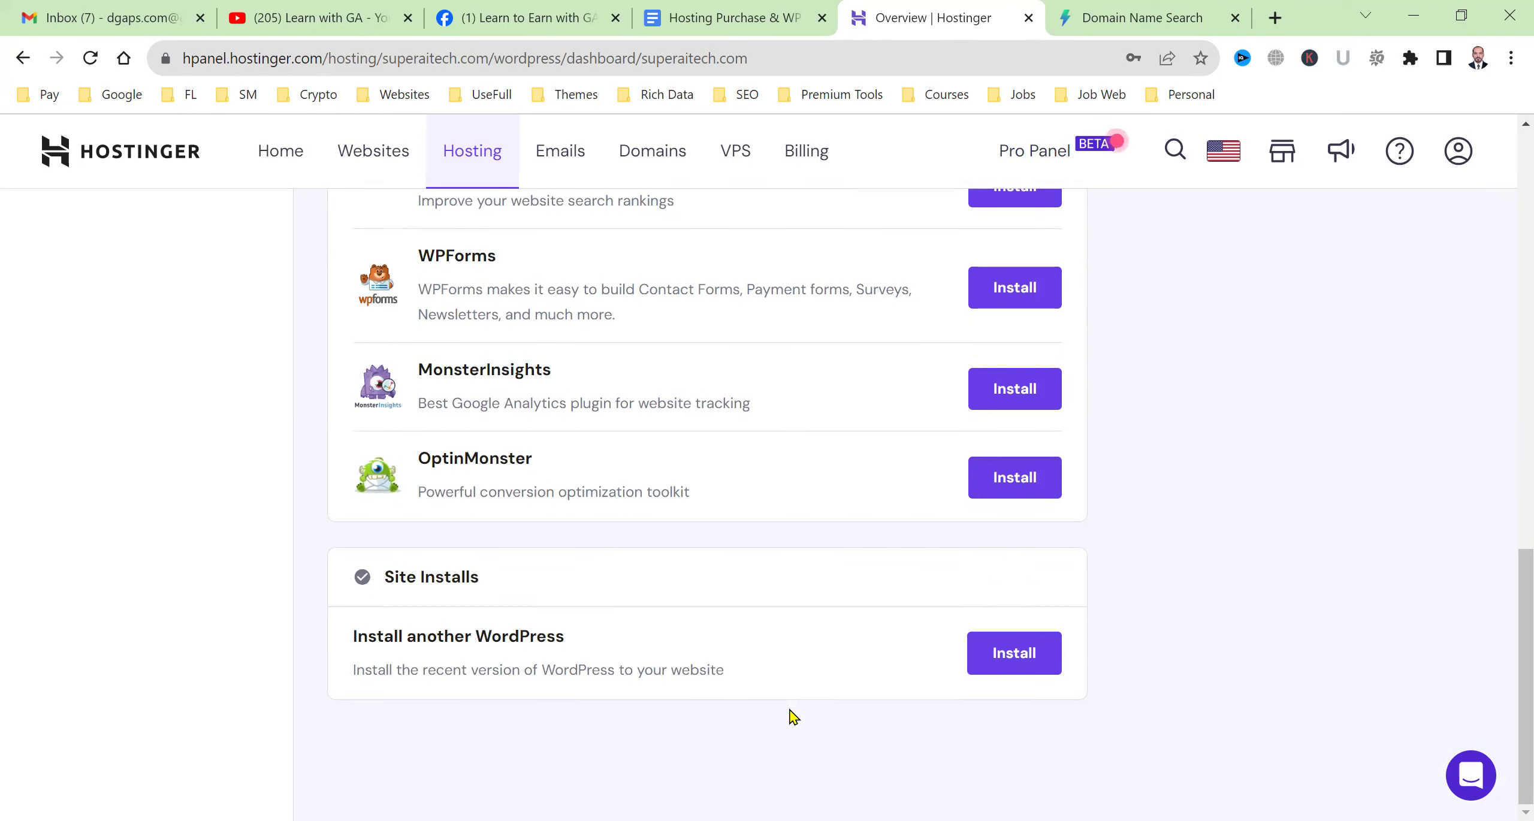
{"action": "scroll", "coordinate": [792, 713], "scroll_direction": "up", "scroll_amount": 11}
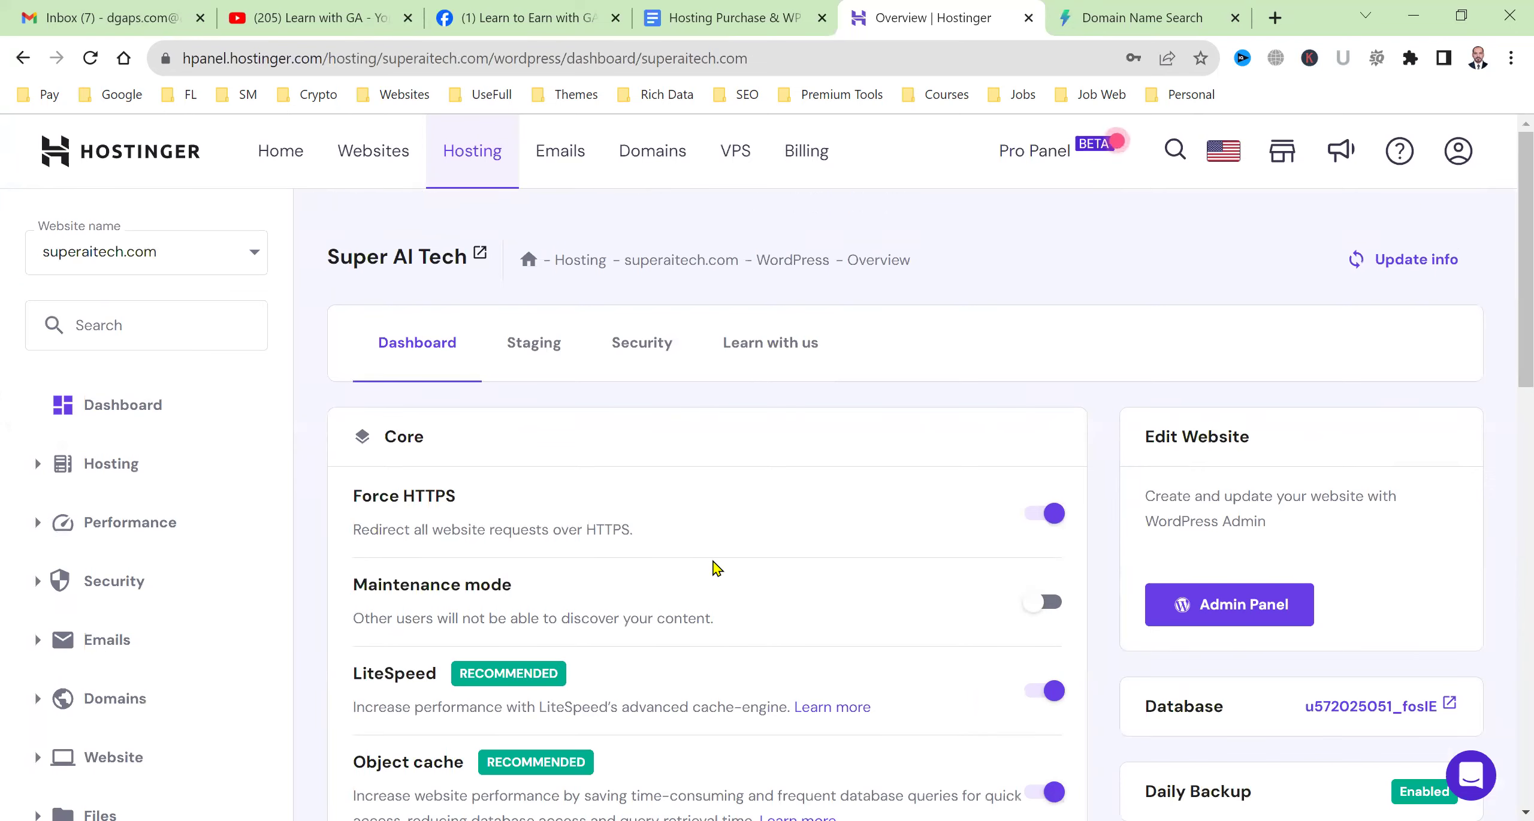
{"action": "left_click", "coordinate": [1178, 7]}
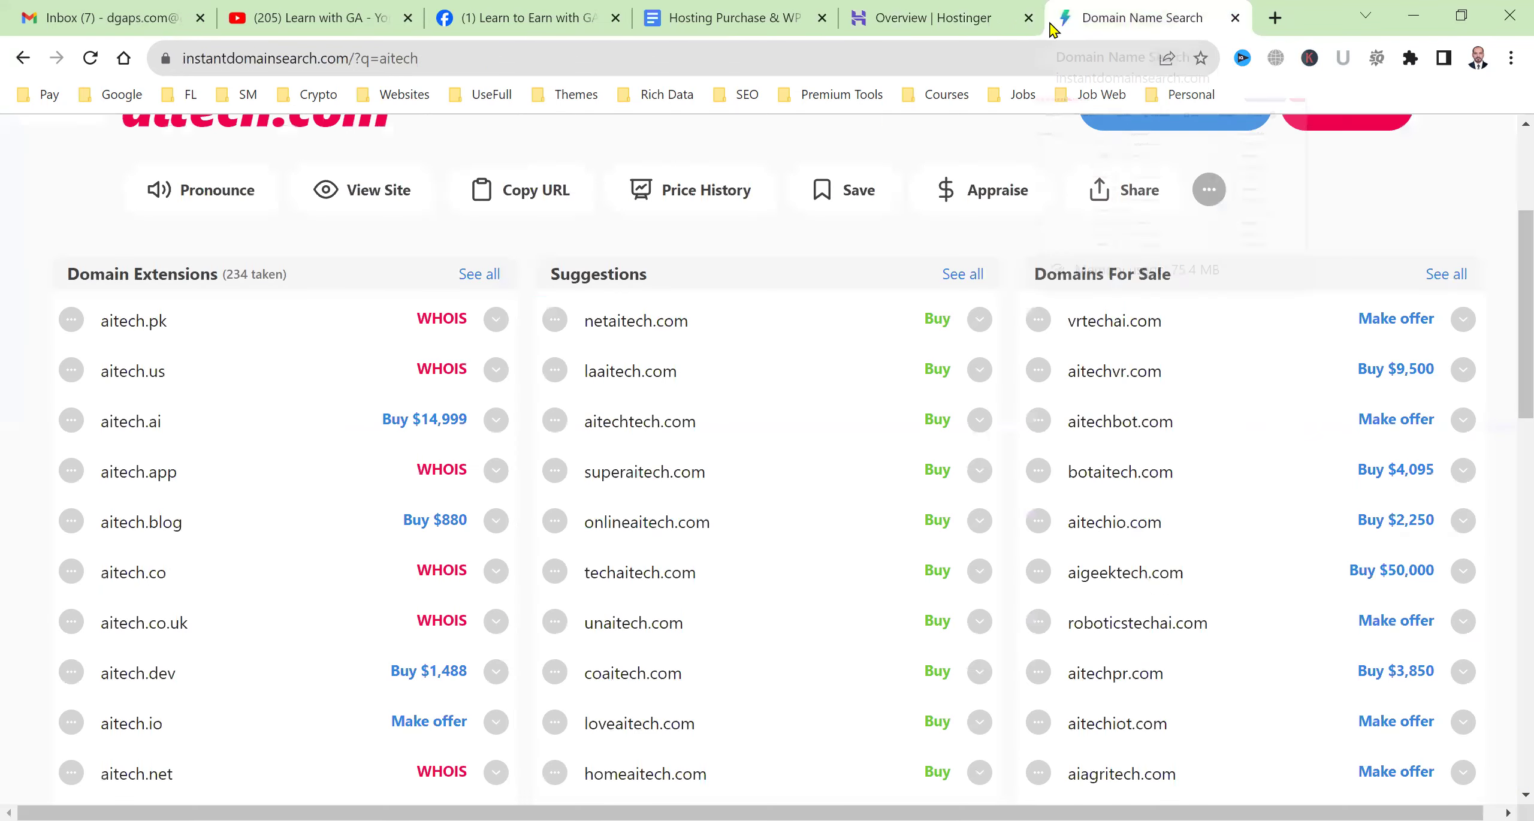
Load superaitech.com and check its secure connection, showing the live Super AI Tech blog.
{"action": "left_click", "coordinate": [863, 60]}
{"action": "type", "text": "sup"}
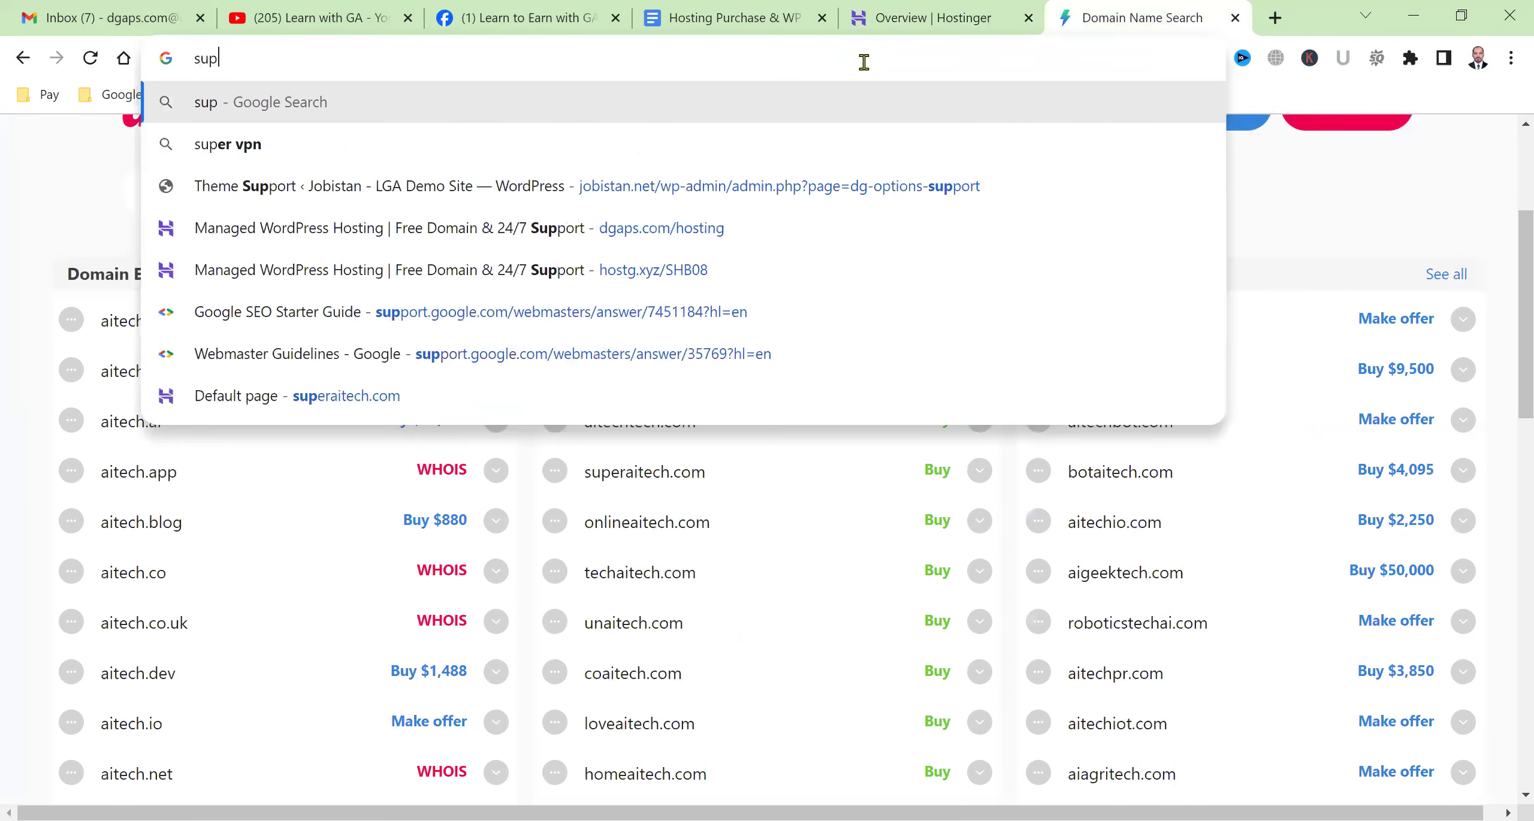
{"action": "type", "text": "eraitech.com"}
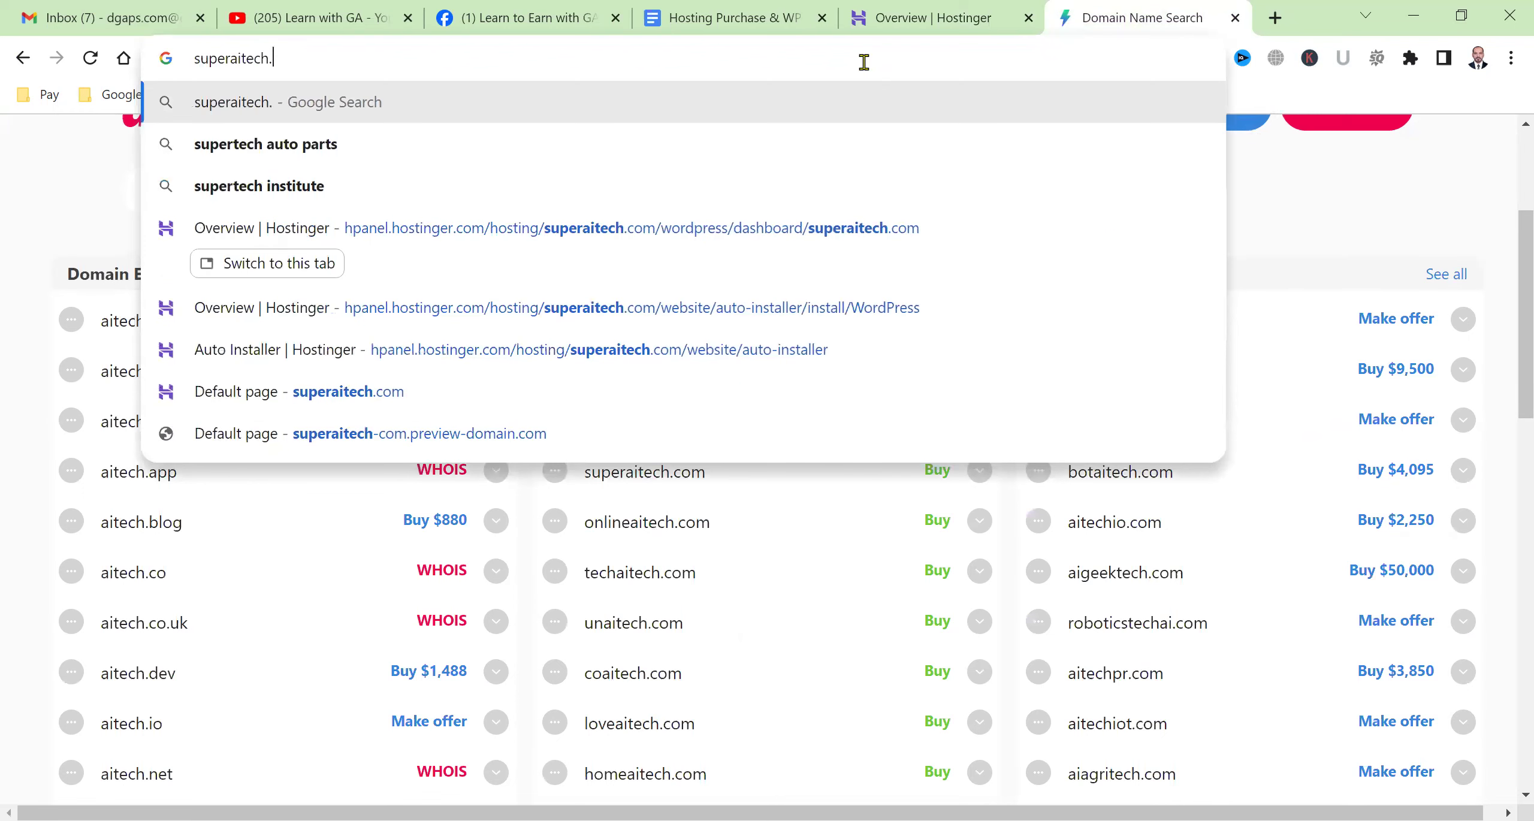
{"action": "key", "text": "Return"}
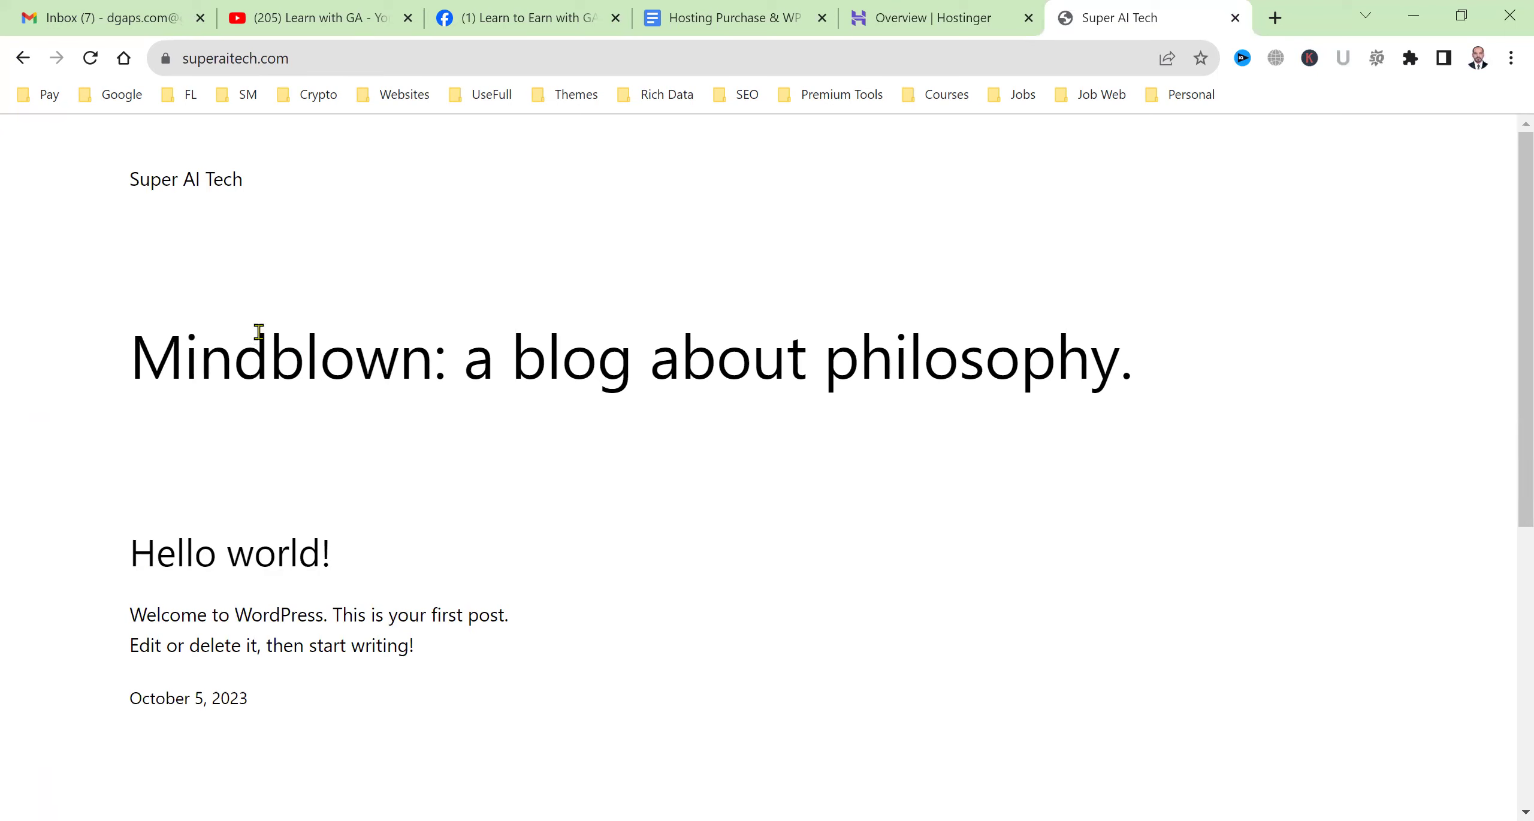
{"action": "left_click", "coordinate": [166, 59]}
{"action": "left_click", "coordinate": [994, 9]}
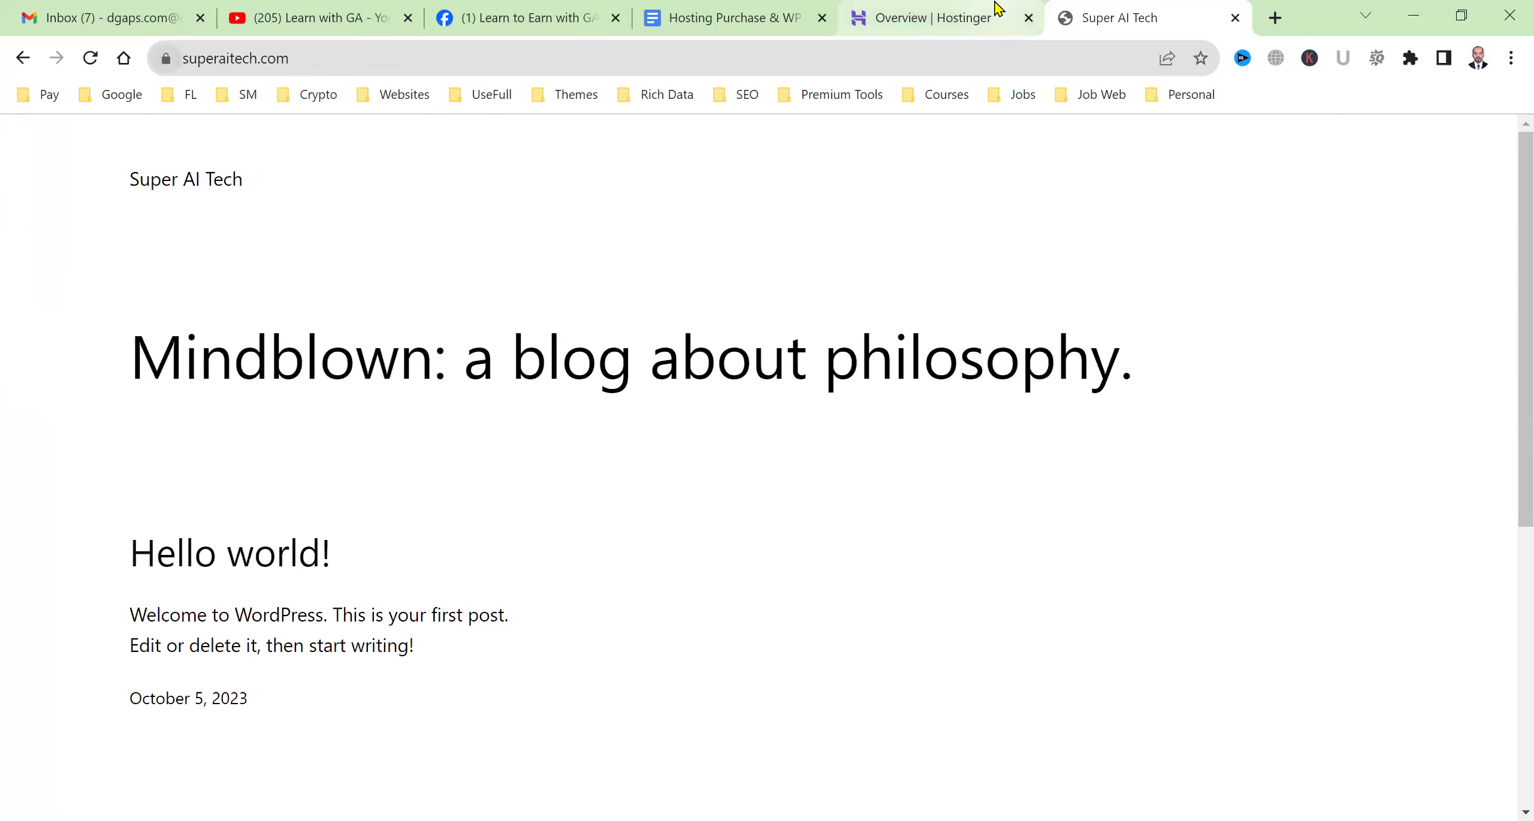
Review the guide's agenda items on claiming a domain, installing WordPress and claiming a free website.
{"action": "left_click", "coordinate": [719, 17]}
{"action": "scroll", "coordinate": [972, 356], "scroll_direction": "up", "scroll_amount": 15}
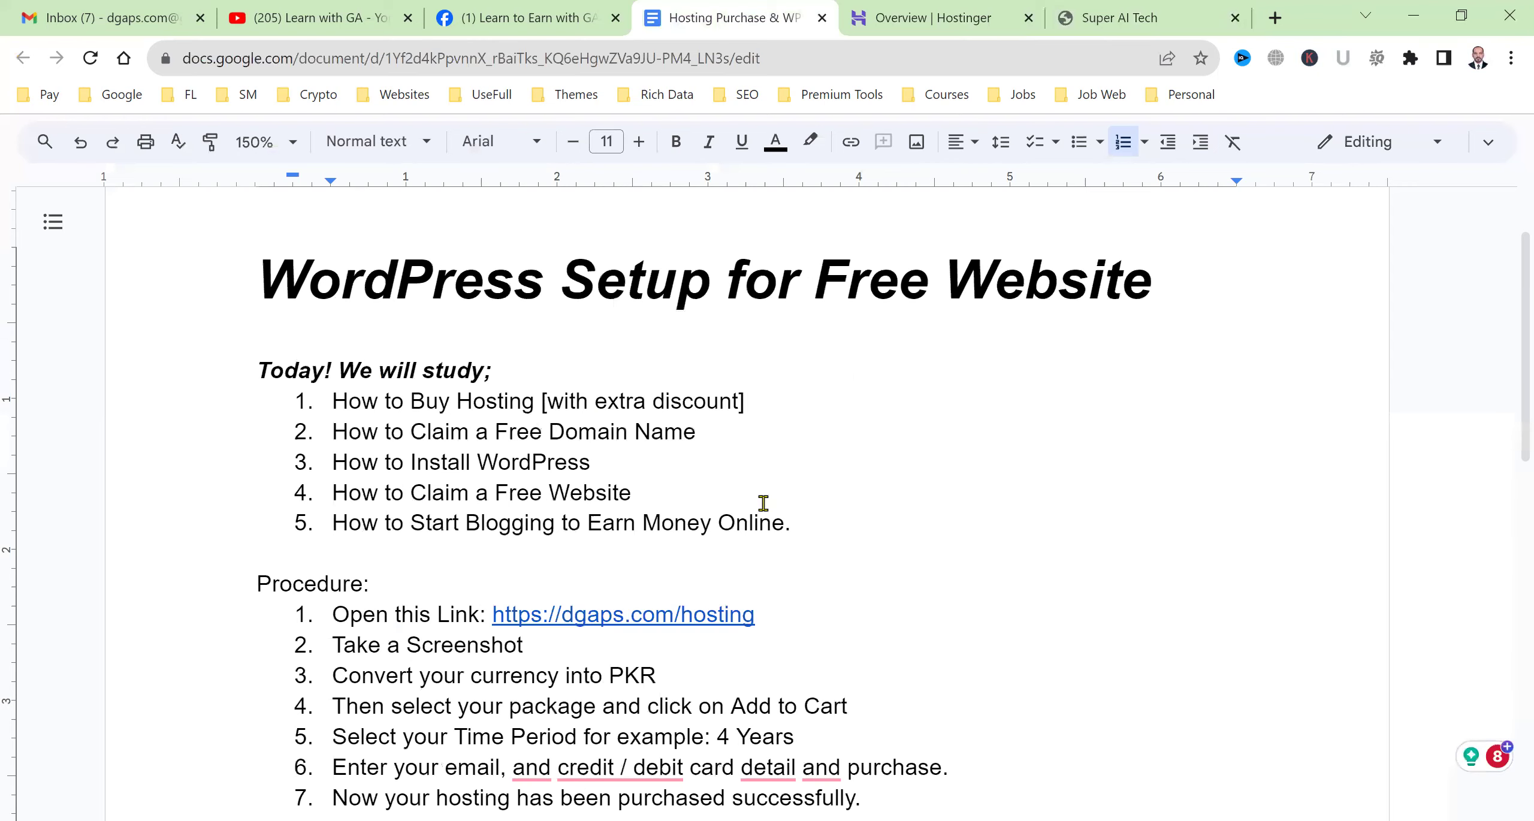
{"action": "double_click", "coordinate": [508, 413]}
{"action": "left_click", "coordinate": [509, 412]}
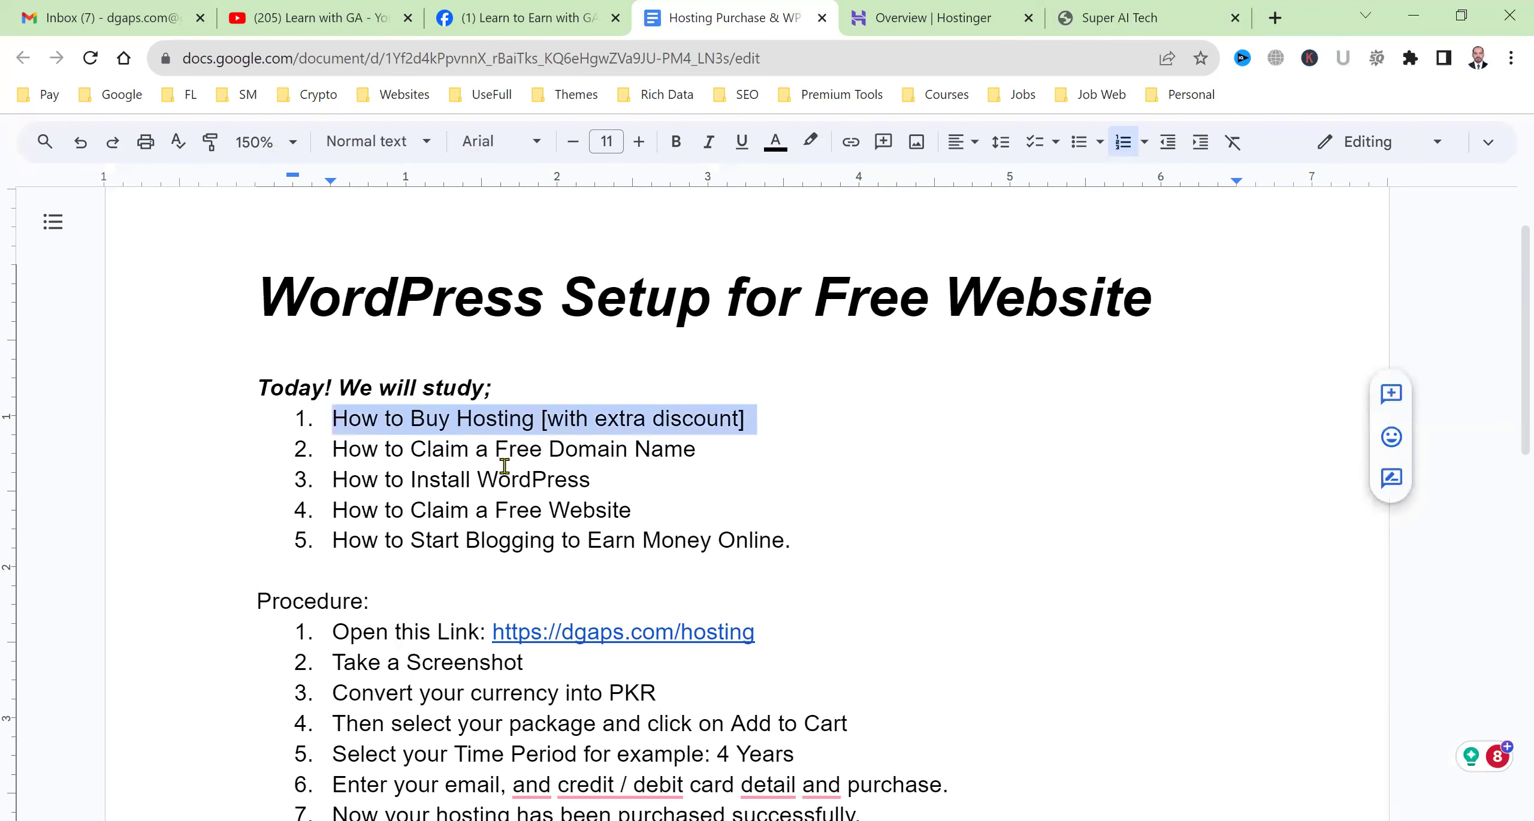
{"action": "triple_click", "coordinate": [499, 462]}
{"action": "triple_click", "coordinate": [500, 473]}
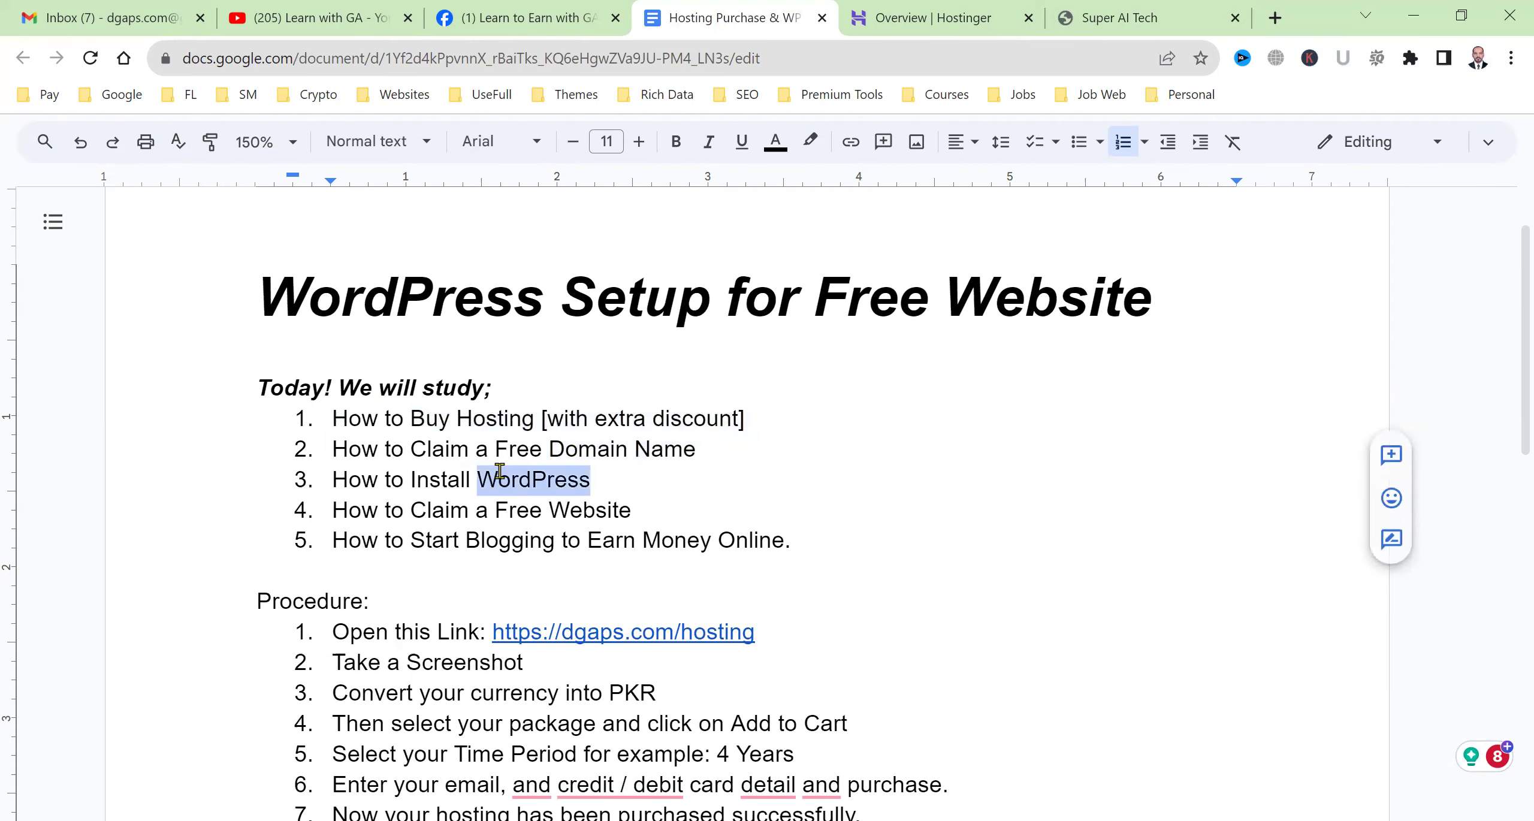
{"action": "triple_click", "coordinate": [505, 510]}
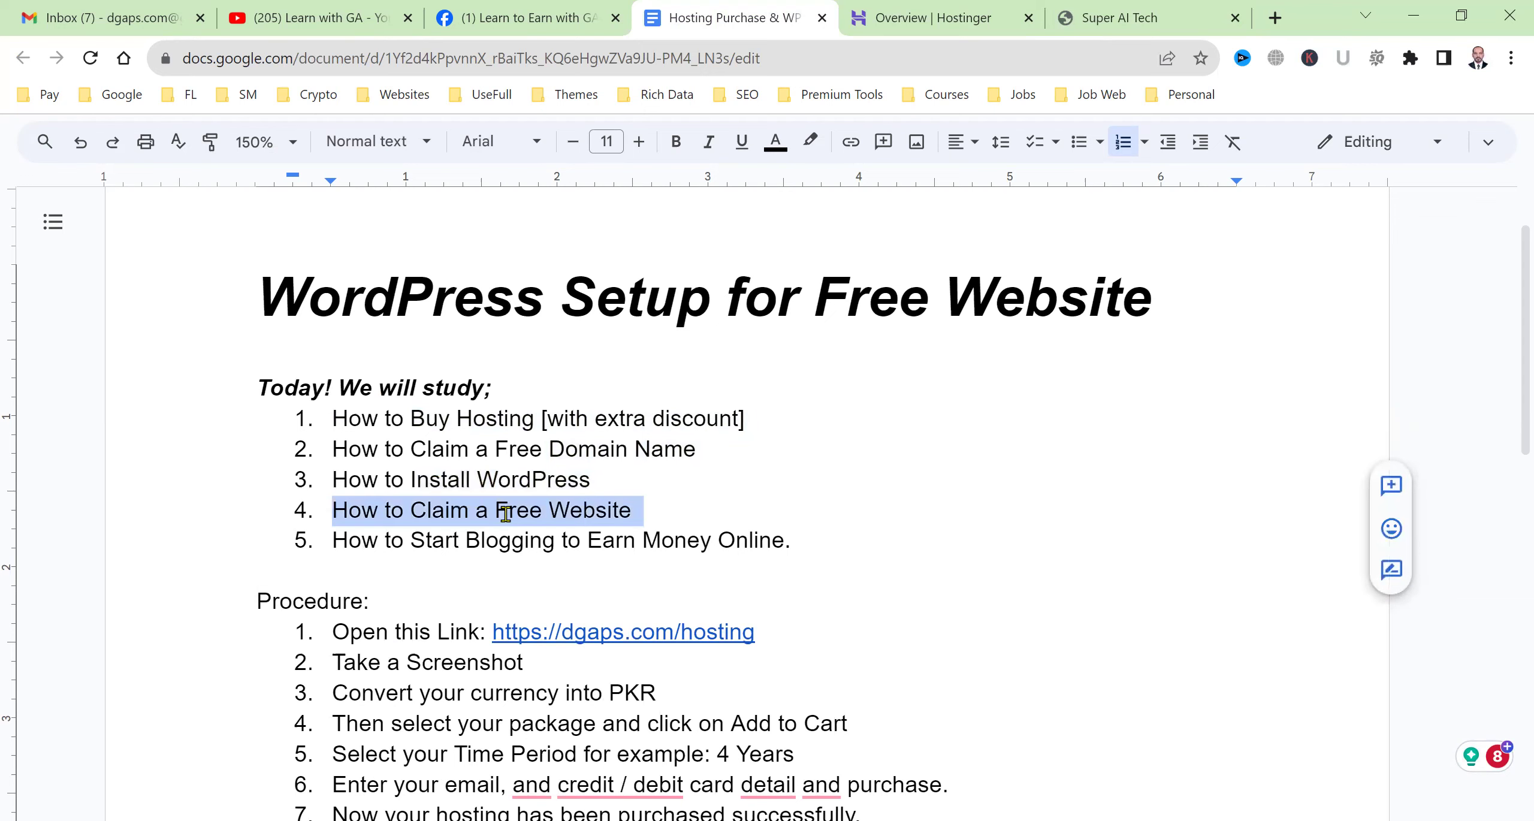
{"action": "left_click", "coordinate": [1174, 13]}
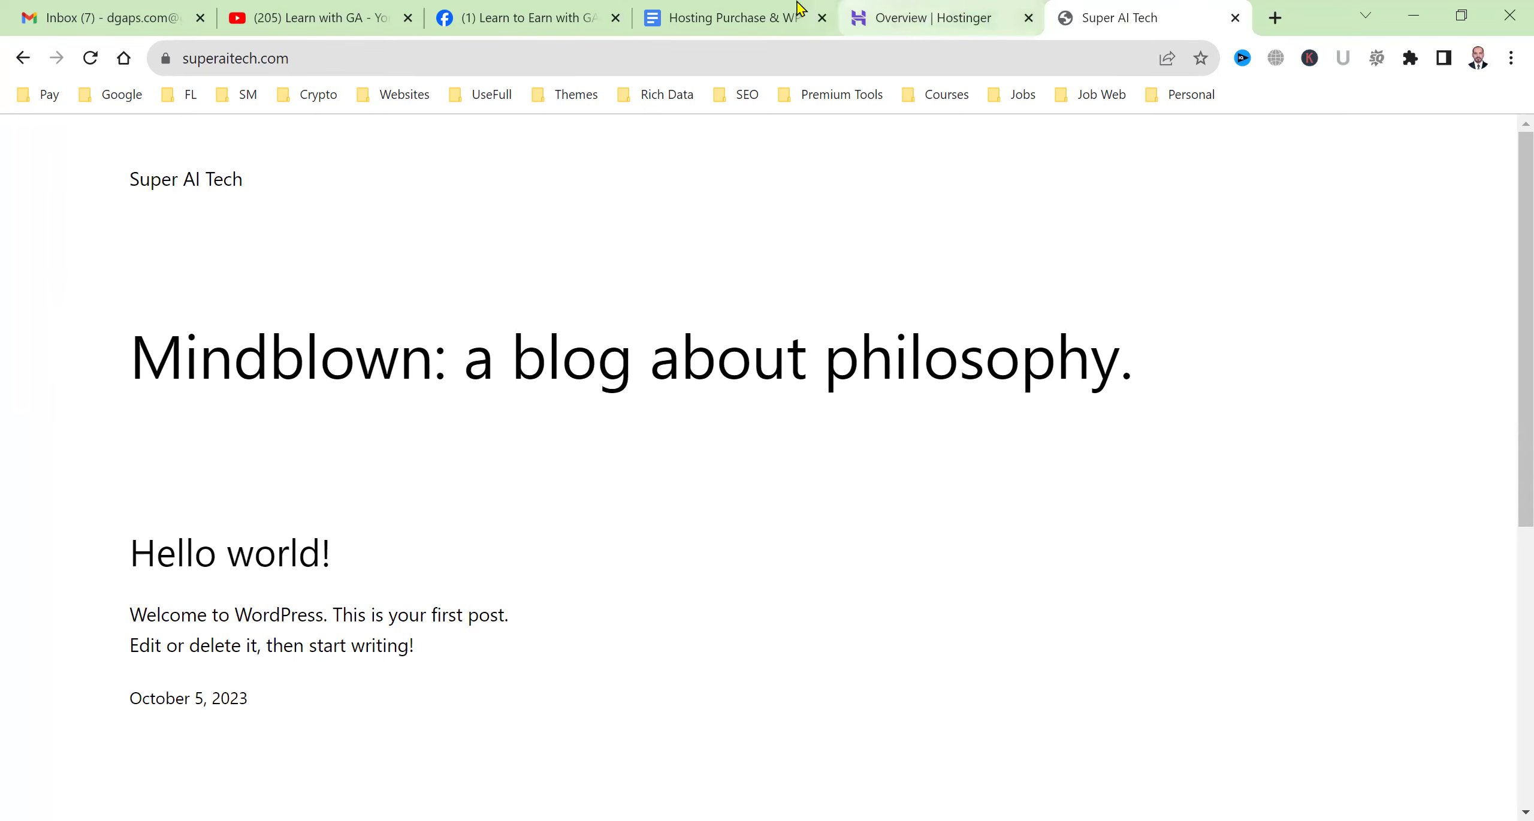
{"action": "left_click", "coordinate": [798, 8]}
{"action": "scroll", "coordinate": [713, 417], "scroll_direction": "down", "scroll_amount": 10}
{"action": "left_click", "coordinate": [492, 451]}
{"action": "left_click", "coordinate": [492, 407]}
{"action": "type", "text": "Next Step:"}
{"action": "key", "text": "Return"}
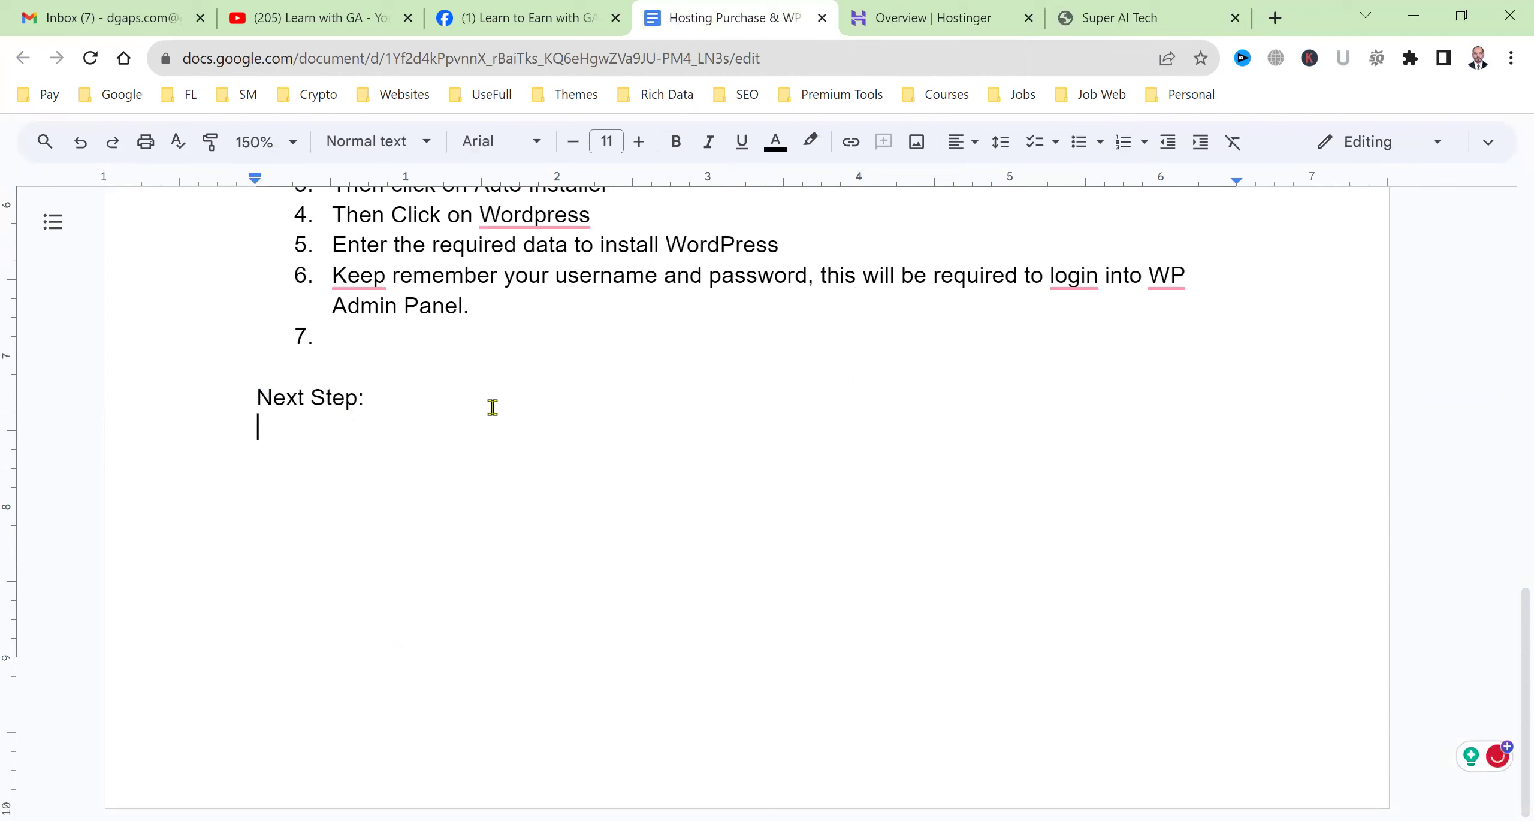
{"action": "key", "text": "ctrl+shift+7"}
{"action": "type", "text": "Open this link"}
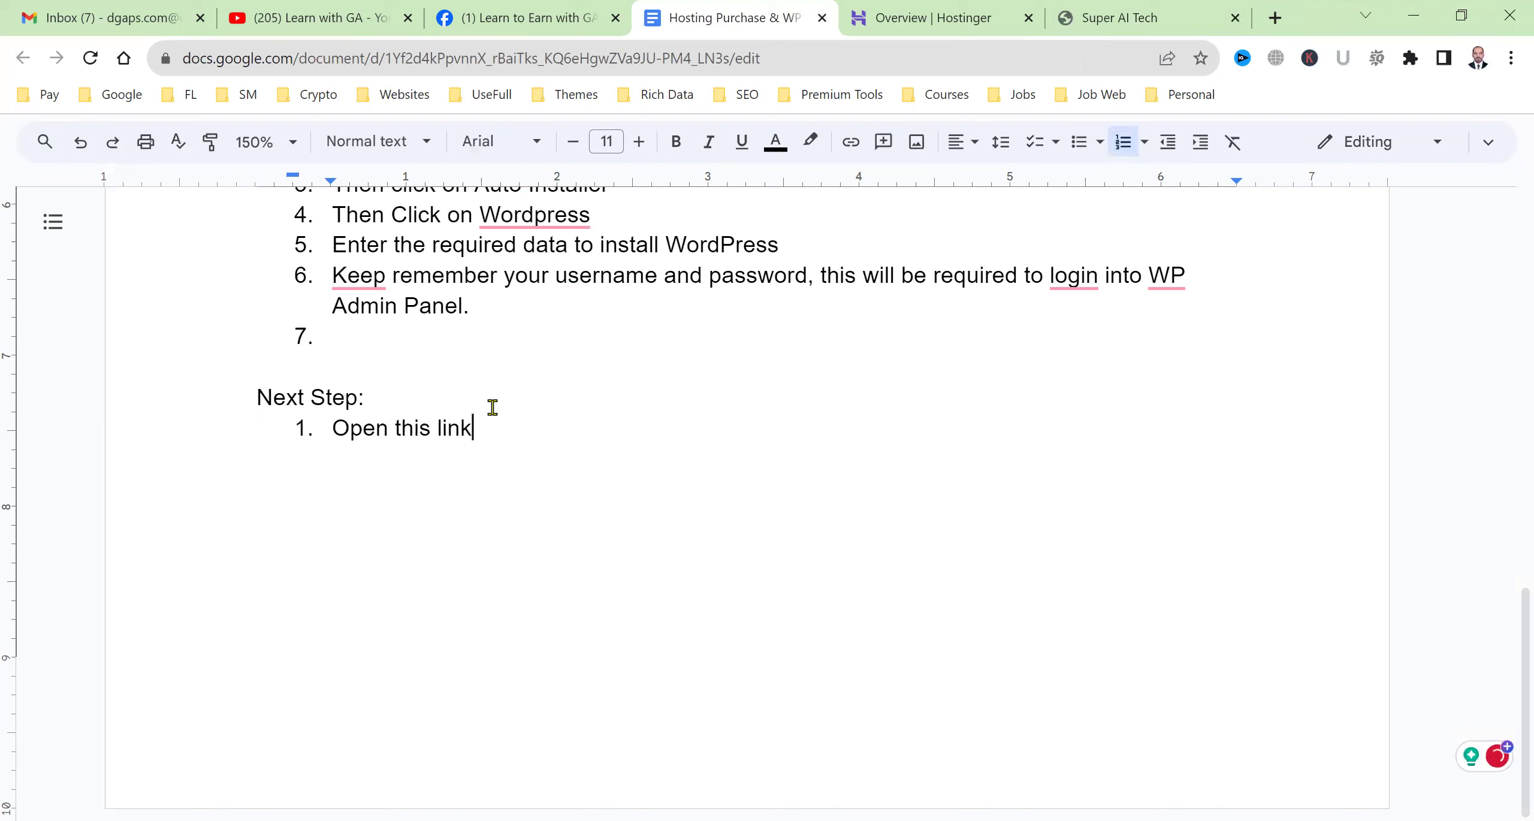
{"action": "type", "text": ": dgaps.com/free"}
{"action": "key", "text": "Return"}
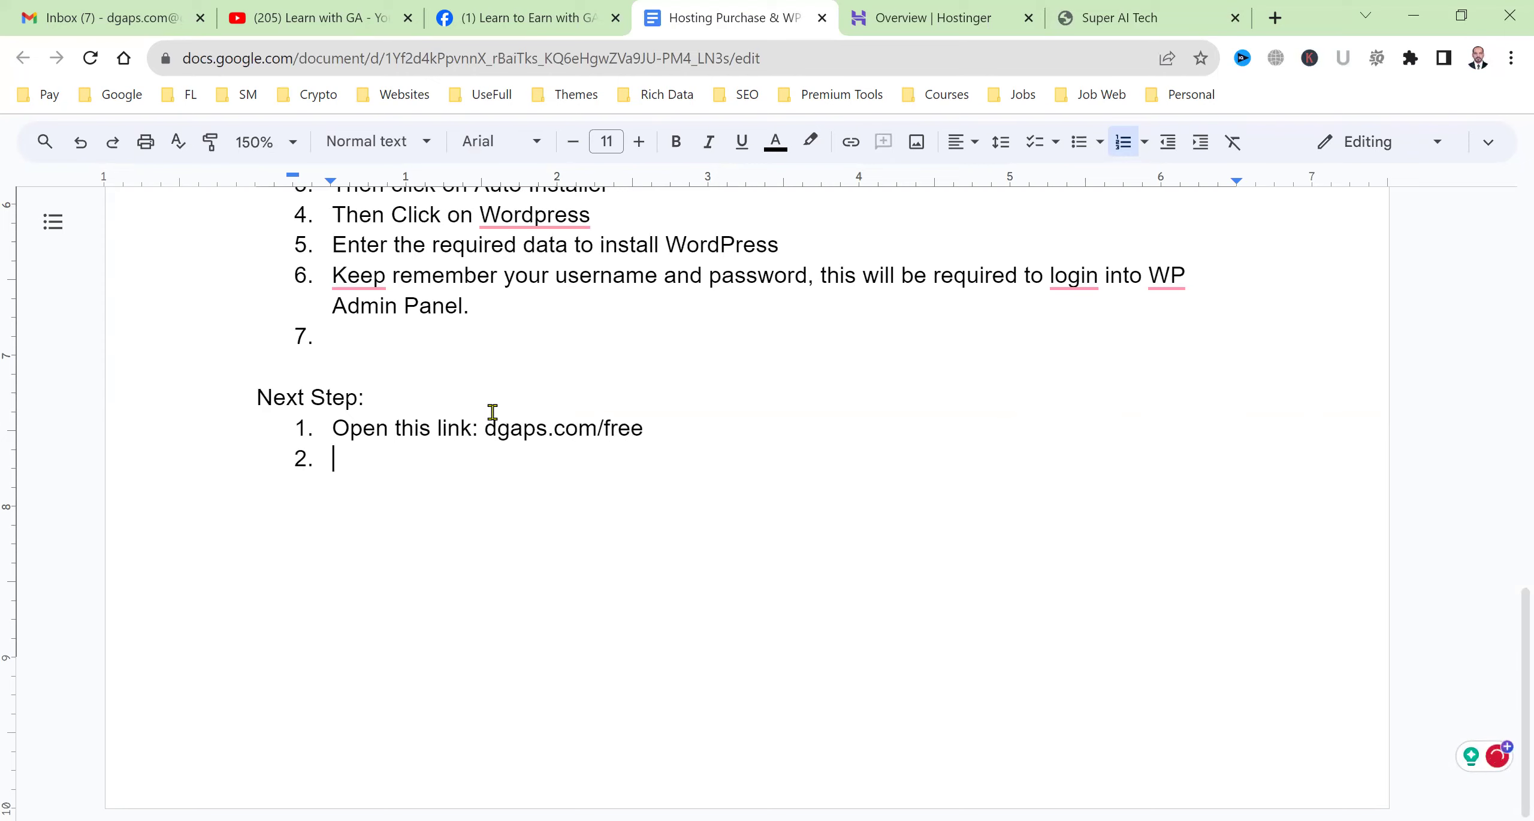
{"action": "type", "text": "https:"}
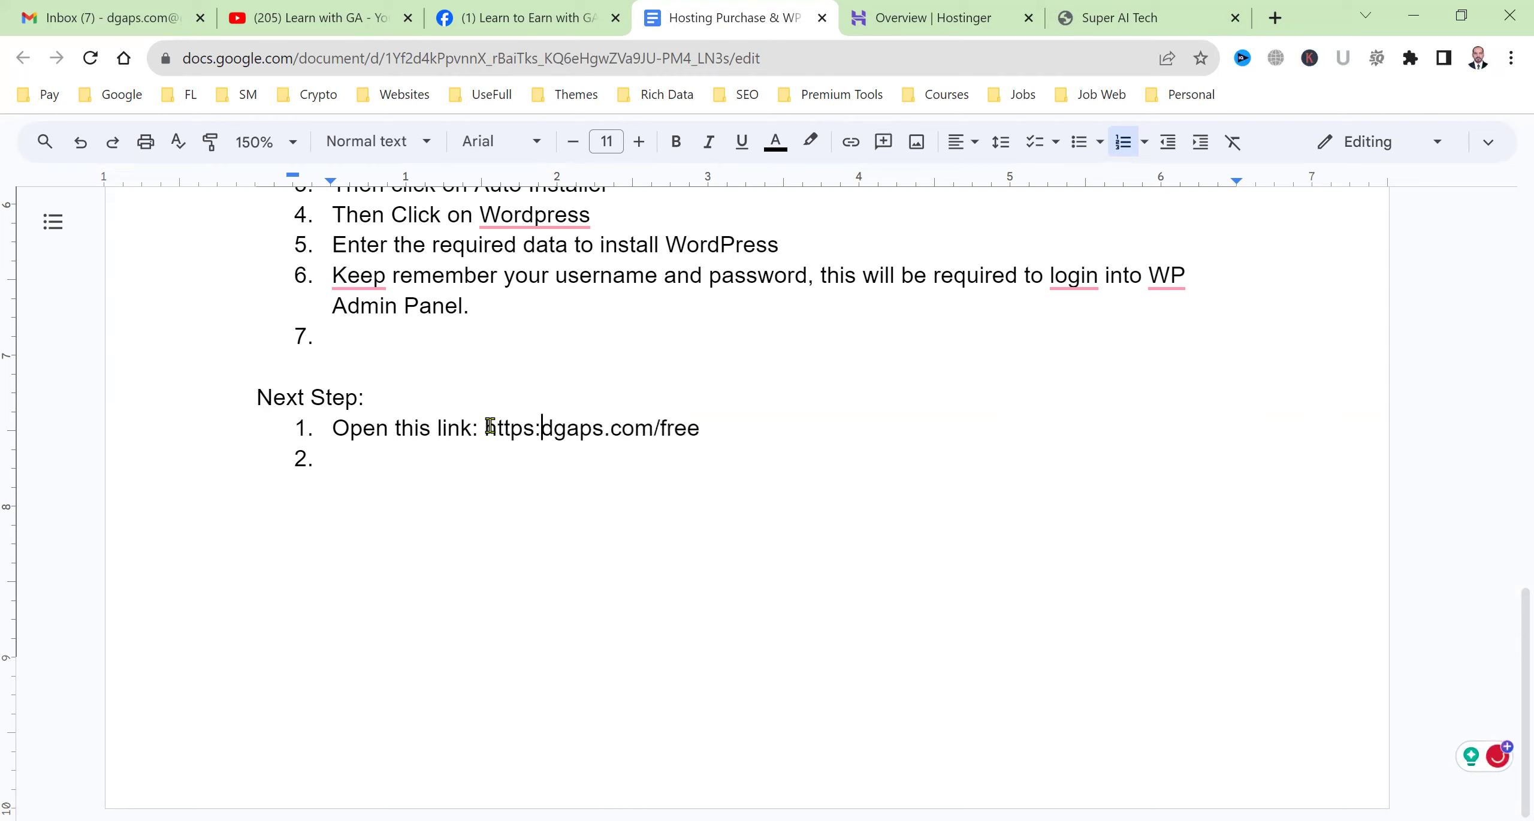
{"action": "type", "text": "//"}
{"action": "key", "text": "End"}
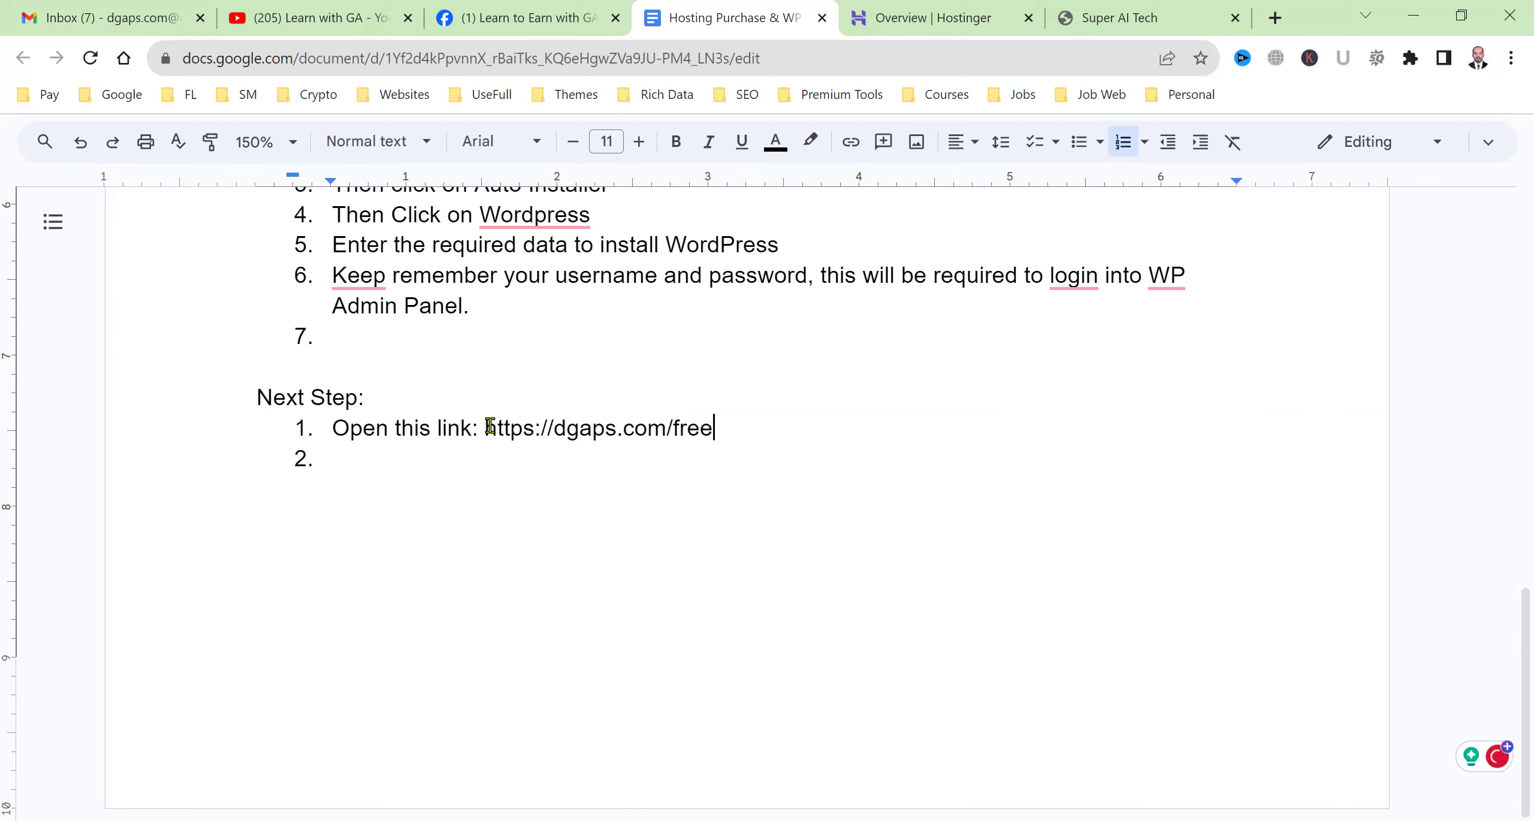
{"action": "key", "text": "Return"}
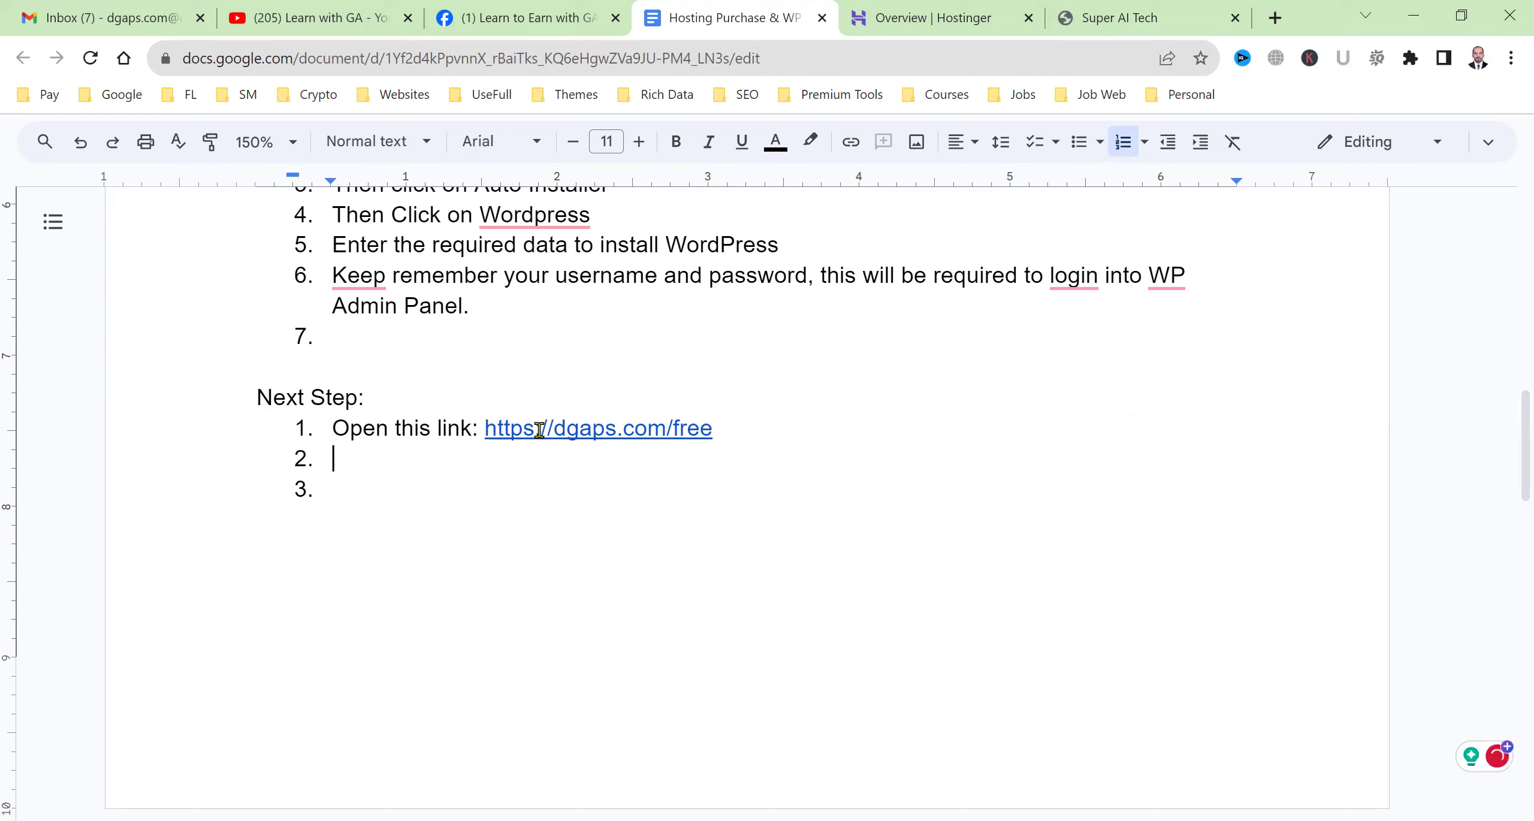
{"action": "left_click", "coordinate": [555, 430]}
{"action": "left_click", "coordinate": [615, 463]}
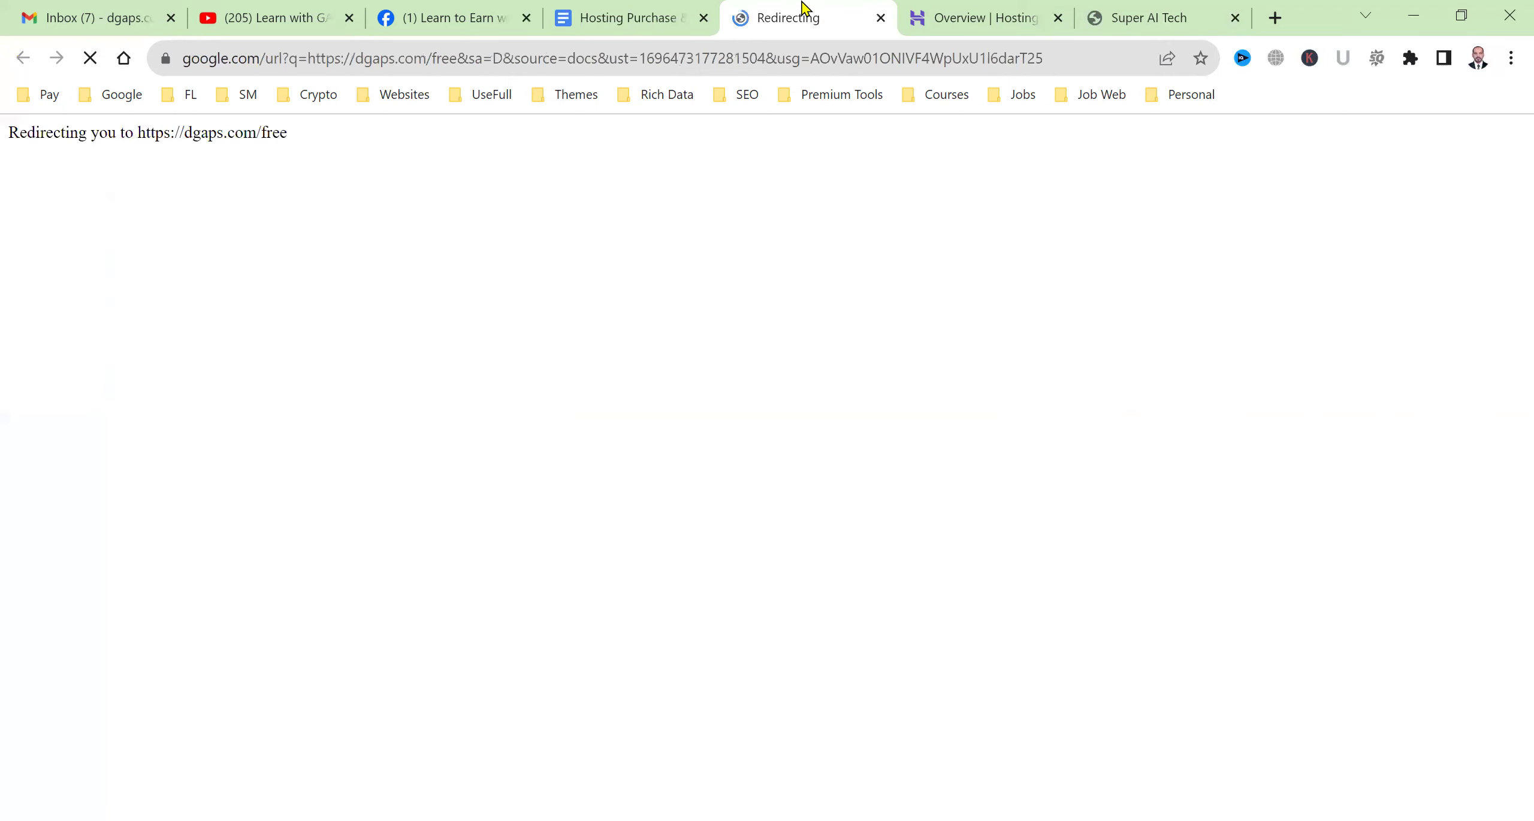
Open the WP Blogging Course playlist on the YouTube channel and pause its video.
{"action": "left_click_drag", "start_coordinate": [1189, 7], "coordinate": [833, 7]}
{"action": "left_click", "coordinate": [982, 18]}
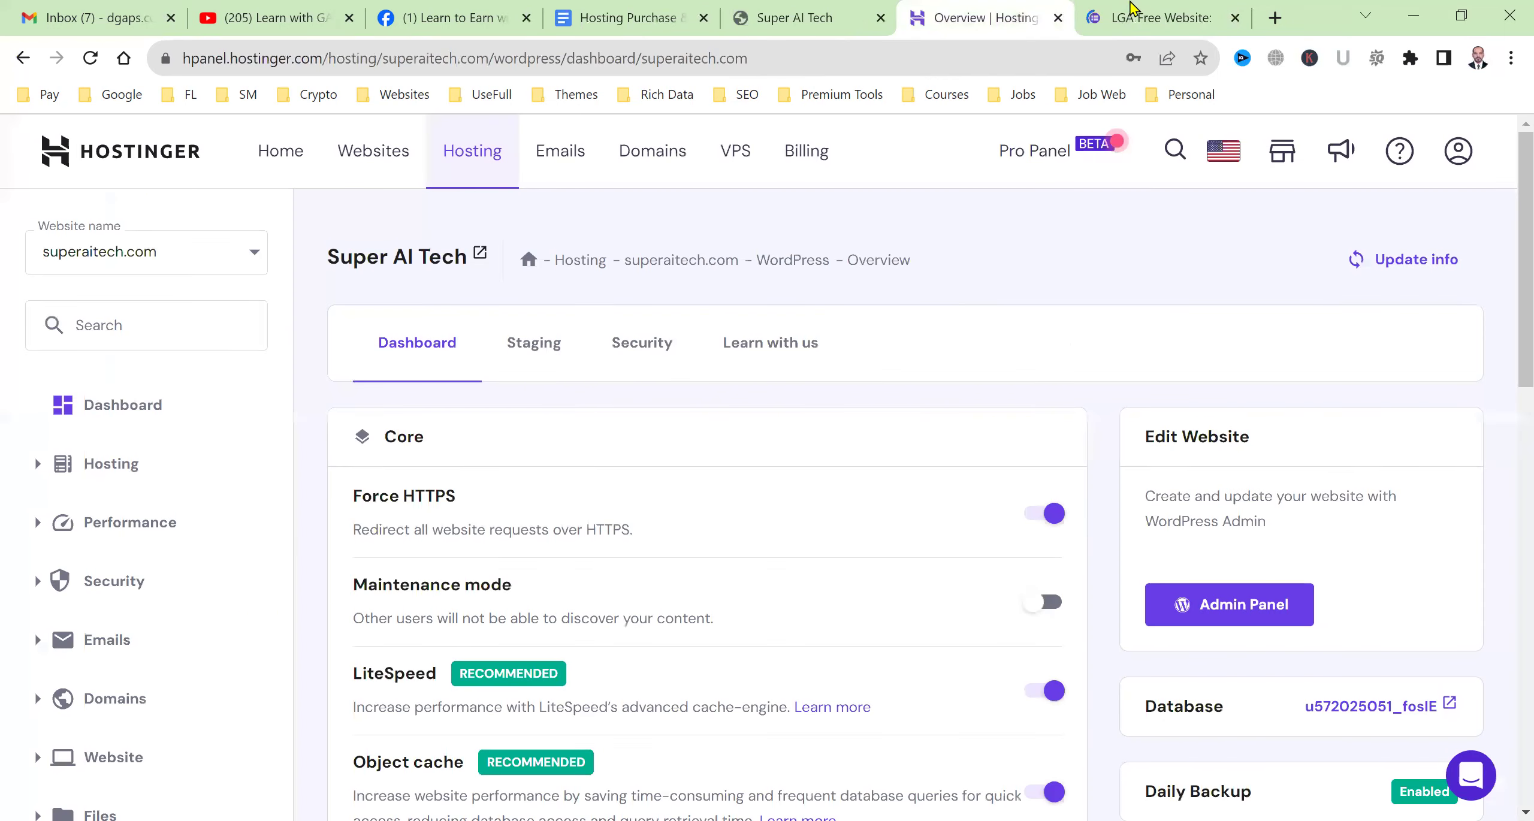
{"action": "left_click", "coordinate": [1131, 8]}
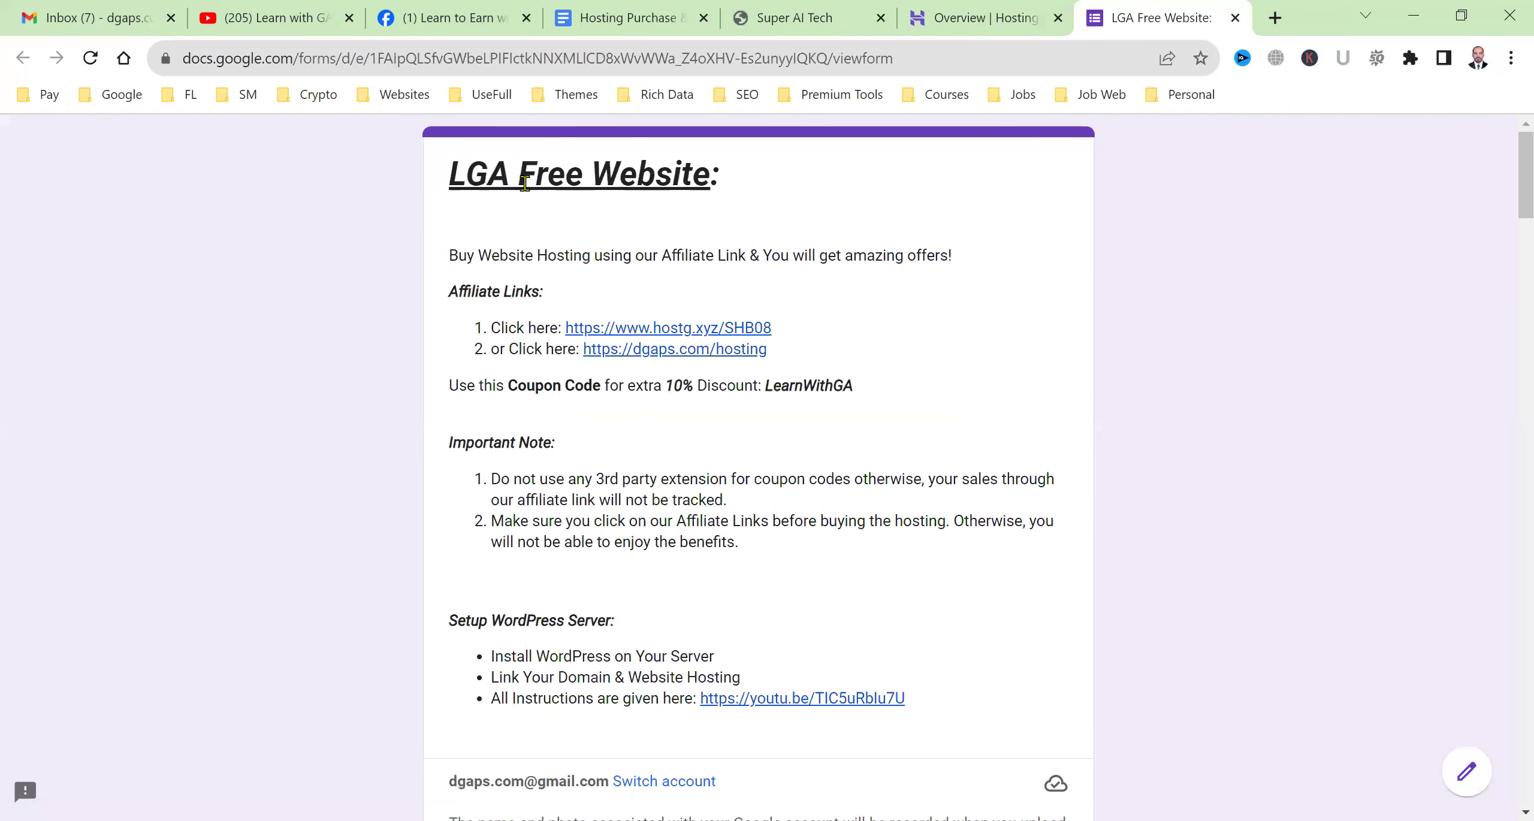
{"action": "left_click", "coordinate": [307, 8]}
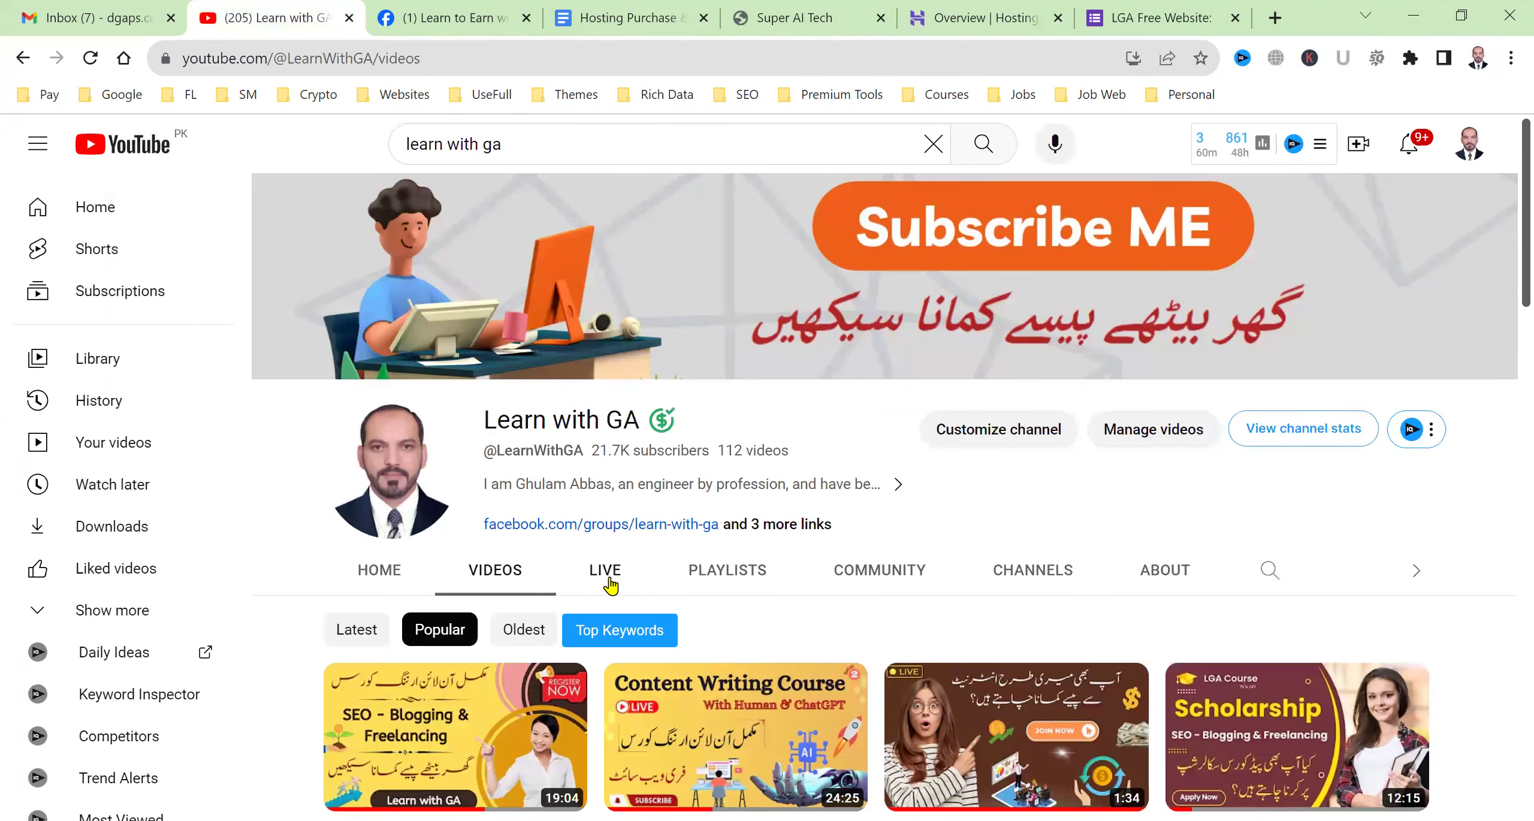
{"action": "left_click", "coordinate": [723, 585]}
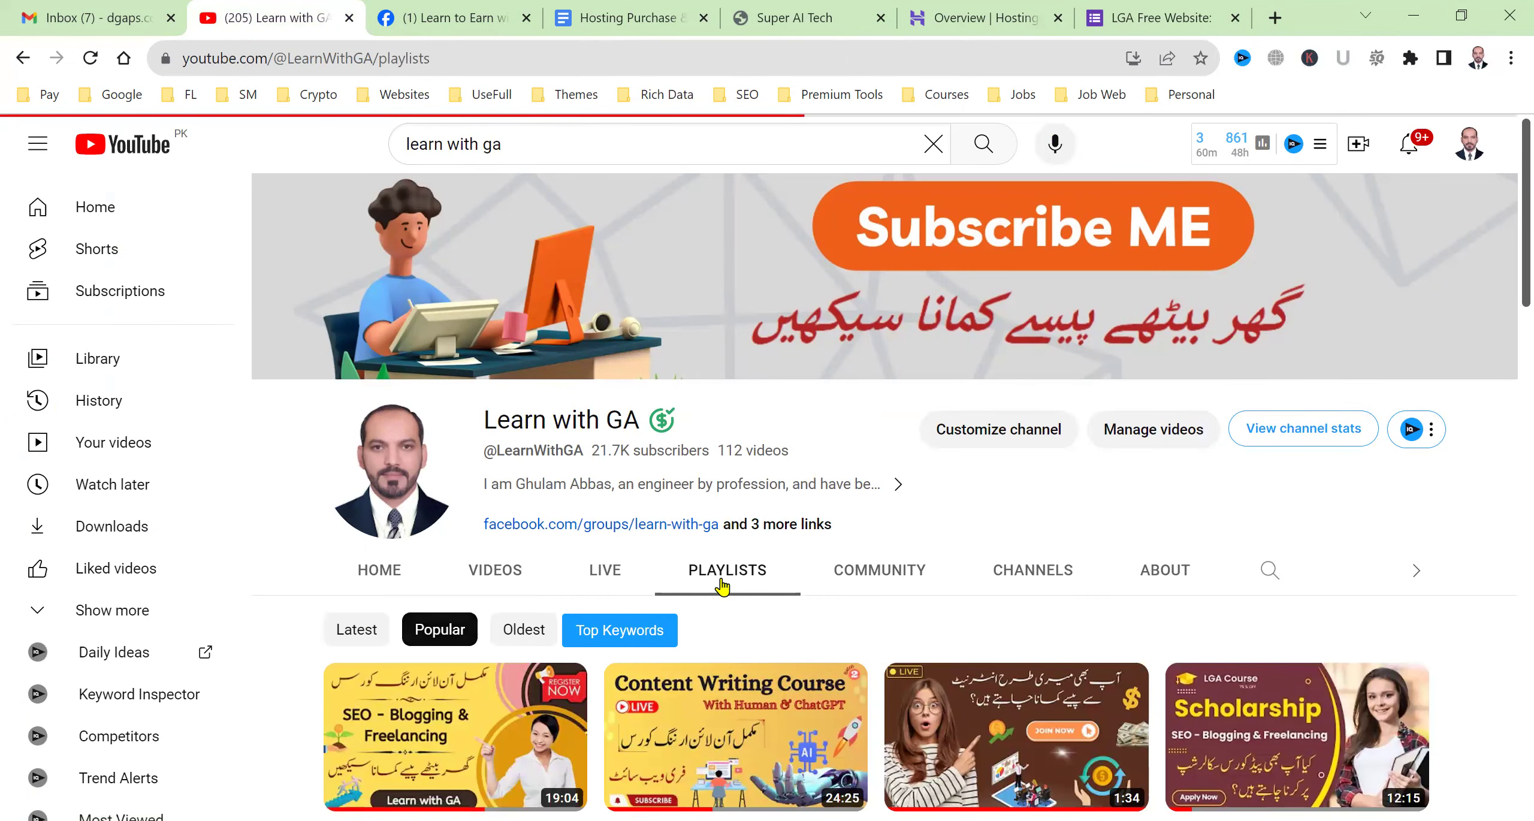
{"action": "scroll", "coordinate": [719, 585], "scroll_direction": "down", "scroll_amount": 3}
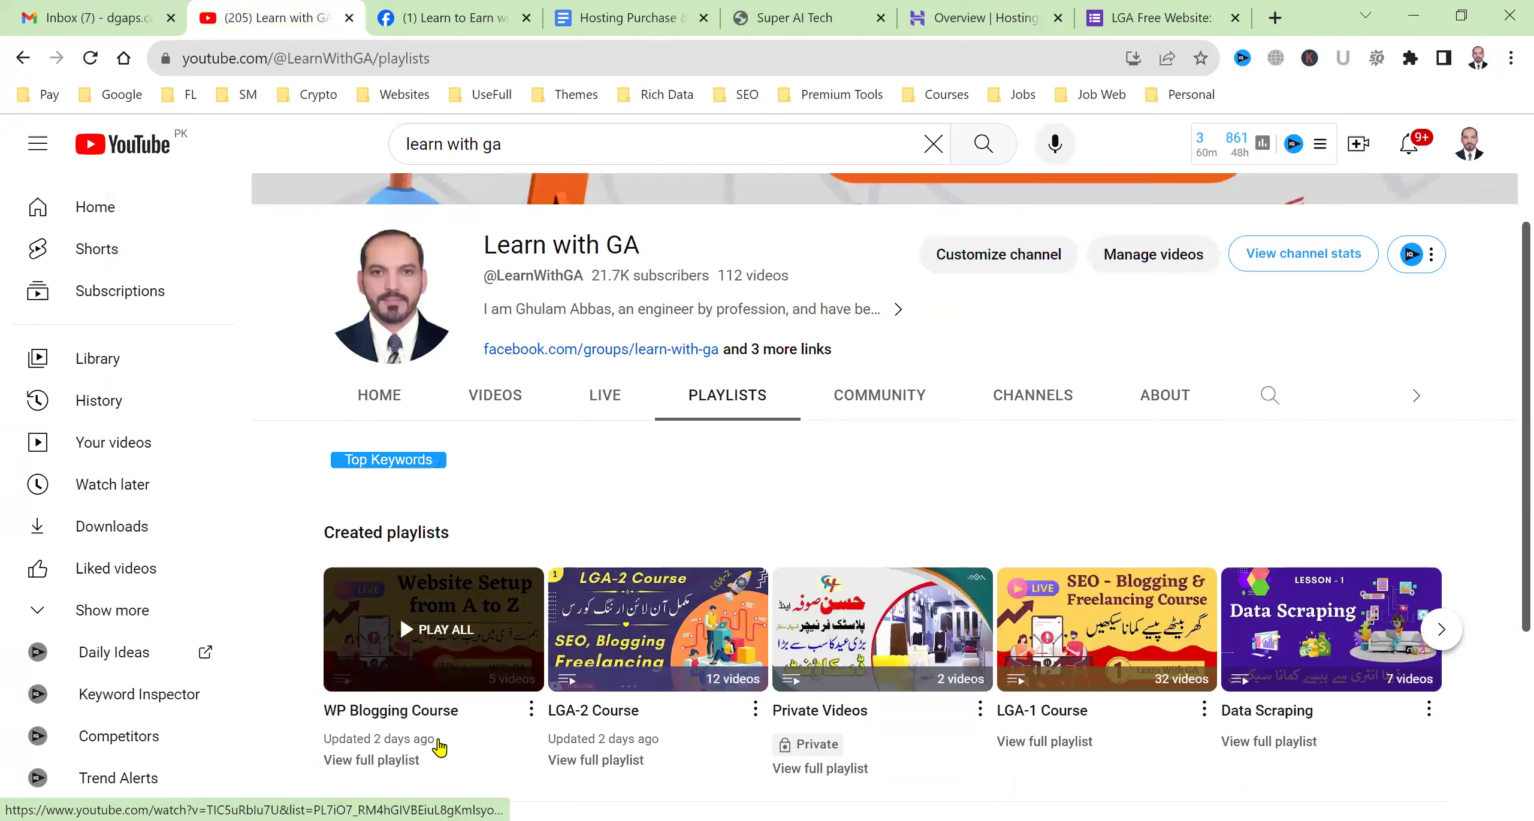
{"action": "left_click", "coordinate": [435, 726]}
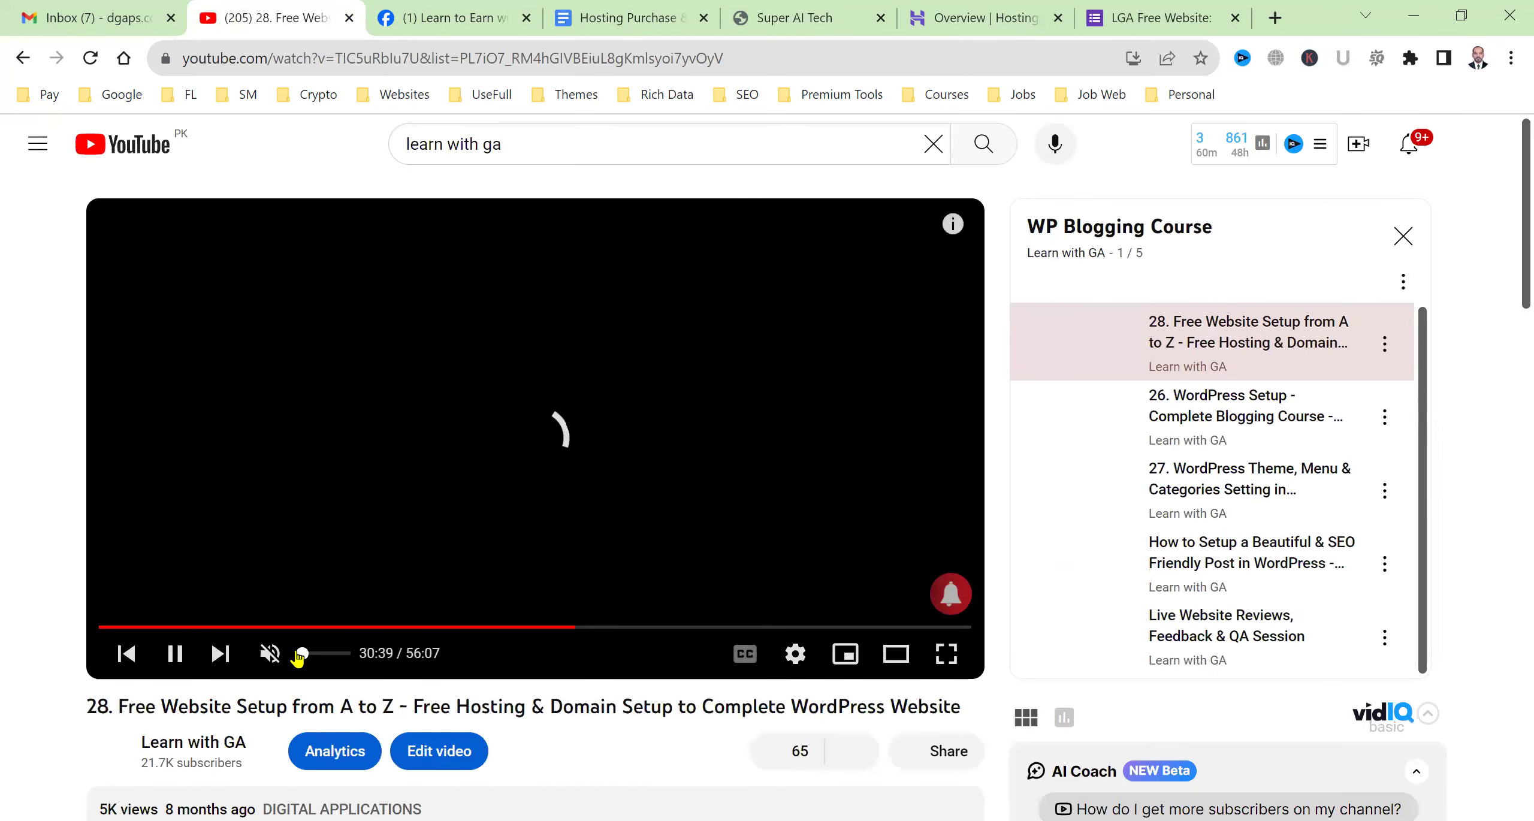
{"action": "left_click", "coordinate": [174, 653]}
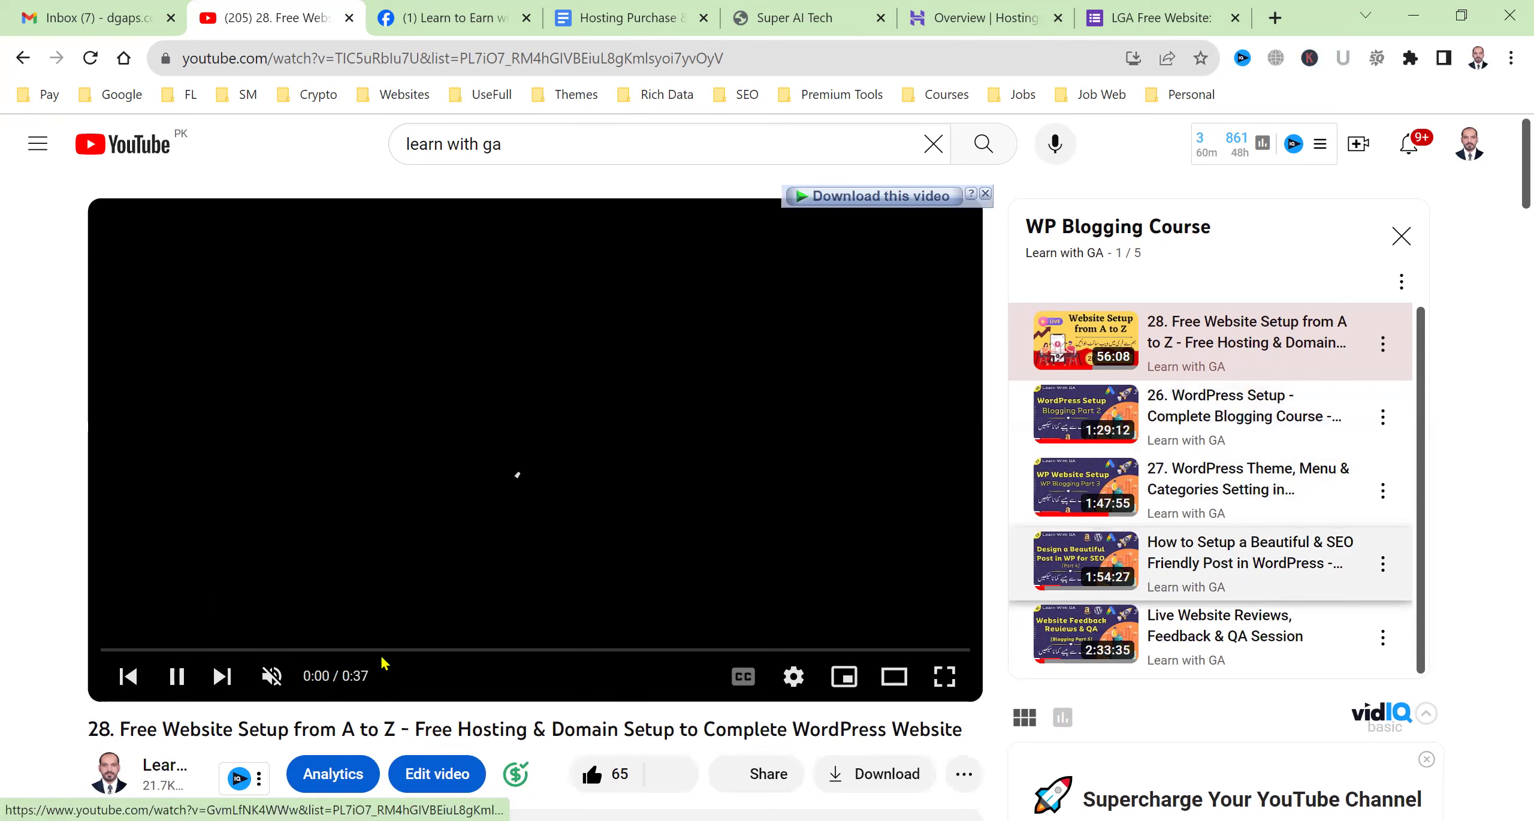
{"action": "left_click", "coordinate": [178, 678]}
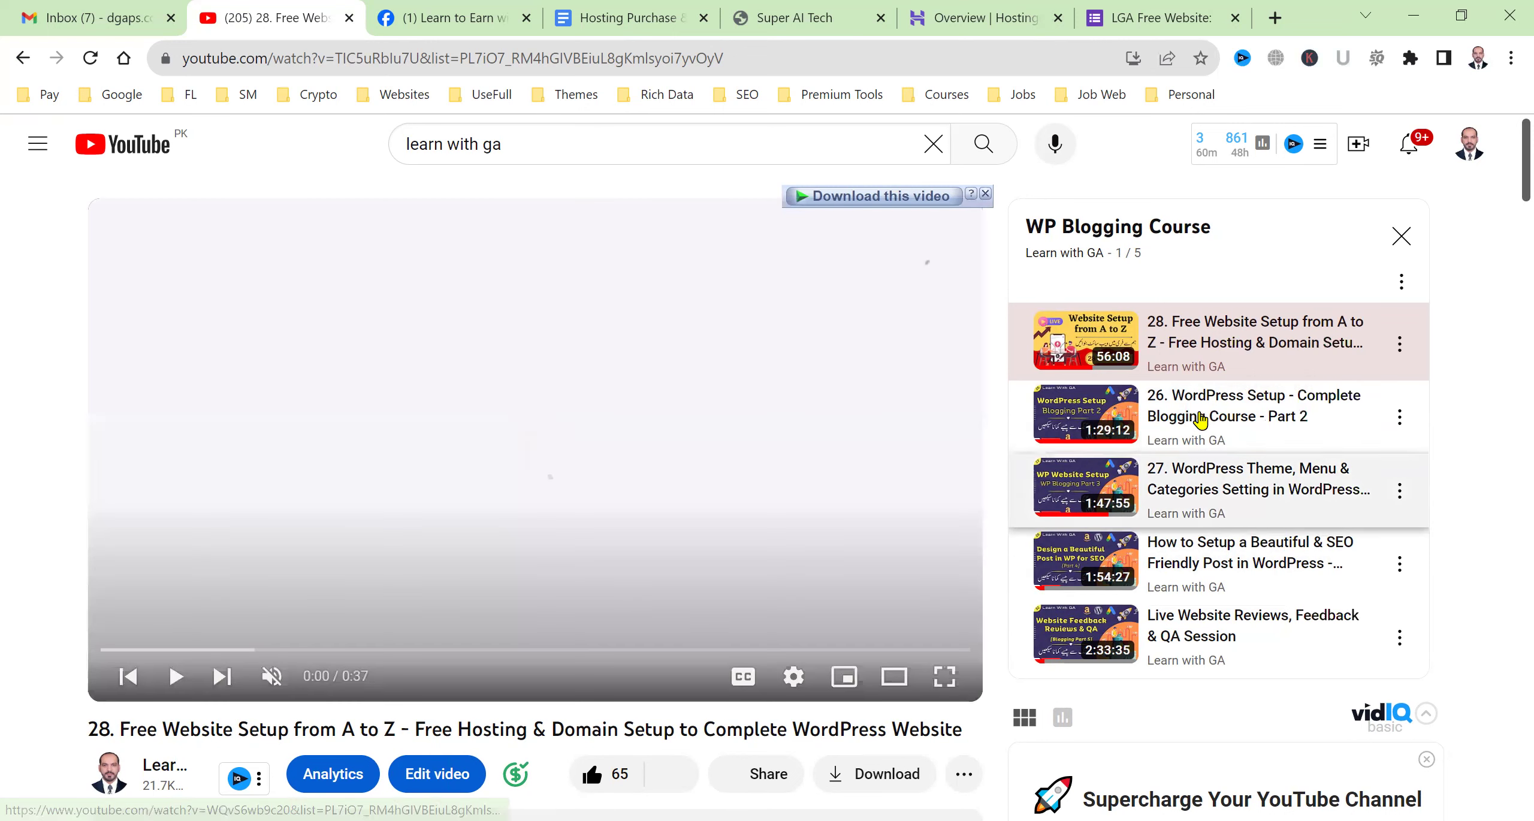
{"action": "left_click", "coordinate": [970, 17]}
{"action": "left_click", "coordinate": [269, 17]}
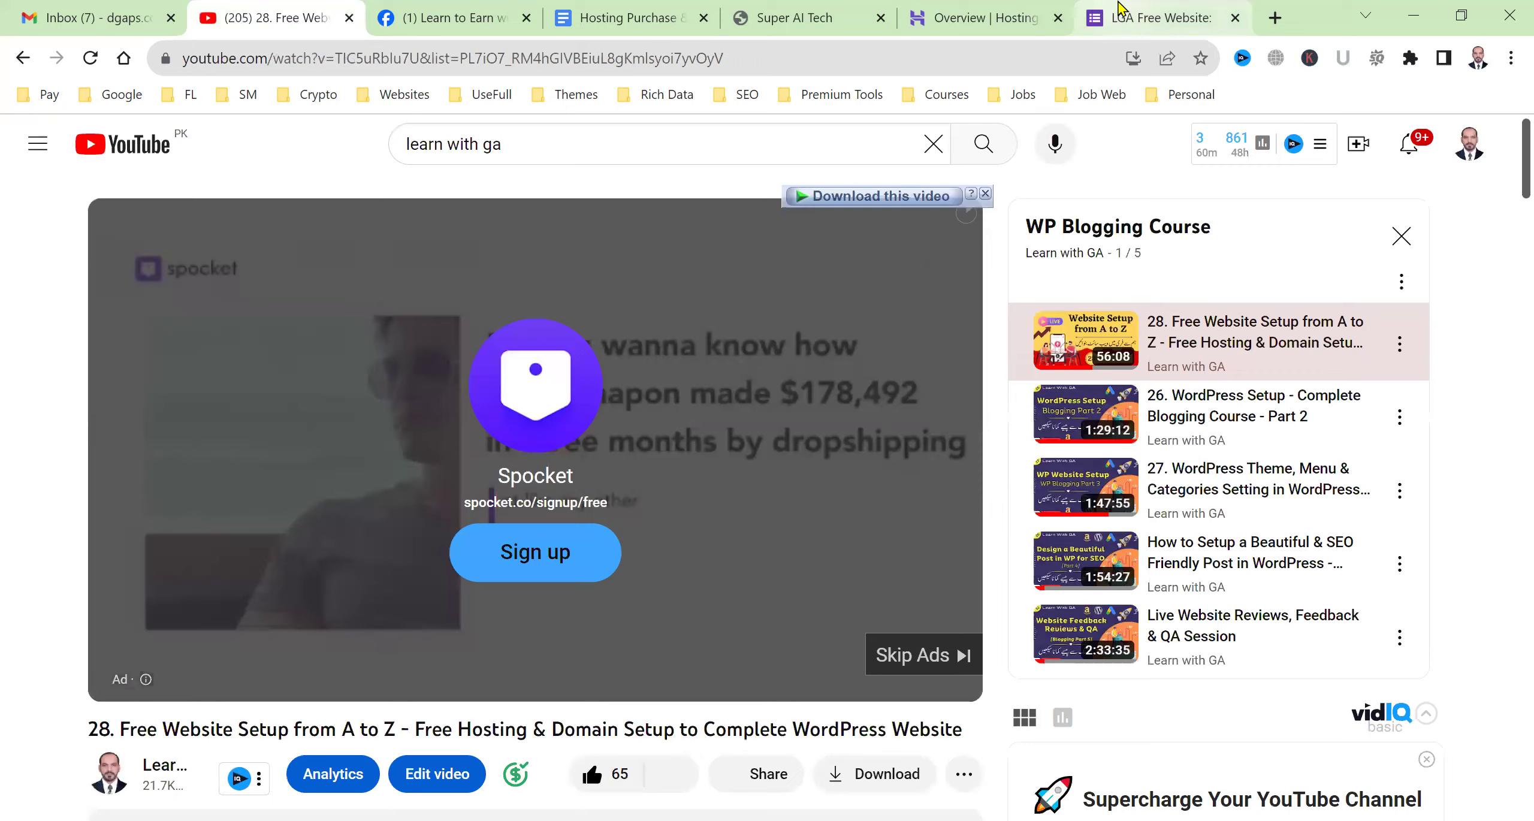
{"action": "left_click", "coordinate": [1126, 16]}
Select the form's Email field and copy the username of the Hostinger account's e-mail.
{"action": "scroll", "coordinate": [871, 383], "scroll_direction": "down", "scroll_amount": 3}
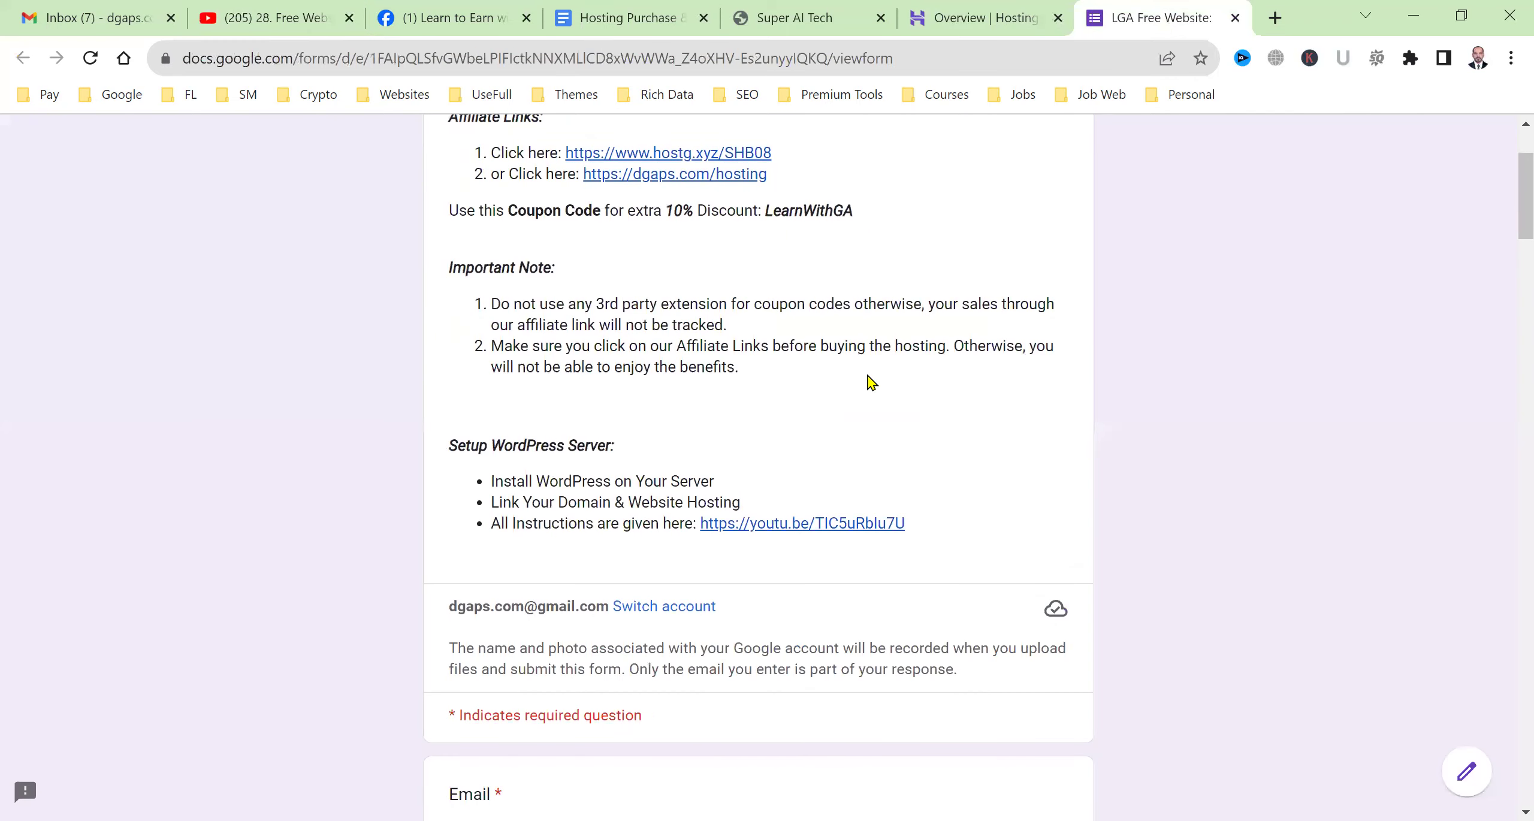
{"action": "scroll", "coordinate": [634, 479], "scroll_direction": "down", "scroll_amount": 6}
{"action": "left_click", "coordinate": [640, 506]}
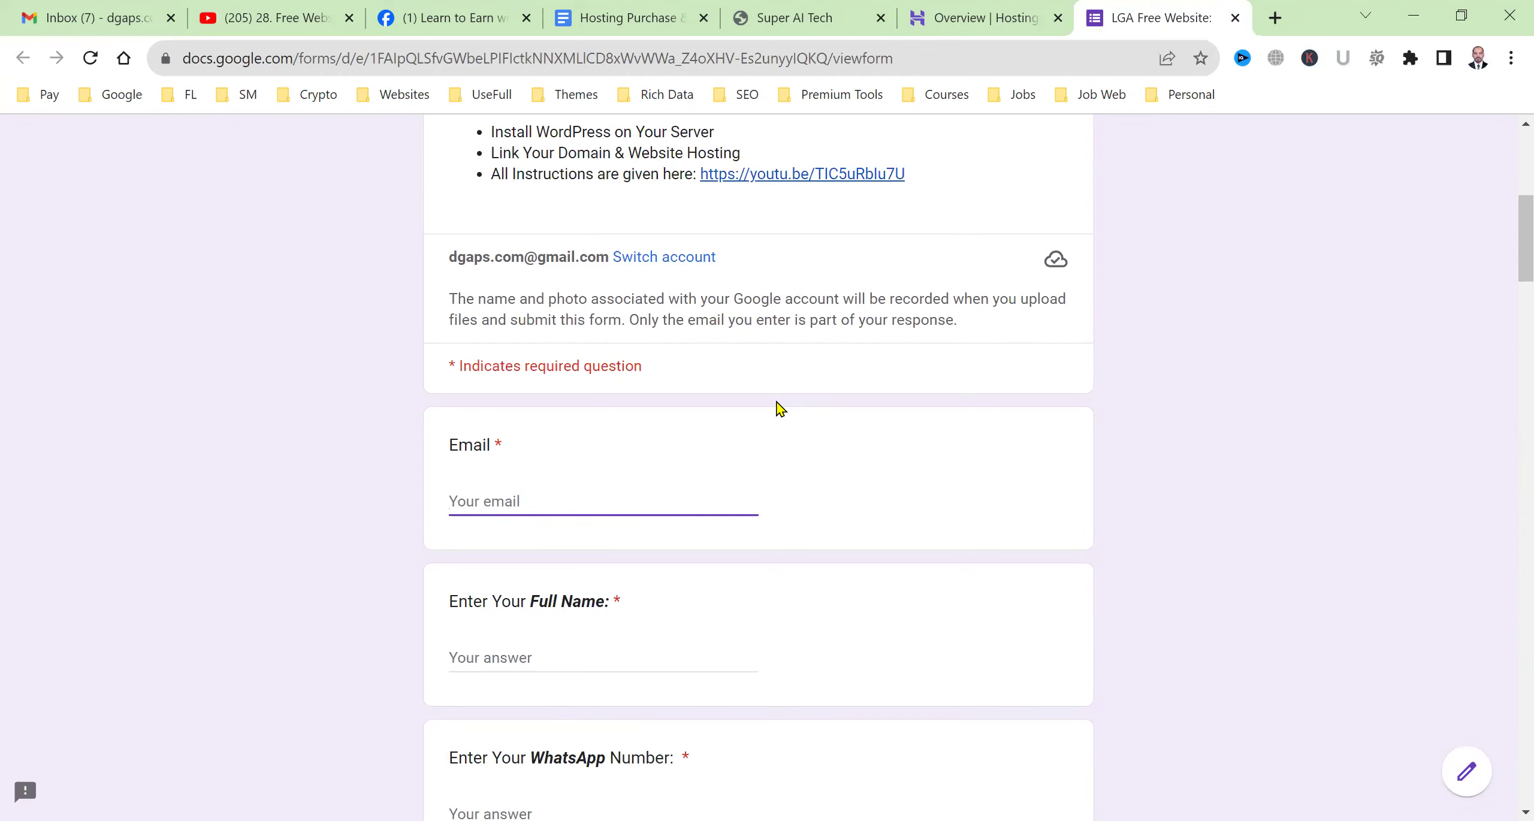
{"action": "left_click", "coordinate": [955, 8]}
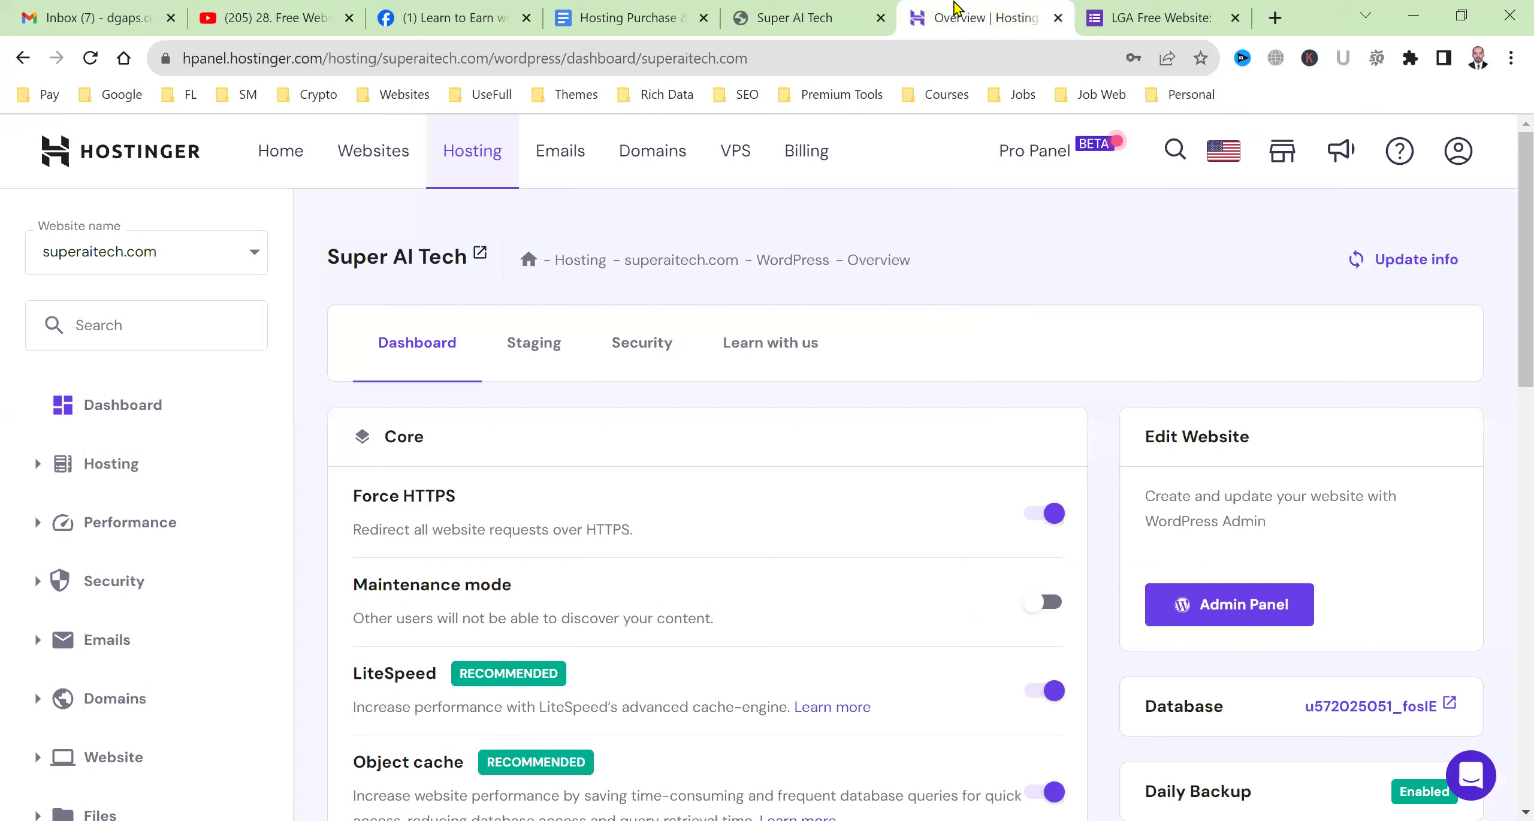
{"action": "left_click", "coordinate": [1457, 151]}
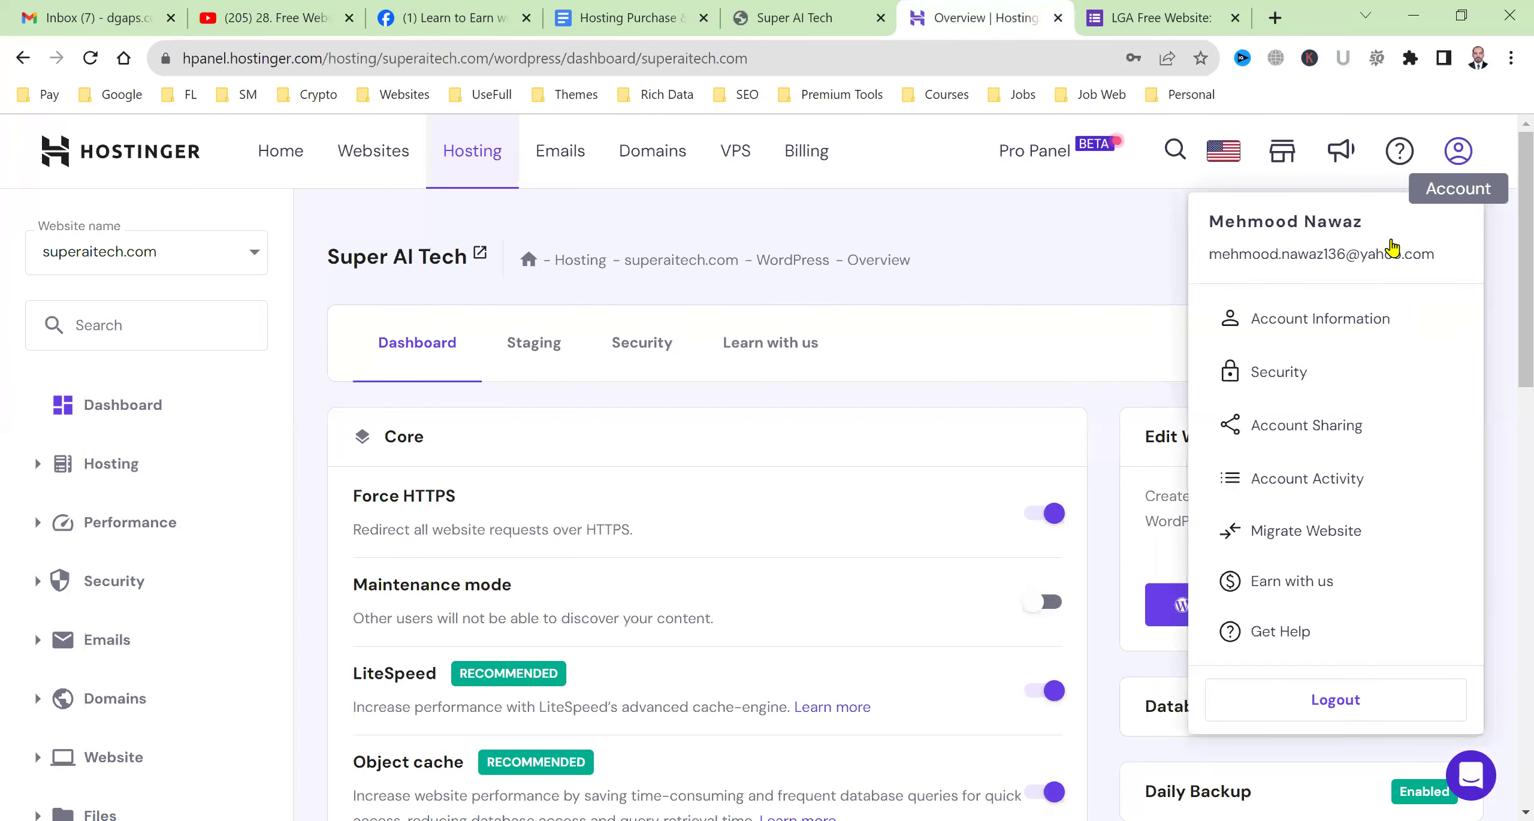
{"action": "left_click_drag", "start_coordinate": [1344, 253], "coordinate": [1203, 264]}
{"action": "key", "text": "ctrl+c"}
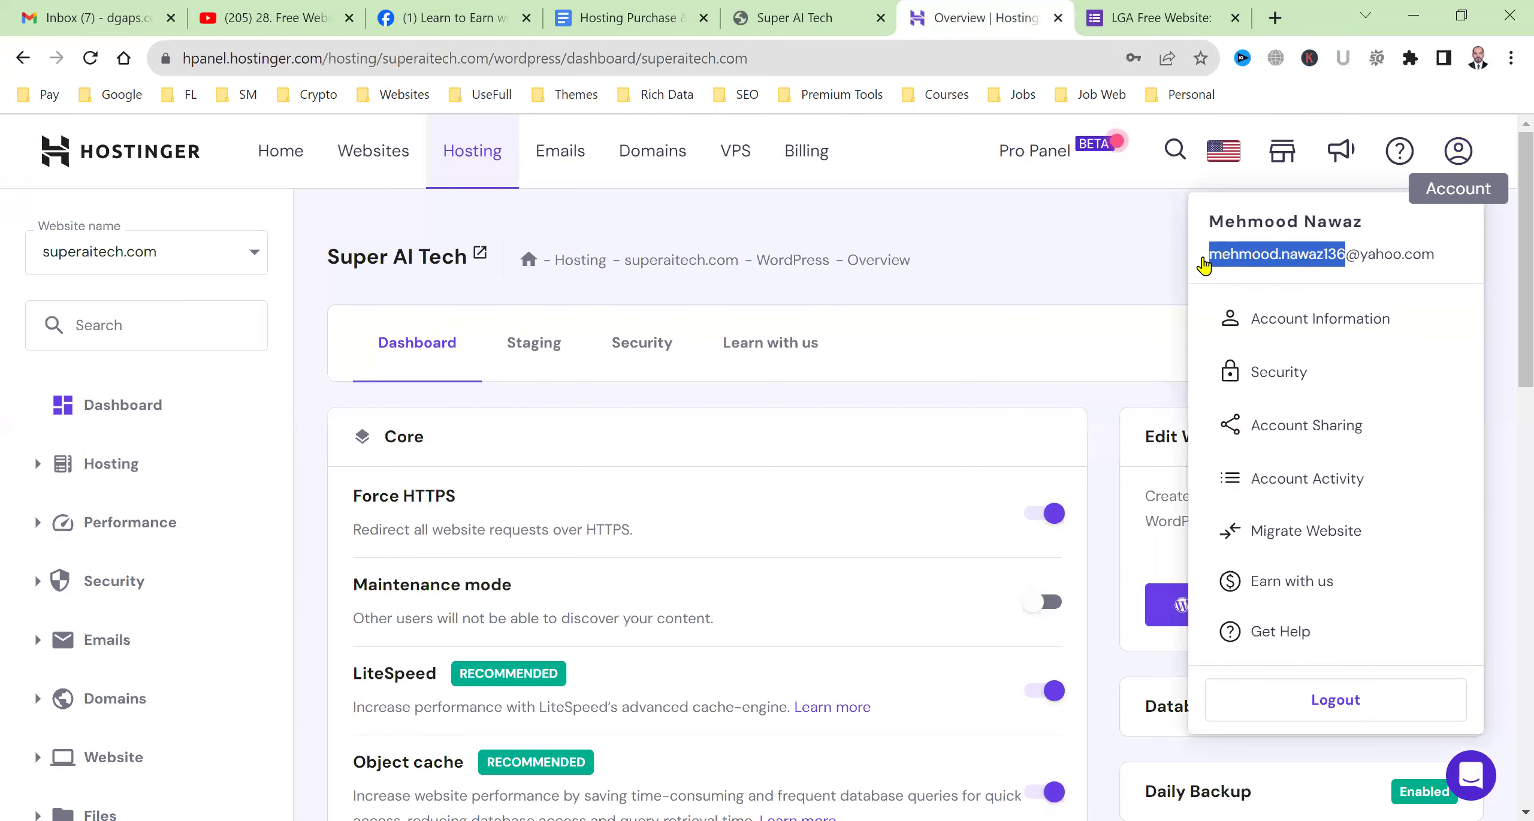
Fill in the contact e-mail from the copied username, the full name and the WhatsApp number.
{"action": "left_click", "coordinate": [1228, 11]}
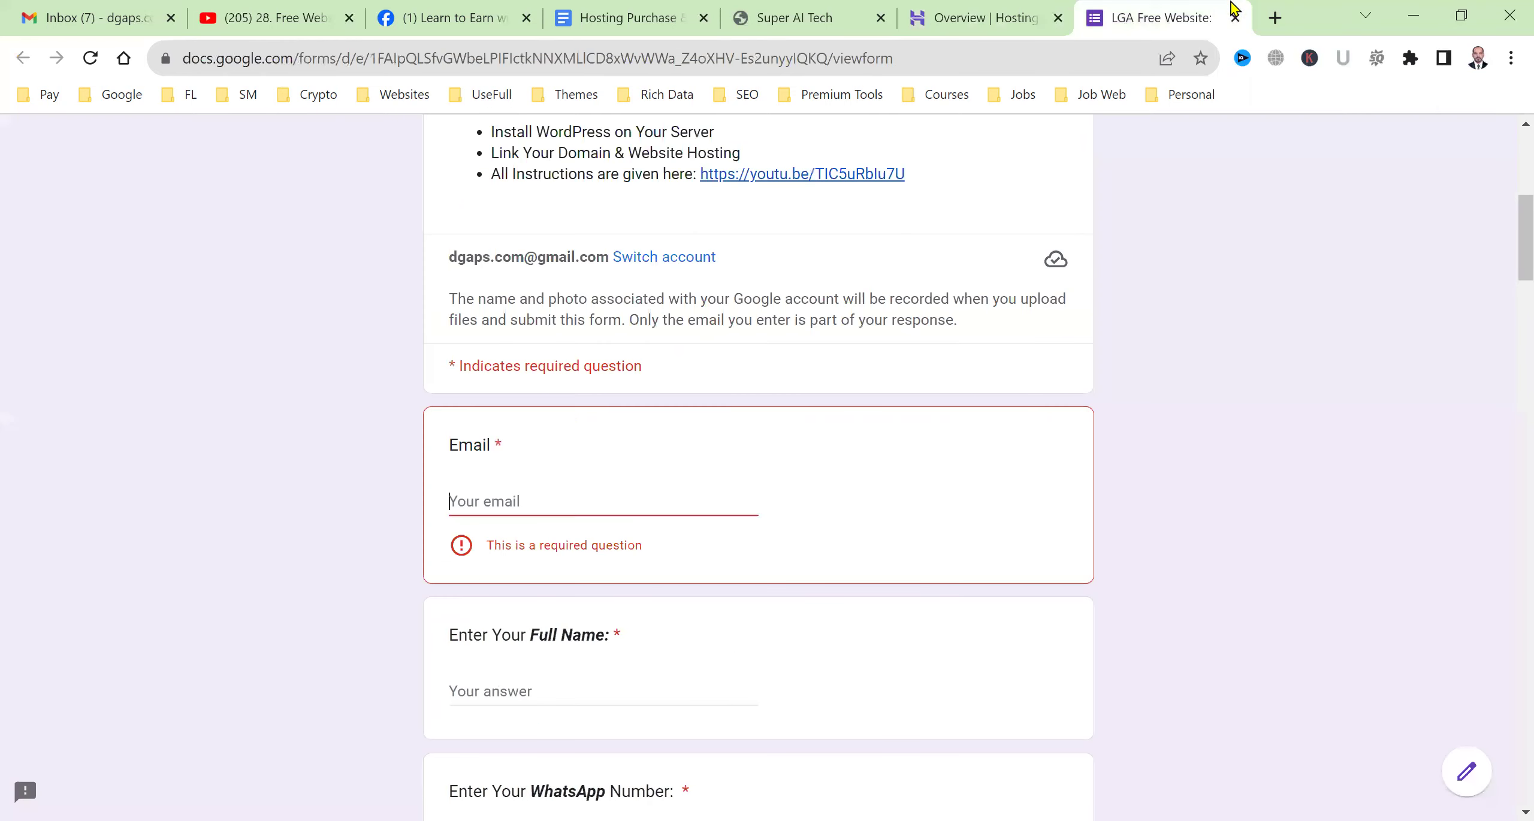
{"action": "key", "text": "ctrl+v"}
{"action": "type", "text": "@yahoo.co"}
{"action": "key", "text": "Tab"}
{"action": "type", "text": "M"}
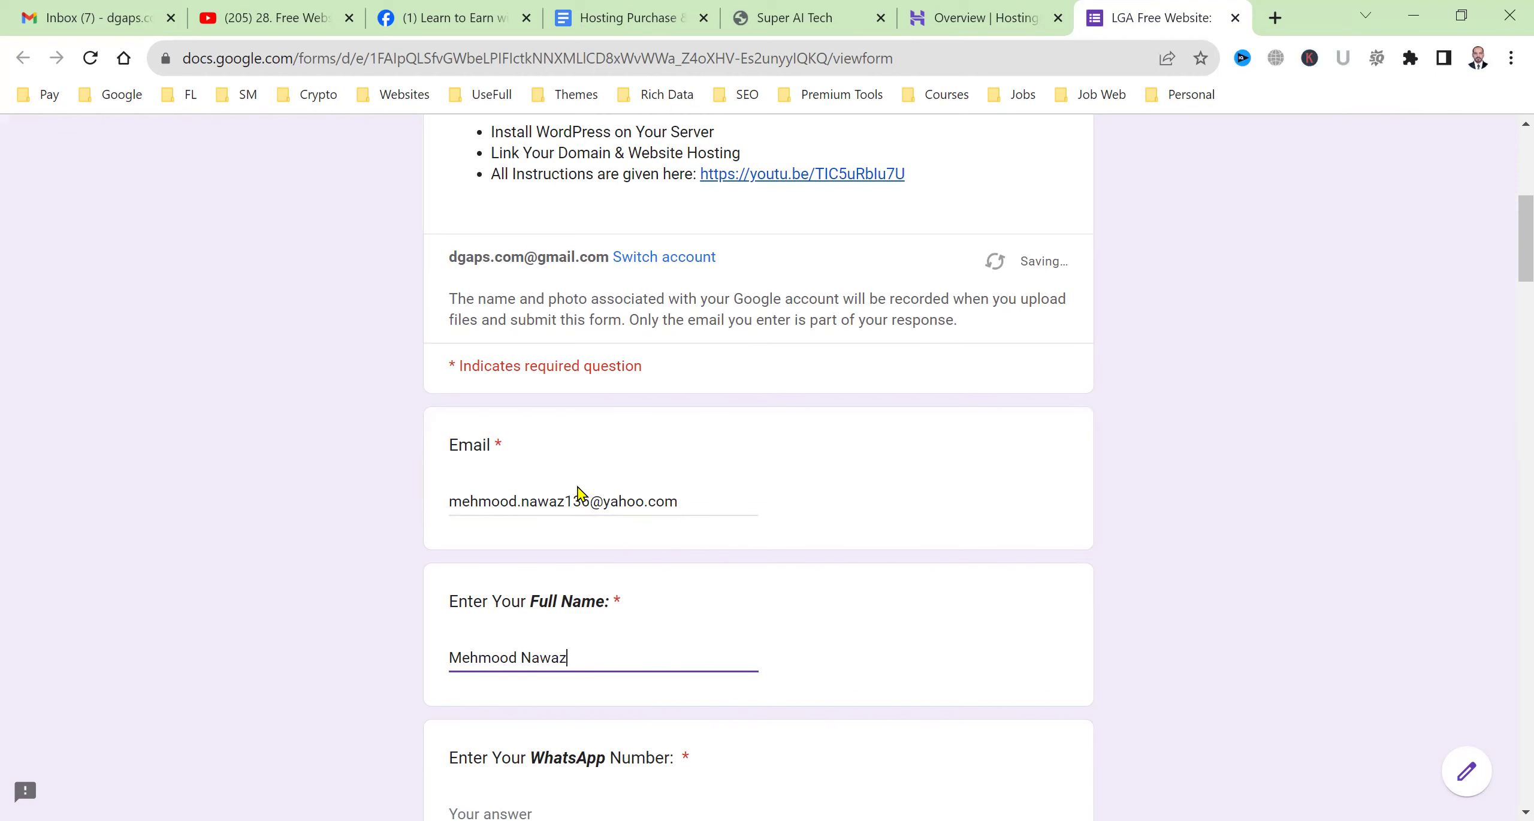
{"action": "key", "text": "Tab"}
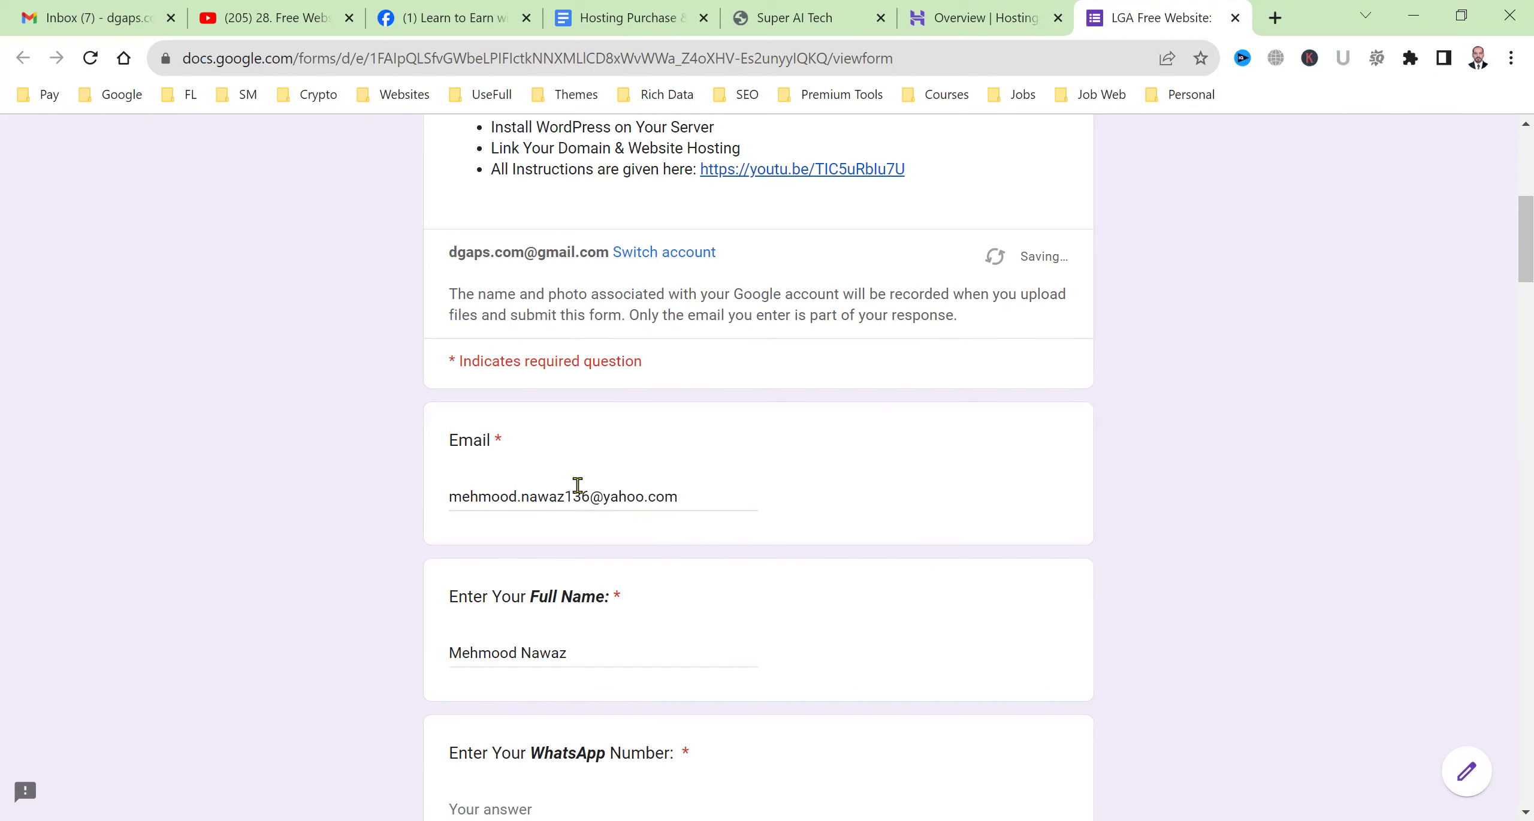
{"action": "scroll", "coordinate": [1287, 513], "scroll_direction": "down", "scroll_amount": 5}
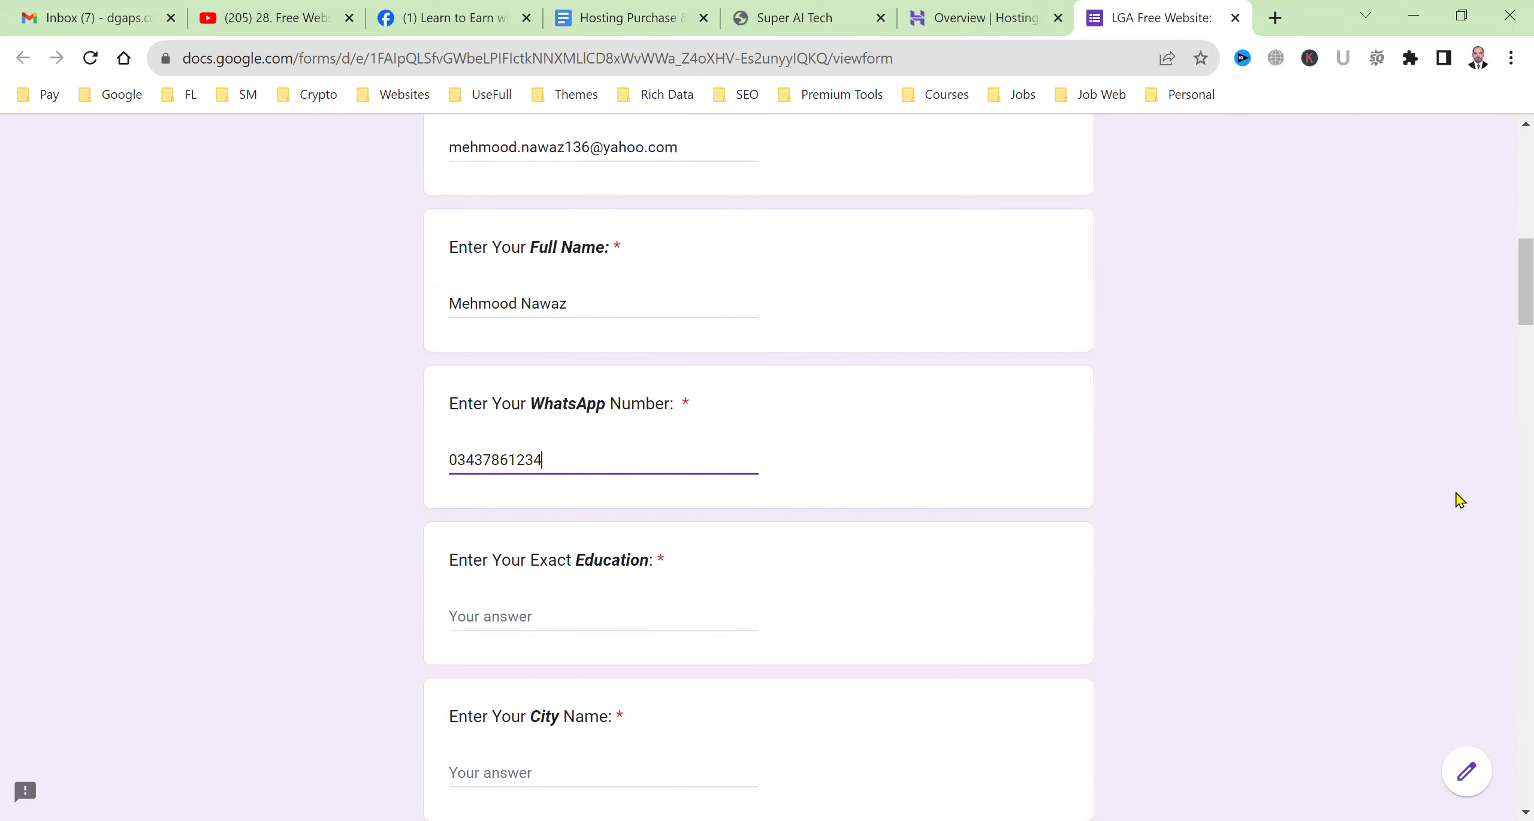
Answer Education 'PhD in EE', City 'HongKong', and choose LGA-2 Paid Student as the group.
{"action": "key", "text": "Tab"}
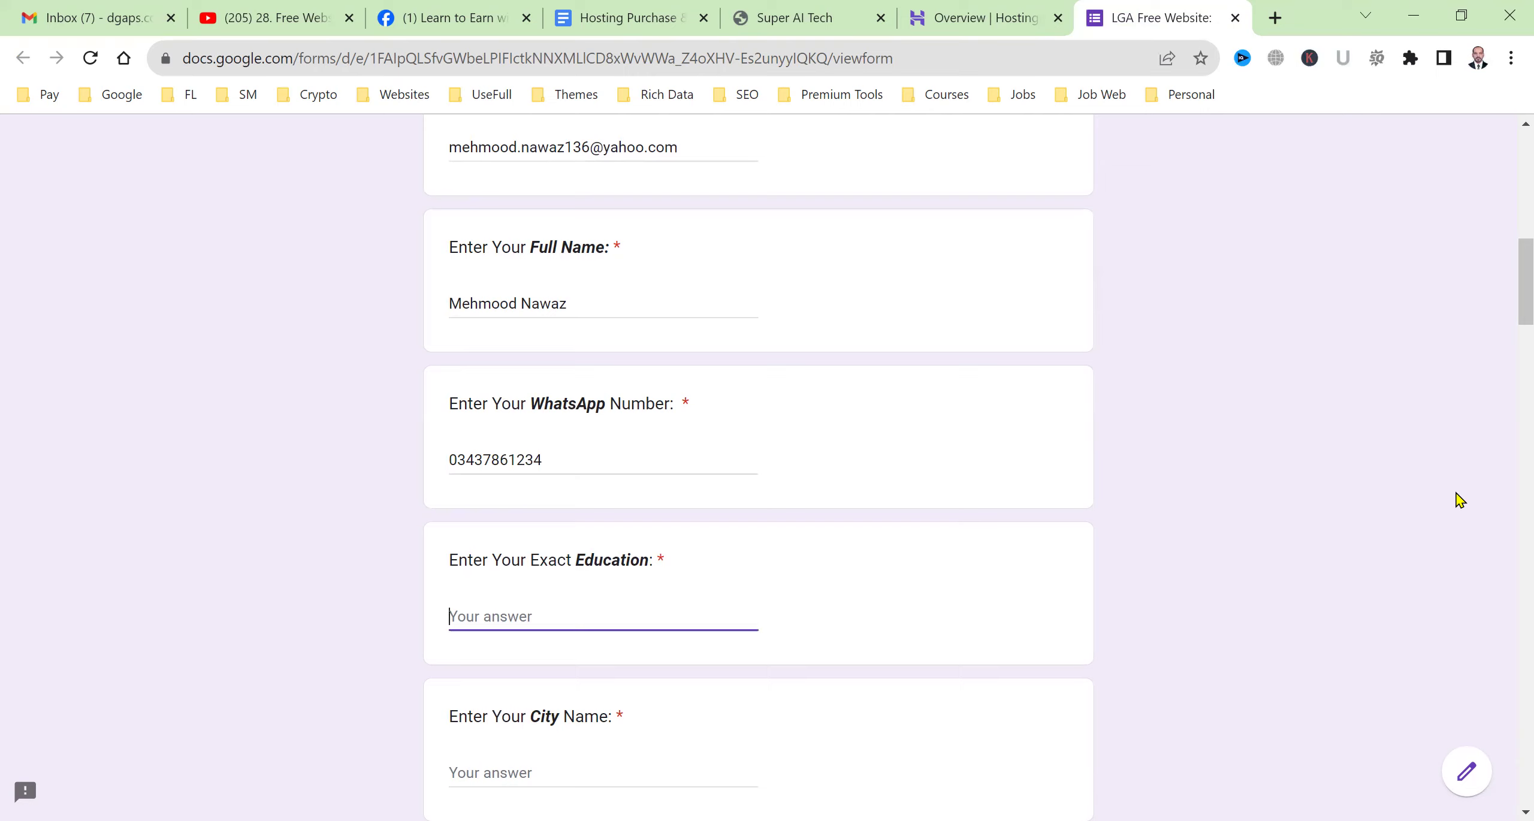
{"action": "type", "text": "PhD in EE"}
{"action": "scroll", "coordinate": [1183, 569], "scroll_direction": "down", "scroll_amount": 3}
{"action": "left_click", "coordinate": [591, 603]}
{"action": "type", "text": "HongKong"}
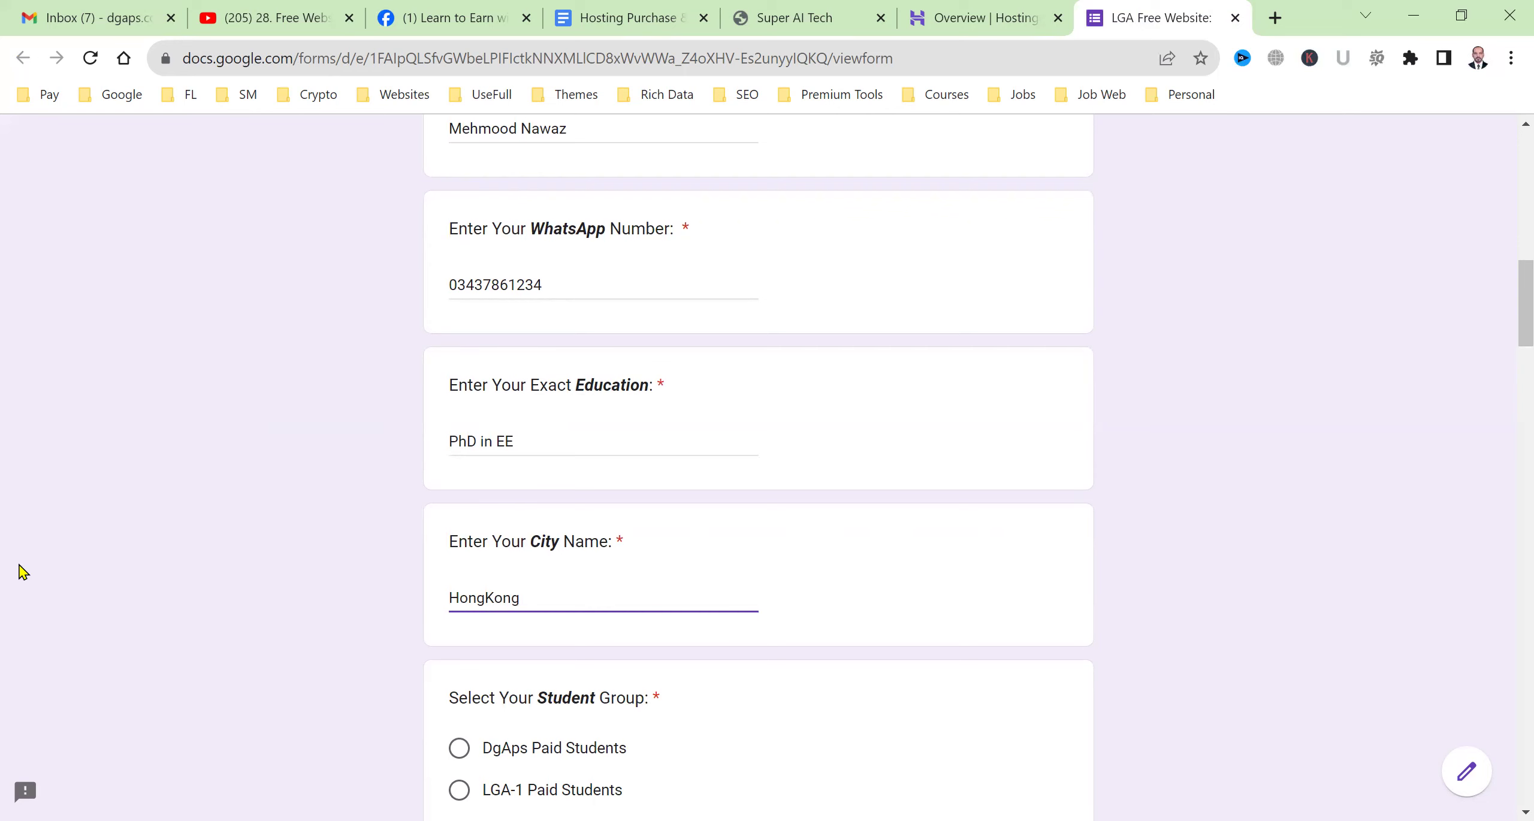
{"action": "scroll", "coordinate": [110, 617], "scroll_direction": "down", "scroll_amount": 3}
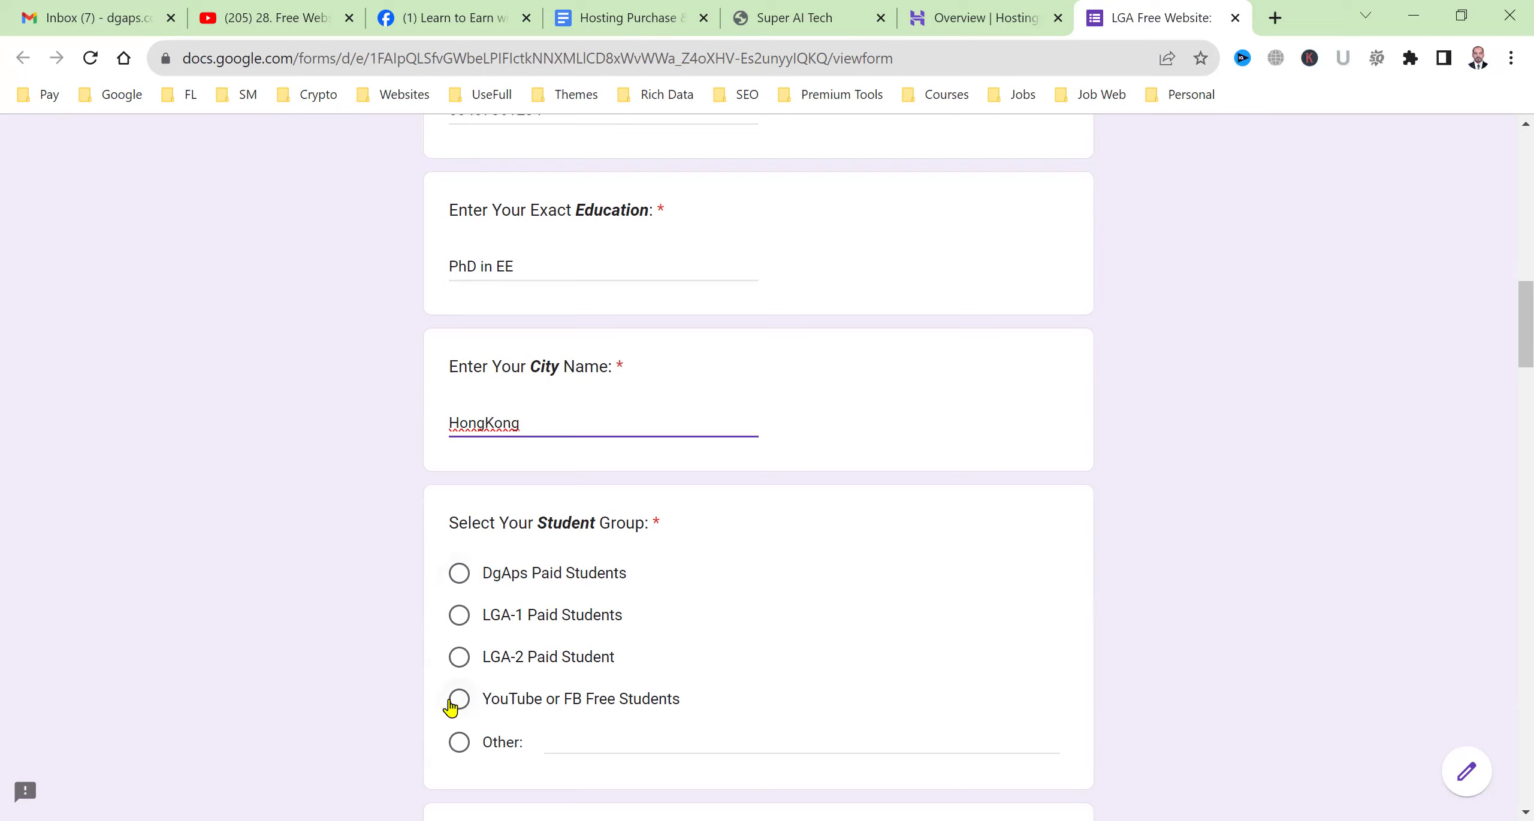
{"action": "left_click", "coordinate": [459, 656]}
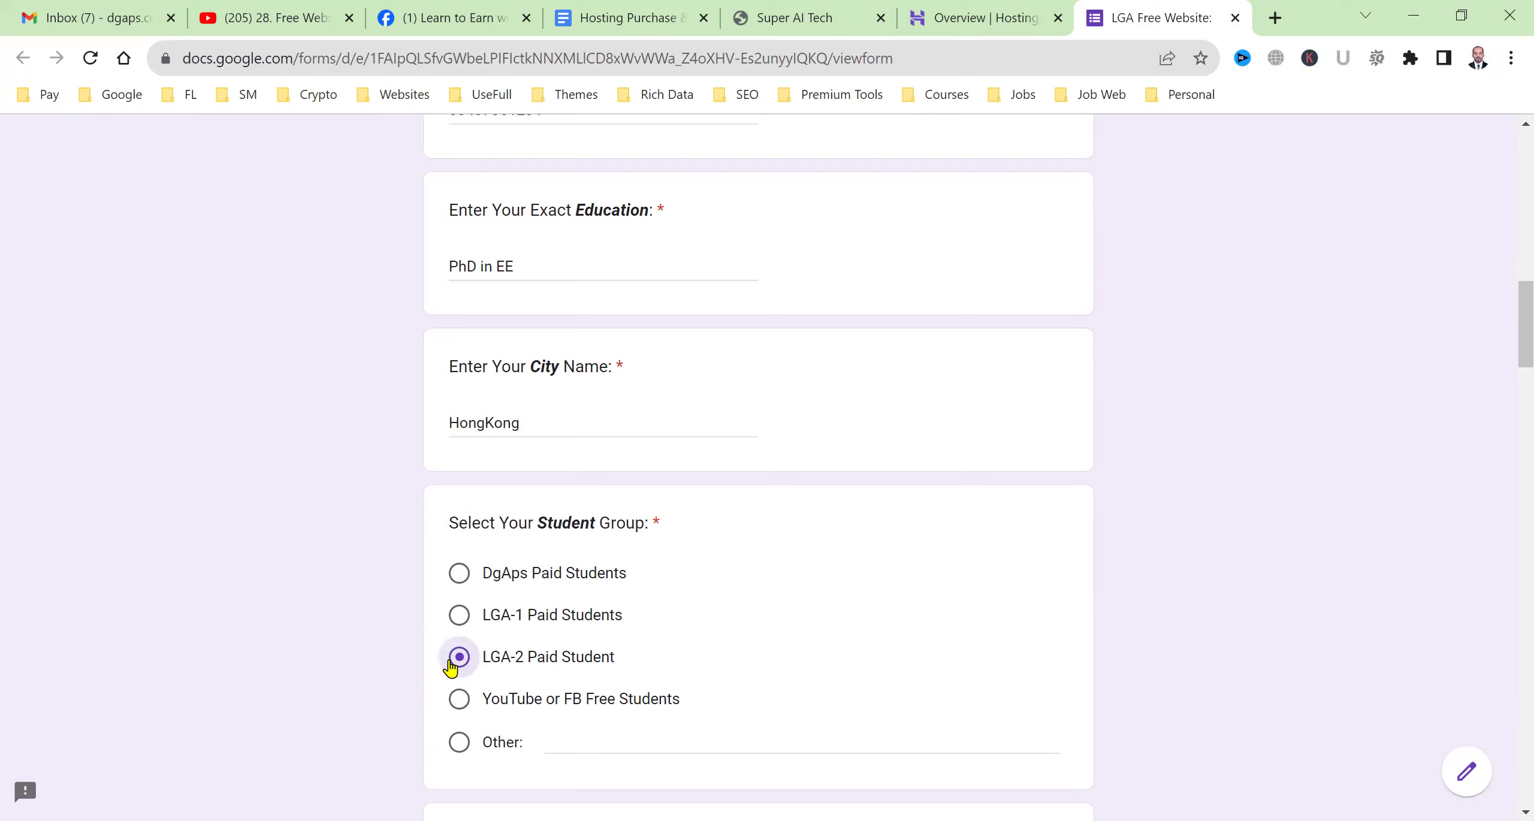
{"action": "scroll", "coordinate": [284, 705], "scroll_direction": "down", "scroll_amount": 5}
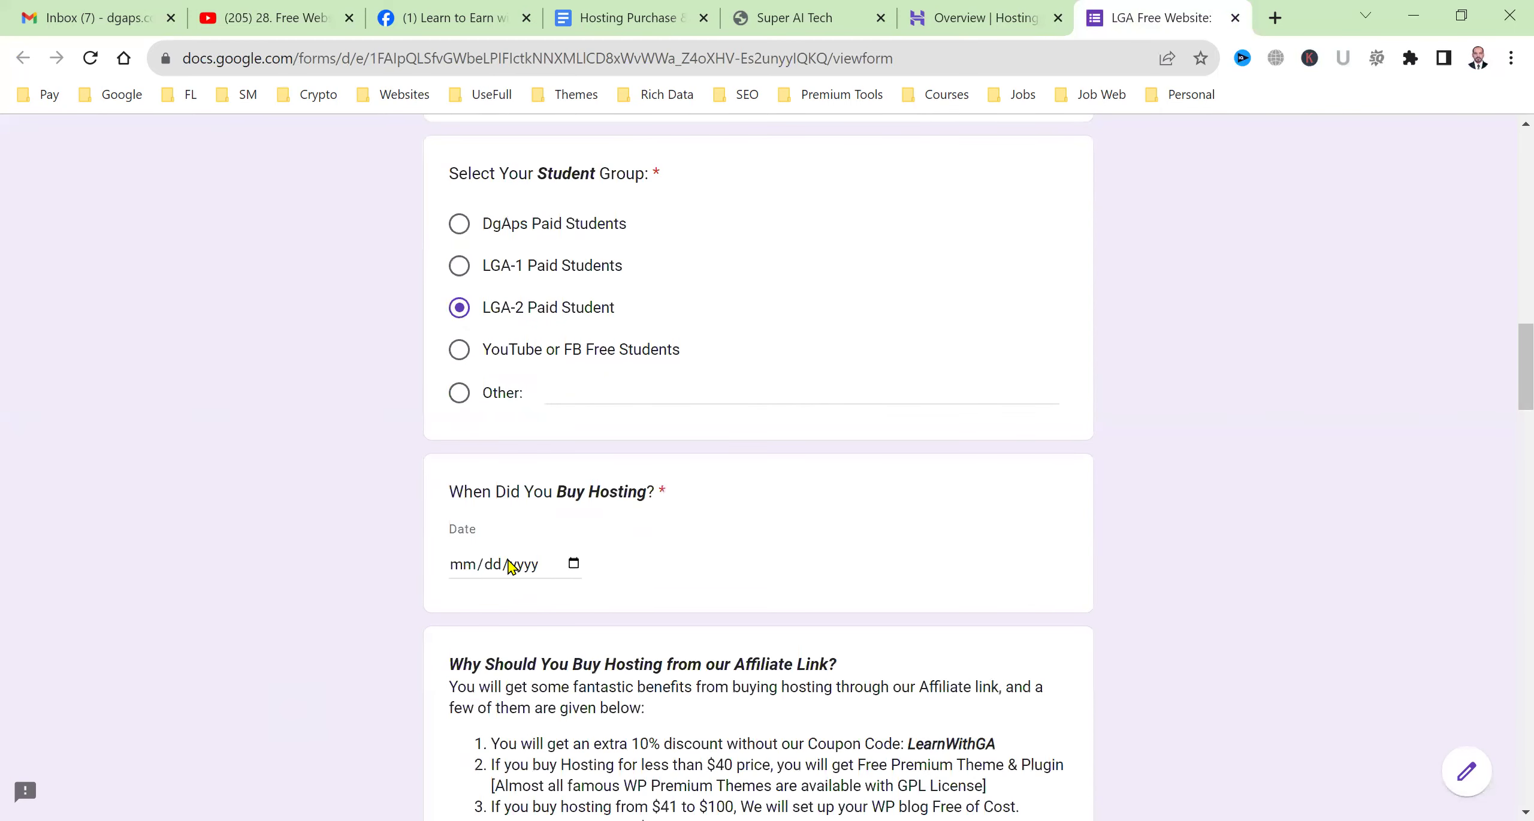
Answer purchase date 10/05/2023, Business hosting package, and a 4 Years duration.
{"action": "left_click", "coordinate": [514, 566]}
{"action": "left_click", "coordinate": [578, 563]}
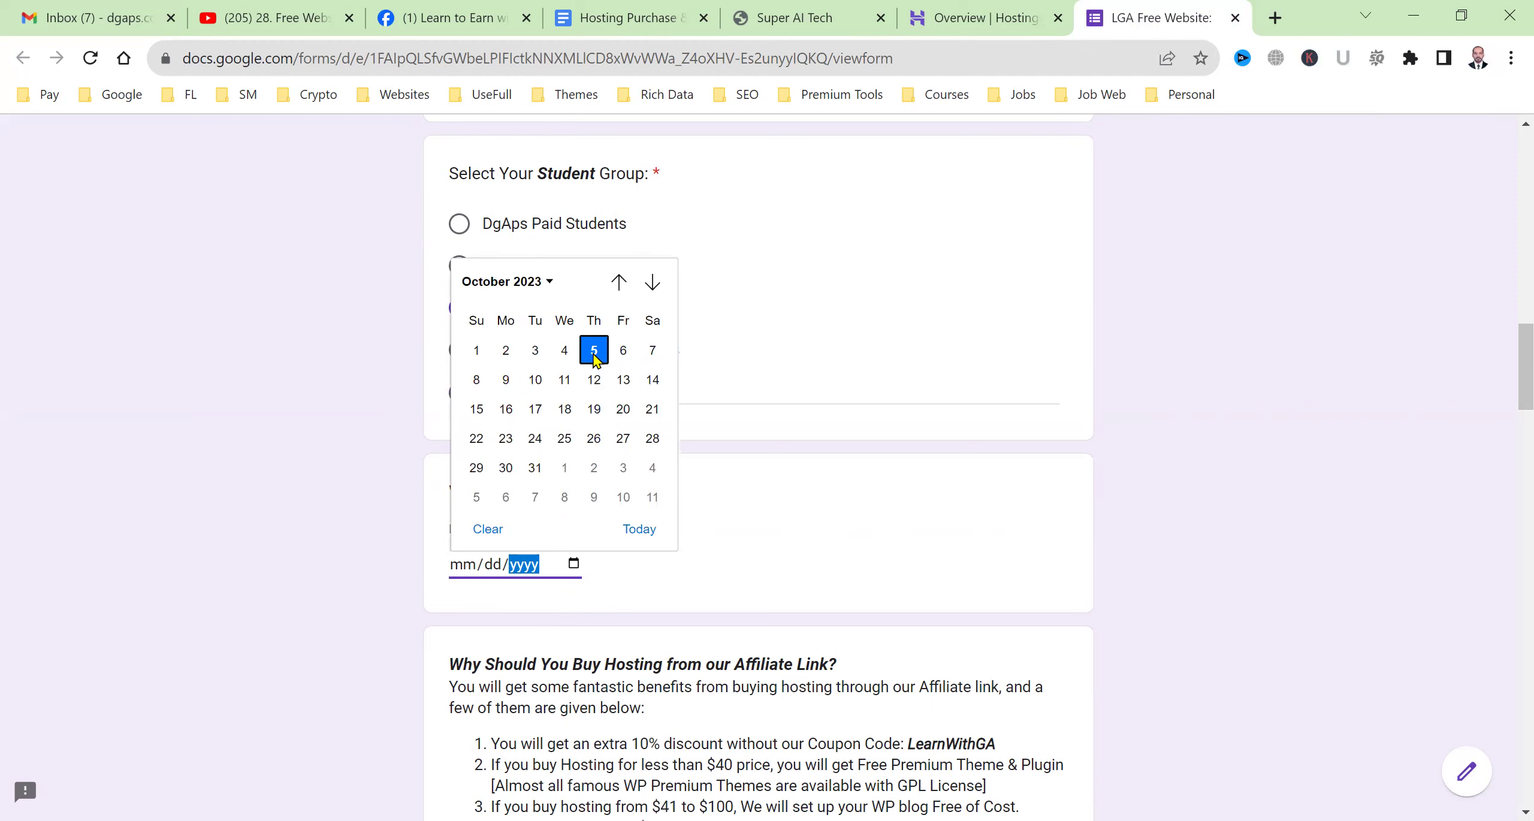
{"action": "key", "text": "Return"}
{"action": "scroll", "coordinate": [363, 607], "scroll_direction": "down", "scroll_amount": 10}
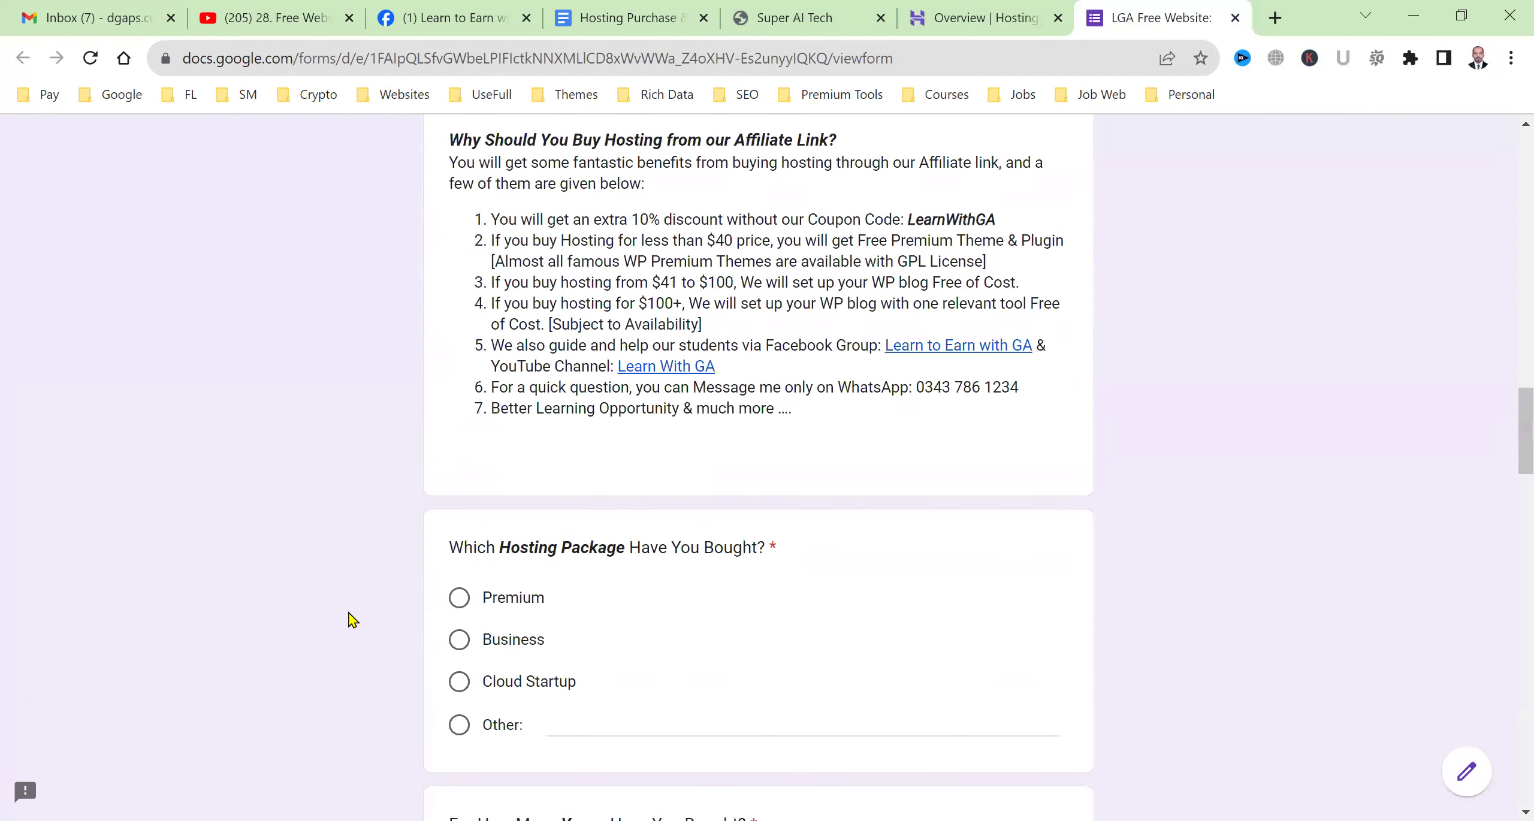
{"action": "left_click", "coordinate": [459, 467]}
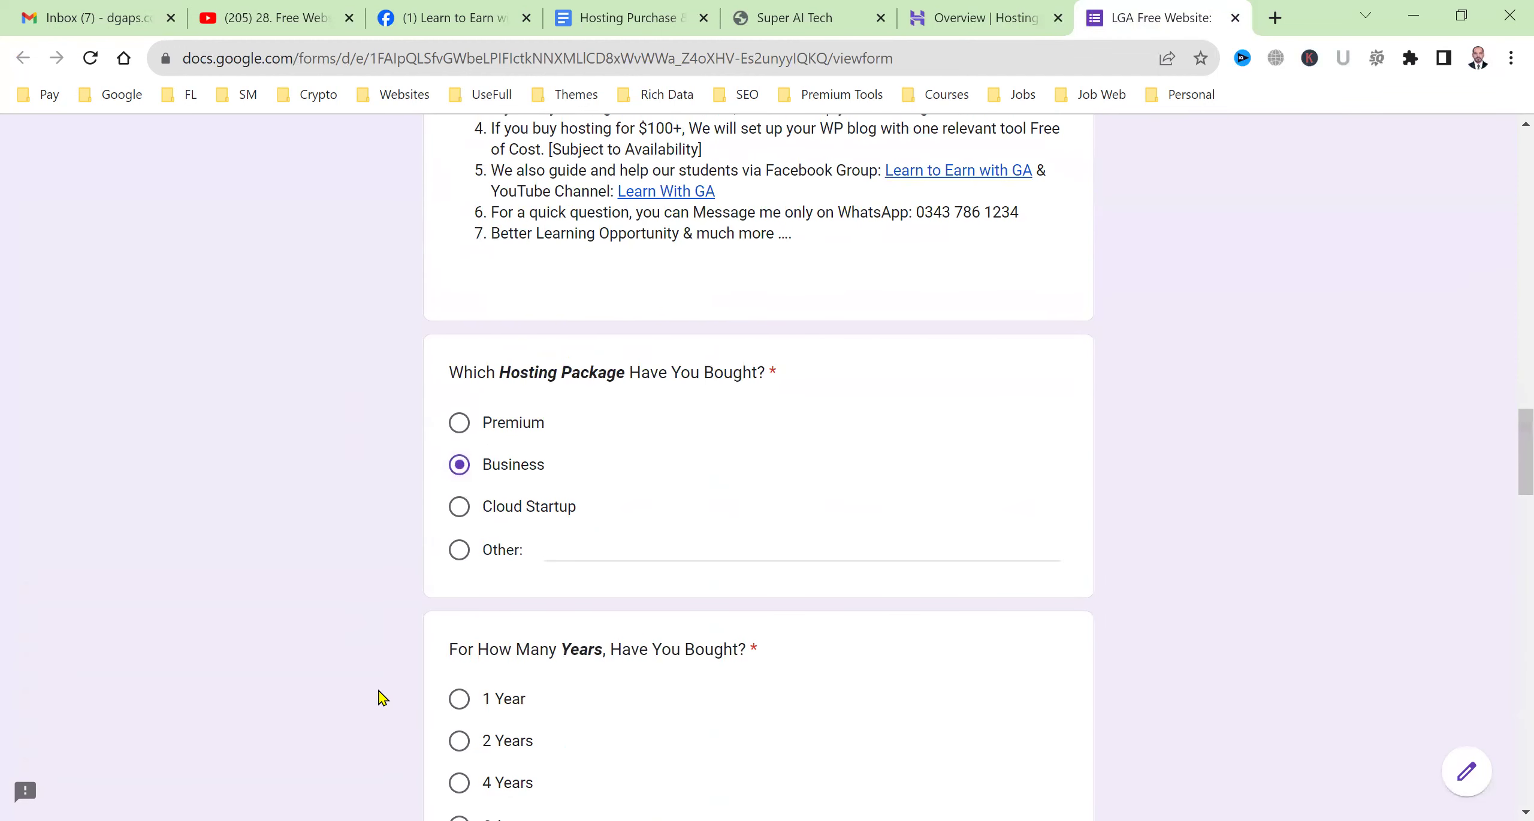
{"action": "scroll", "coordinate": [407, 659], "scroll_direction": "down", "scroll_amount": 3}
{"action": "left_click", "coordinate": [453, 609]}
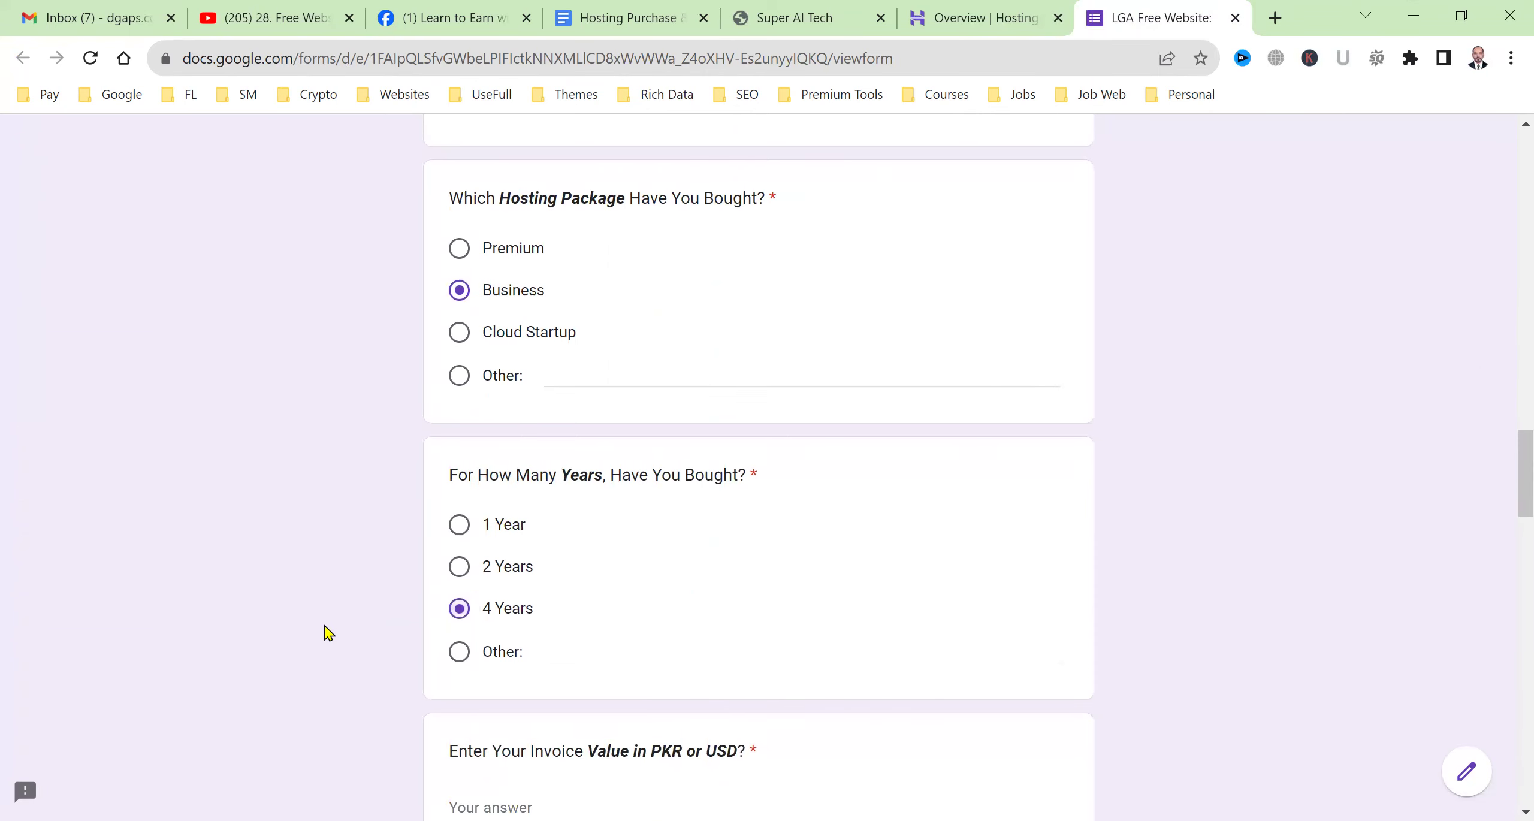
{"action": "scroll", "coordinate": [323, 635], "scroll_direction": "down", "scroll_amount": 6}
Enter invoice value 170, answer Yes for the affiliate link, and look up the invoice in Hostinger billing.
{"action": "left_click", "coordinate": [528, 469]}
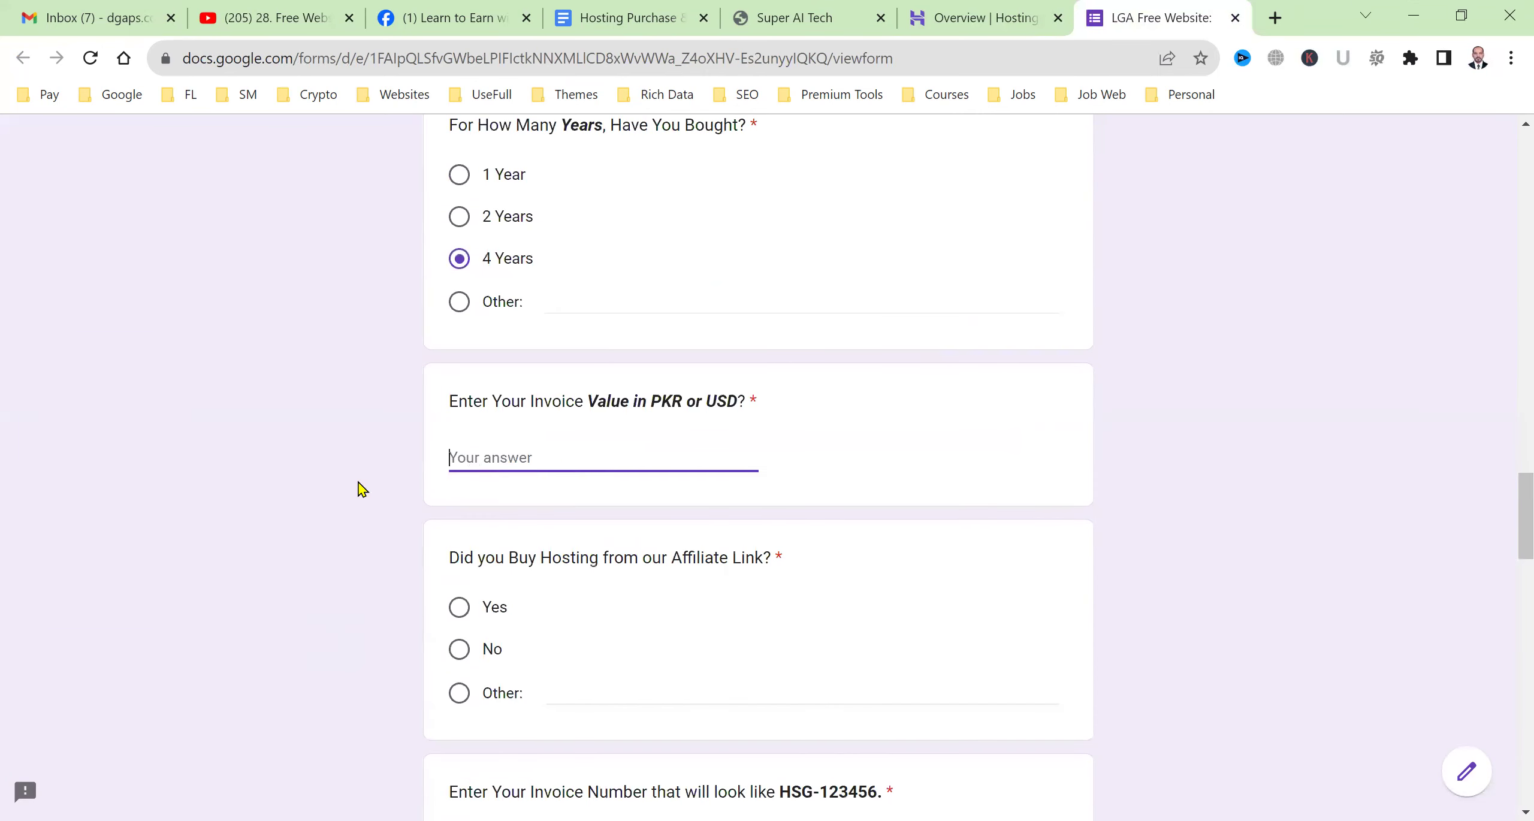
{"action": "type", "text": "170"}
{"action": "scroll", "coordinate": [318, 498], "scroll_direction": "down", "scroll_amount": 3}
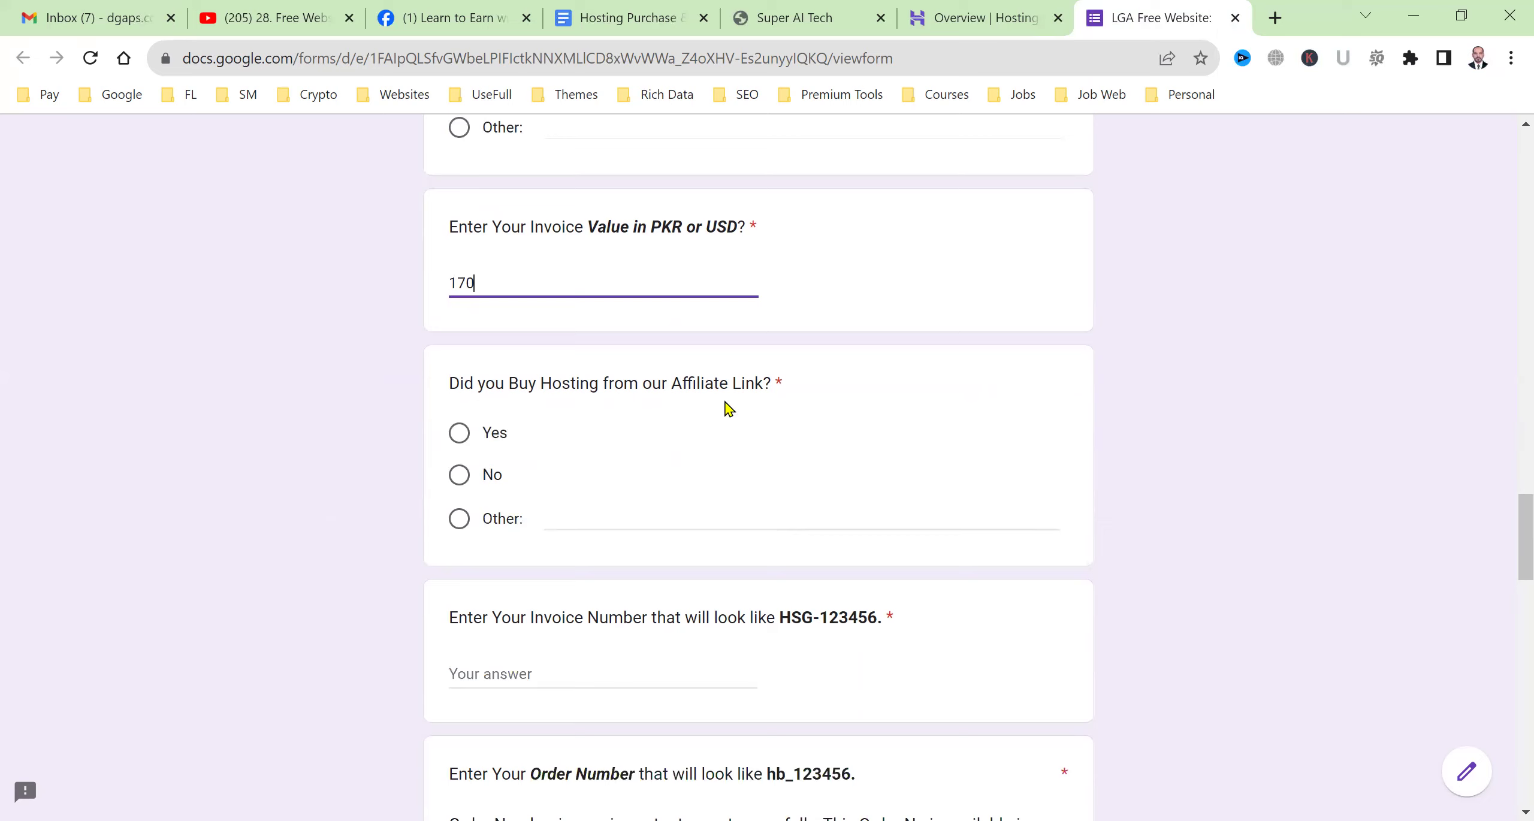
{"action": "left_click", "coordinate": [460, 440]}
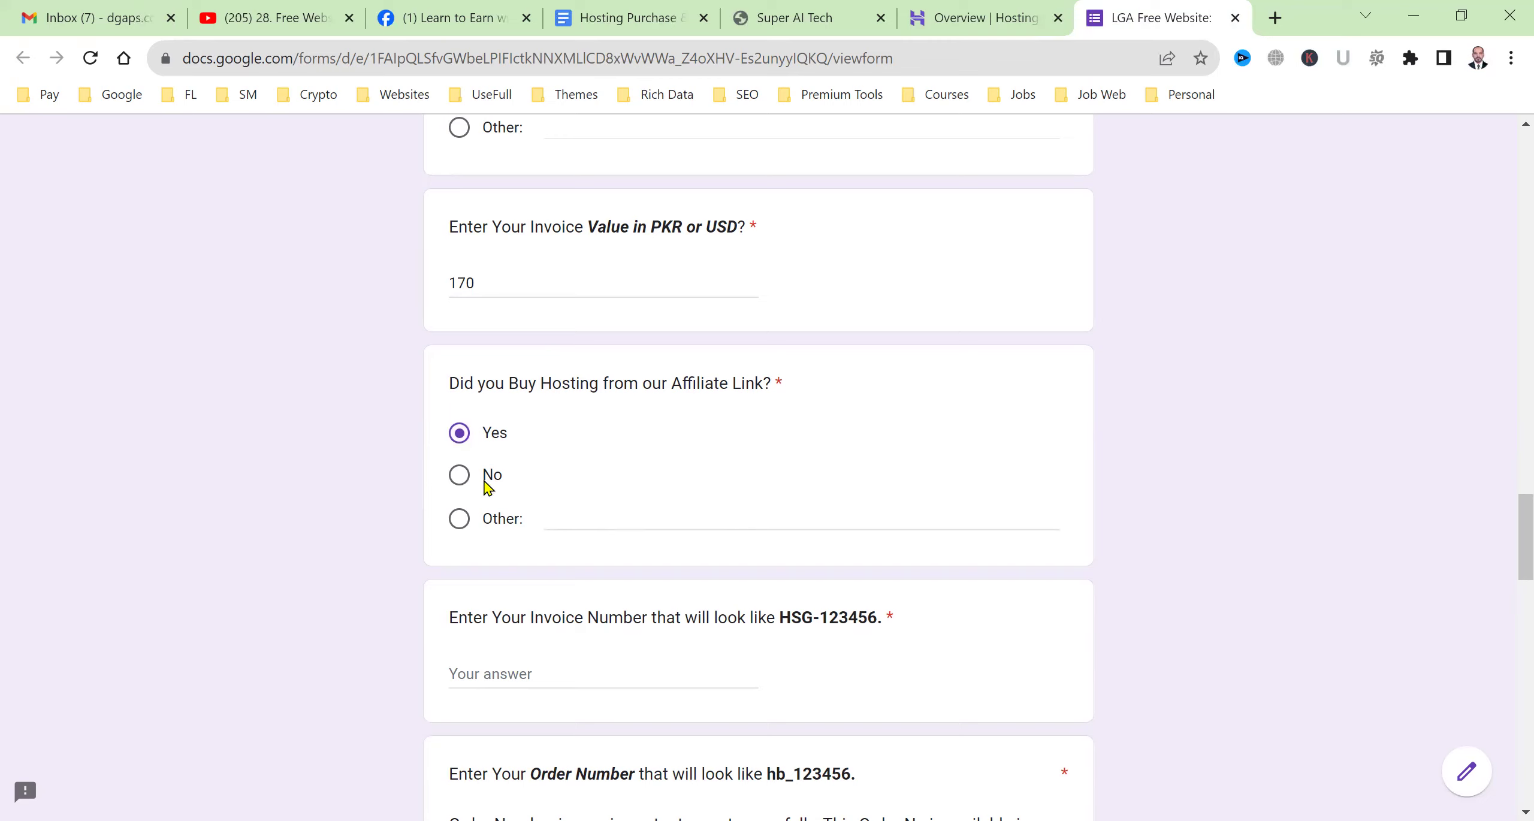
{"action": "scroll", "coordinate": [325, 512], "scroll_direction": "down", "scroll_amount": 5}
{"action": "left_click", "coordinate": [578, 313]}
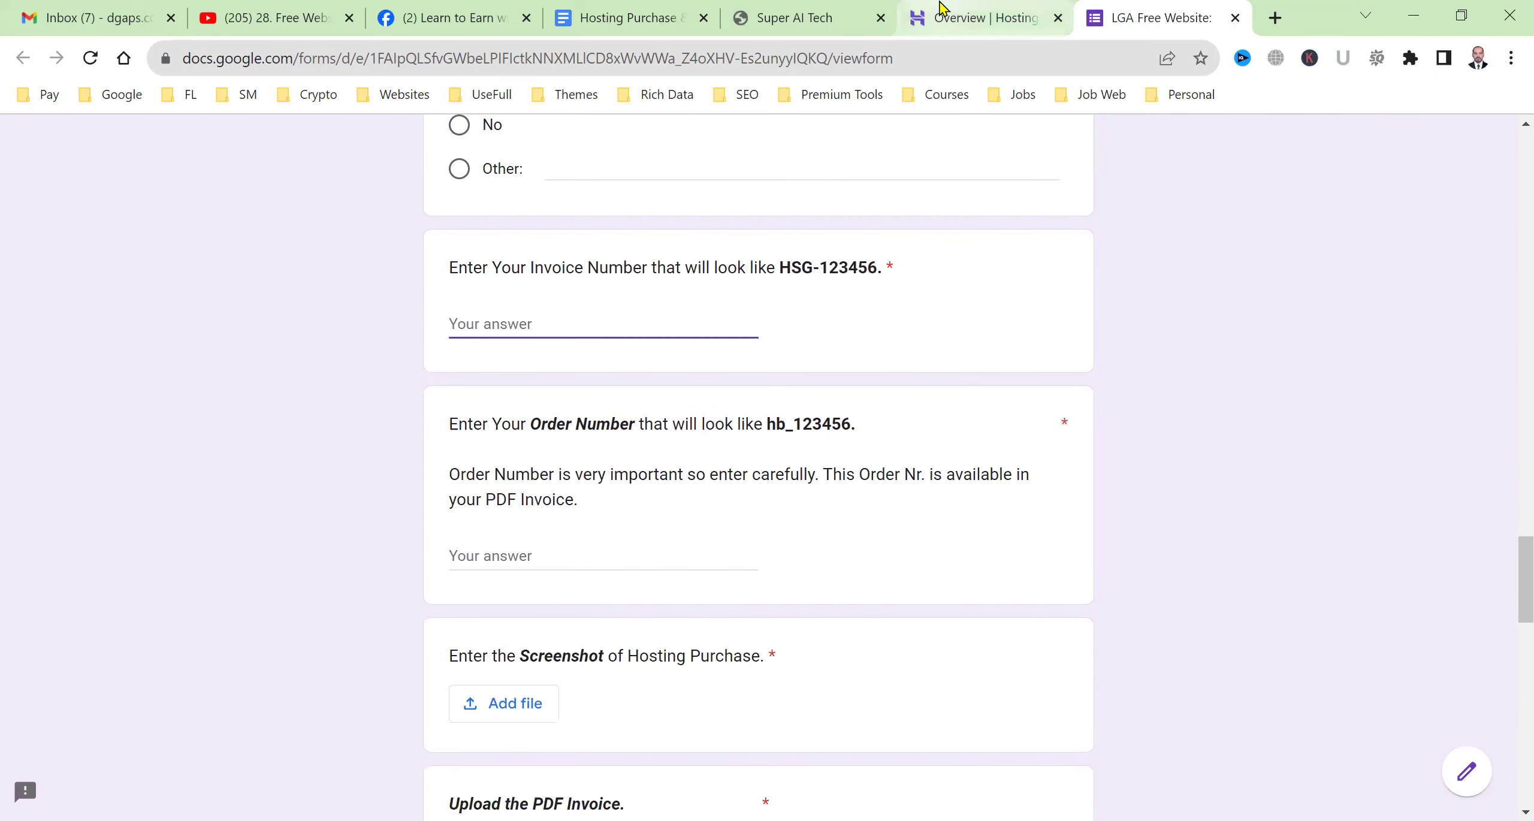
{"action": "left_click", "coordinate": [944, 15]}
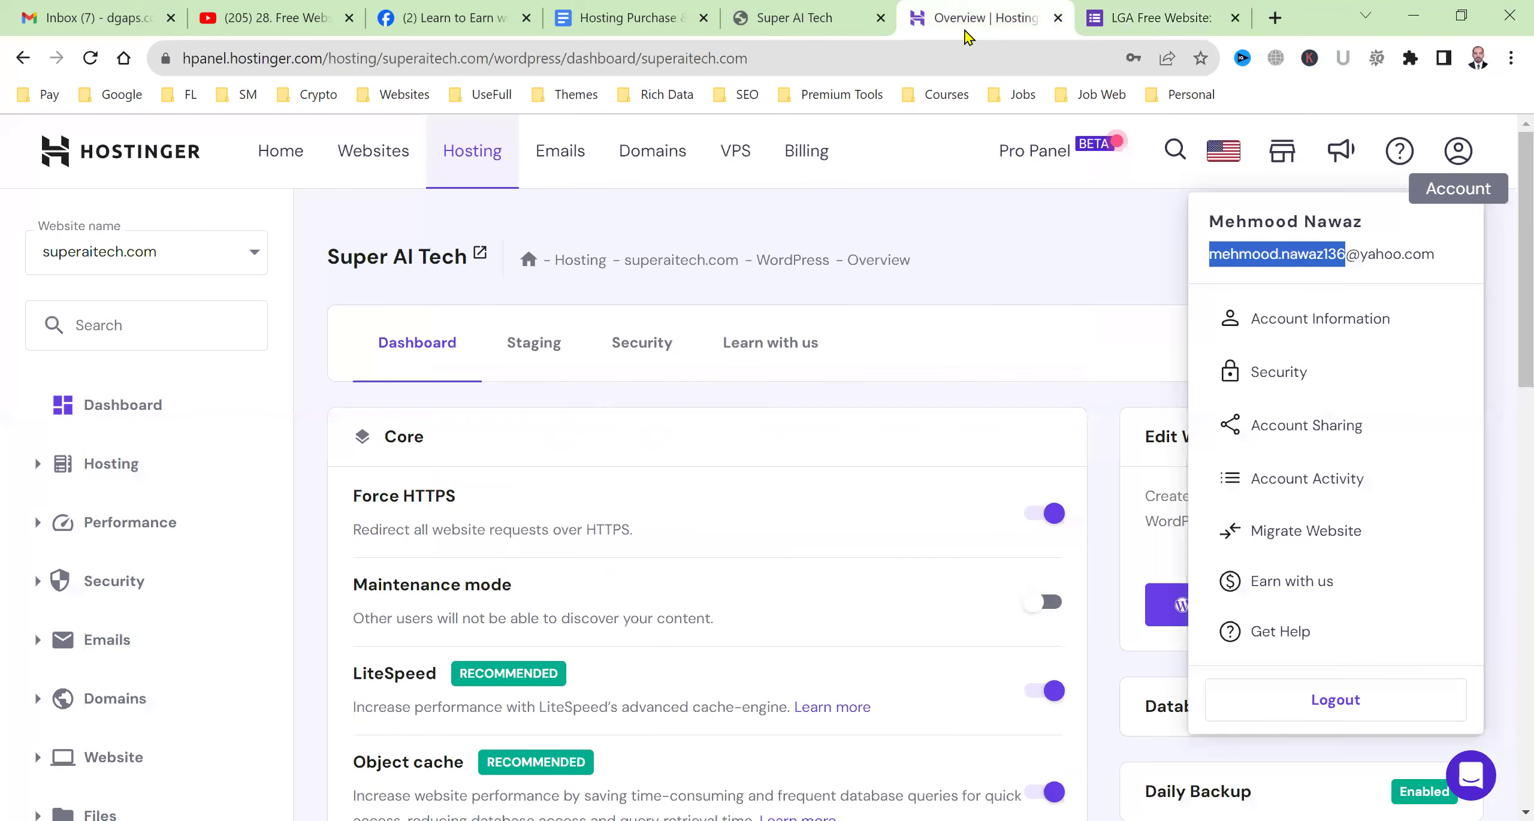
{"action": "left_click", "coordinate": [816, 161]}
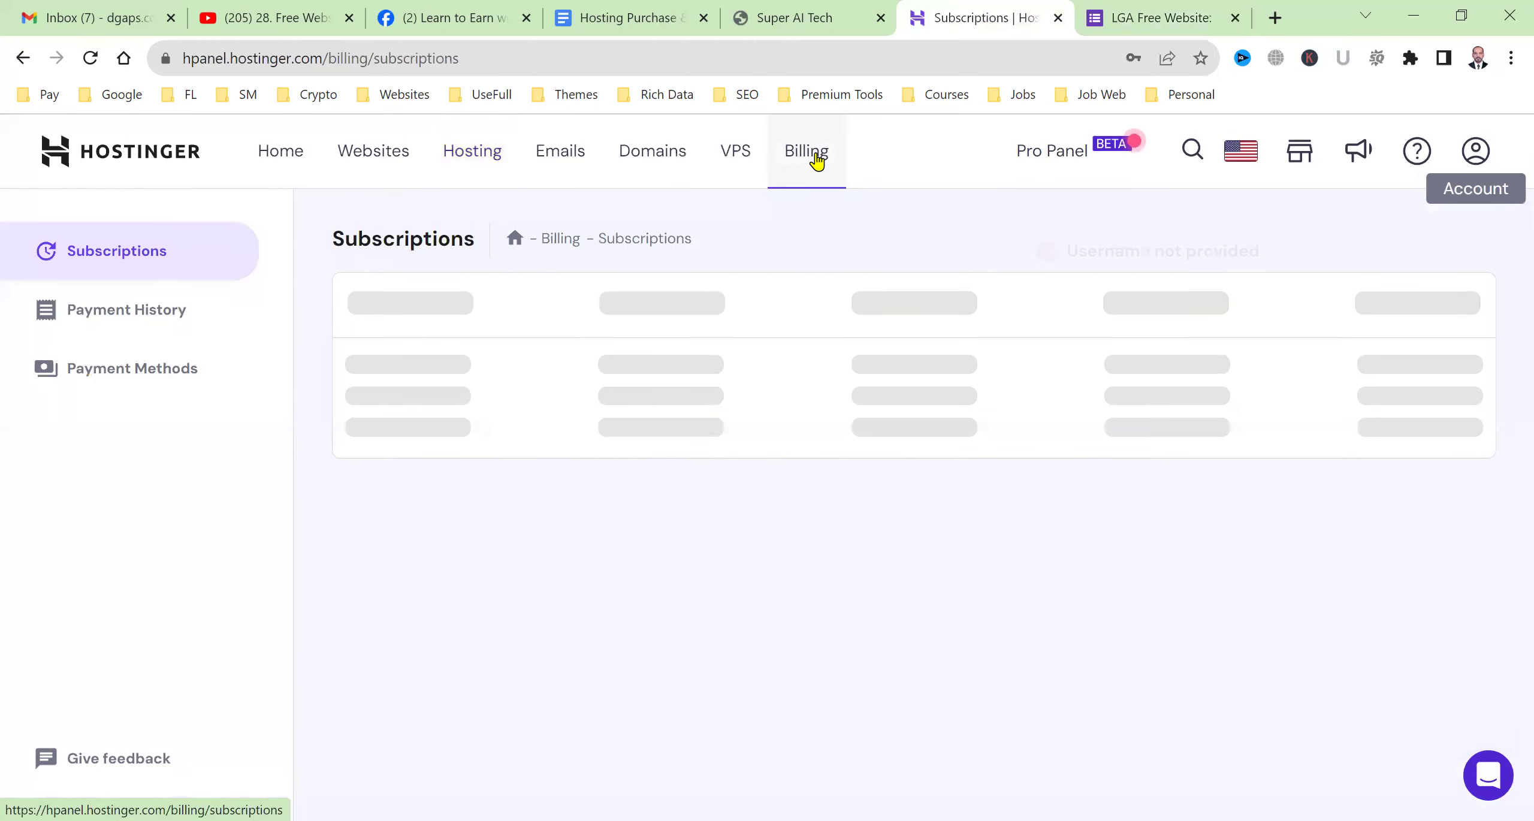
{"action": "left_click", "coordinate": [701, 15]}
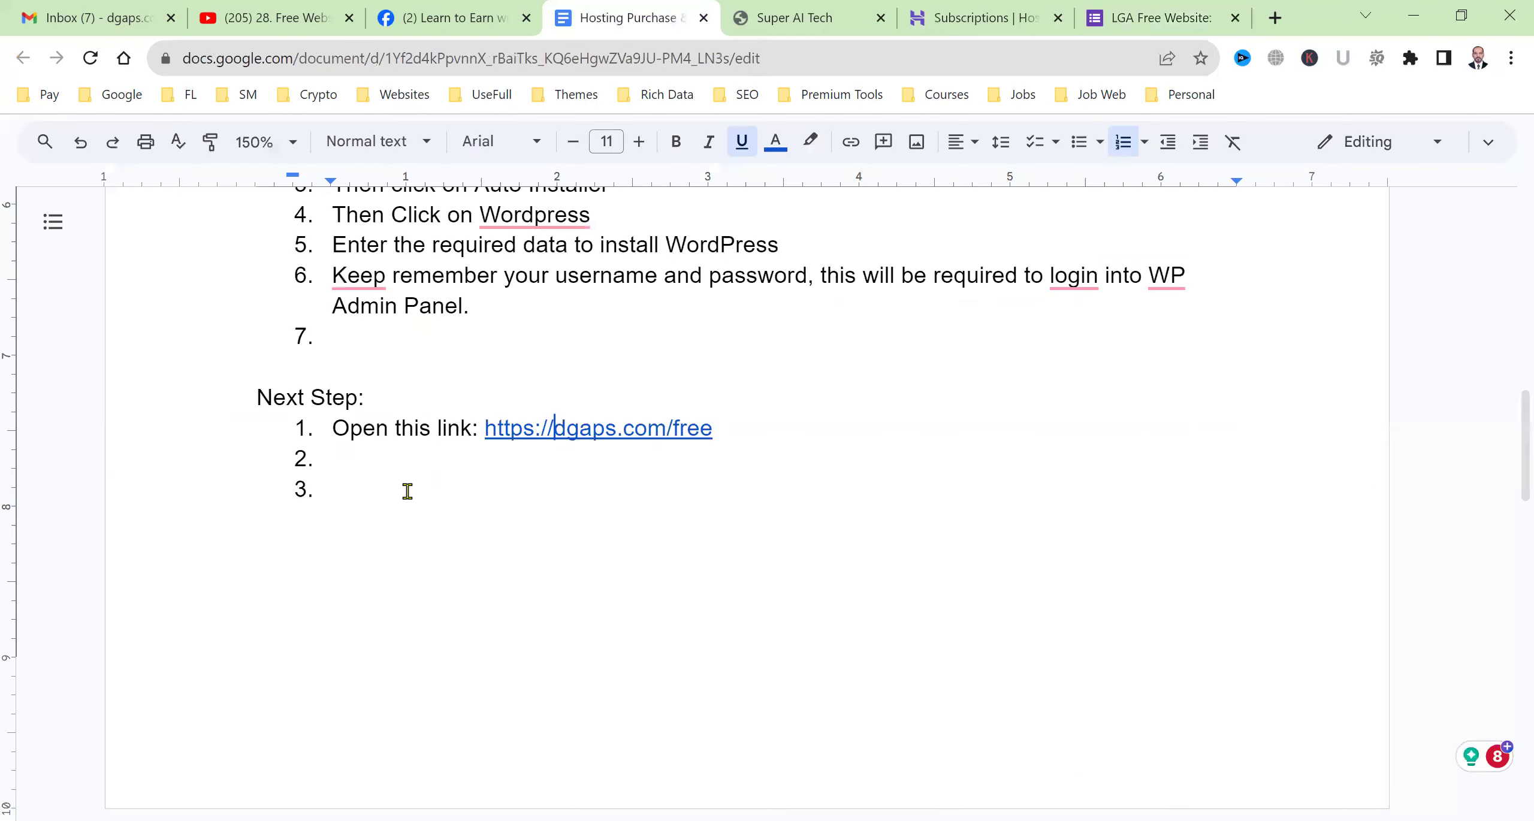
Add Next Step items 2–4: fill the form, find invoice and order numbers under Billing, download the invoice from payment history.
{"action": "type", "text": "Fill this form properly."}
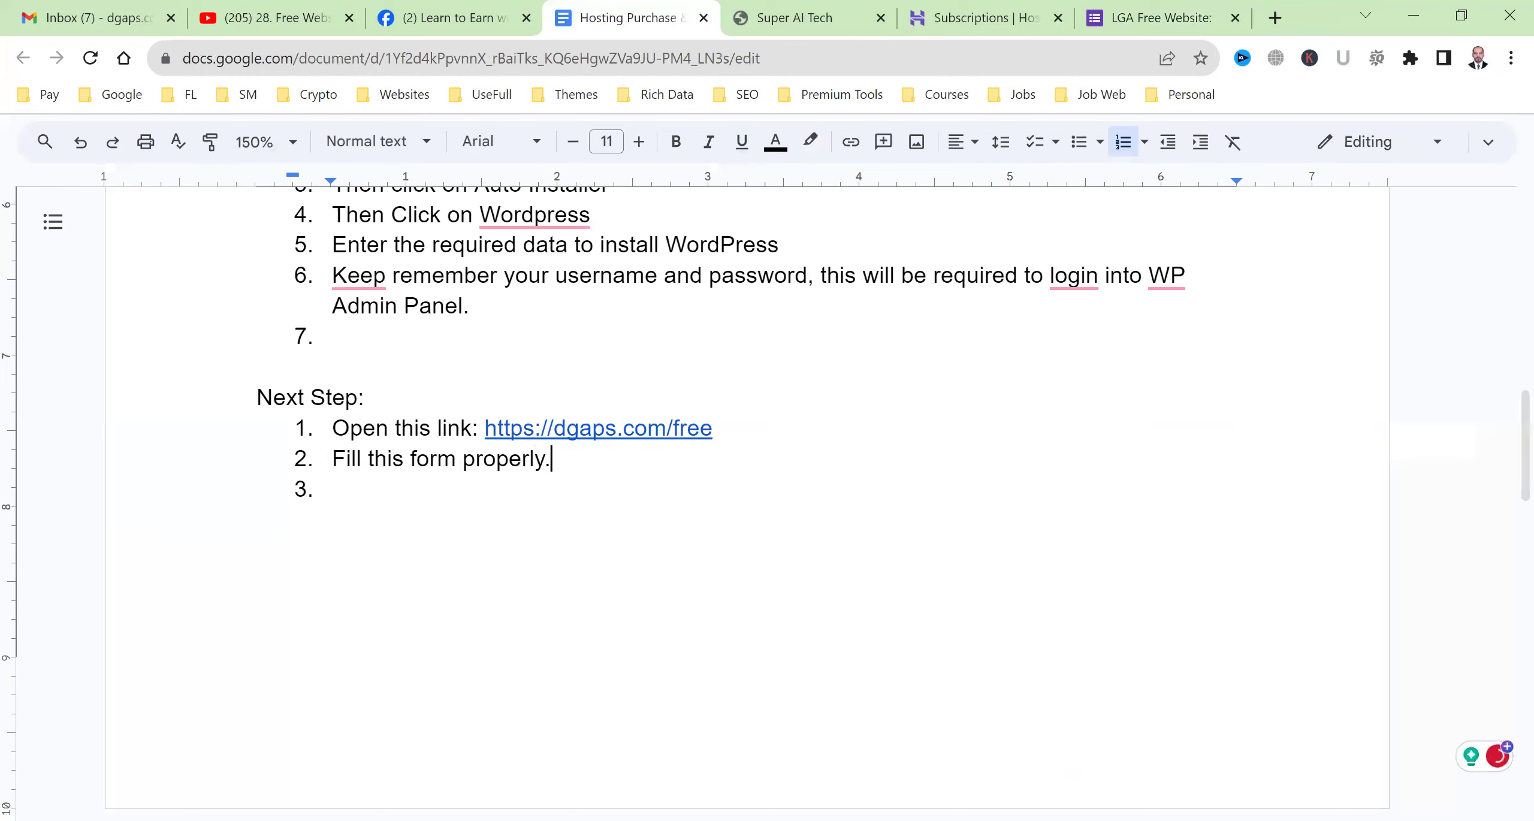
{"action": "key", "text": "Down"}
{"action": "type", "text": "To get invoice number an"}
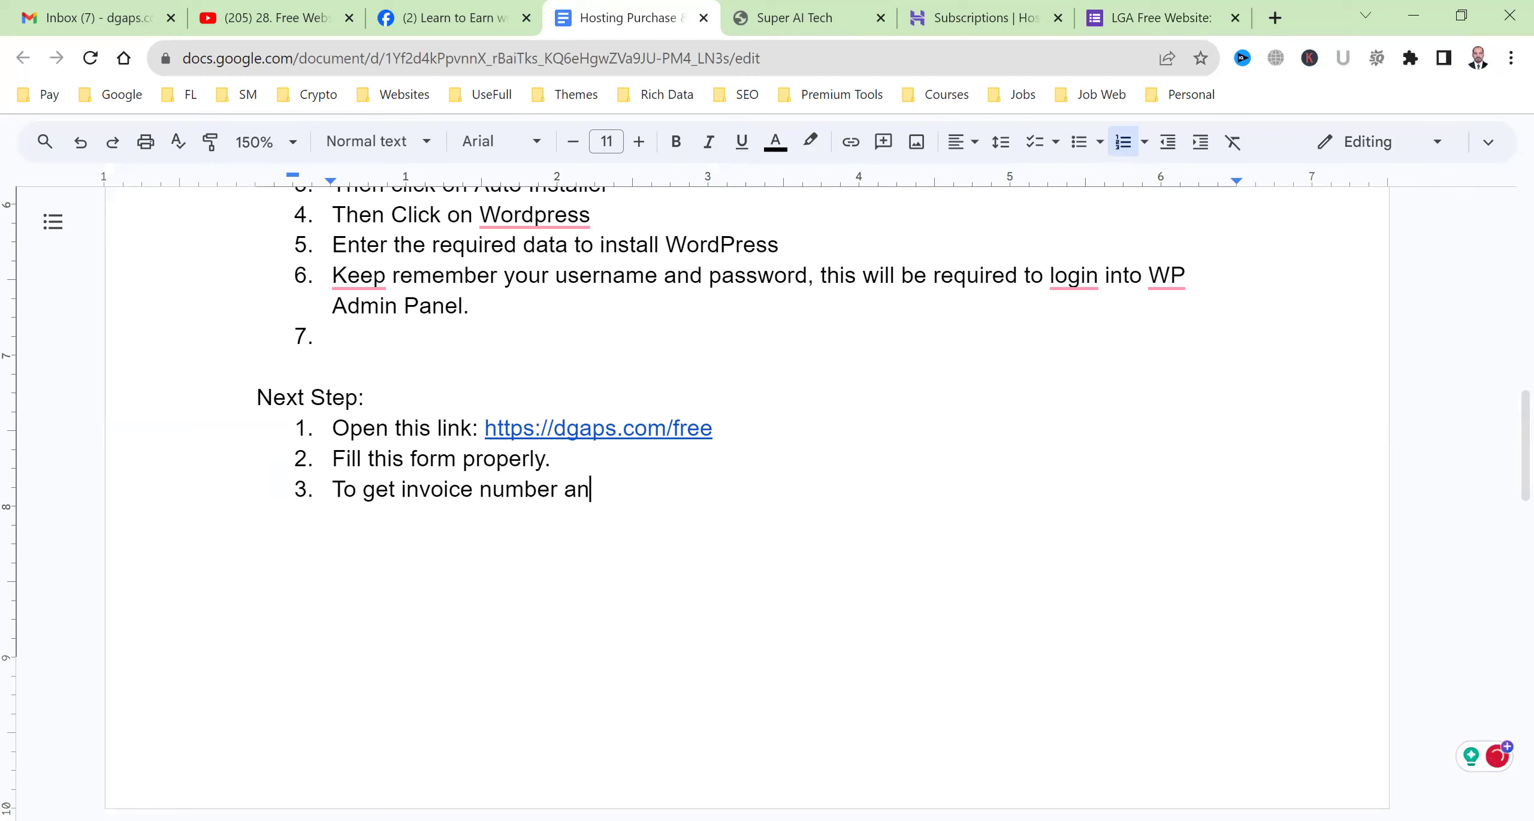
{"action": "type", "text": "d order num"}
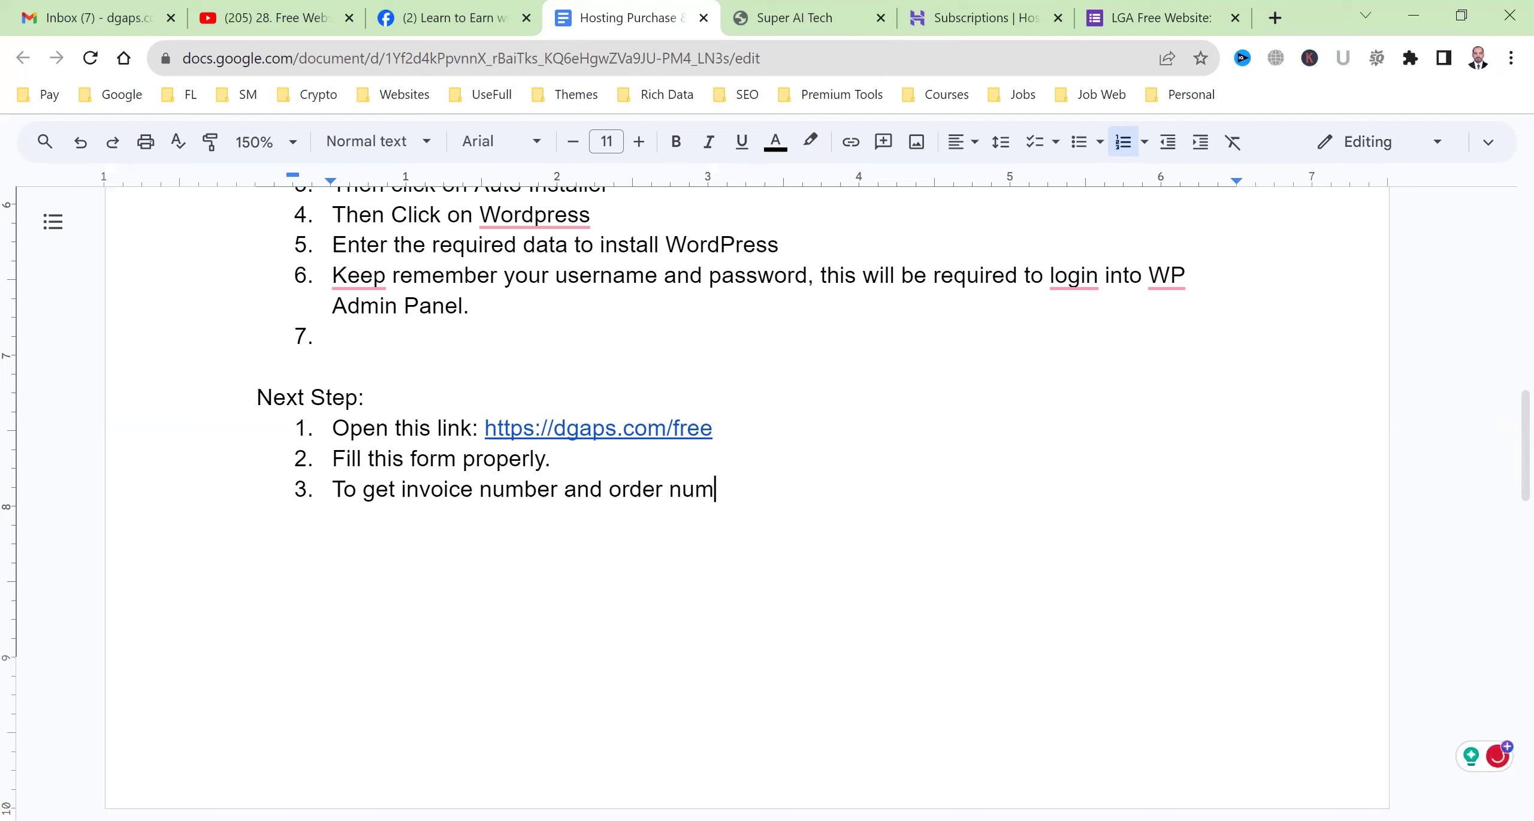
{"action": "type", "text": "ber click on Billing and down"}
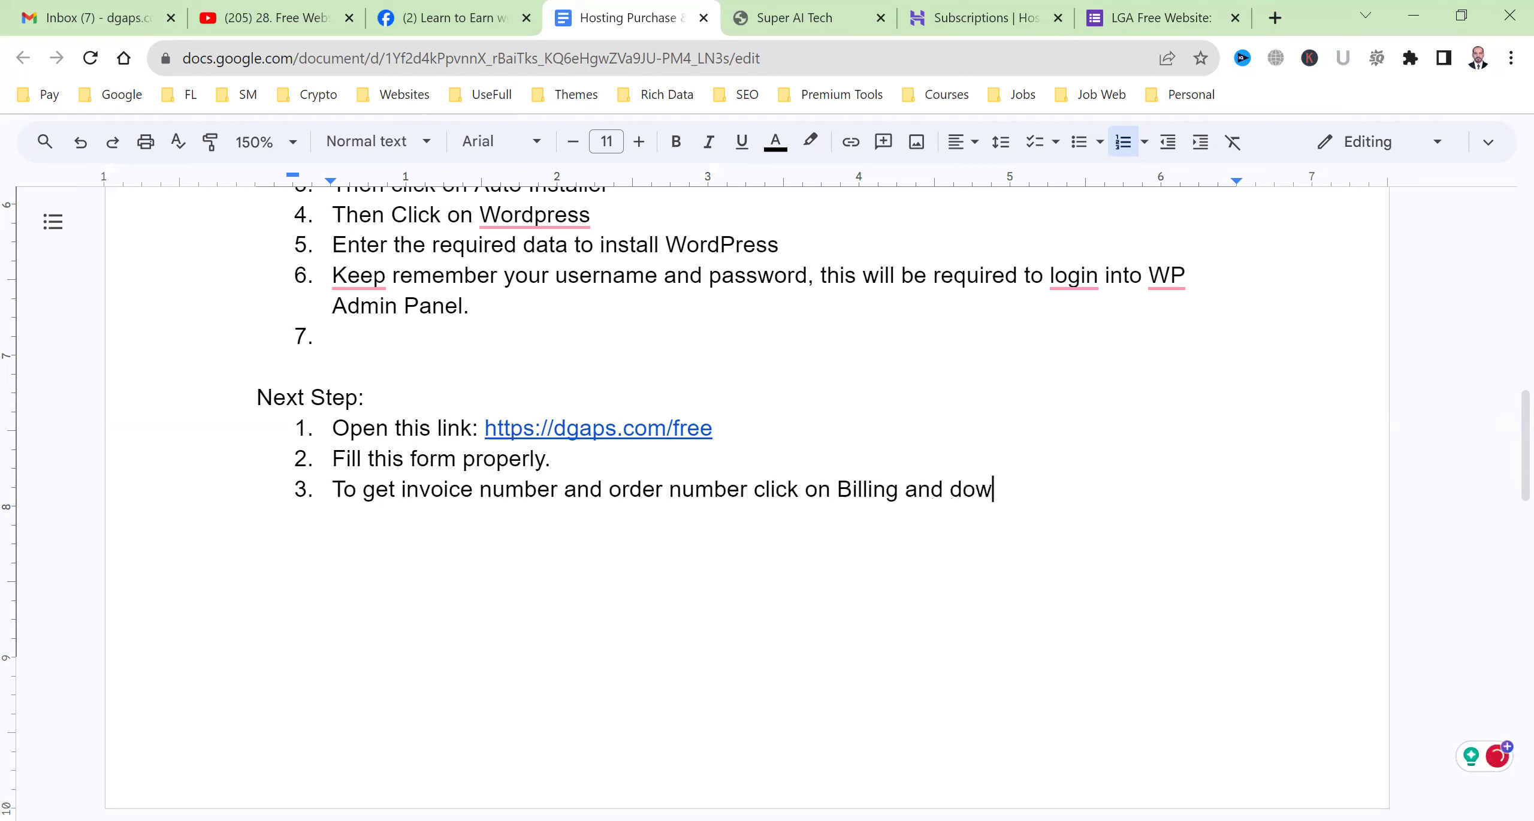
{"action": "key", "text": "BackSpace"}
{"action": "key", "text": "BackSpace"}
{"action": "key", "text": "BackSpace"}
{"action": "key", "text": "BackSpace"}
{"action": "key", "text": "BackSpace"}
{"action": "key", "text": "BackSpace"}
{"action": "key", "text": "BackSpace"}
{"action": "key", "text": "BackSpace"}
{"action": "key", "text": "Return"}
{"action": "type", "text": "Then click on "}
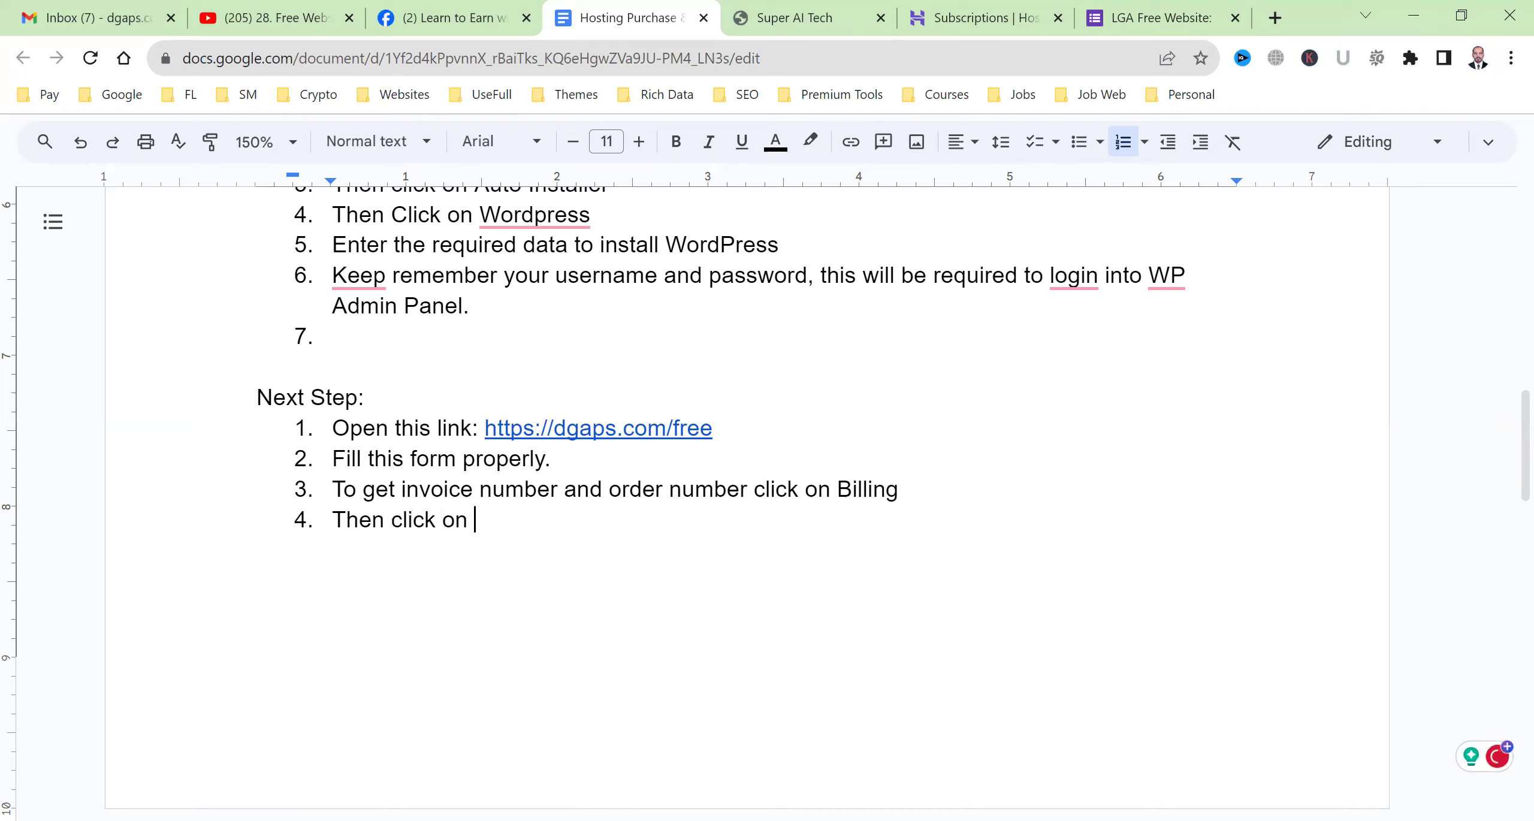
{"action": "type", "text": "payment history"}
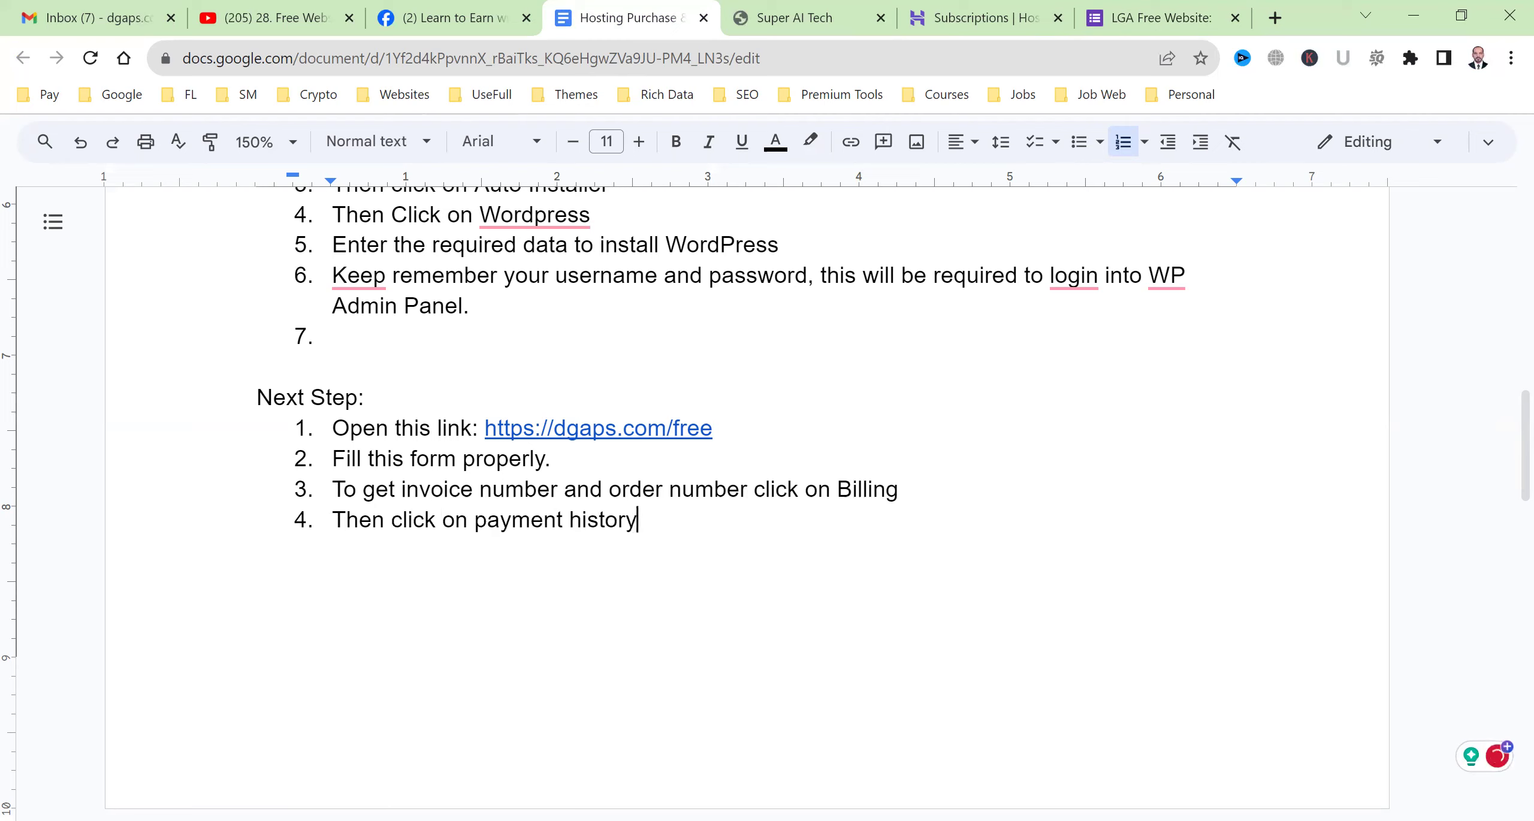
{"action": "type", "text": ", and cownload the invo"}
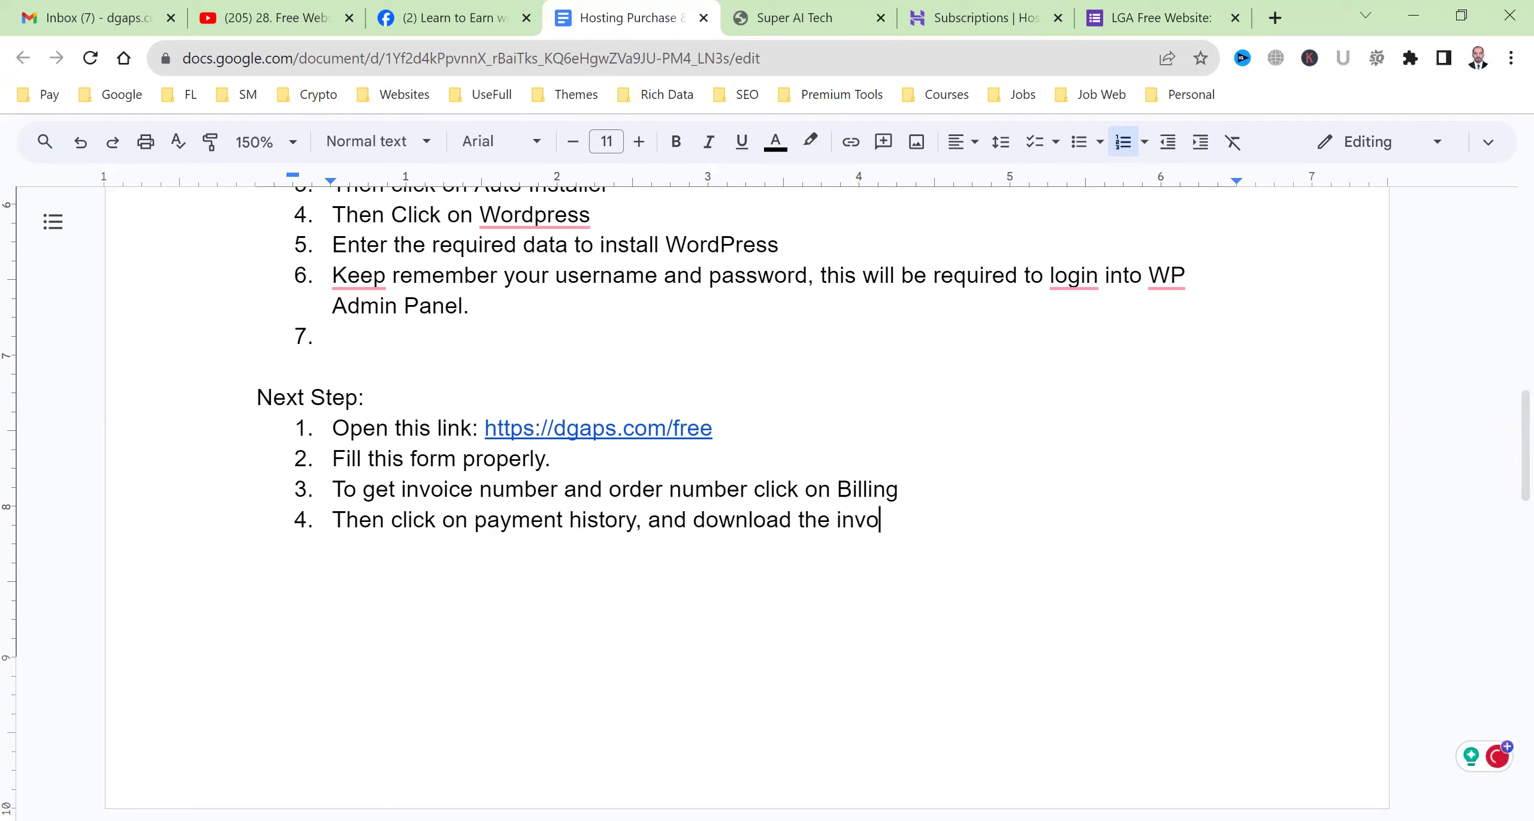
{"action": "type", "text": "ice."}
{"action": "key", "text": "Return"}
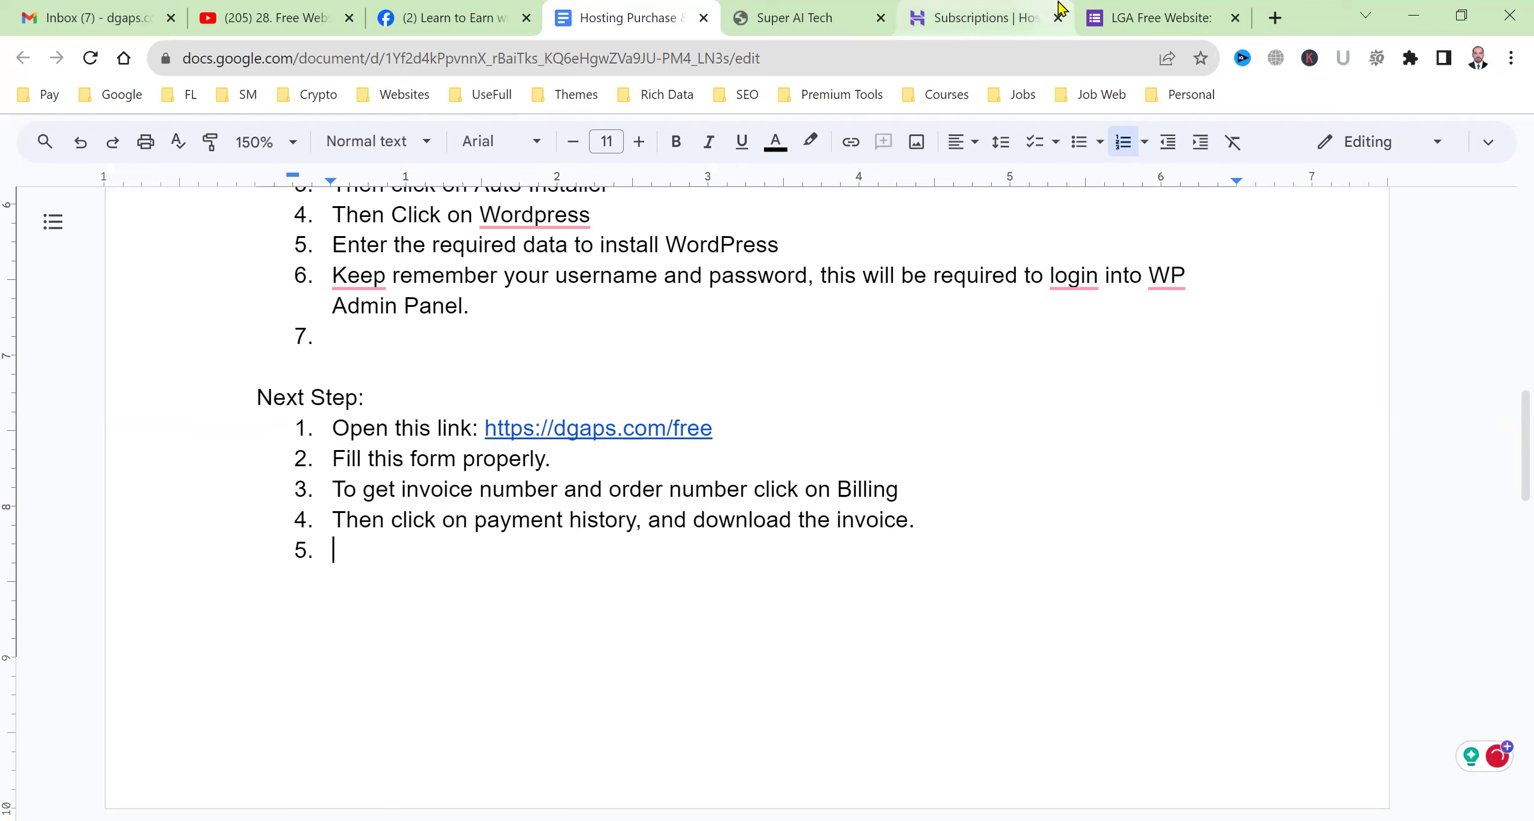
{"action": "left_click", "coordinate": [976, 18]}
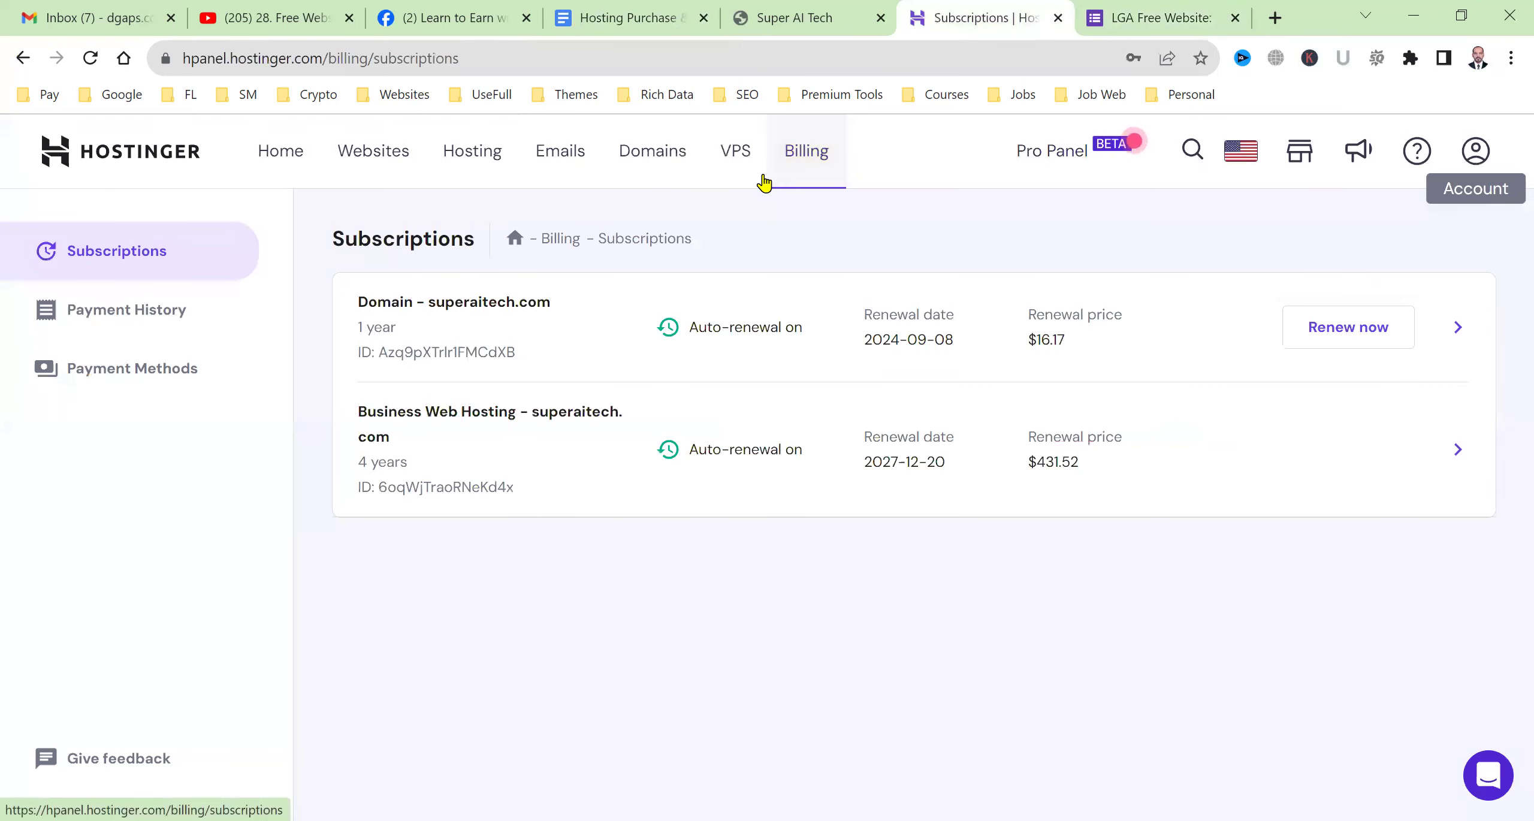
Open the Business Web Hosting payment's details in Payment History and download its invoice.
{"action": "left_click", "coordinate": [139, 336]}
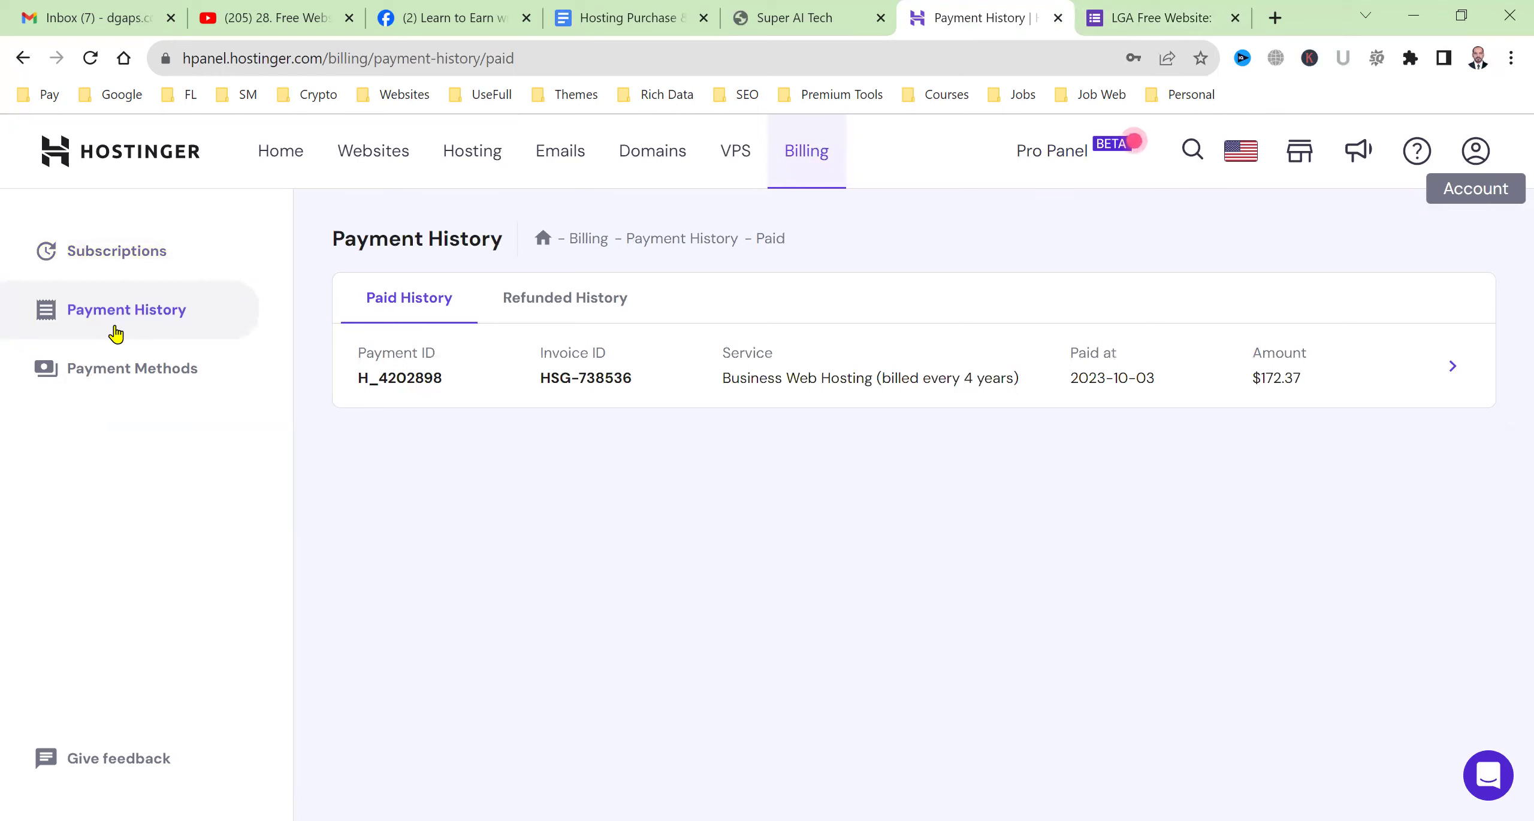
{"action": "left_click", "coordinate": [1450, 366]}
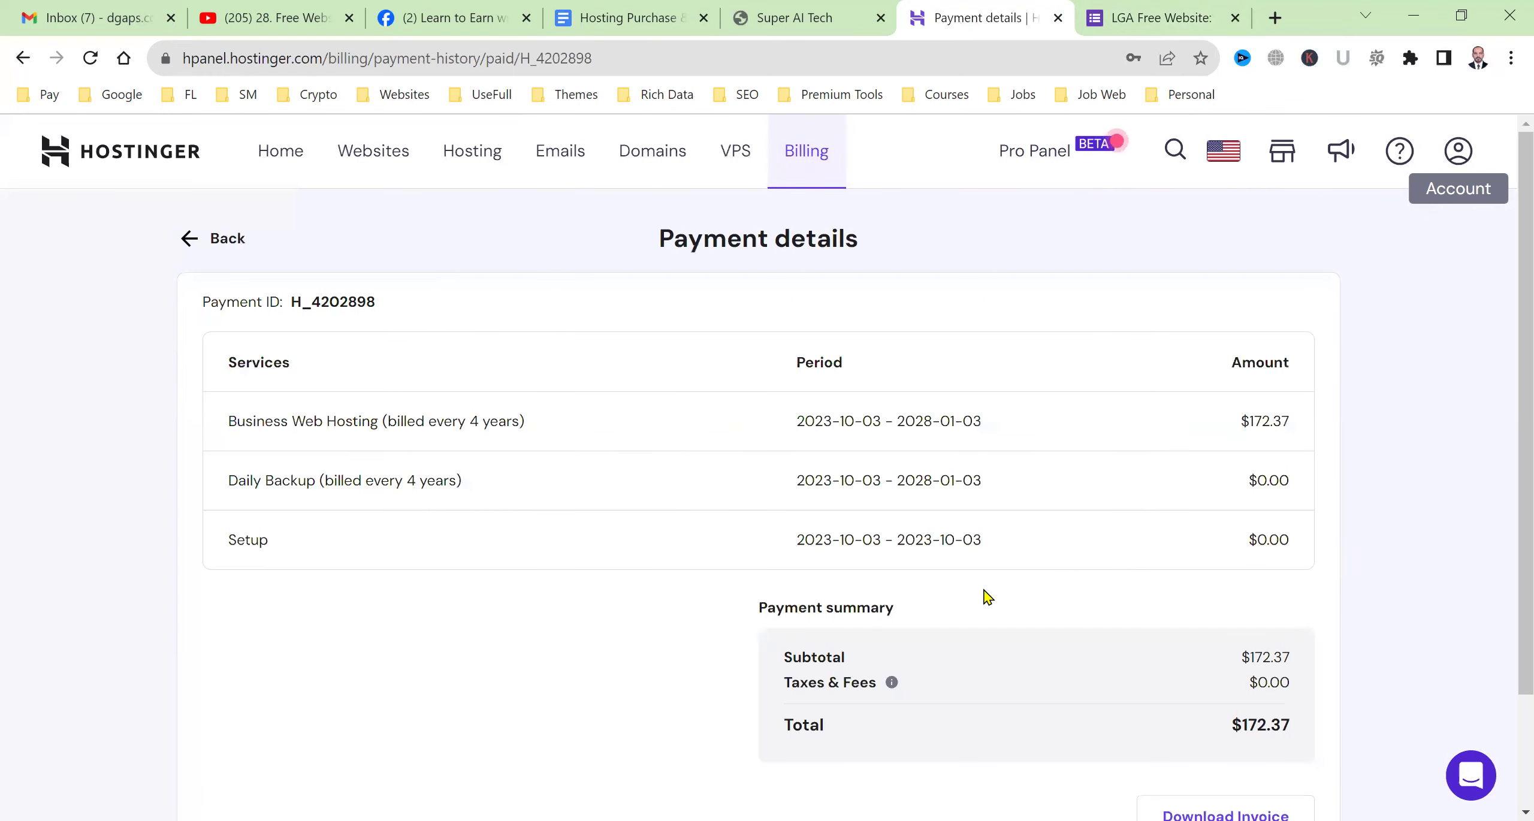
{"action": "scroll", "coordinate": [984, 595], "scroll_direction": "down", "scroll_amount": 3}
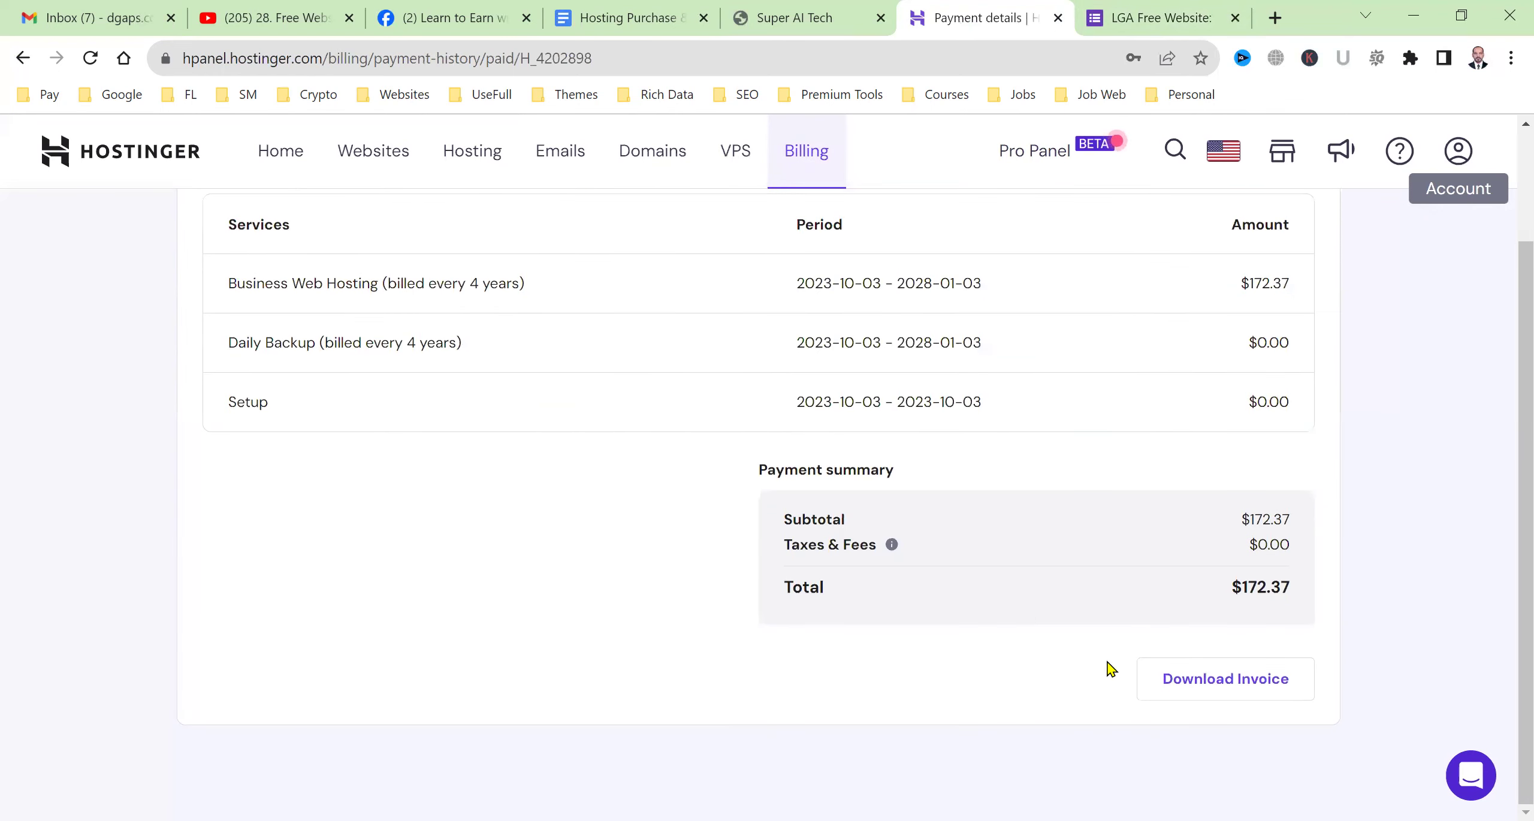
{"action": "left_click", "coordinate": [1217, 678]}
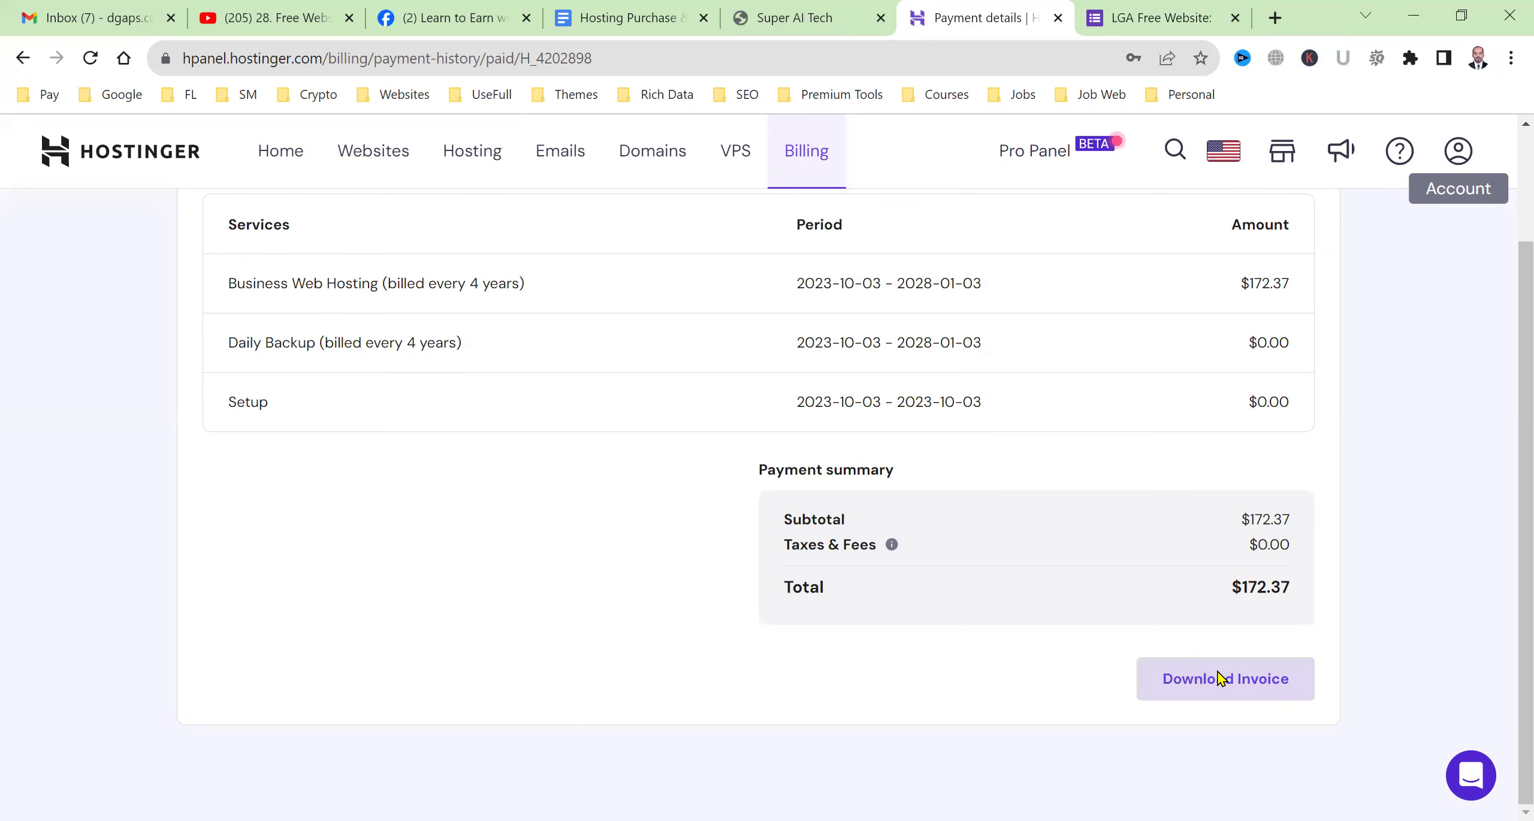
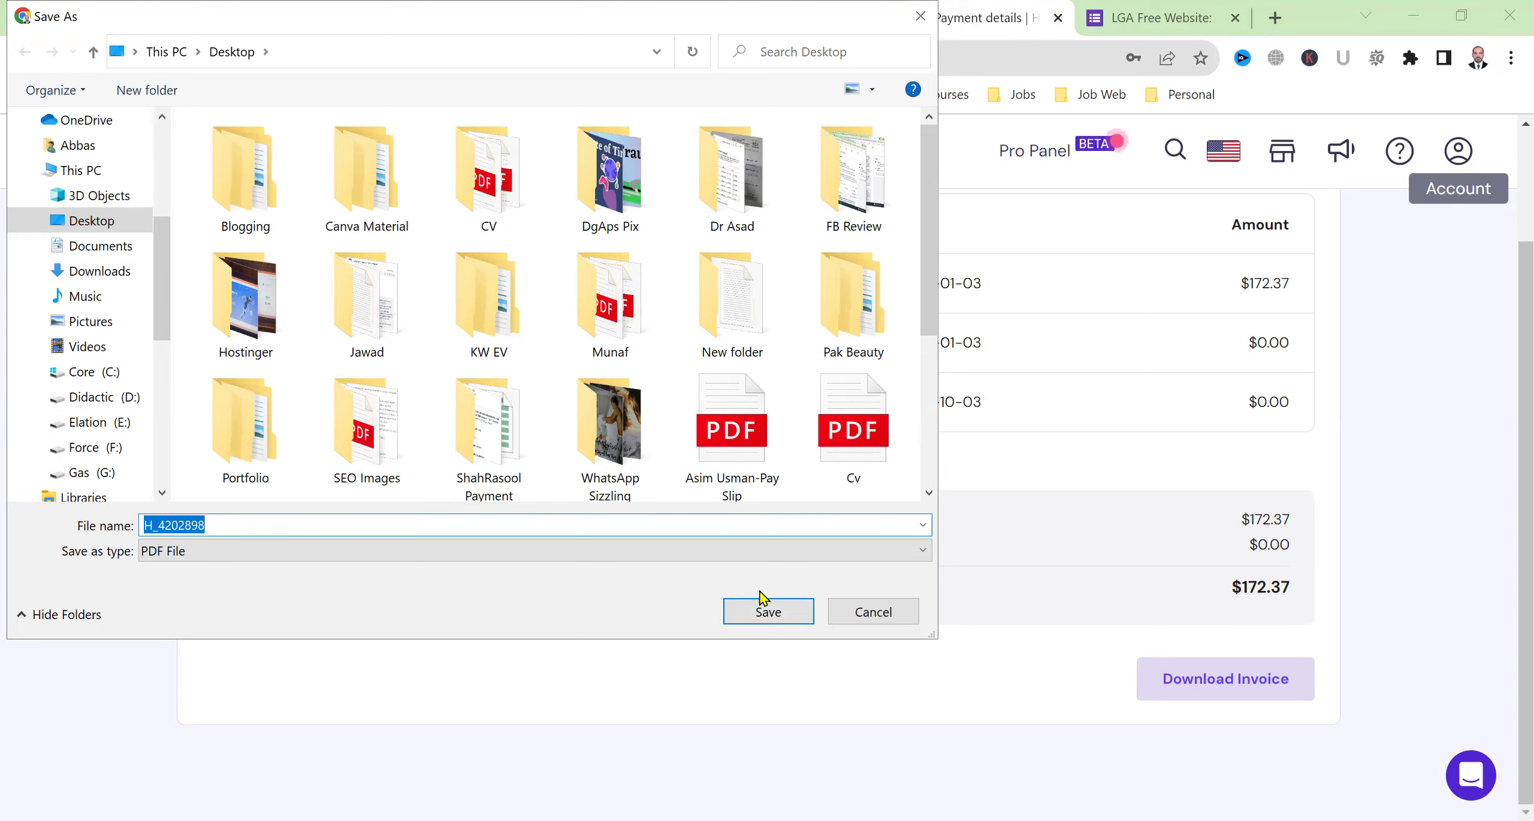
{"action": "left_click", "coordinate": [771, 610]}
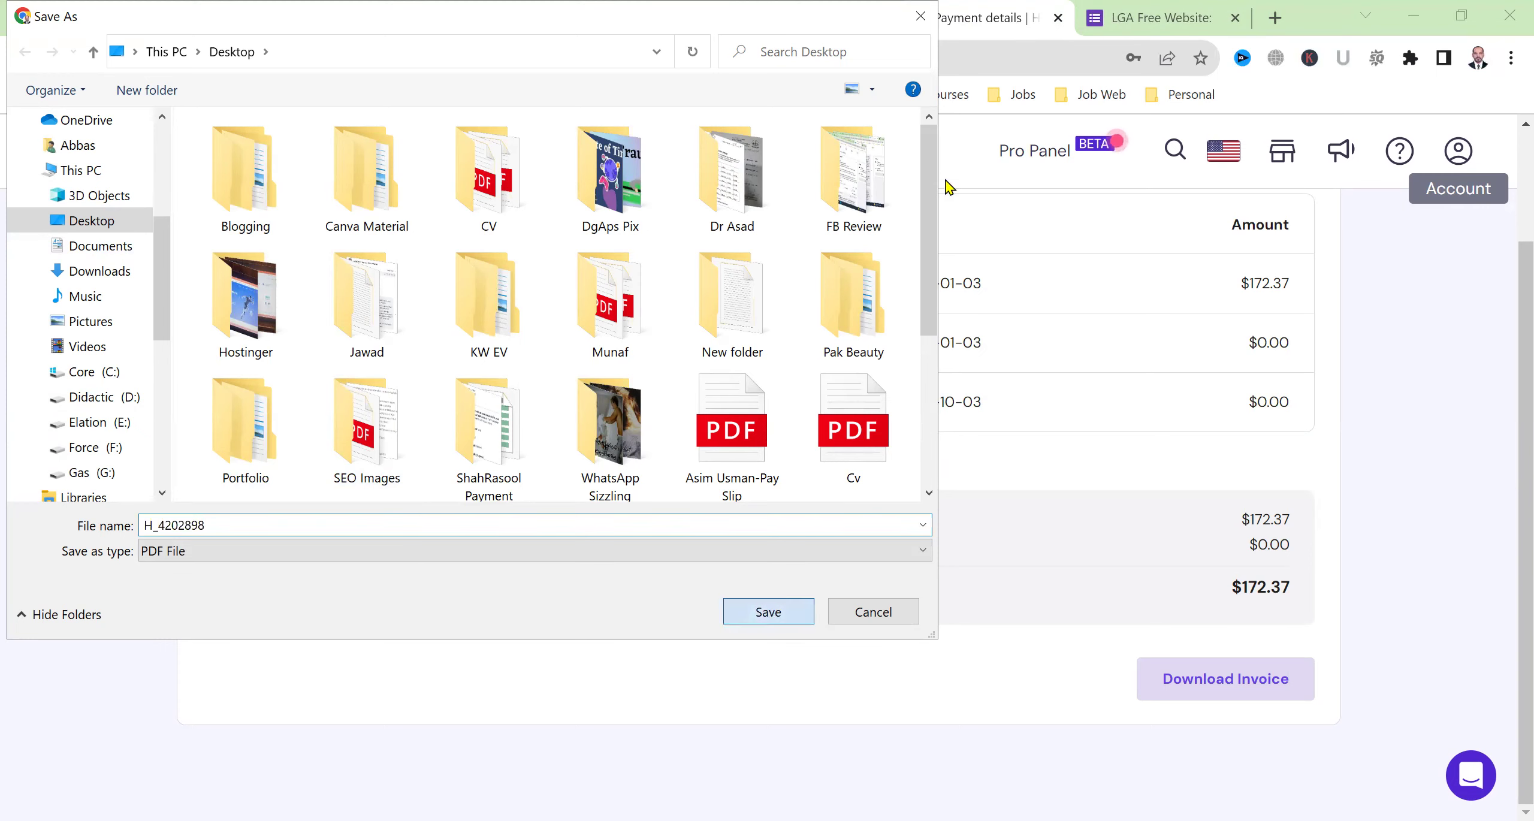
{"action": "left_click", "coordinate": [1198, 9]}
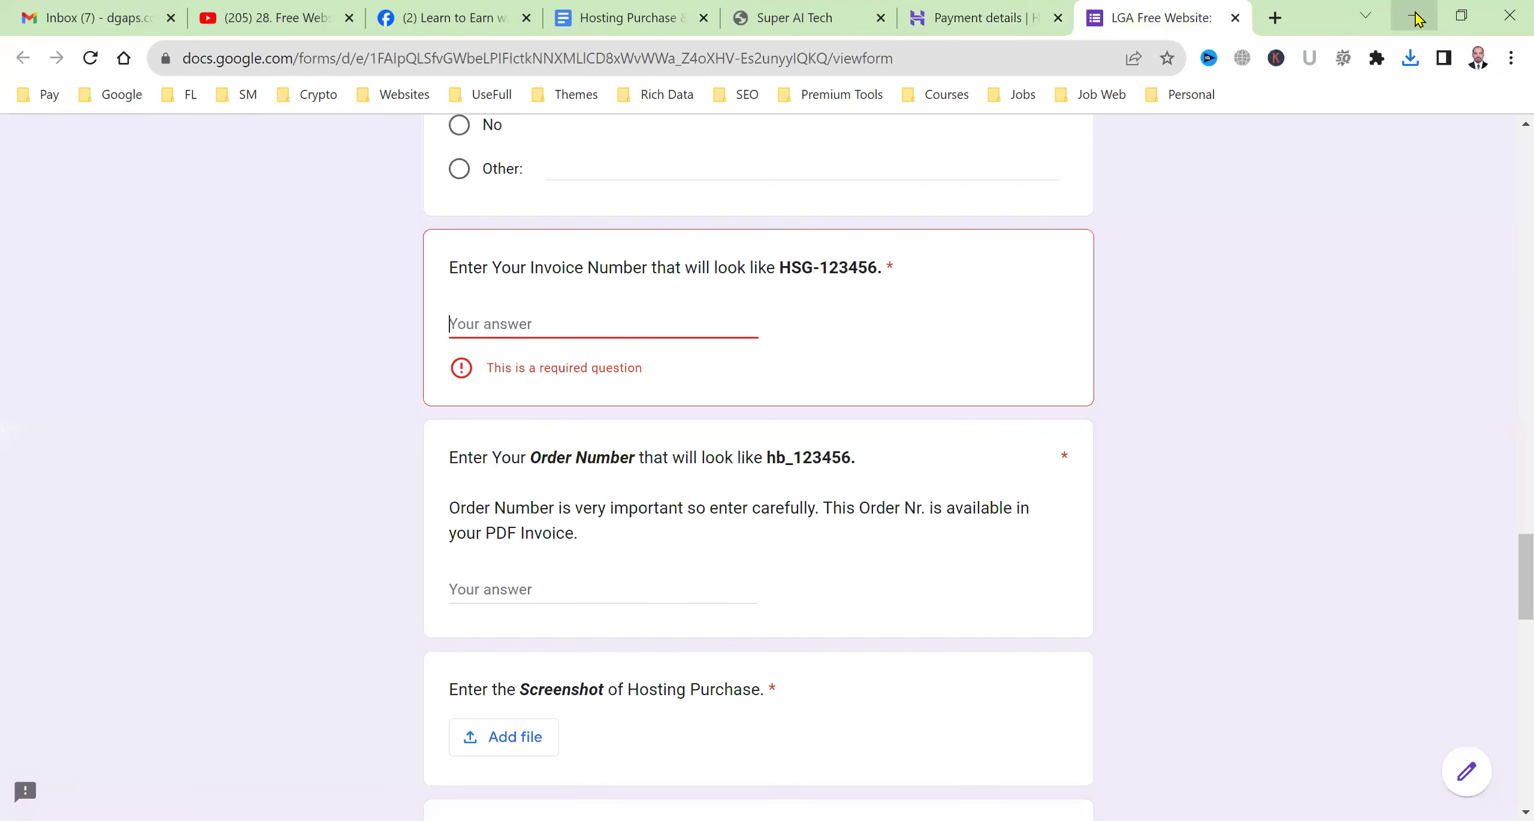
{"action": "left_click", "coordinate": [1410, 60]}
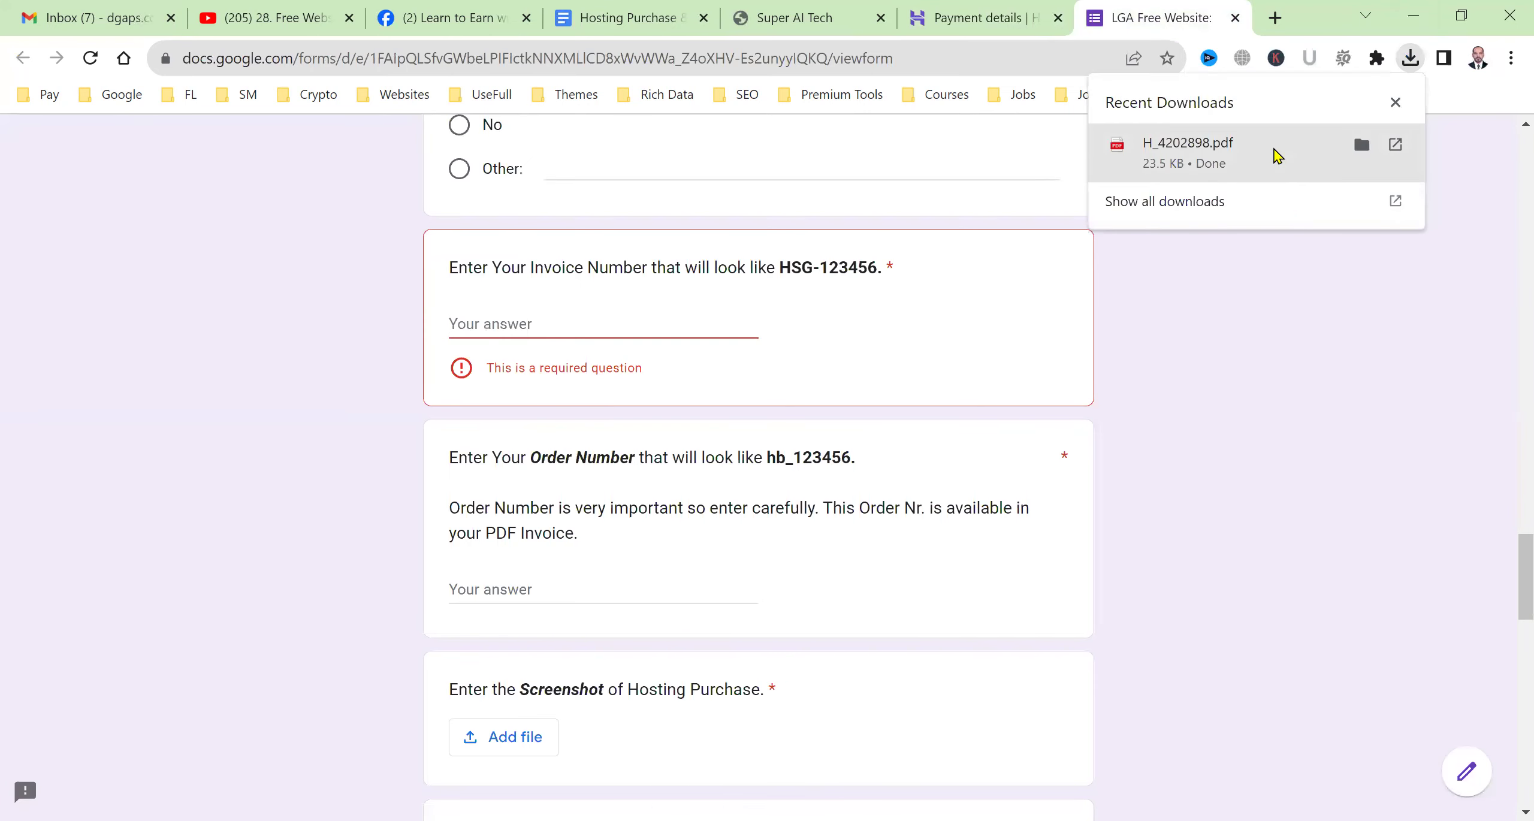
Open the downloaded H_4202898 invoice PDF and zoom it to 150%.
{"action": "left_click", "coordinate": [1258, 153]}
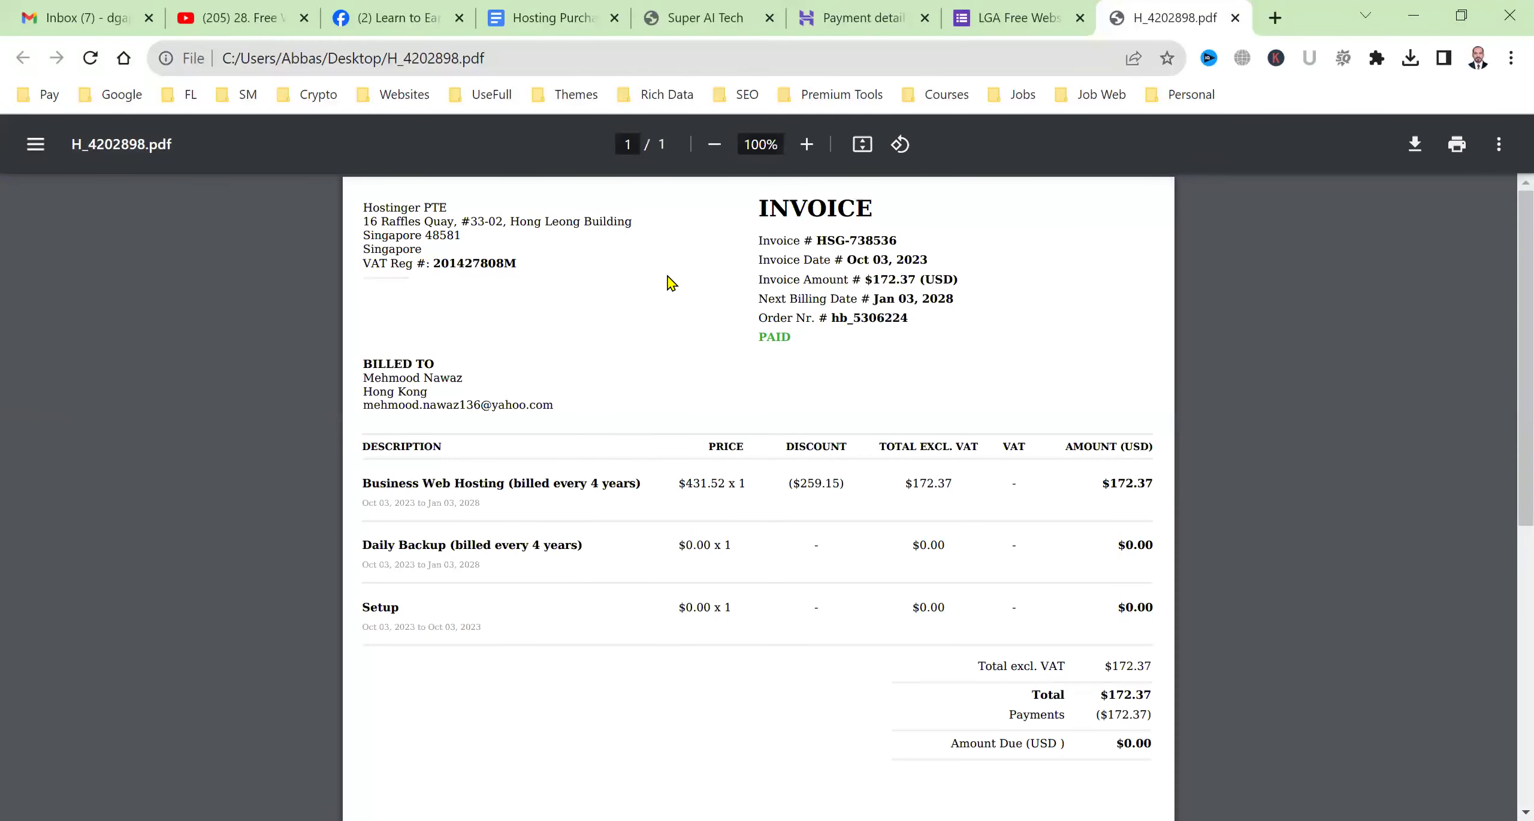
{"action": "left_click", "coordinate": [806, 145]}
{"action": "left_click", "coordinate": [806, 144]}
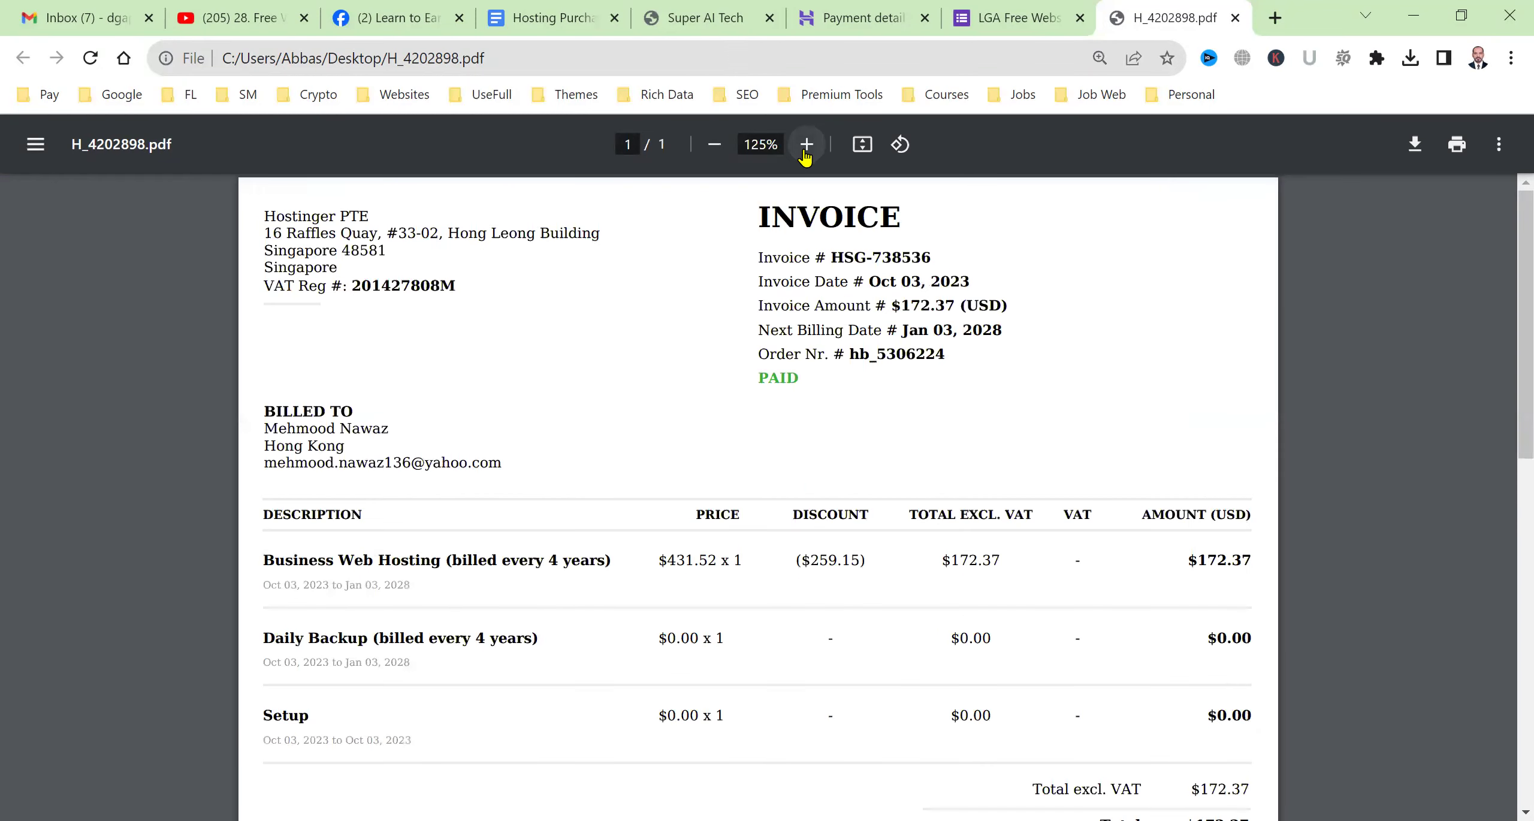
{"action": "left_click", "coordinate": [807, 146]}
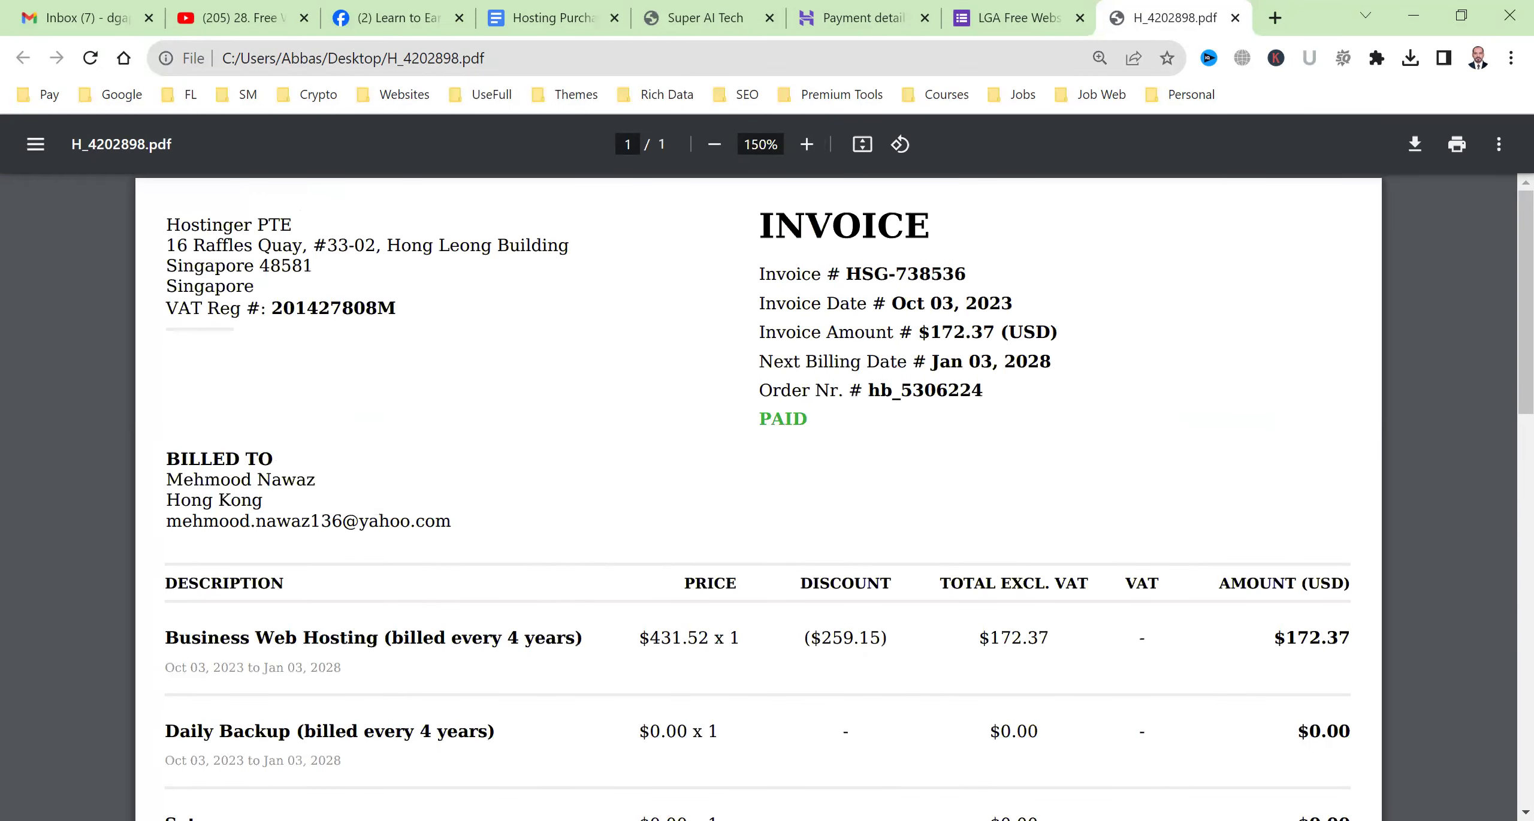
{"action": "scroll", "coordinate": [957, 636], "scroll_direction": "down", "scroll_amount": 6}
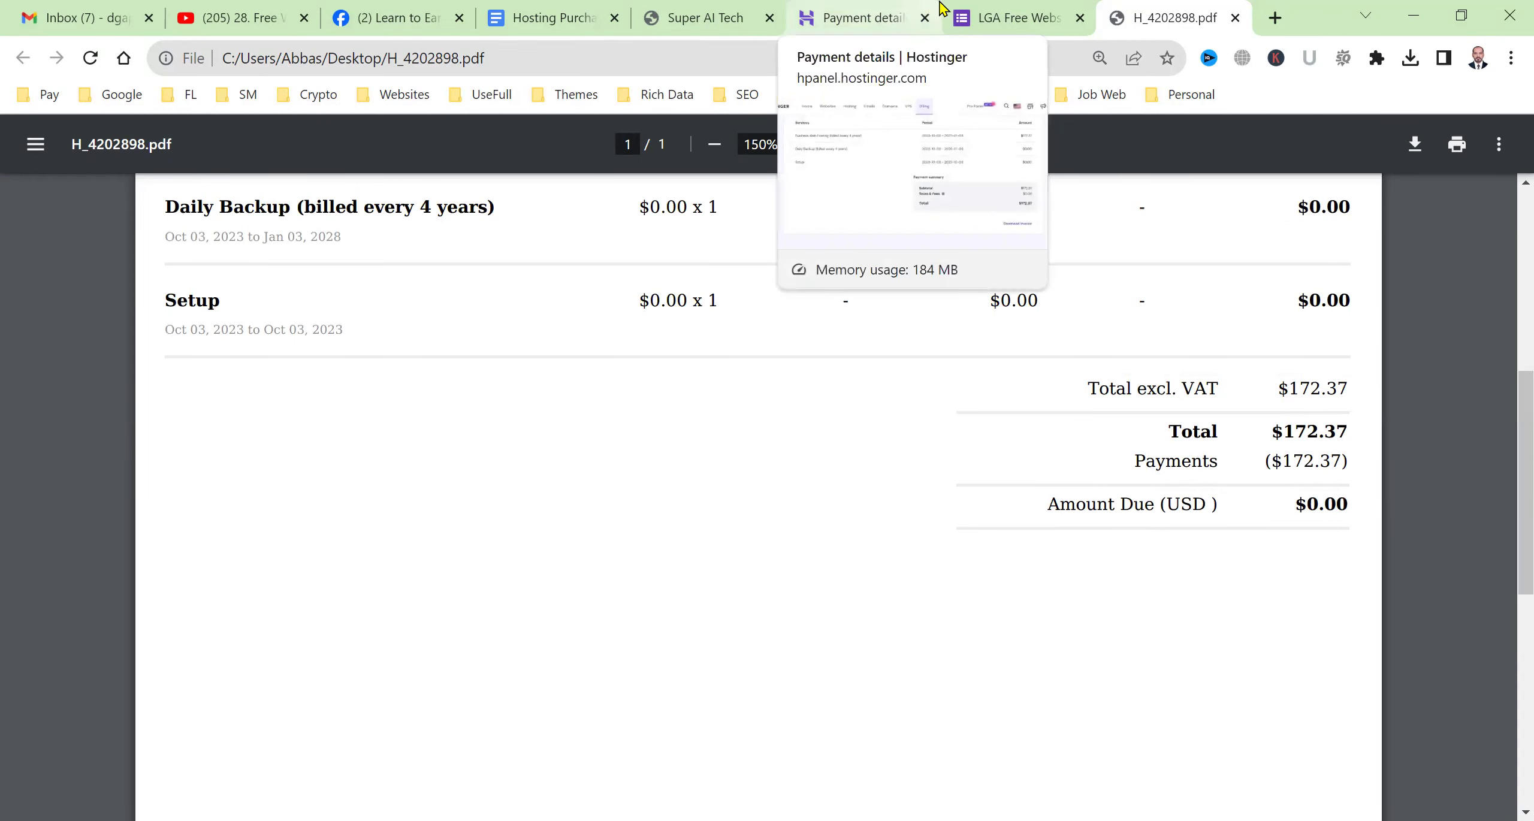
Correct the form's invoice value from 170 to 172.
{"action": "key", "text": "ctrl+shift+Tab"}
{"action": "scroll", "coordinate": [579, 505], "scroll_direction": "up", "scroll_amount": 4}
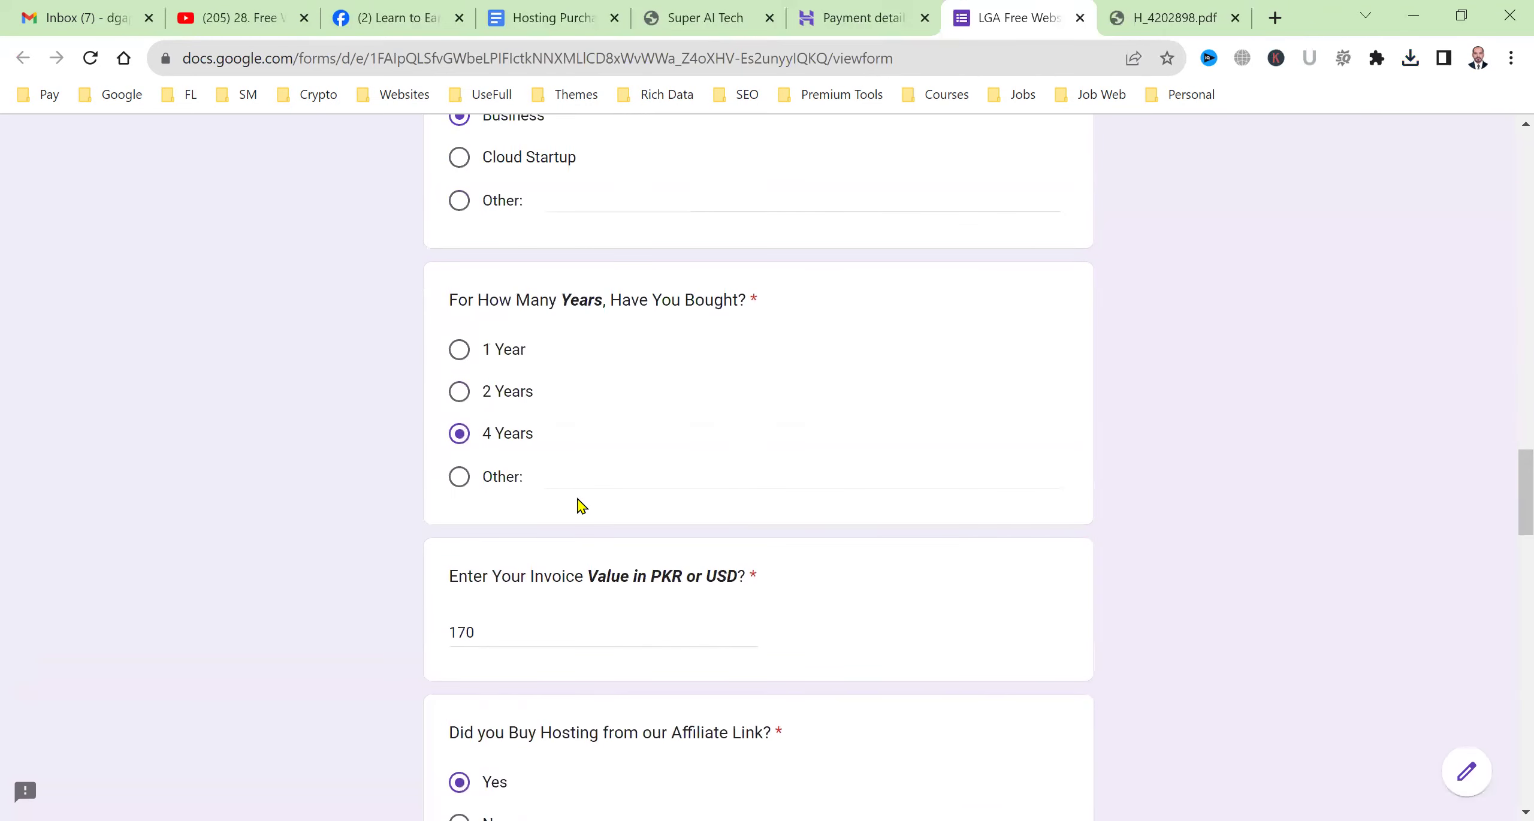
{"action": "left_click", "coordinate": [503, 636]}
{"action": "key", "text": "BackSpace"}
{"action": "type", "text": "2"}
{"action": "scroll", "coordinate": [767, 472], "scroll_direction": "down", "scroll_amount": 5}
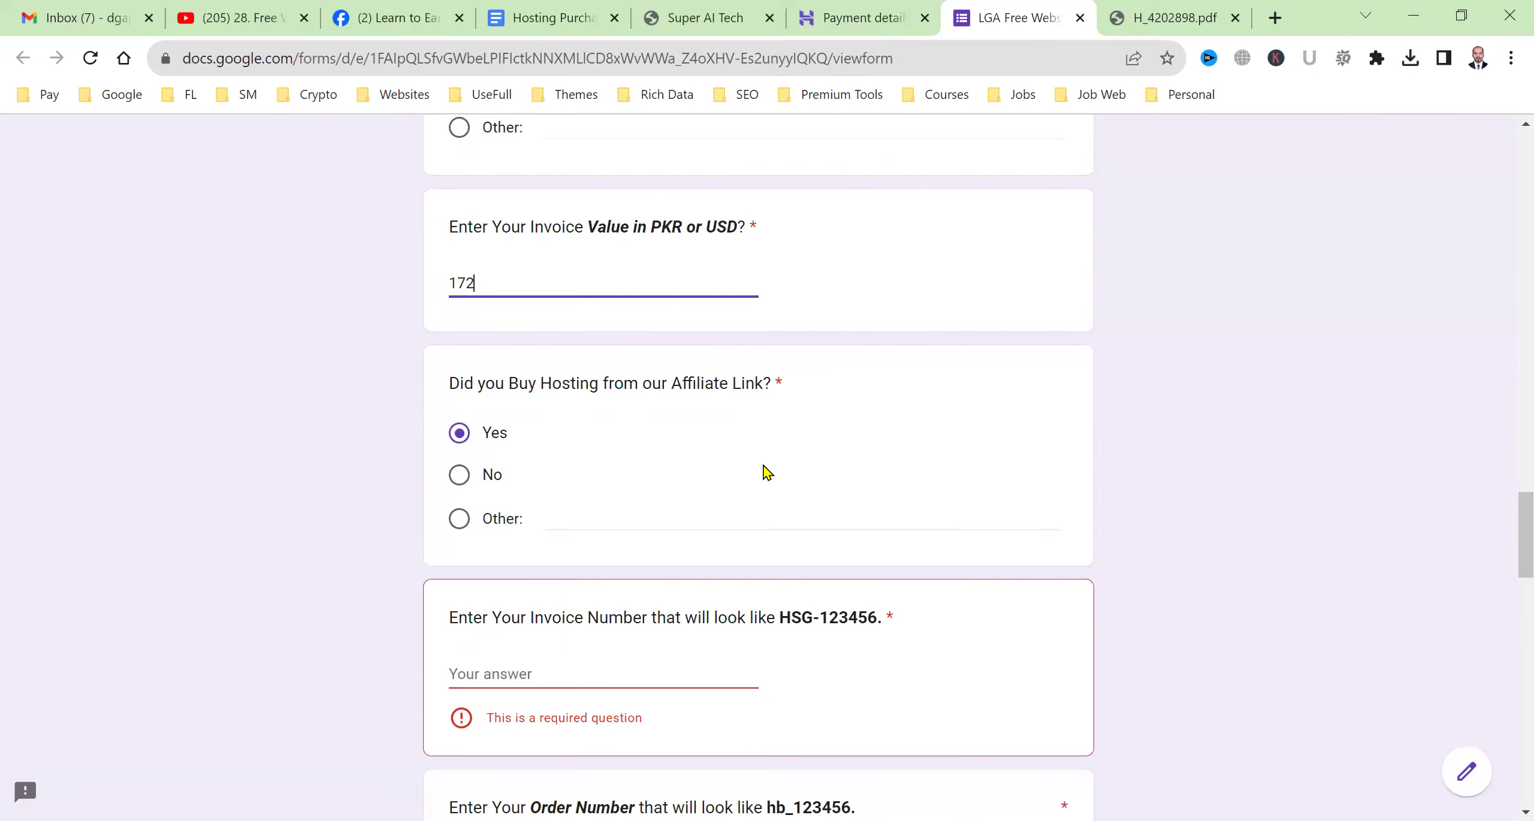
{"action": "scroll", "coordinate": [767, 472], "scroll_direction": "down", "scroll_amount": 3}
Copy the invoice number from the PDF into the Invoice Number answer.
{"action": "left_click", "coordinate": [641, 497]}
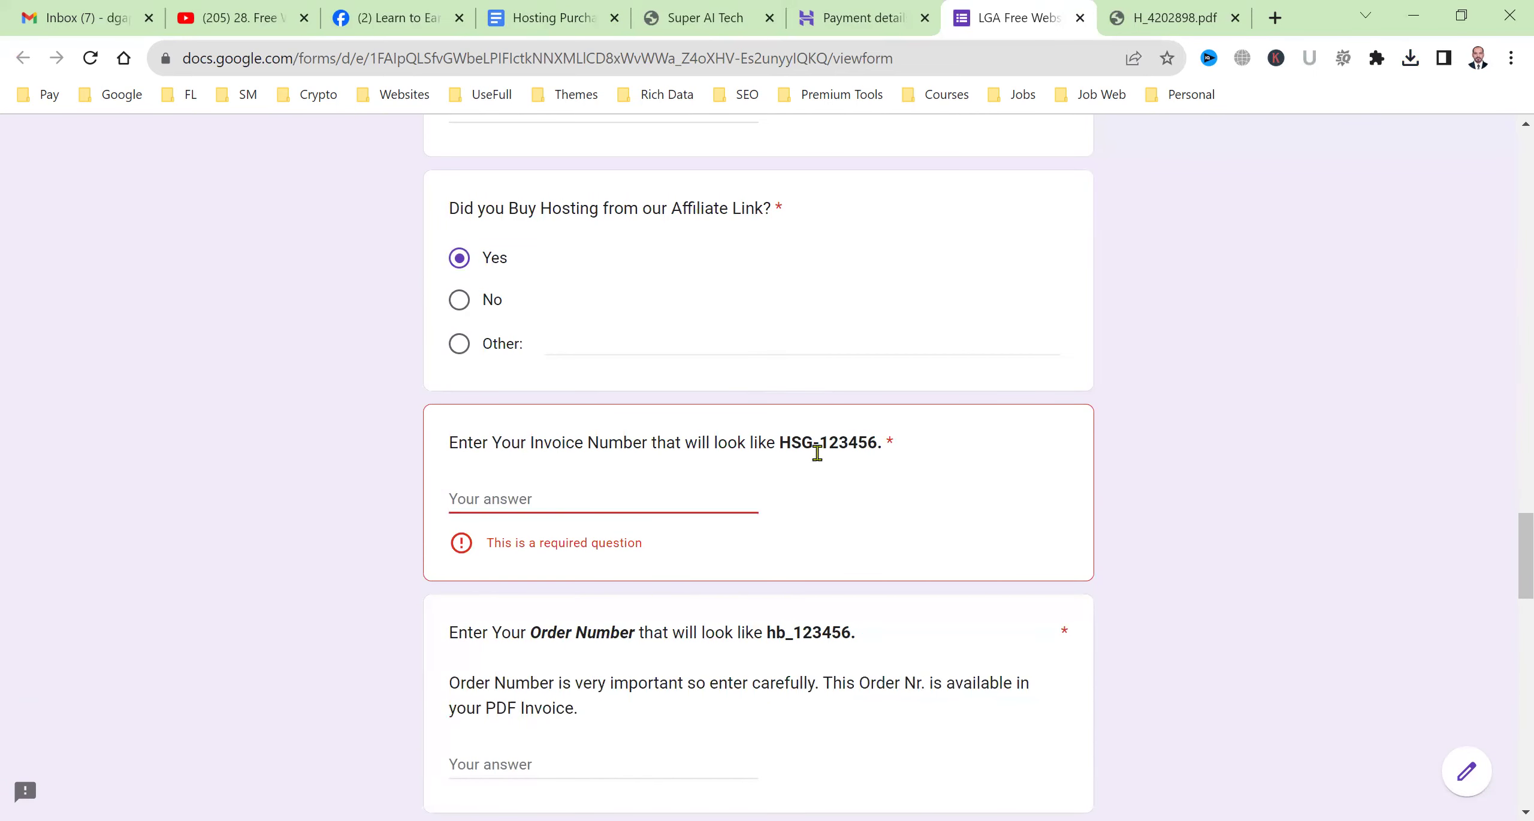
{"action": "left_click", "coordinate": [1138, 18]}
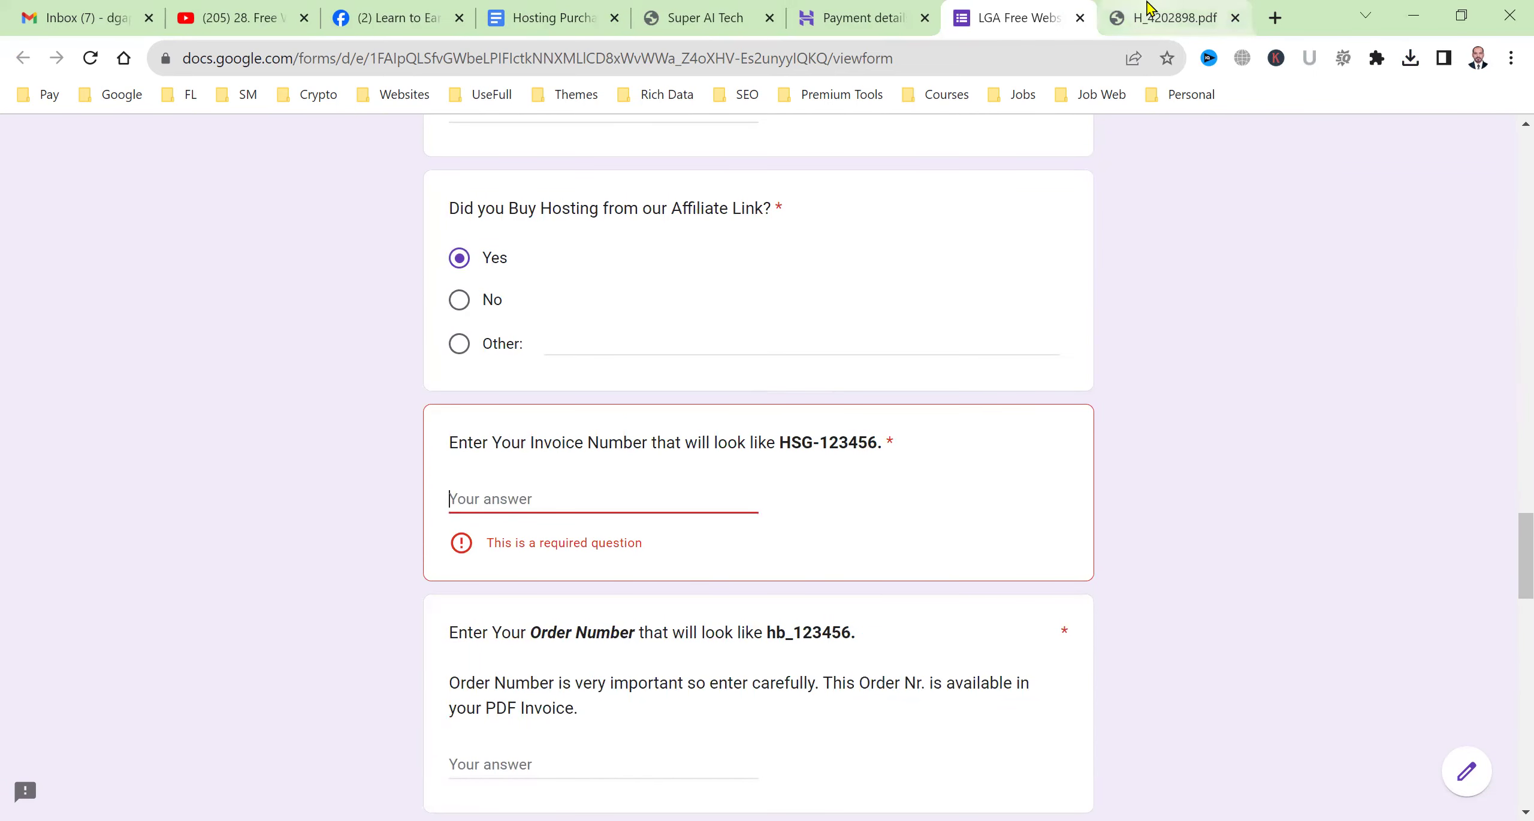
{"action": "scroll", "coordinate": [1047, 430], "scroll_direction": "up", "scroll_amount": 5}
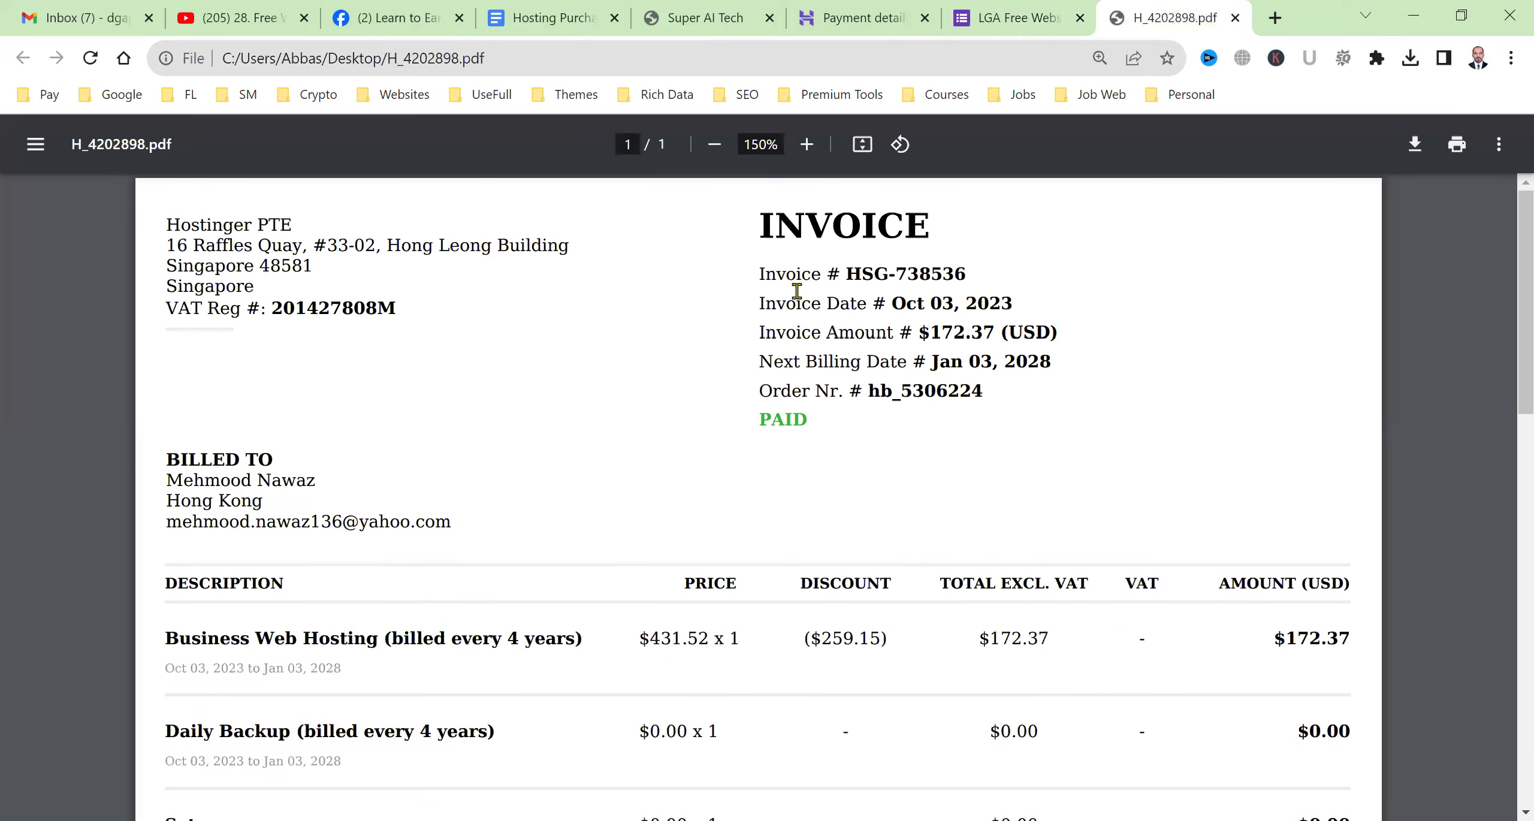
{"action": "left_click_drag", "start_coordinate": [851, 273], "coordinate": [971, 274]}
{"action": "key", "text": "ctrl+c"}
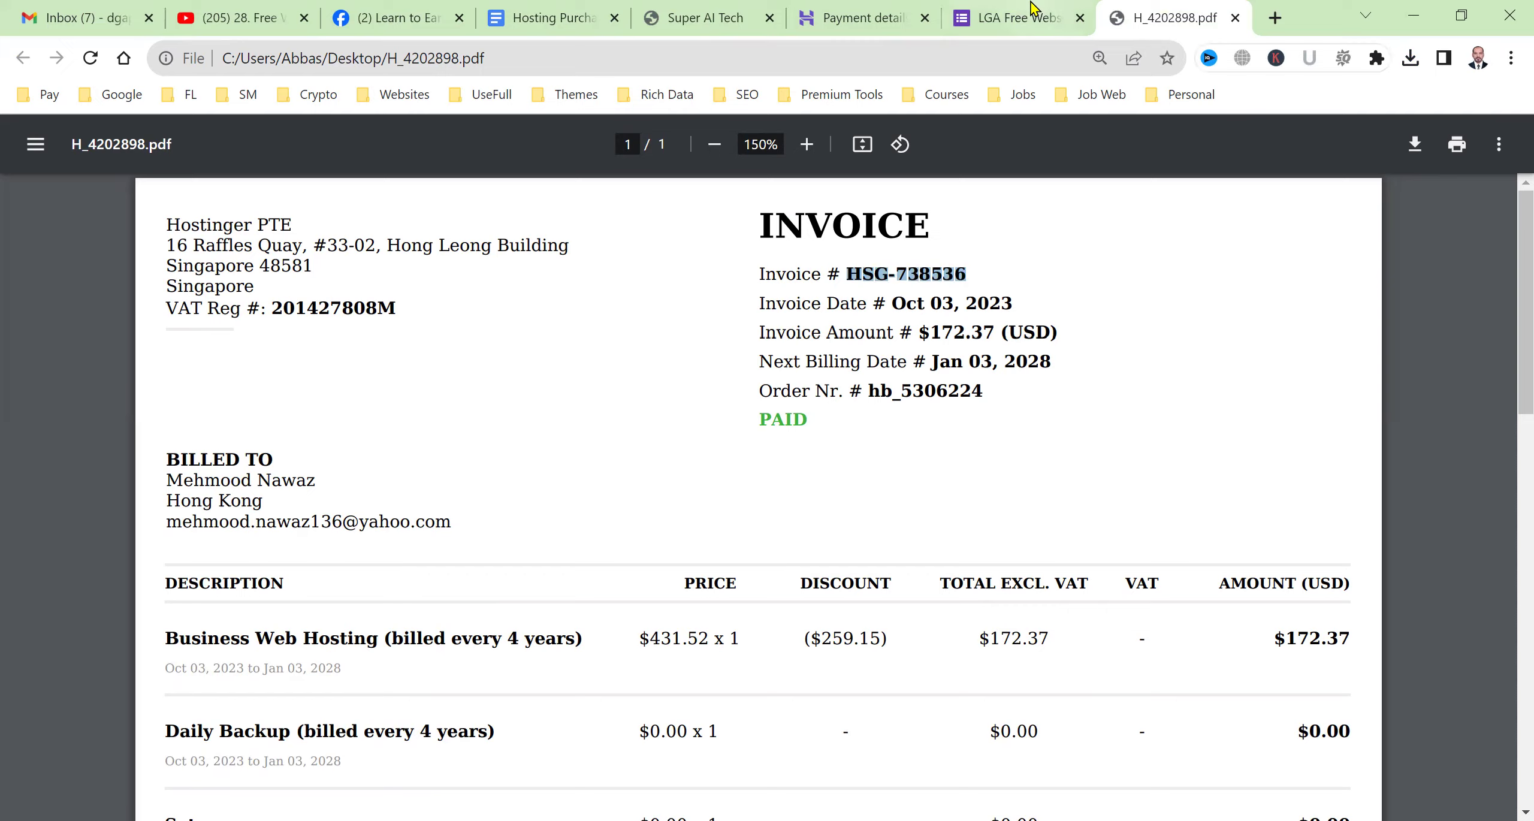
{"action": "left_click", "coordinate": [1018, 18]}
{"action": "left_click", "coordinate": [756, 497]}
{"action": "key", "text": "ctrl+v"}
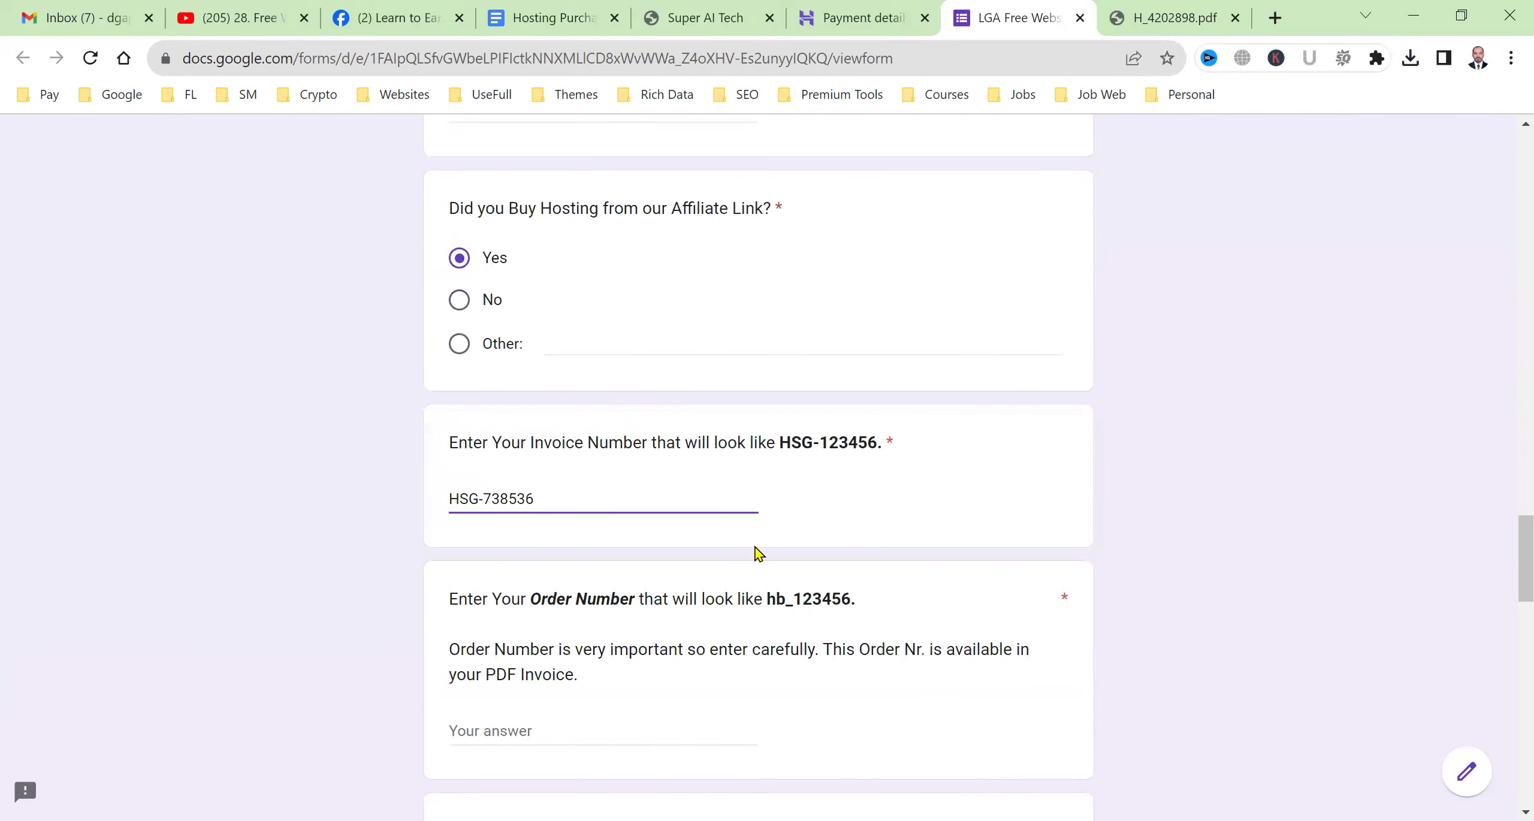
Copy the order number from the PDF into the Order Number answer.
{"action": "scroll", "coordinate": [736, 547], "scroll_direction": "down", "scroll_amount": 3}
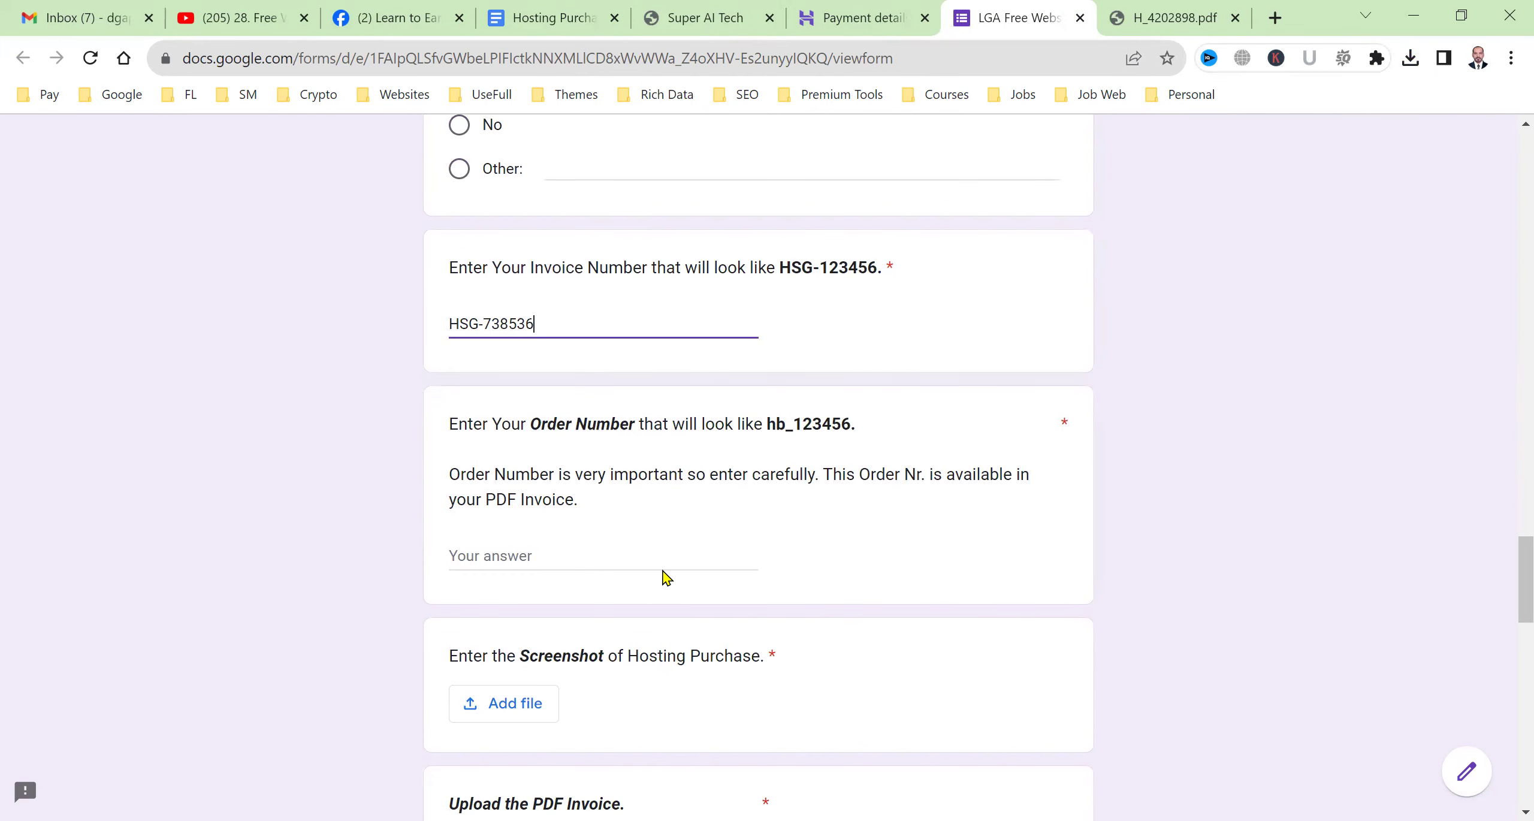
{"action": "left_click", "coordinate": [1133, 10]}
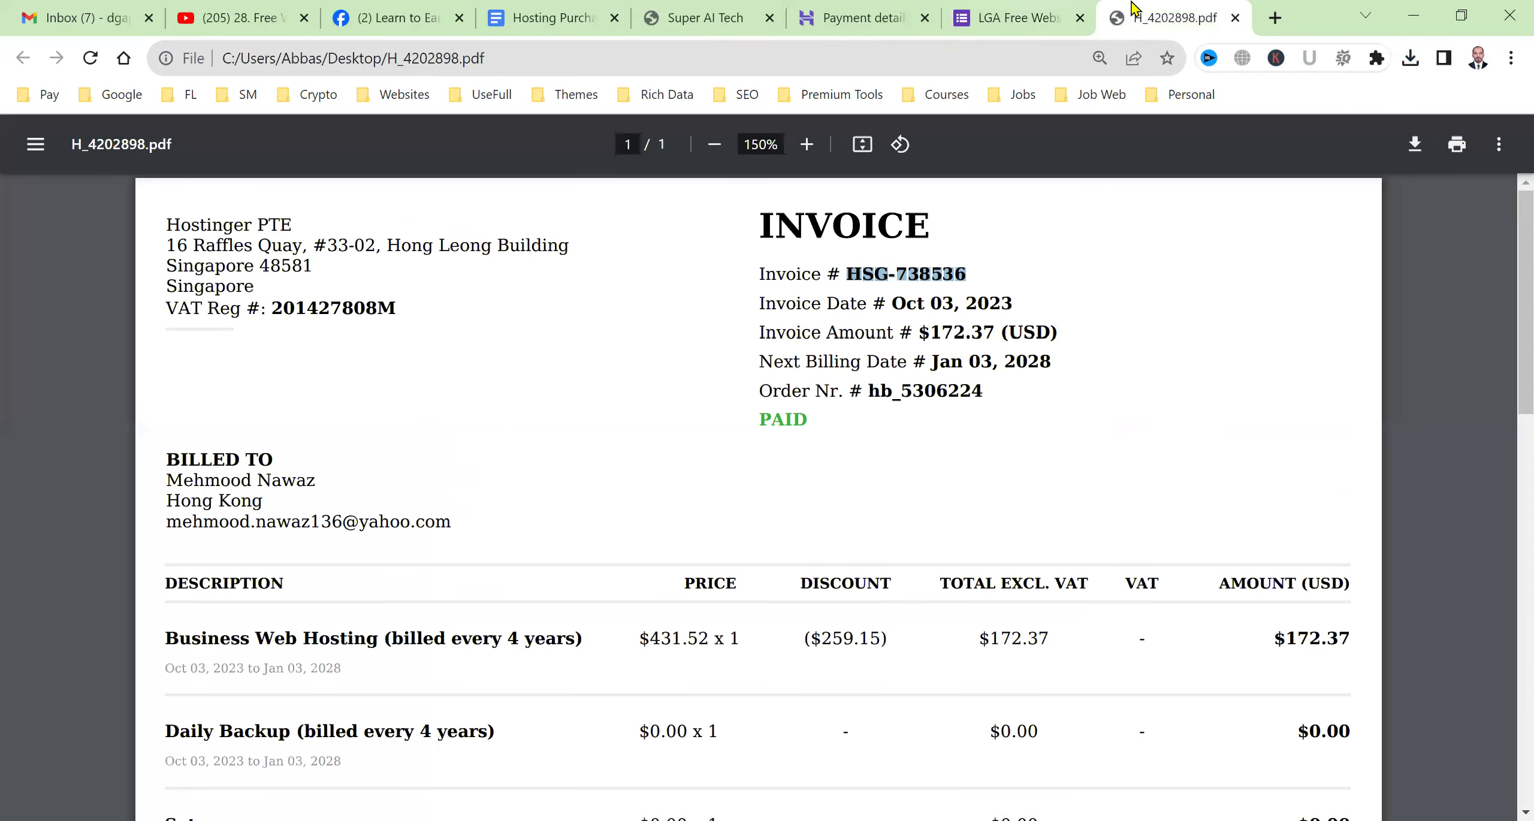
{"action": "left_click_drag", "start_coordinate": [777, 394], "coordinate": [984, 390]}
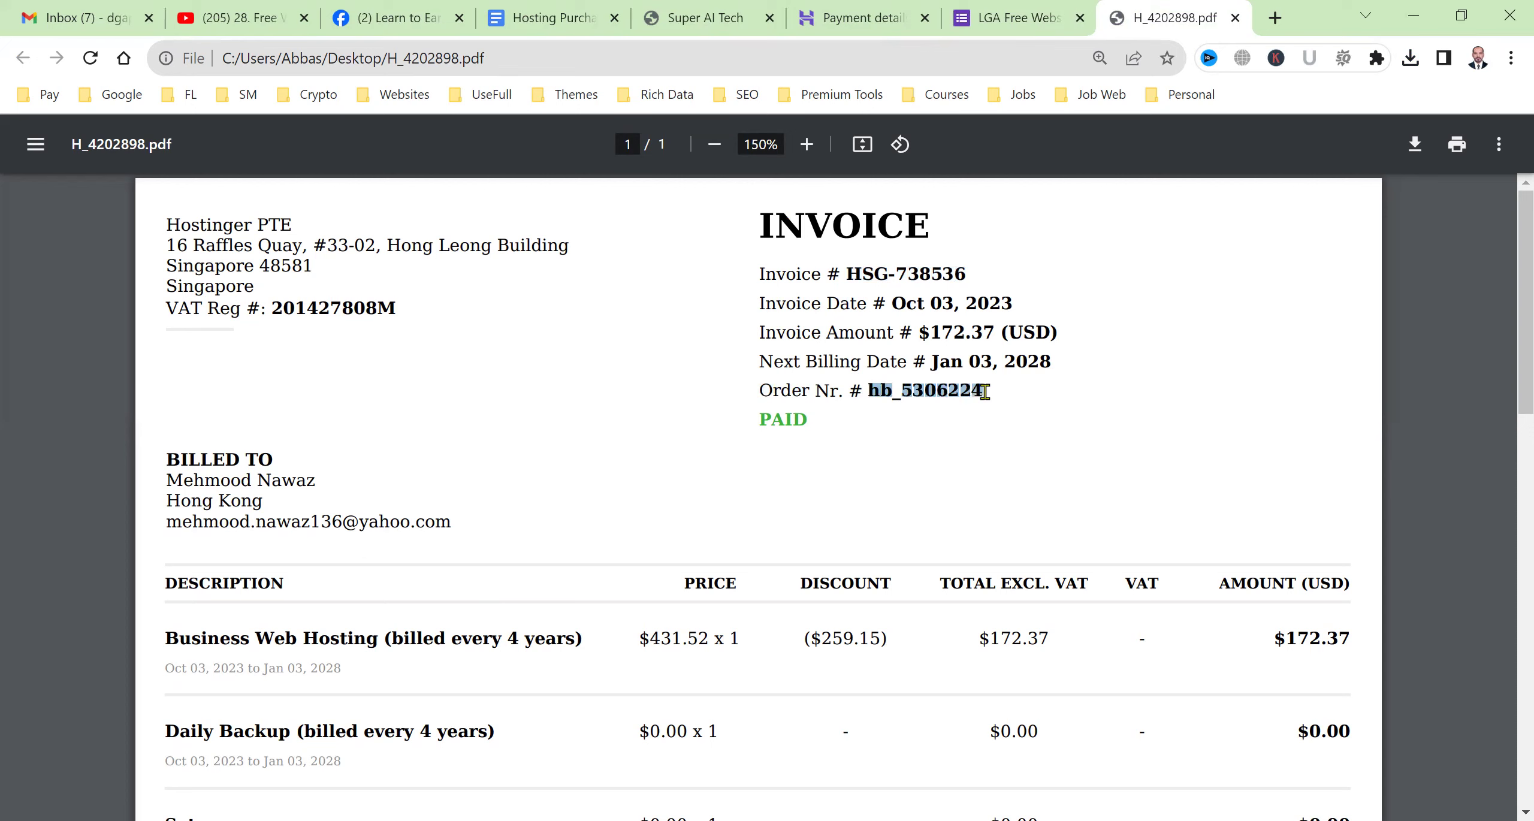
{"action": "left_click", "coordinate": [1016, 7]}
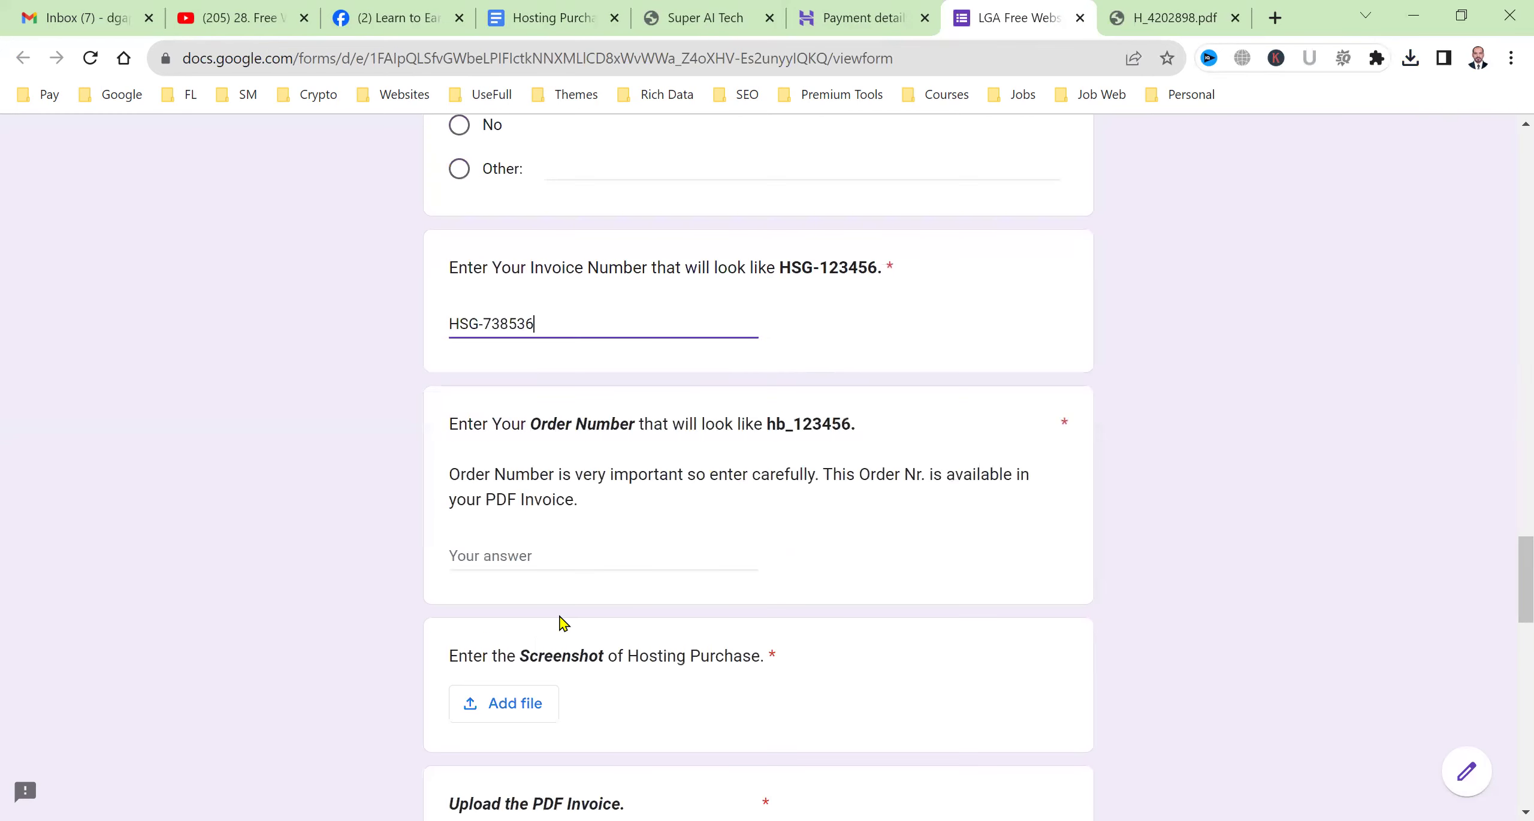
{"action": "left_click", "coordinate": [556, 552]}
{"action": "key", "text": "ctrl+v"}
{"action": "scroll", "coordinate": [621, 608], "scroll_direction": "down", "scroll_amount": 3}
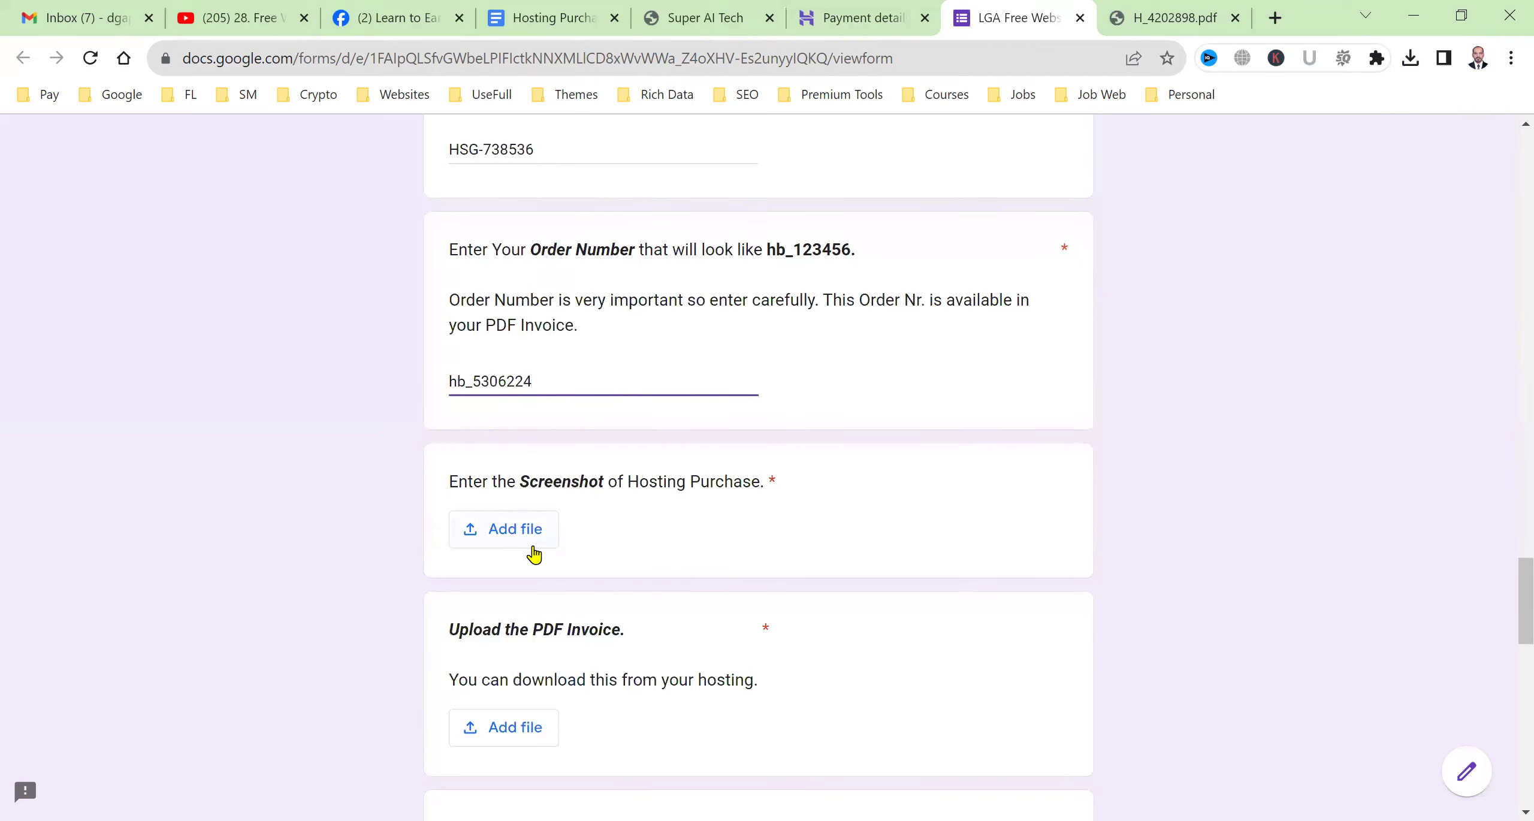
Upload the AB1 screenshot from the Desktop as the hosting purchase screenshot.
{"action": "left_click", "coordinate": [532, 548]}
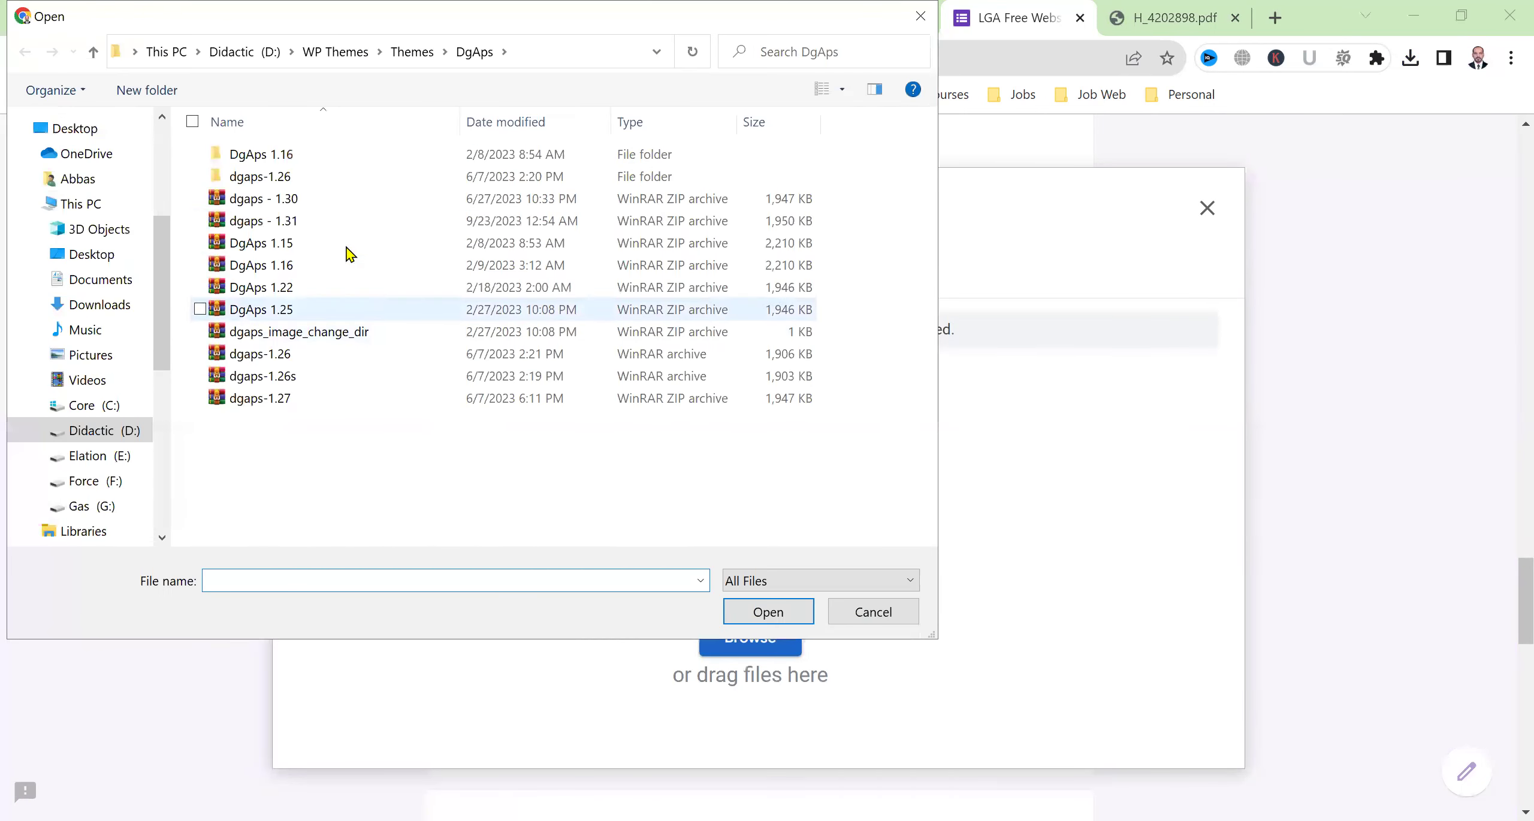
{"action": "left_click", "coordinate": [90, 254]}
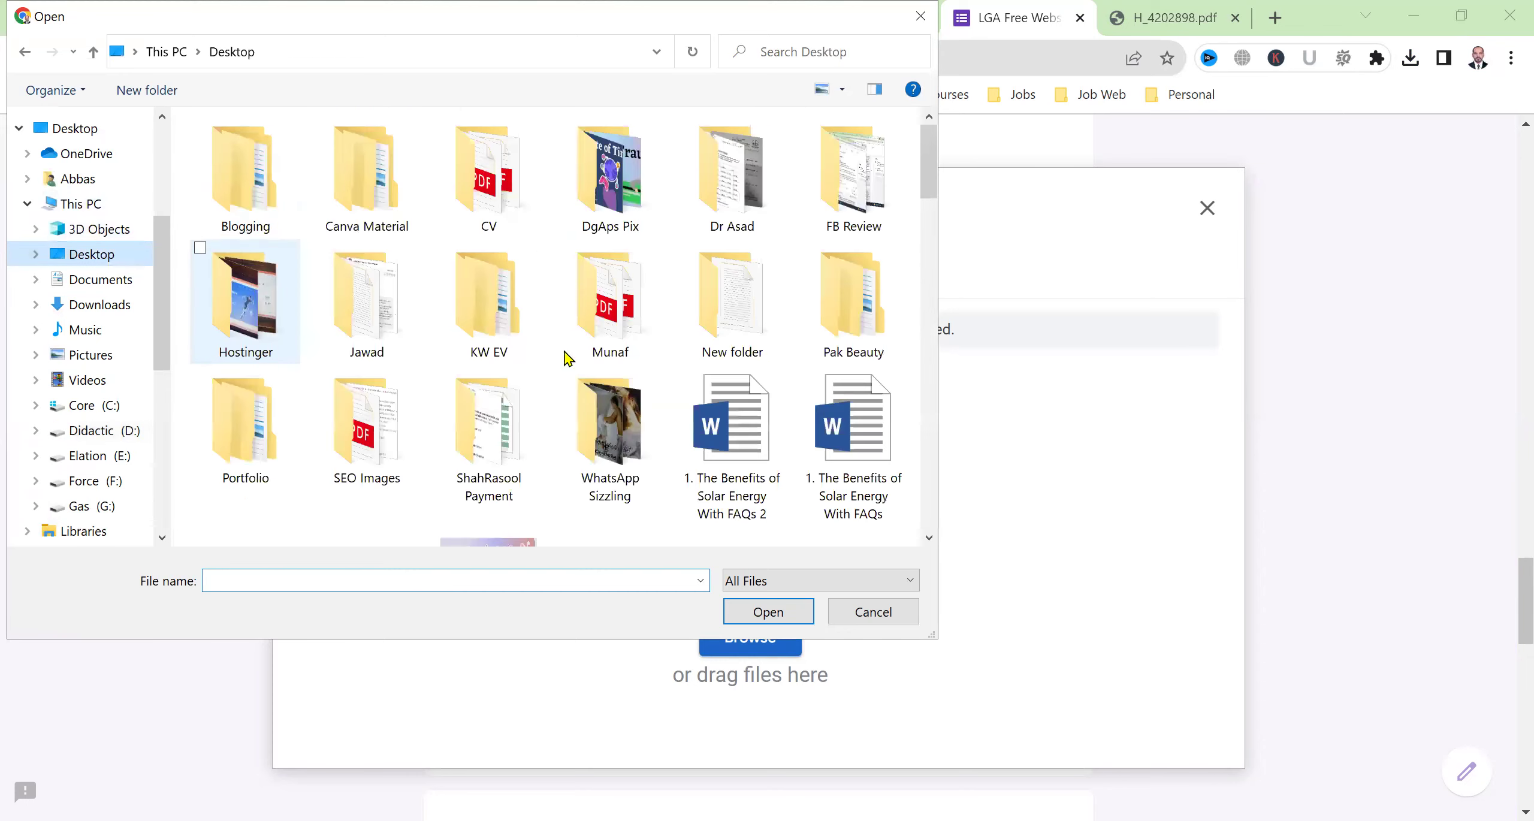
{"action": "scroll", "coordinate": [795, 387], "scroll_direction": "down", "scroll_amount": 3}
{"action": "scroll", "coordinate": [796, 387], "scroll_direction": "down", "scroll_amount": 3}
{"action": "scroll", "coordinate": [780, 387], "scroll_direction": "up", "scroll_amount": 2}
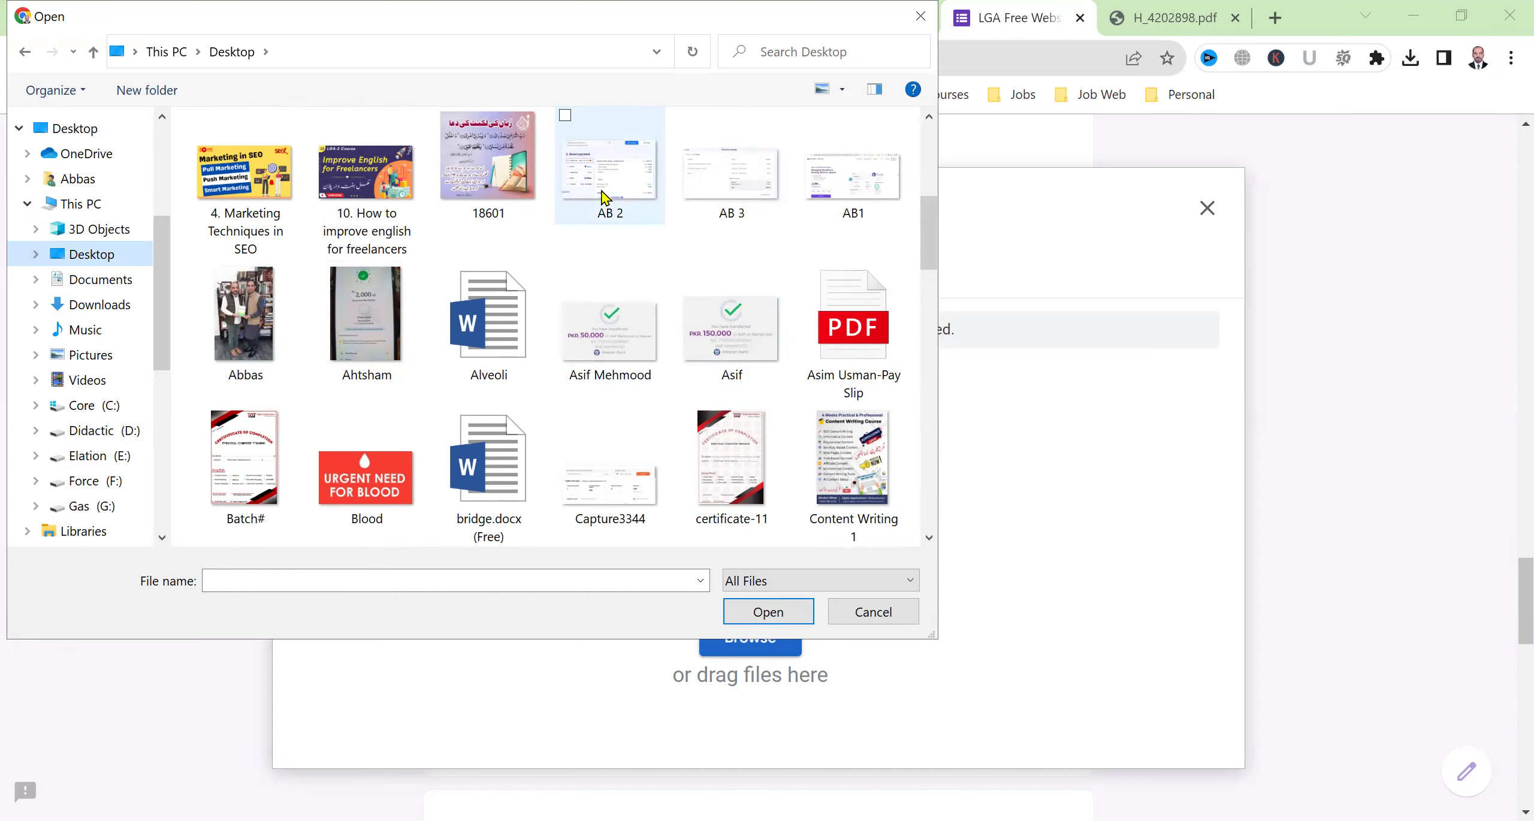
{"action": "left_click", "coordinate": [853, 193]}
{"action": "key", "text": "Return"}
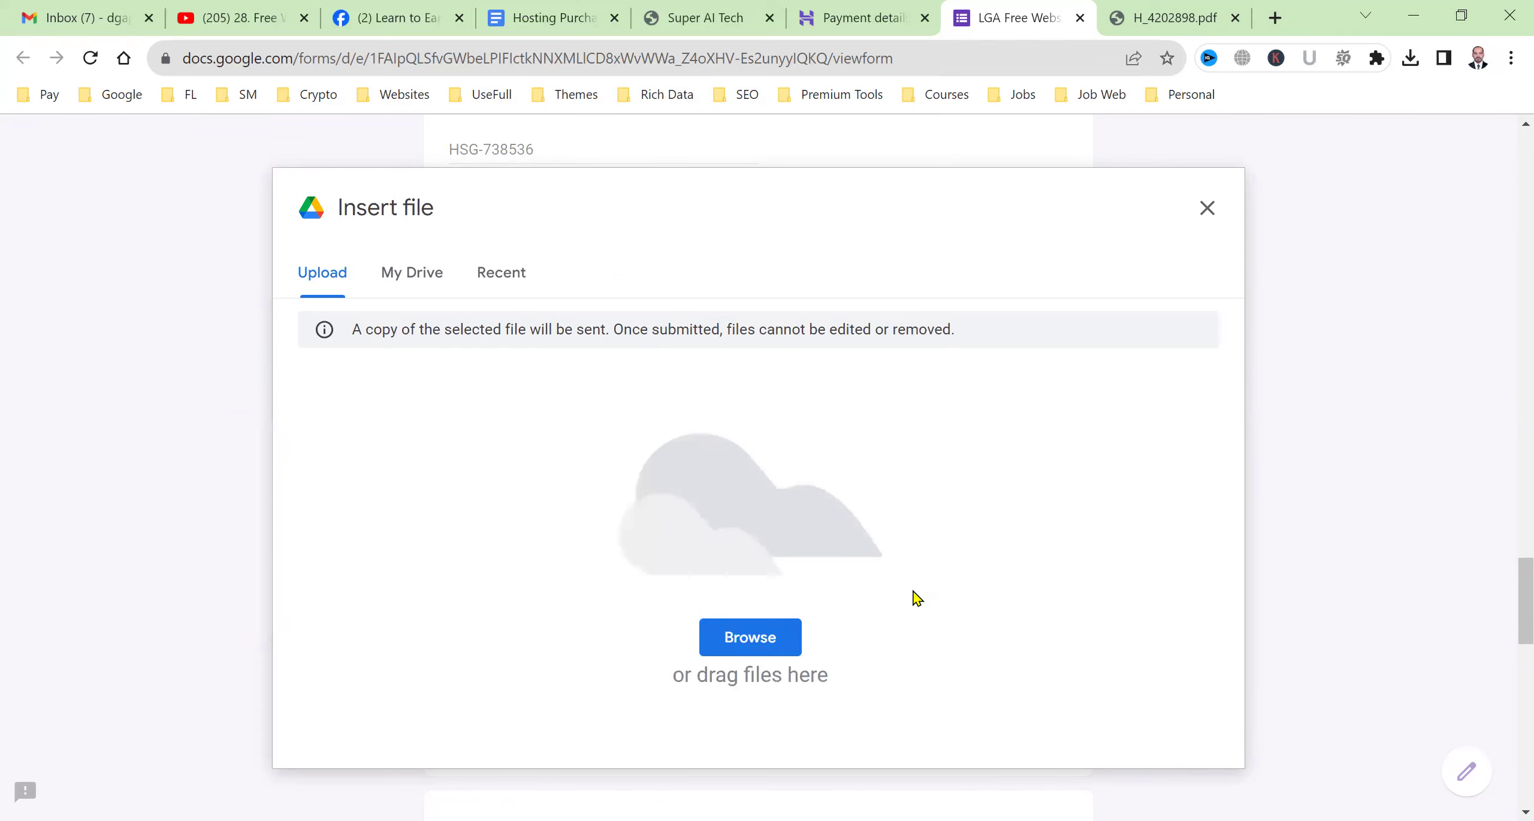
{"action": "scroll", "coordinate": [541, 626], "scroll_direction": "down", "scroll_amount": 3}
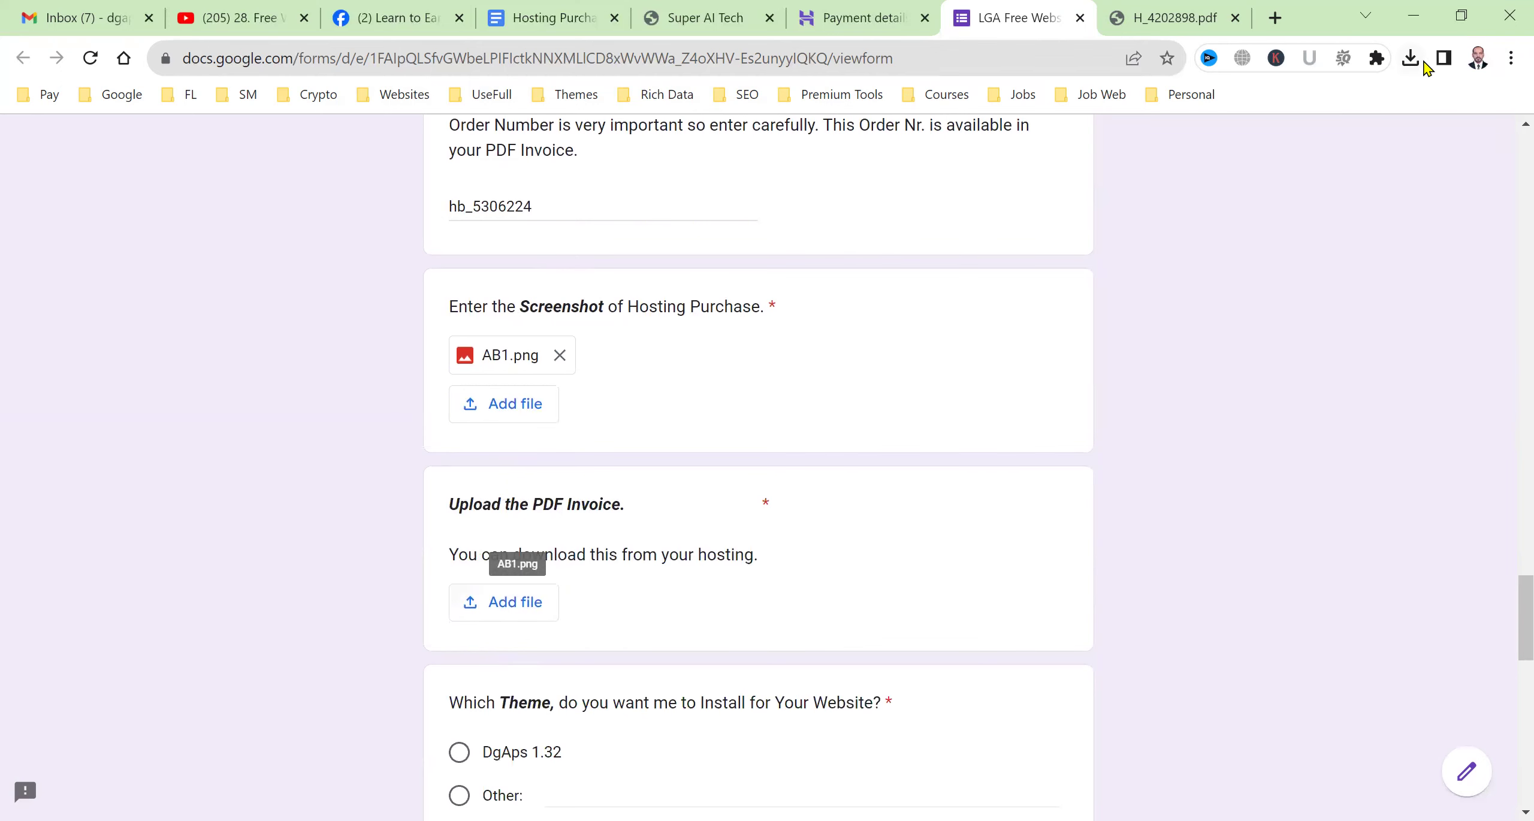
Upload the H_4202898.pdf invoice and pick DgAps 1.32 as the theme.
{"action": "left_click", "coordinate": [1168, 18]}
{"action": "left_click", "coordinate": [1032, 15]}
{"action": "left_click", "coordinate": [470, 602]}
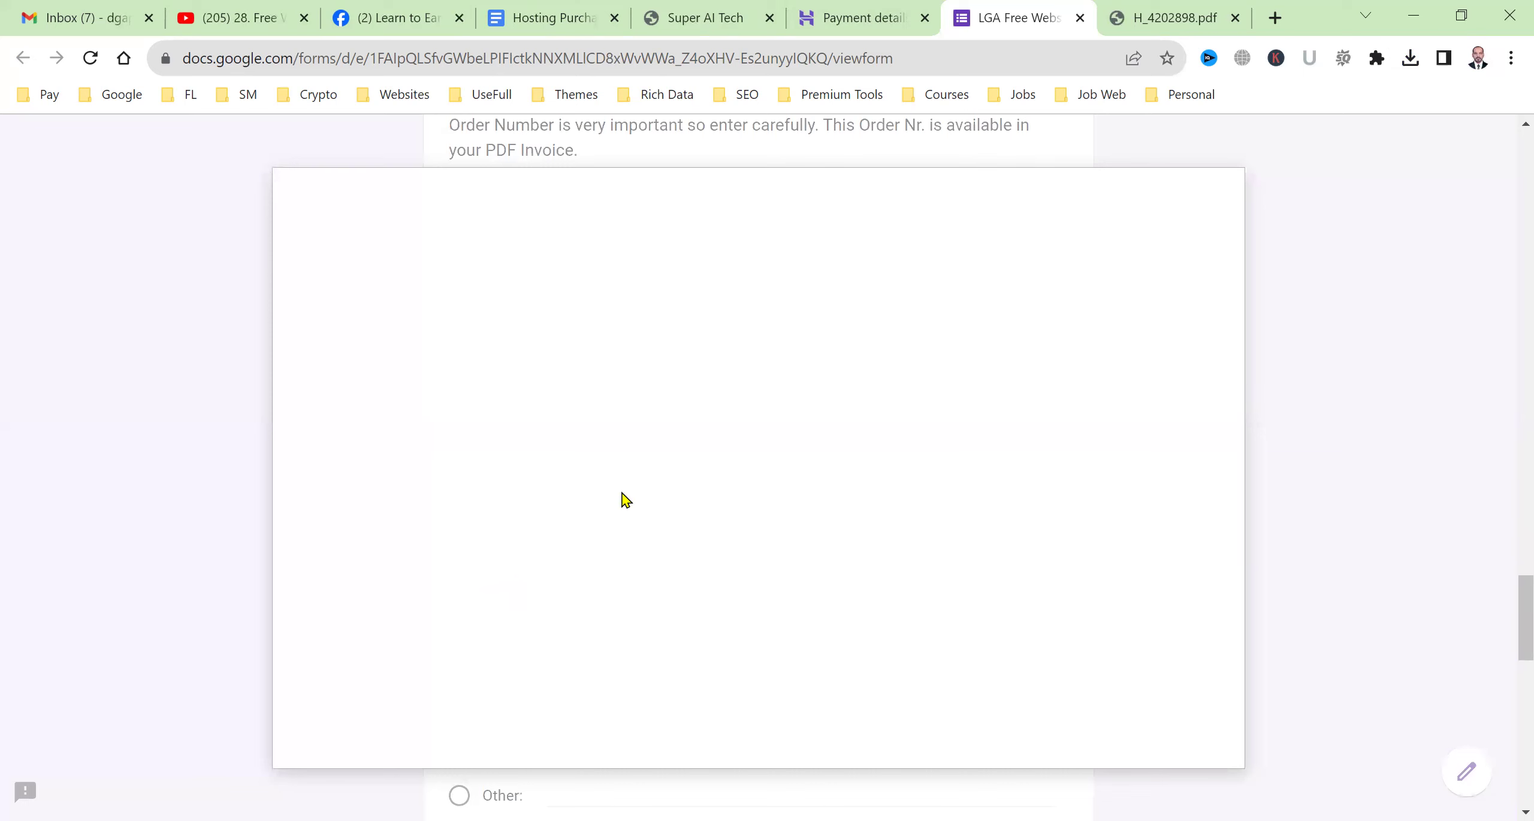
{"action": "left_click", "coordinate": [749, 620]}
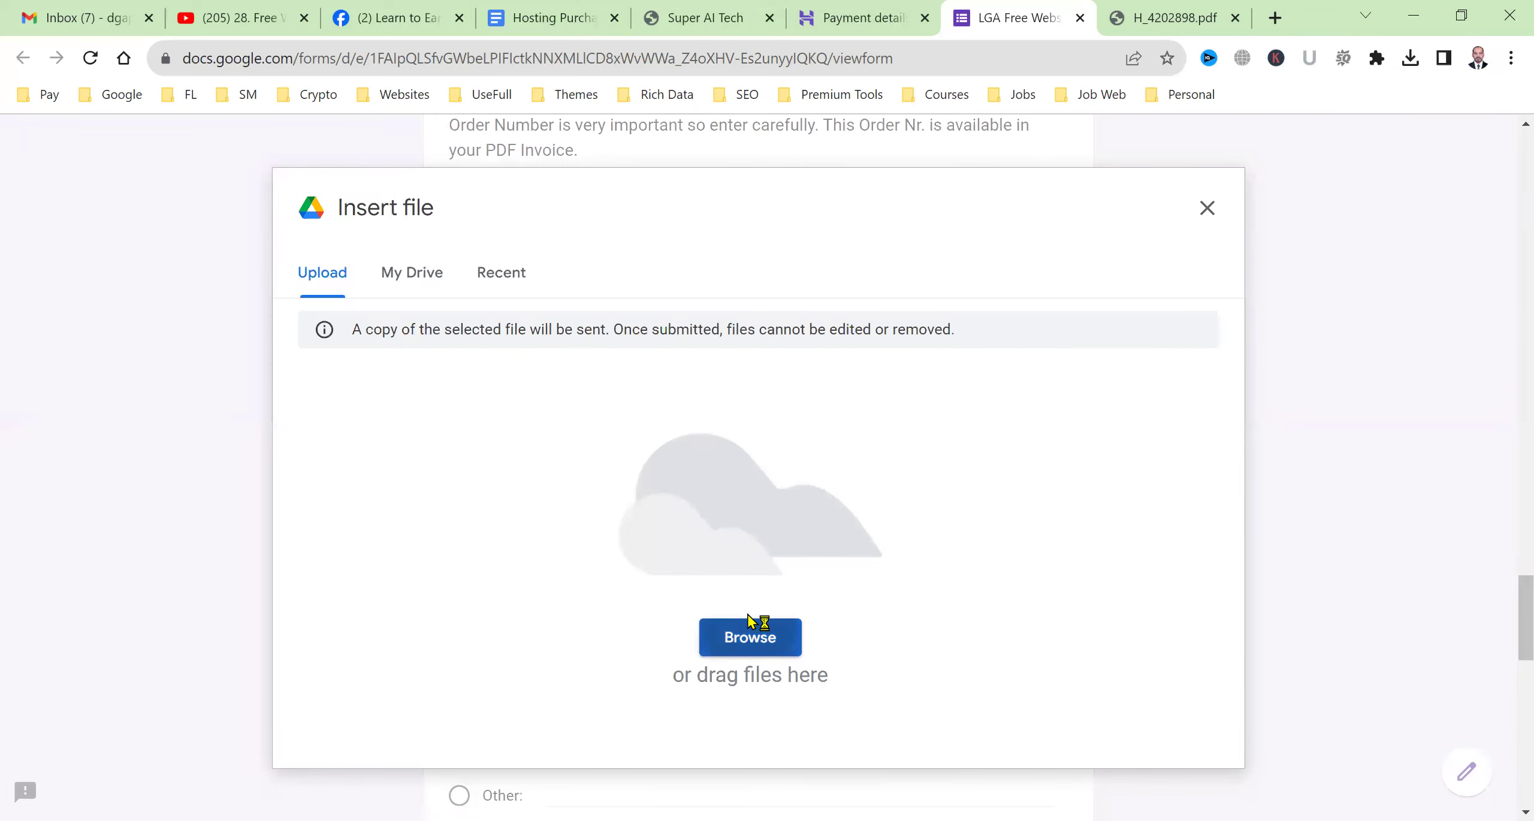
{"action": "left_click", "coordinate": [640, 403]}
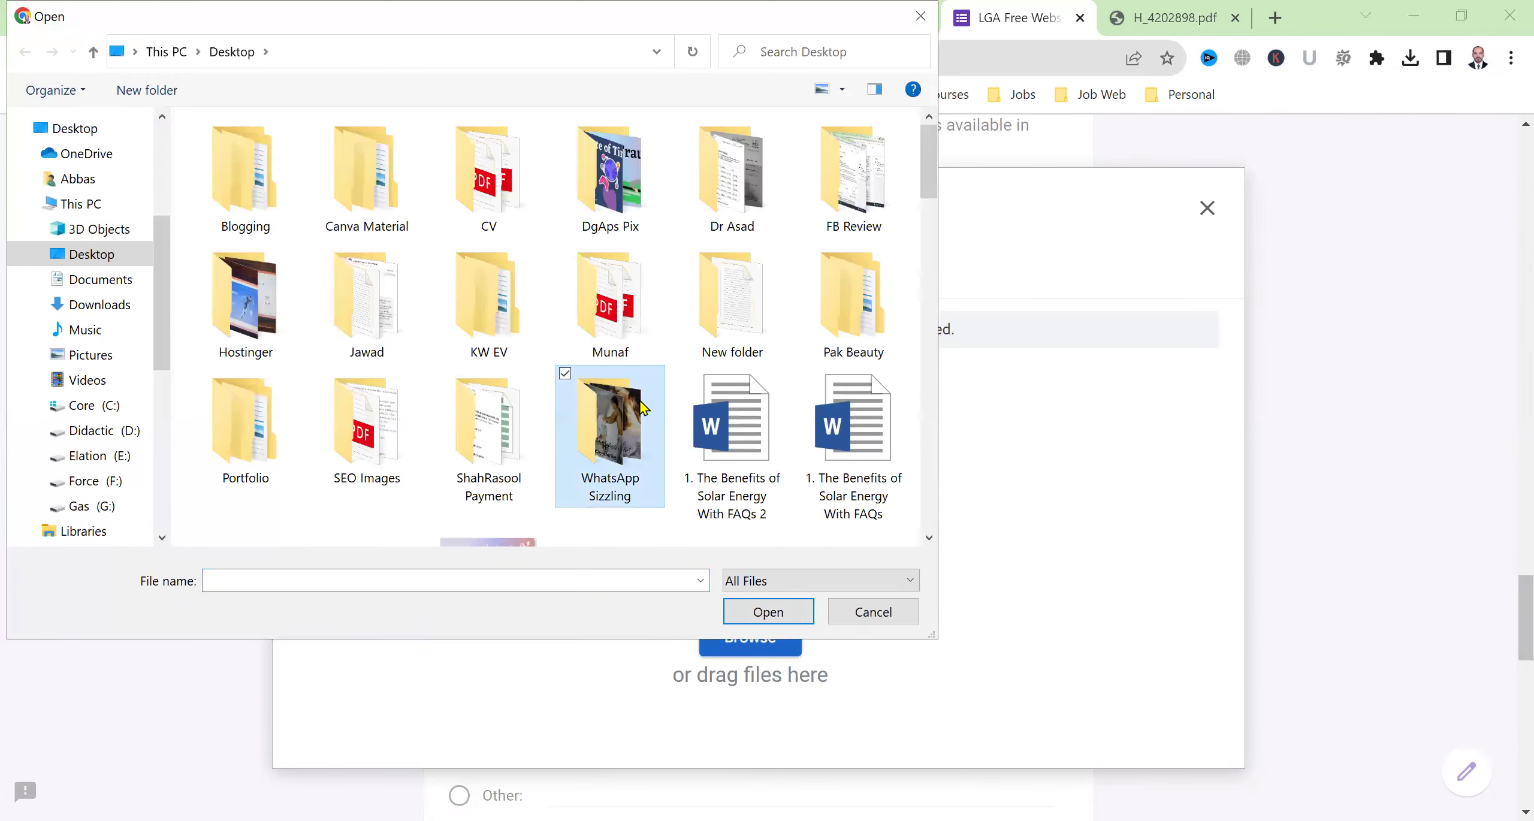
{"action": "key", "text": "h"}
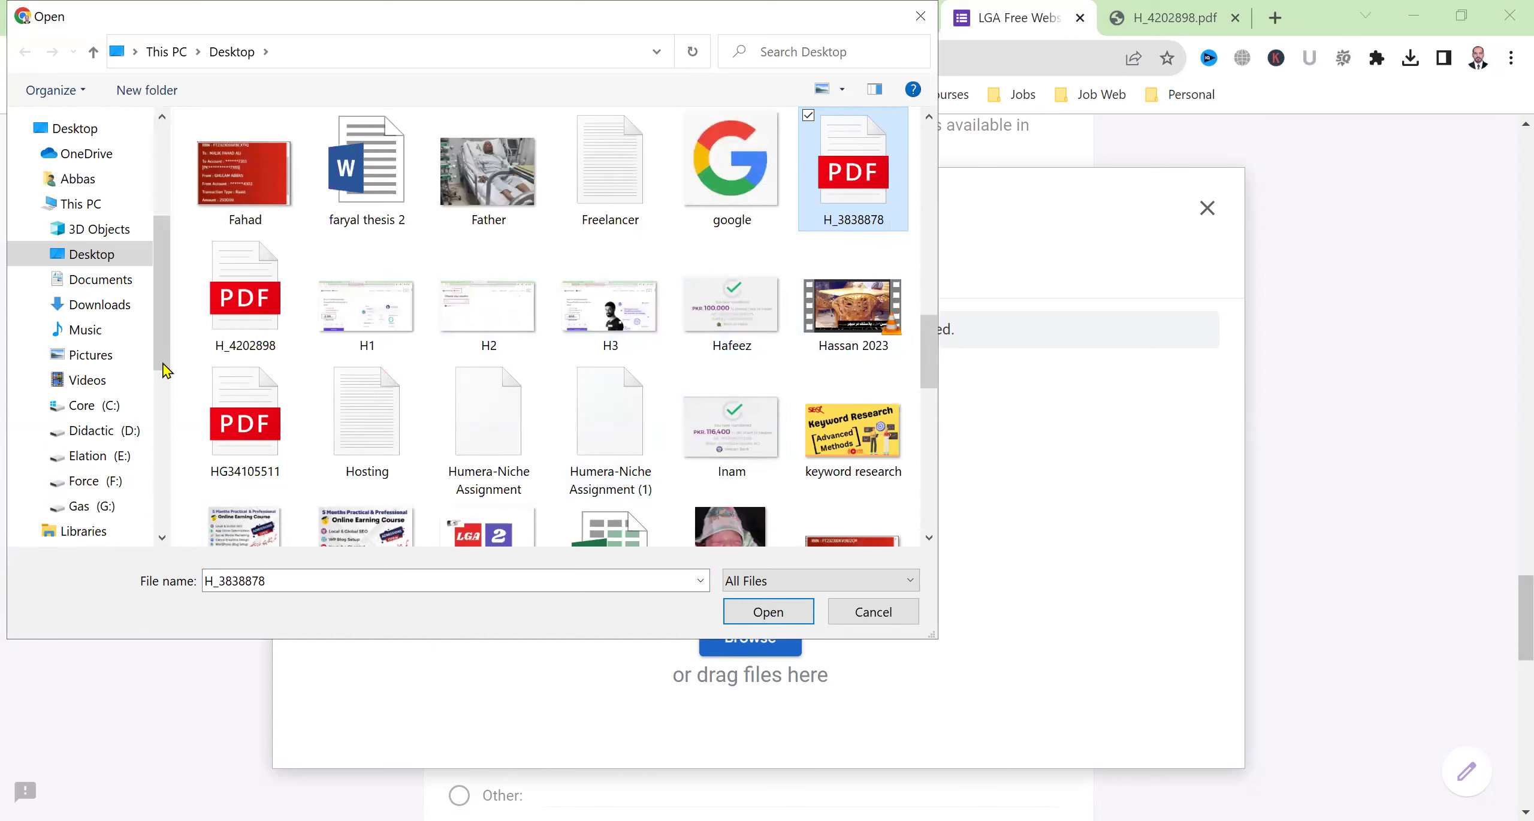
{"action": "left_click", "coordinate": [261, 308]}
{"action": "key", "text": "Return"}
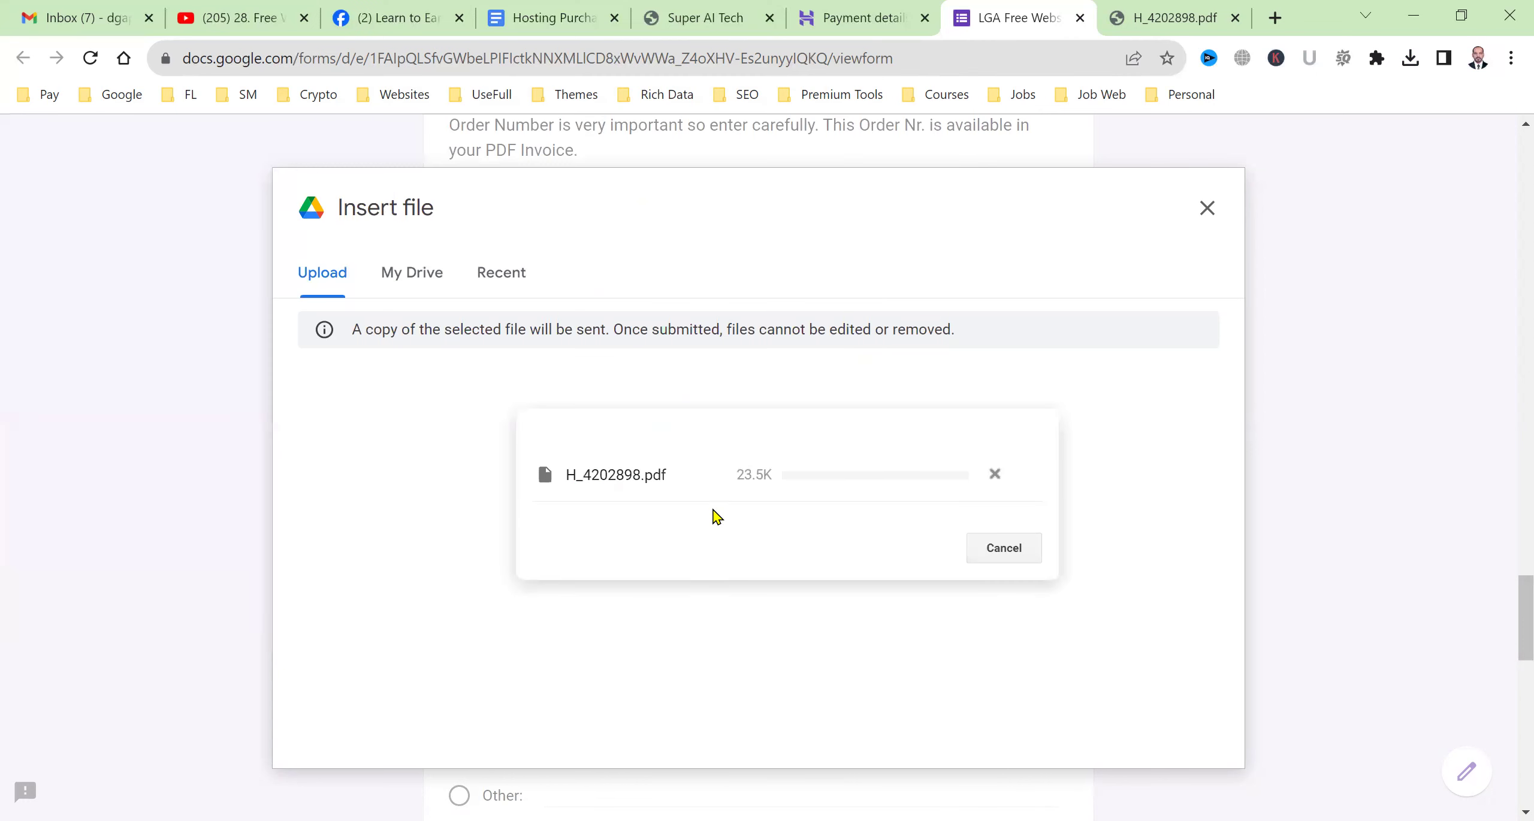
{"action": "scroll", "coordinate": [941, 557], "scroll_direction": "down", "scroll_amount": 5}
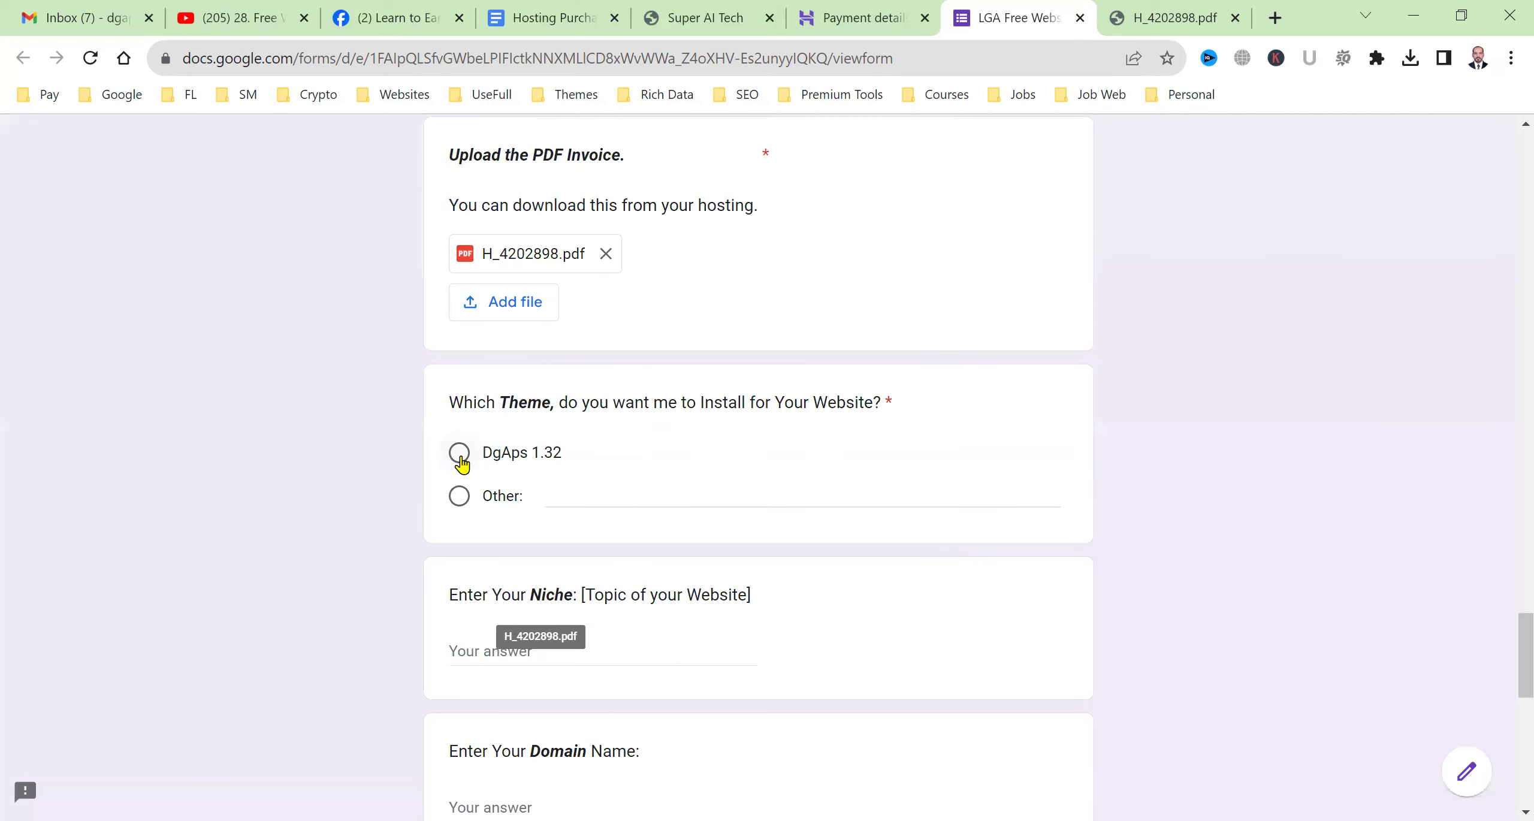
{"action": "left_click", "coordinate": [460, 456]}
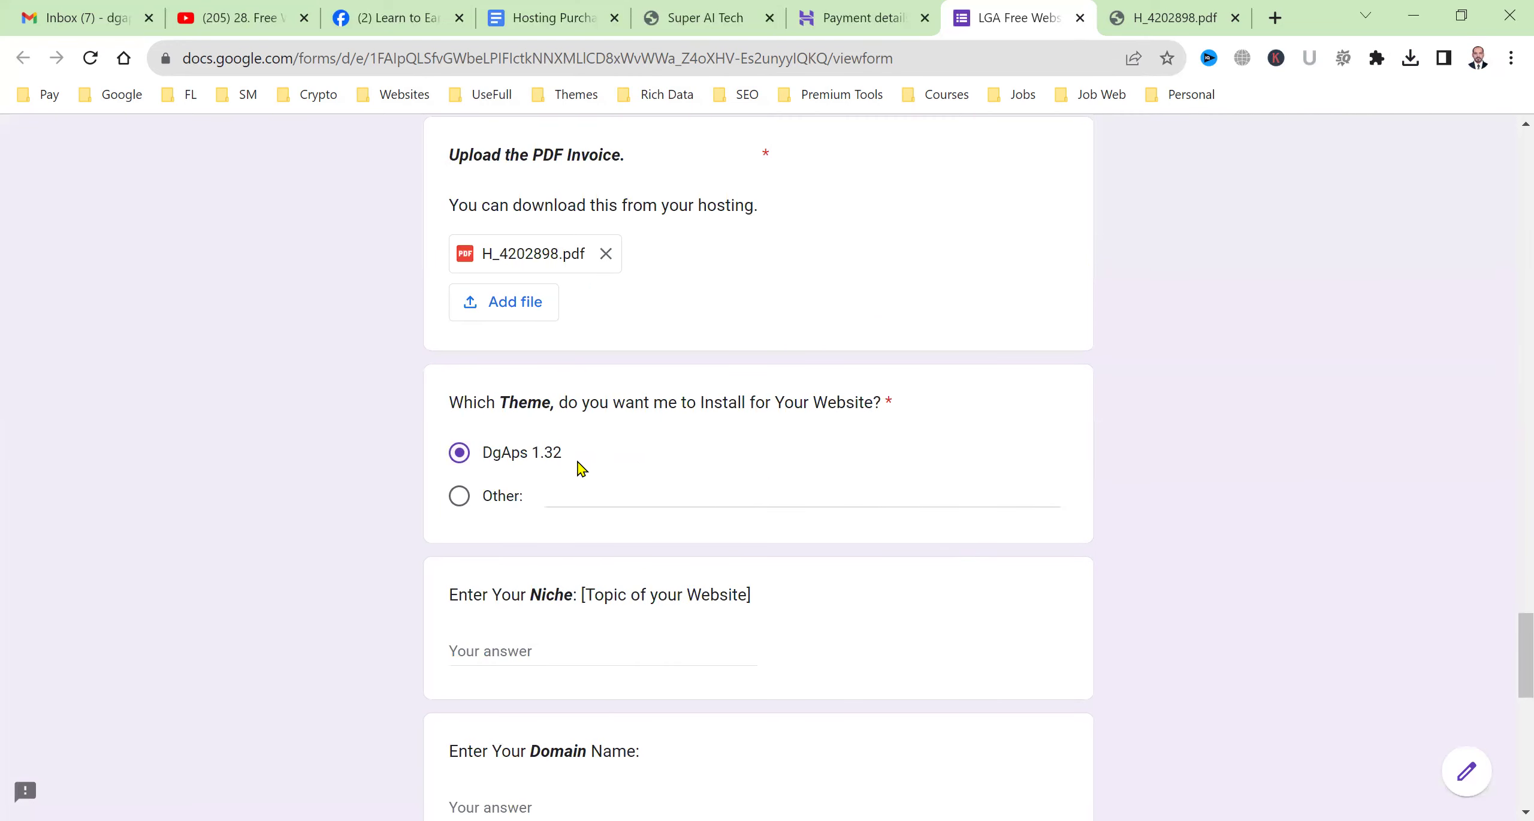
Answer Niche with 'AI Technology' and Domain Name with 'superaitech.com'.
{"action": "scroll", "coordinate": [539, 599], "scroll_direction": "down", "scroll_amount": 3}
{"action": "left_click", "coordinate": [589, 470]}
{"action": "type", "text": "AI Technology"}
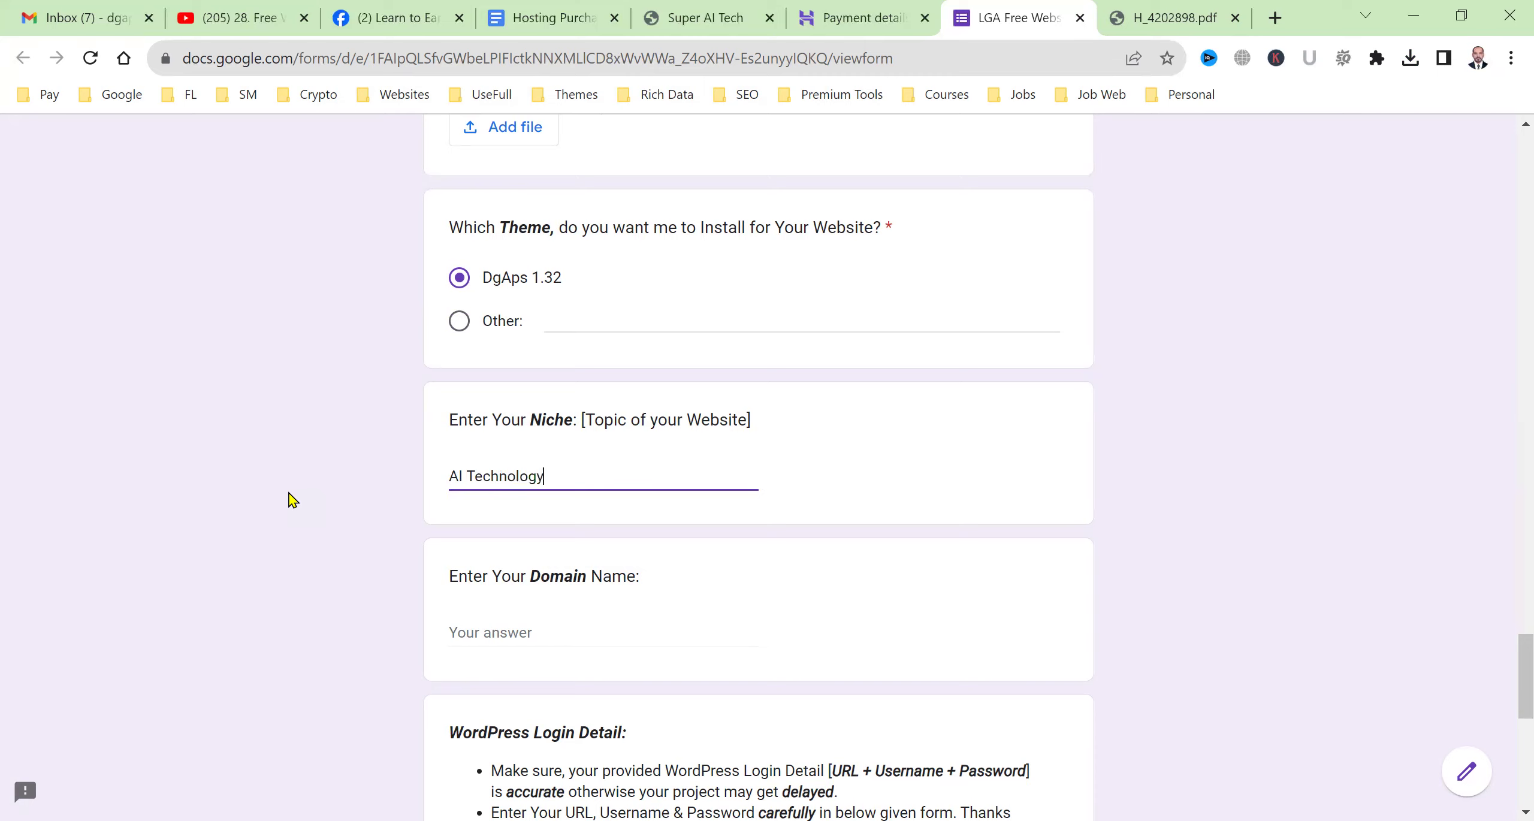
{"action": "key", "text": "Tab"}
{"action": "type", "text": "super"}
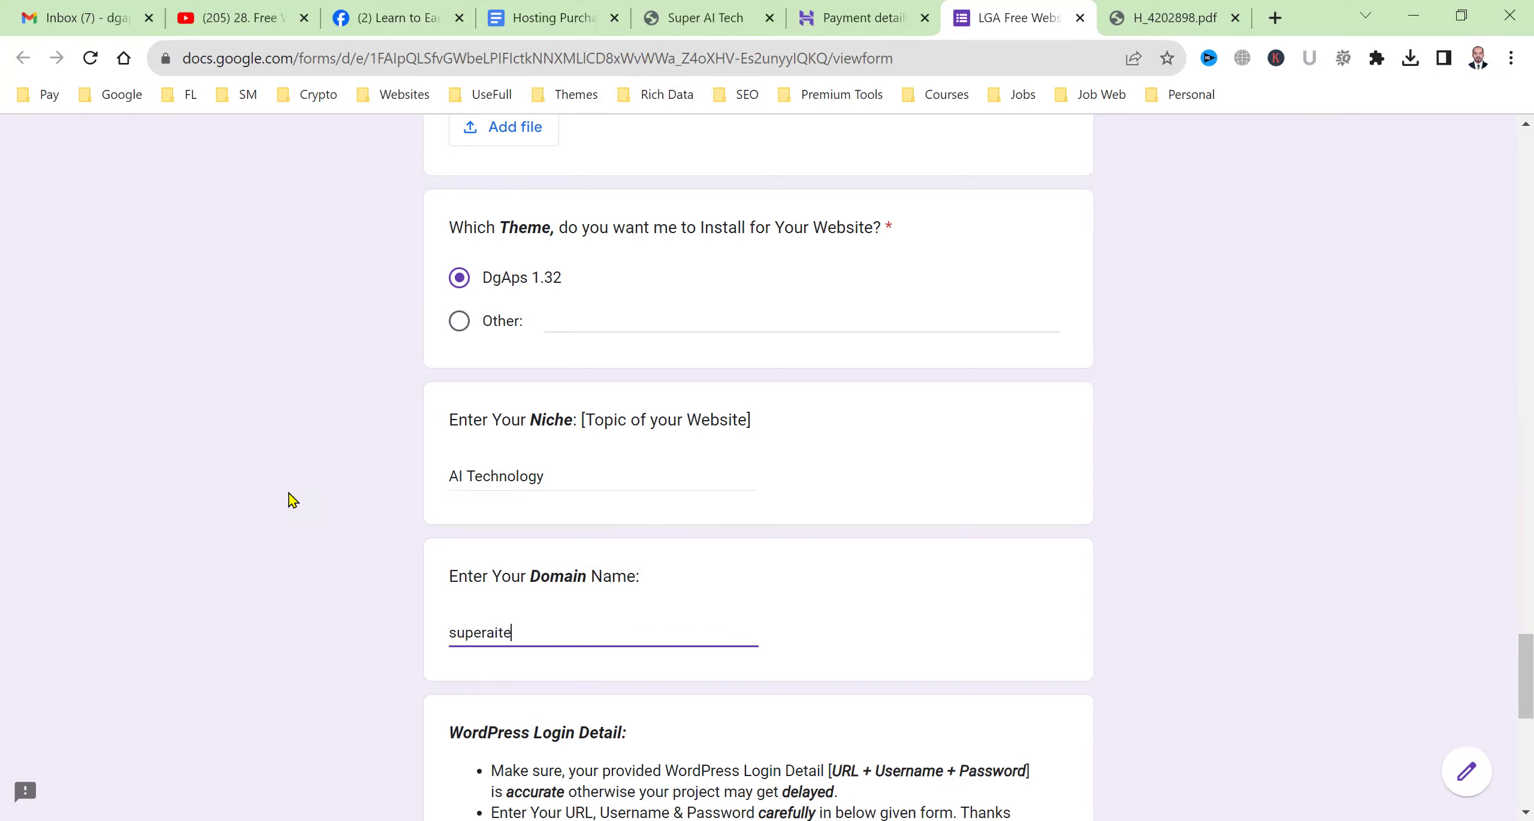
{"action": "type", "text": "aitech.com"}
{"action": "key", "text": "Tab"}
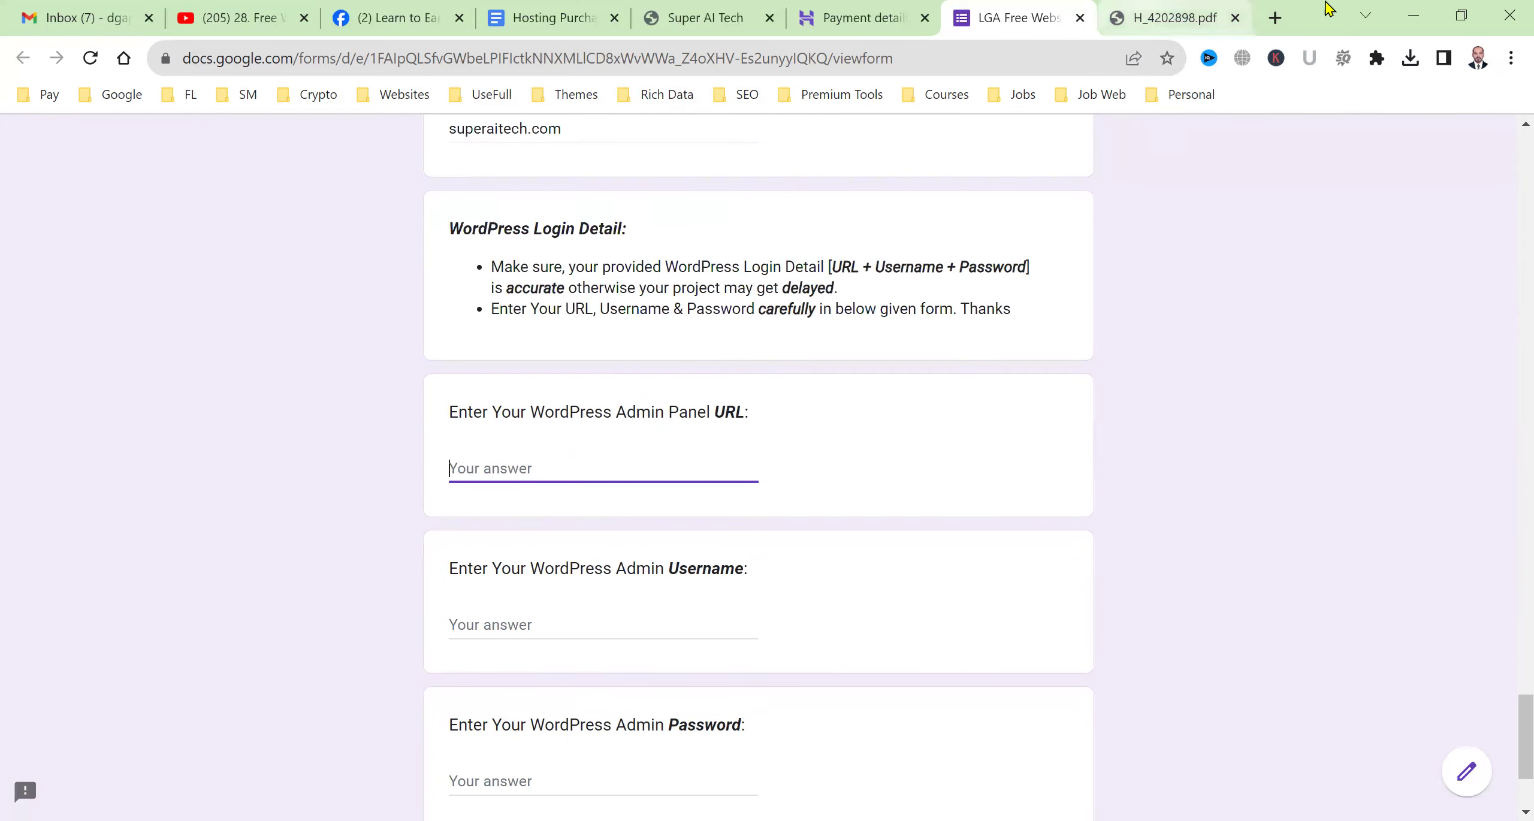
Load superaitech.com/wp-admin and paste its login URL into the admin panel URL answer.
{"action": "left_click", "coordinate": [1274, 18]}
{"action": "type", "text": "su"}
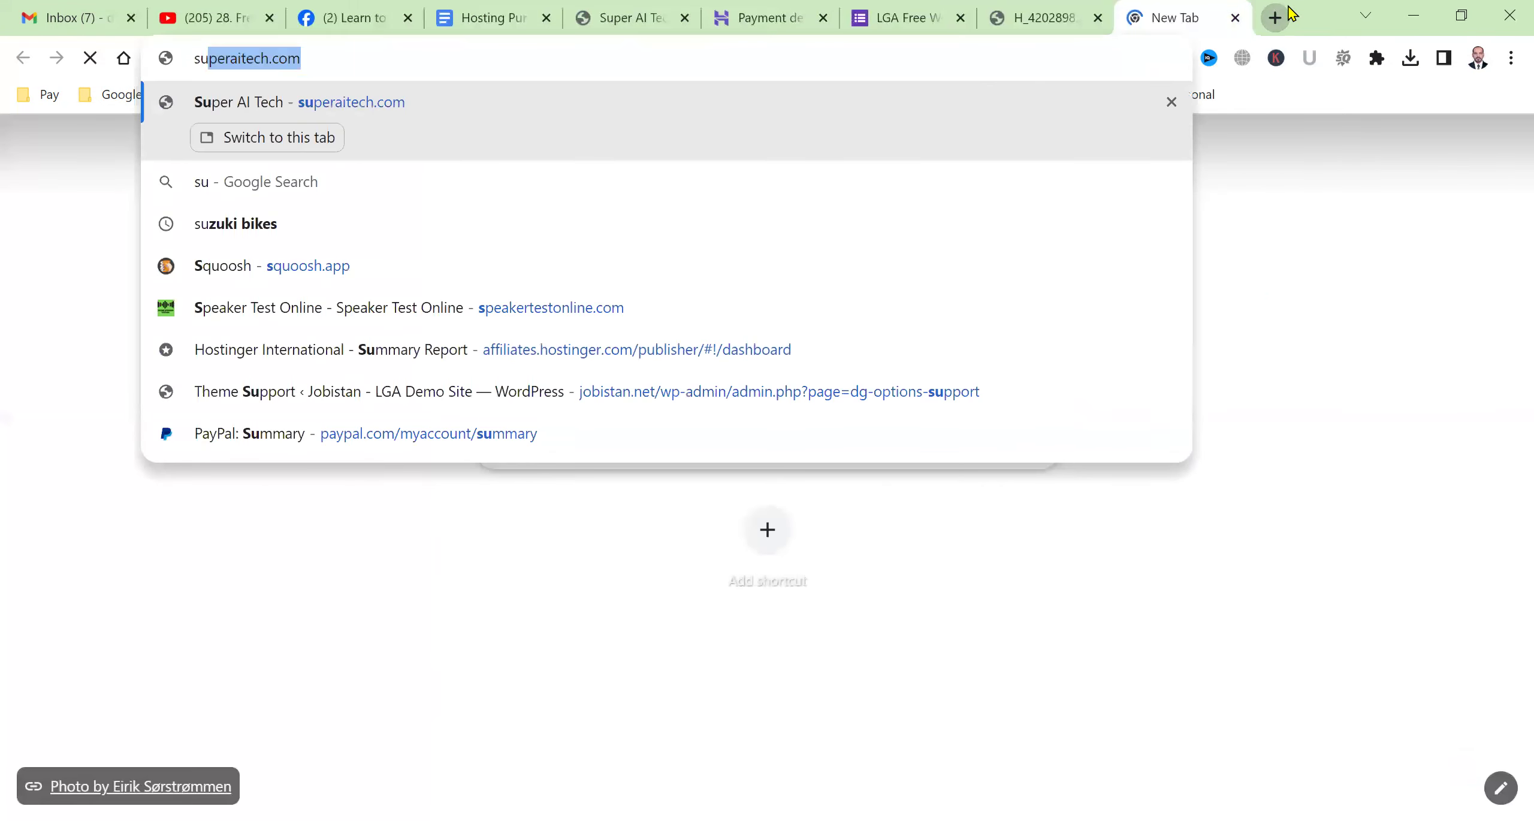
{"action": "type", "text": "p"}
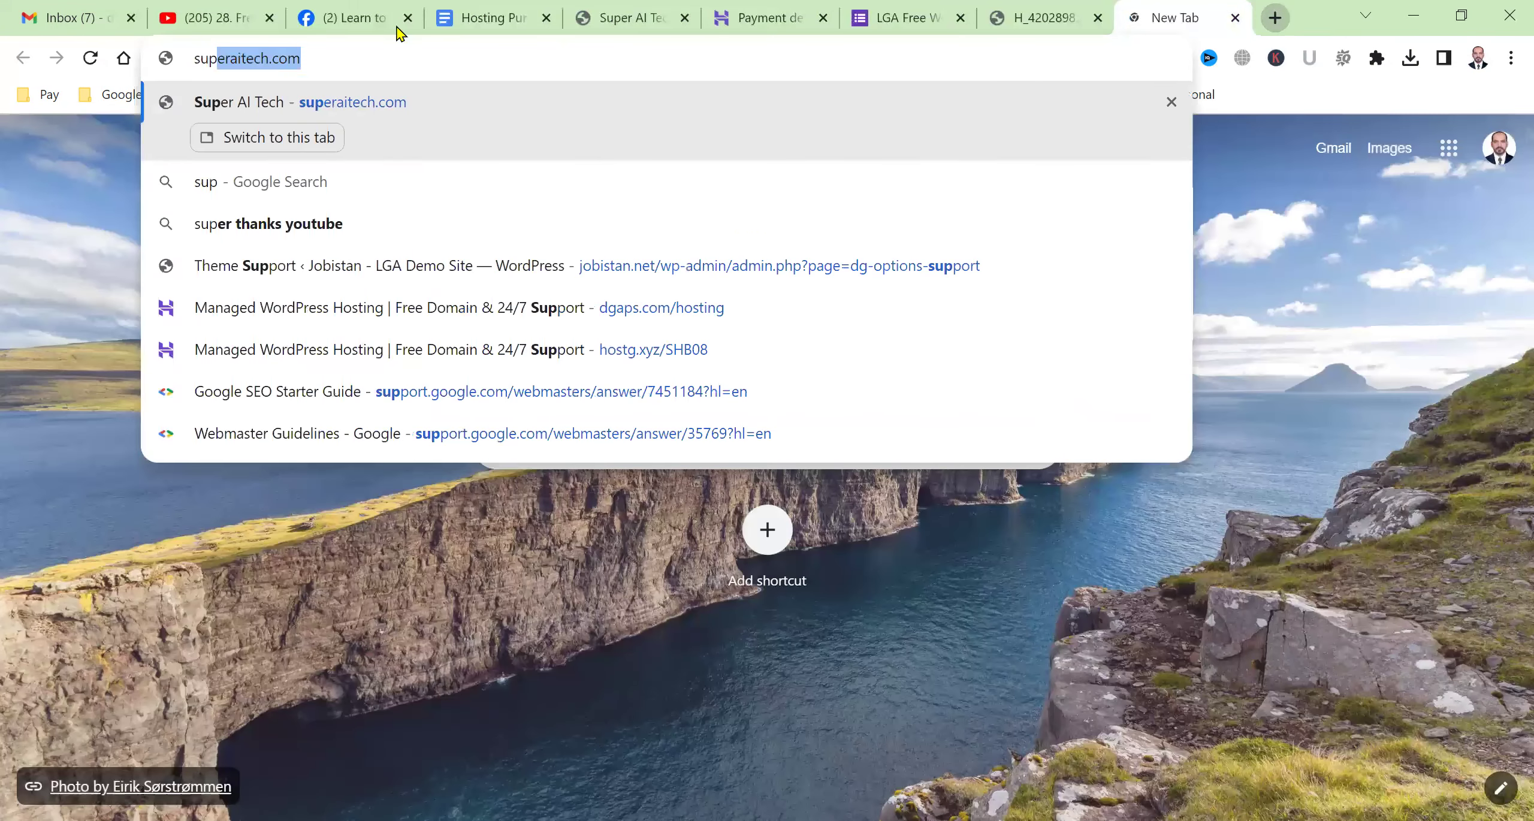
{"action": "key", "text": "Return"}
{"action": "left_click", "coordinate": [422, 54]}
{"action": "left_click", "coordinate": [422, 56]}
{"action": "type", "text": "/"}
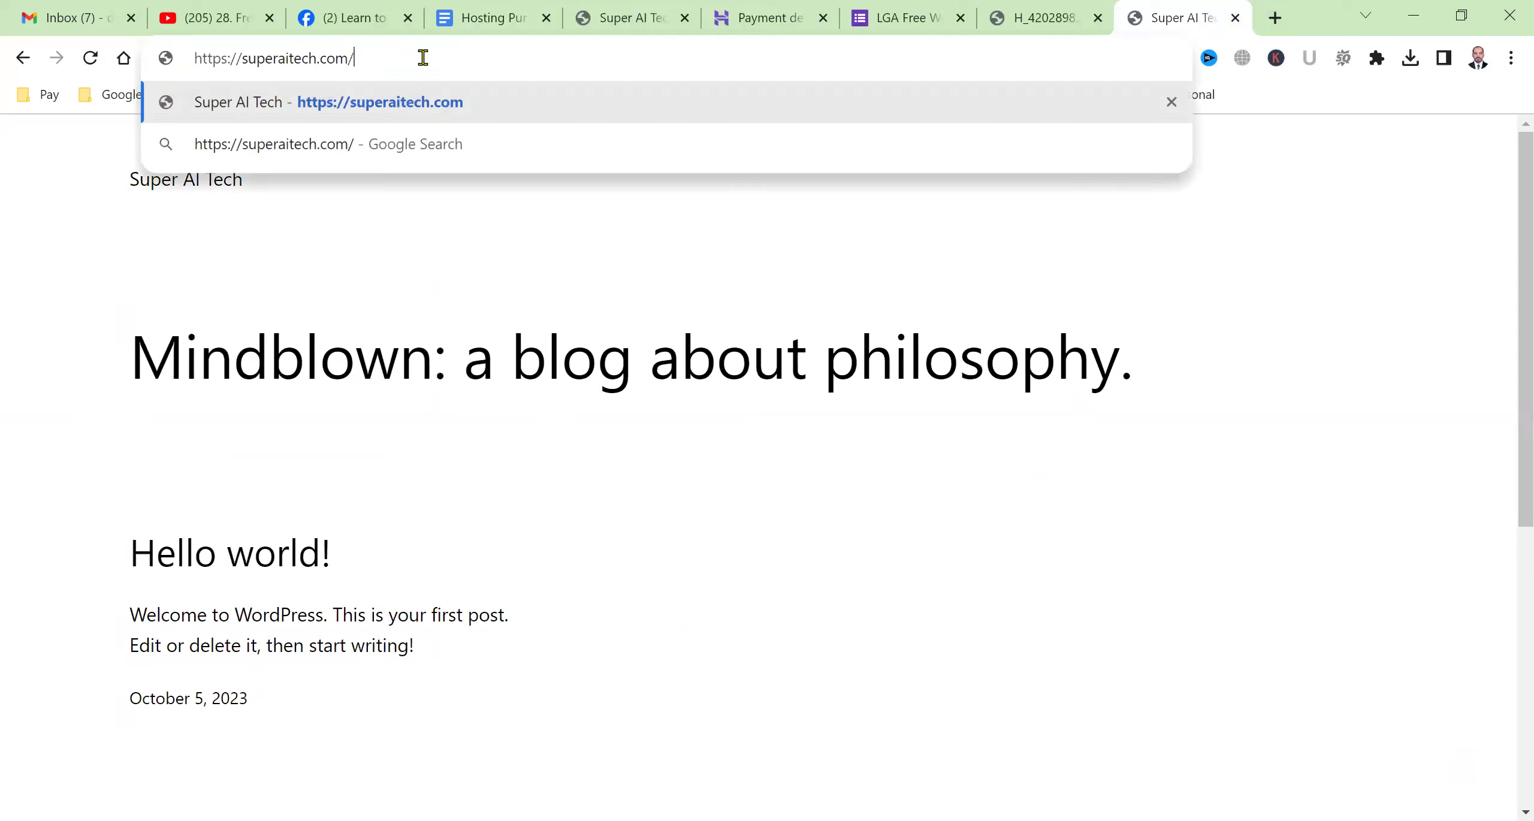
{"action": "type", "text": "wp-admin"}
{"action": "key", "text": "Return"}
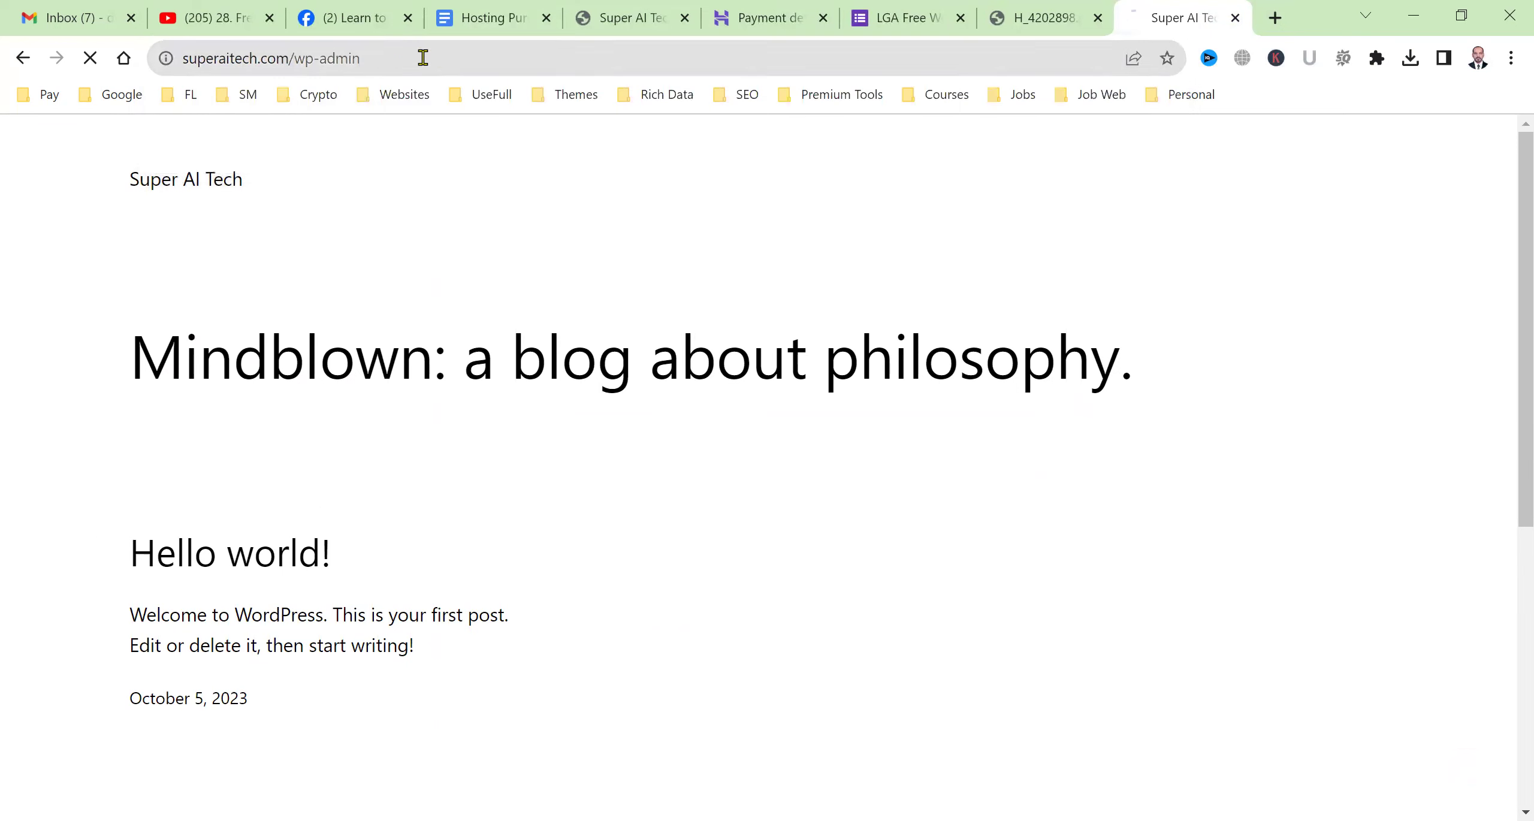
{"action": "left_click", "coordinate": [423, 58]}
{"action": "key", "text": "ctrl+c"}
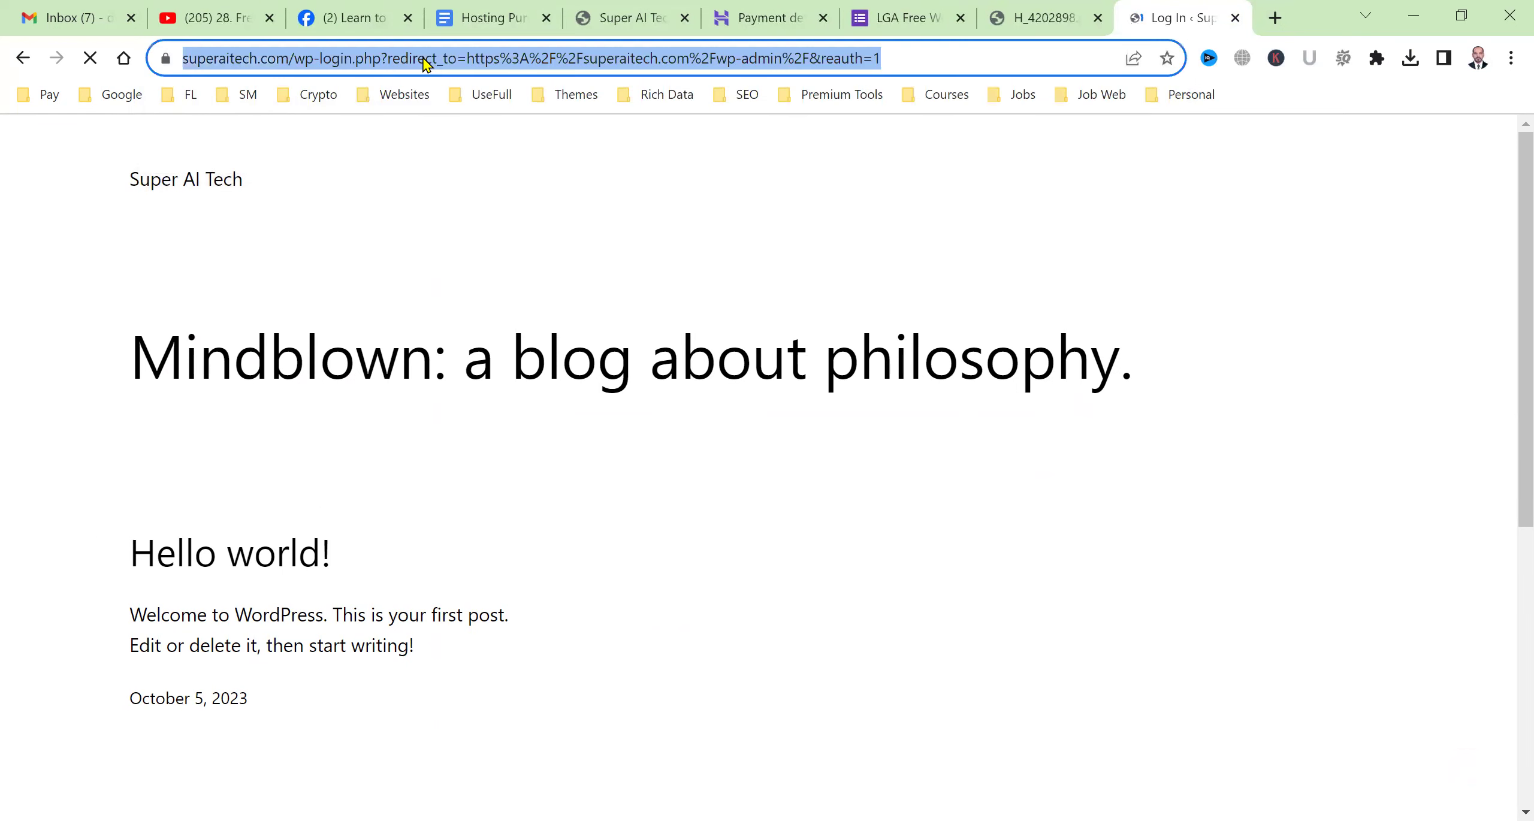
{"action": "left_click", "coordinate": [1030, 6]}
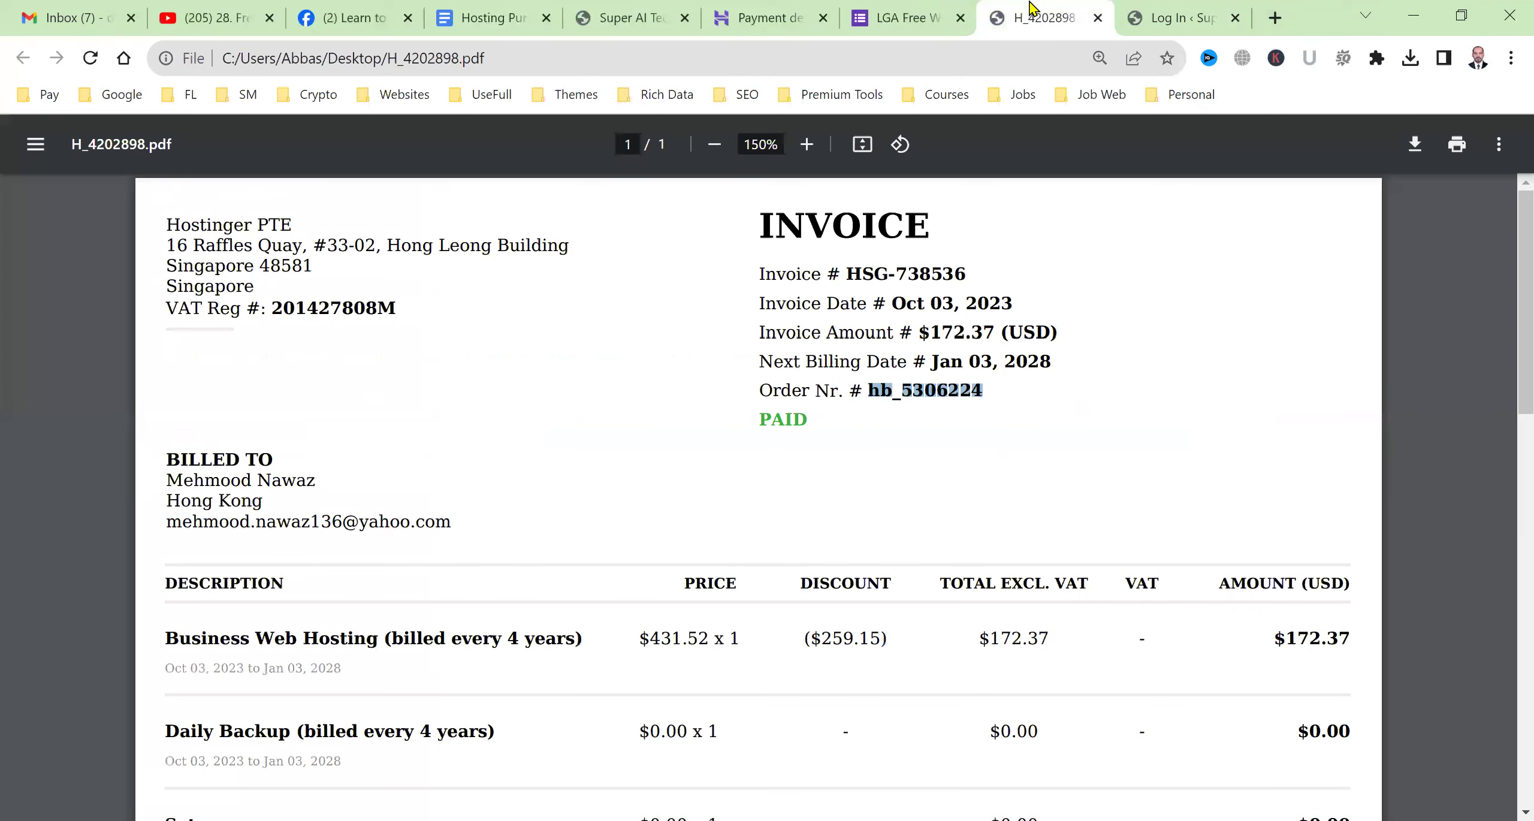
{"action": "left_click", "coordinate": [928, 9]}
{"action": "key", "text": "ctrl+v"}
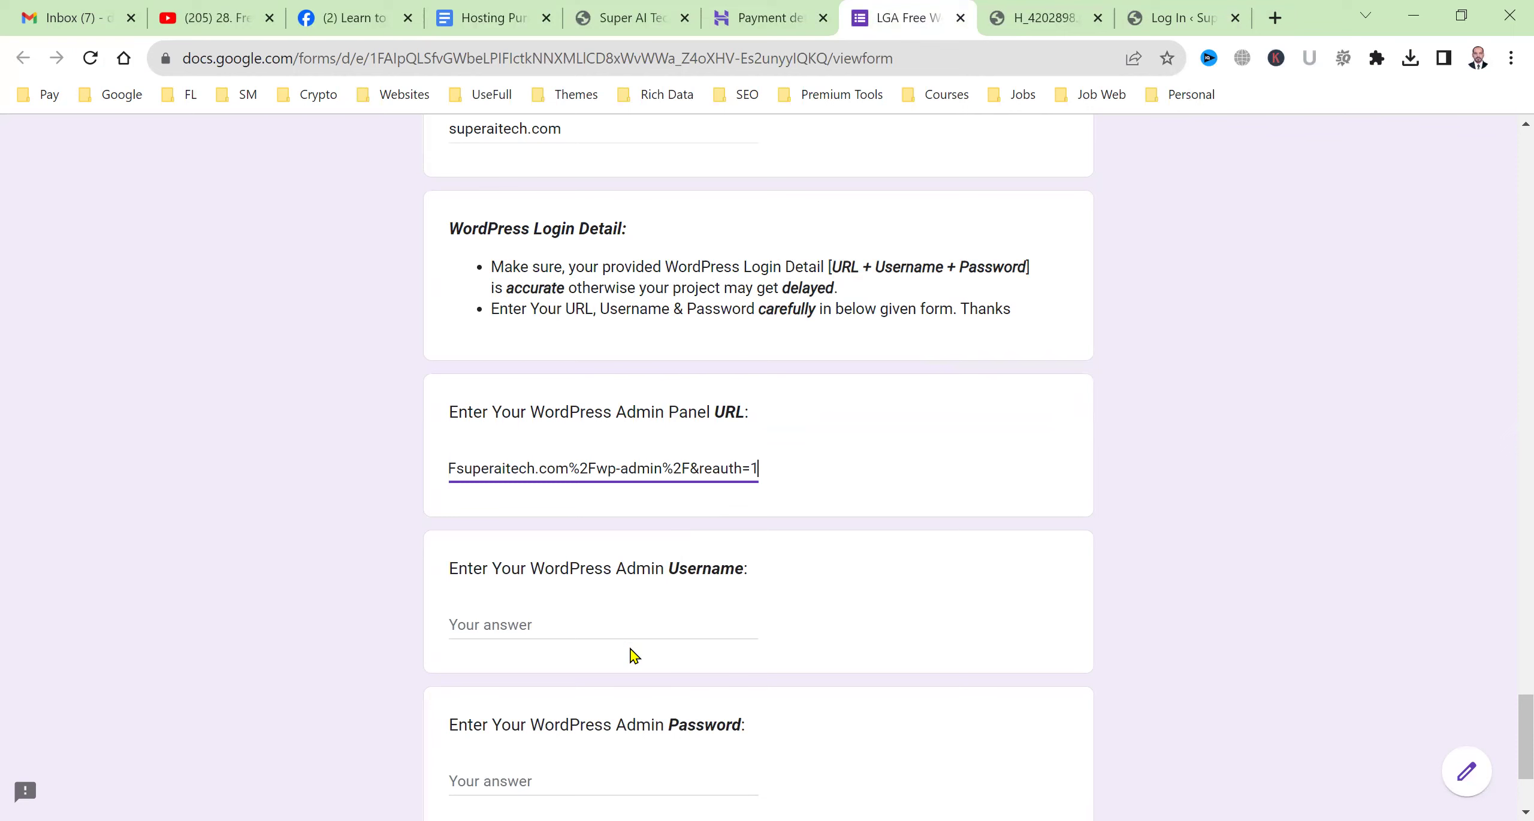
Start entering the admin username in the form's Username answer.
{"action": "left_click", "coordinate": [627, 629]}
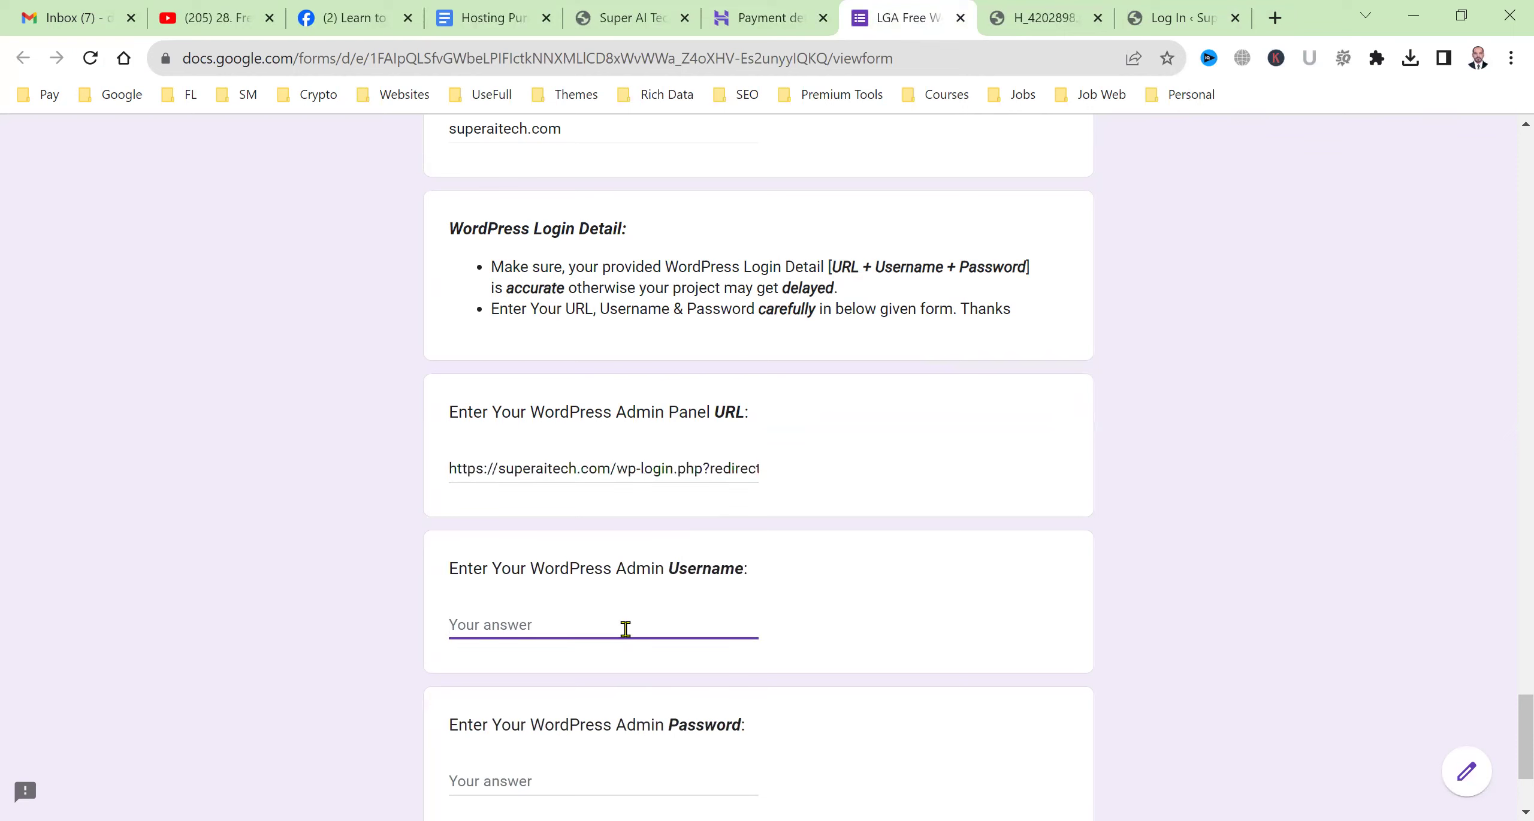
{"action": "left_click", "coordinate": [1162, 17]}
{"action": "left_click", "coordinate": [899, 17]}
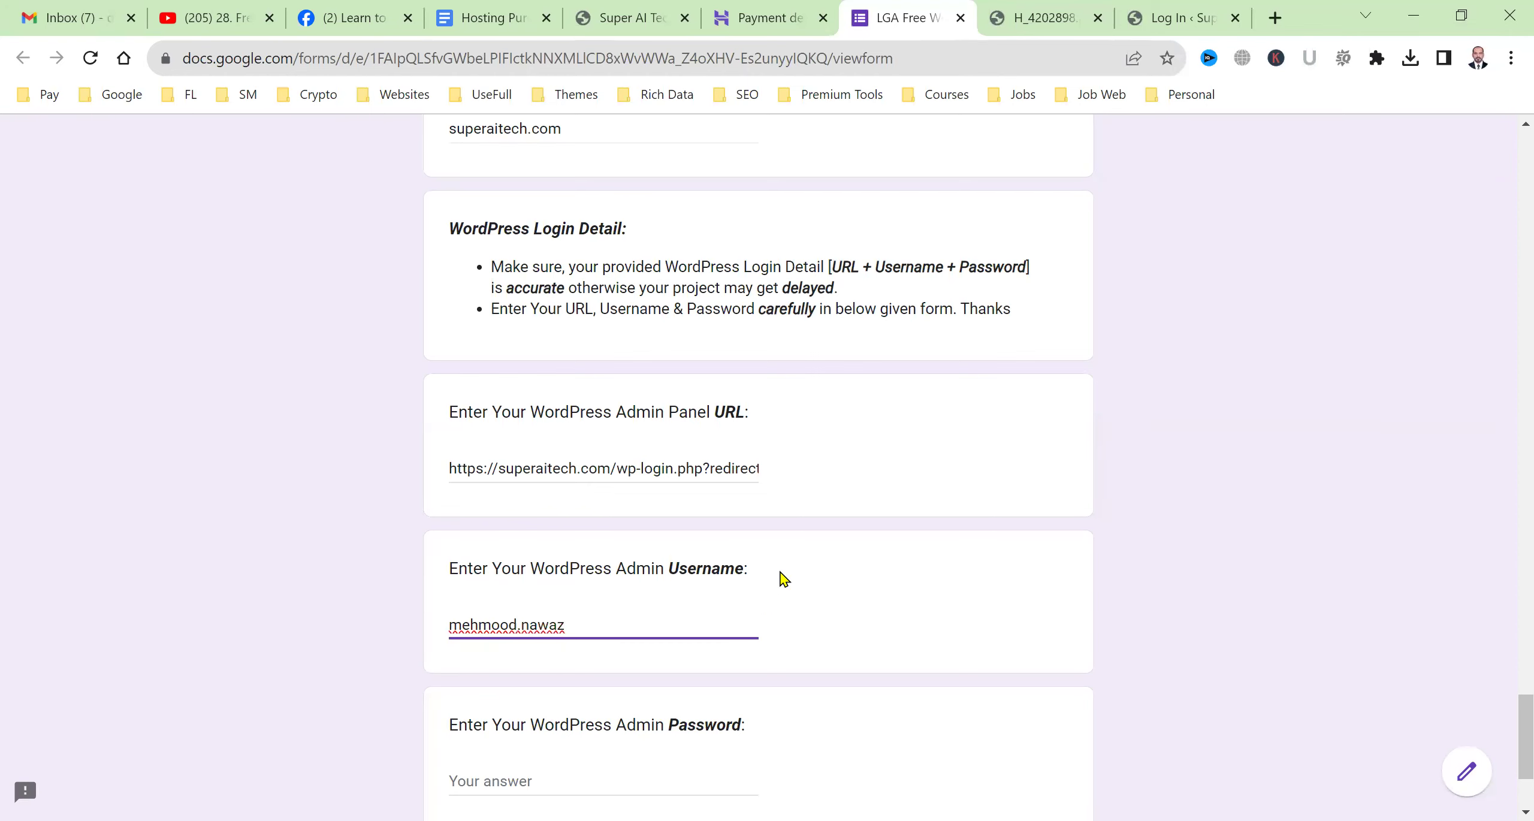
Log into the superaitech.com WordPress admin with the account username and password.
{"action": "left_click", "coordinate": [747, 9]}
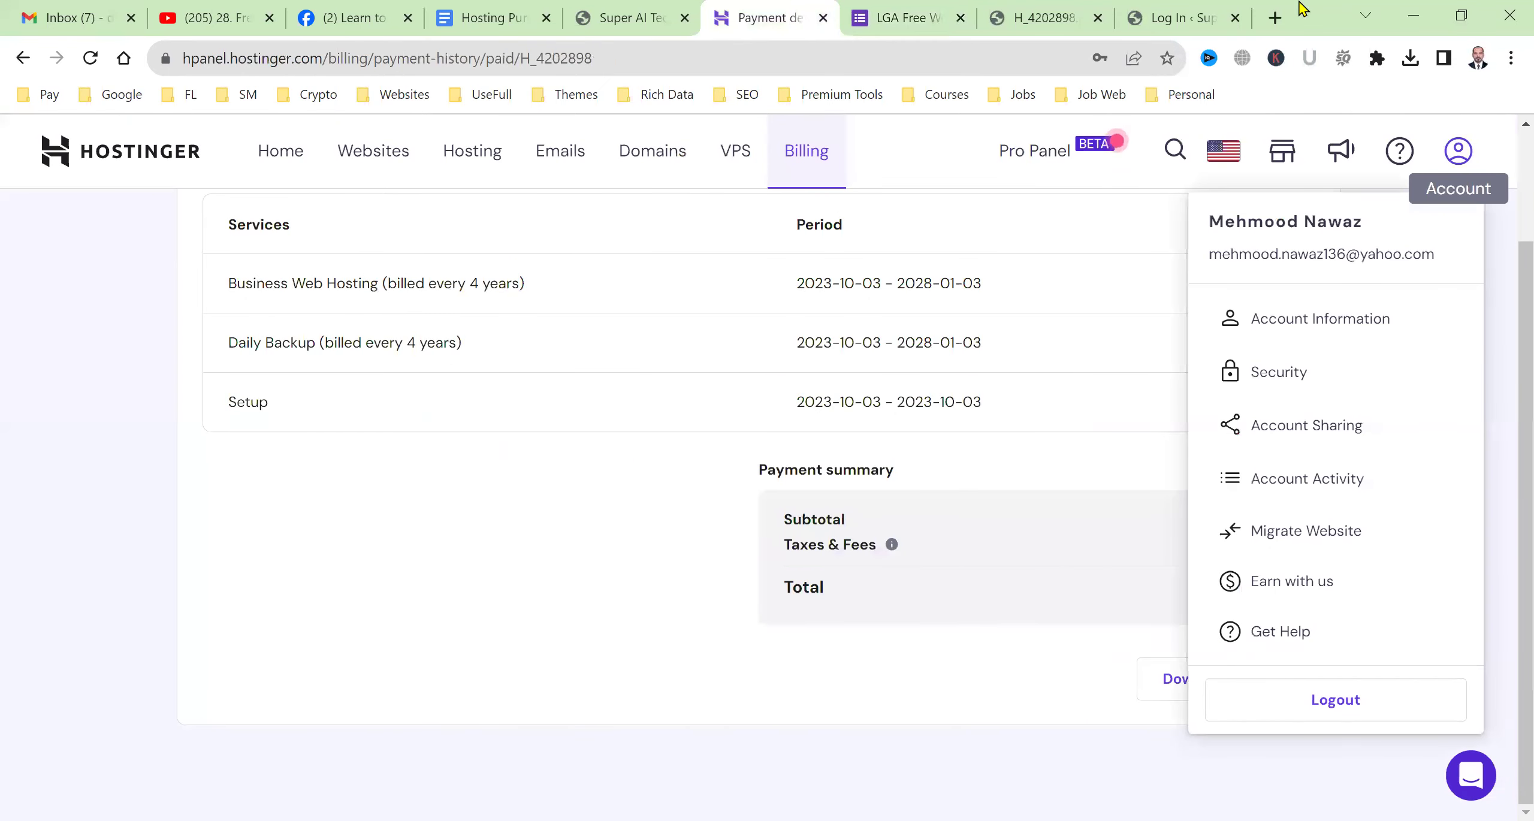
{"action": "left_click", "coordinate": [1171, 15]}
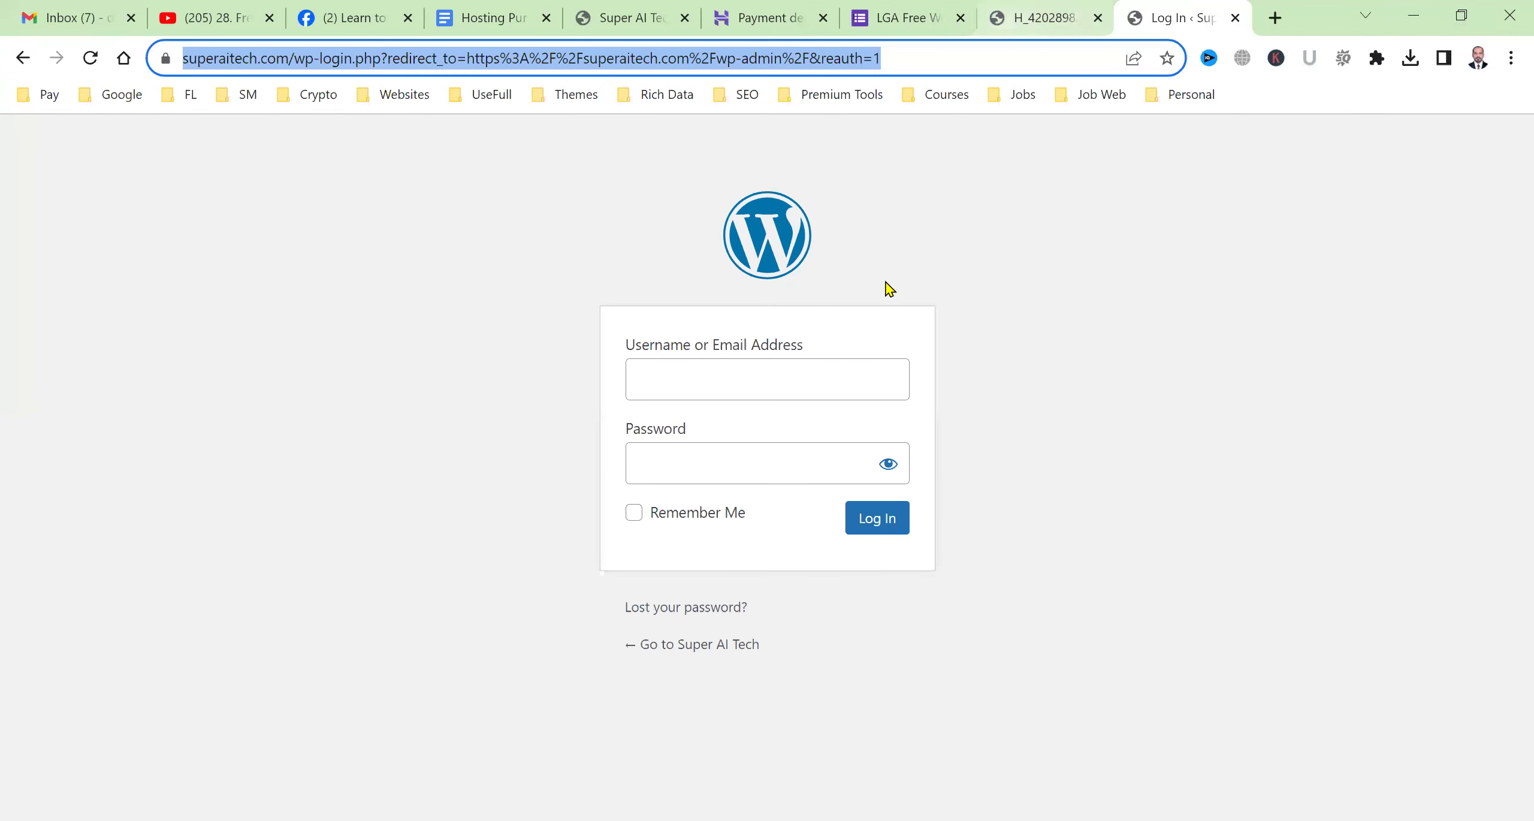
{"action": "left_click", "coordinate": [815, 381]}
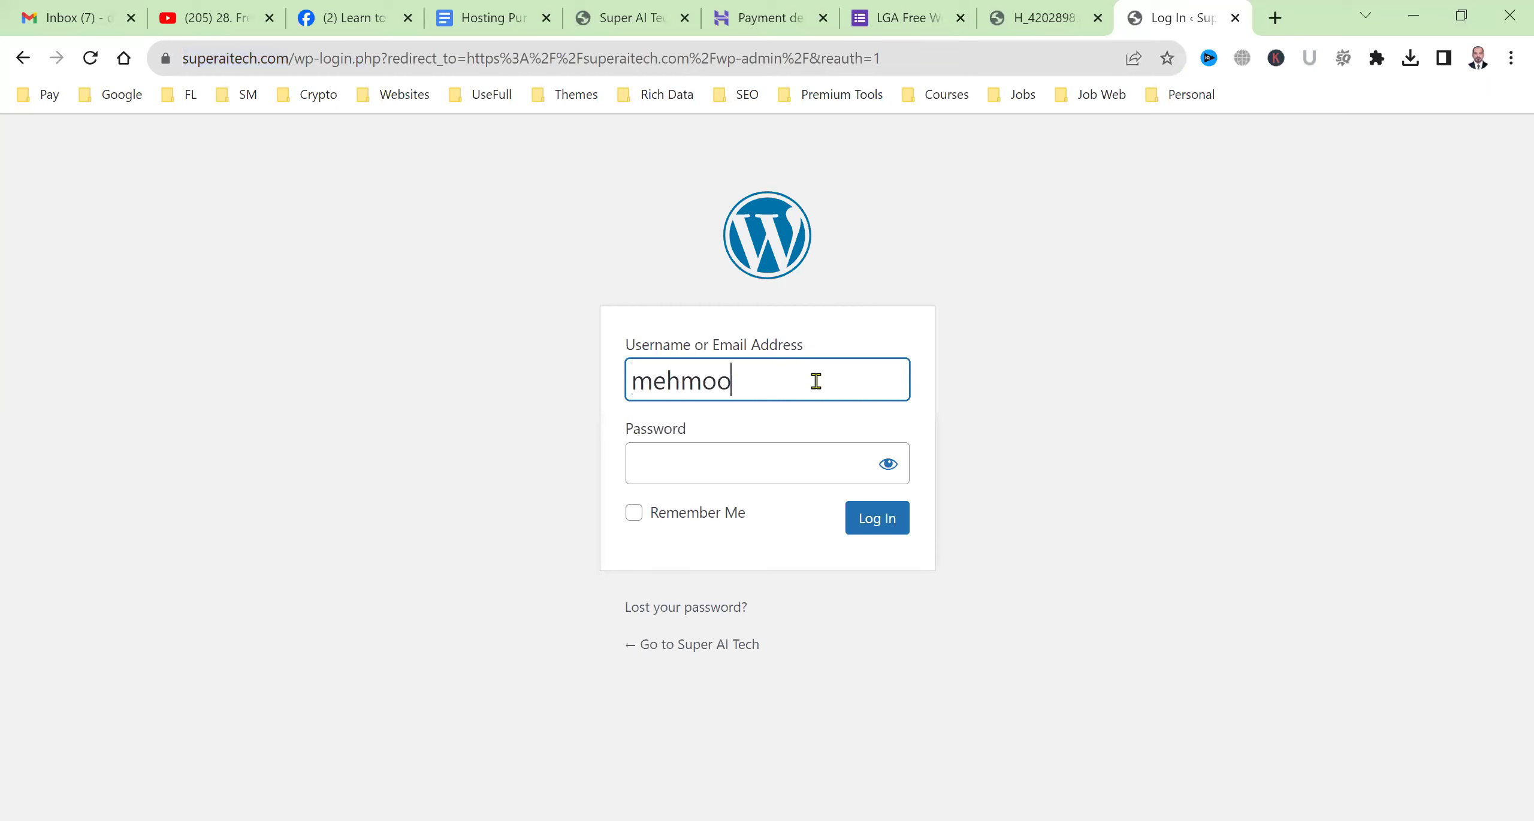
{"action": "key", "text": "Tab"}
{"action": "type", "text": "•••••••"}
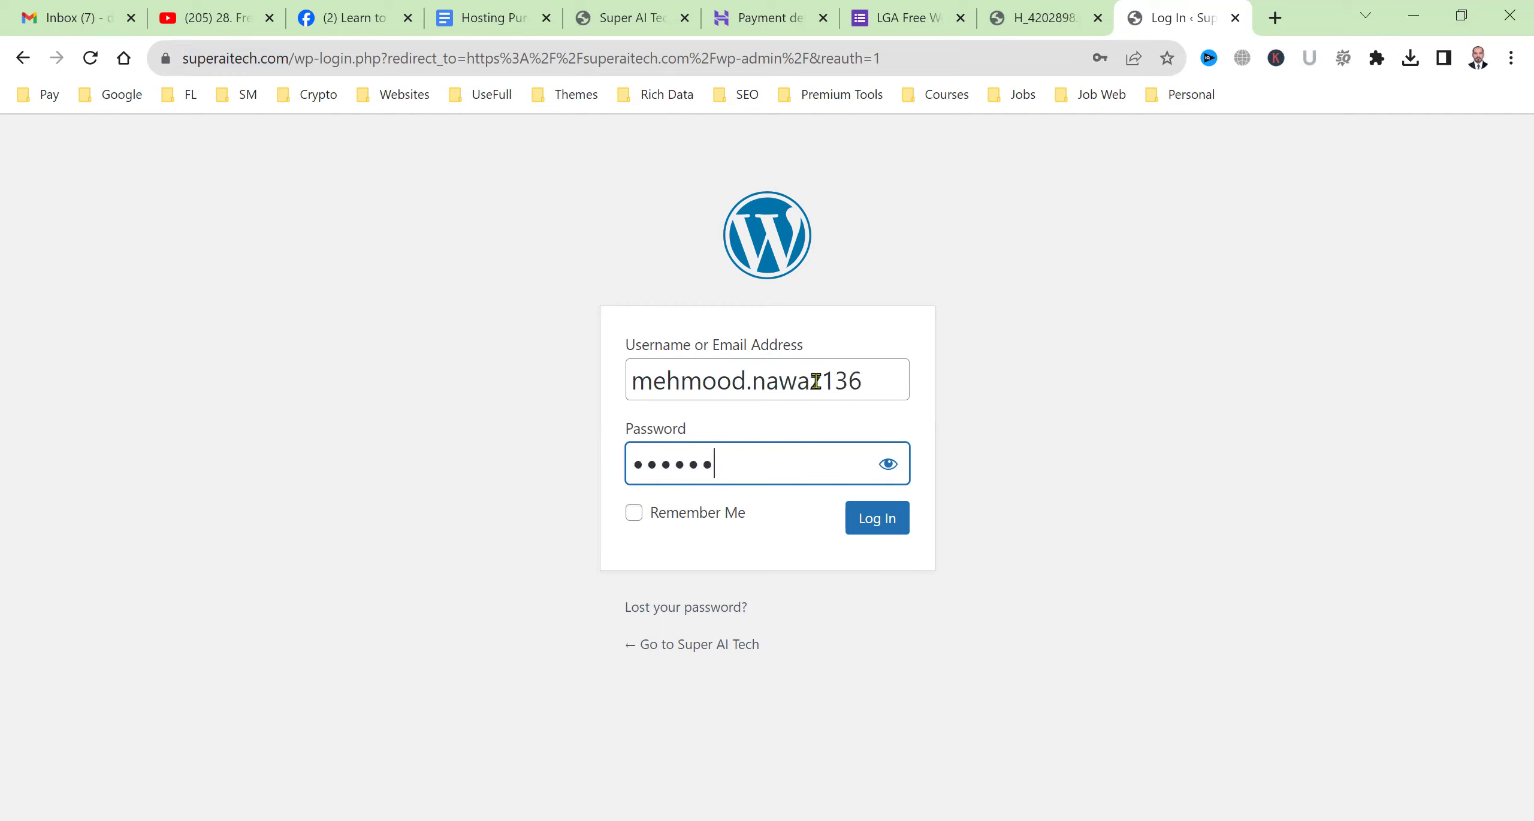
{"action": "type", "text": "•••••"}
{"action": "key", "text": "Return"}
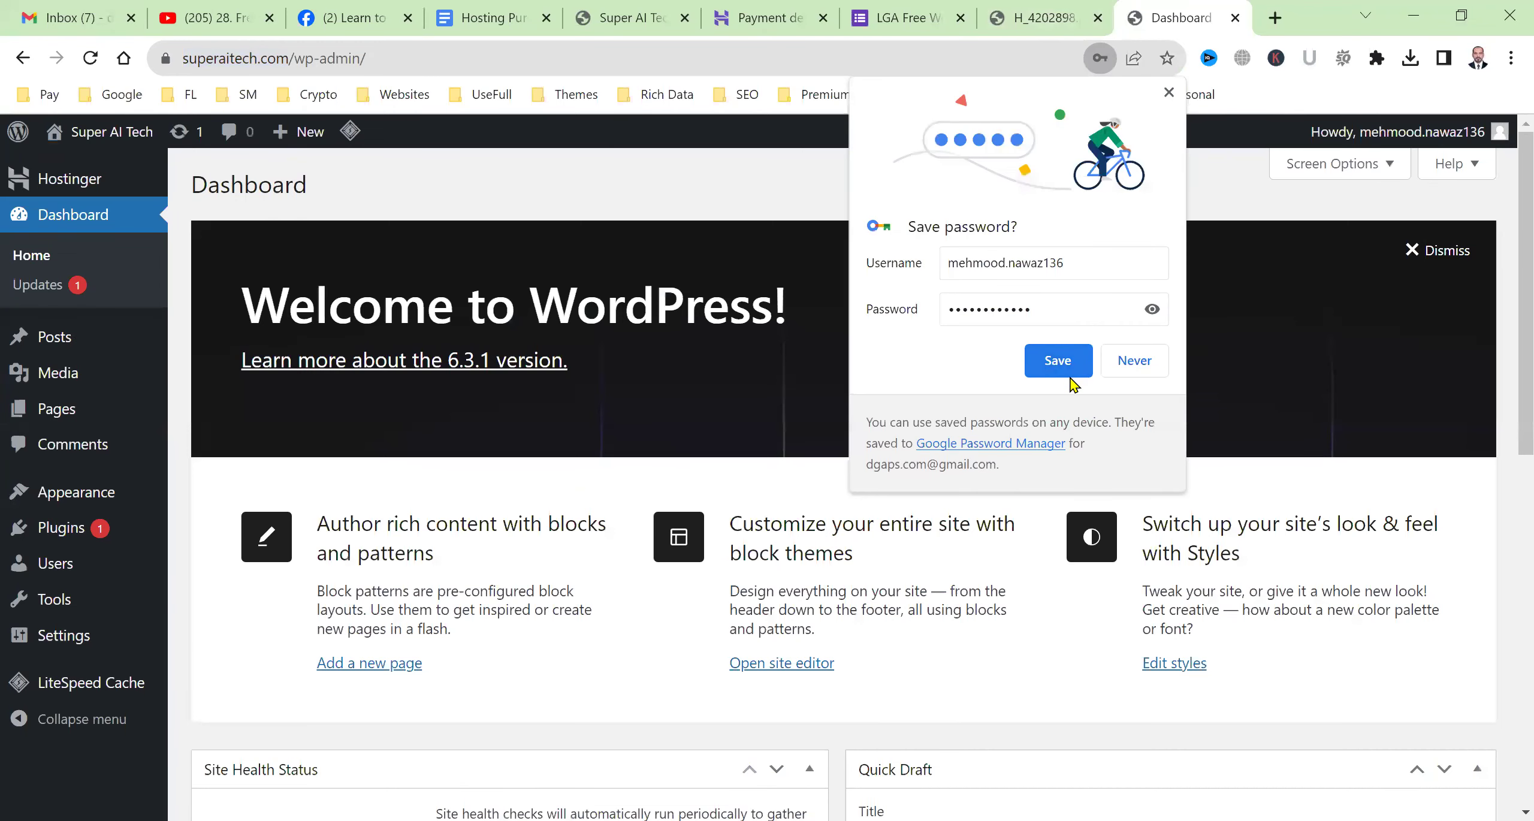
{"action": "left_click", "coordinate": [1060, 13]}
{"action": "left_click", "coordinate": [934, 13]}
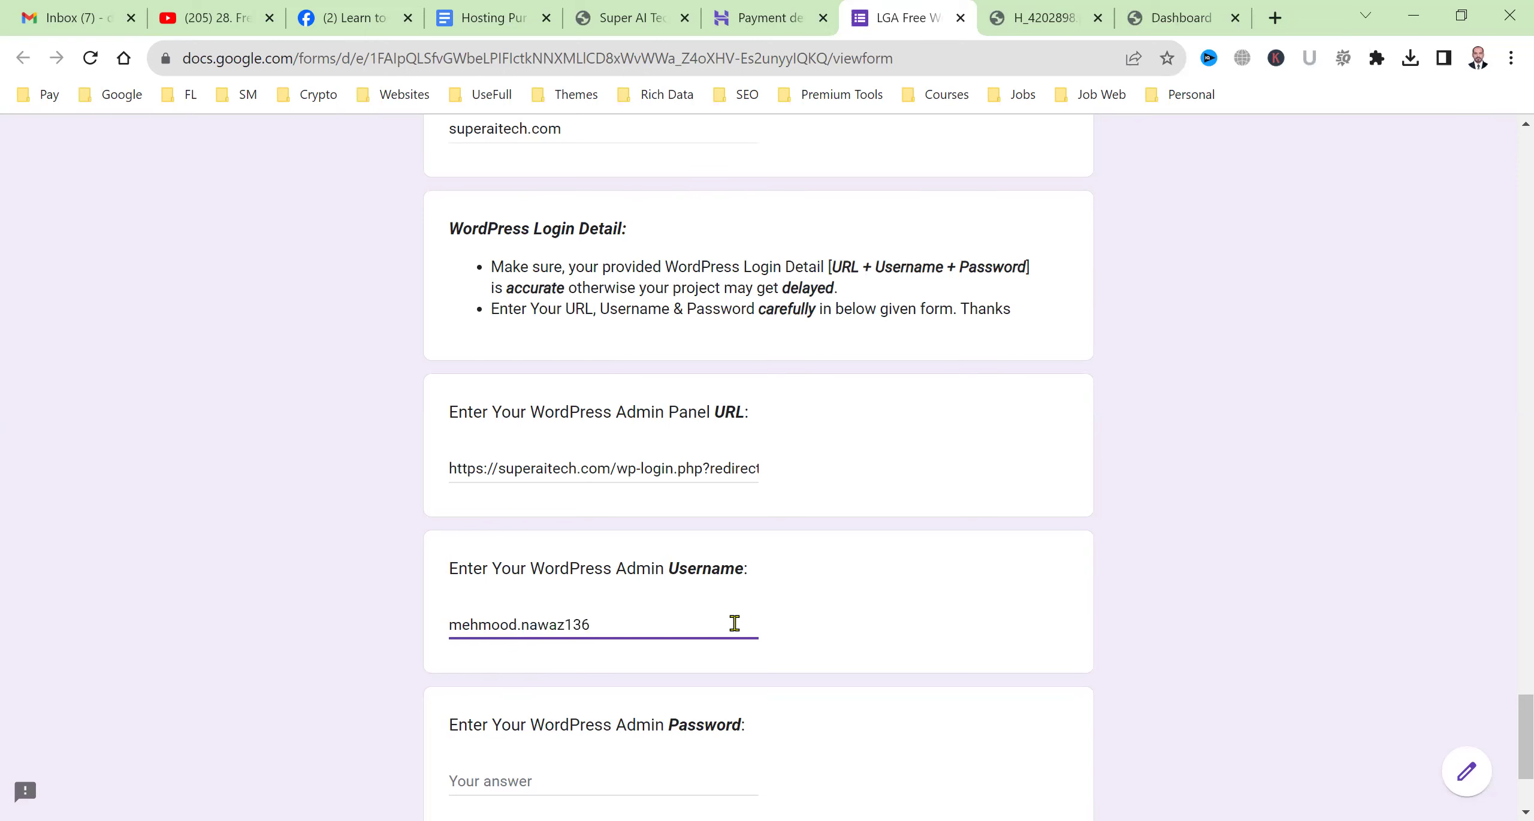
Enter the admin password in the Password answer and submit the form.
{"action": "scroll", "coordinate": [691, 729], "scroll_direction": "down", "scroll_amount": 3}
{"action": "left_click", "coordinate": [687, 599]}
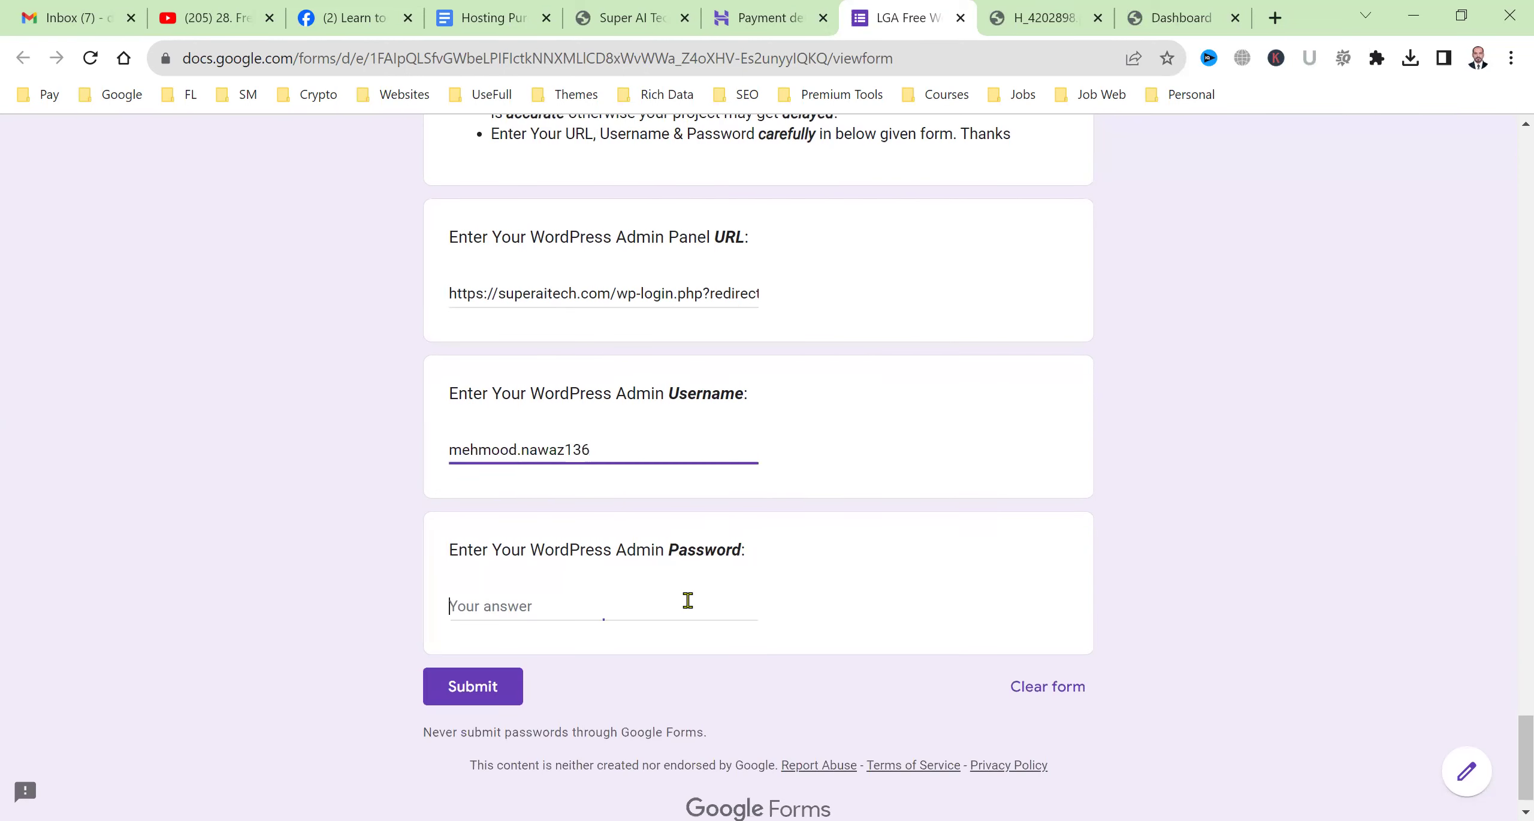
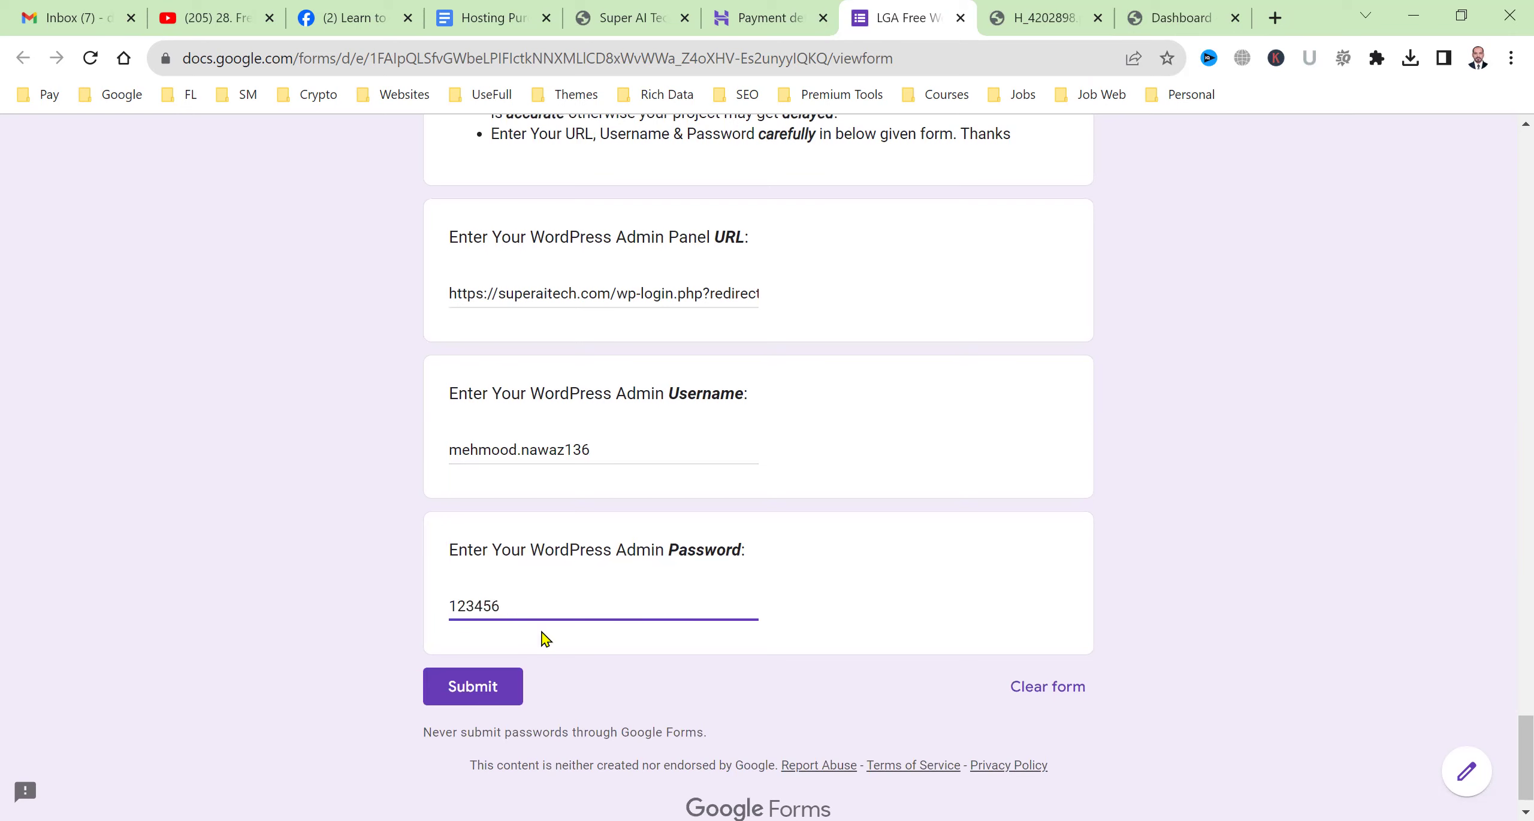
{"action": "left_click", "coordinate": [476, 689]}
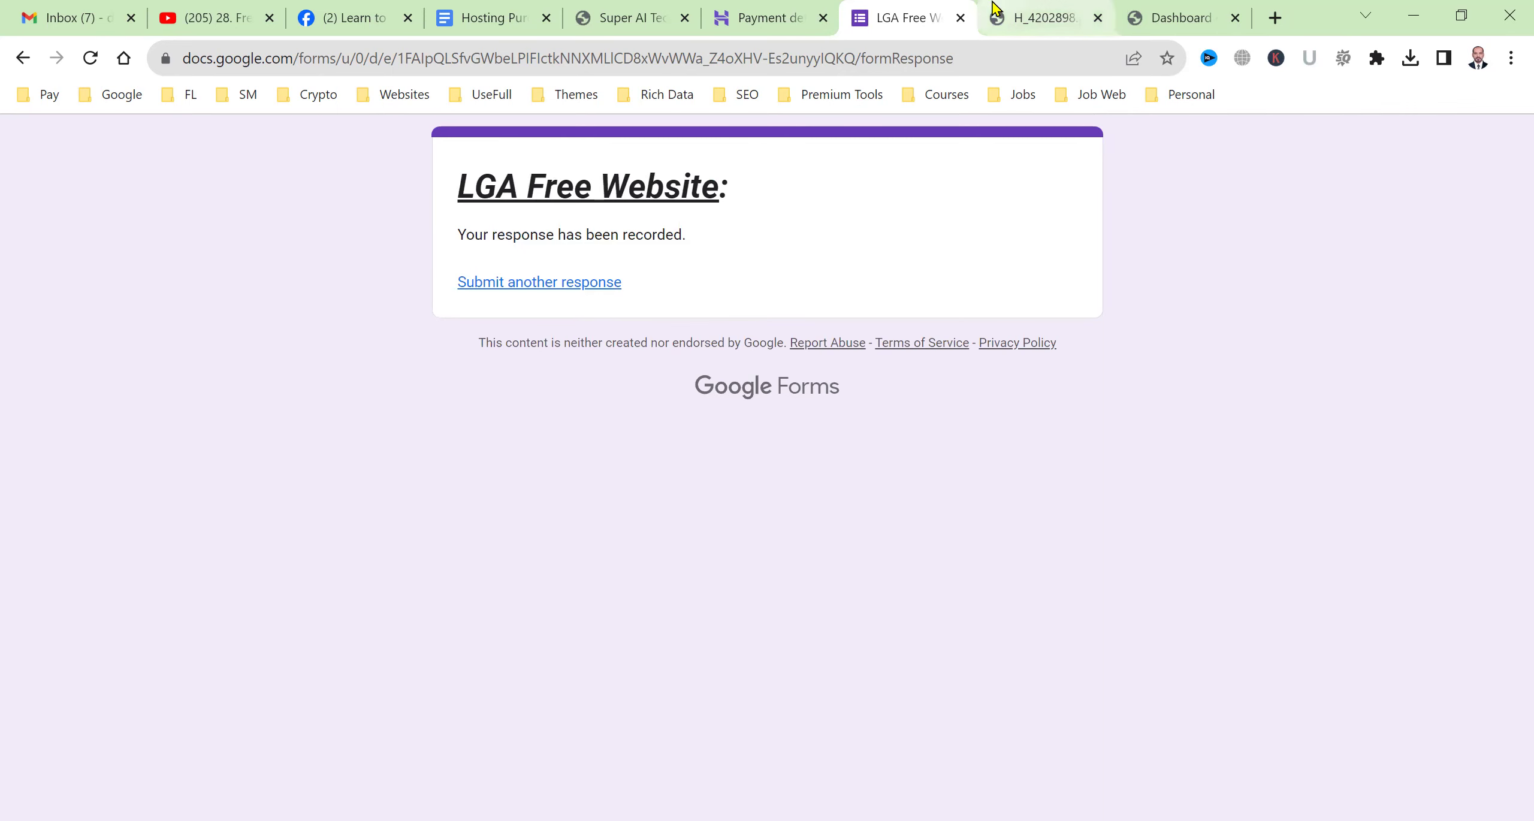
{"action": "left_click", "coordinate": [1033, 8]}
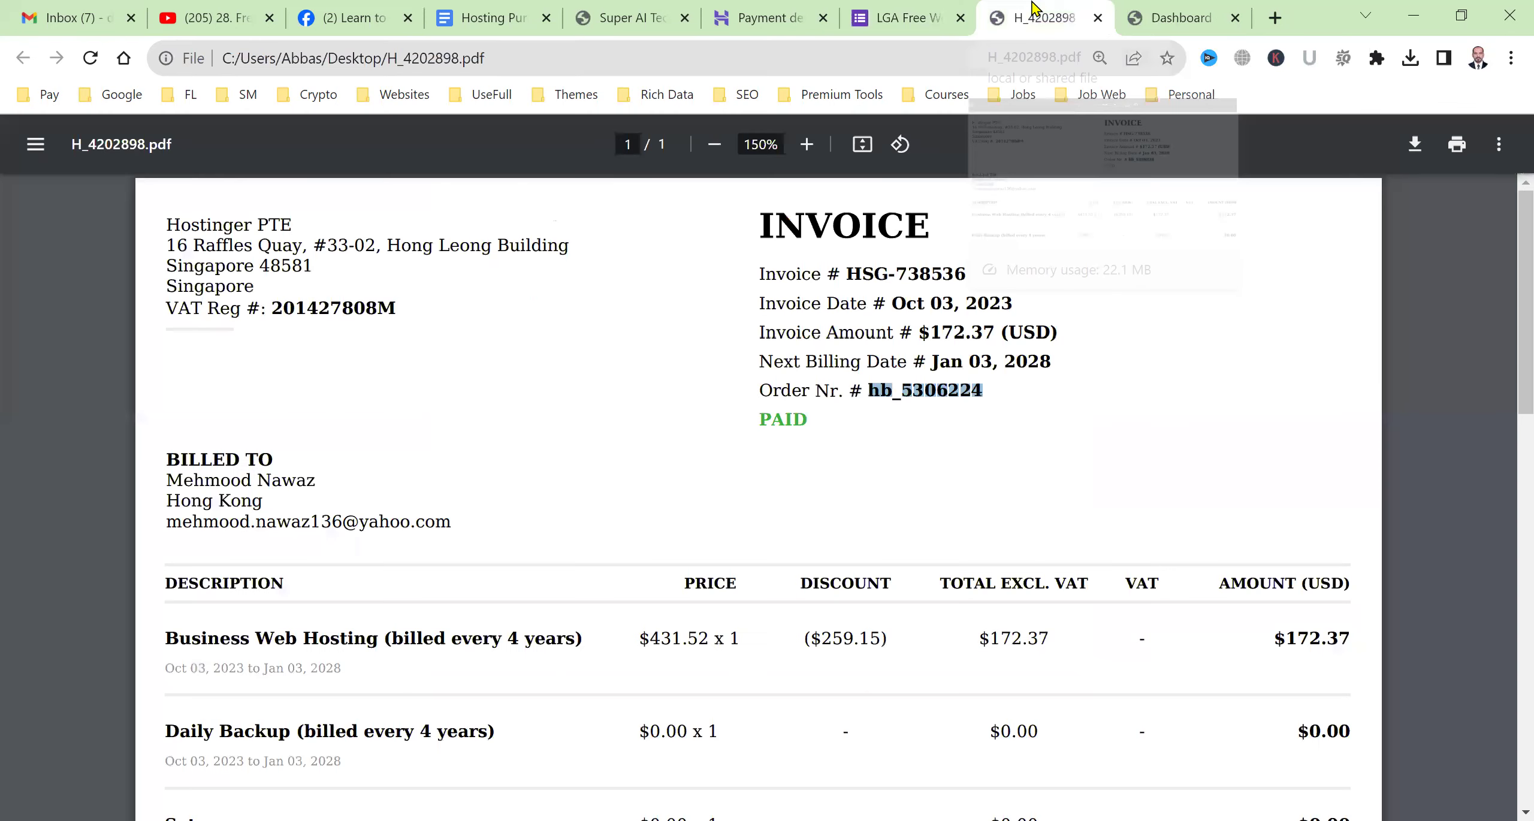
View the superaitech.com WordPress dashboard and blog, then go to the Hosting Purchase doc.
{"action": "left_click", "coordinate": [1166, 9]}
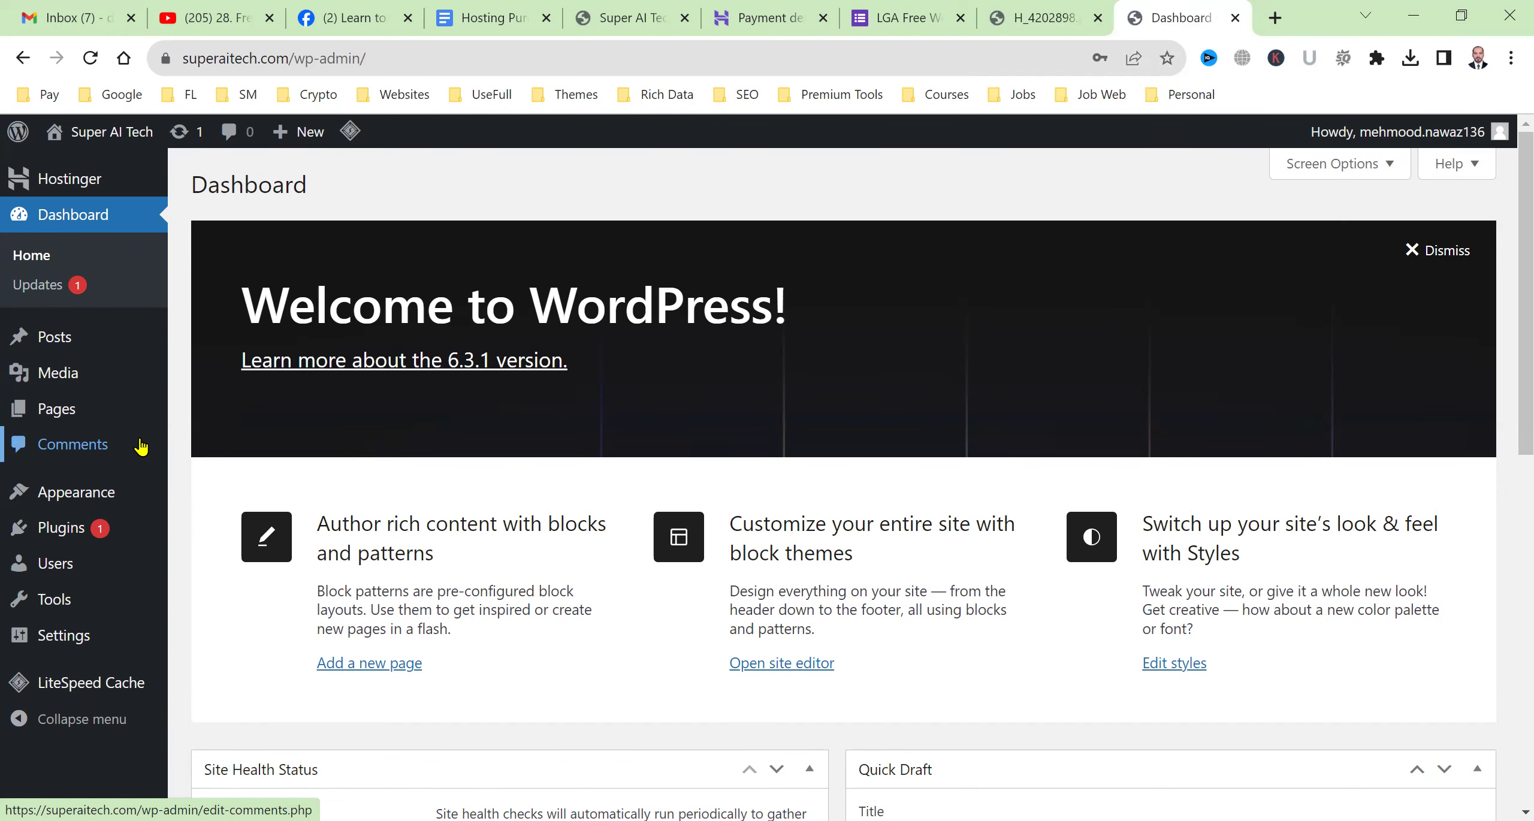
{"action": "left_click", "coordinate": [569, 13]}
{"action": "left_click", "coordinate": [455, 17]}
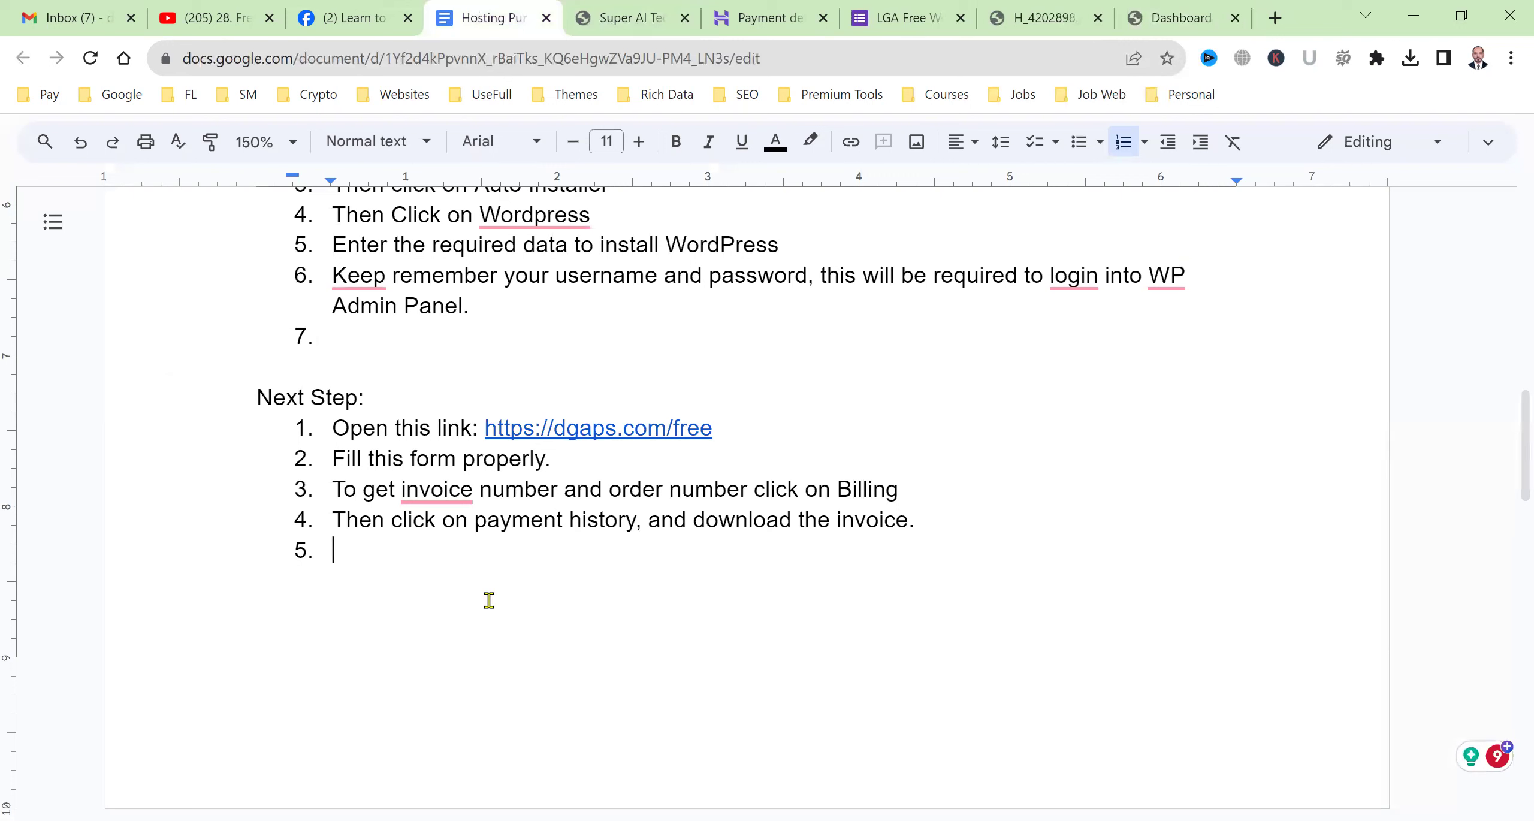
Add the final Next Step item 'Fill all the data and submit' and end the list.
{"action": "type", "text": "Fill all the data and us"}
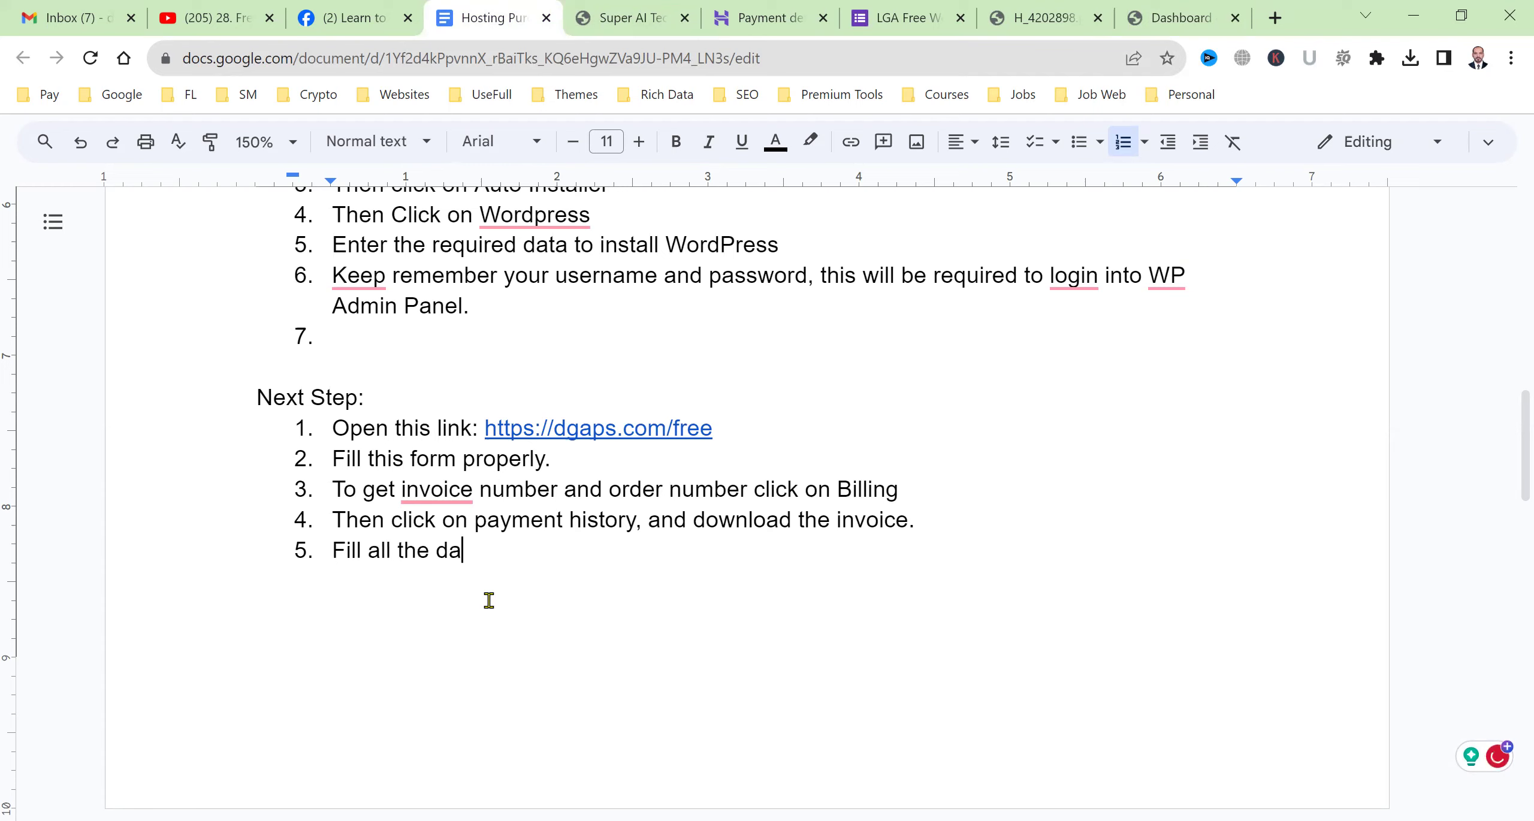
{"action": "key", "text": "BackSpace"}
{"action": "key", "text": "BackSpace"}
{"action": "type", "text": "submit"}
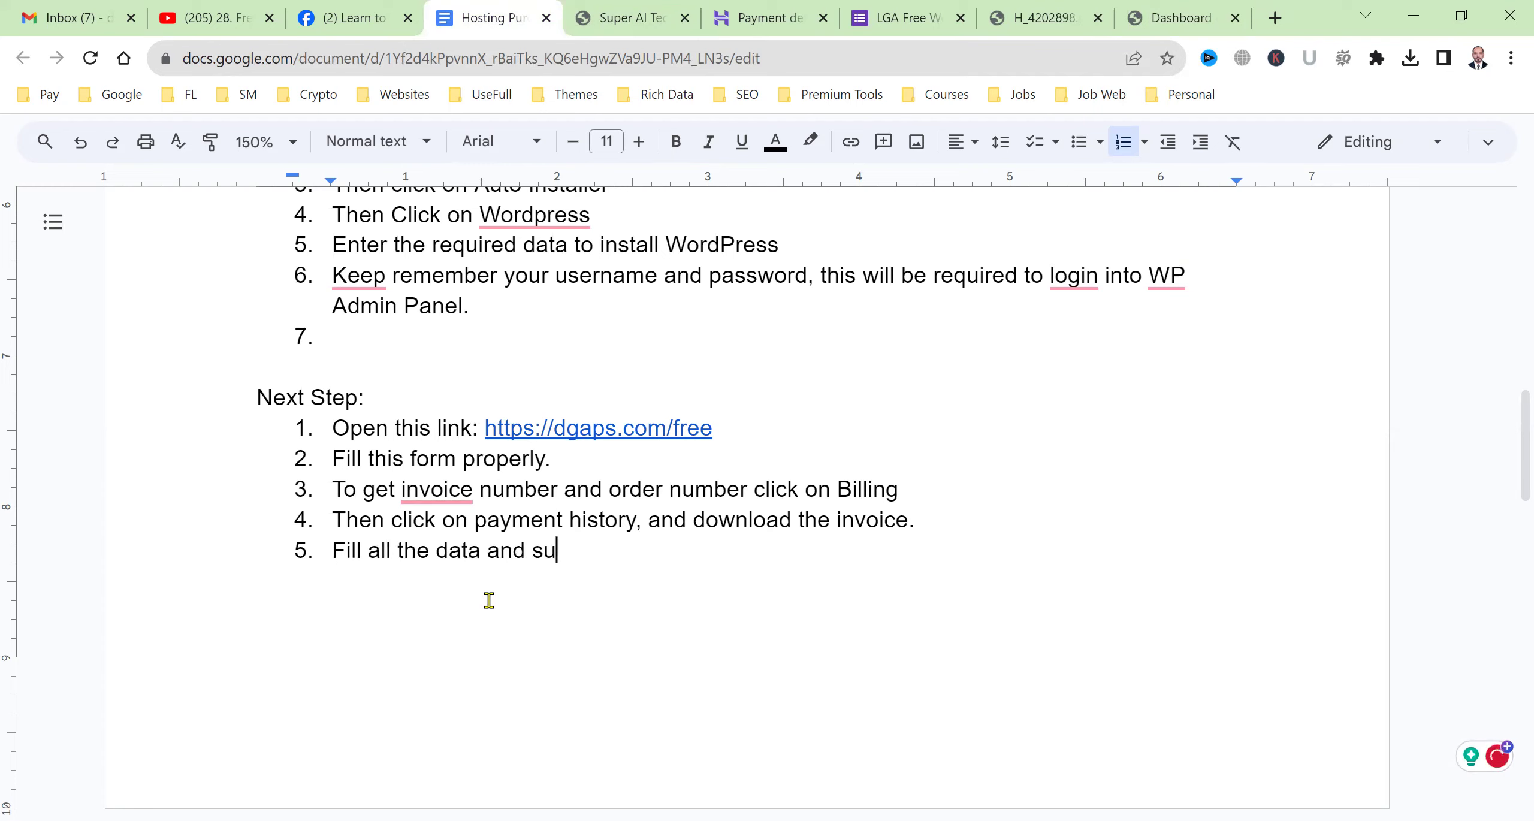
{"action": "key", "text": "Return"}
{"action": "key", "text": "Return"}
{"action": "type", "text": "N"}
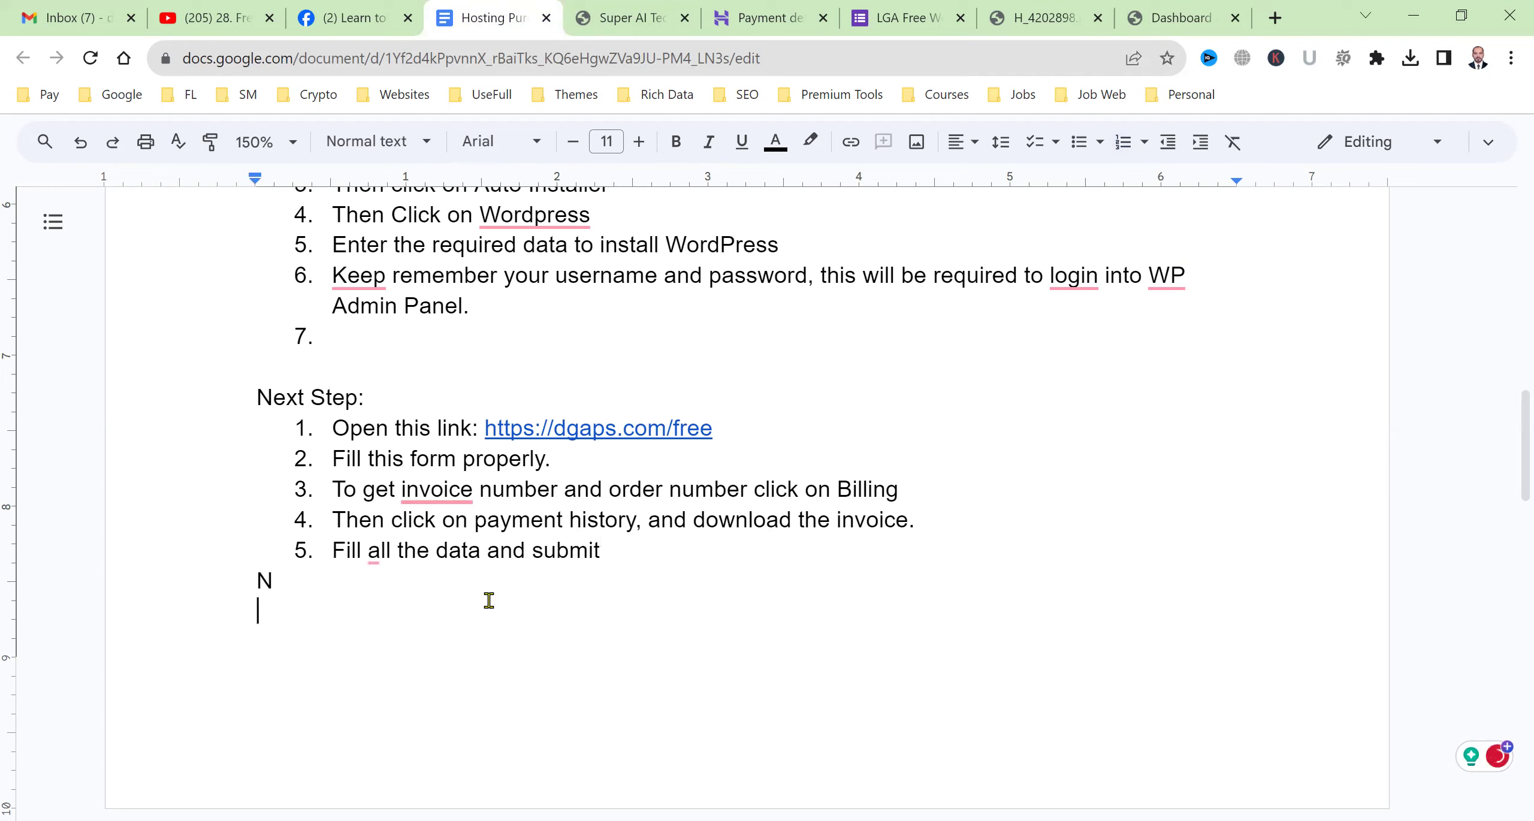
{"action": "key", "text": "BackSpace"}
{"action": "key", "text": "Return"}
Write 'Now we will install our custom developed WordPress Theme and also Rank Math Pro for you.'.
{"action": "type", "text": "Now "}
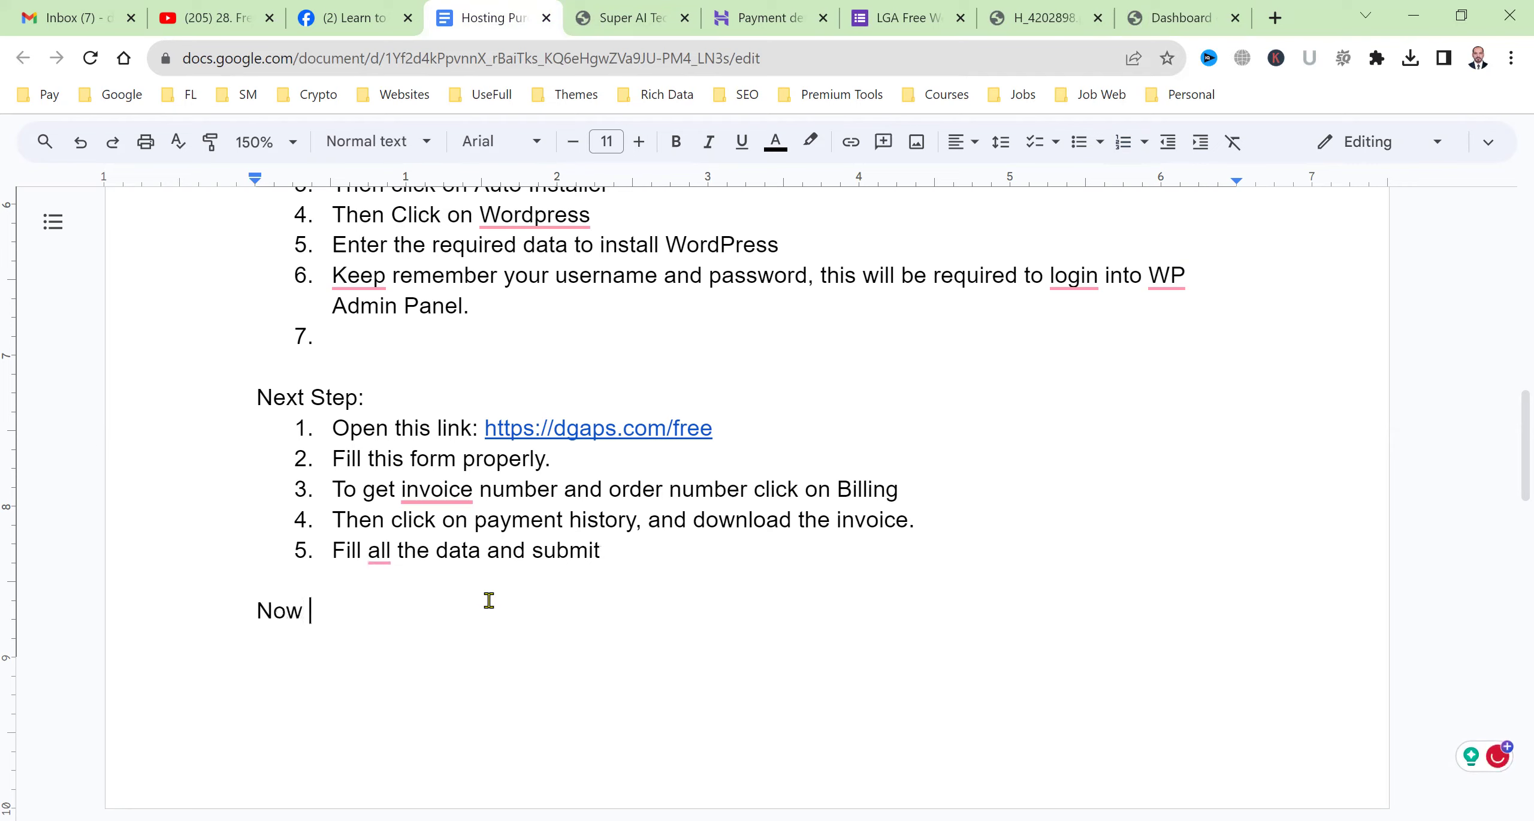
{"action": "type", "text": "we will install our custome"}
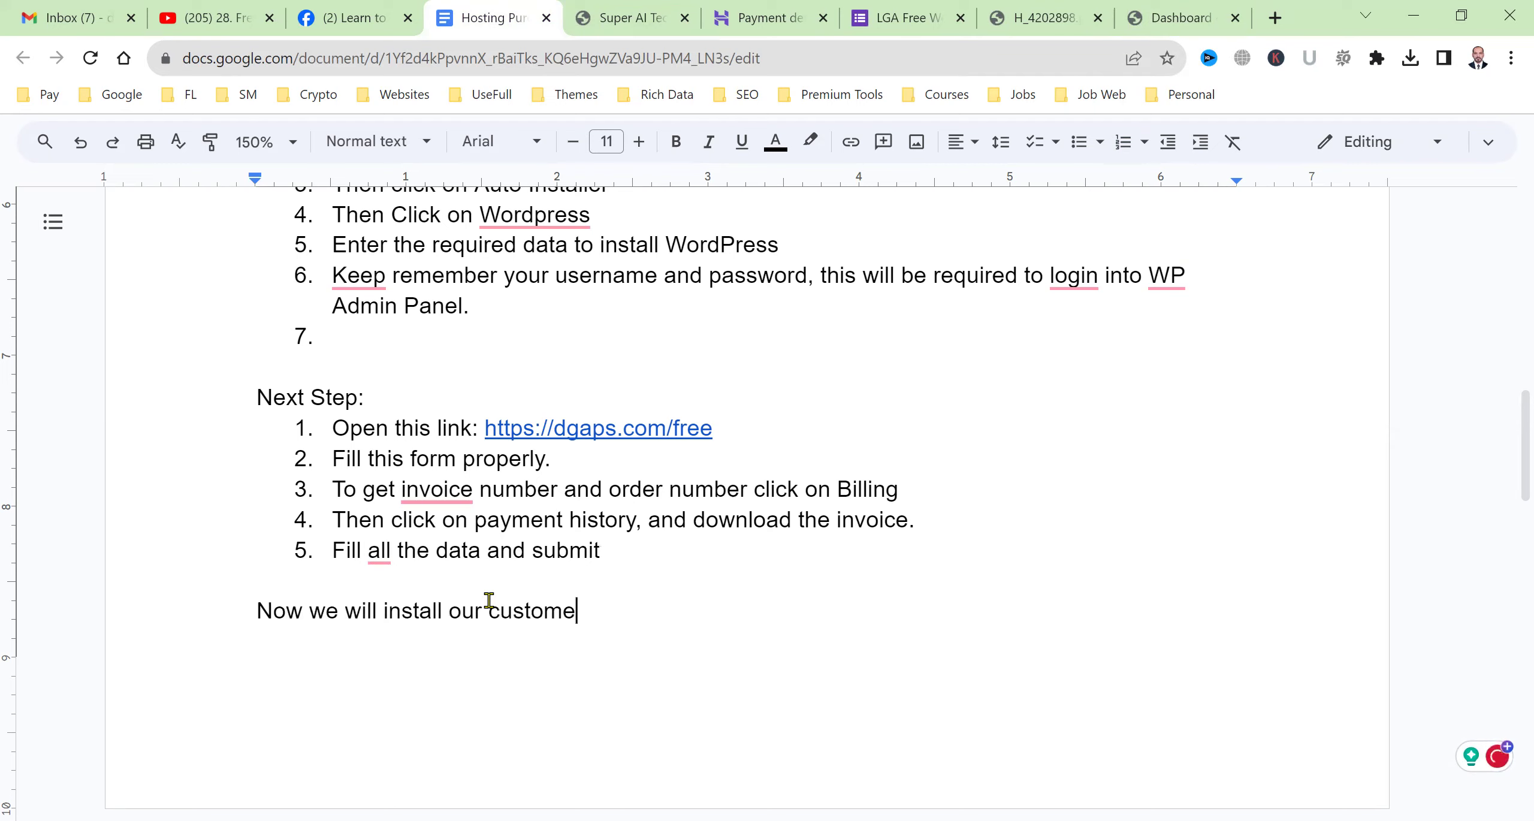
{"action": "key", "text": "BackSpace"}
{"action": "type", "text": "develop"}
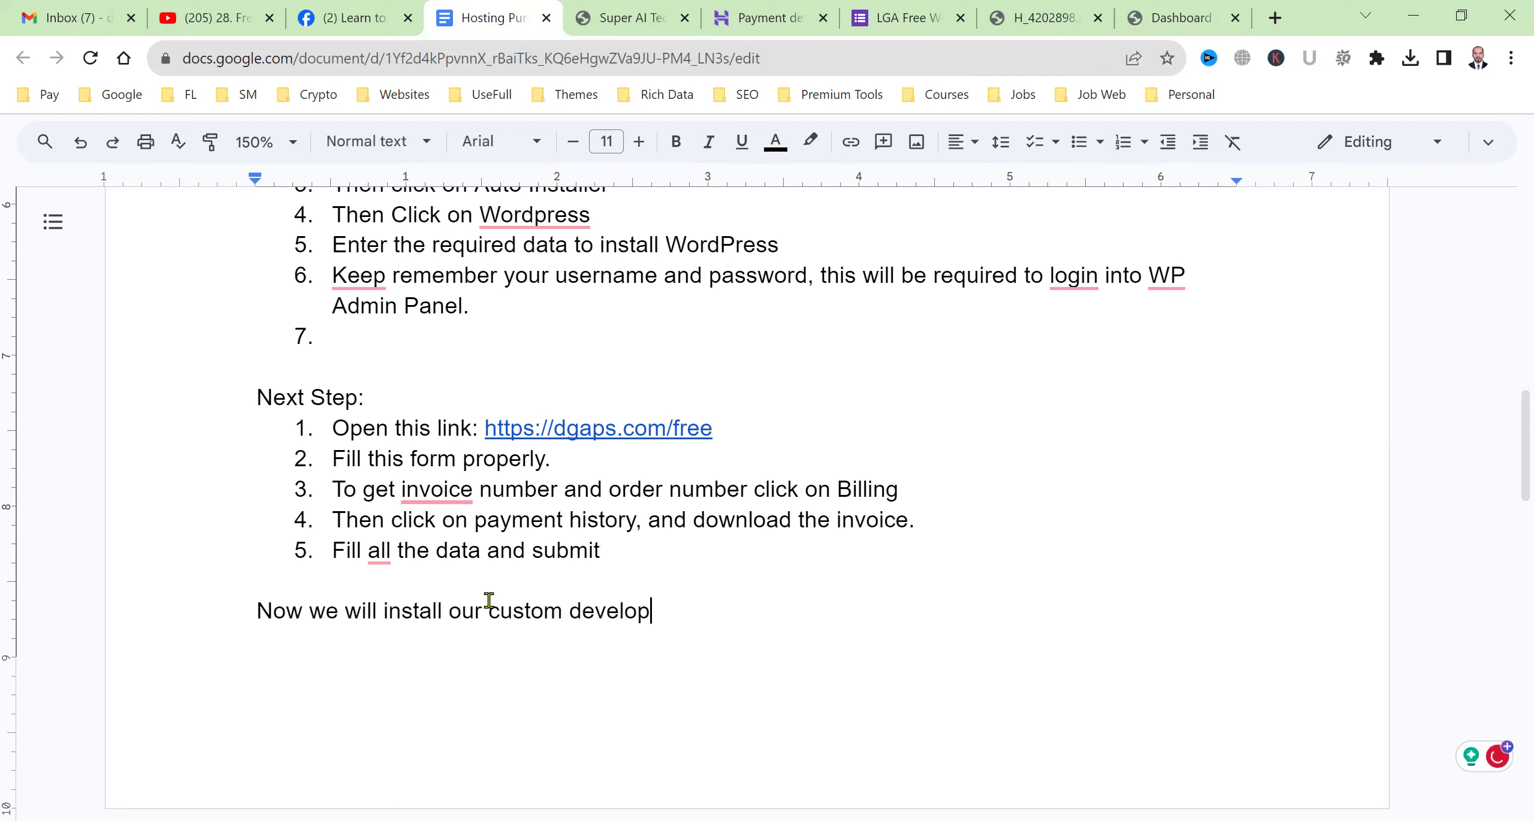
{"action": "type", "text": "ed WordPres"}
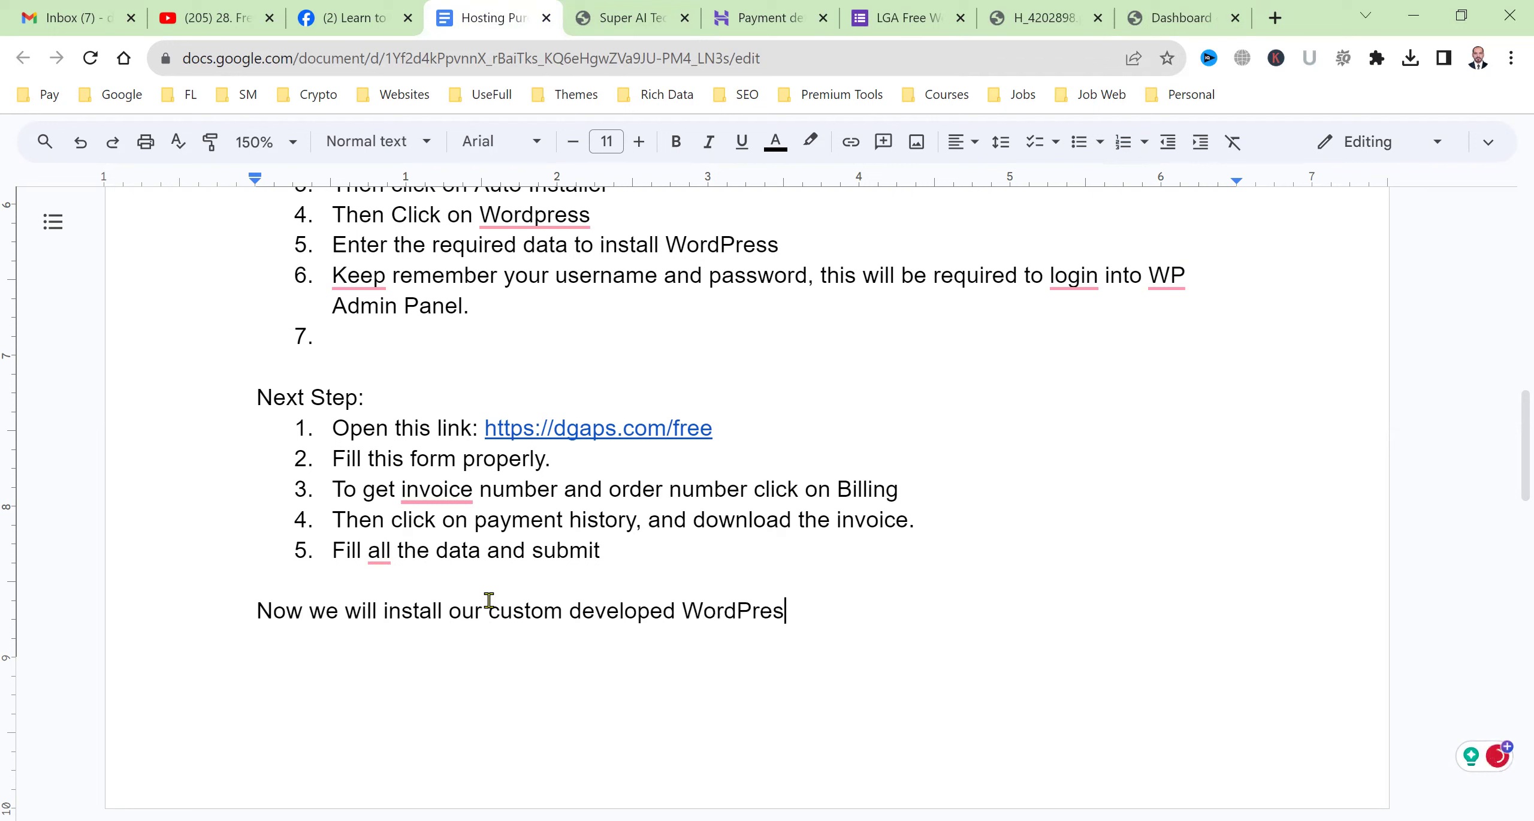
{"action": "type", "text": "s Theme and"}
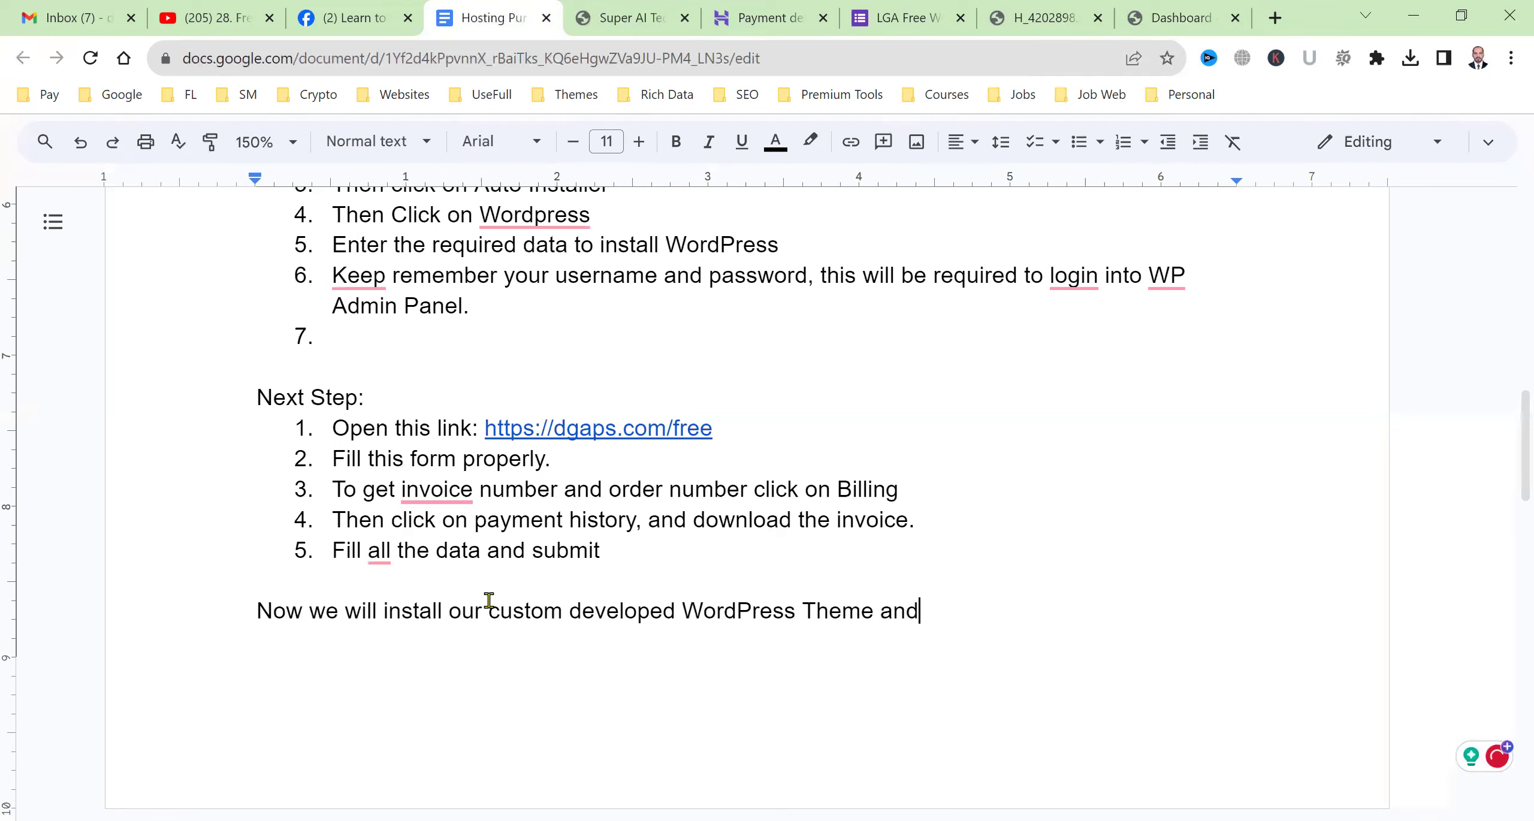
{"action": "type", "text": " also Rank Ma"}
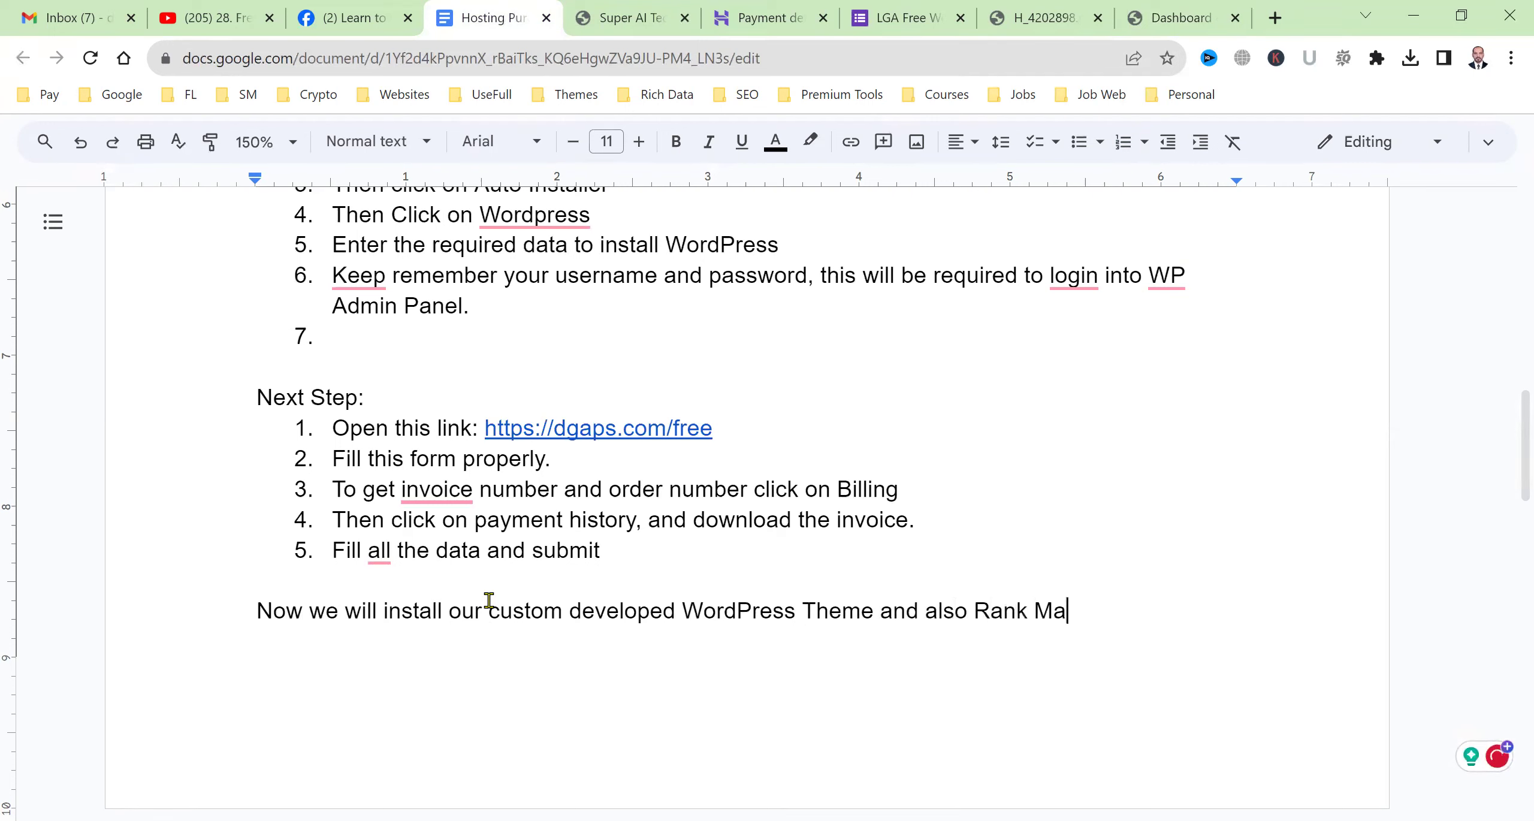
{"action": "type", "text": "th Pro for you."}
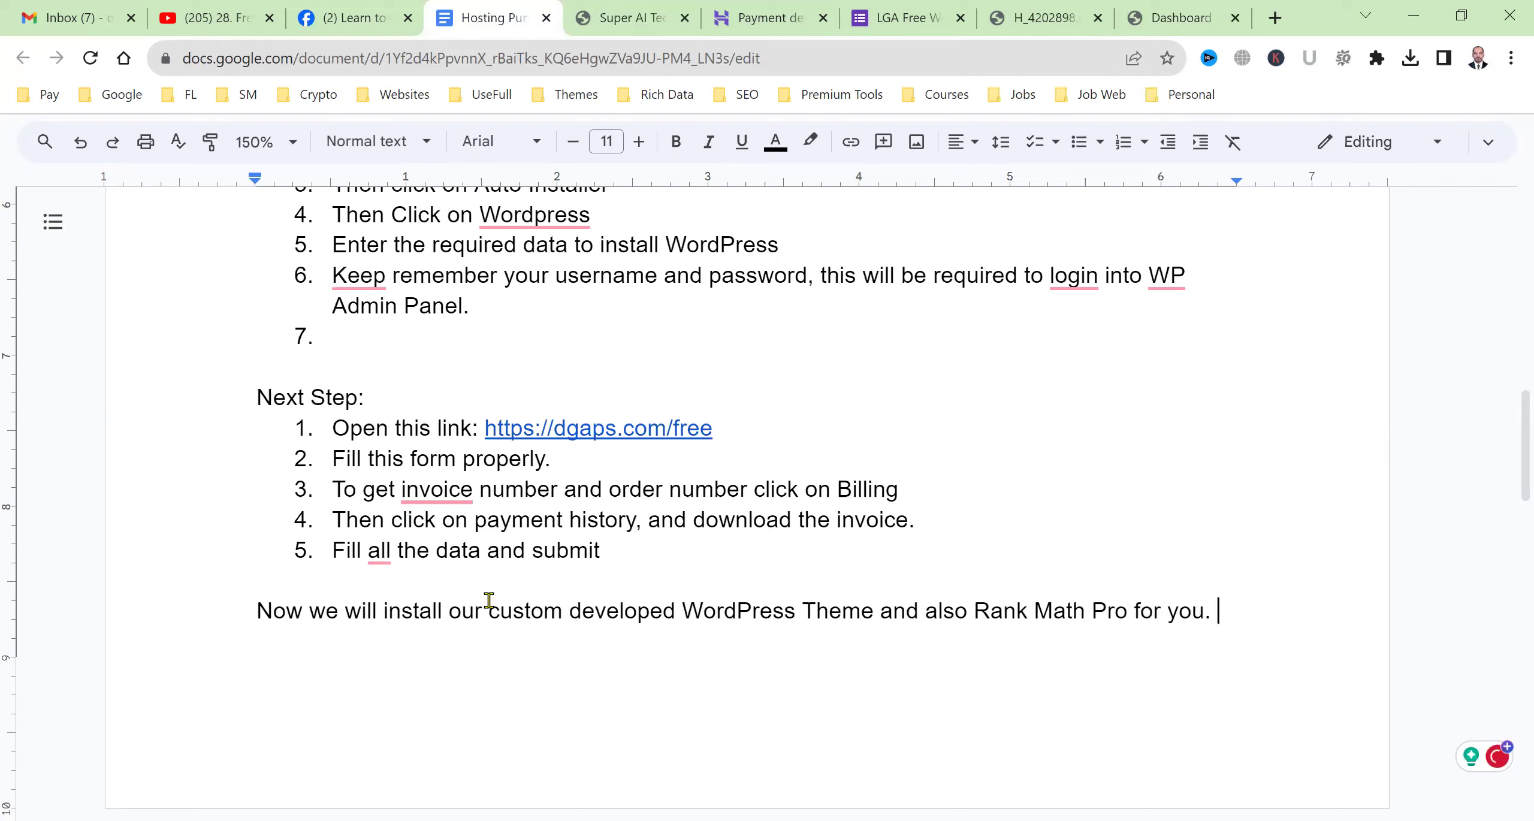
{"action": "key", "text": "Return"}
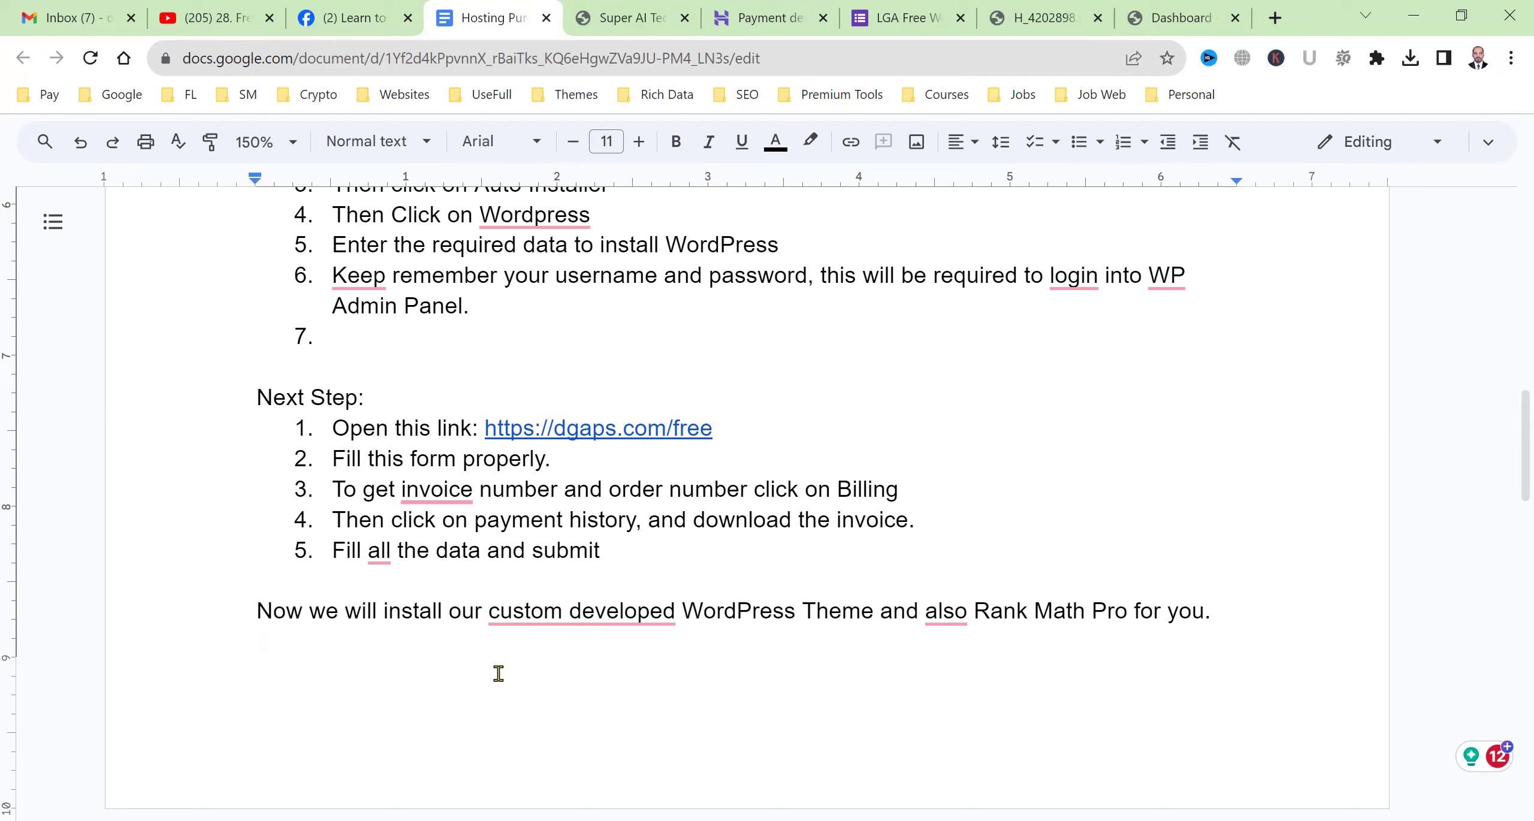
{"action": "key", "text": "Return"}
Add the heading 'Our theme will be:' followed by a numbered list.
{"action": "type", "text": "Theme "}
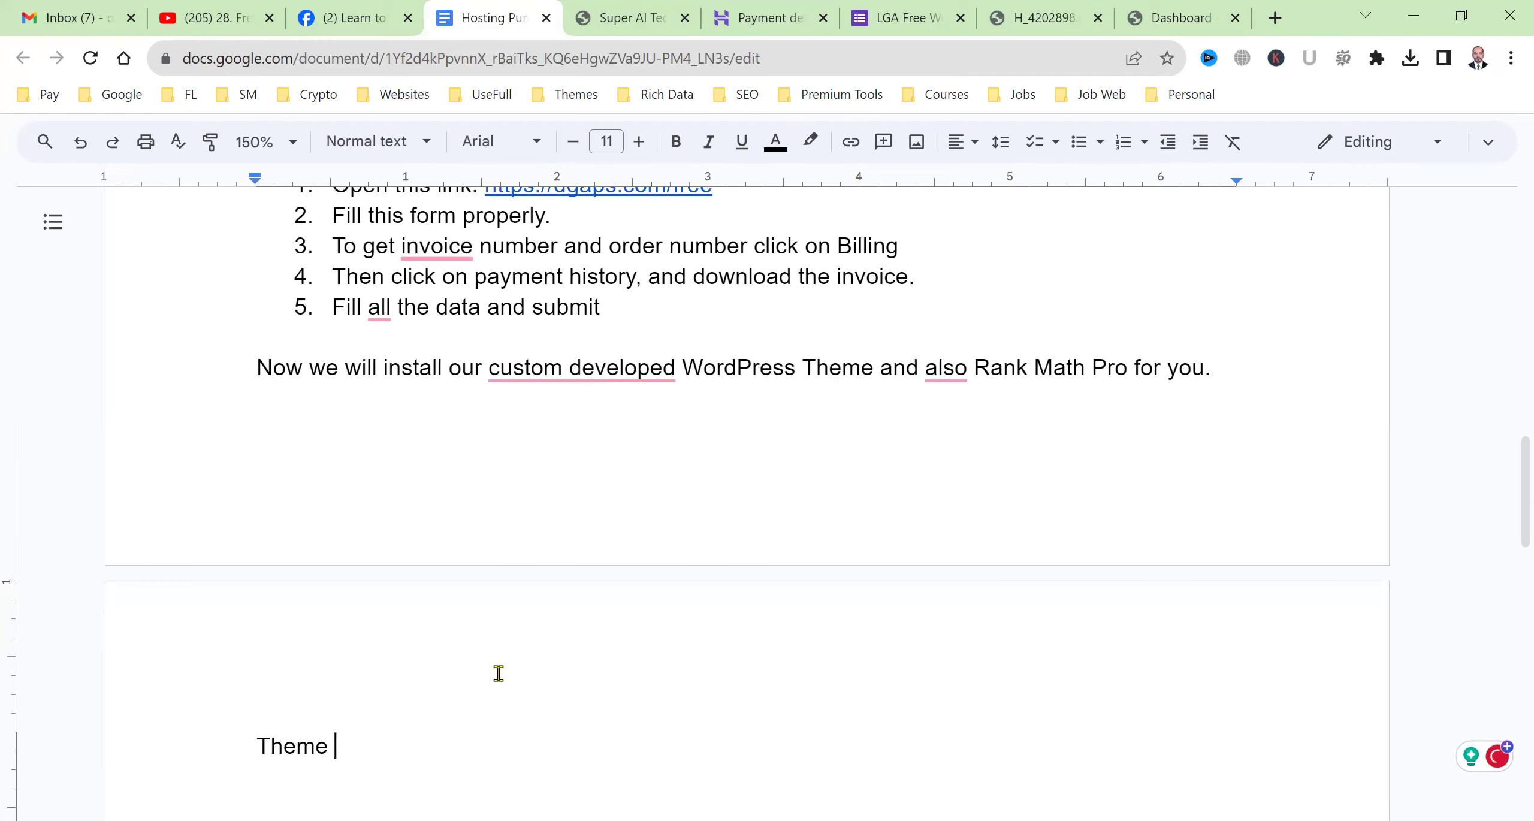
{"action": "type", "text": "will be:"}
{"action": "key", "text": "Return"}
{"action": "type", "text": "1."}
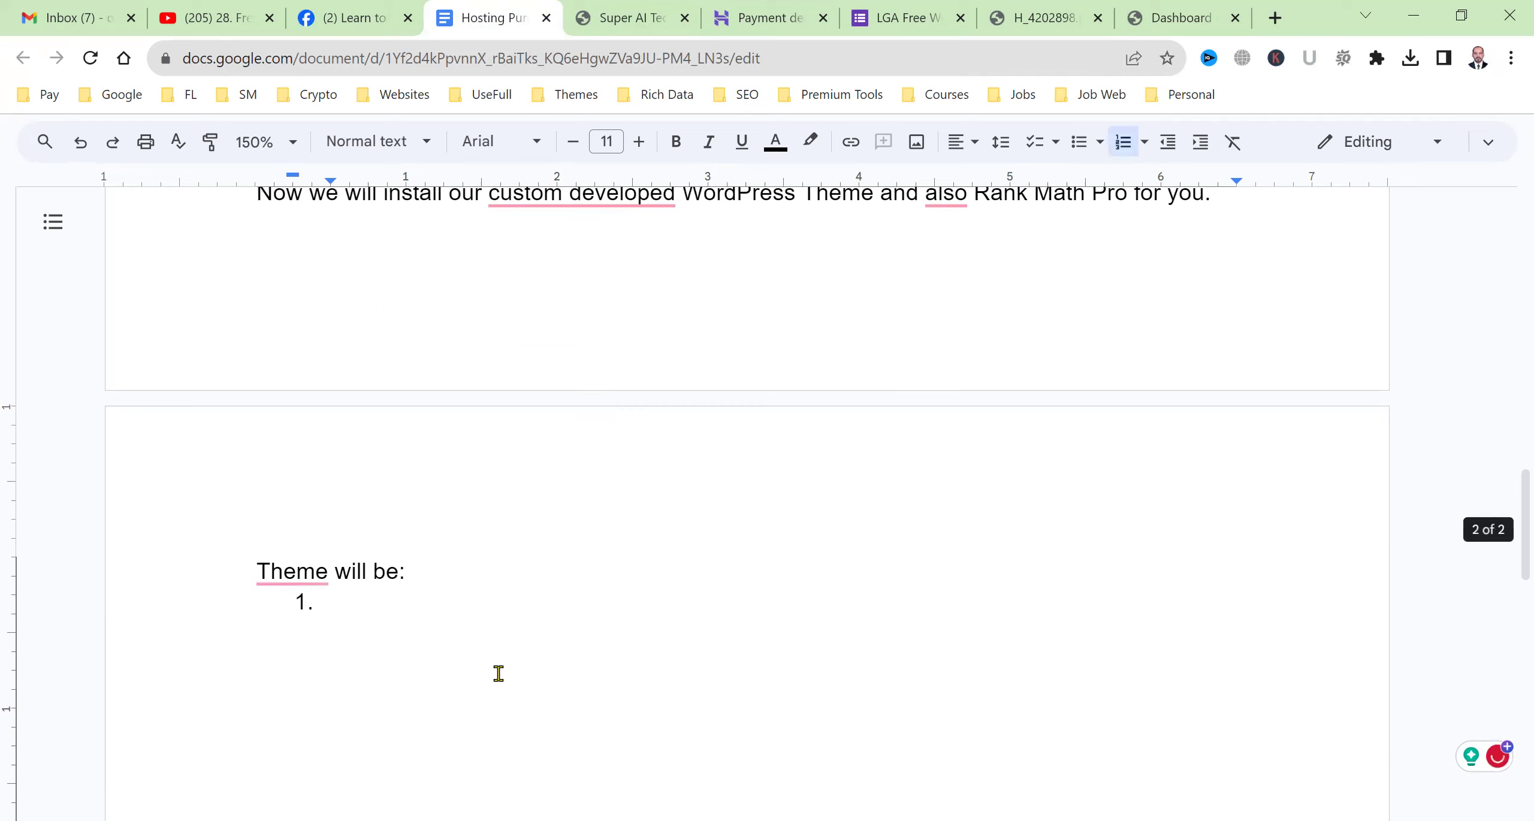
{"action": "scroll", "coordinate": [498, 673], "scroll_direction": "down", "scroll_amount": 3}
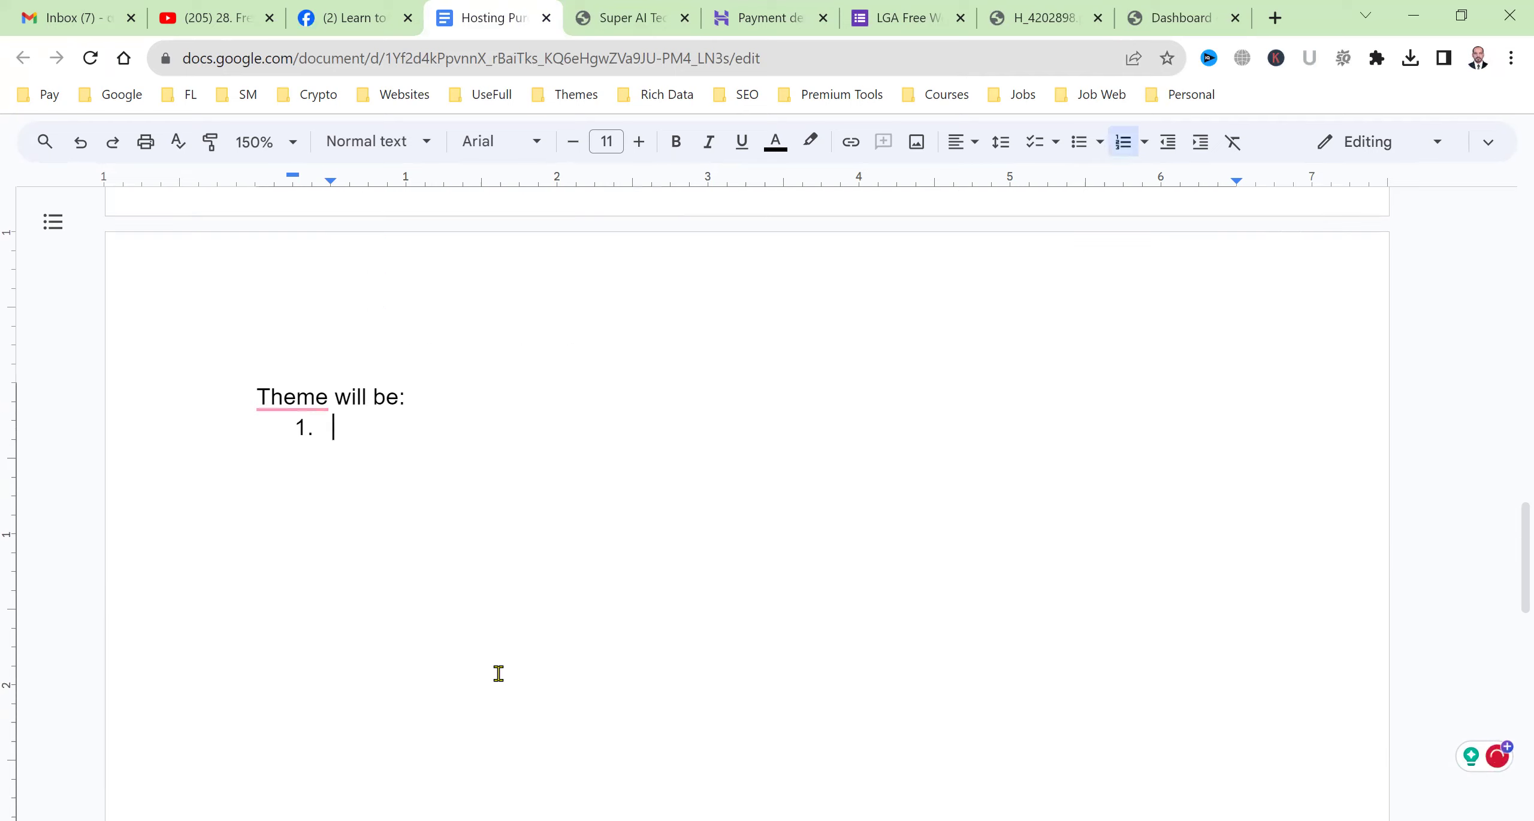
{"action": "left_click", "coordinate": [255, 395]}
{"action": "type", "text": "Our t"}
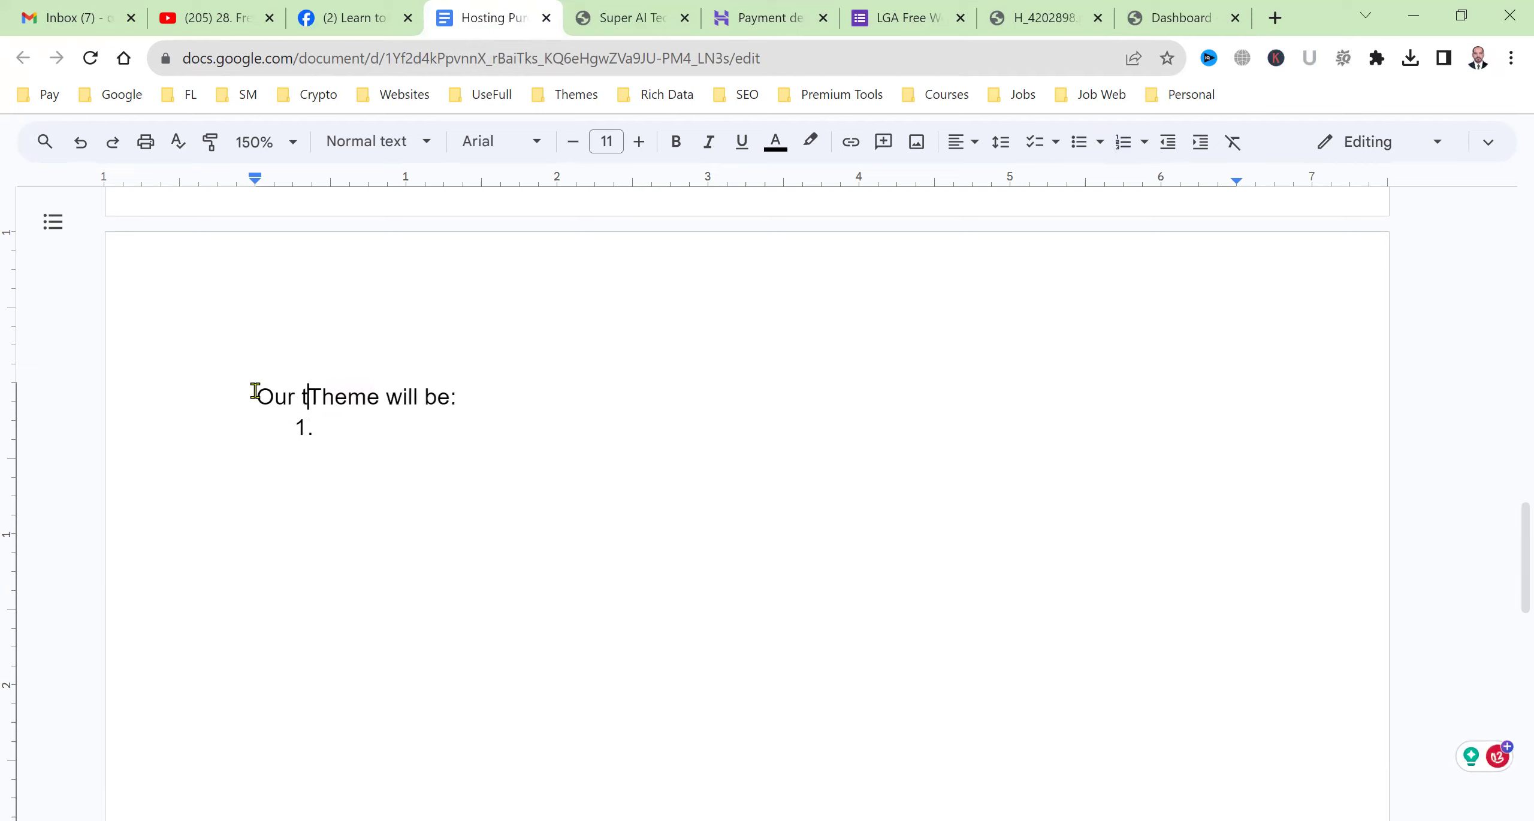
{"action": "key", "text": "Delete"}
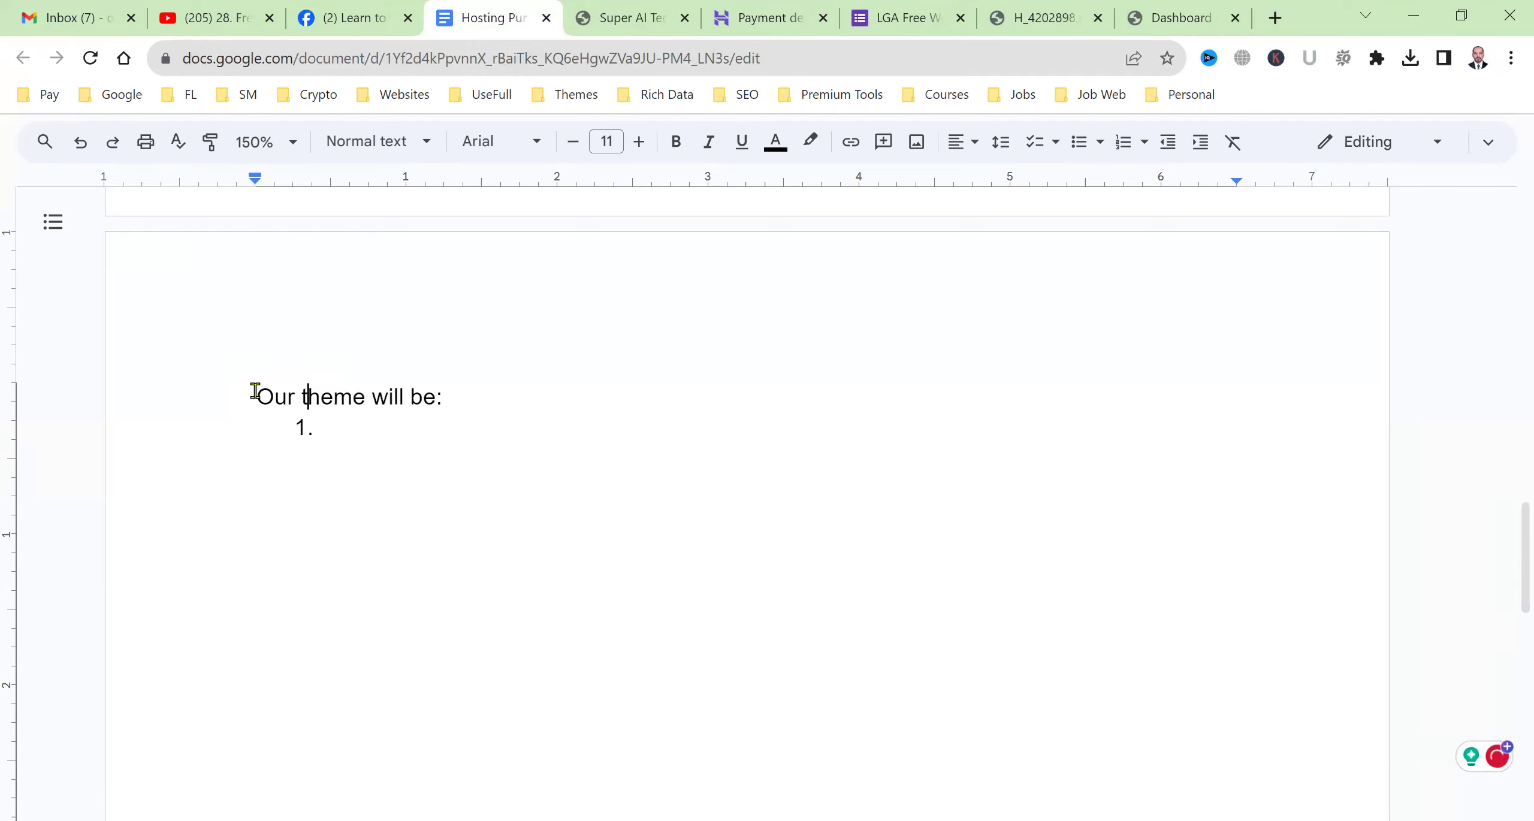
{"action": "key", "text": "Down"}
List six features: Secure, SEO Friendly, Responsive + Mobile Friendly, Light Weight + Good Speed, Beautiful Post Design, Rank Math Pro [Free].
{"action": "type", "text": "Secure"}
{"action": "key", "text": "Return"}
{"action": "type", "text": "SEO Friendly"}
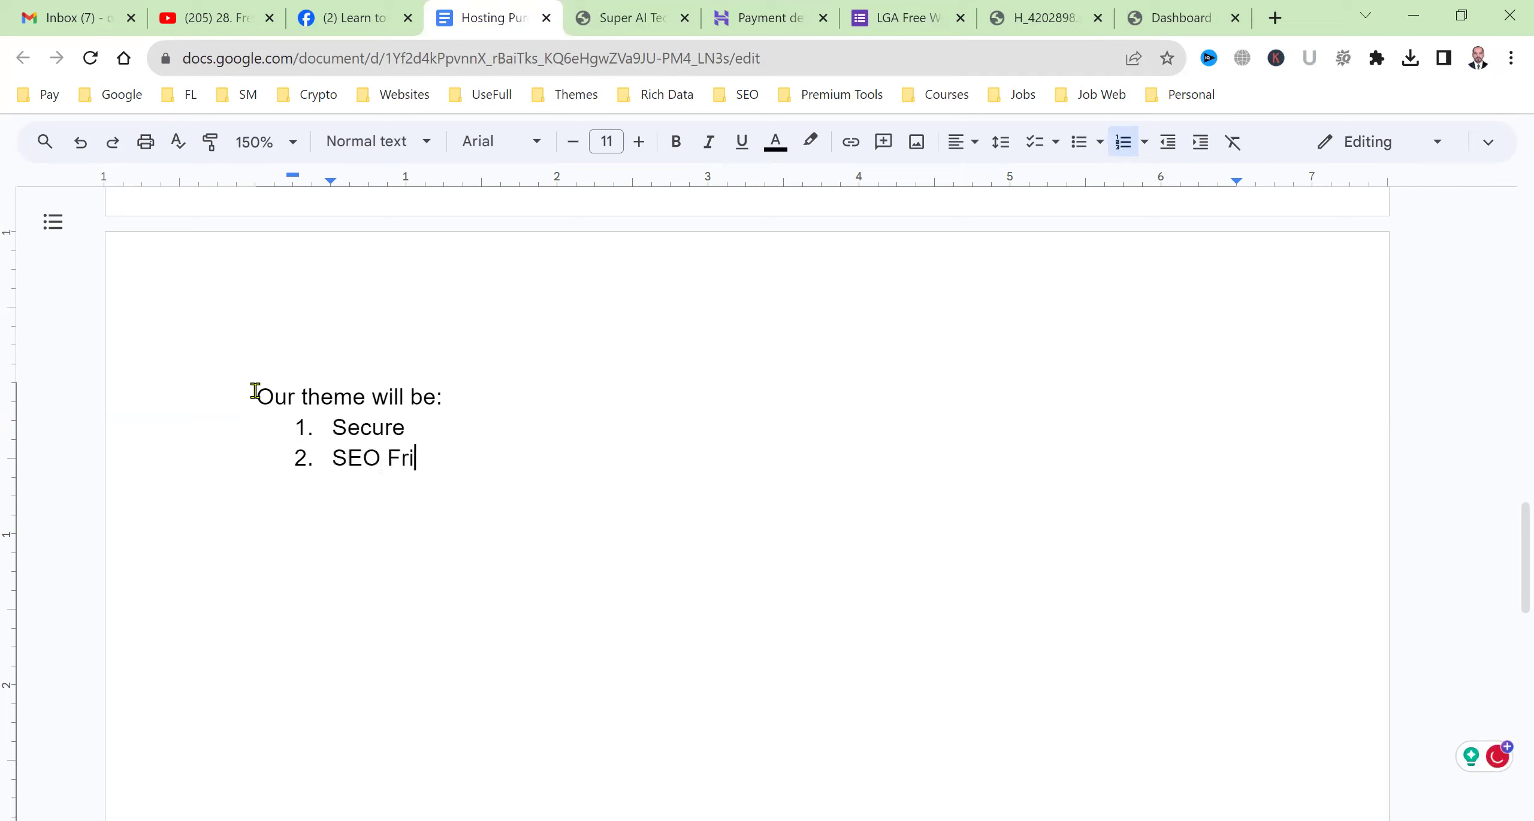
{"action": "key", "text": "Return"}
{"action": "type", "text": "Res"}
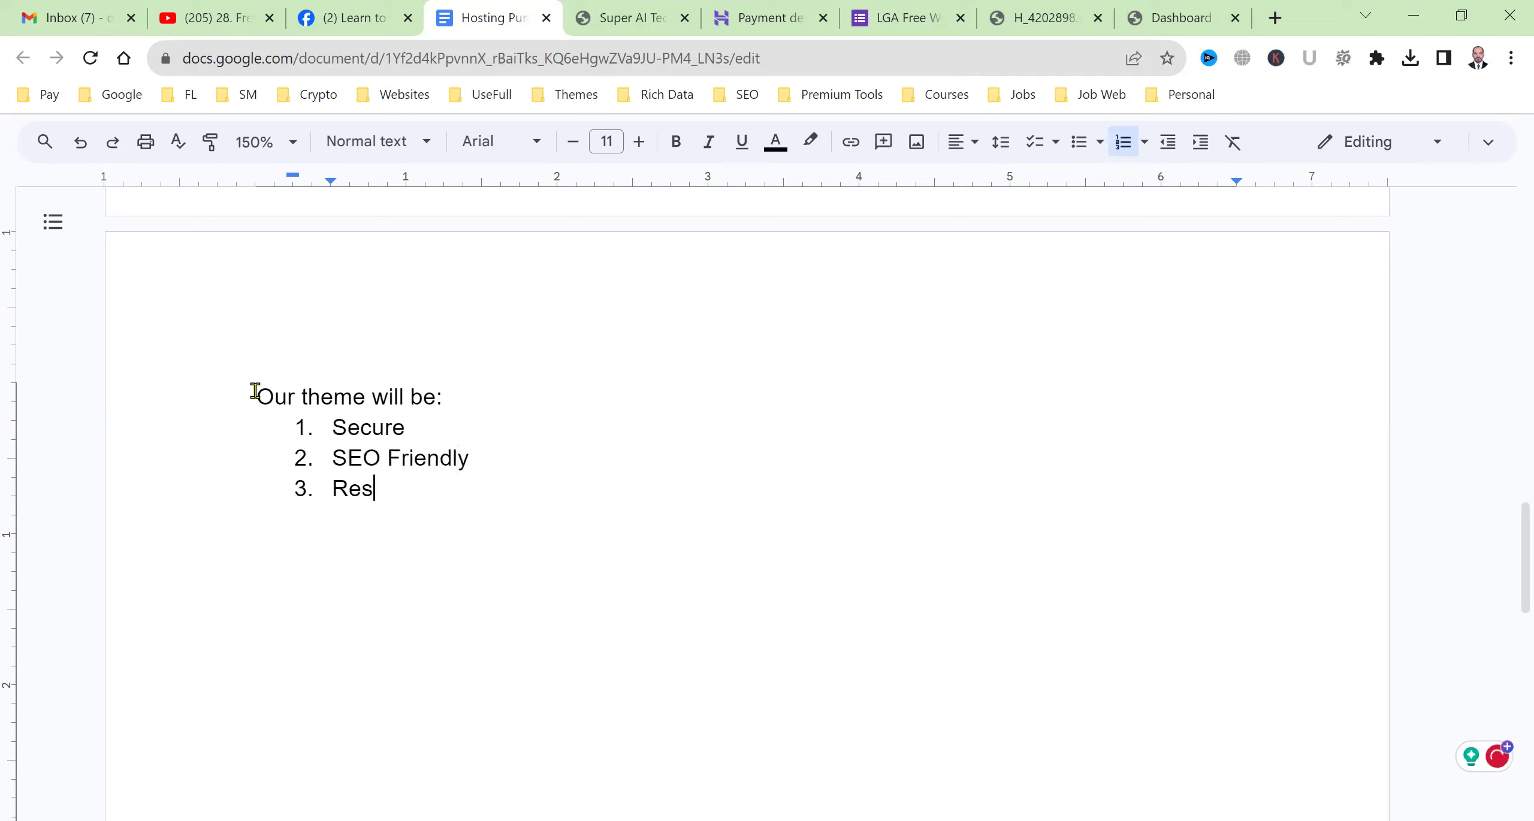
{"action": "type", "text": "ponsive + Mobile Friendly"}
{"action": "key", "text": "Return"}
{"action": "type", "text": "Light Weight + "}
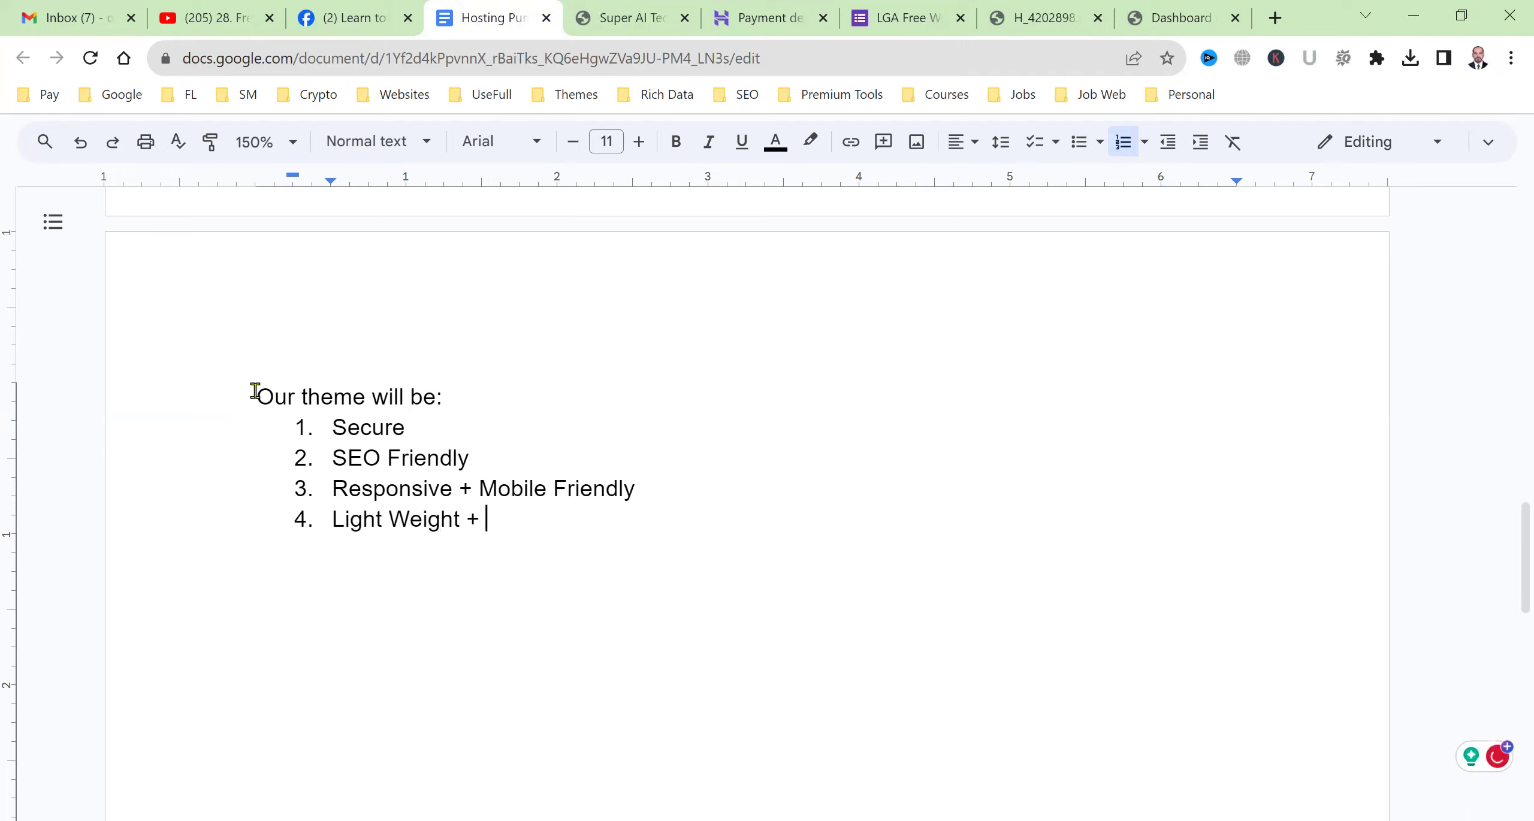
{"action": "type", "text": "Good Speed"}
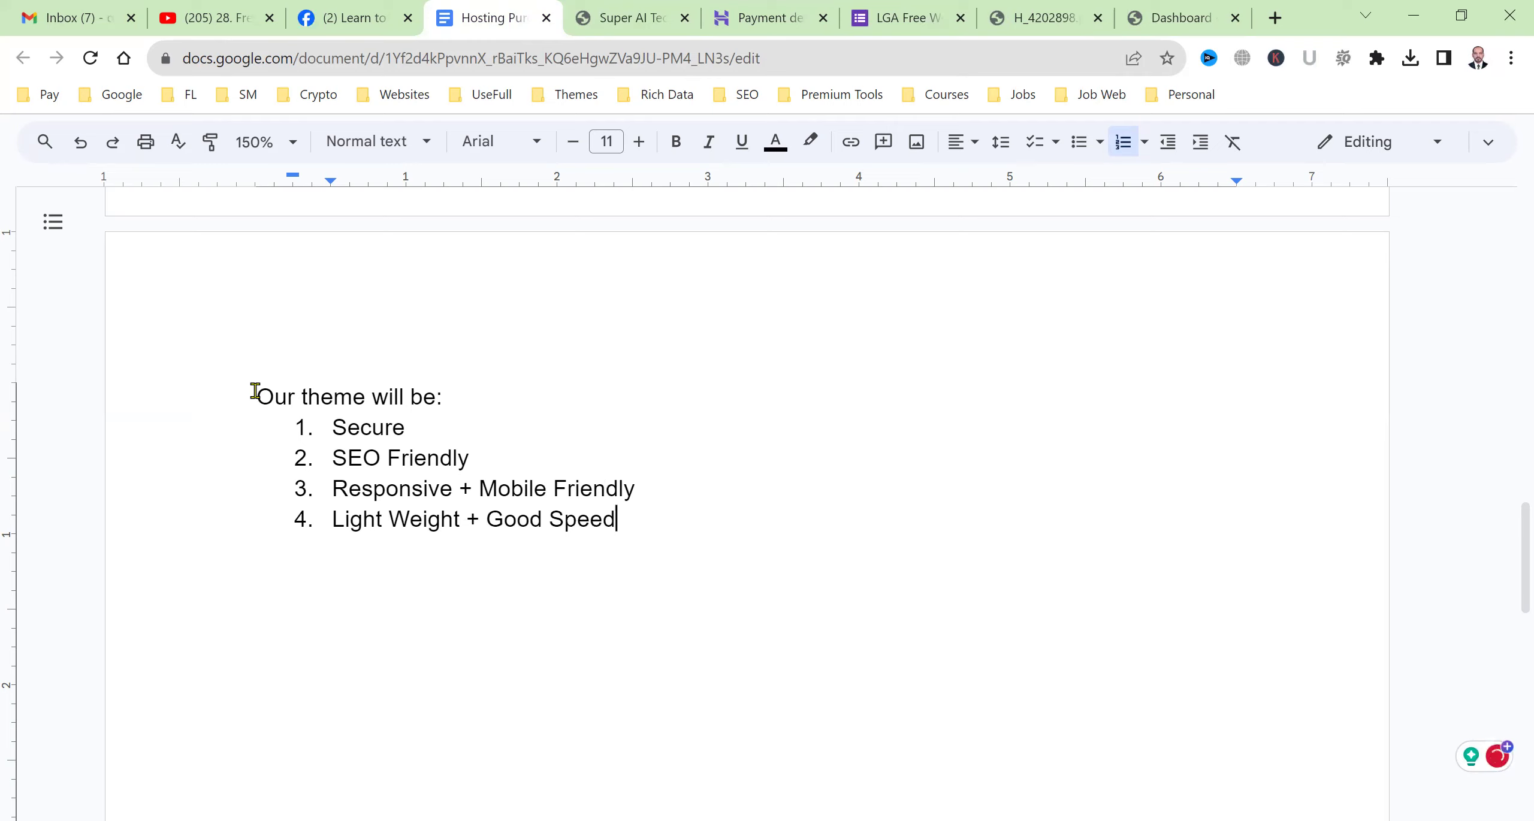
{"action": "key", "text": "Return"}
{"action": "type", "text": "Bea"}
{"action": "type", "text": "utiful Post Design"}
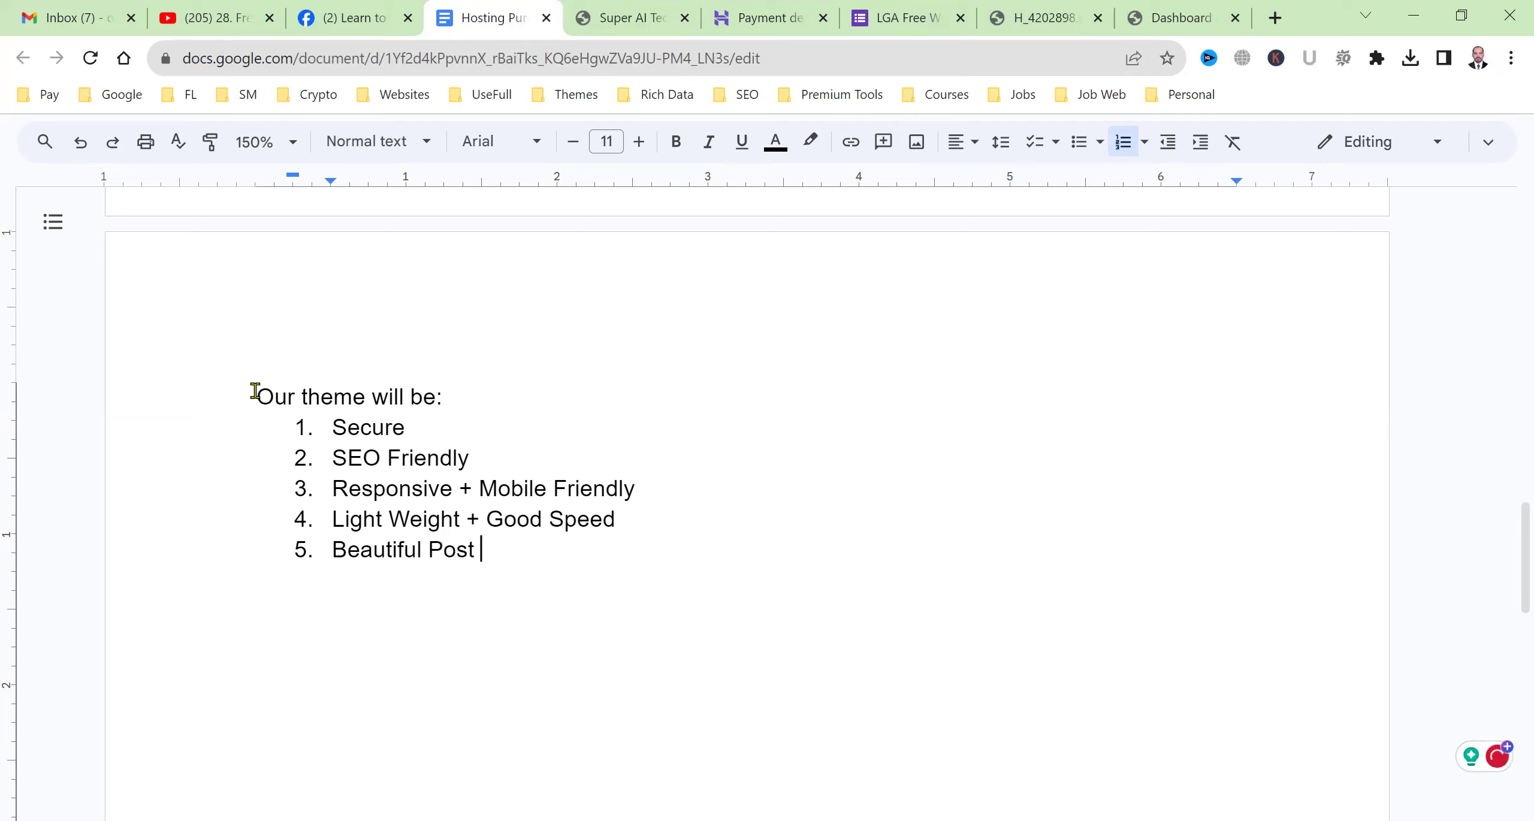
{"action": "key", "text": "Return"}
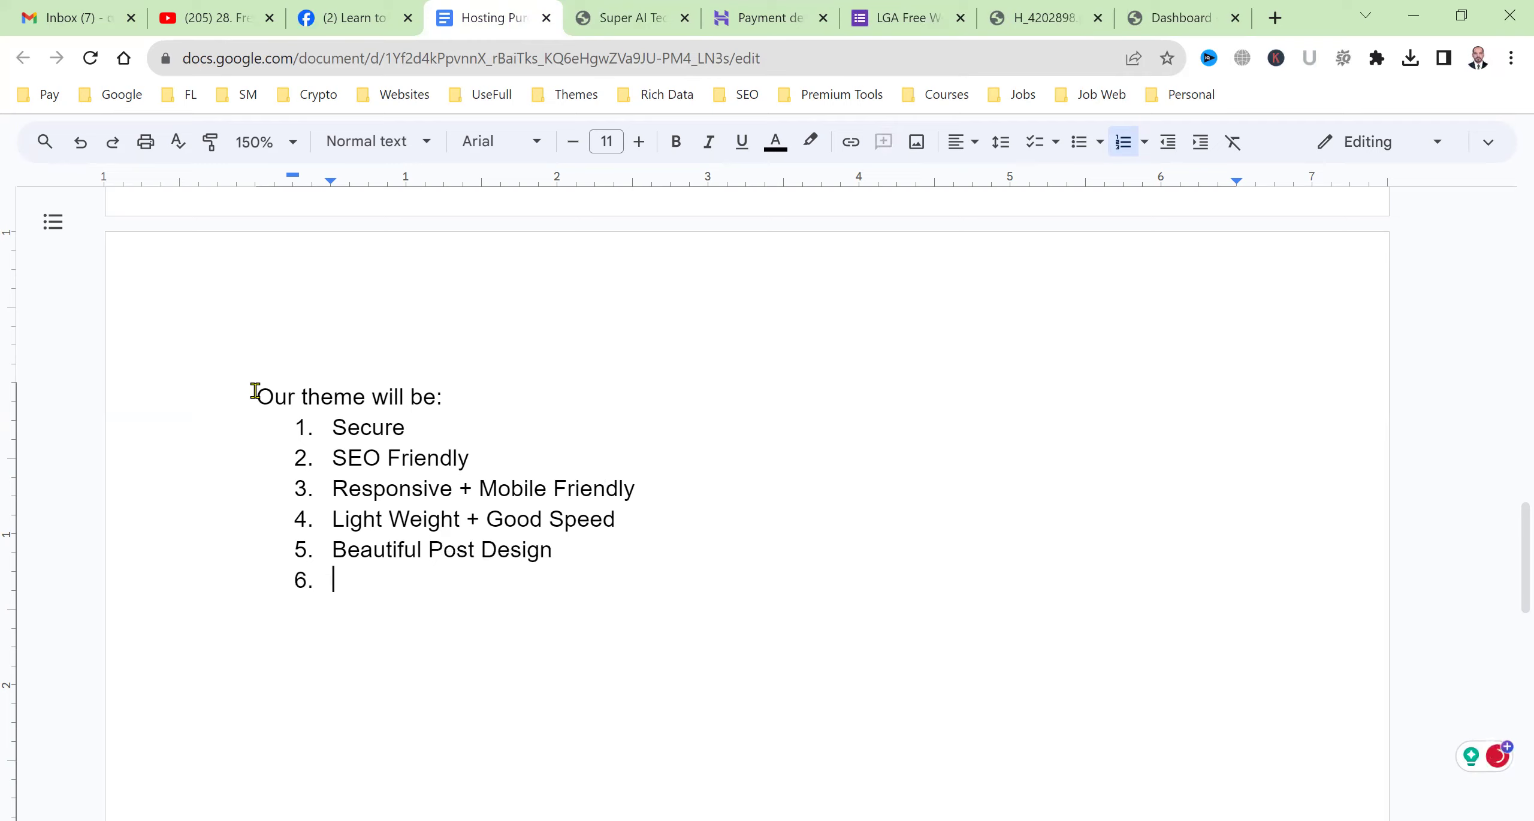
{"action": "type", "text": "Rank Math"}
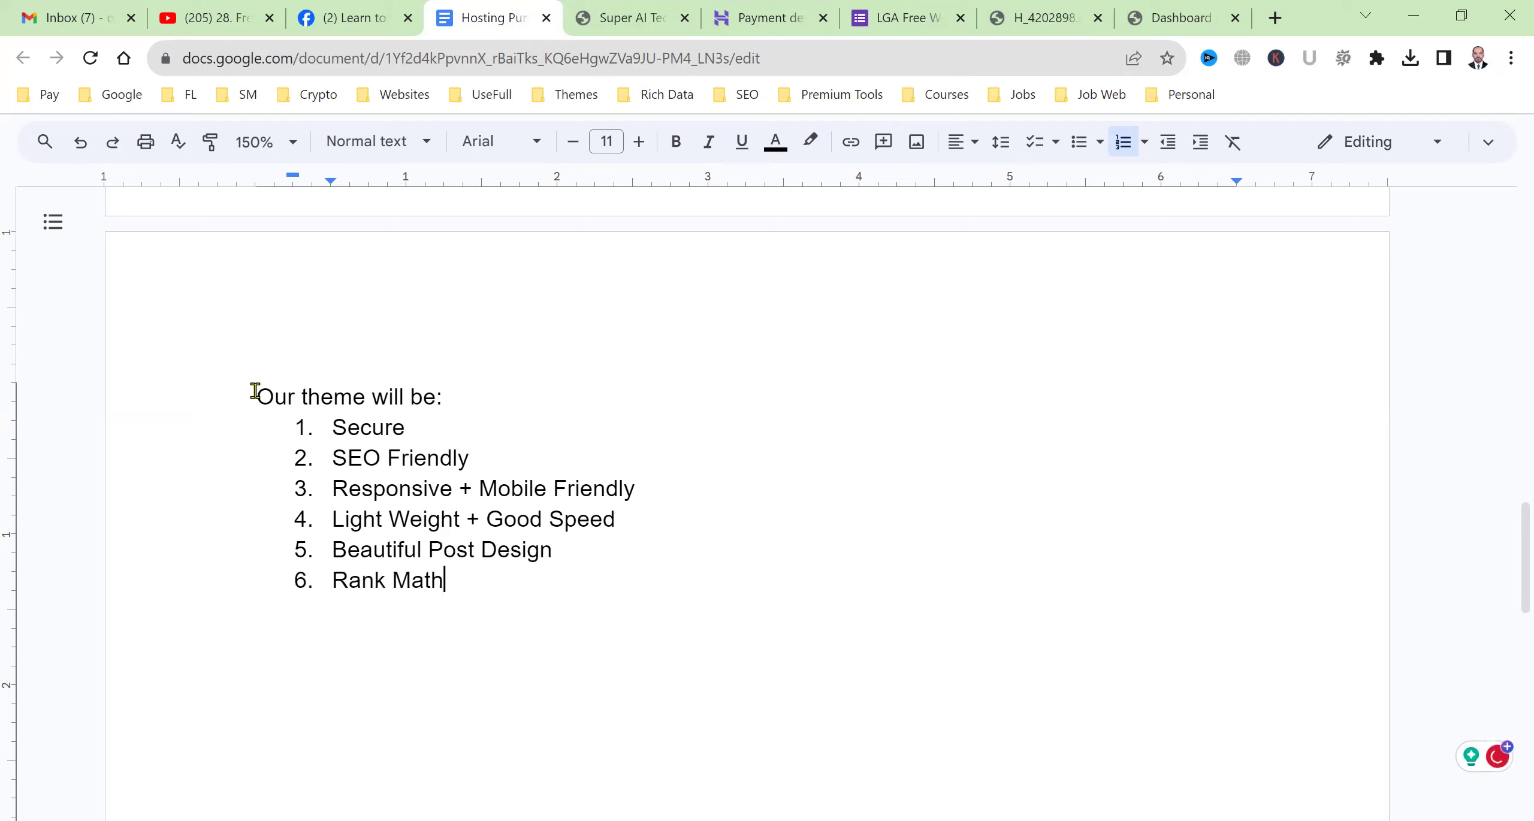
{"action": "type", "text": " T"}
{"action": "key", "text": "BackSpace"}
{"action": "type", "text": "Pro [Free]"}
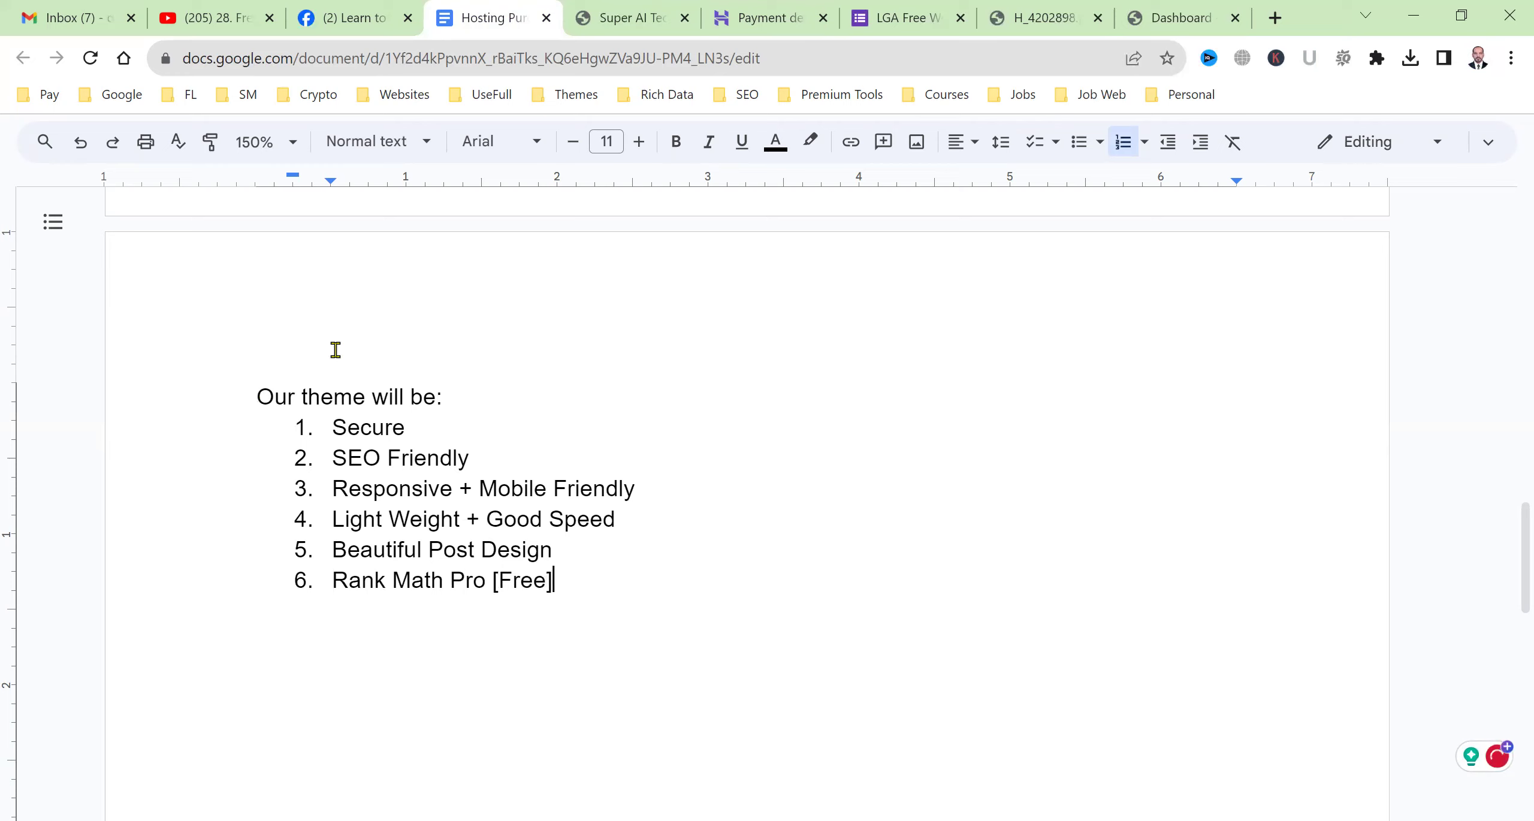
Make the 'Our theme will be:' heading bold and italic, then go to YouTube.
{"action": "triple_click", "coordinate": [334, 393]}
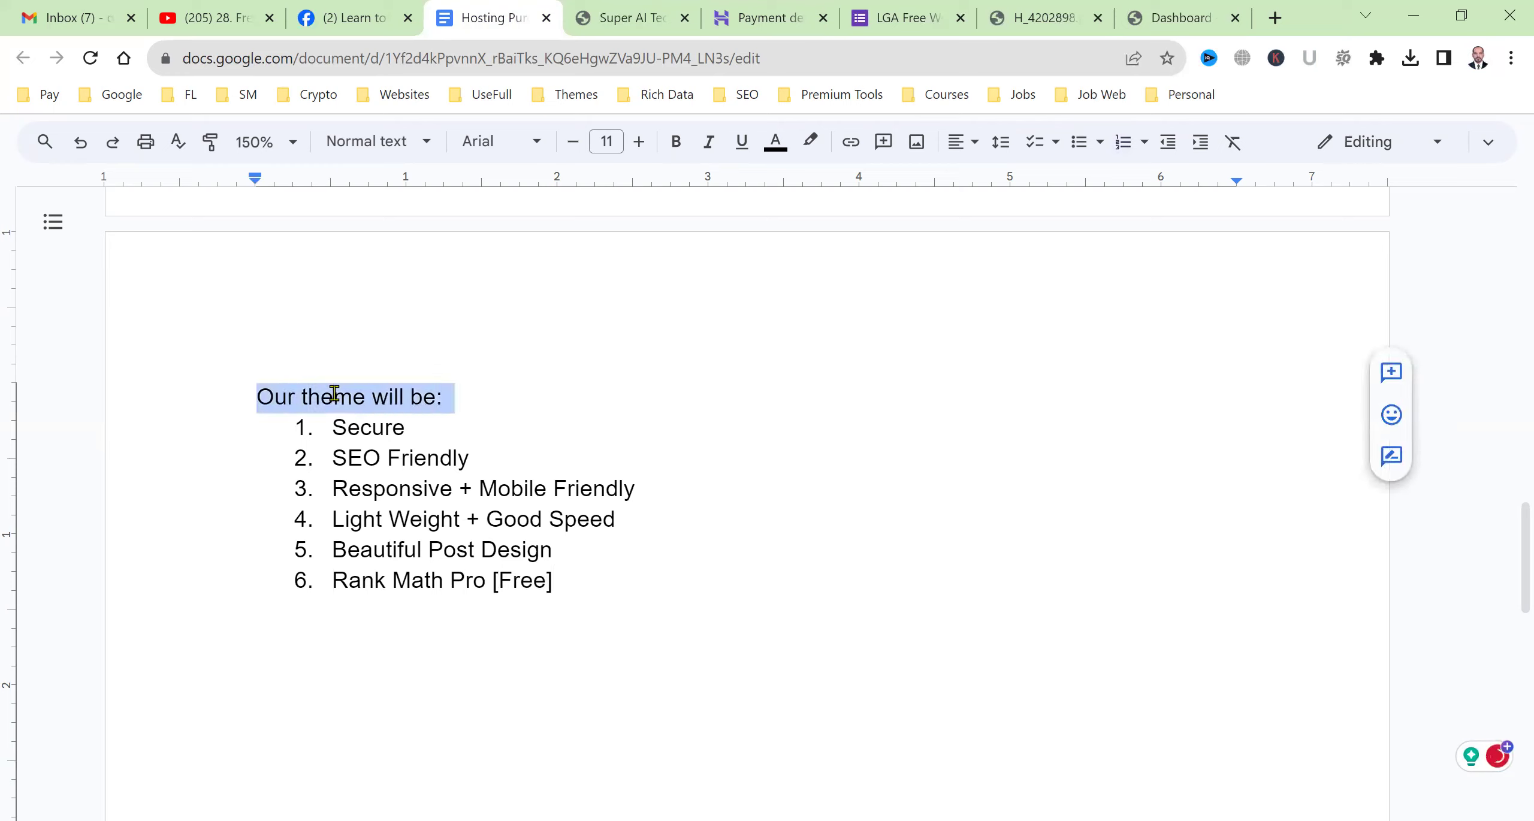
{"action": "key", "text": "ctrl+b"}
{"action": "key", "text": "ctrl+i"}
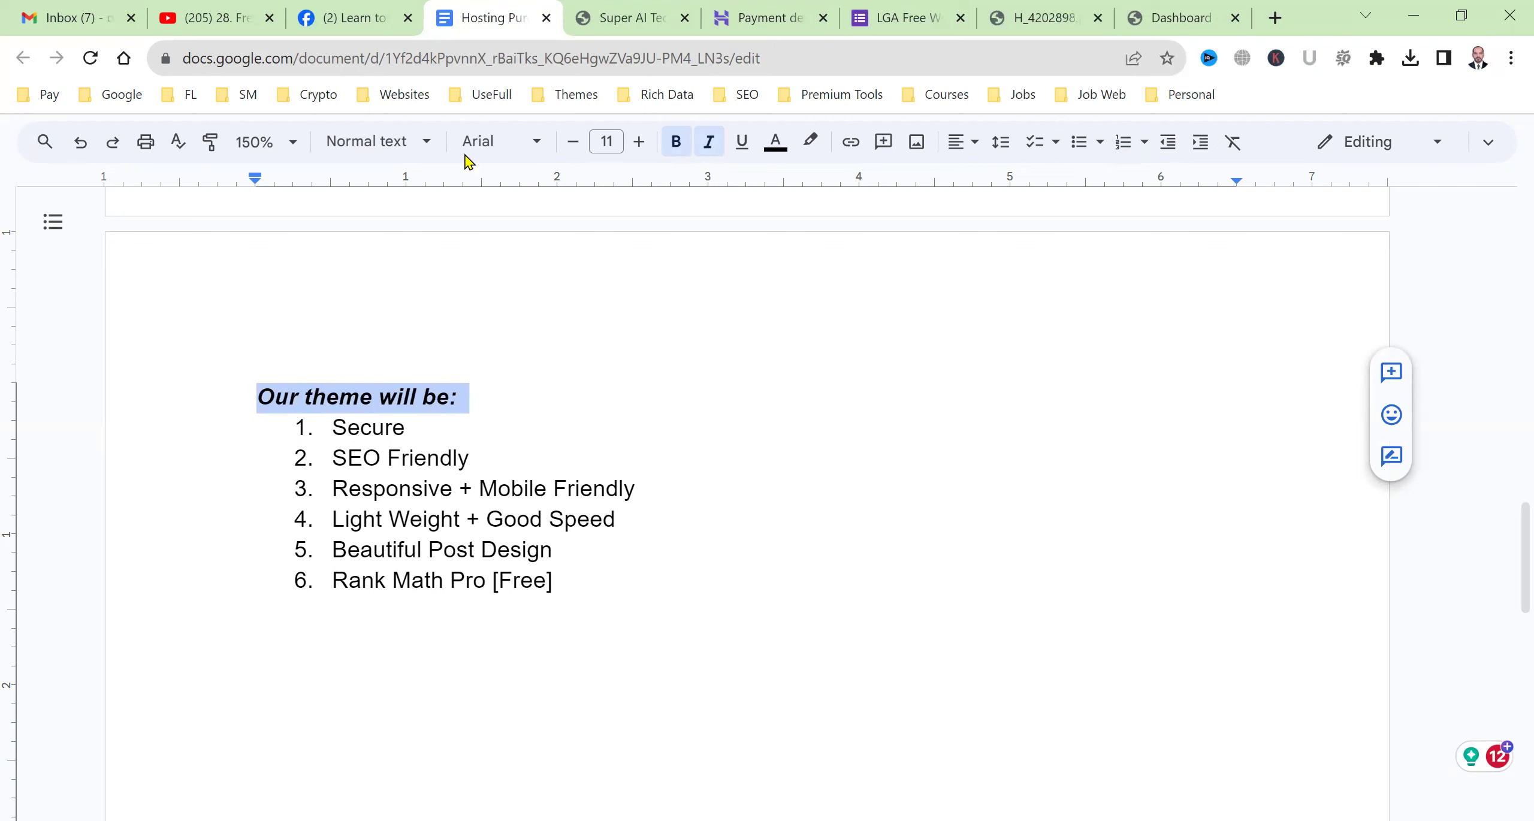
{"action": "left_click", "coordinate": [257, 14]}
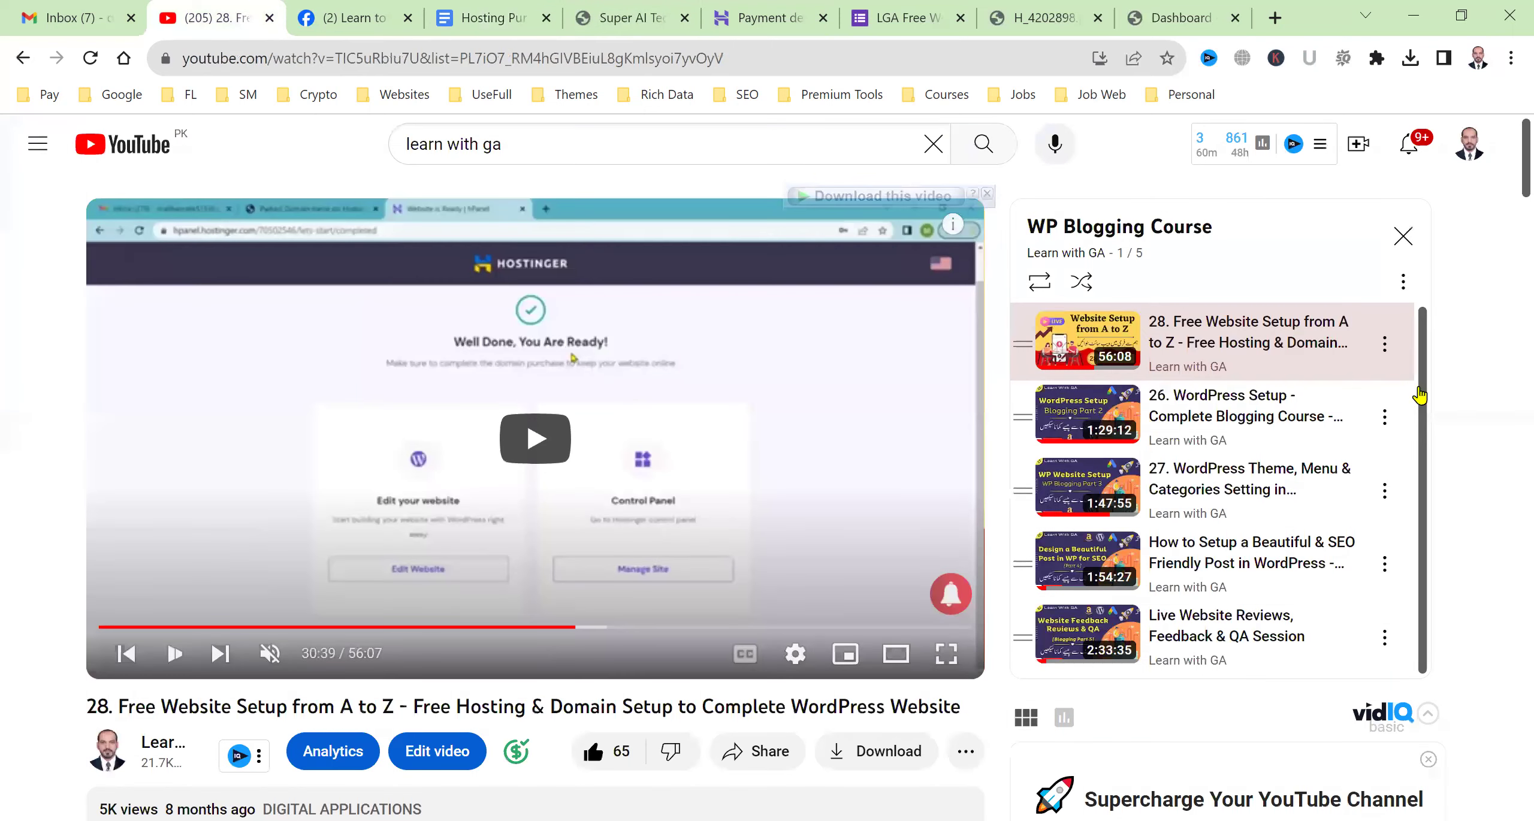
Resume the video, visit the Learn with GA channel and Facebook group, then return to the form confirmation.
{"action": "key", "text": "k"}
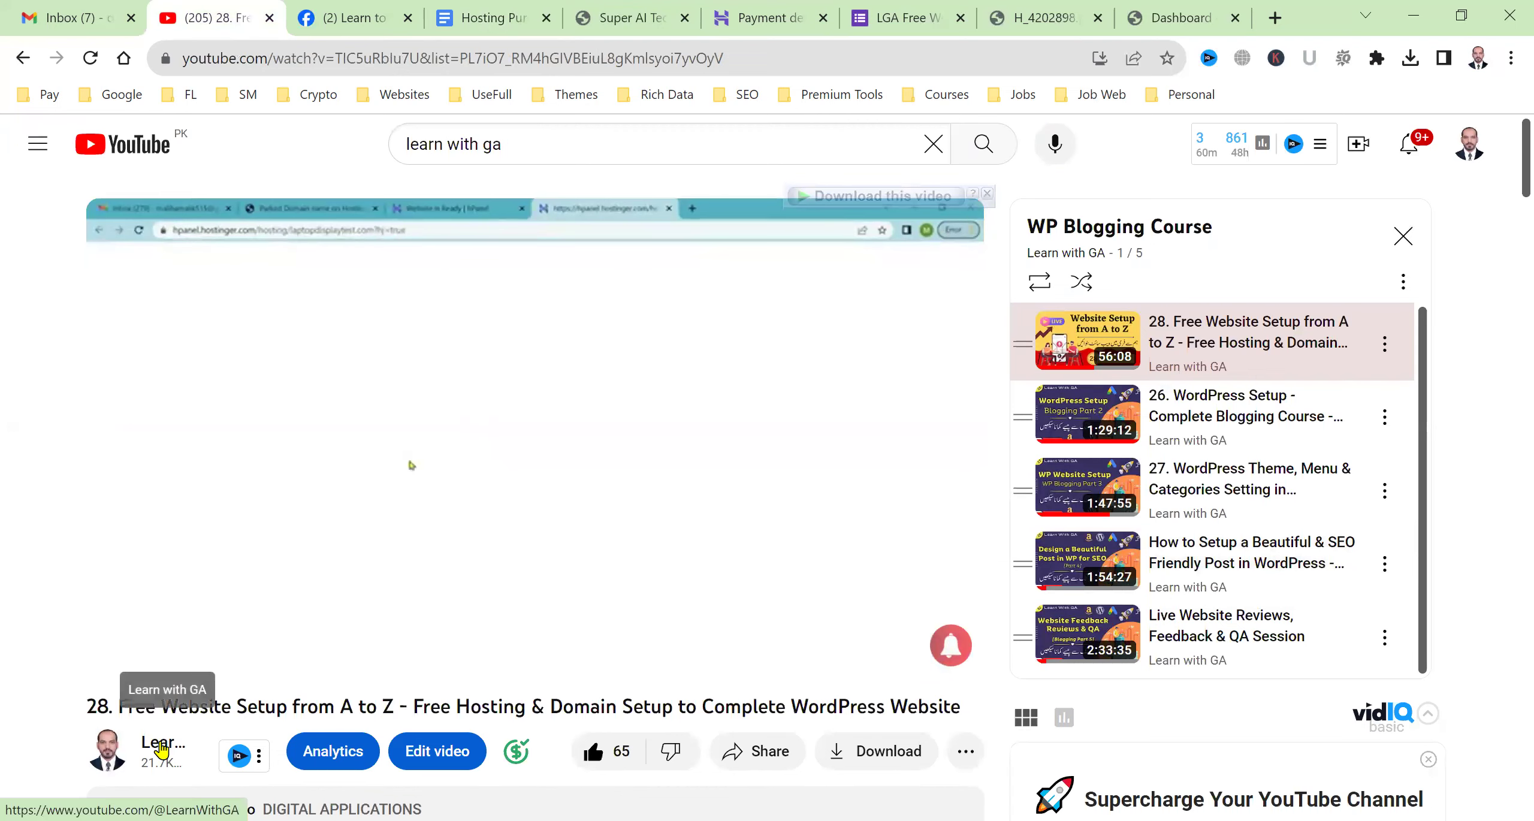
{"action": "left_click", "coordinate": [161, 748]}
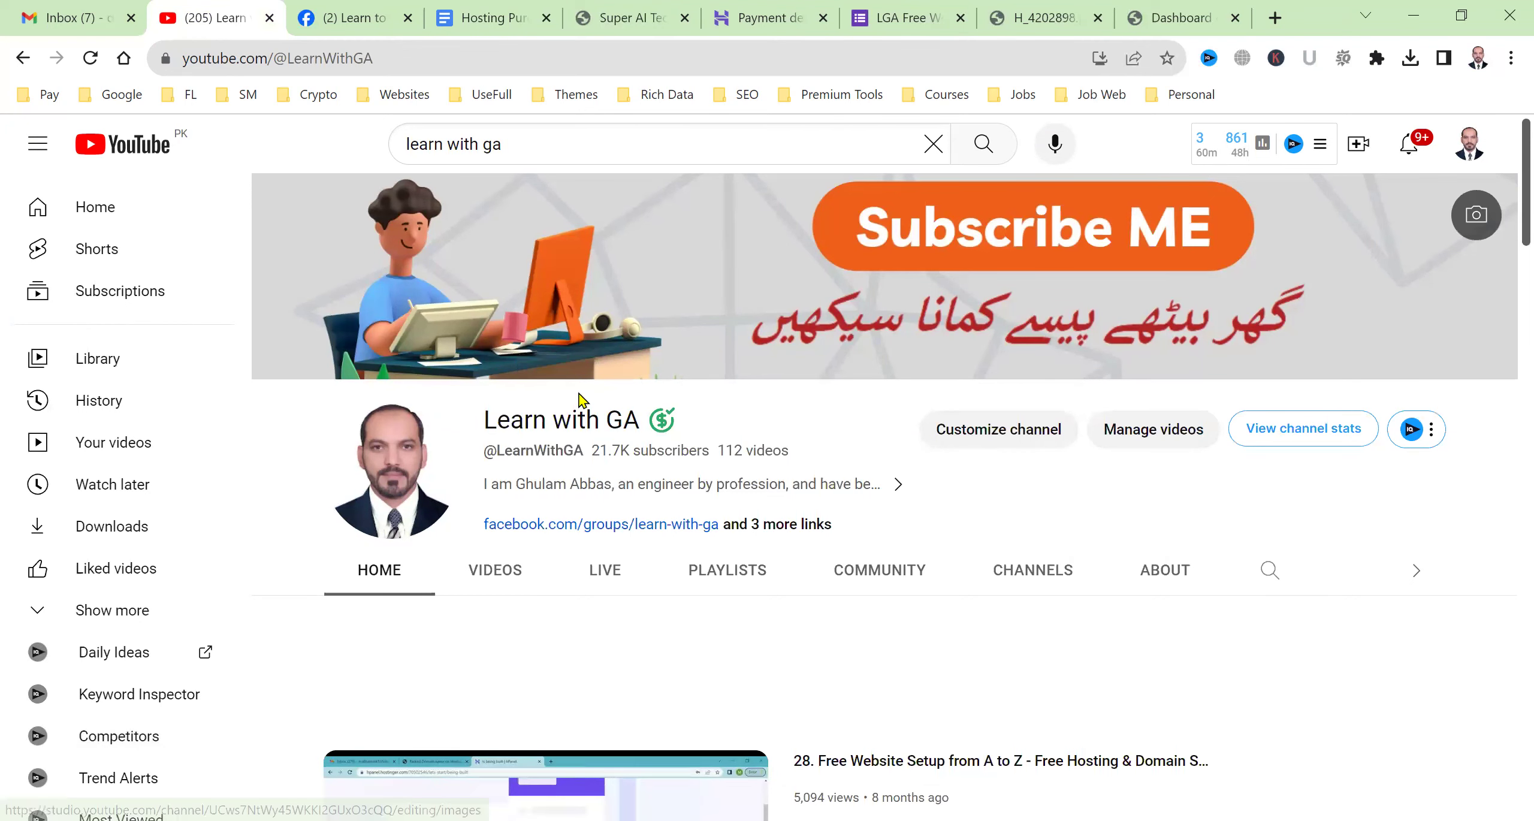
{"action": "left_click", "coordinate": [308, 9]}
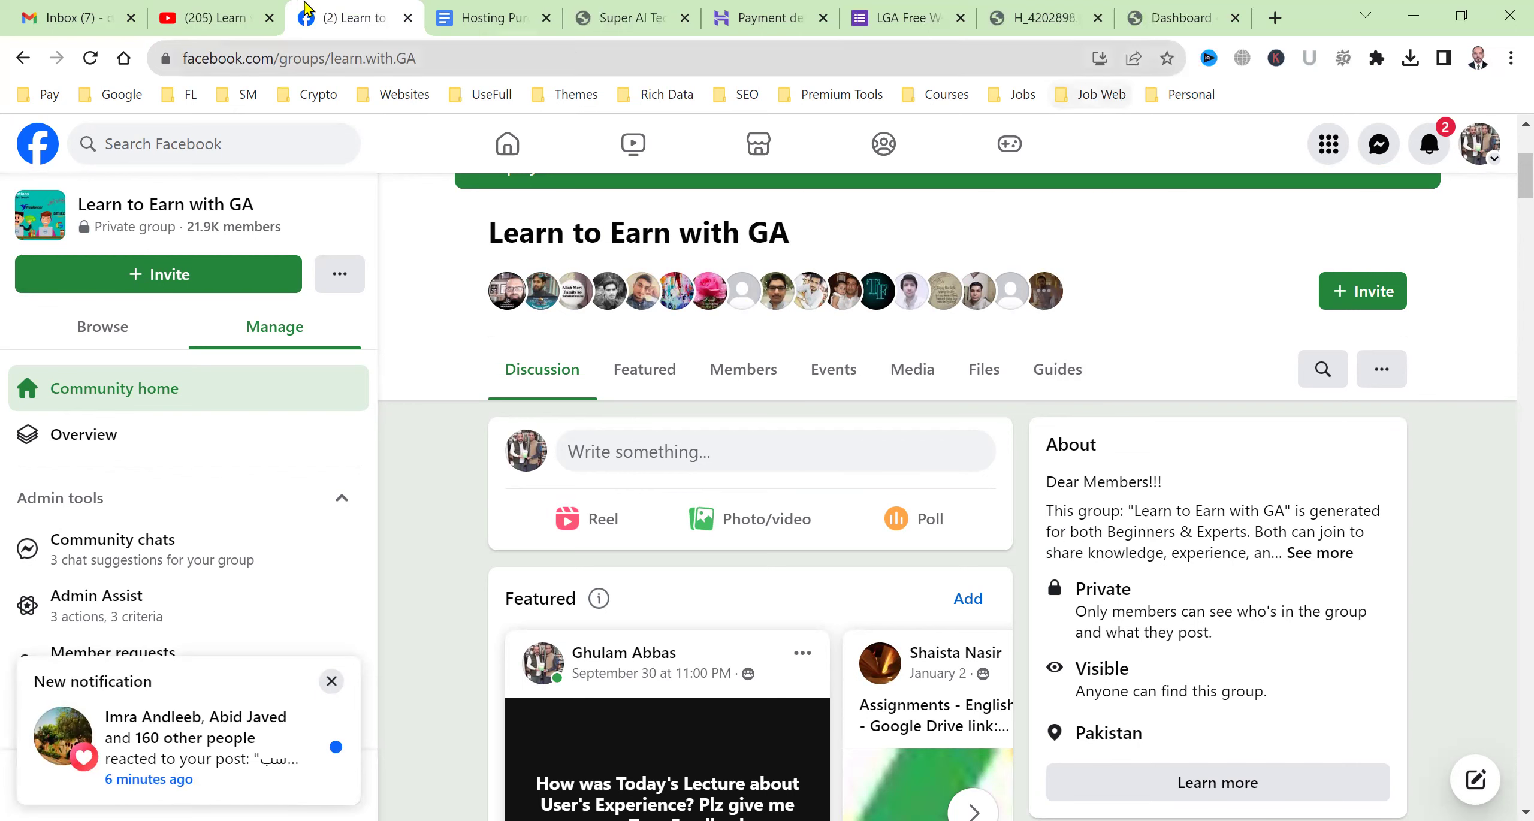
{"action": "left_click", "coordinate": [215, 17]}
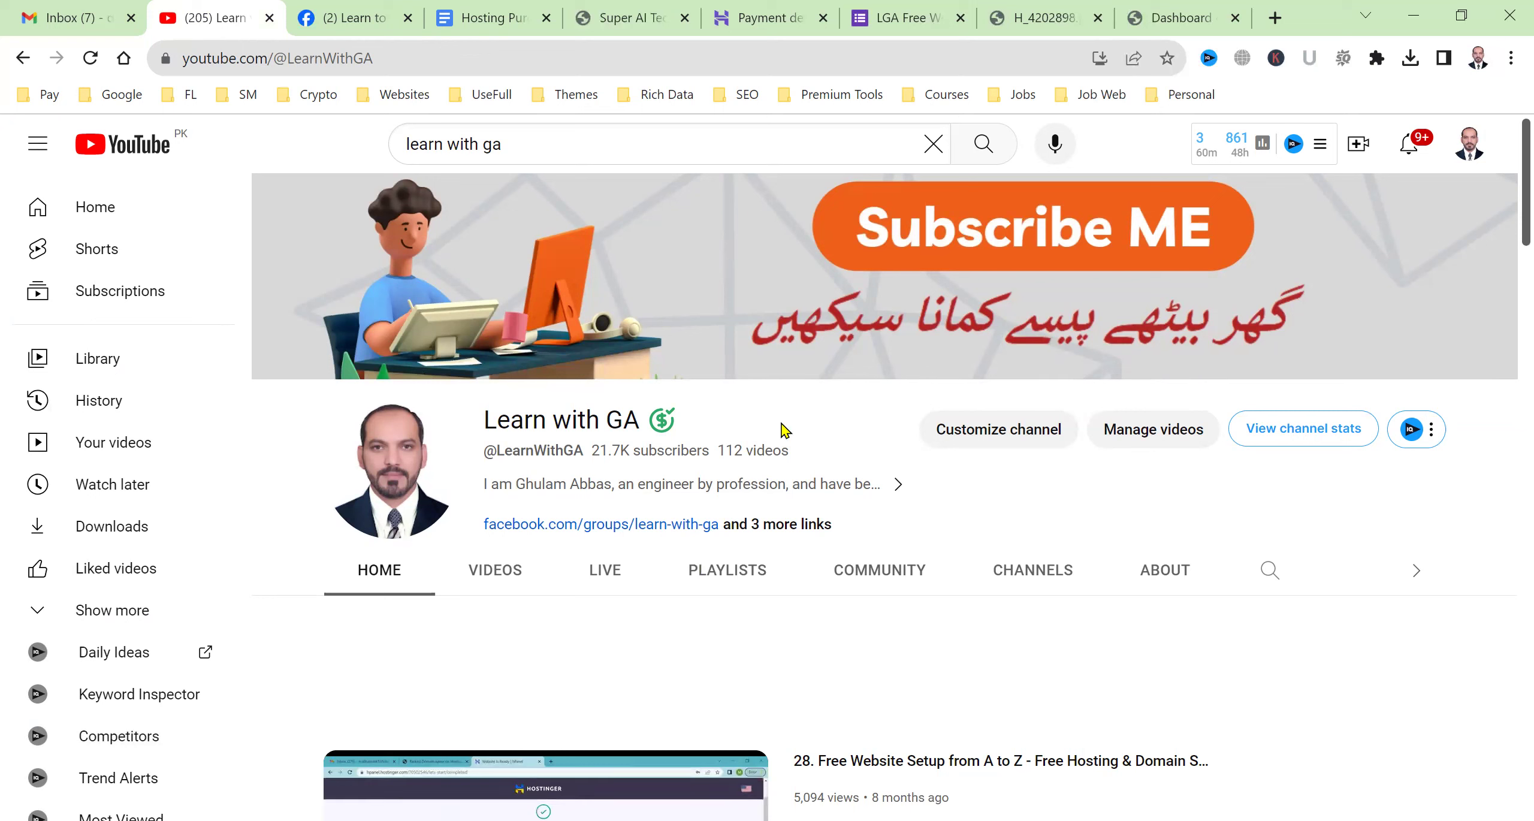
{"action": "left_click", "coordinate": [986, 7]}
{"action": "left_click", "coordinate": [959, 6]}
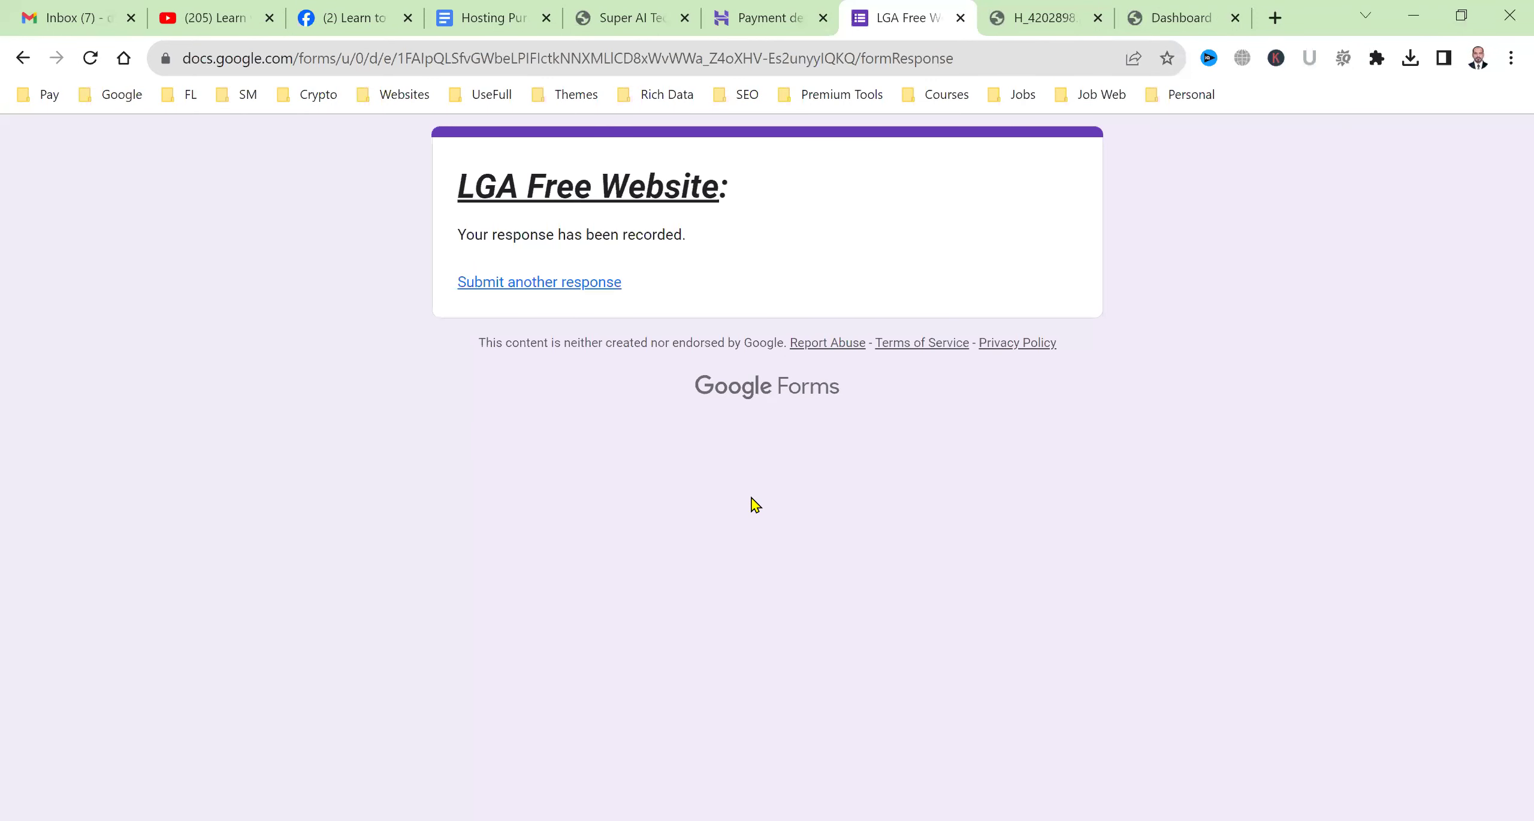